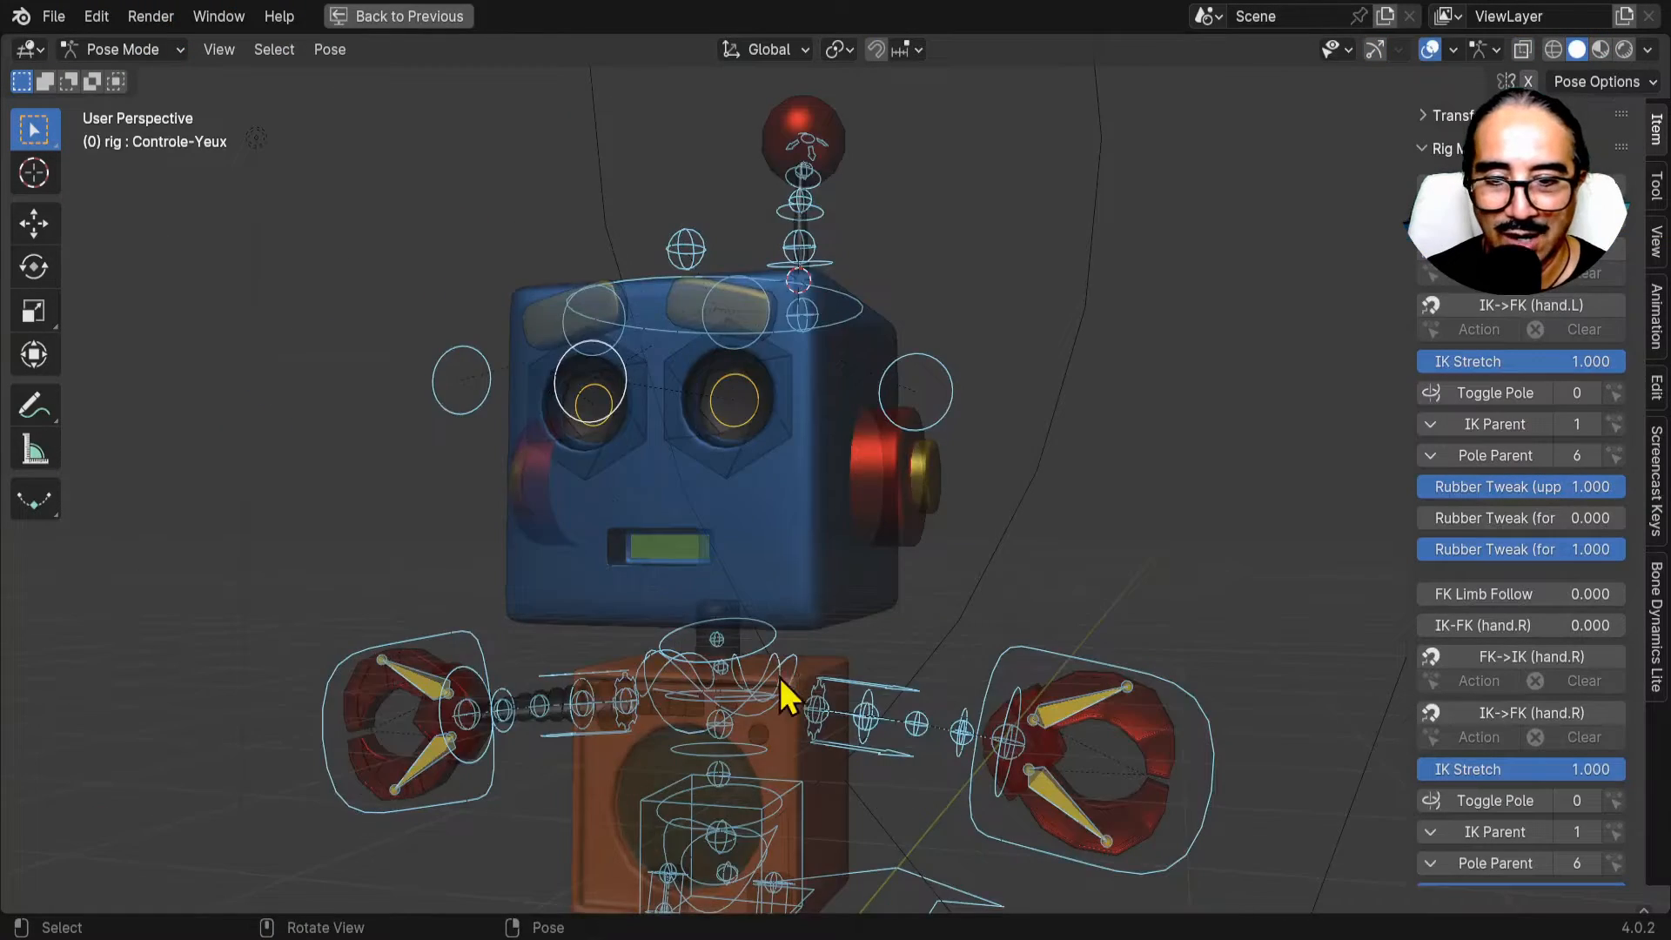
scroll(784, 690, down, 3)
ctrl+middle_drag(839, 717, 857, 318)
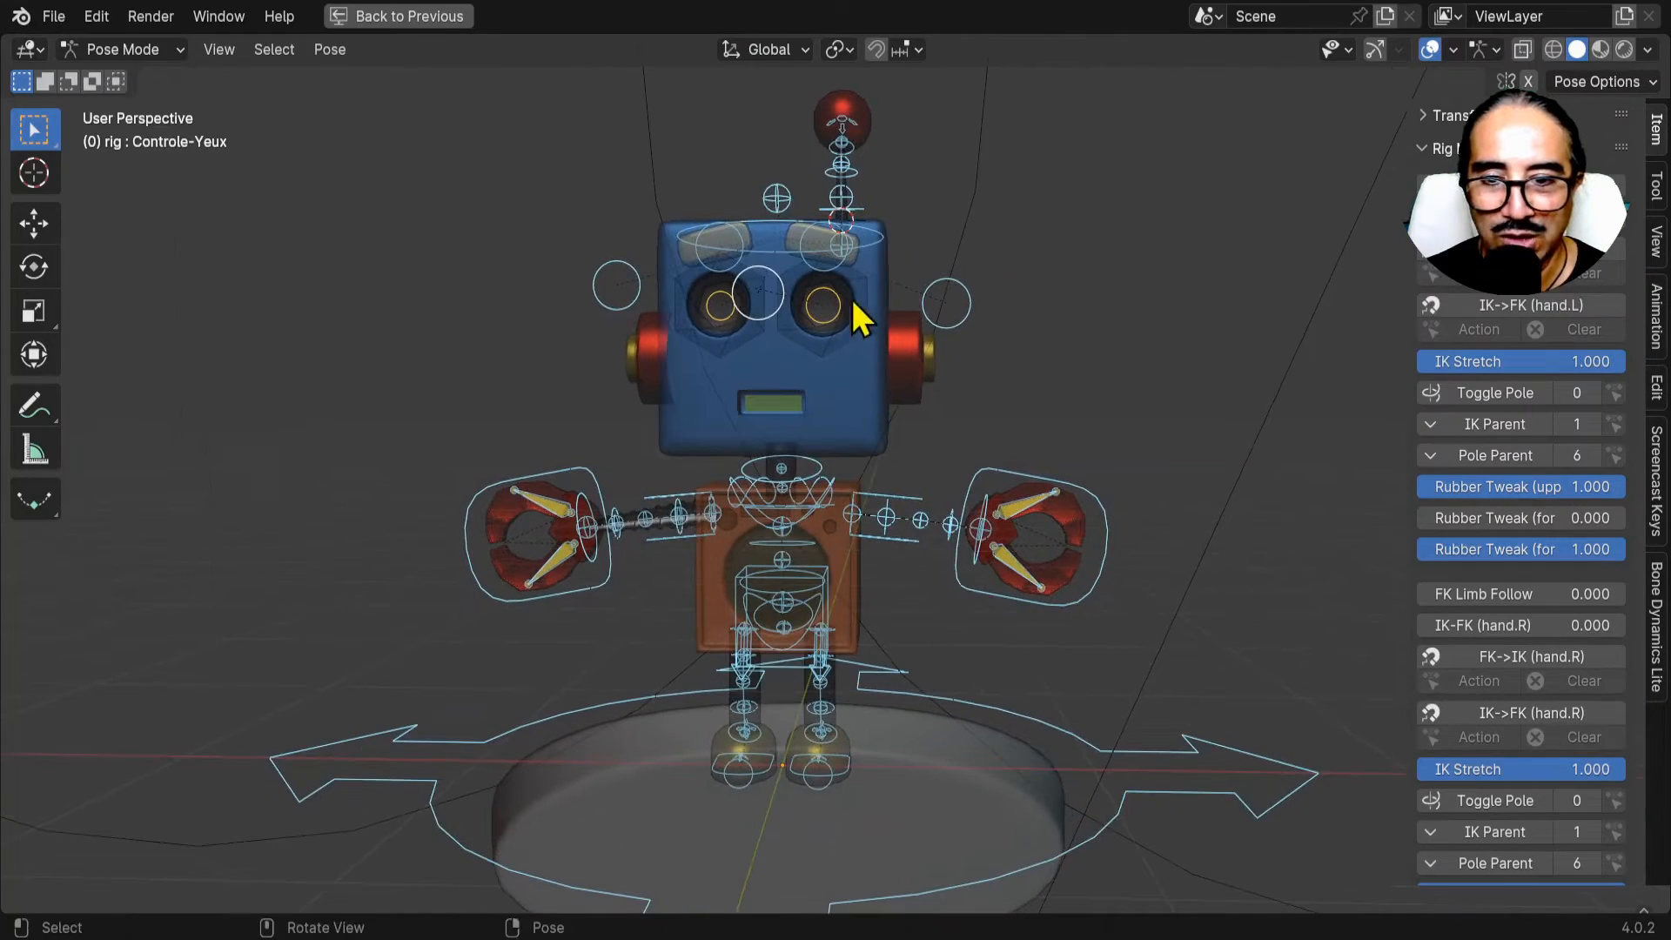
key(a)
key(s)
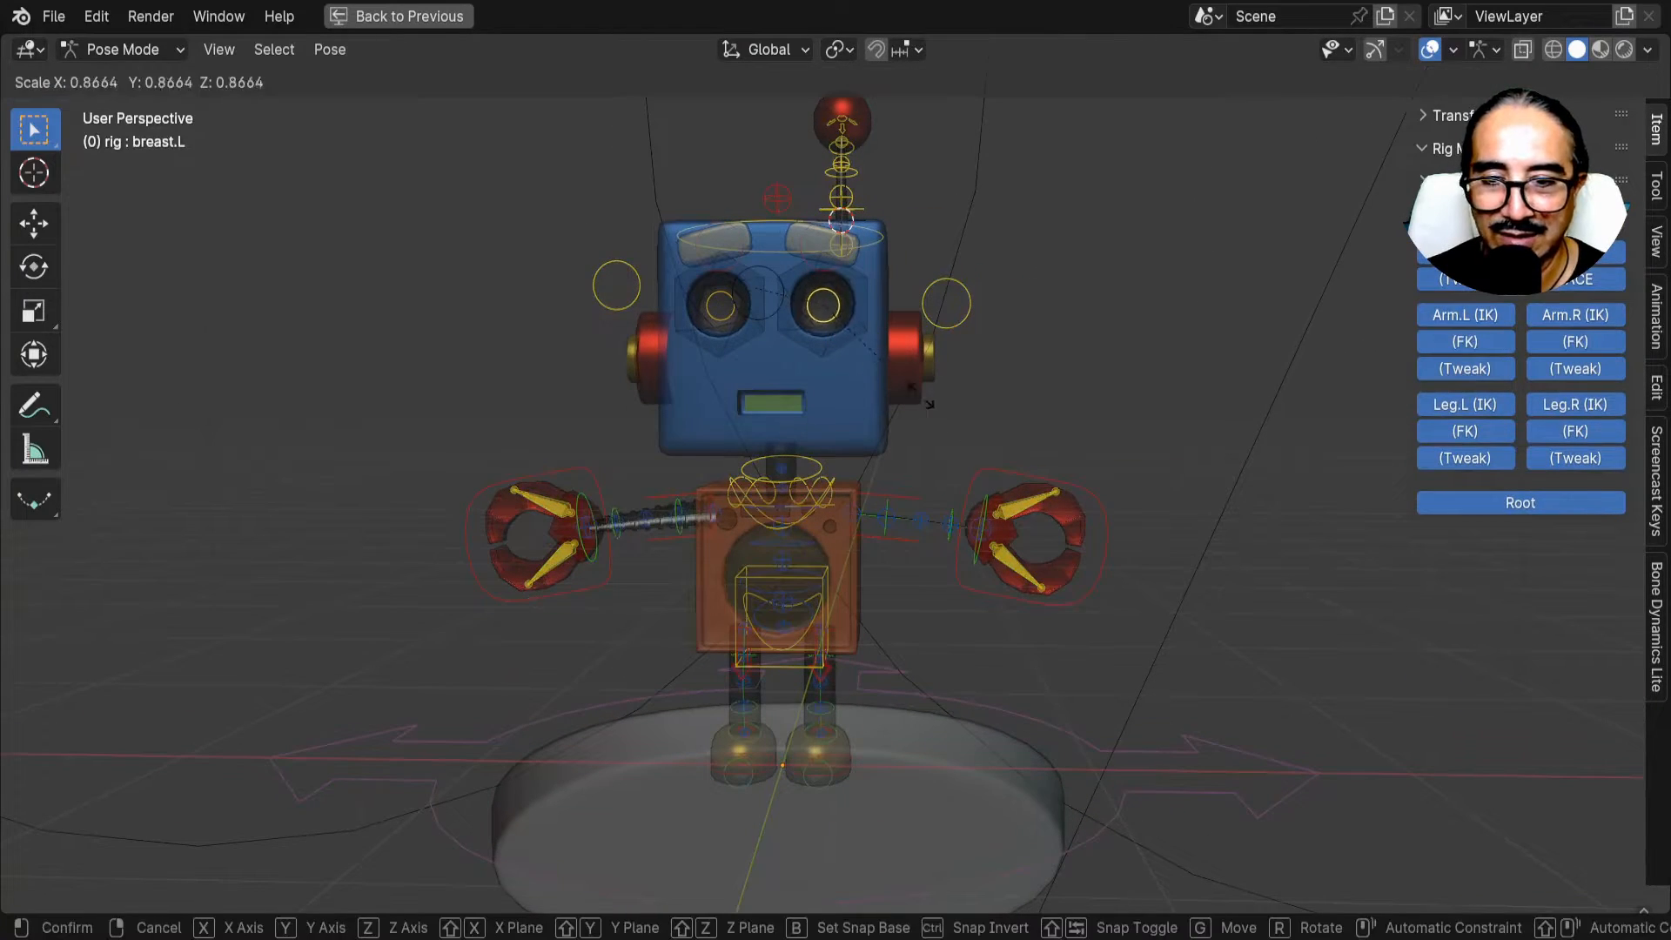
right_click(930, 404)
middle_drag(929, 404, 984, 464)
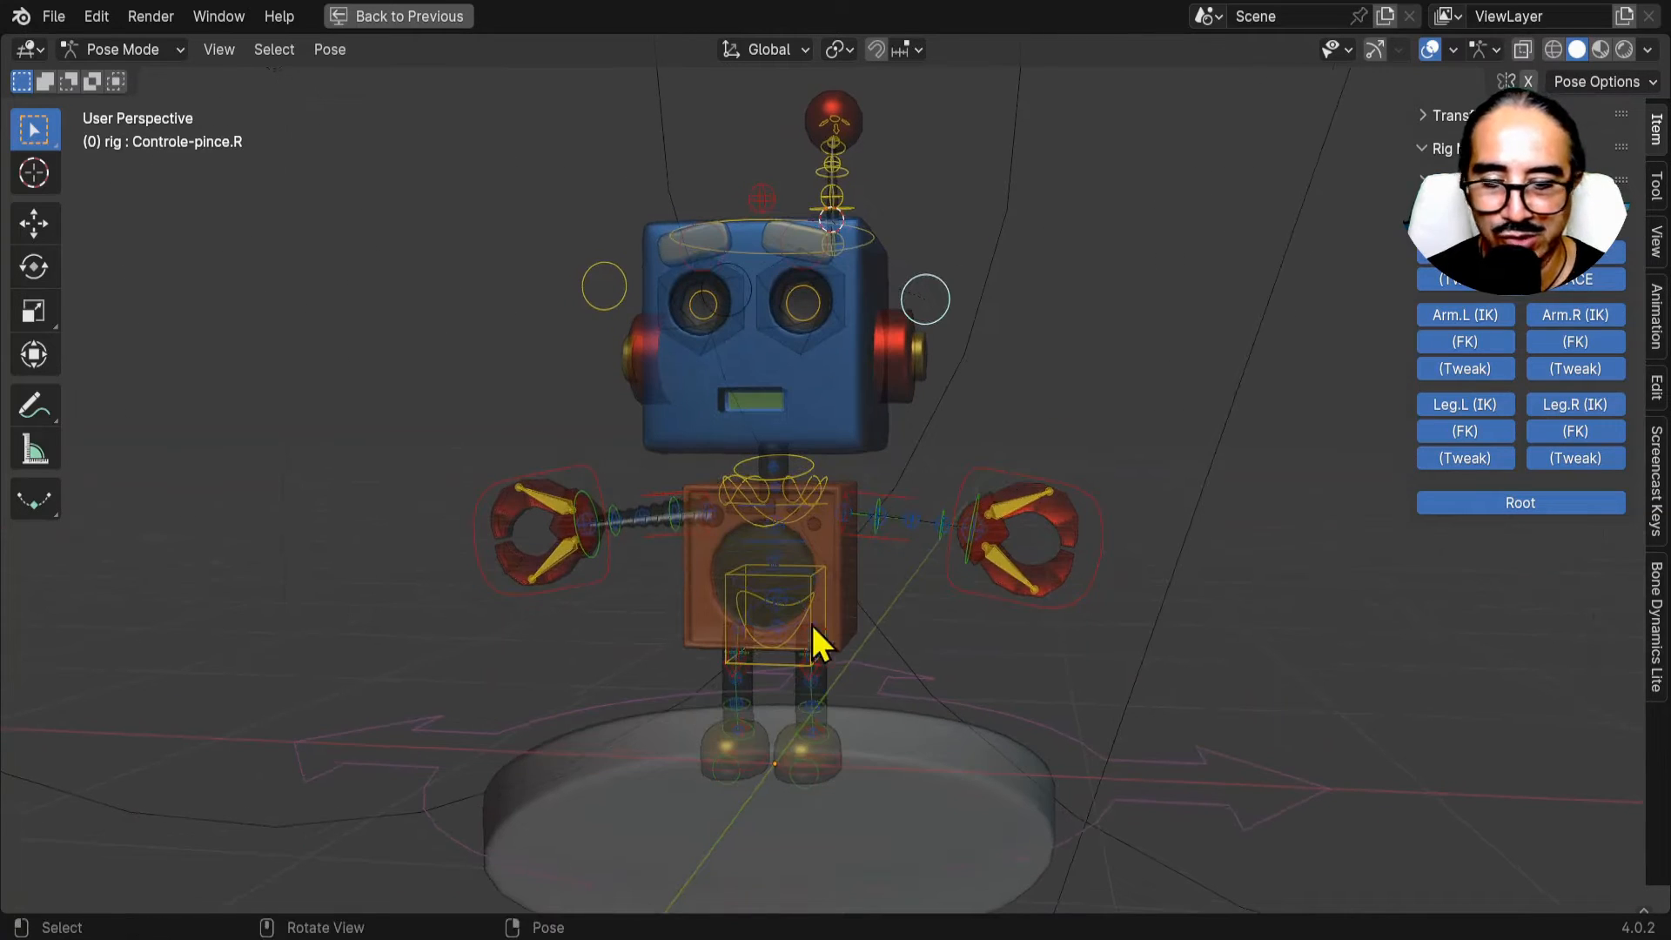
middle_drag(721, 679, 841, 479)
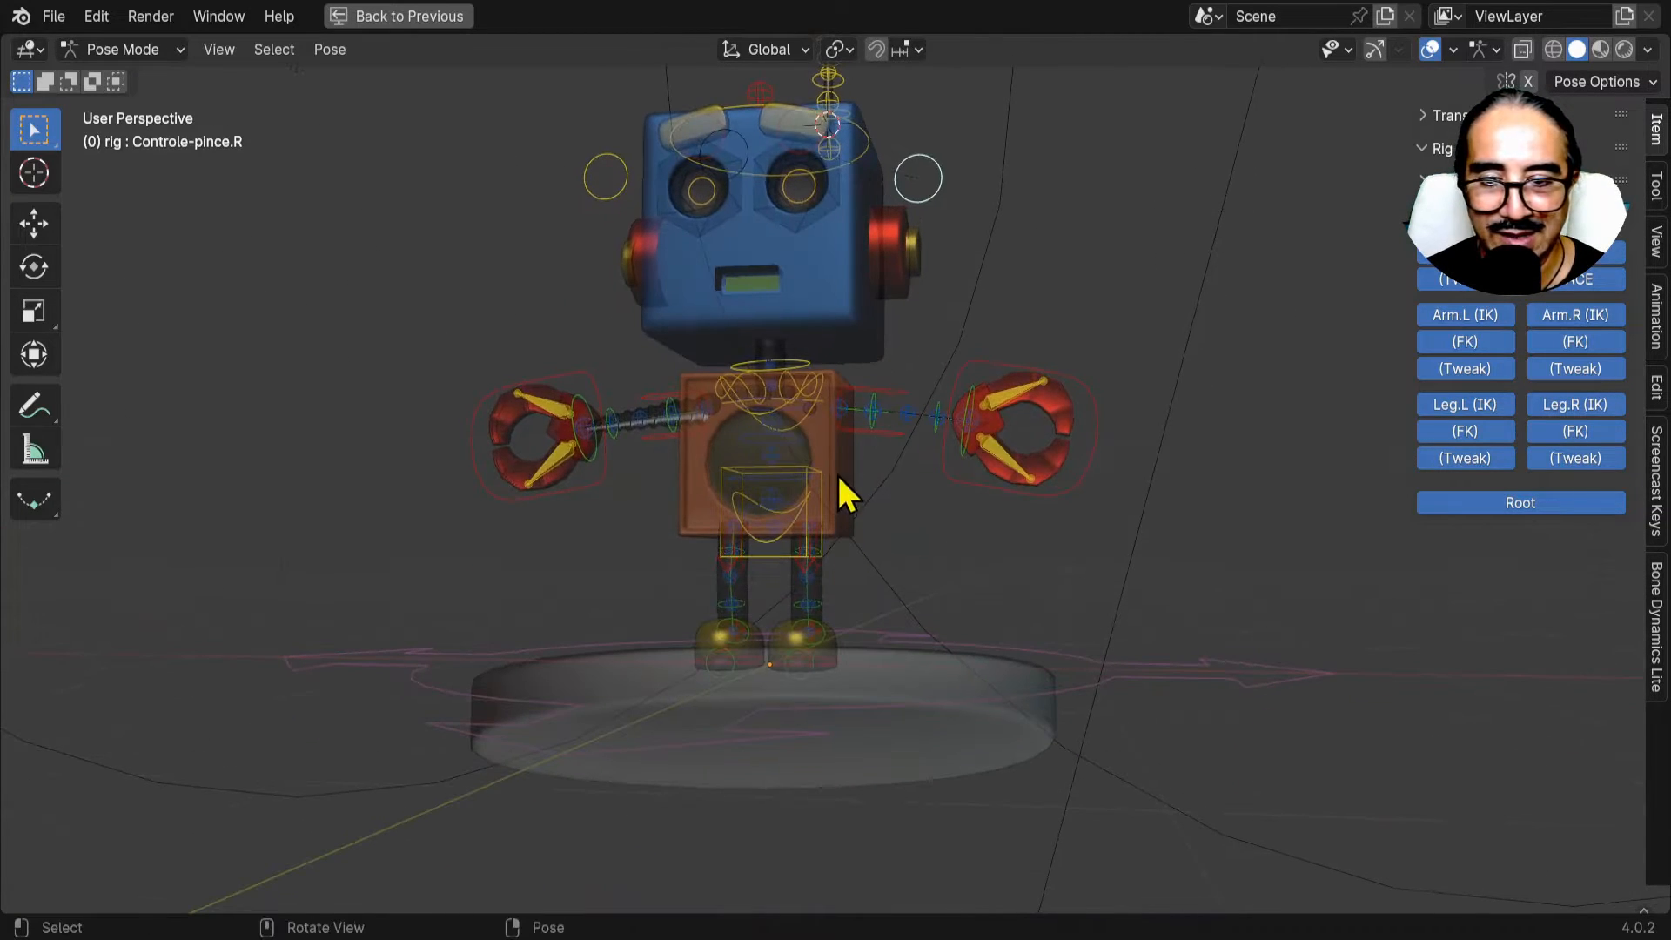
Switch from Pose Mode to Object Mode and try moving the robot's body mesh on its own.
key(ctrl+Tab)
click(858, 479)
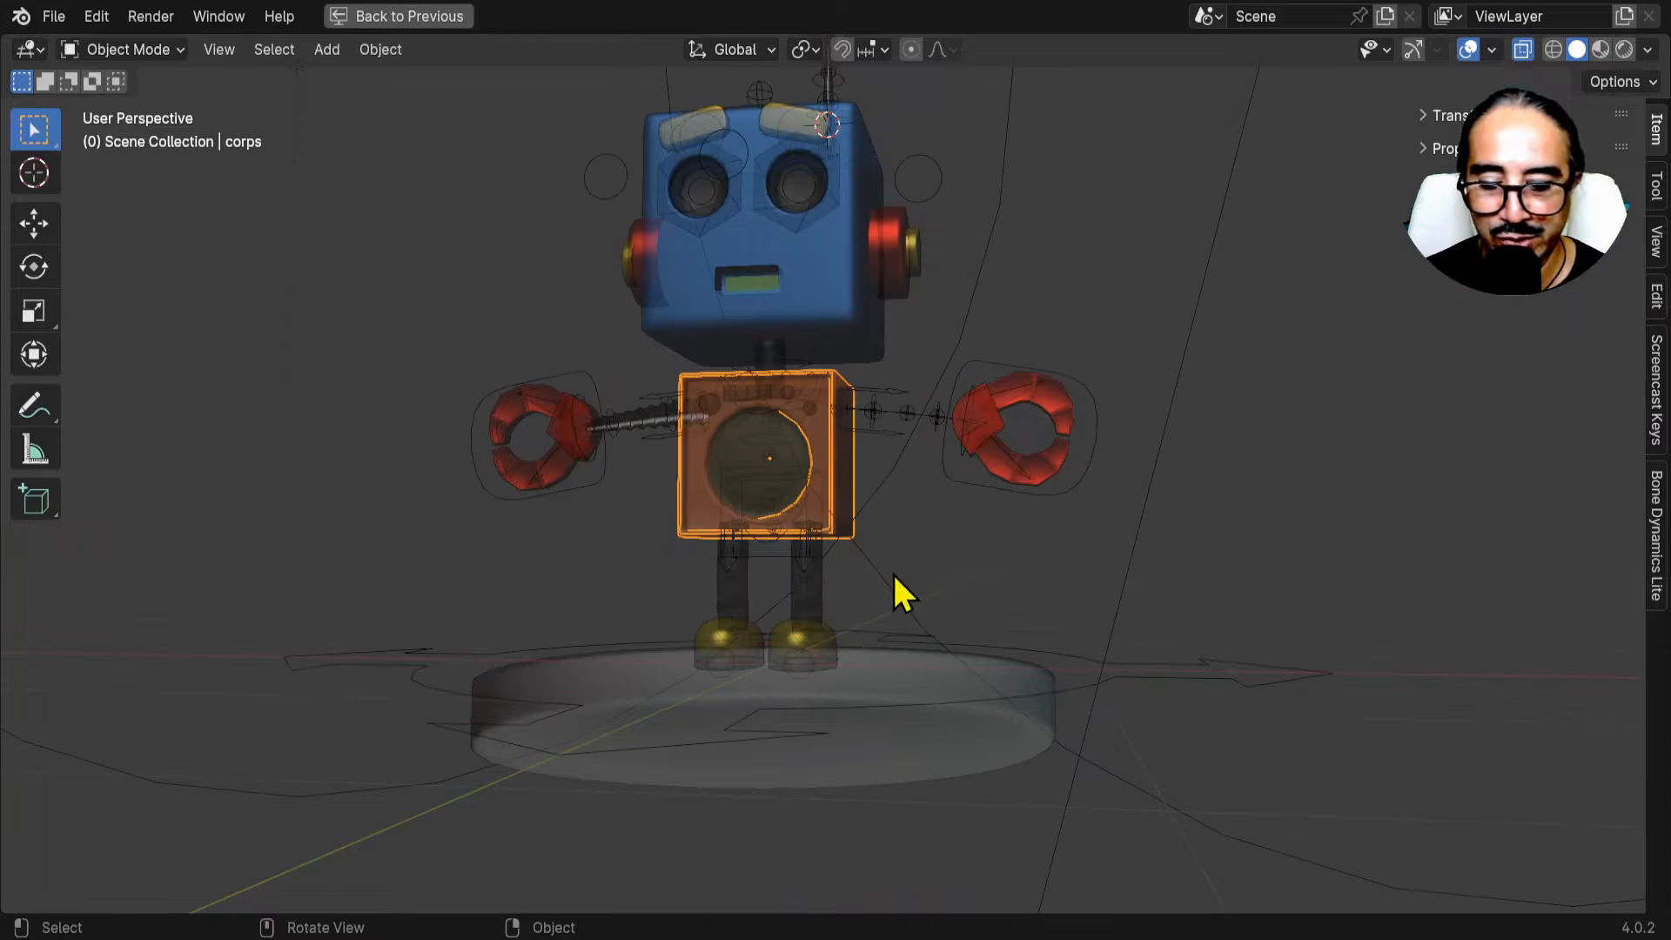
key(g)
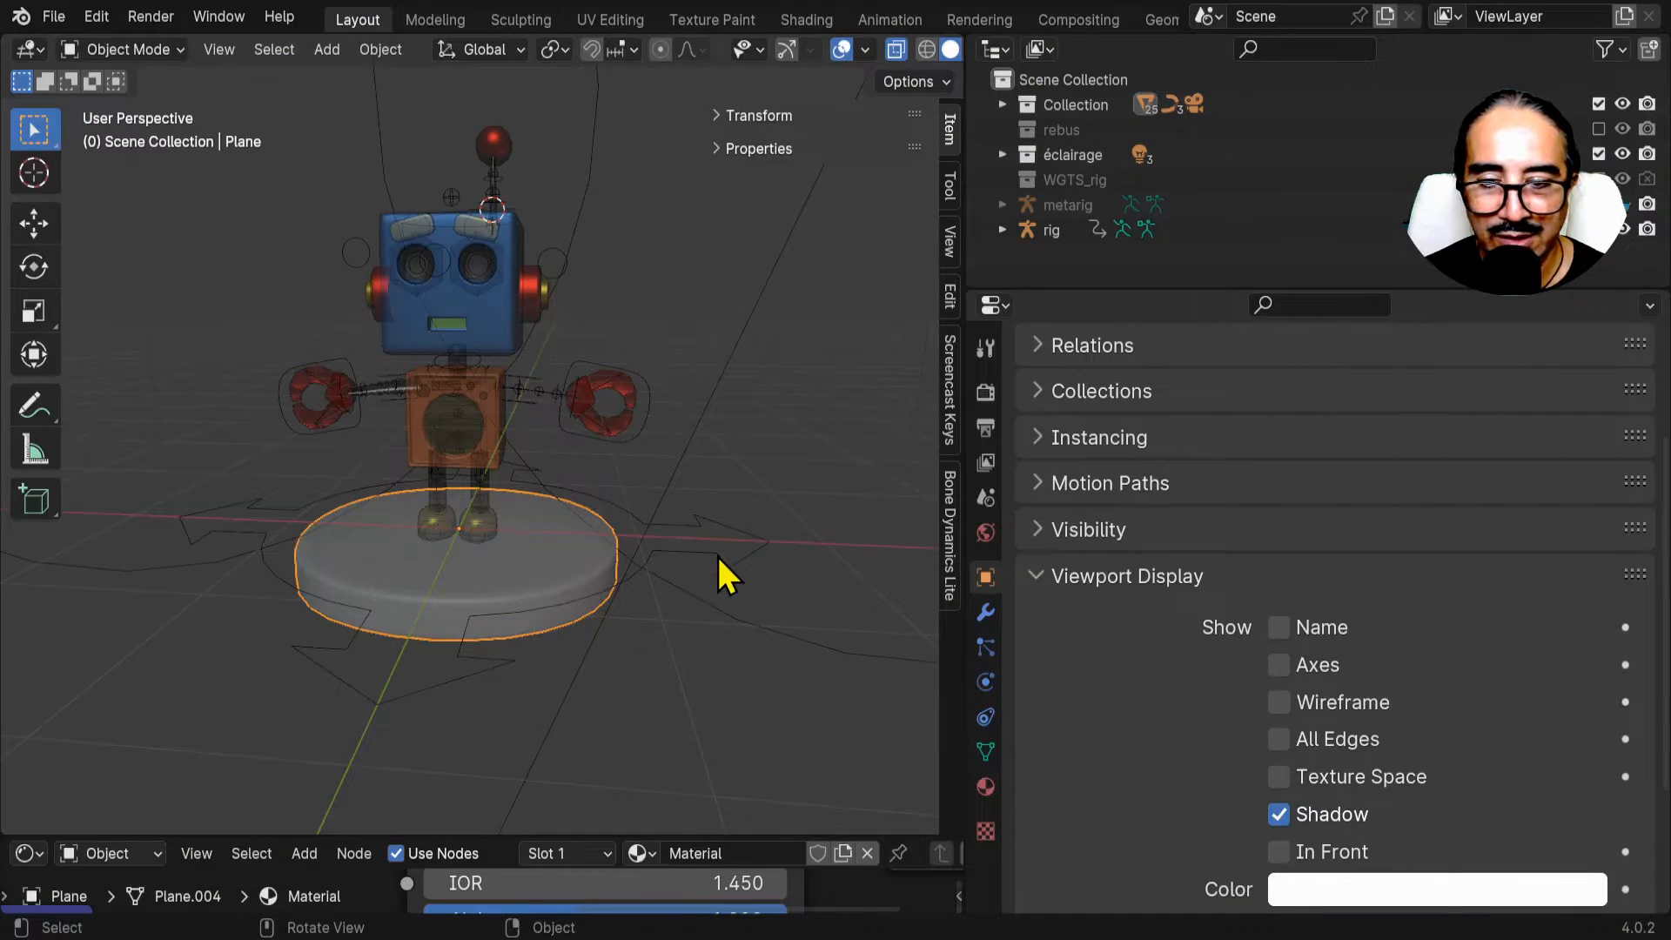
Select the rig and turn on the visibility of the DEF bone collection in its armature data.
click(718, 558)
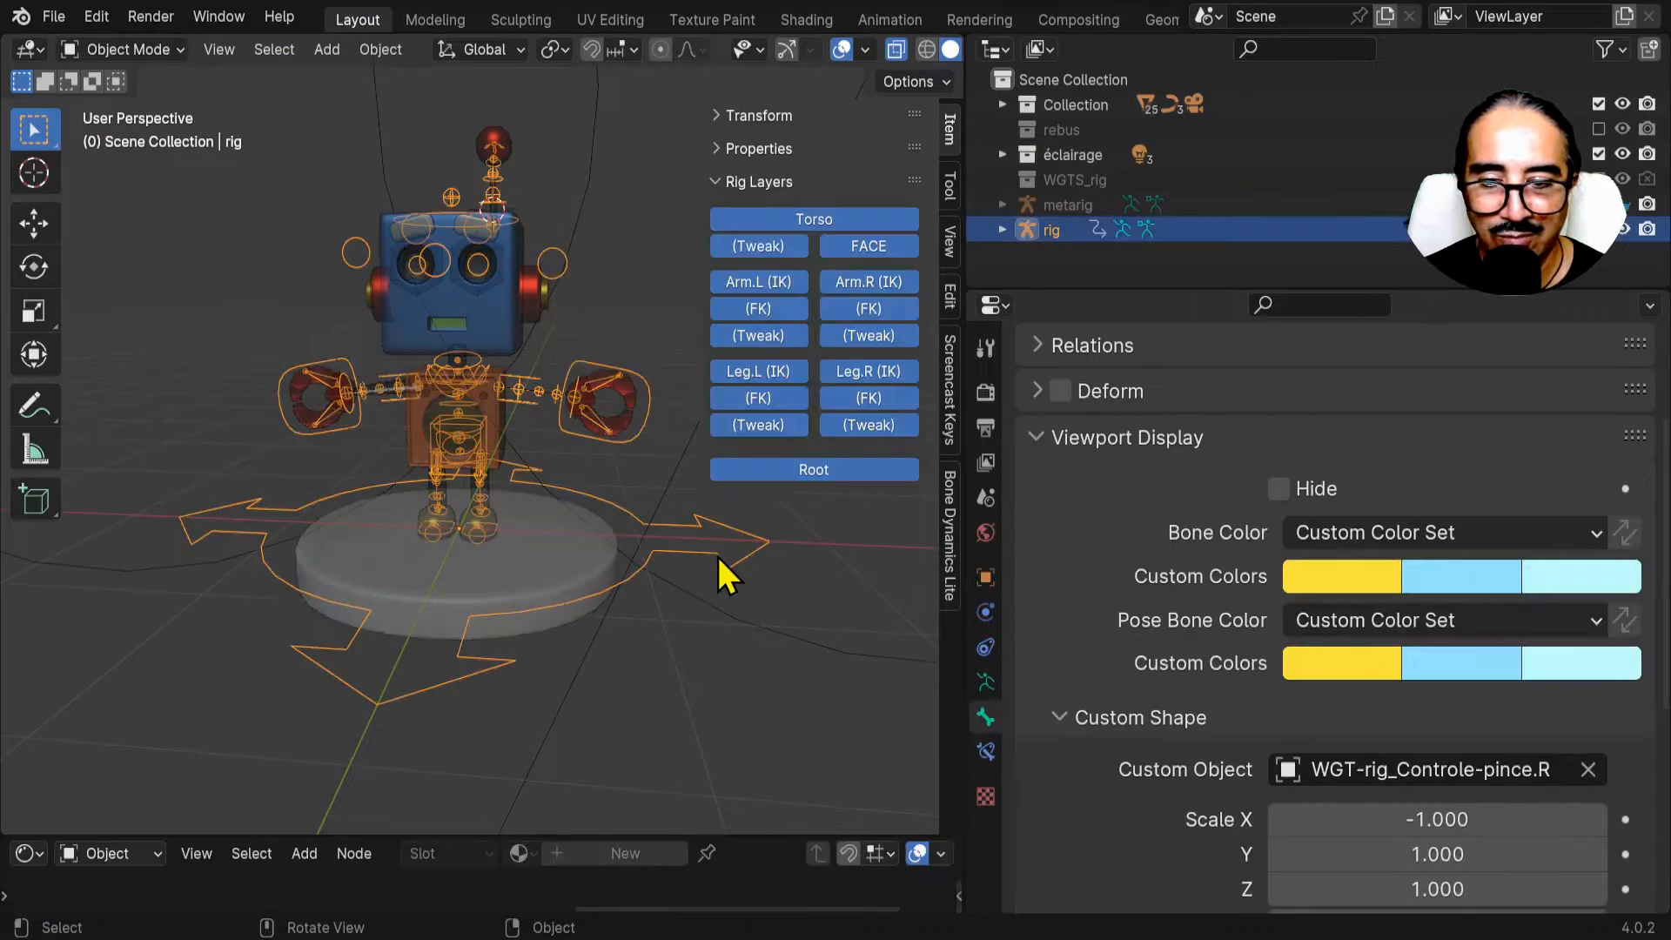
click(1043, 430)
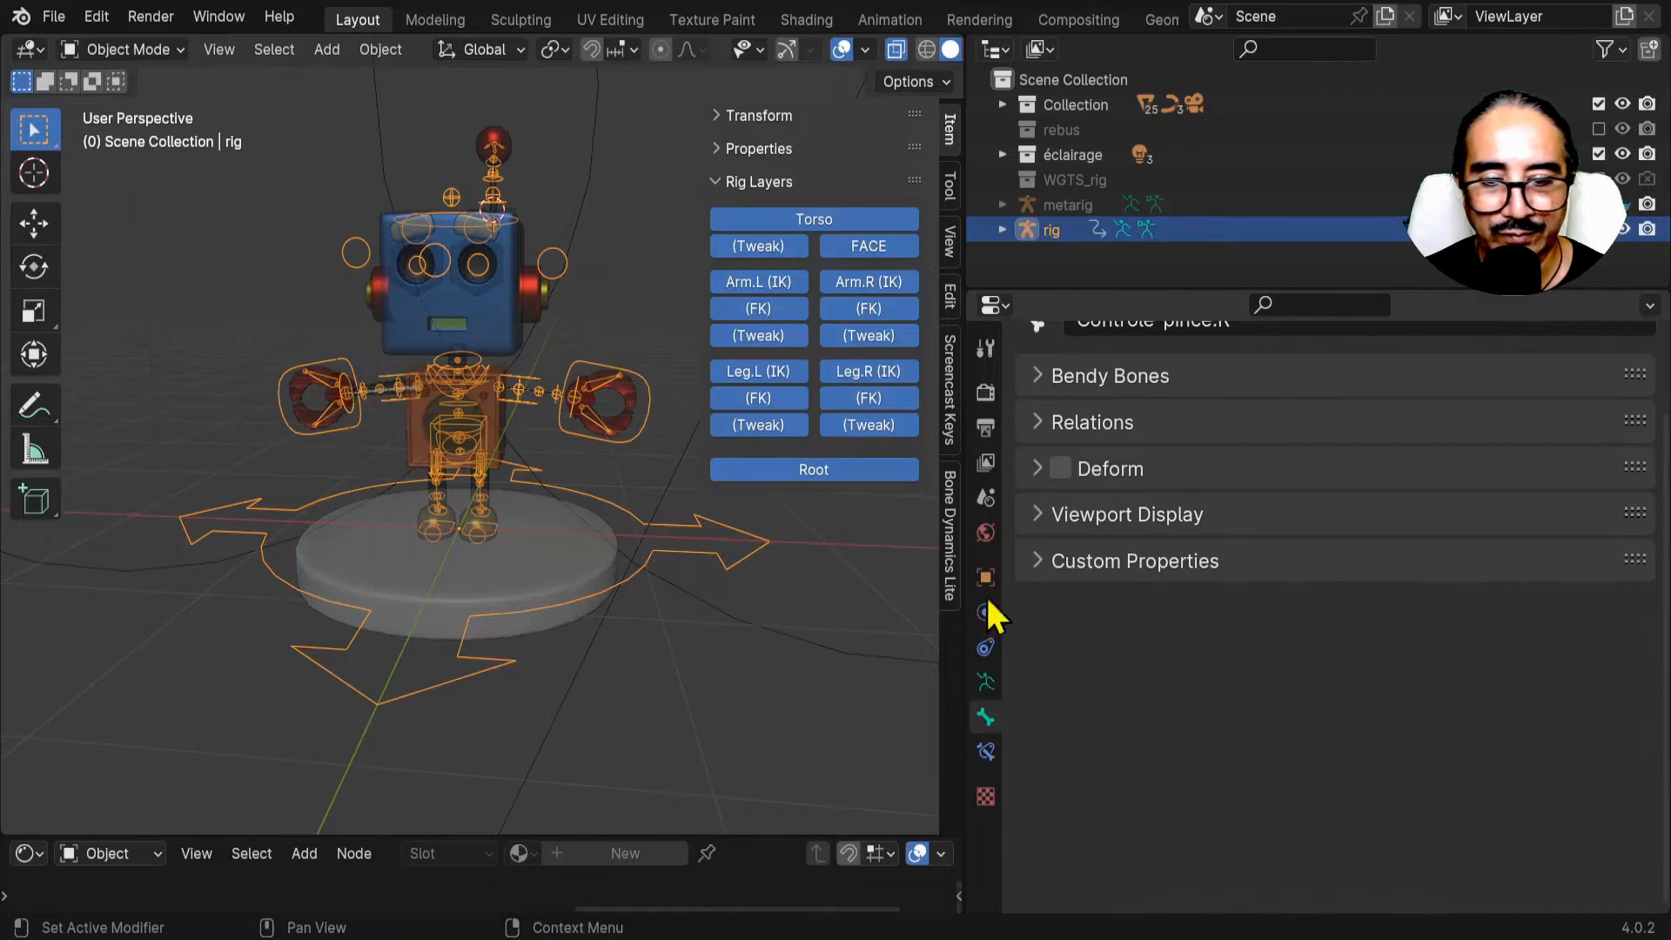
click(988, 679)
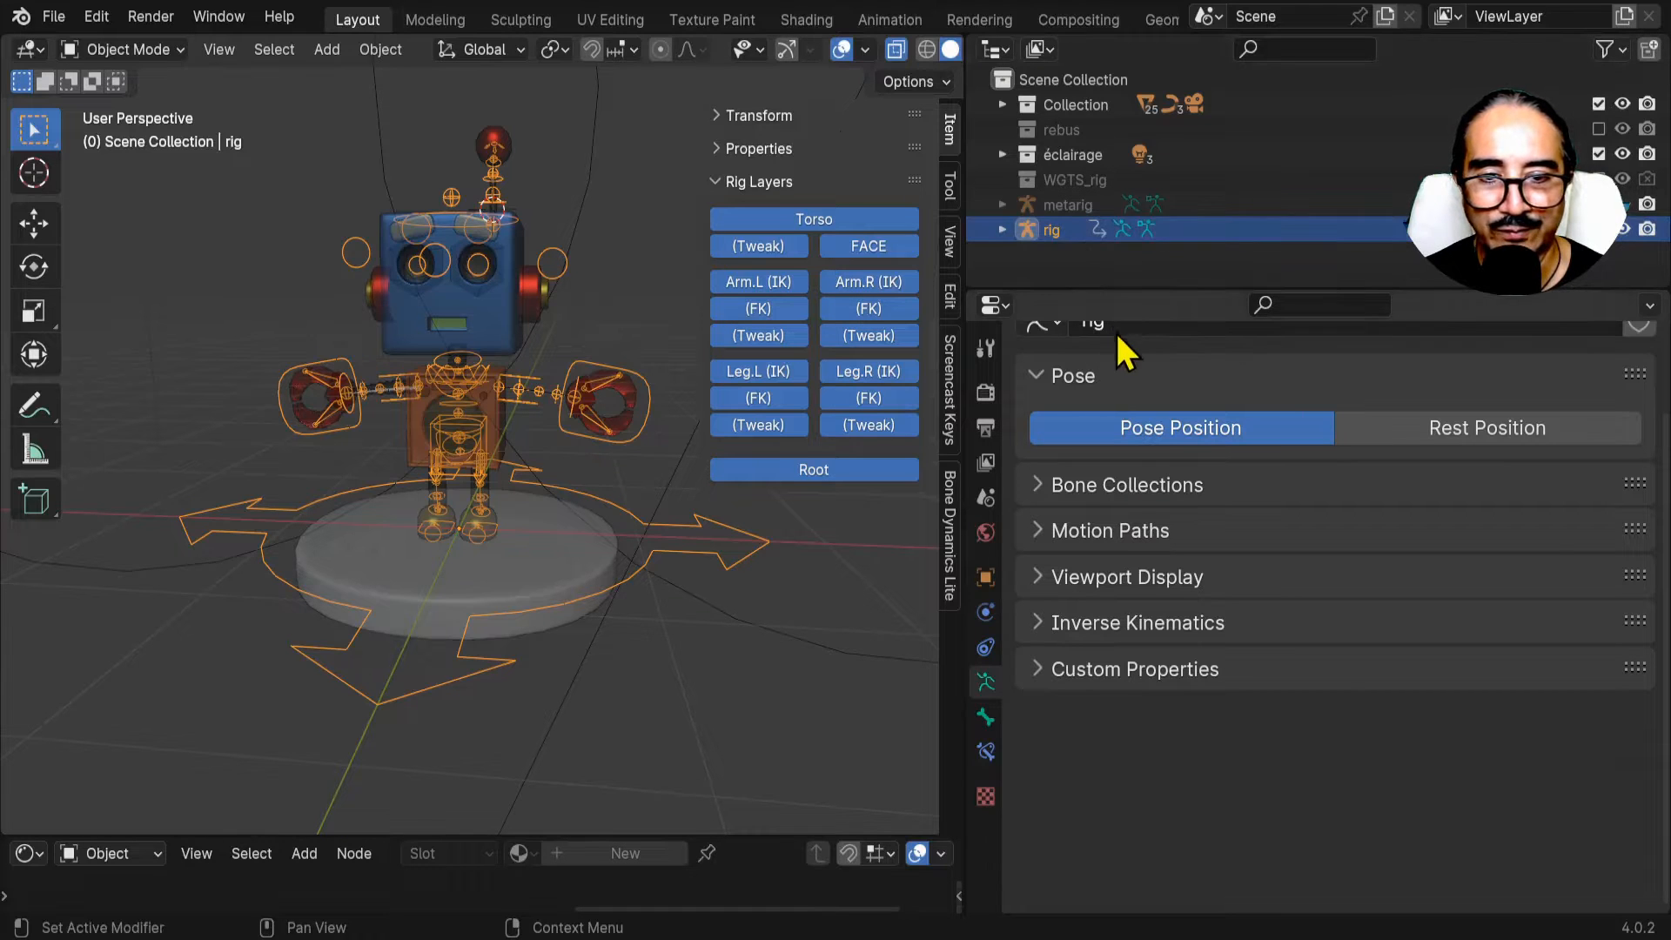
drag(1120, 300, 1098, 70)
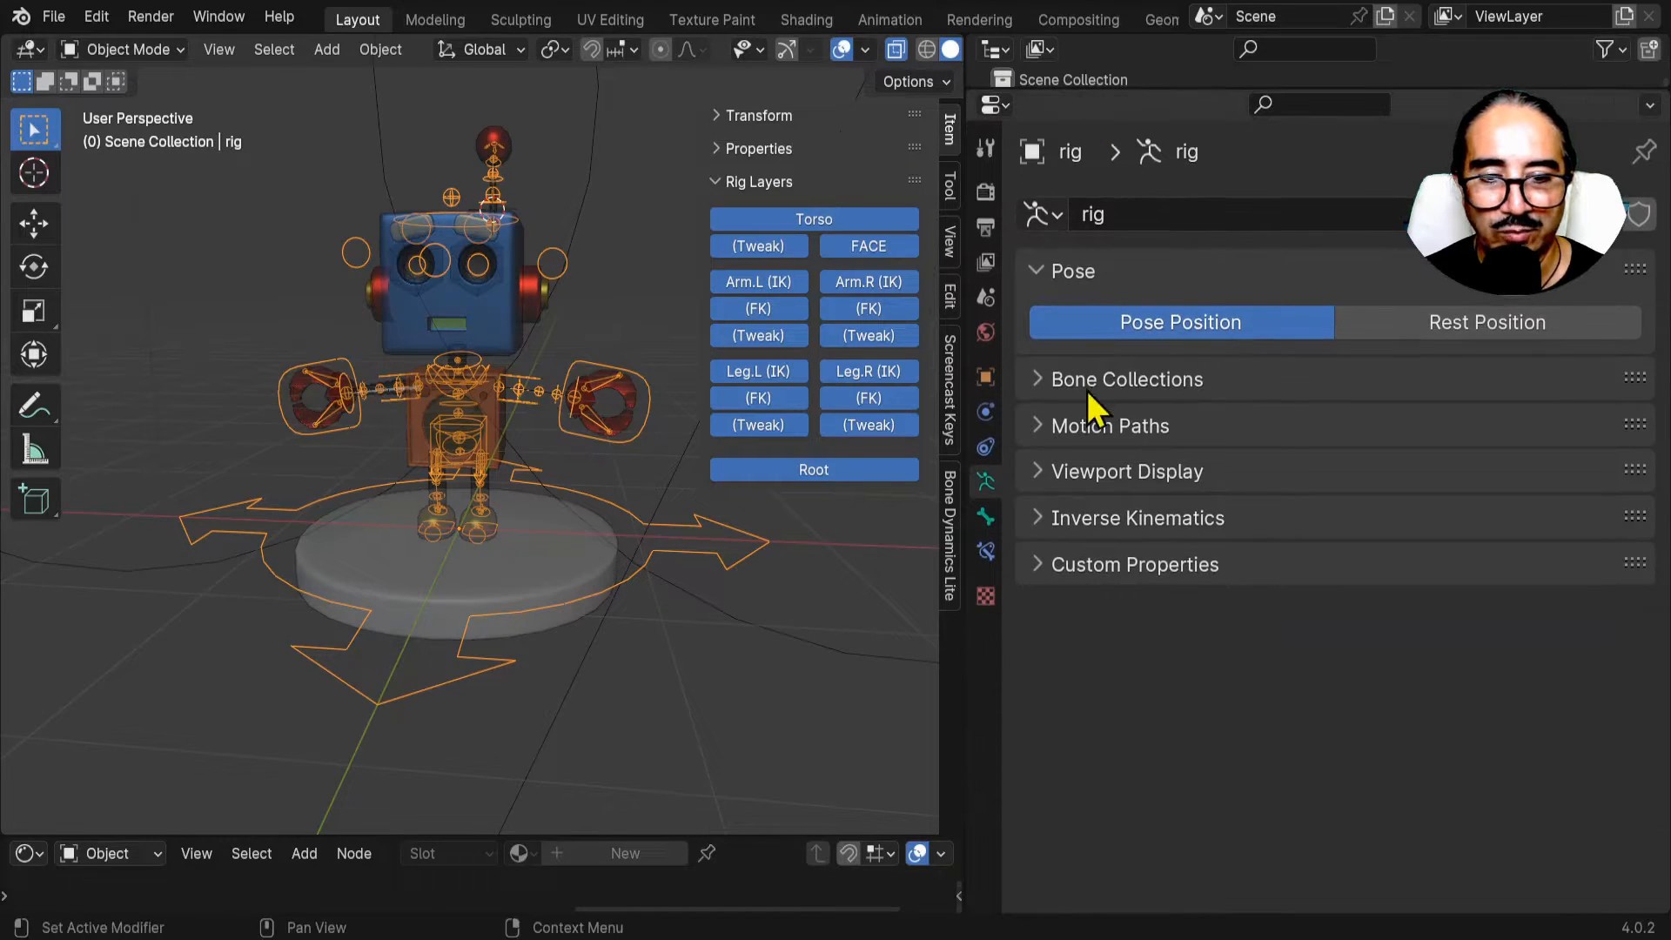
click(1086, 383)
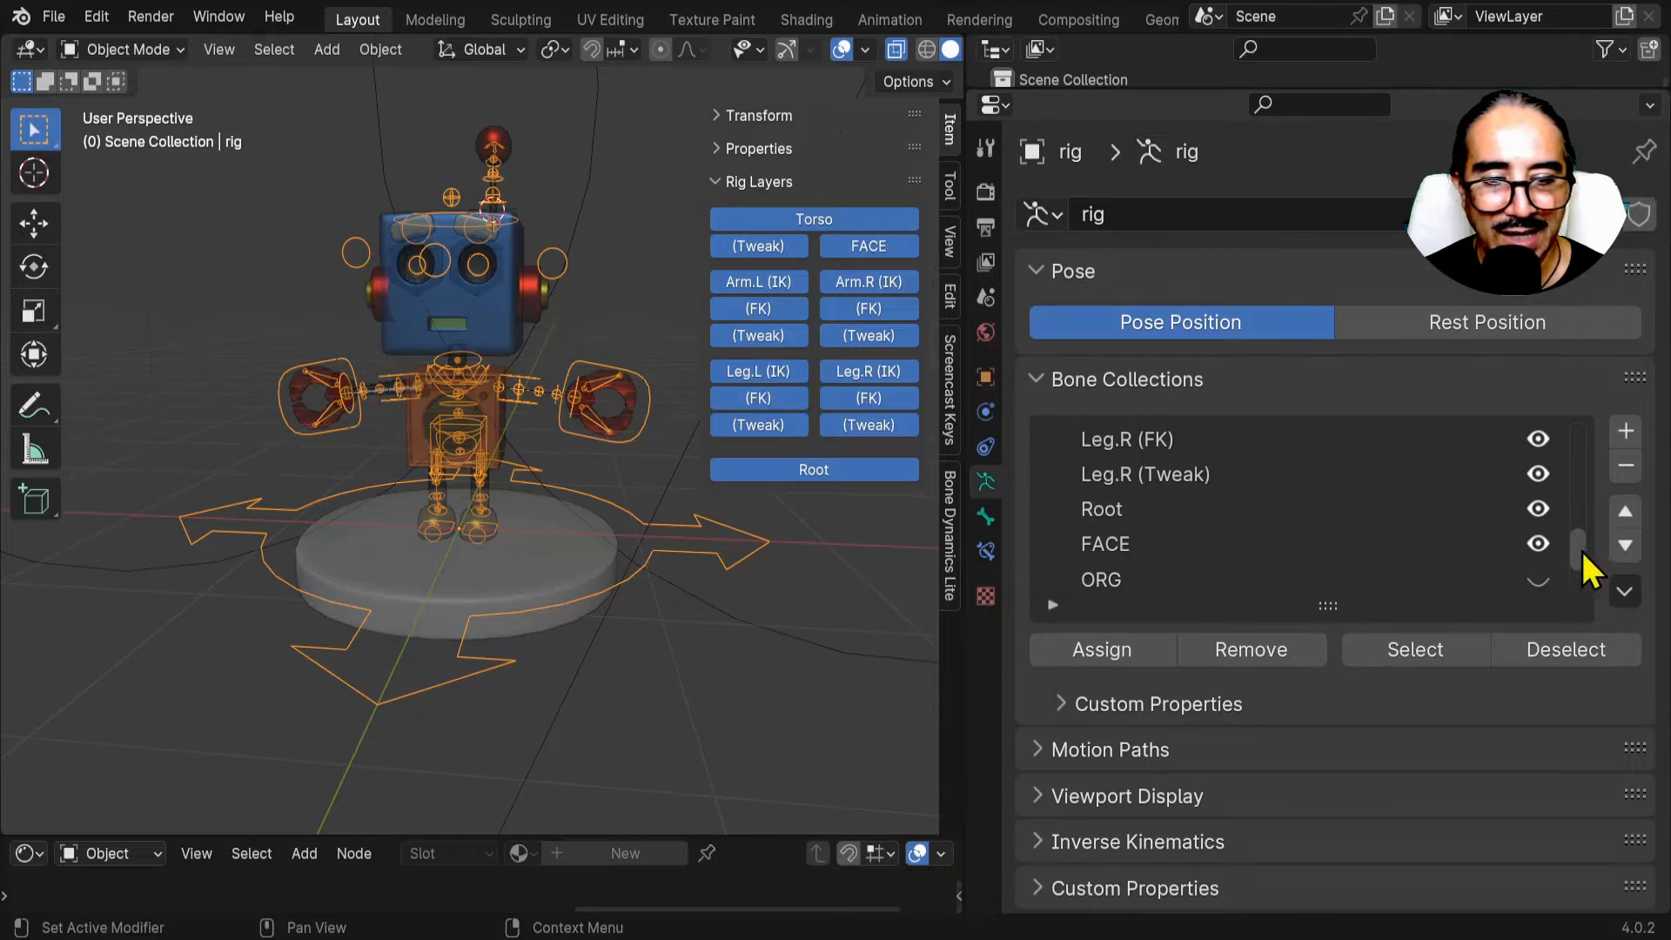
drag(1578, 559, 1578, 592)
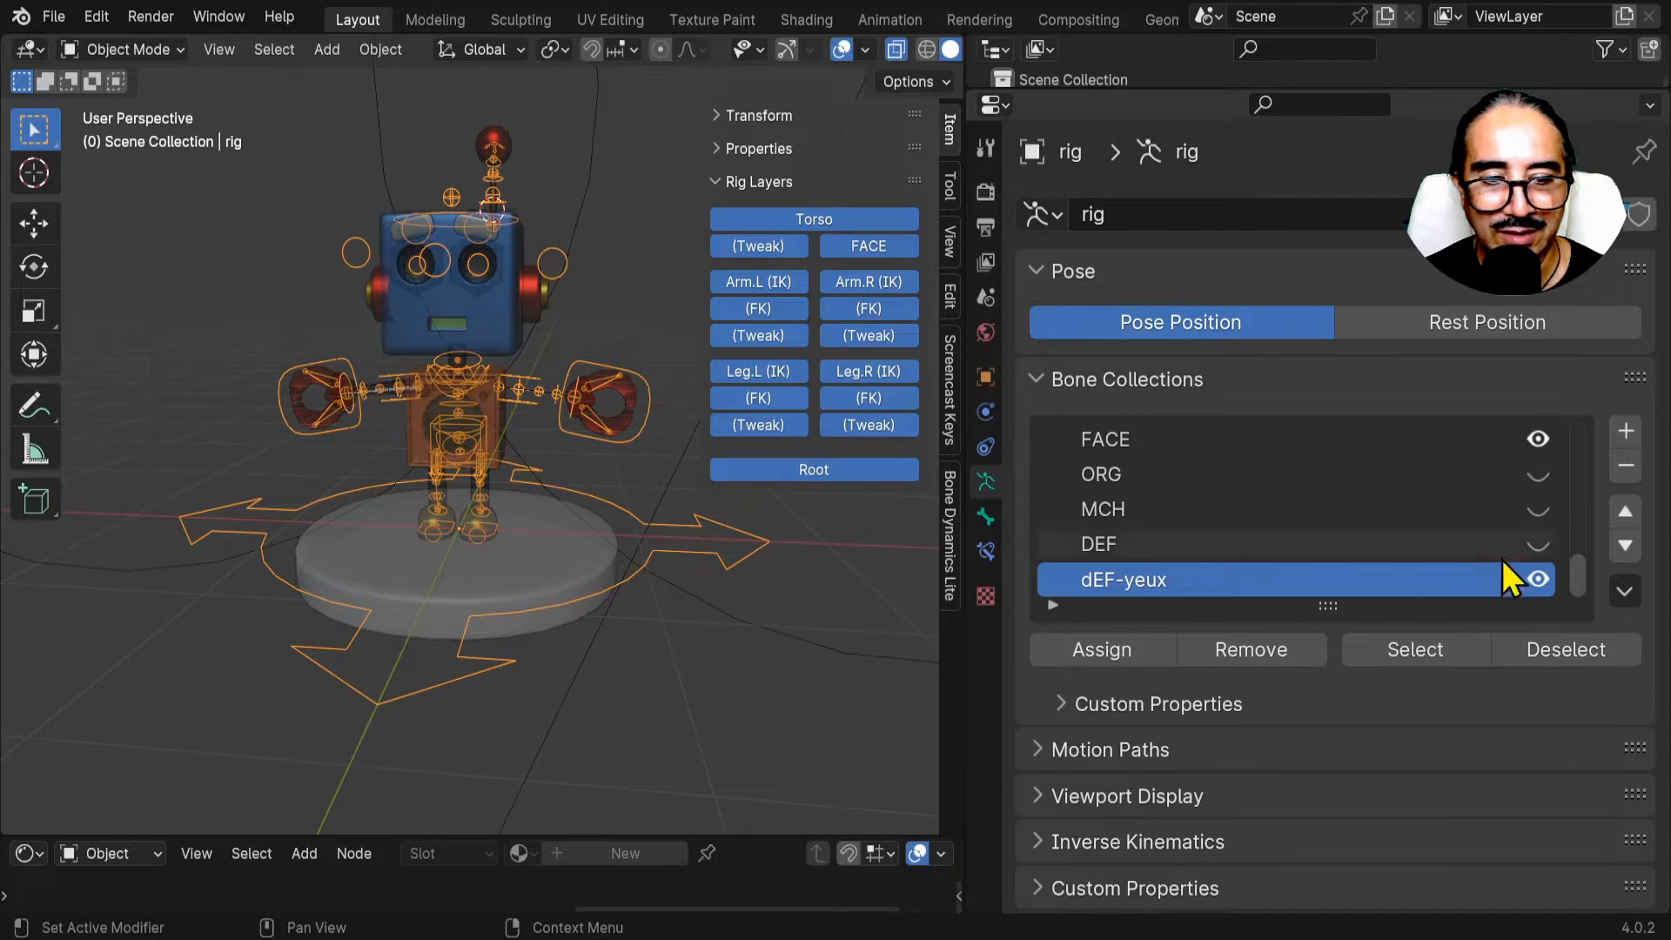
click(1538, 544)
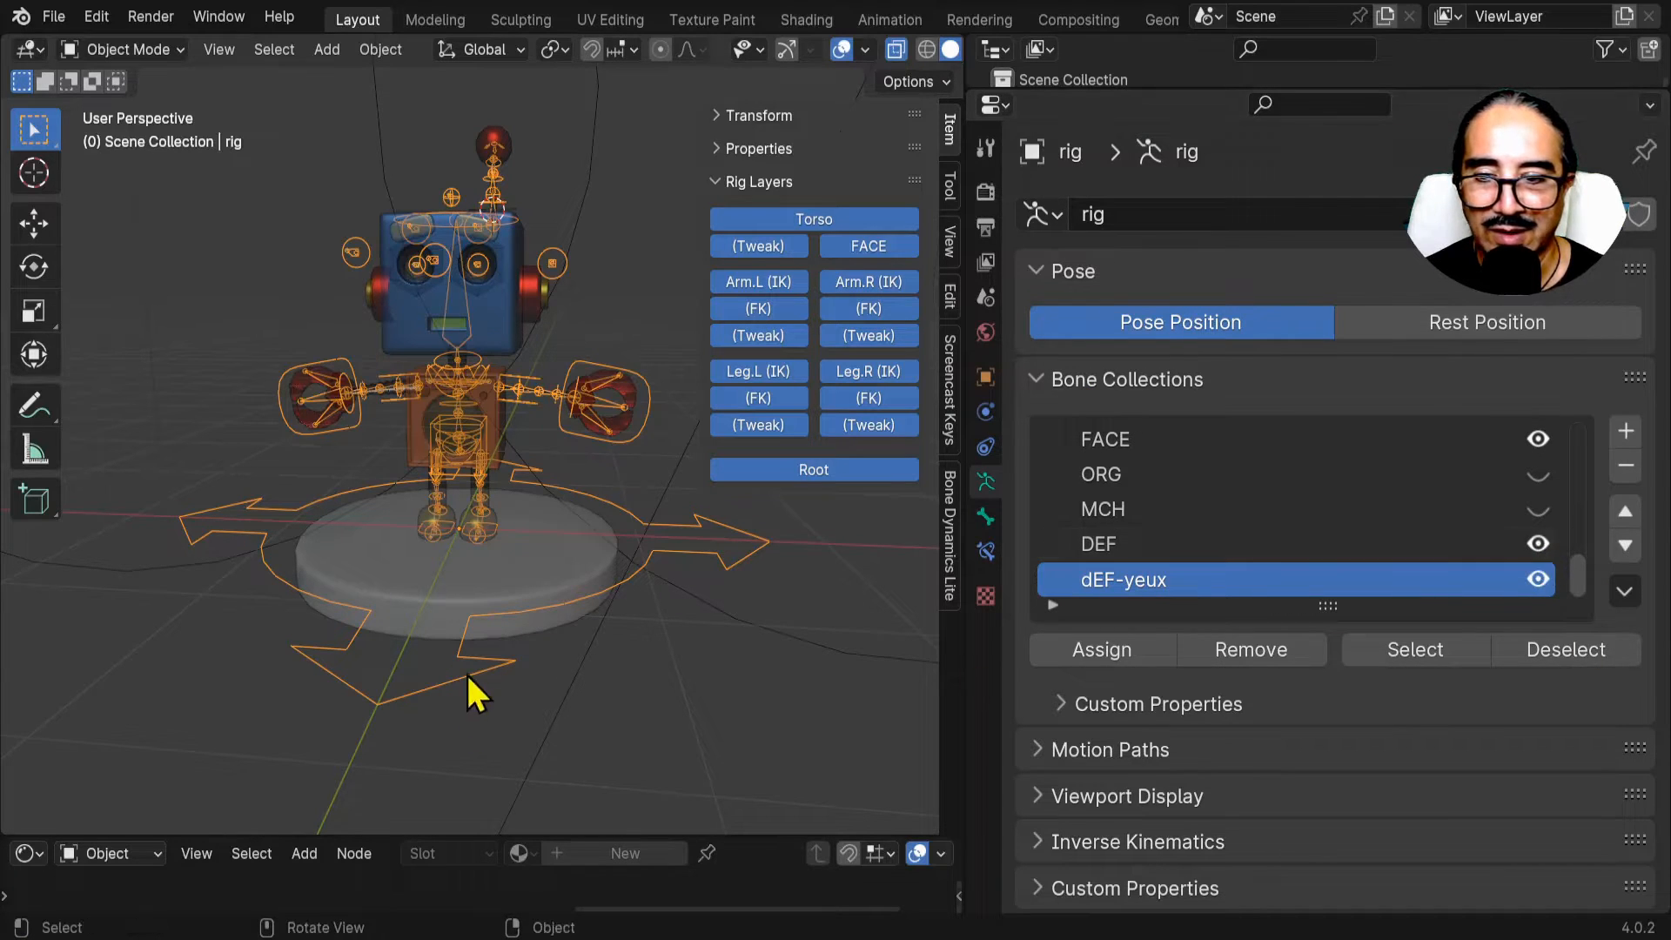
Hide the torso, face, arm and leg rig layers, keeping only Root, and maximize the 3D viewport on the robot.
middle_drag(549, 670, 531, 640)
drag(775, 221, 752, 402)
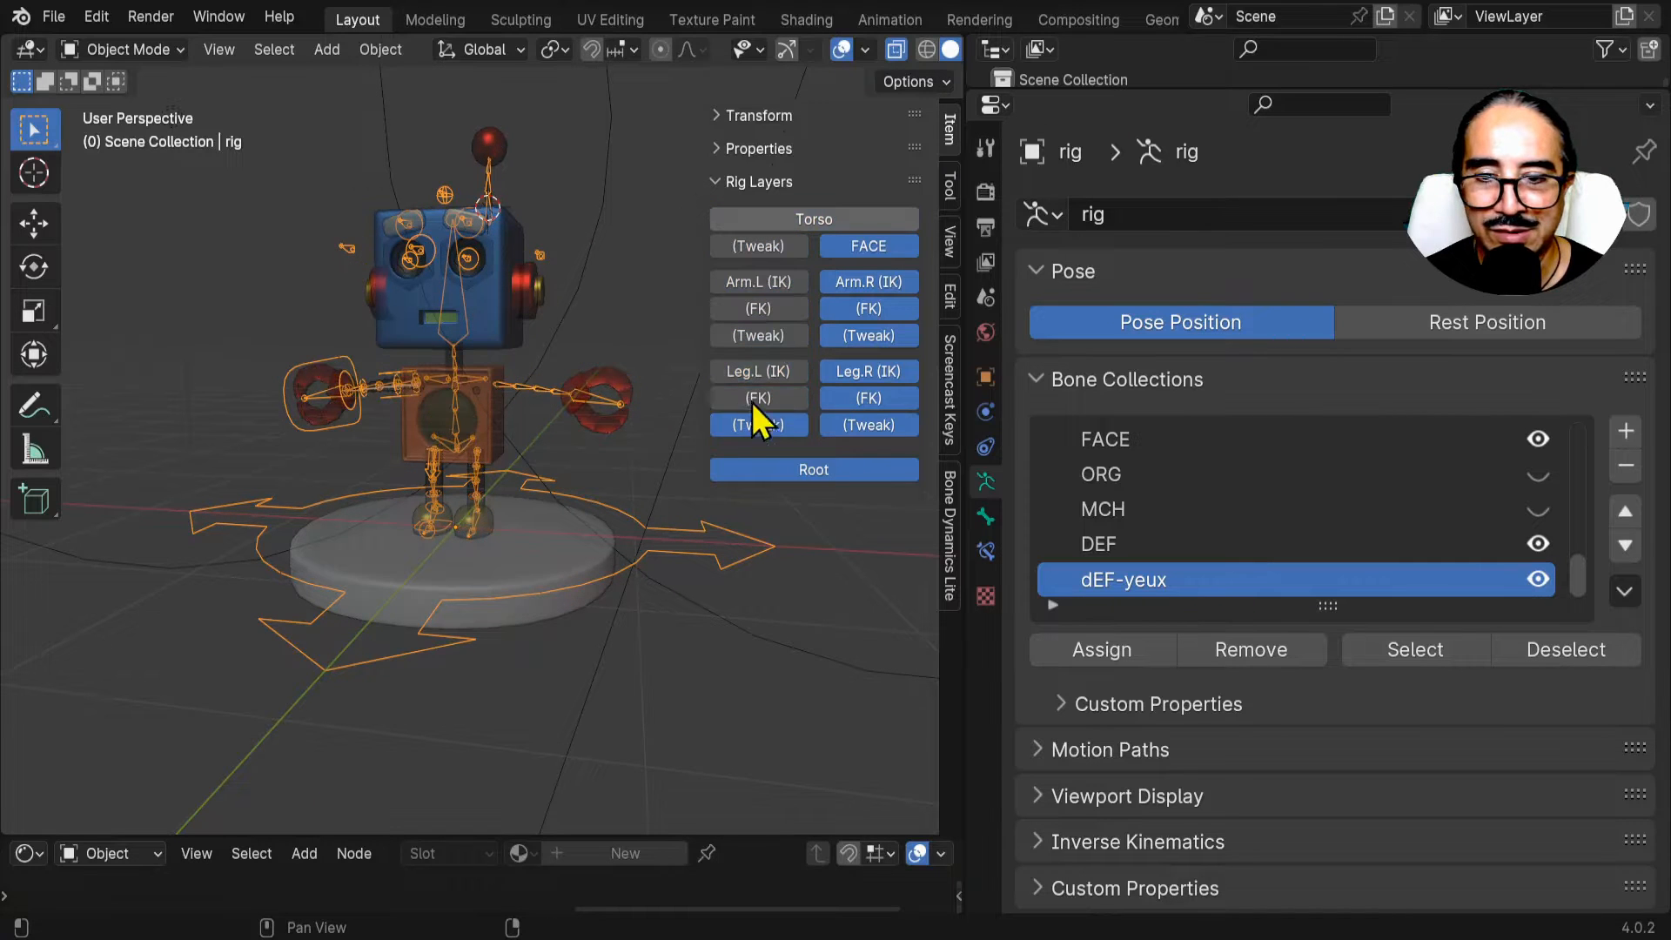
drag(844, 426, 869, 246)
middle_drag(657, 640, 484, 348)
key(ctrl+space)
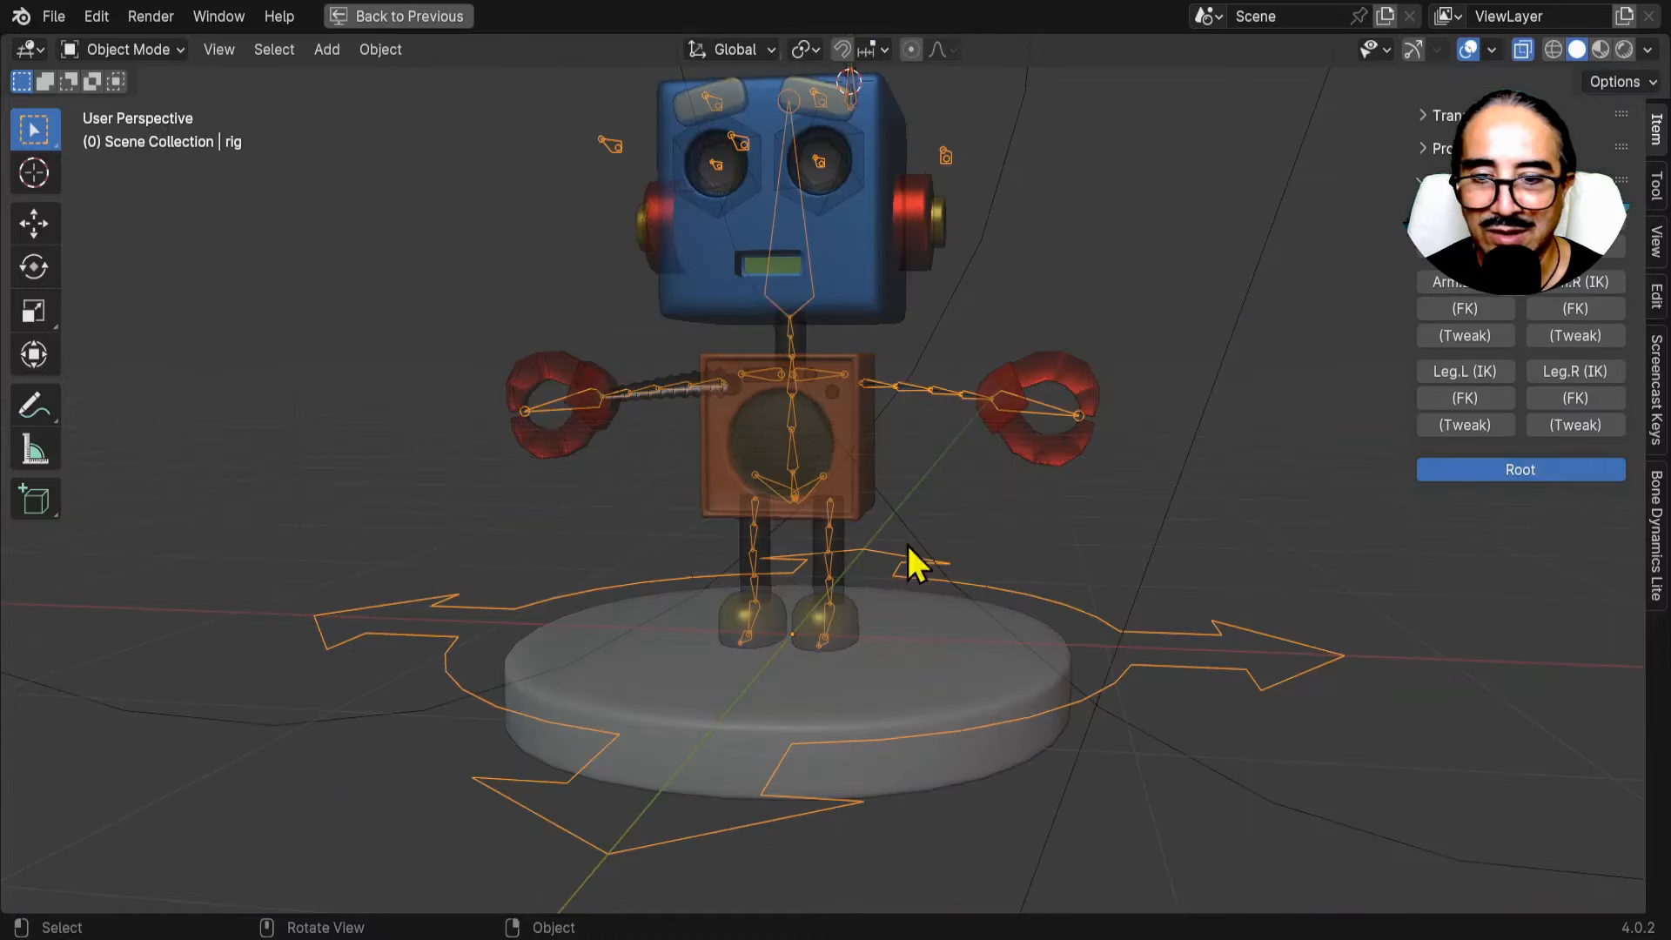
scroll(987, 385, up, 3)
middle_drag(990, 391, 1031, 556)
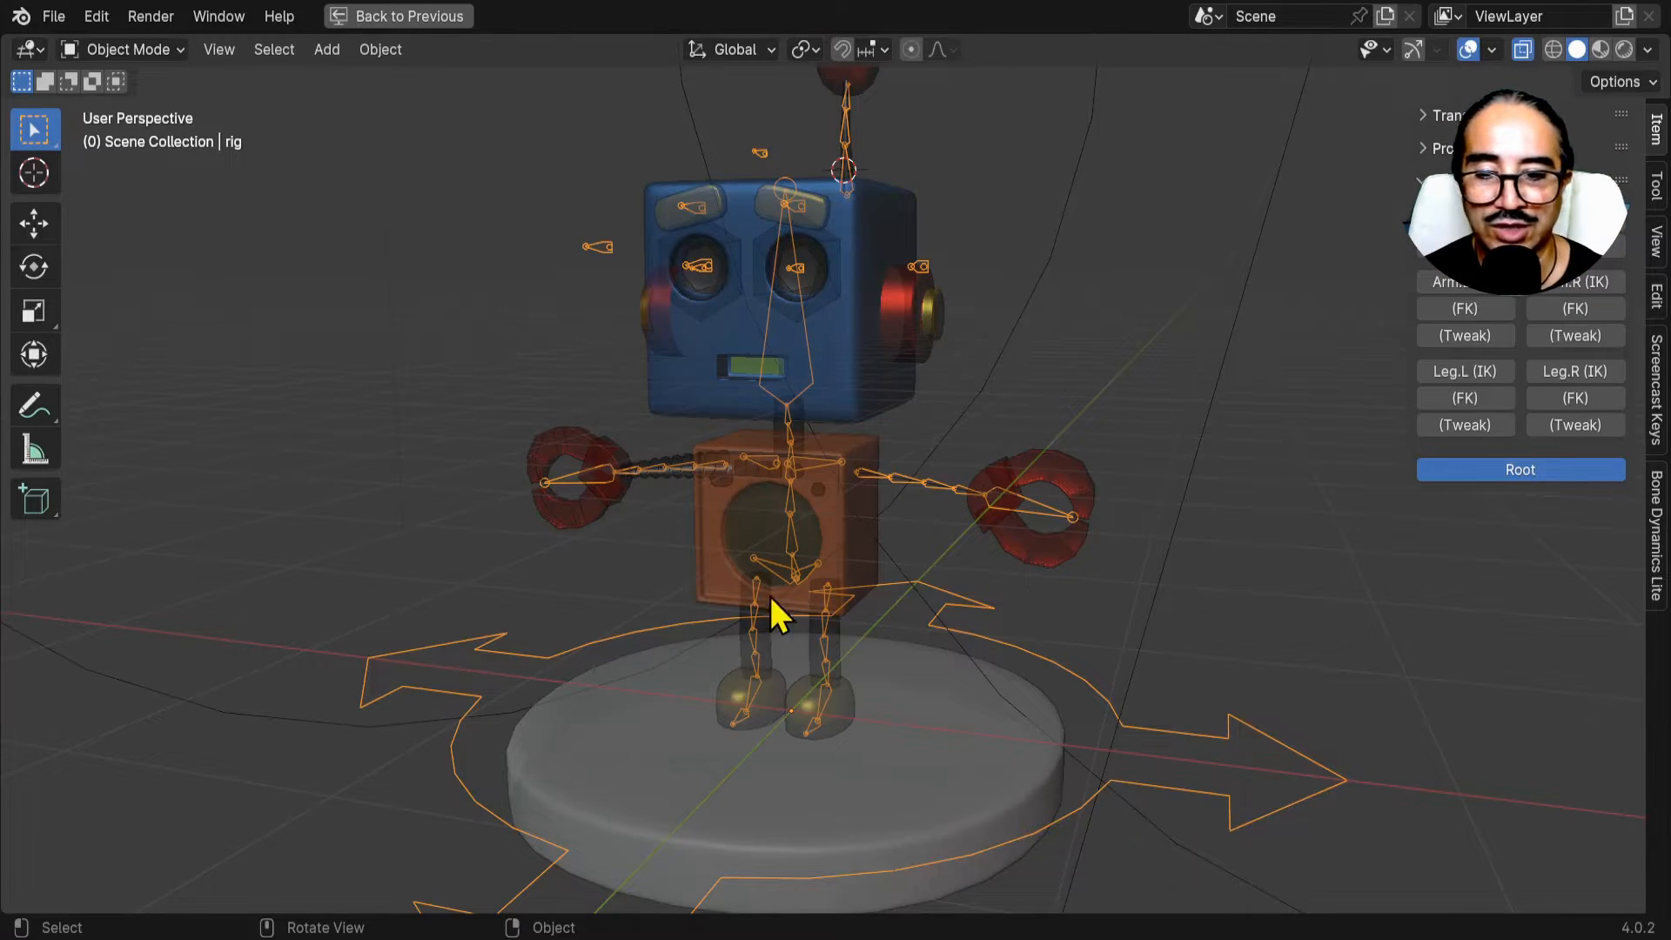
middle_drag(769, 609, 804, 598)
Toggle the rig into Pose Mode and back to Object Mode, and enable the Screencast Keys display.
key(ctrl+Tab)
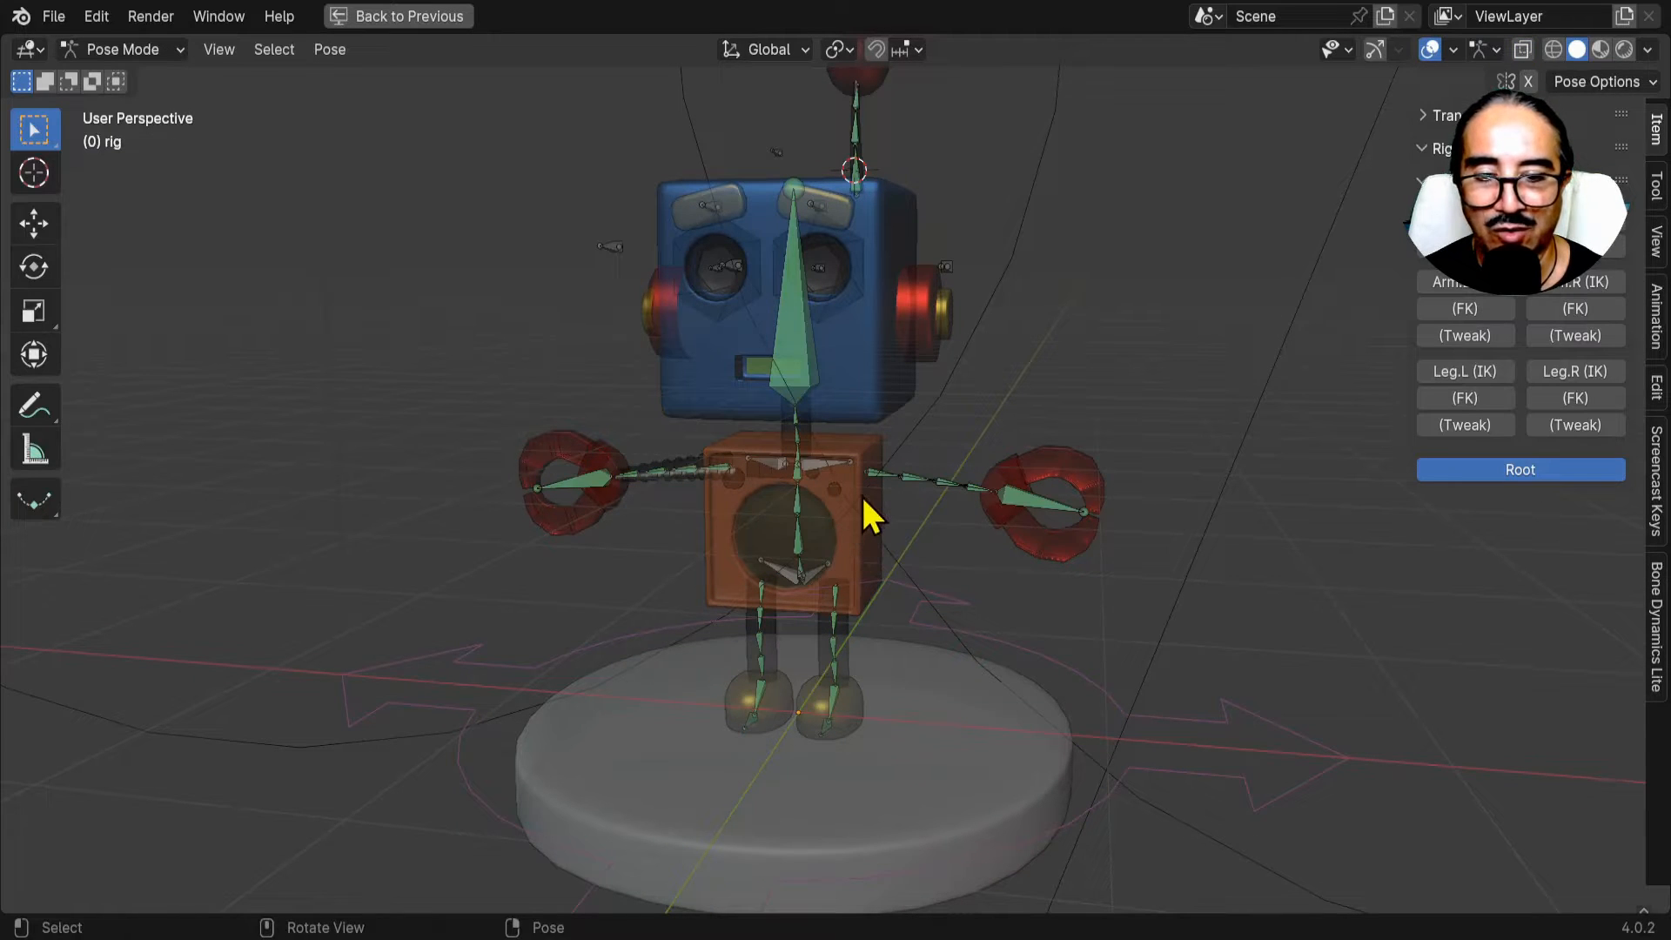
click(124, 49)
click(153, 77)
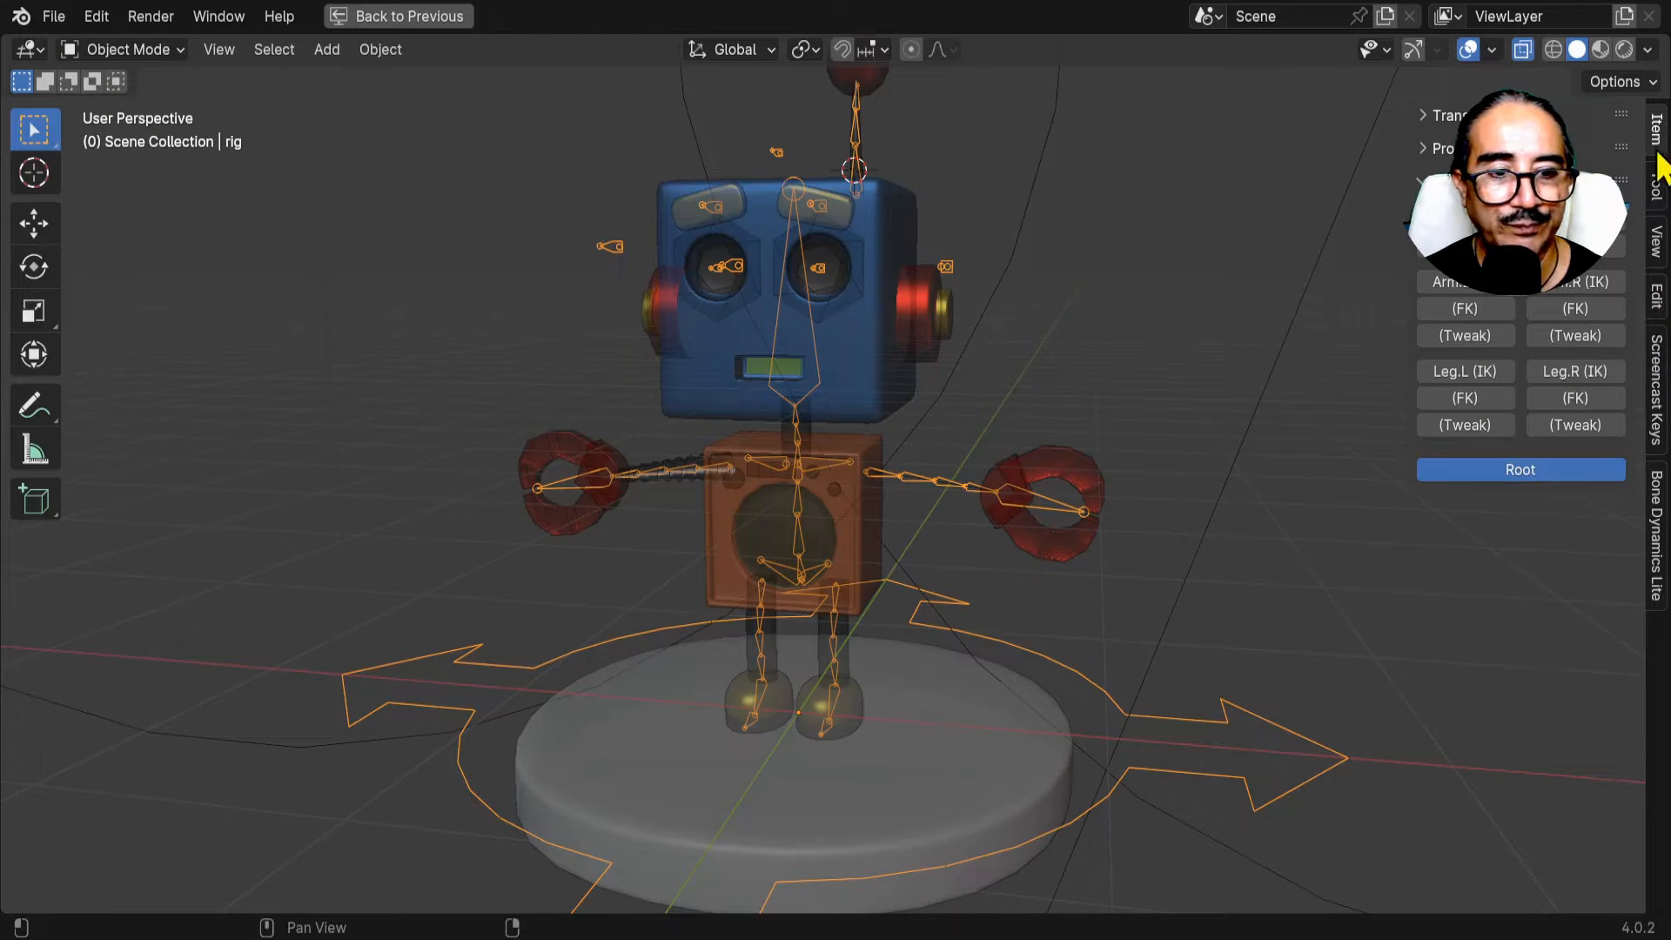
click(1656, 409)
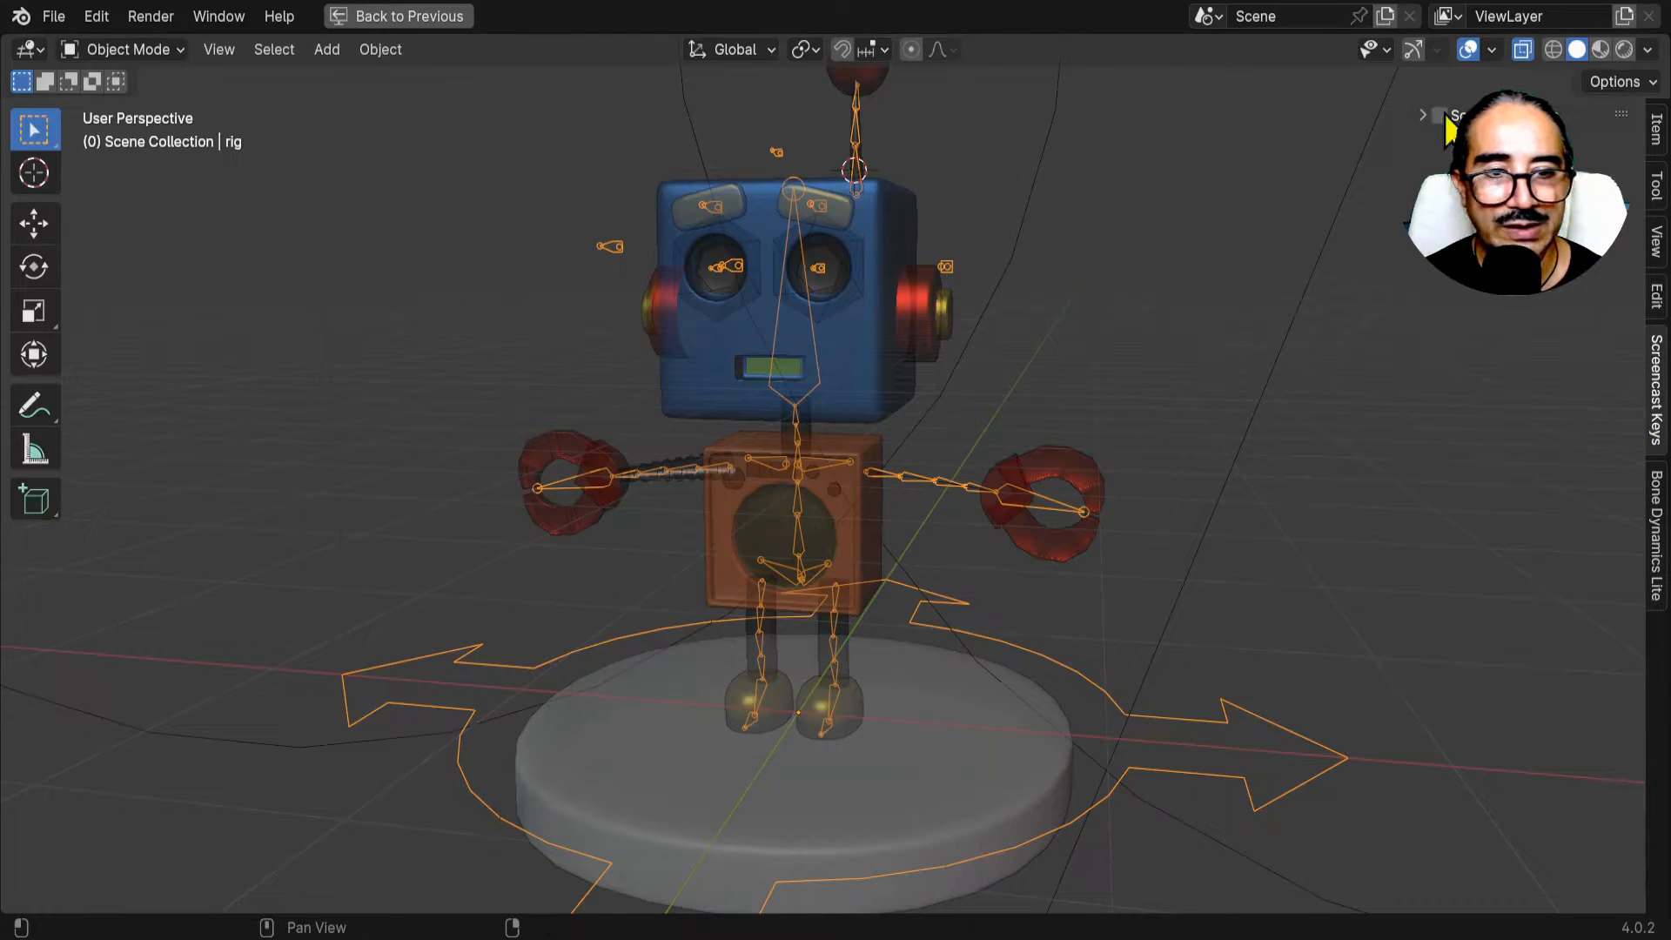
Select the robot's body mesh, add the rig to the selection as the active object, and enter Pose Mode.
click(834, 516)
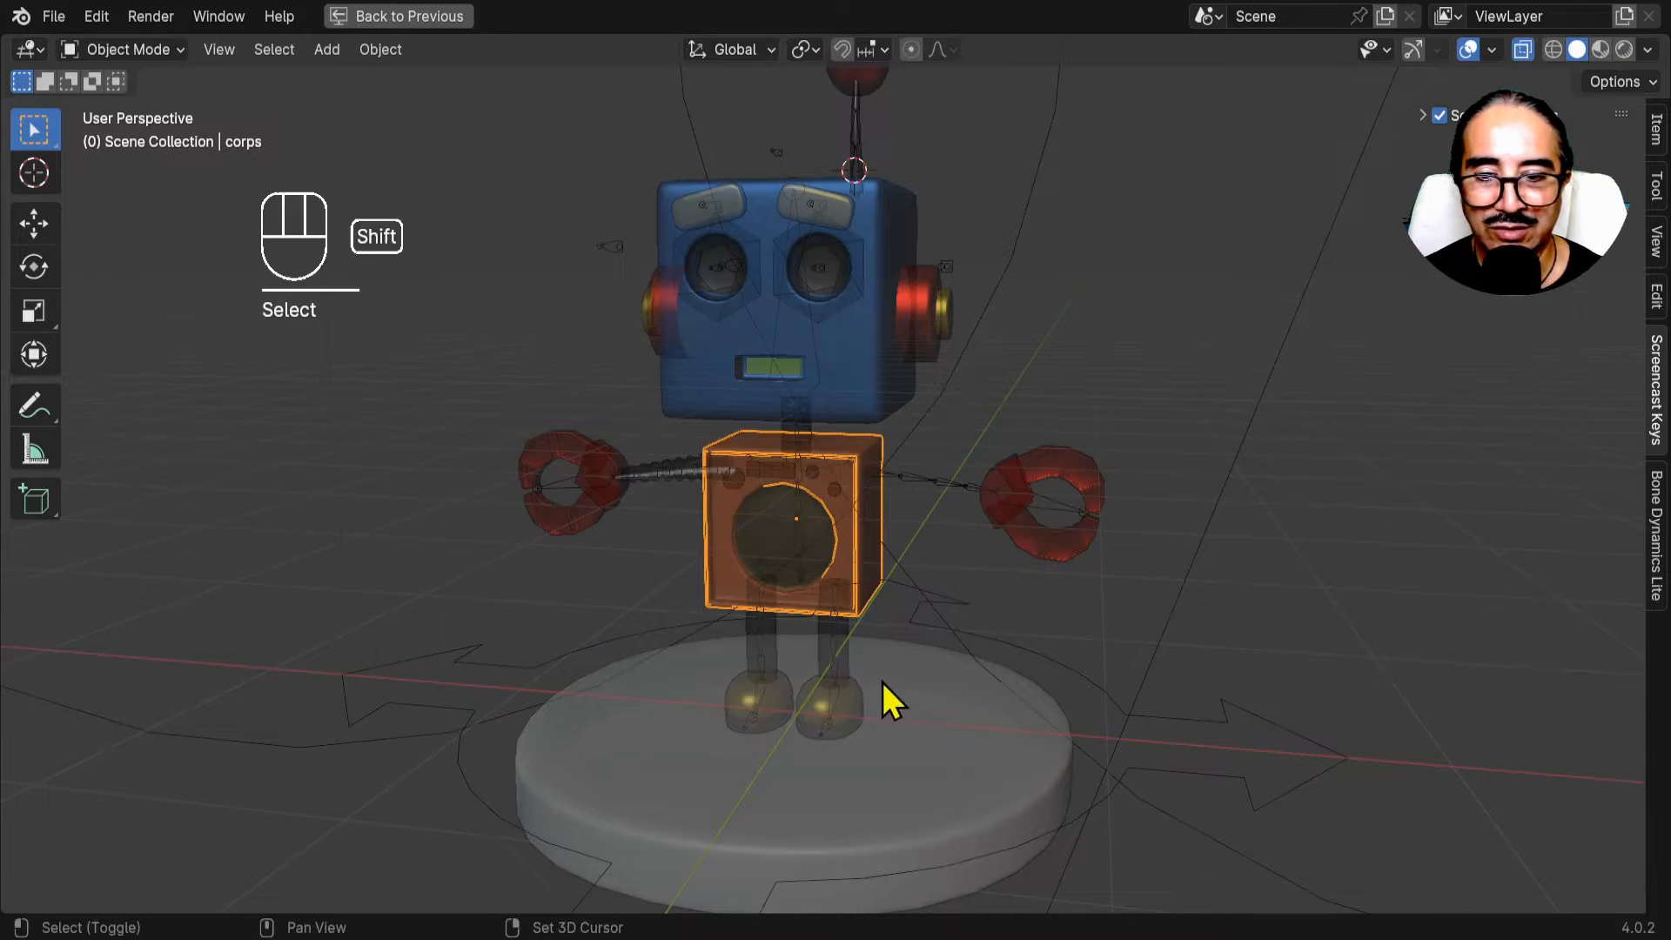
shift+middle_drag(884, 697, 913, 534)
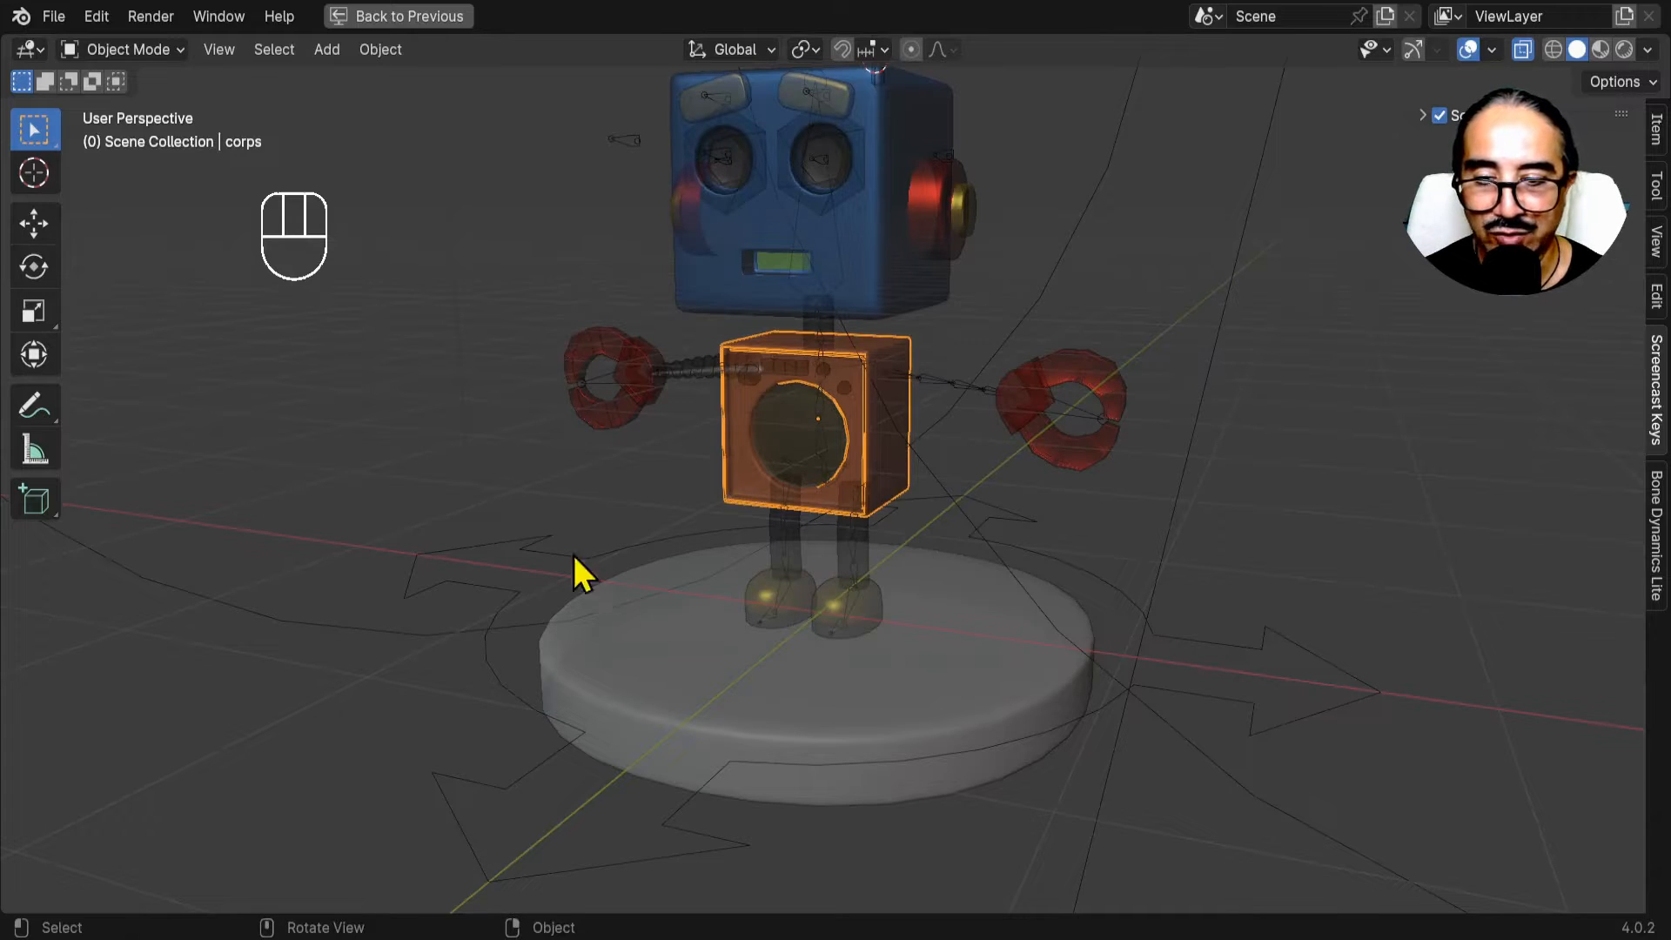
key(shift)
shift+click(530, 550)
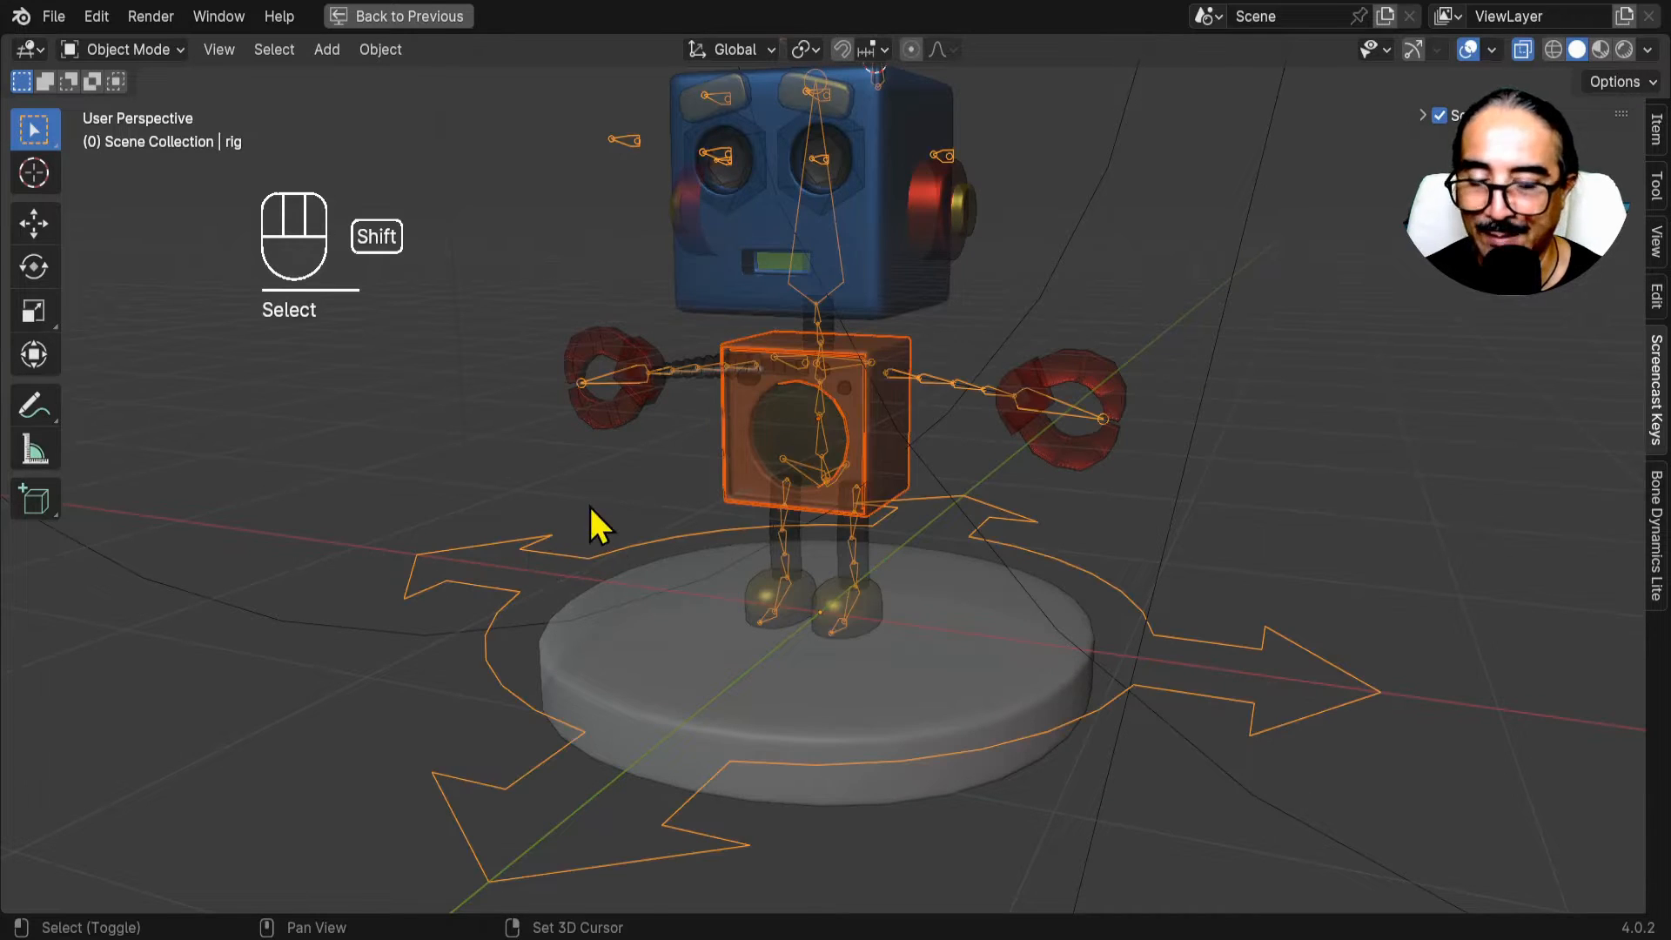
key(ctrl)
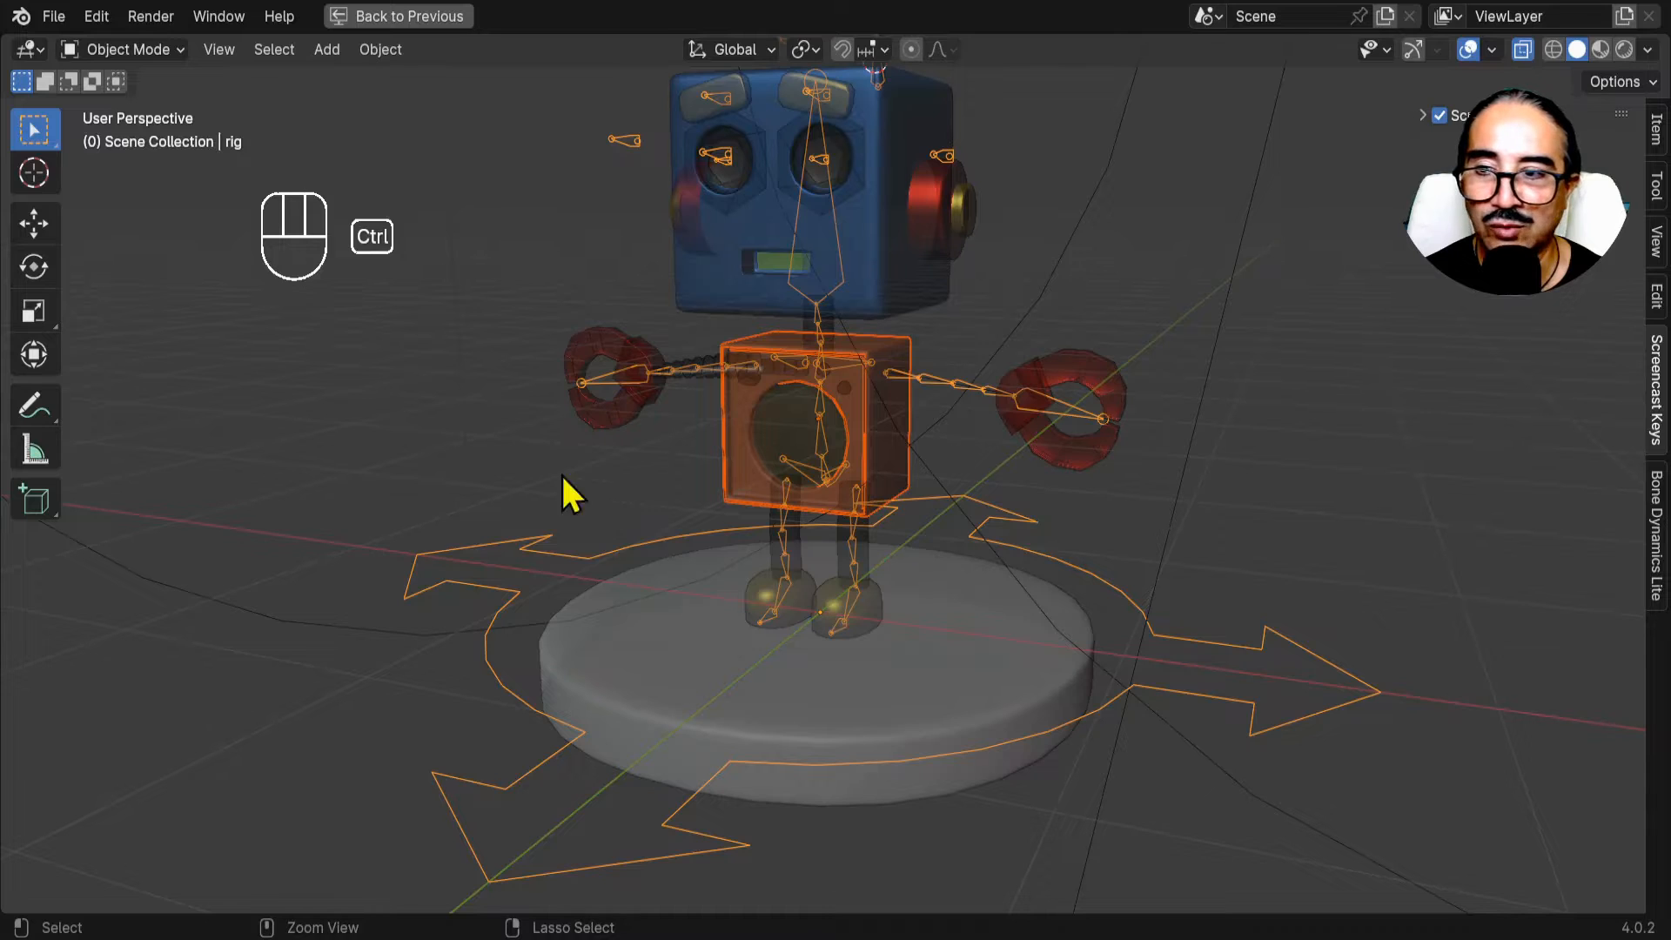
key(ctrl+Tab)
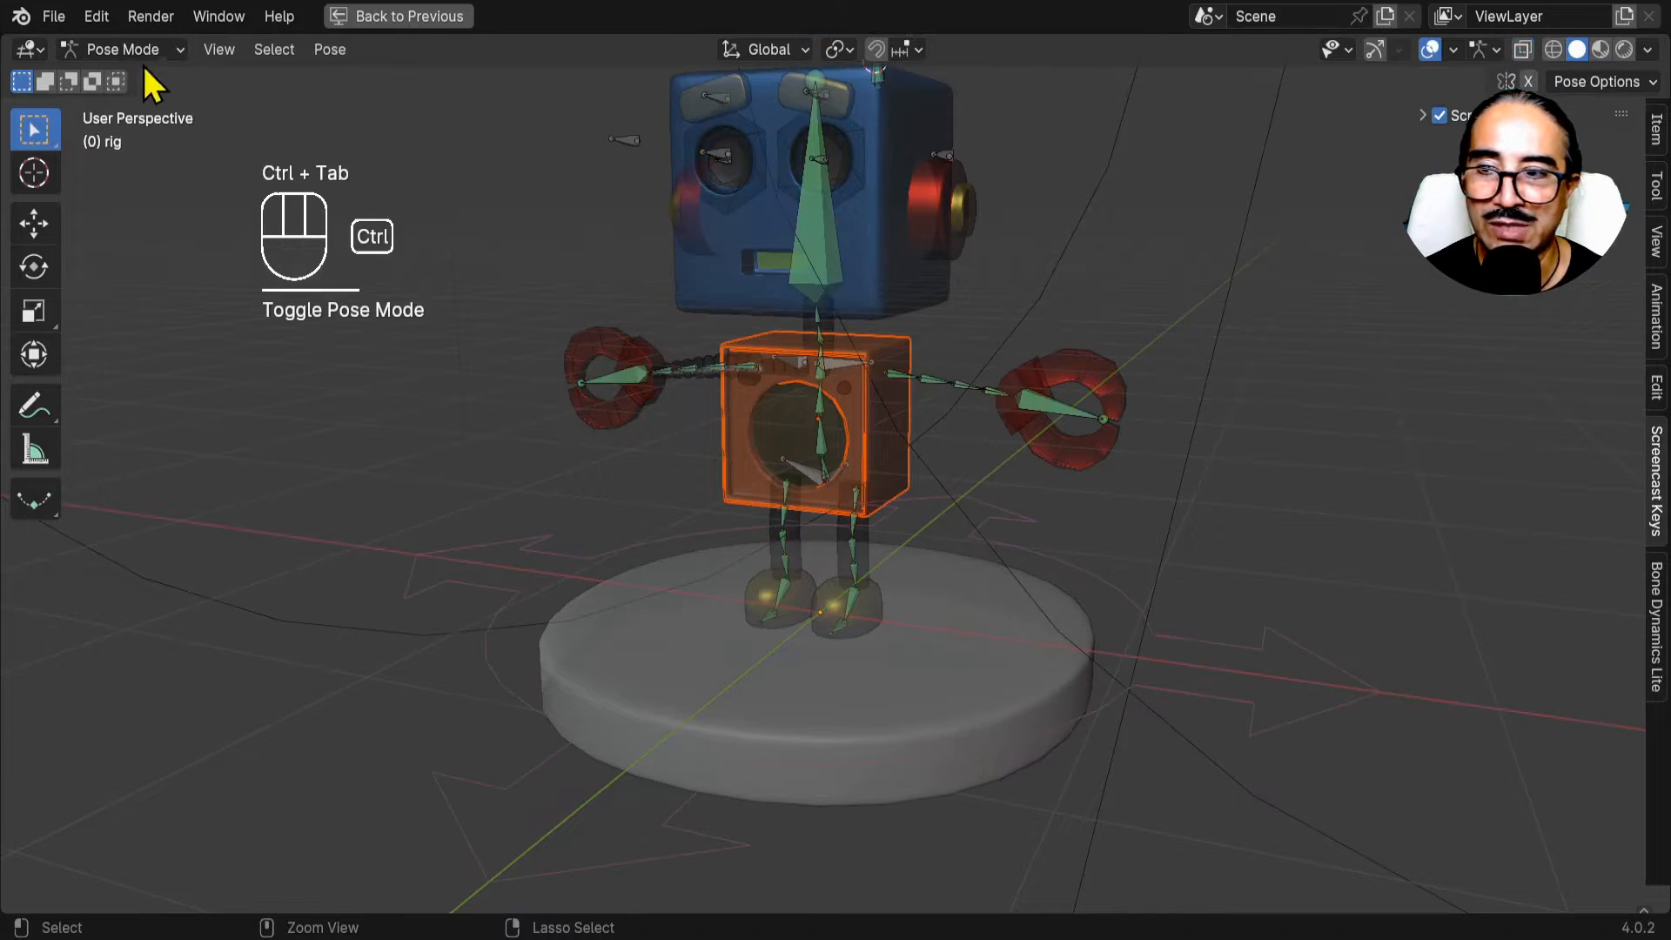
Parent the body to the lowest spine bone, DEF-spine, using the Bone parent type.
scroll(921, 556, up, 4)
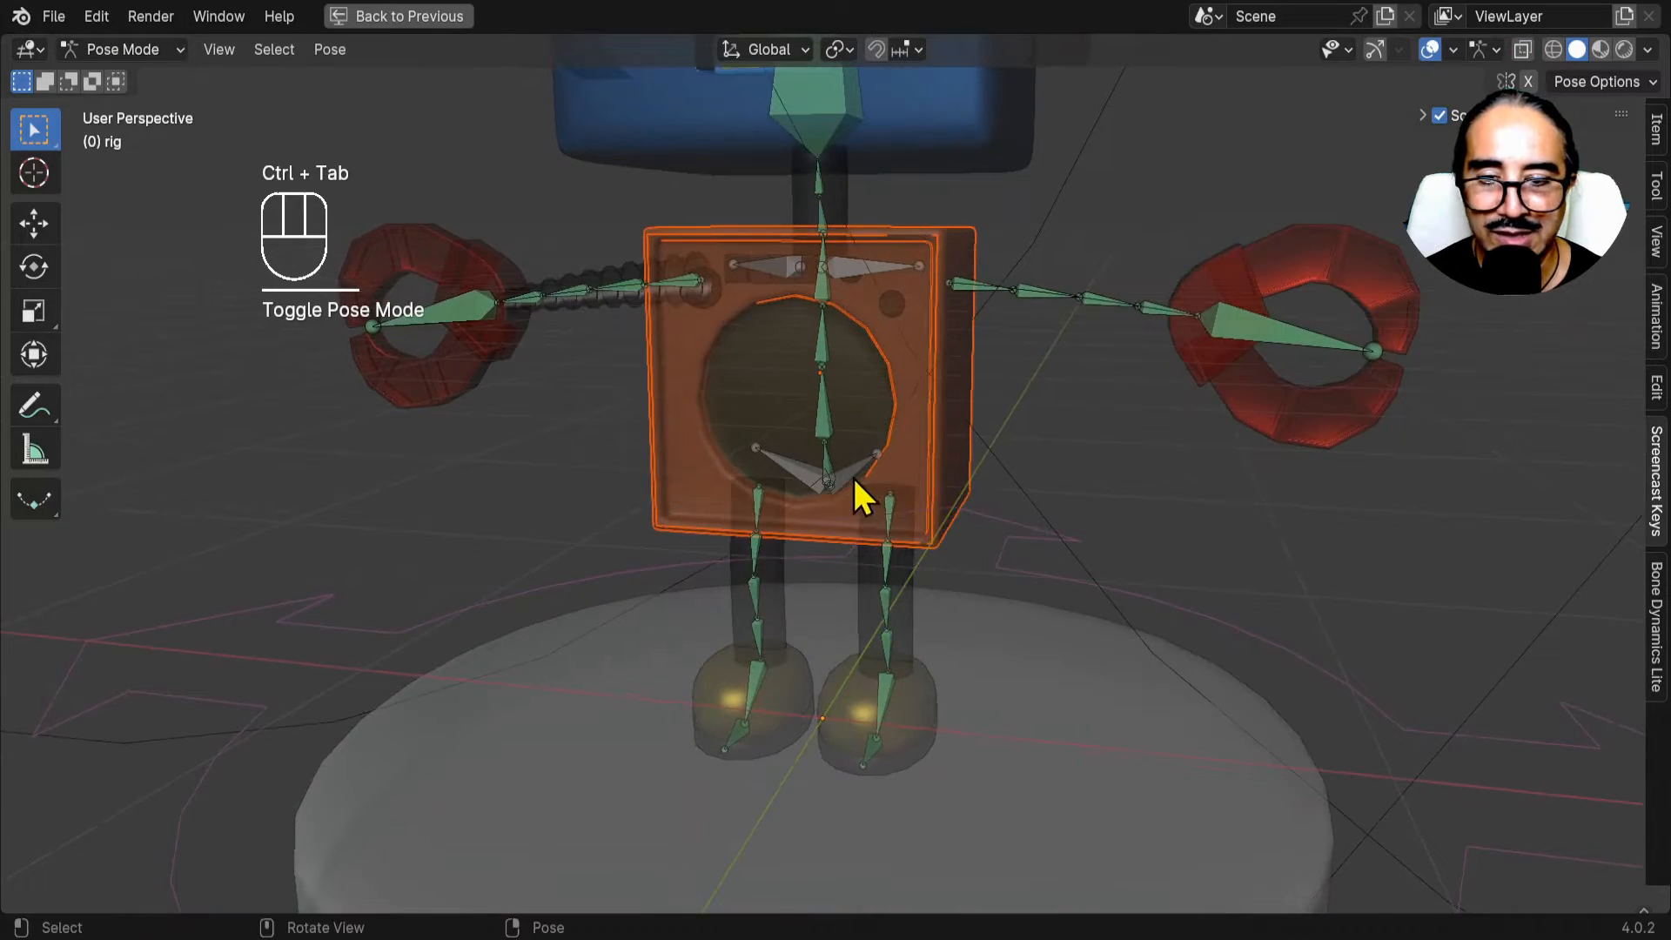
scroll(848, 473, up, 3)
click(828, 474)
scroll(854, 485, down, 5)
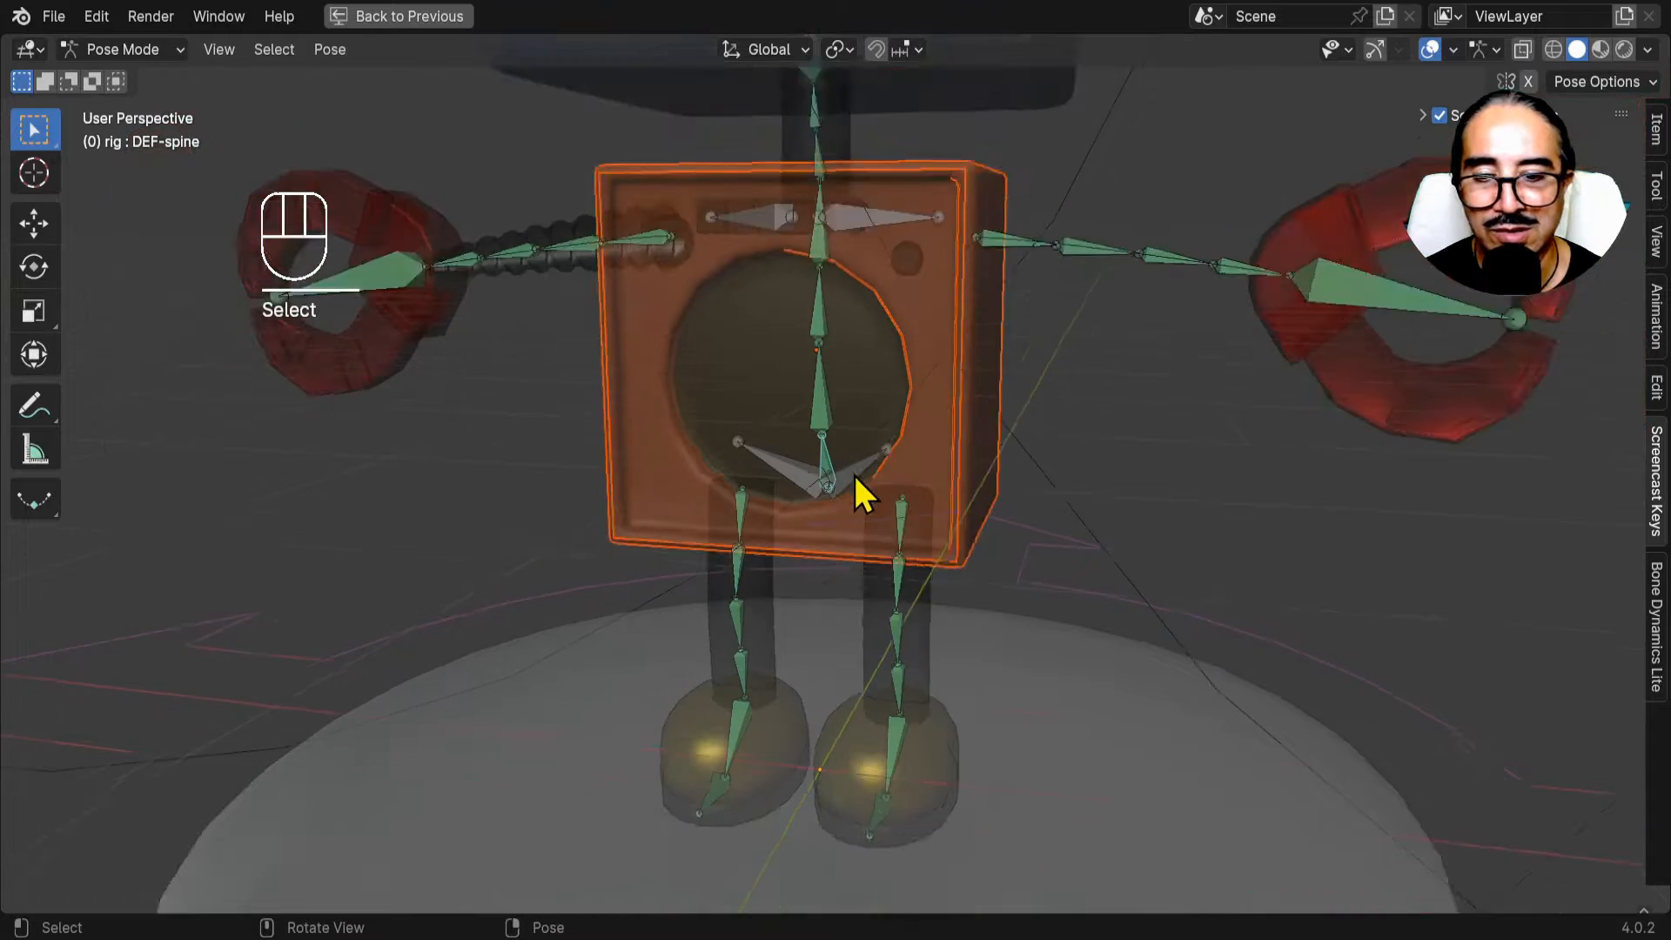
mouse_move(854, 485)
middle_down()
mouse_move(853, 528)
mouse_move(731, 530)
mouse_move(914, 563)
mouse_move(905, 548)
mouse_move(996, 604)
mouse_move(1082, 608)
mouse_move(834, 501)
middle_up()
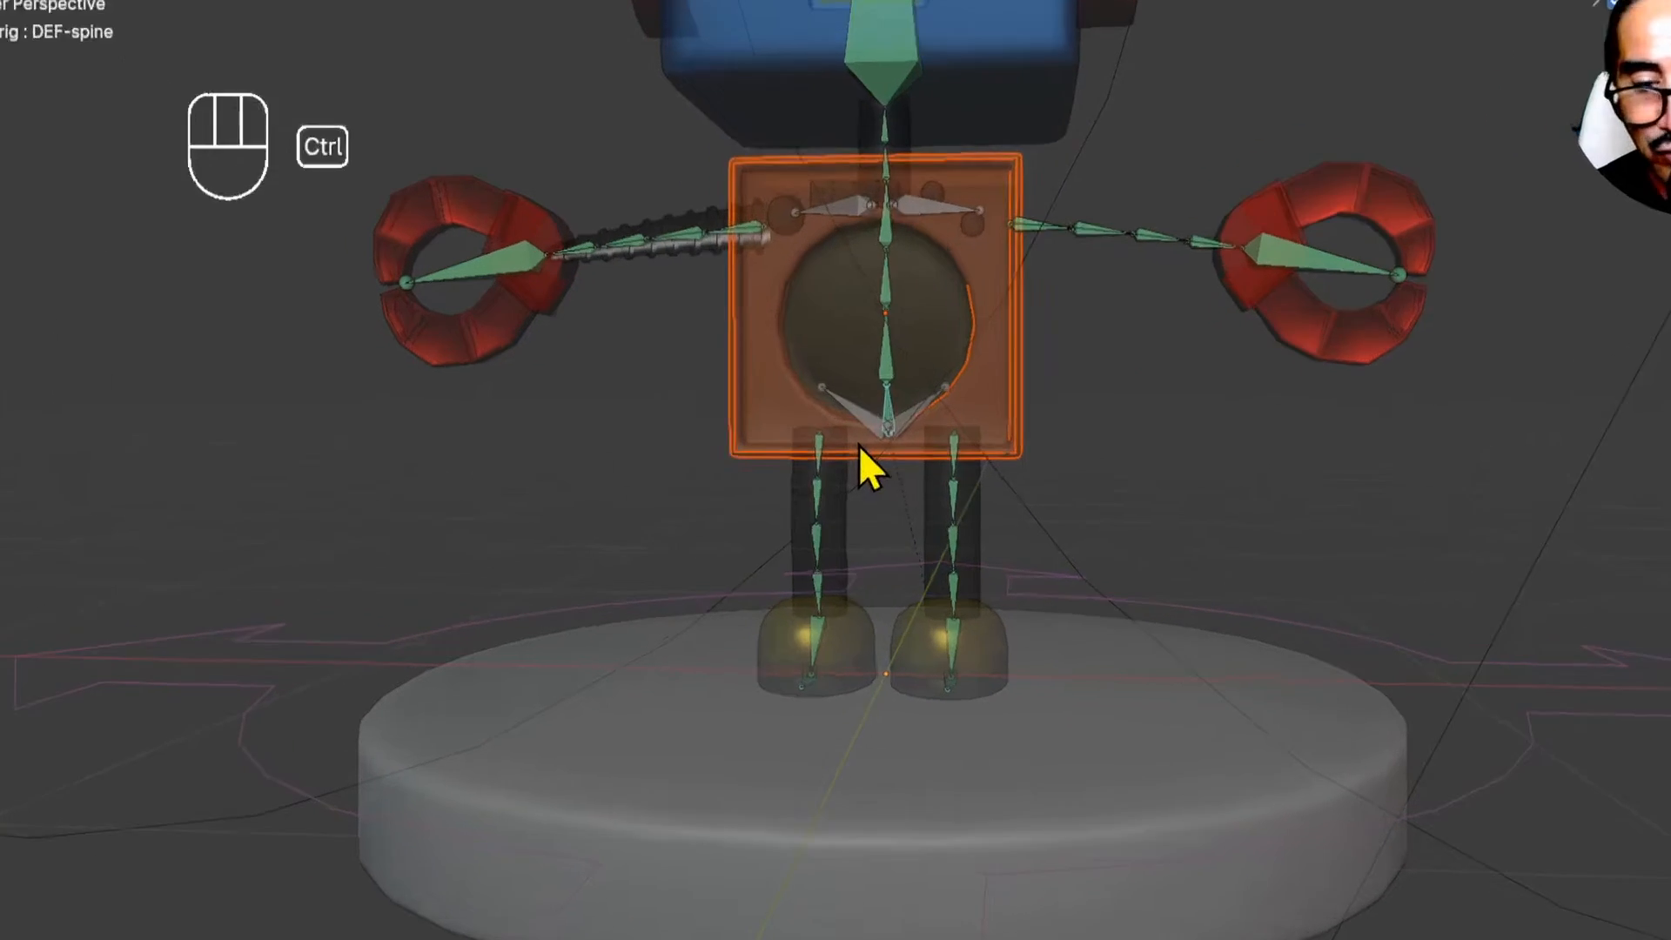
key(ctrl+p)
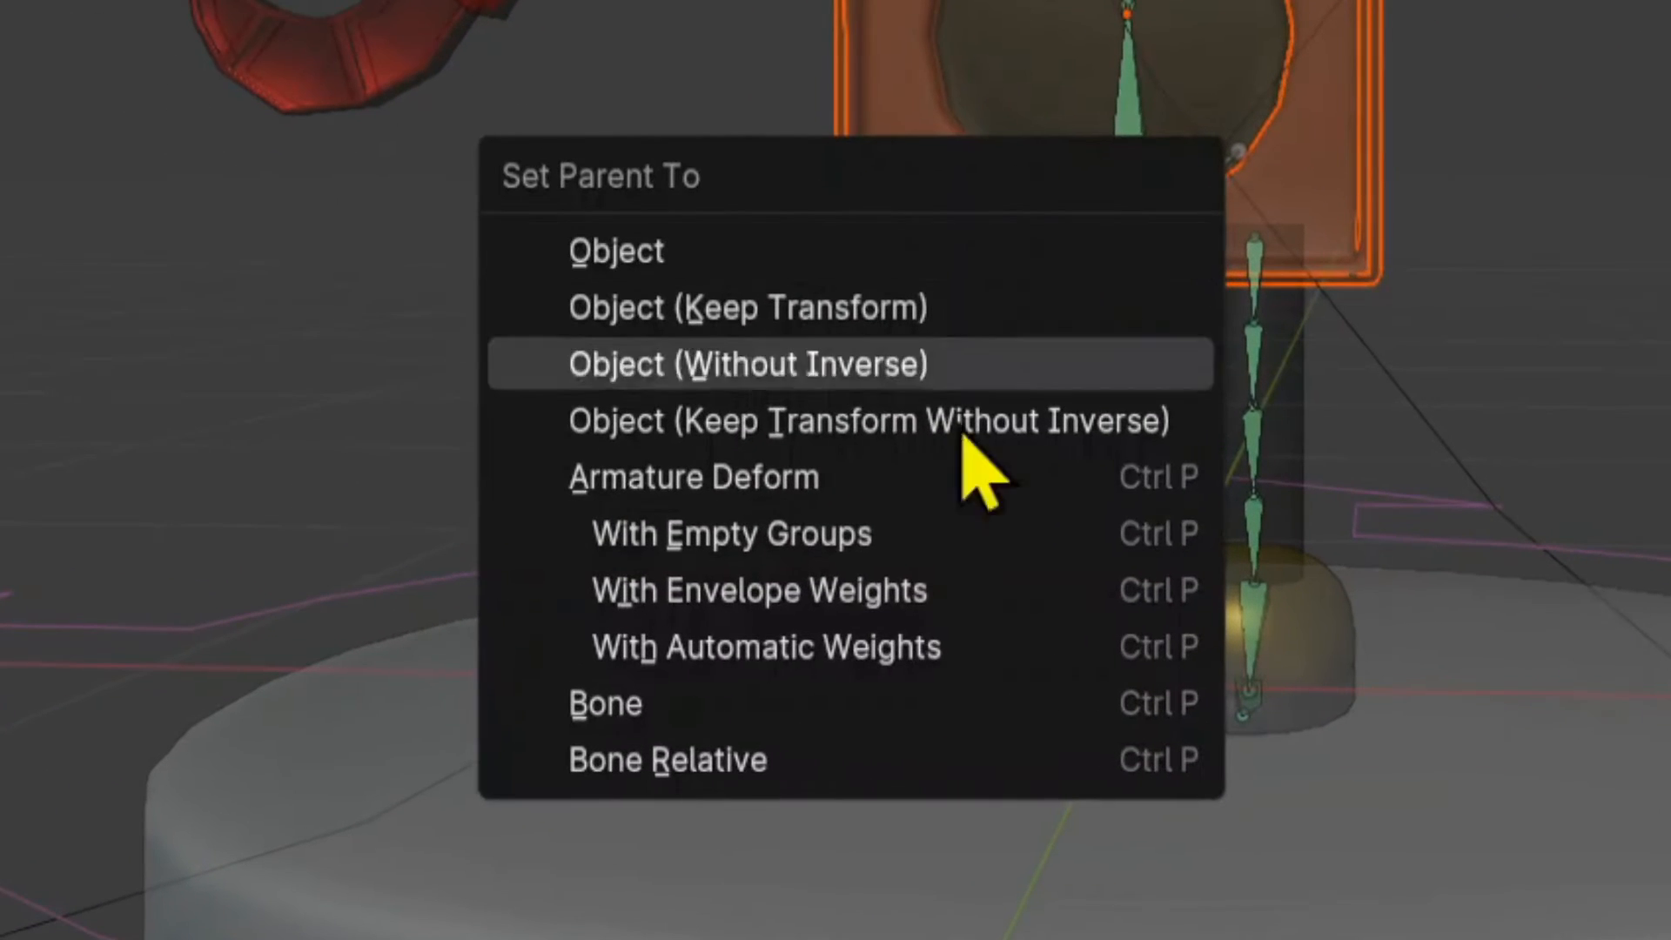
click(623, 712)
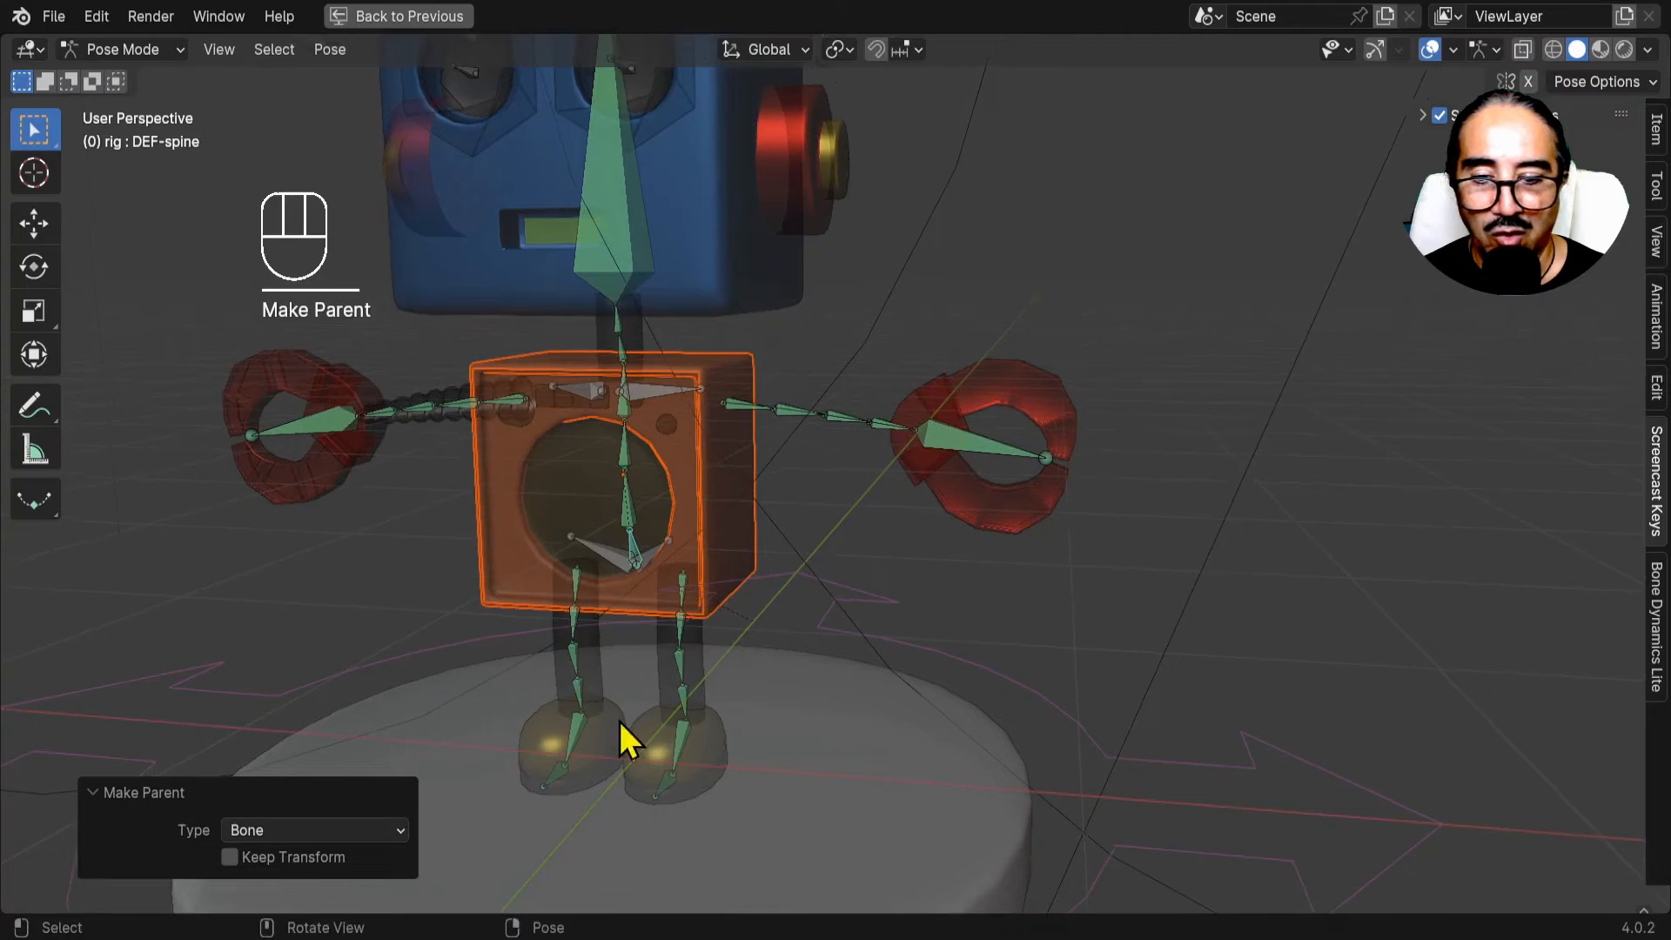
Parent the left leg (jambe.001) and its shoe (chaussures.001) to the rig with automatic weights in Object Mode.
key(ctrl+Tab)
click(717, 644)
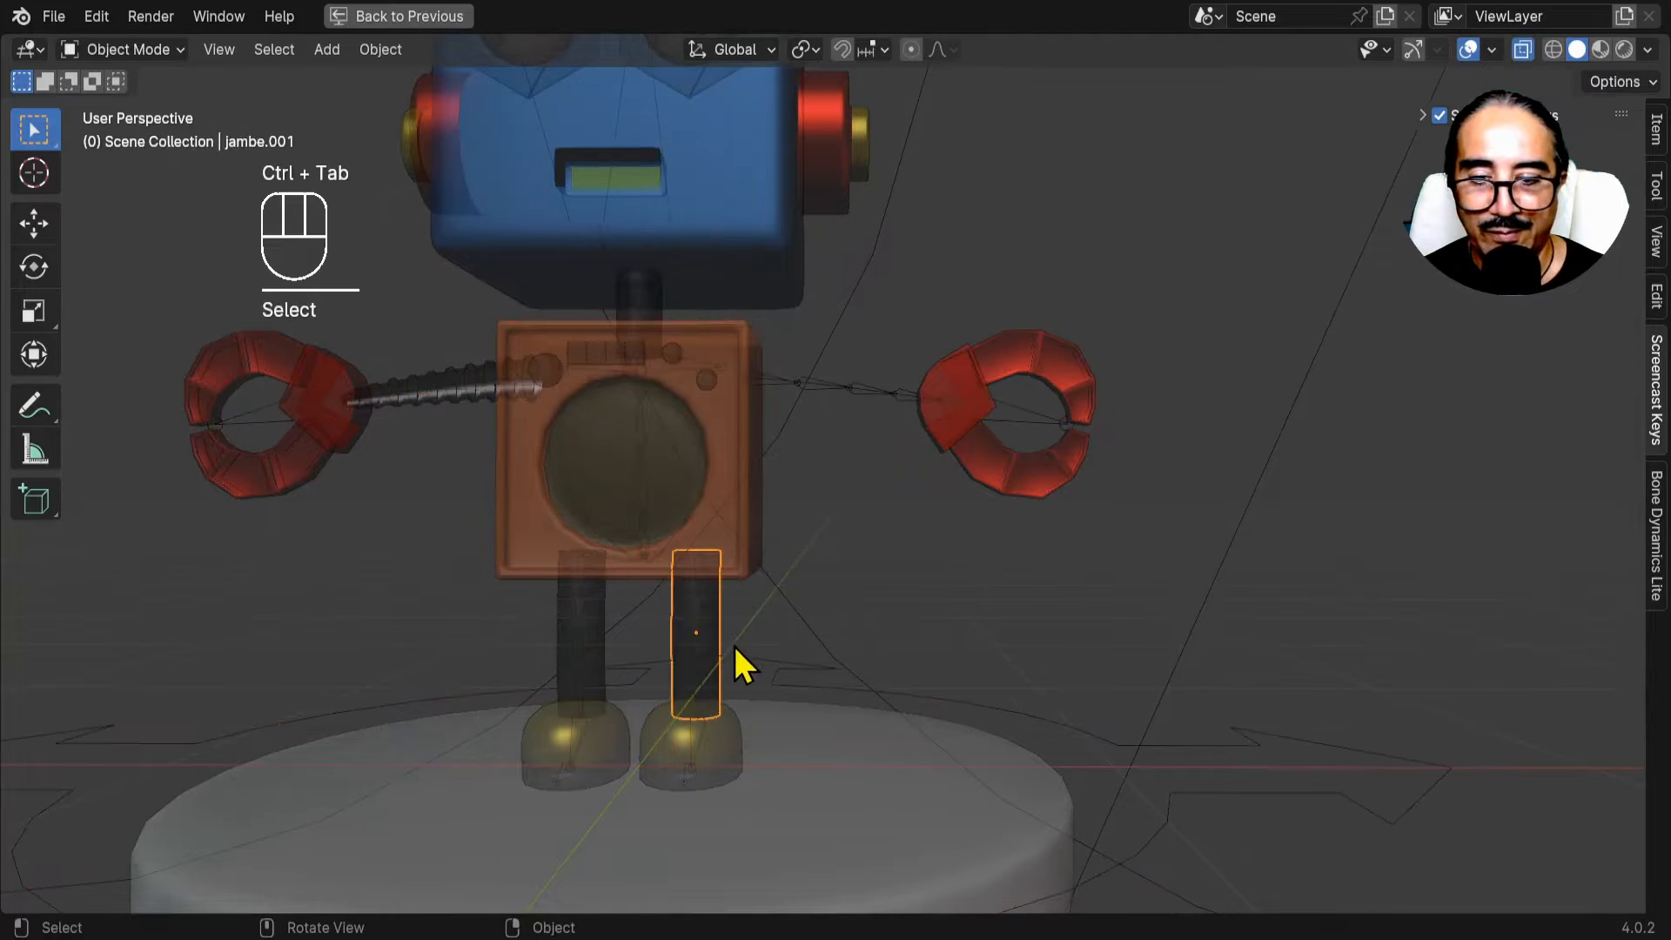
shift+middle_drag(733, 646, 795, 641)
shift+click(780, 670)
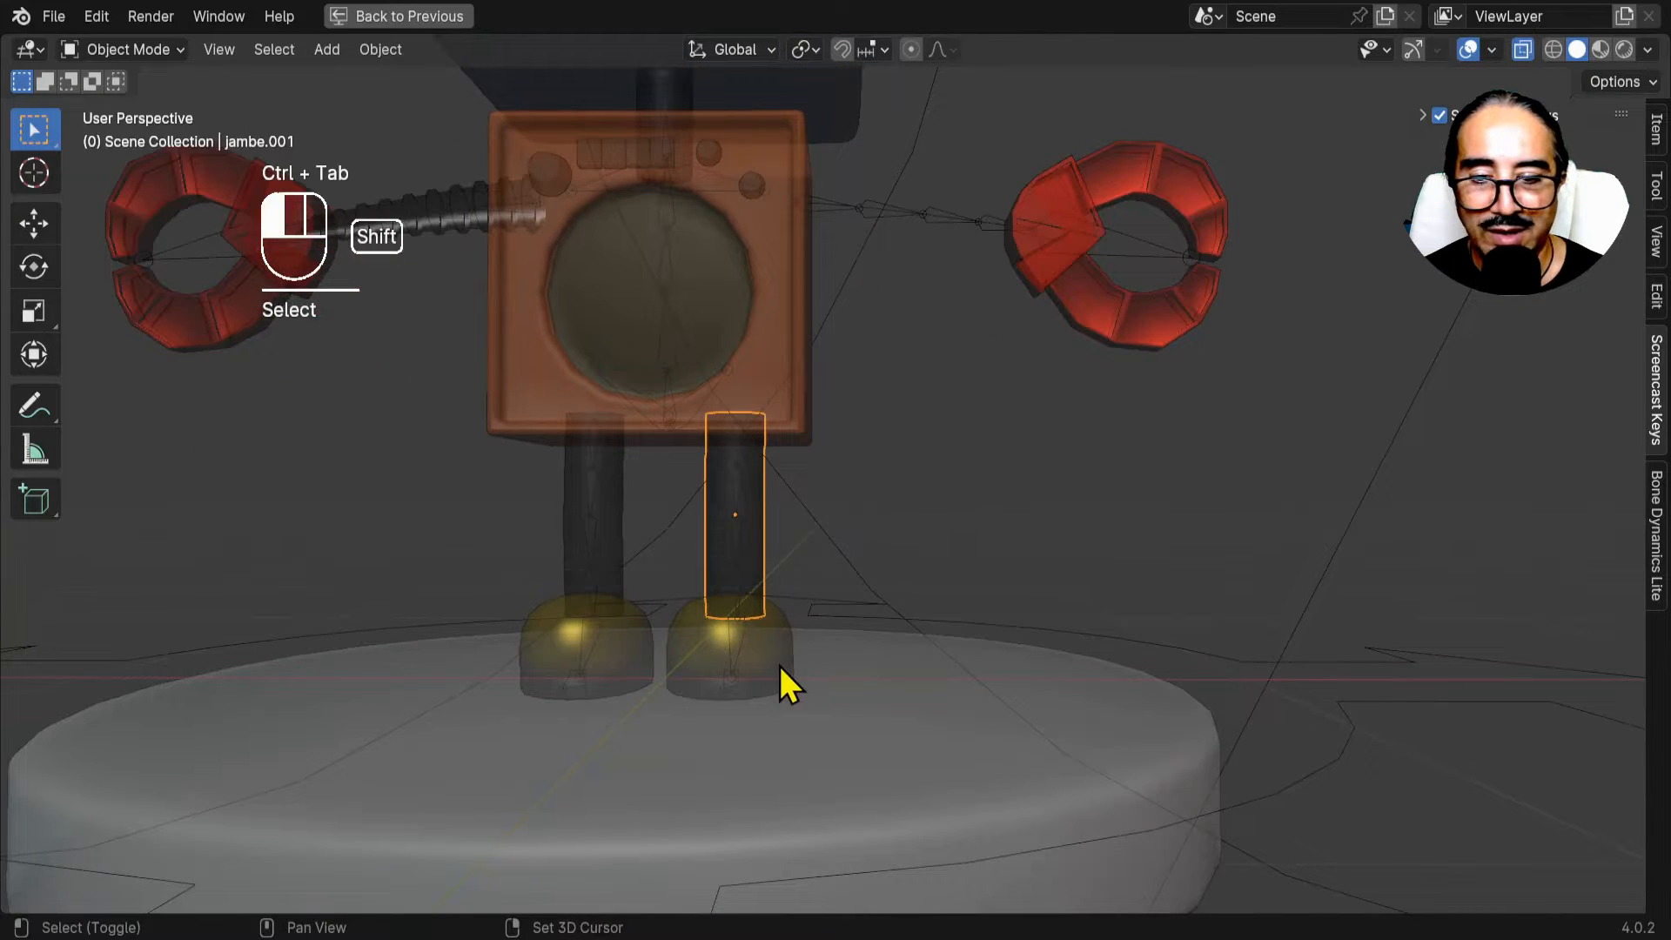
mouse_move(902, 679)
middle_down()
mouse_move(834, 677)
mouse_move(877, 693)
middle_up()
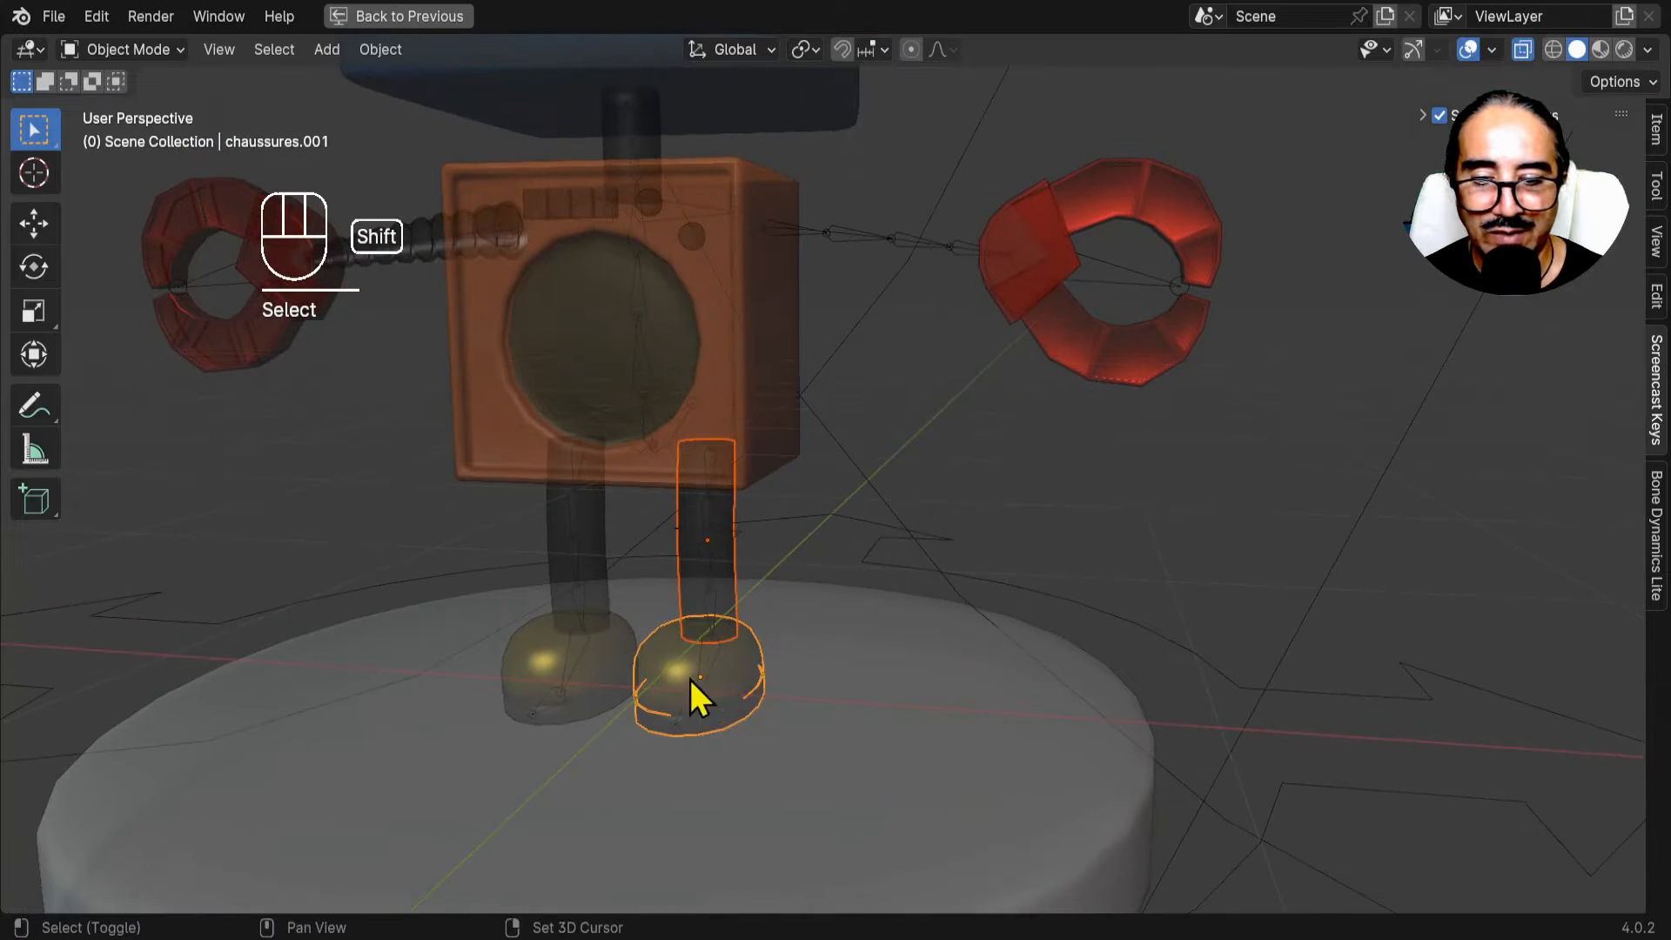
shift+click(869, 540)
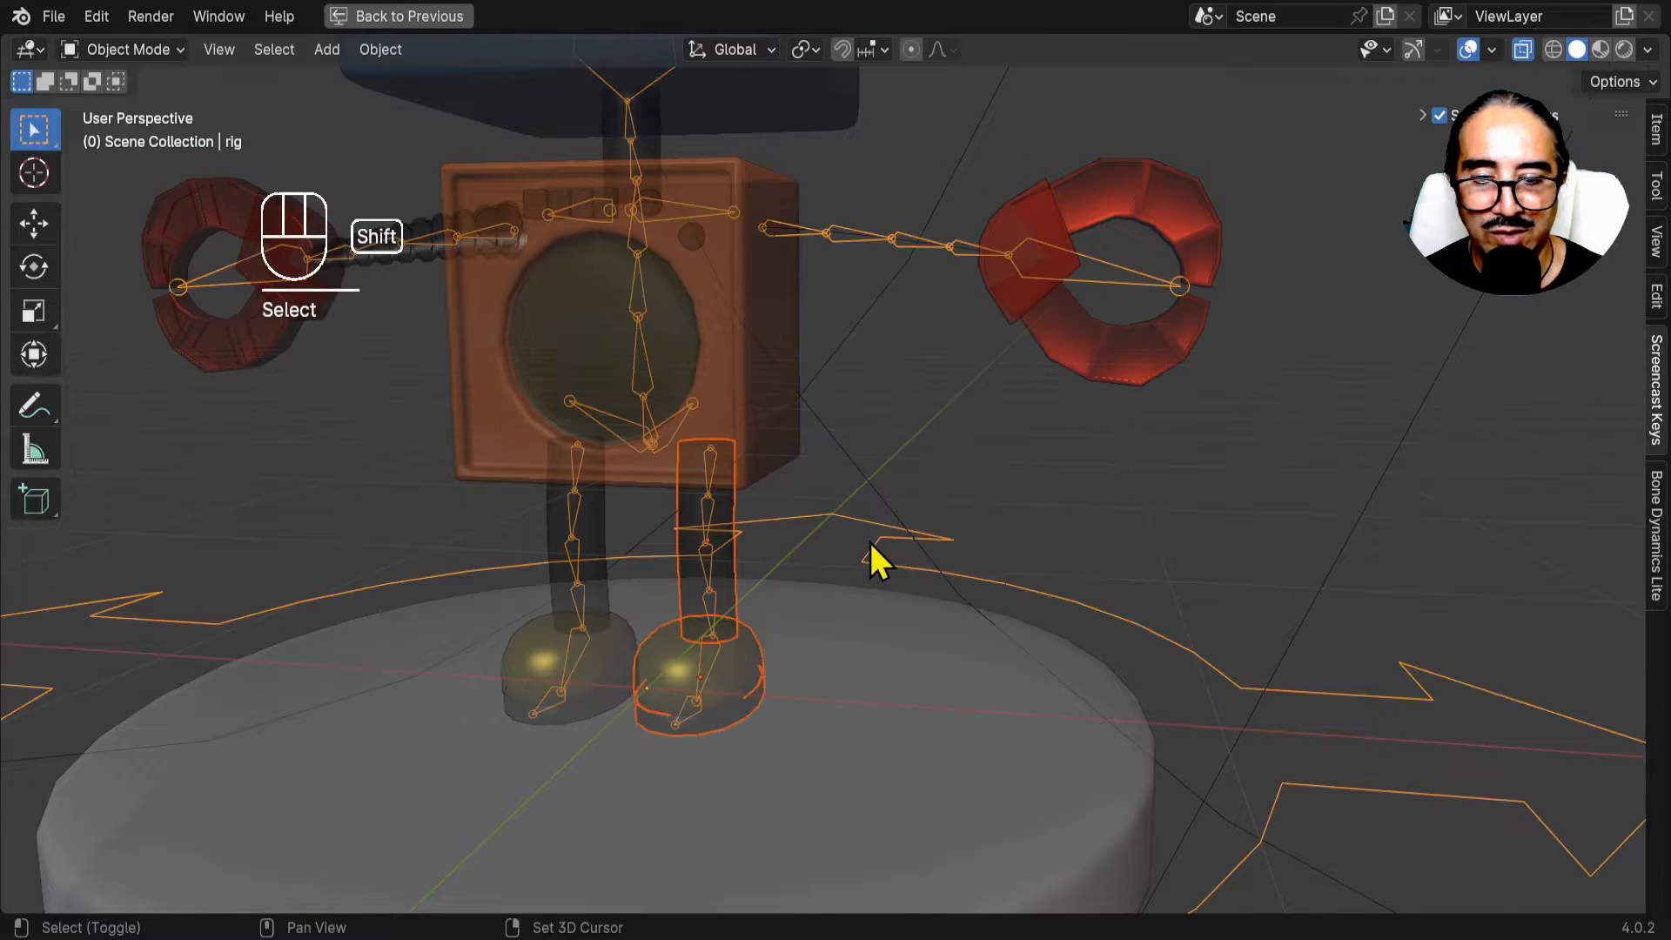
scroll(871, 542, down, 3)
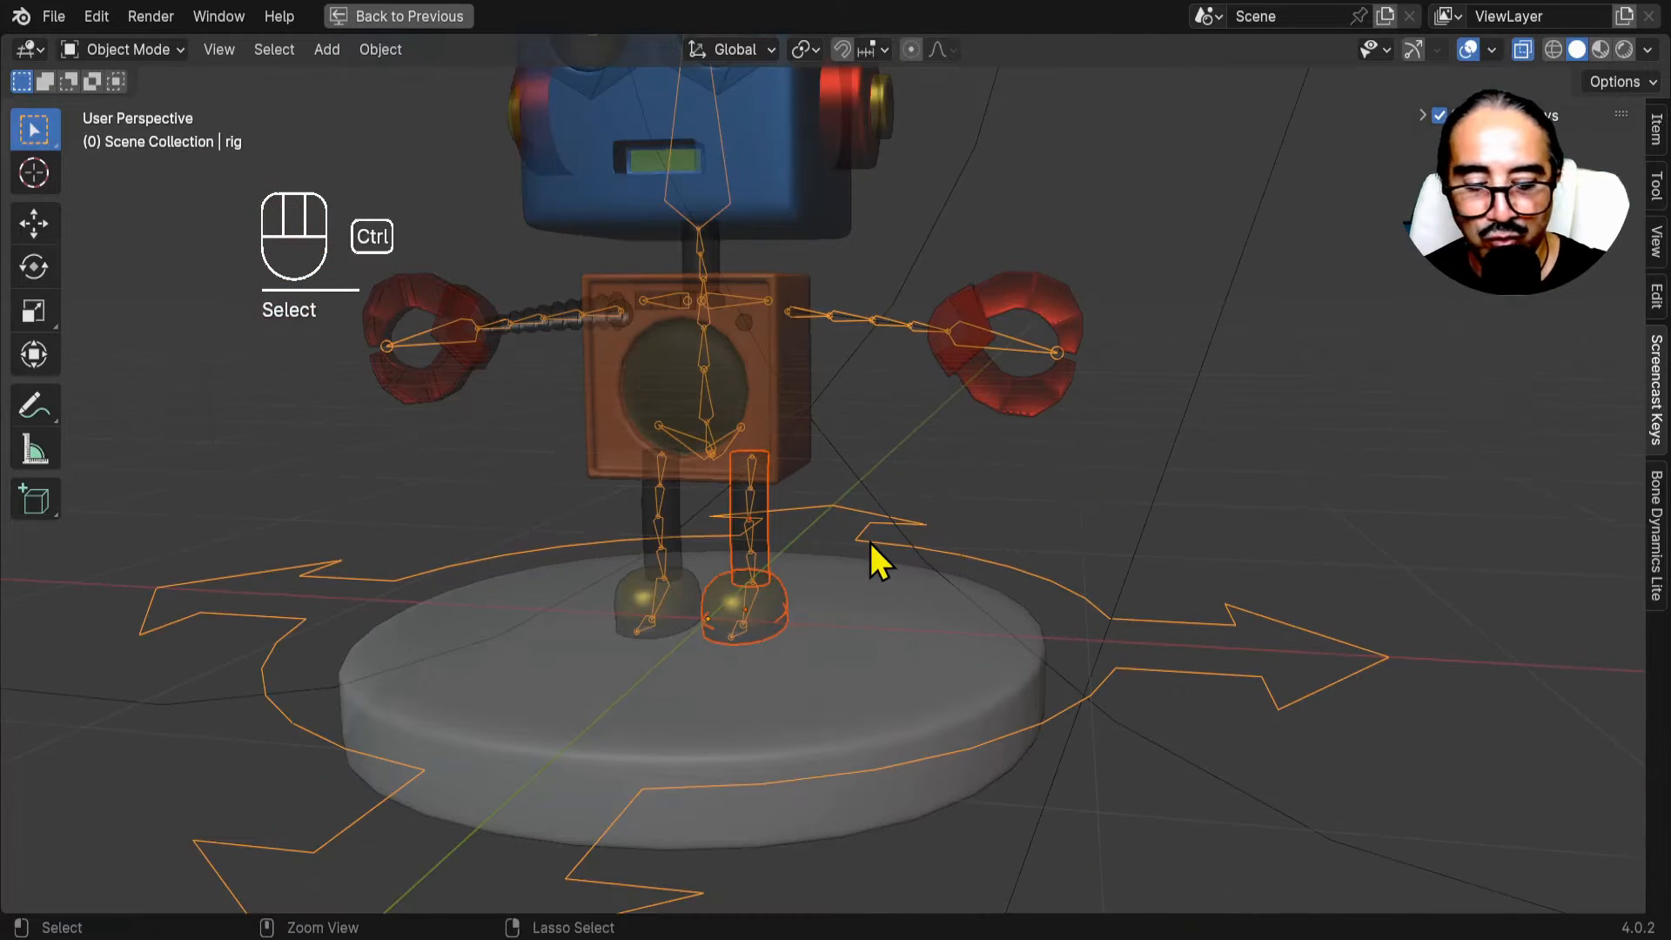
key(ctrl+p)
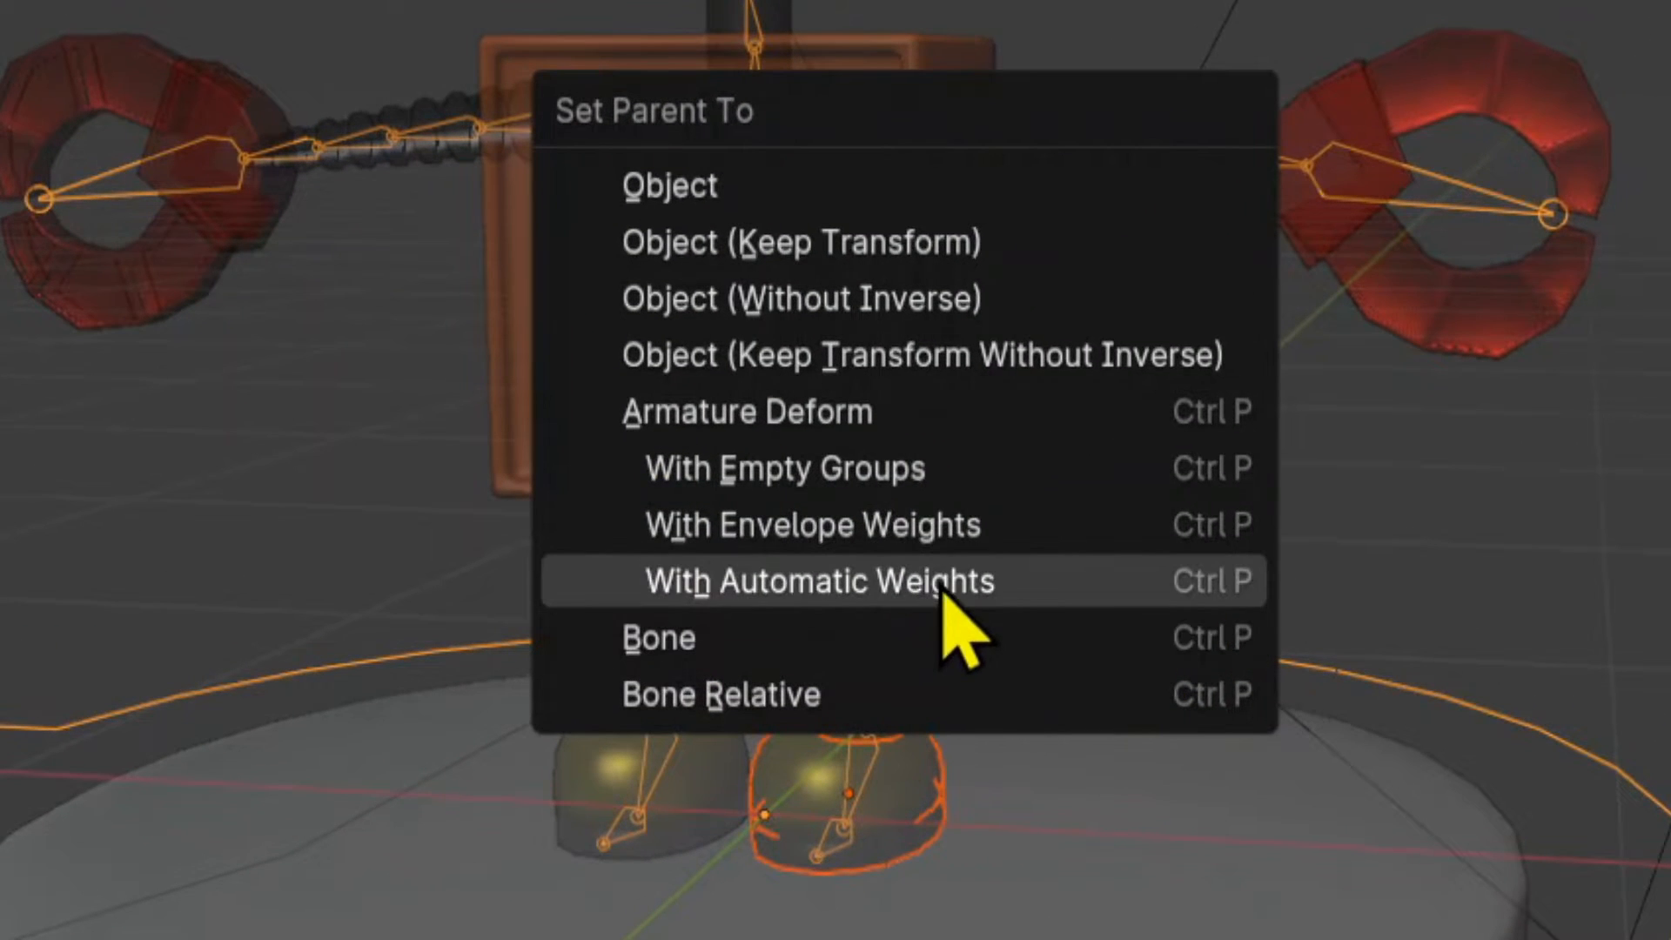
click(942, 595)
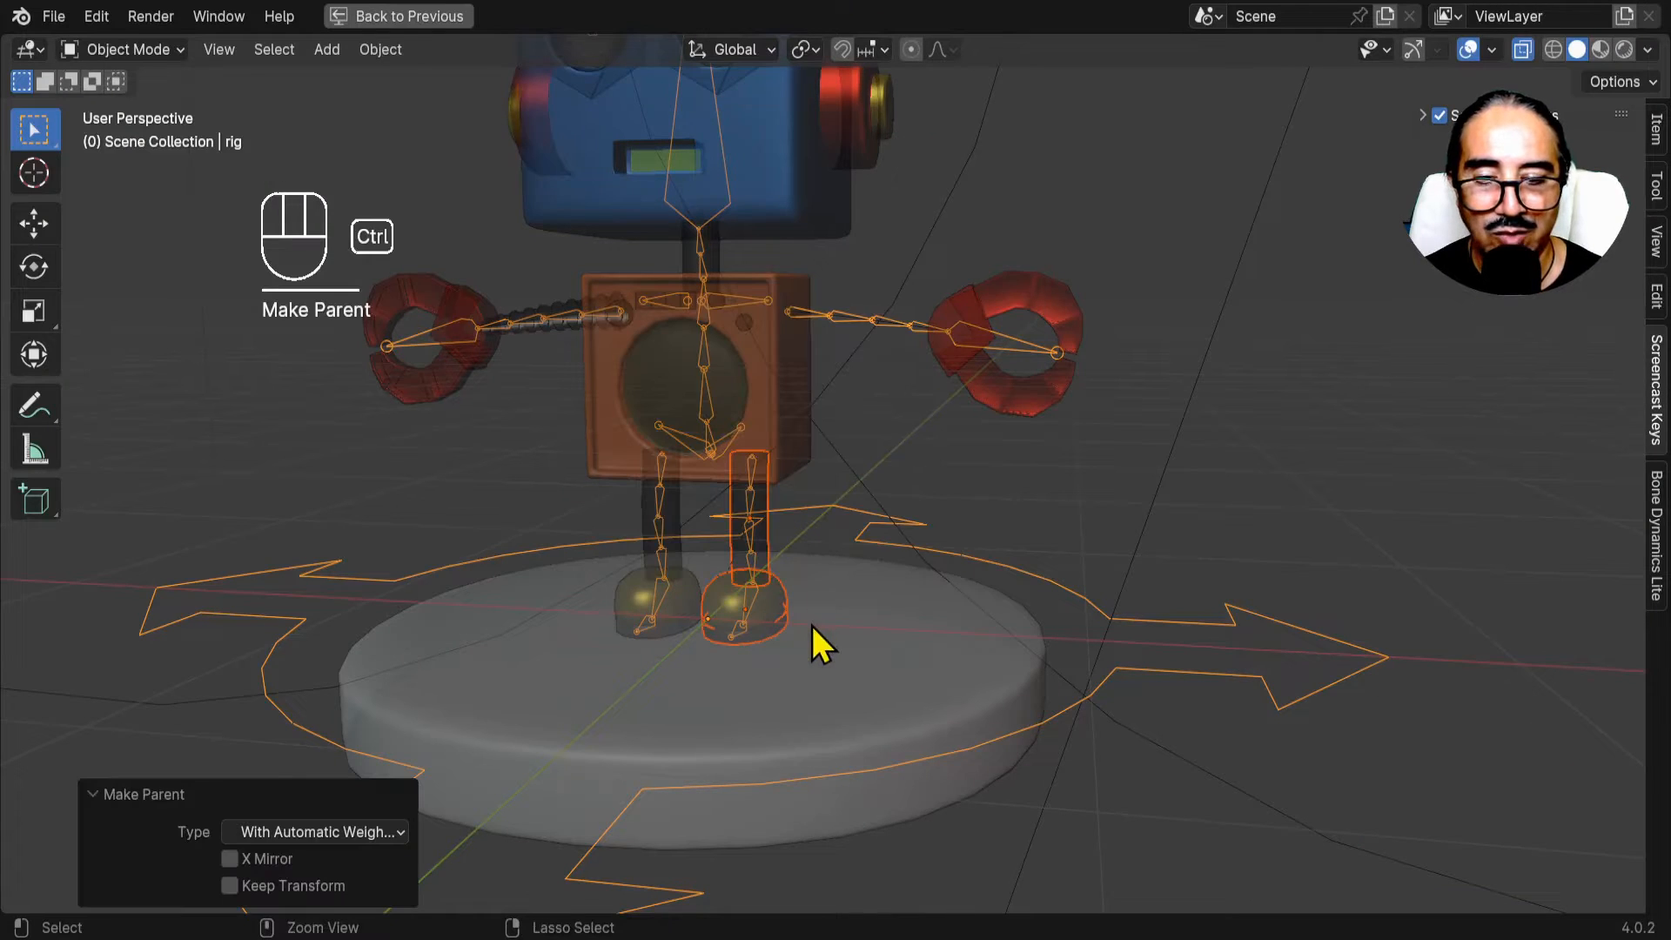
Switch the rig to Pose Mode and show the Leg.L (IK) and Leg.R (IK) rig layers.
key(ctrl+Tab)
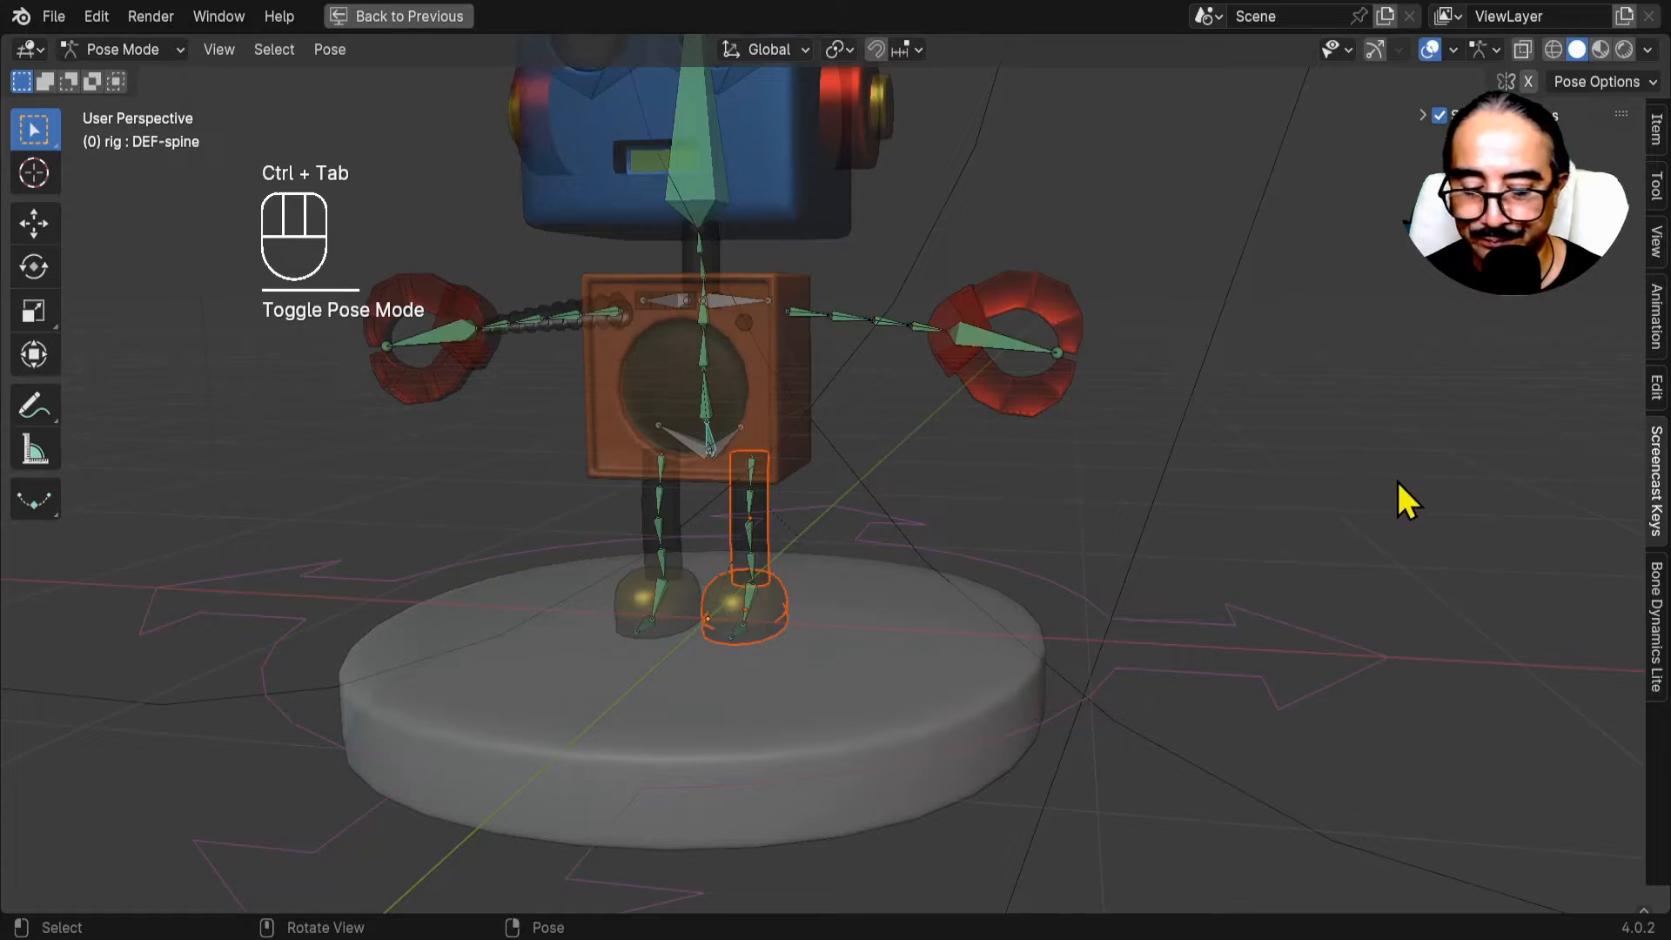
key(n)
key(n)
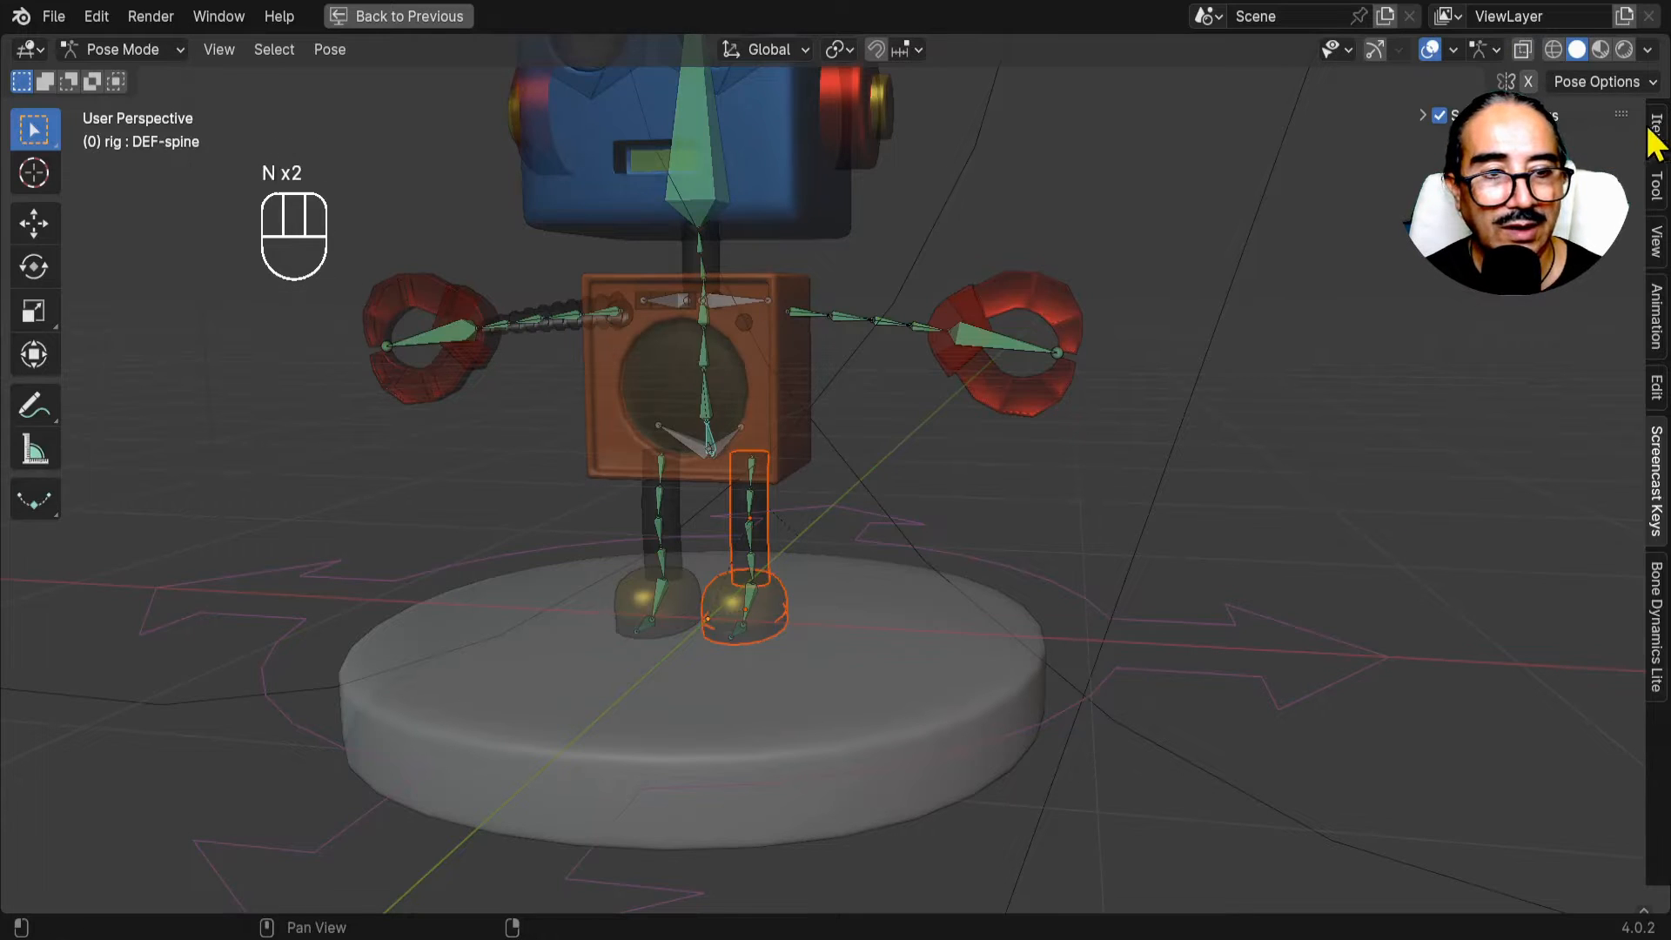
click(1656, 130)
click(1579, 405)
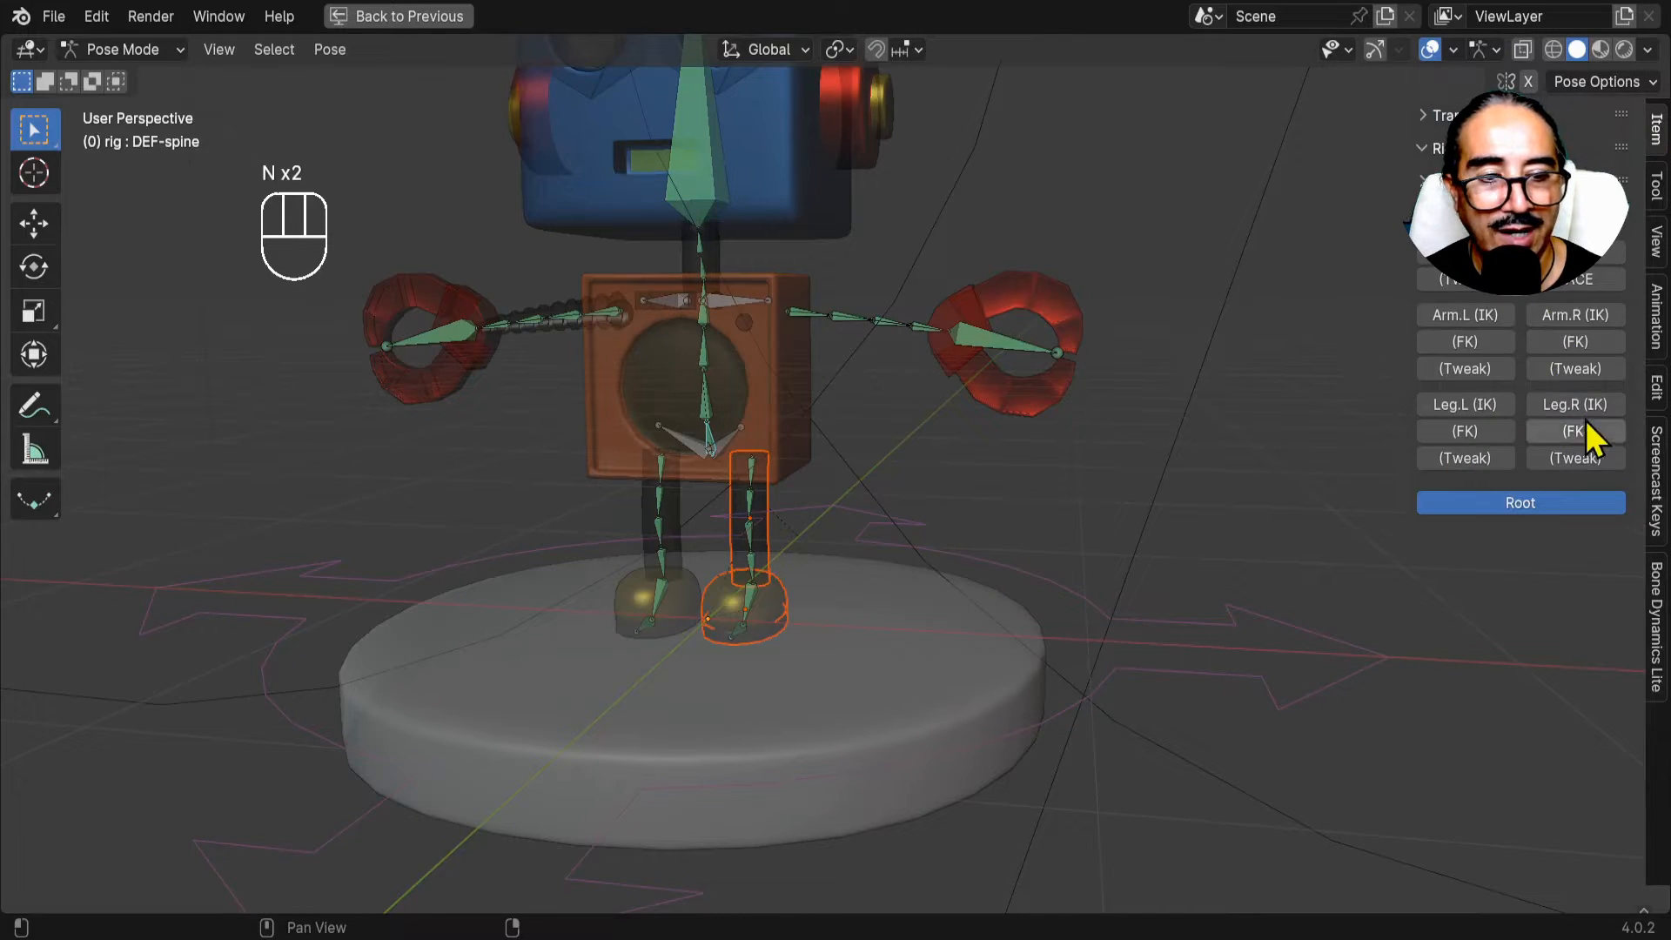
click(1471, 406)
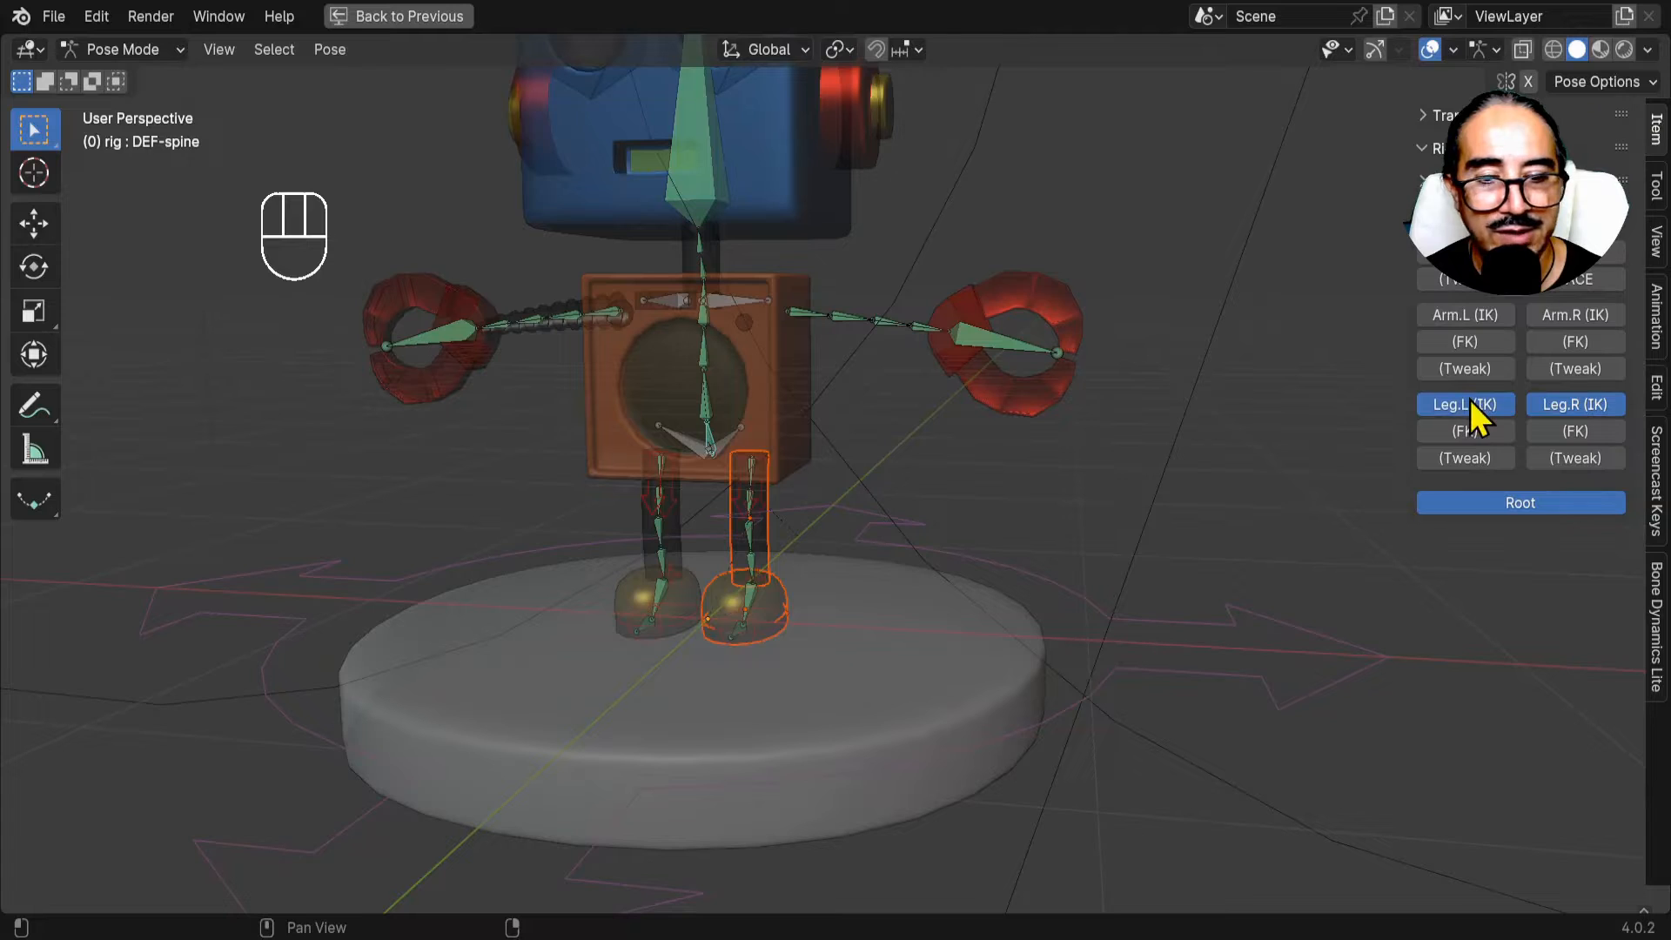
Test the left leg's deformation by moving and rotating the foot_ik.L control, cancelling the transforms.
middle_drag(756, 639, 812, 639)
click(741, 630)
click(741, 630)
key(g)
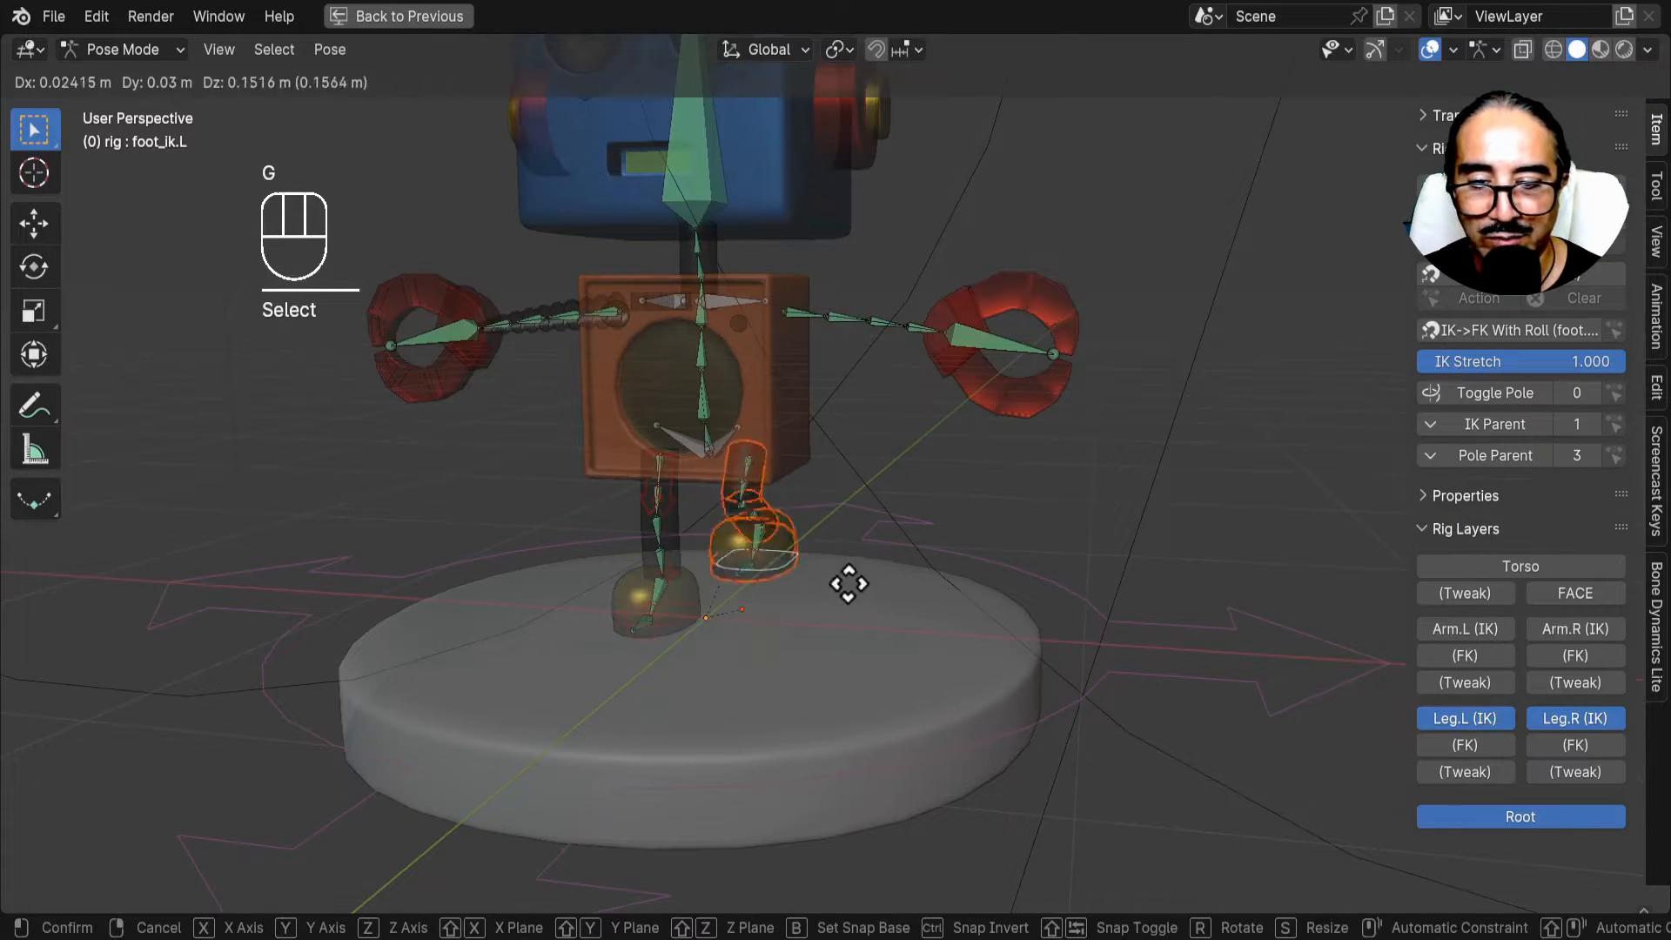
right_click(844, 614)
middle_drag(845, 614, 872, 601)
scroll(872, 600, up, 3)
key(r)
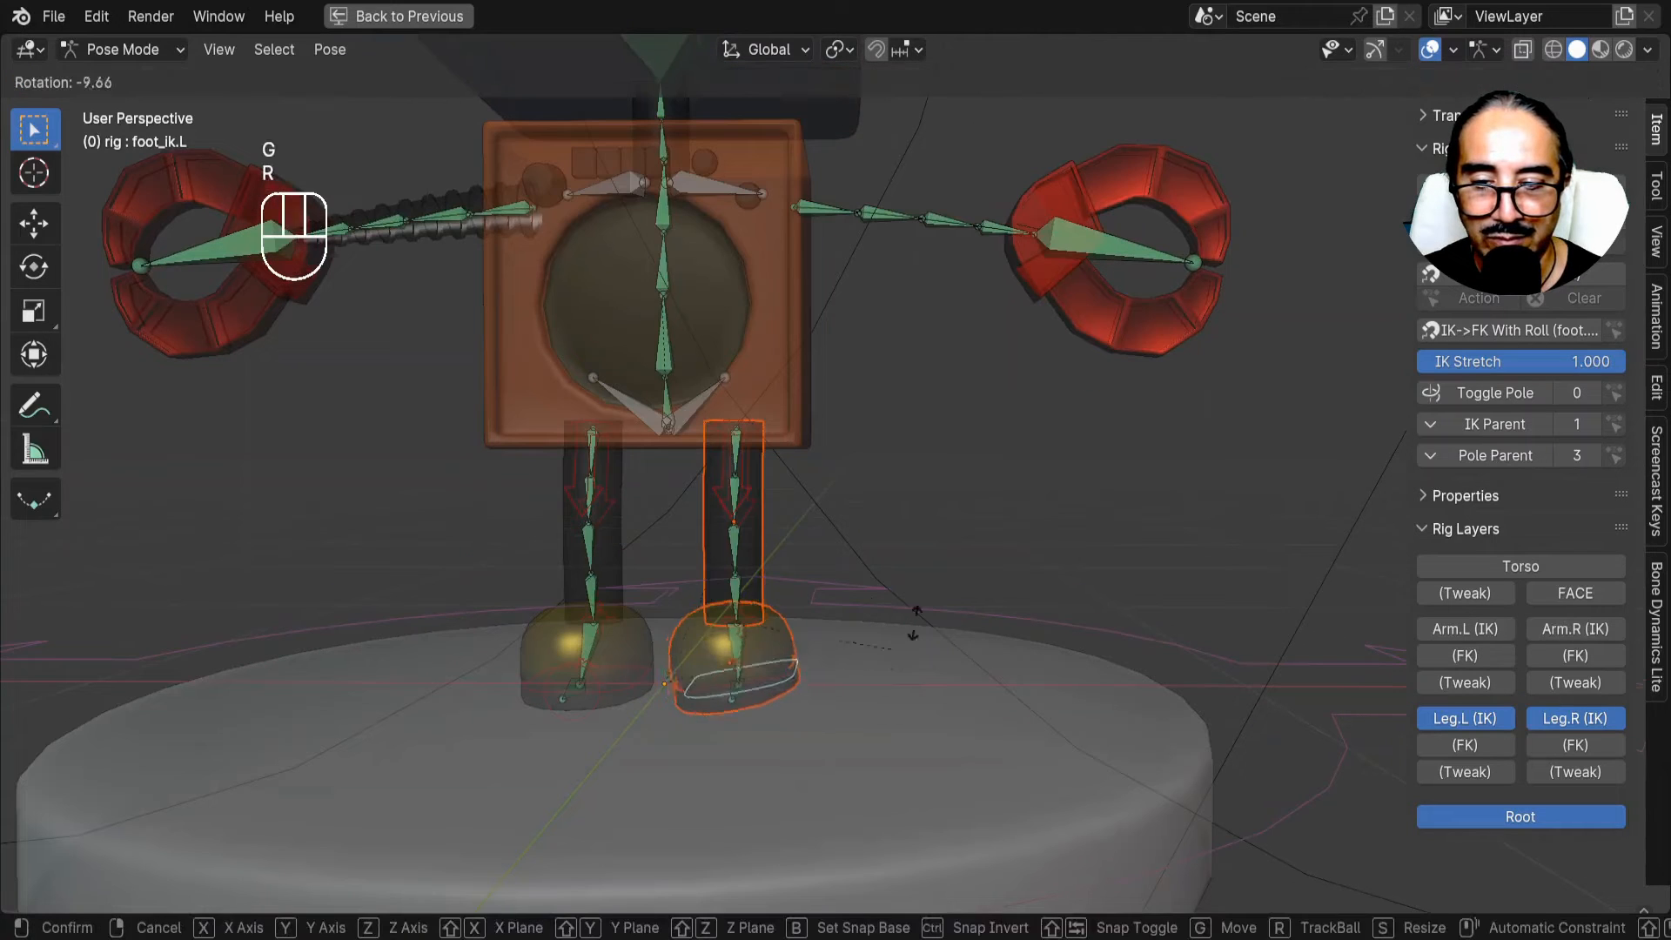
key(g)
right_click(883, 664)
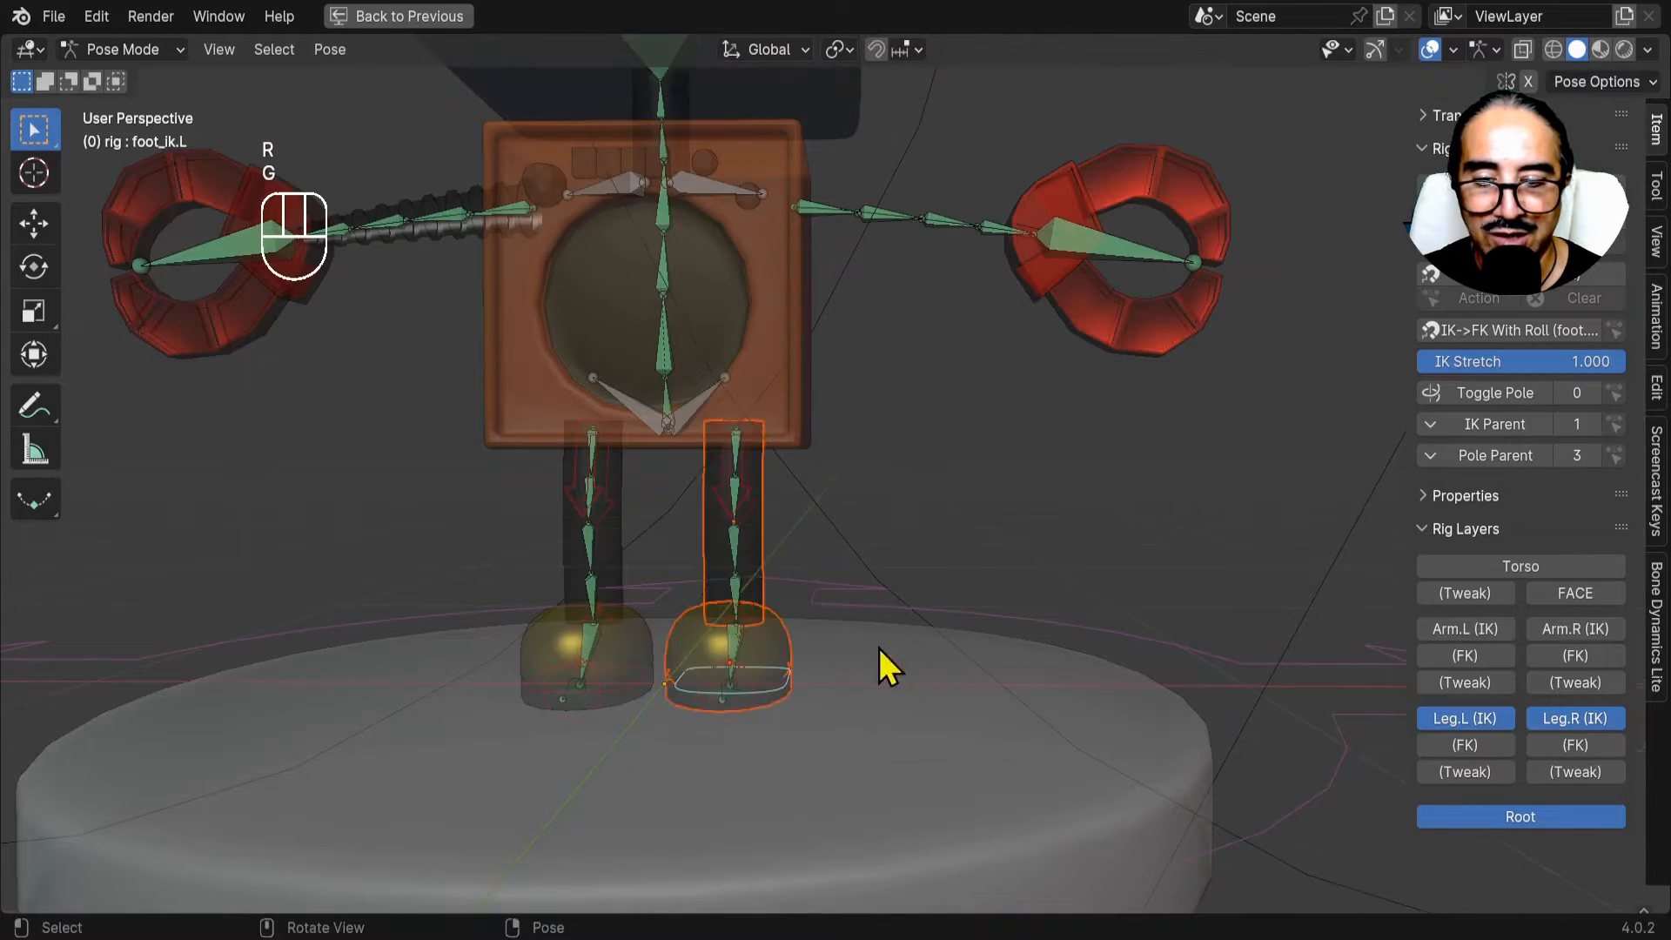
Test the left shoe's roll by rotating the foot_heel_ik.L control, cancelling the rotation.
middle_drag(883, 664, 615, 697)
middle_drag(740, 619, 729, 634)
click(729, 635)
key(r)
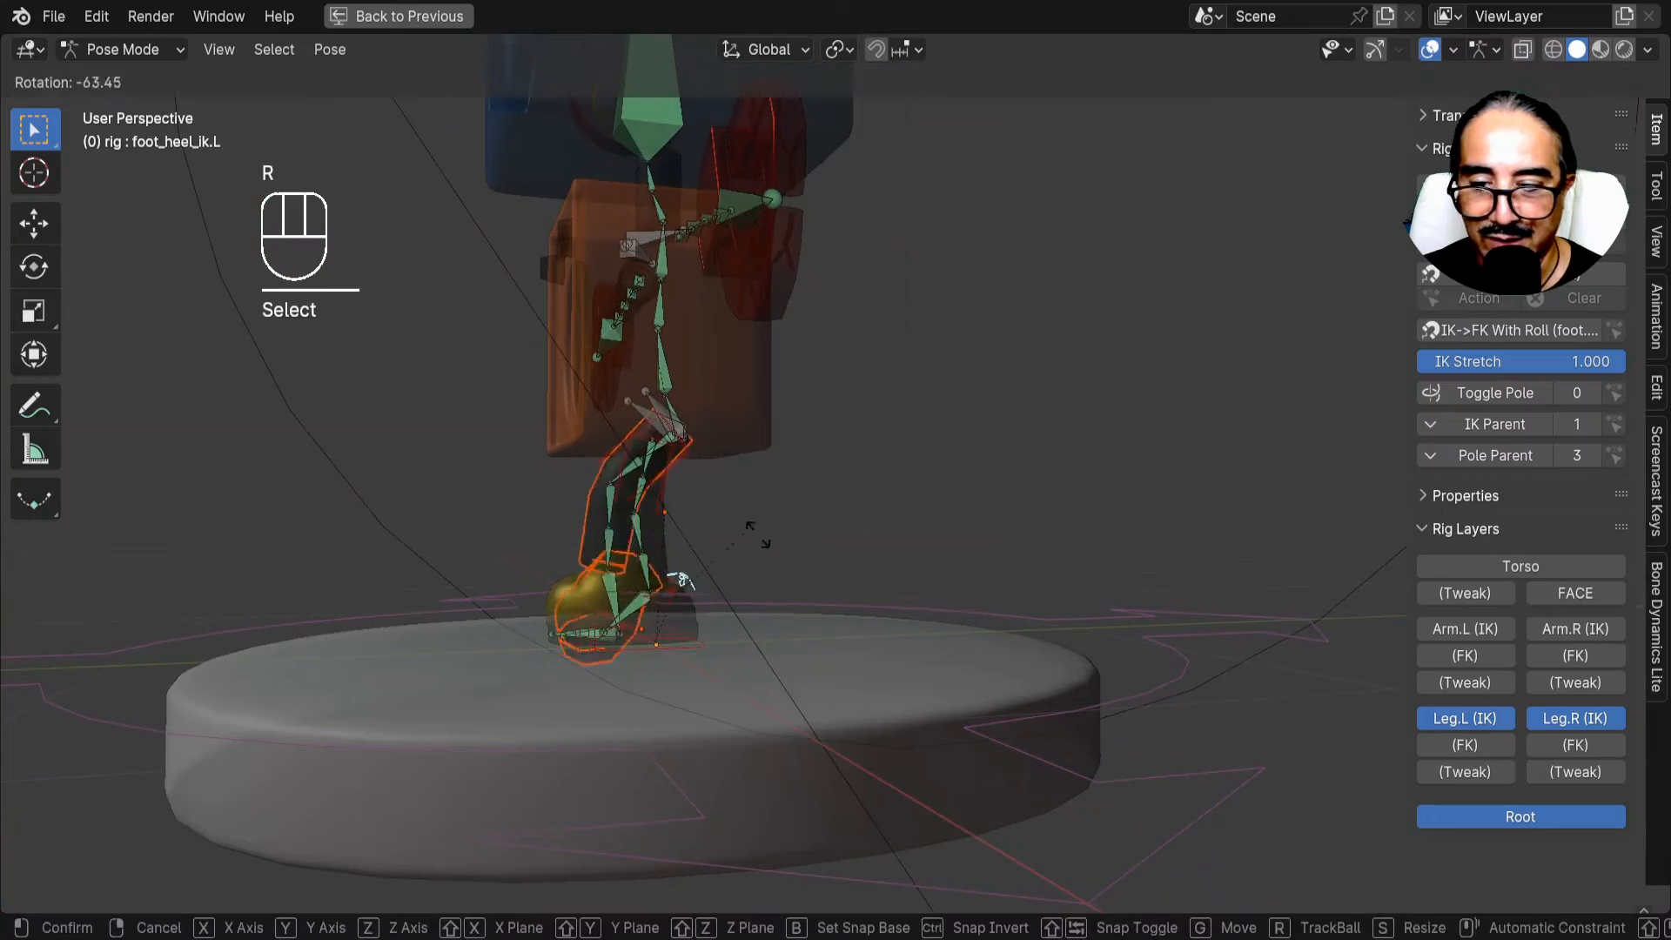
right_click(632, 657)
middle_drag(632, 657, 687, 621)
Parent the right leg (jambe) and its shoe to the rig with automatic weights in Object Mode.
key(ctrl+Tab)
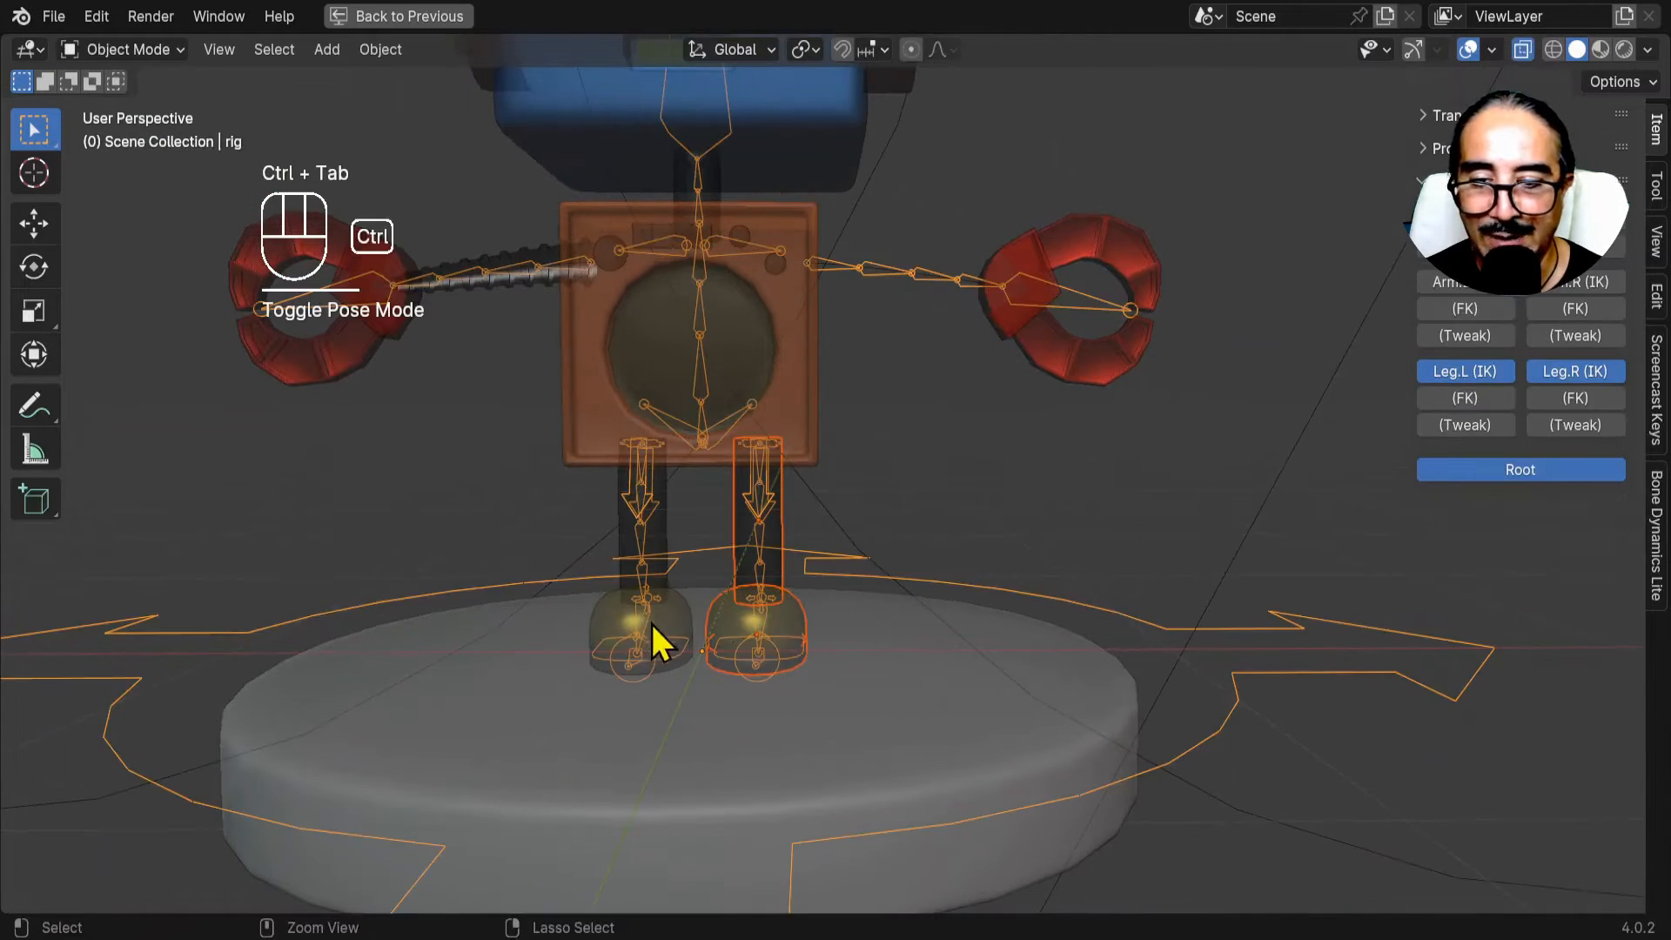
shift+click(621, 614)
shift+click(631, 559)
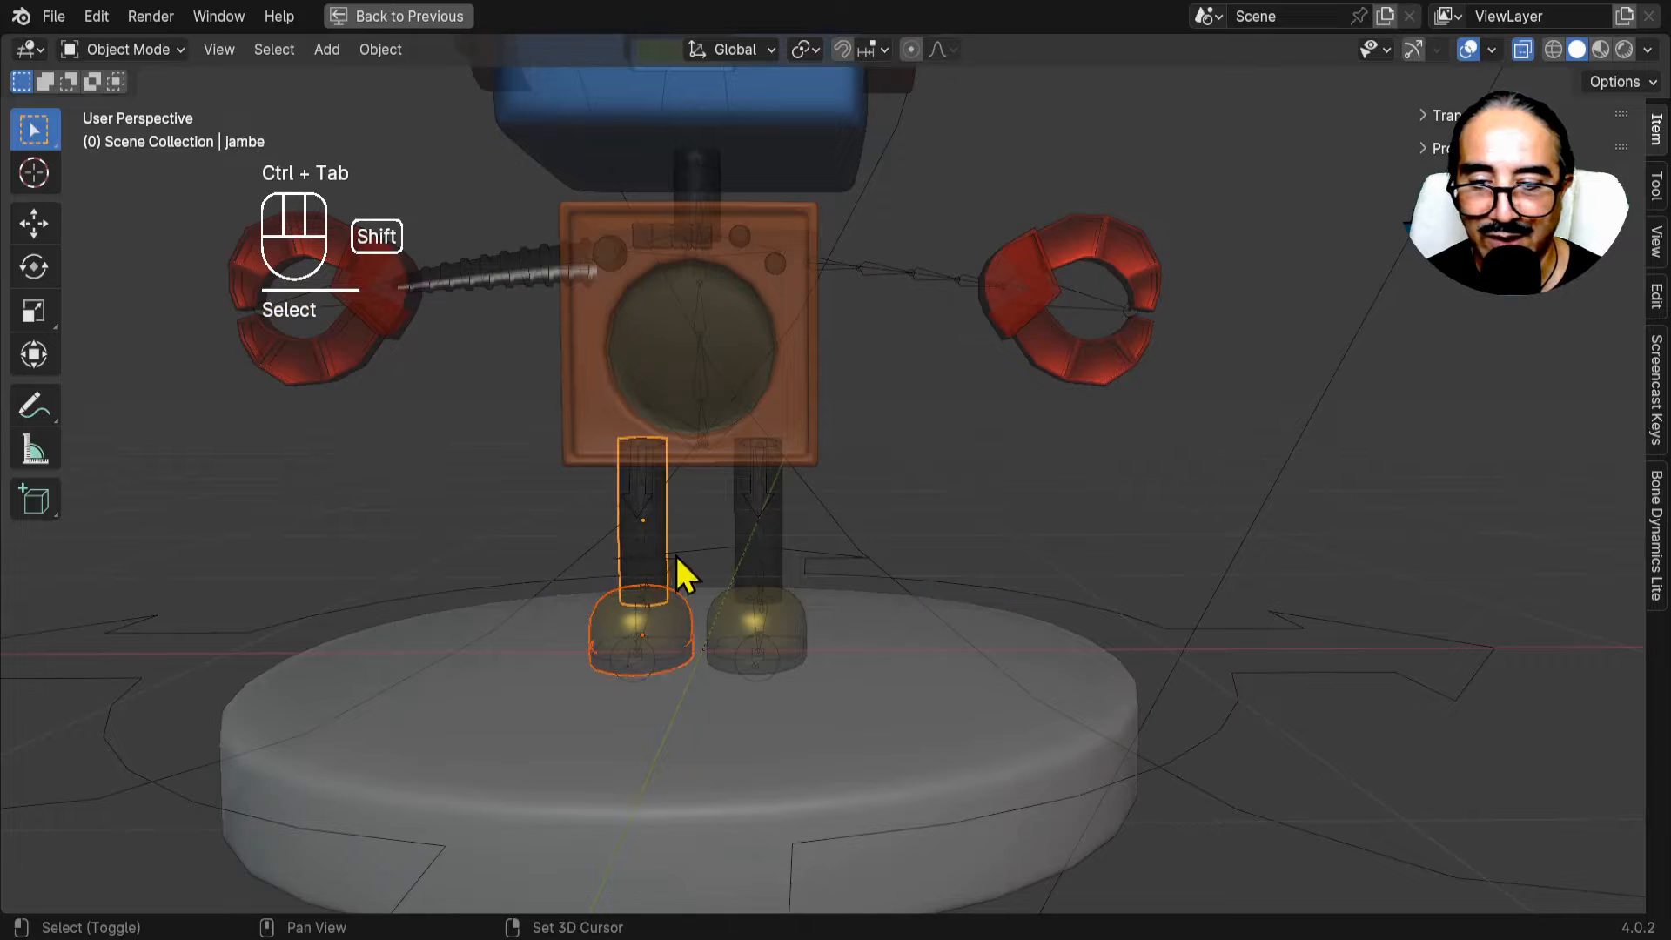
shift+click(218, 639)
scroll(218, 639, down, 3)
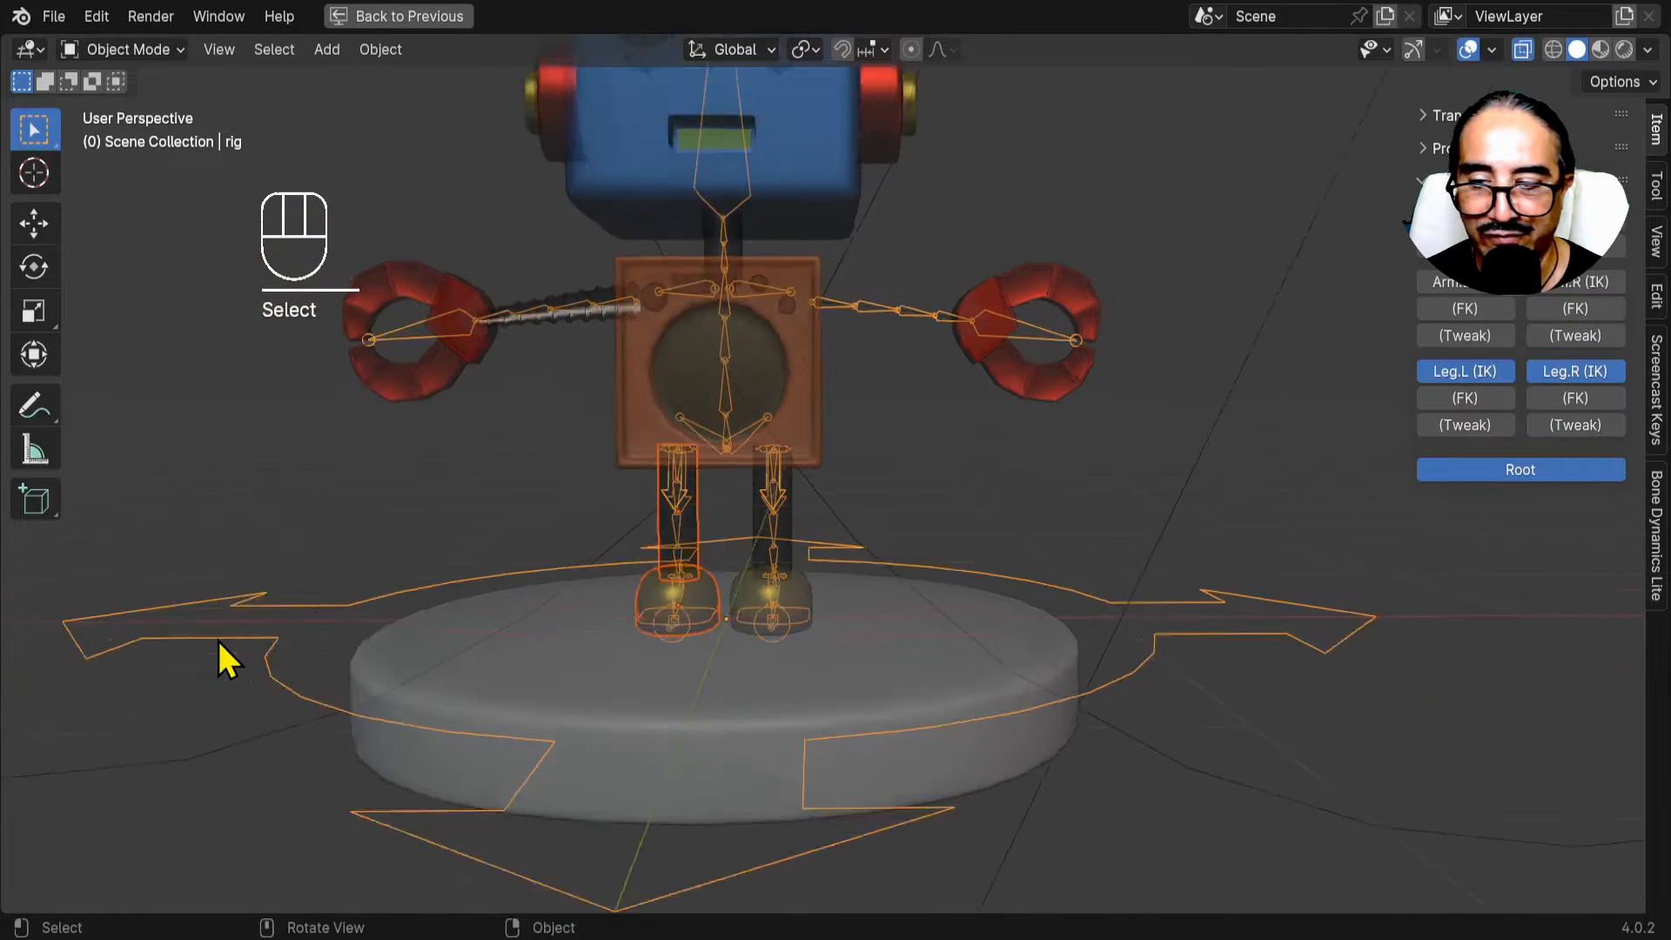
key(ctrl+p)
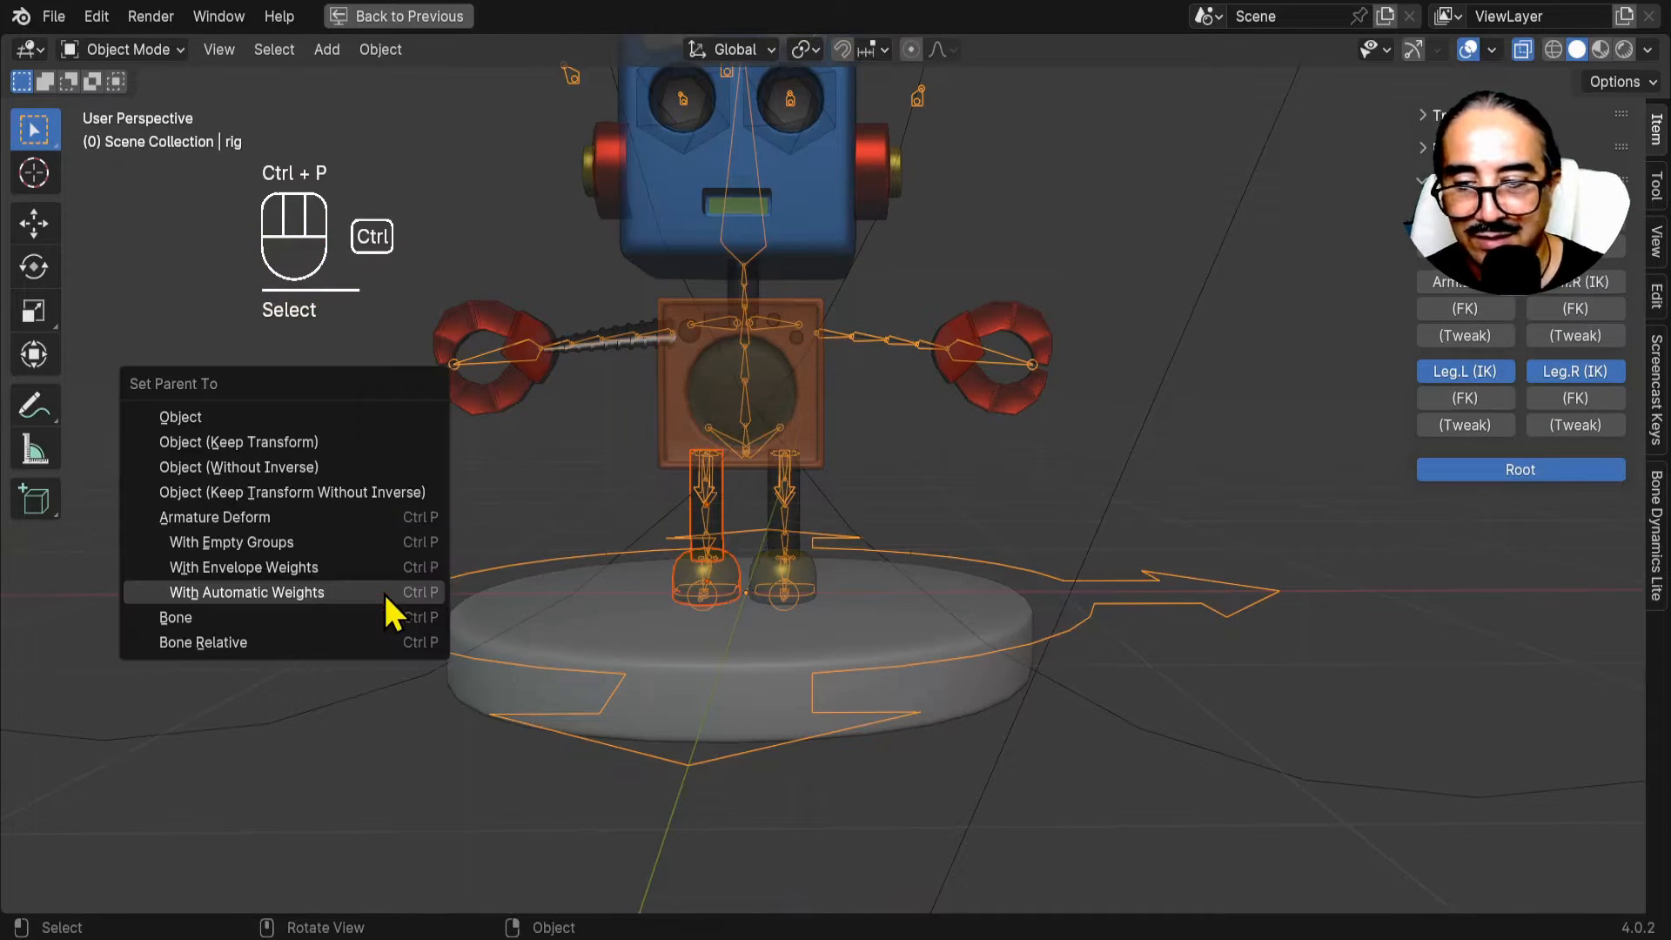
click(383, 594)
Show the Torso rig layer so the pincer bones in both hands can be selected.
shift+middle_drag(796, 519, 842, 450)
scroll(841, 444, up, 5)
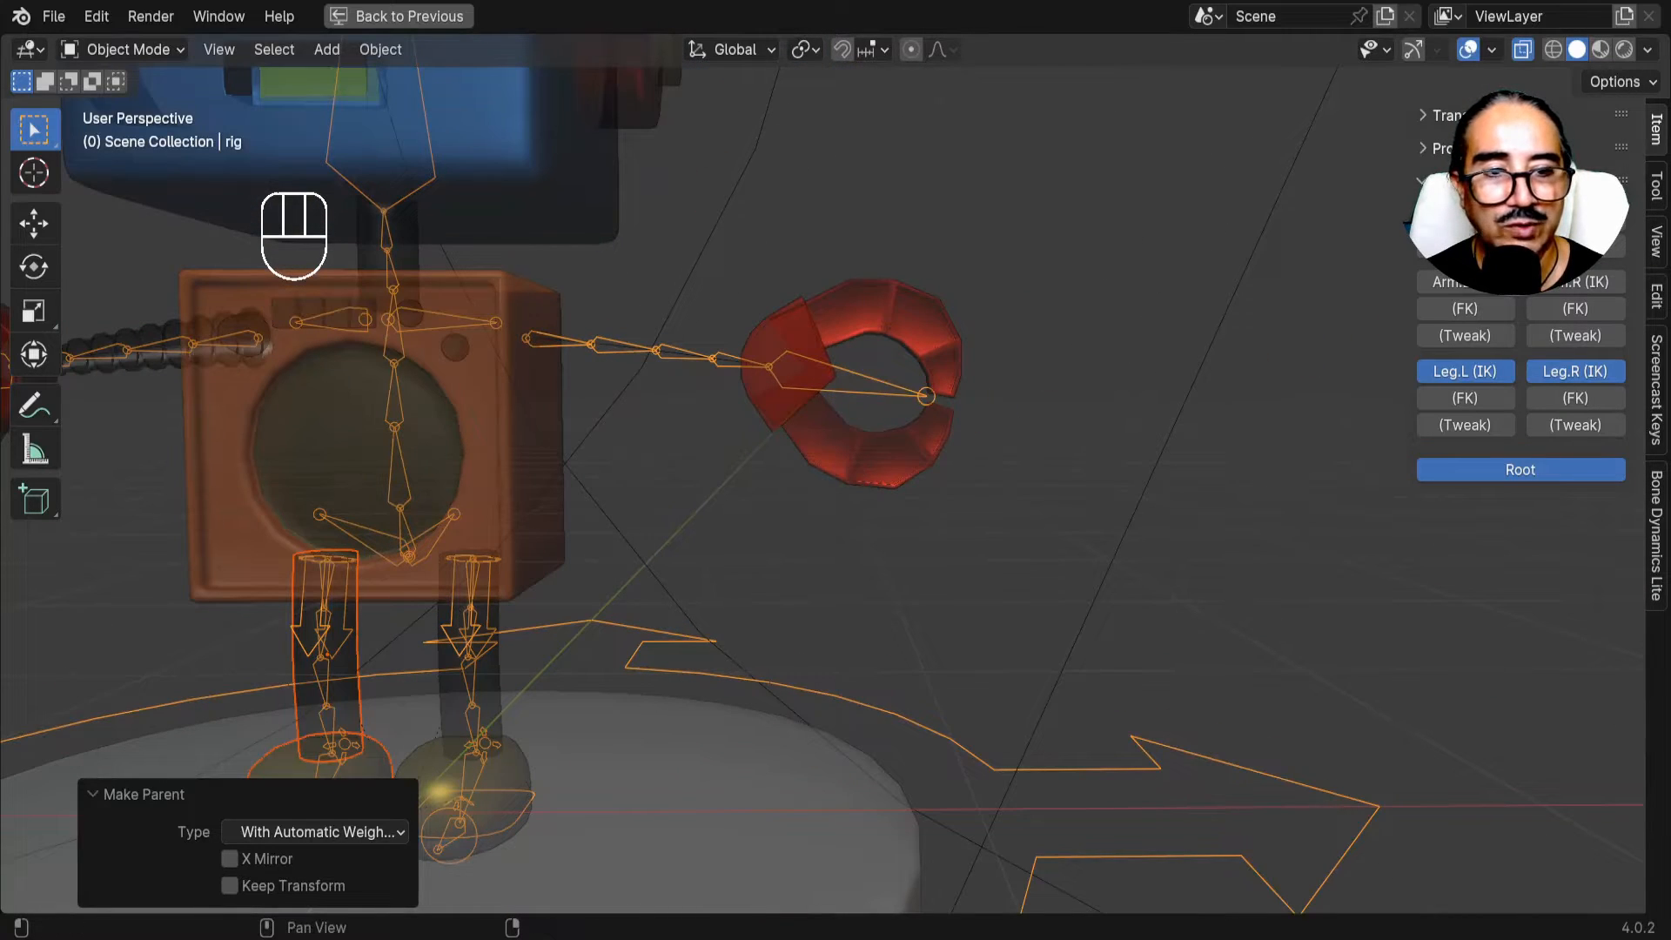
click(1521, 219)
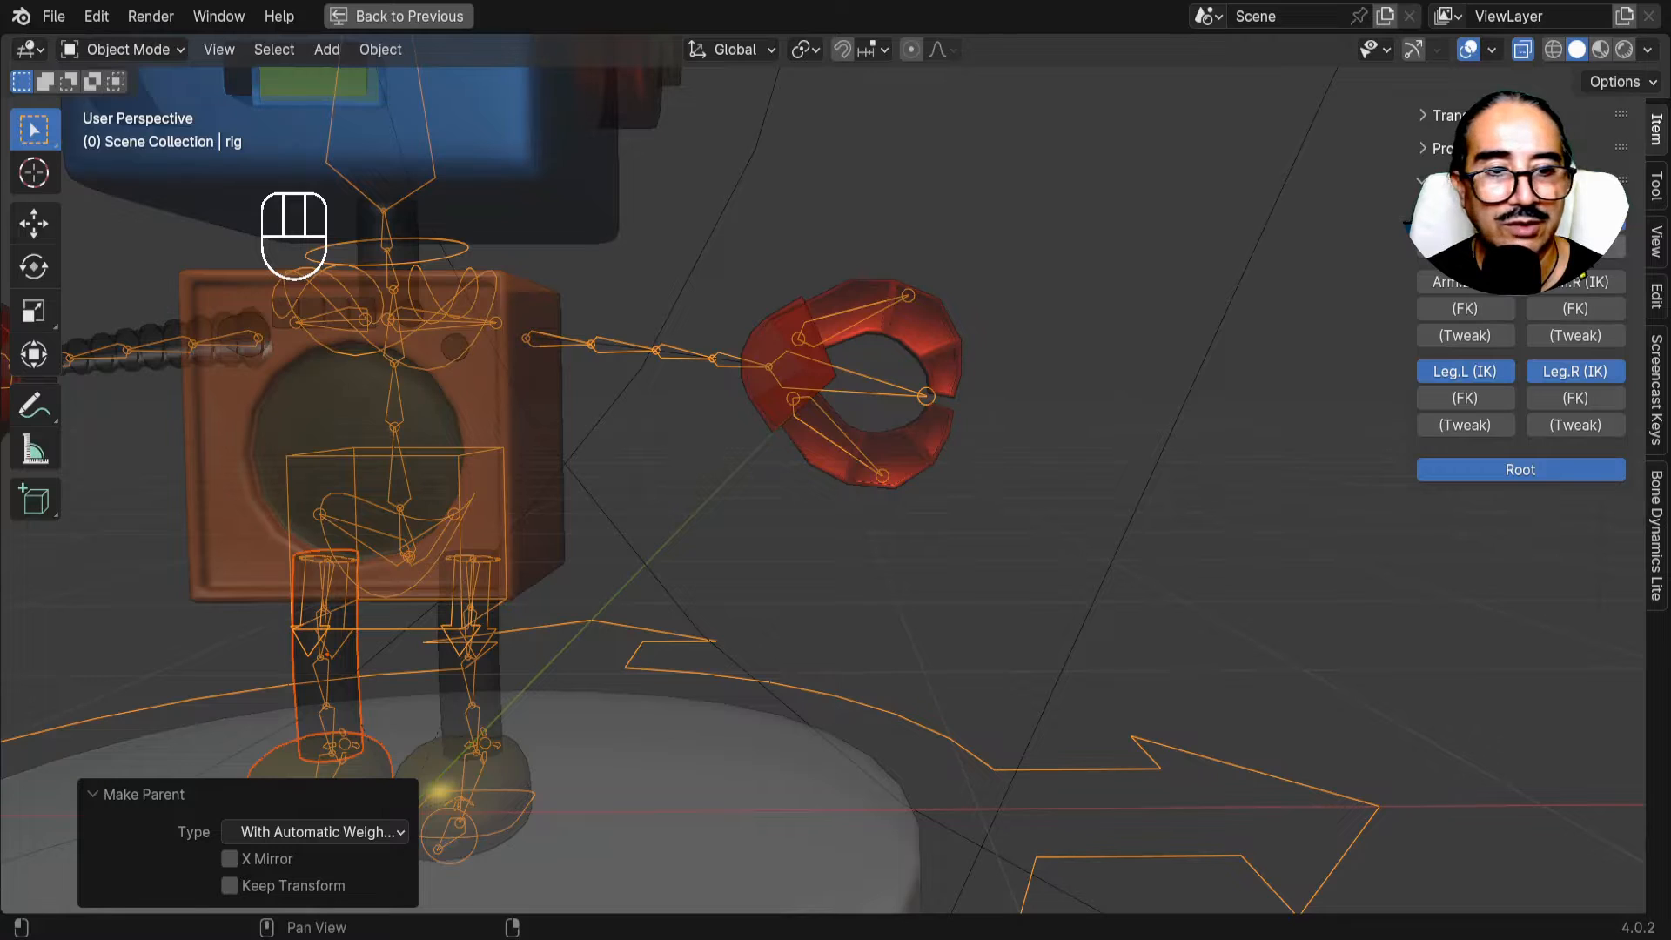
scroll(783, 423, down, 4)
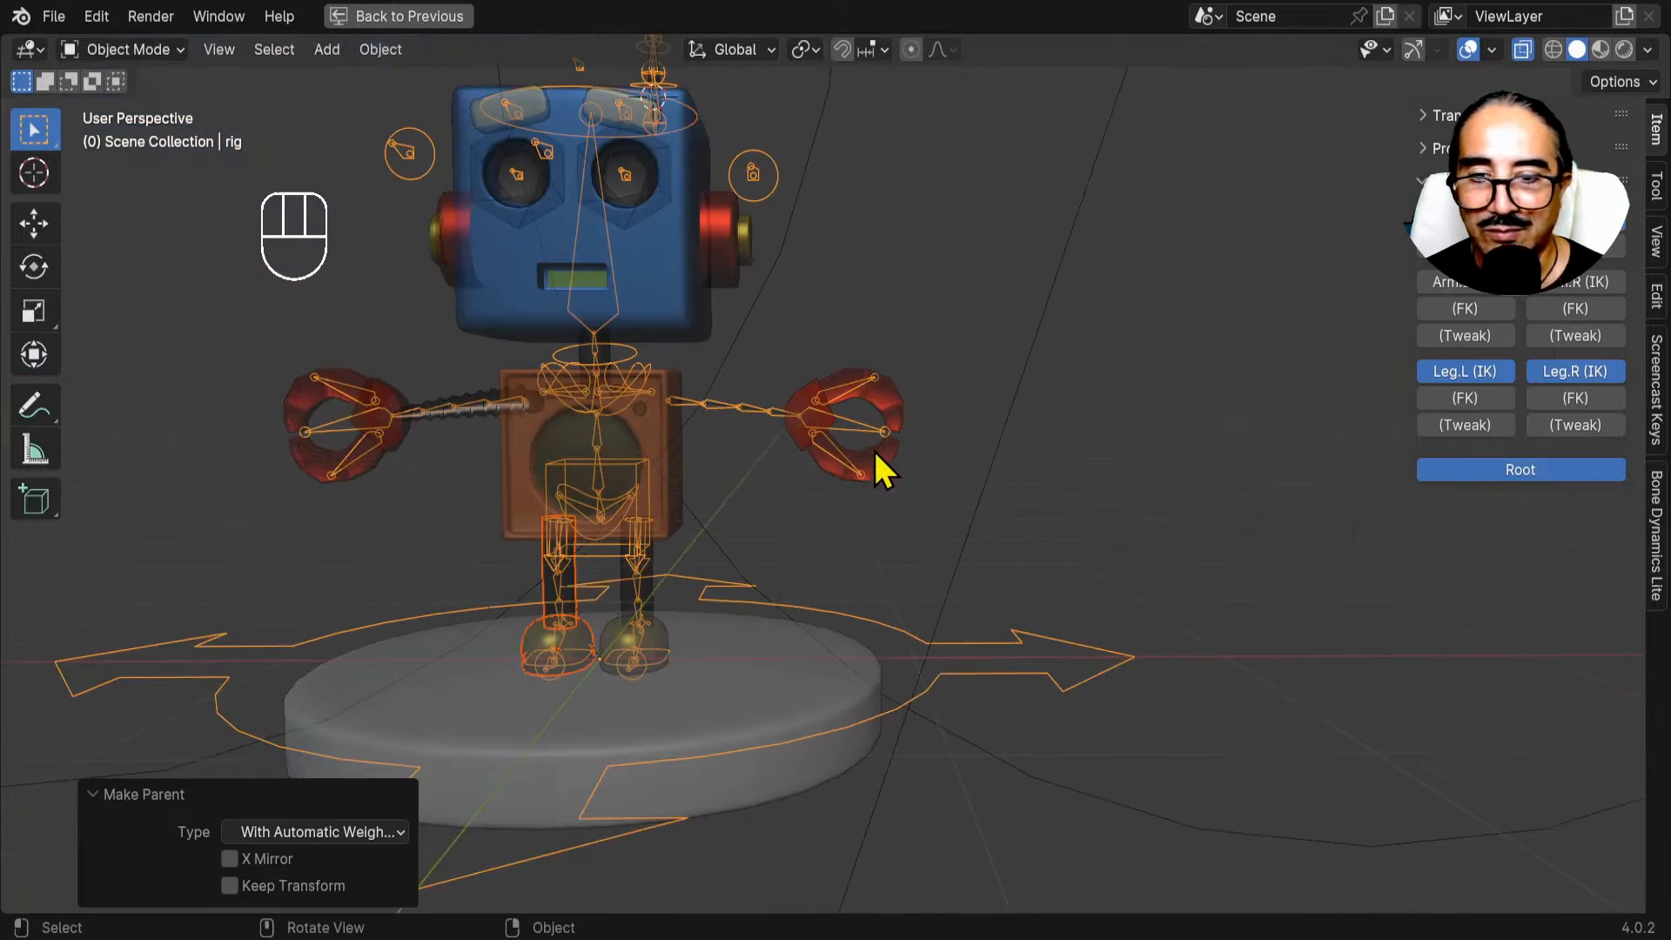
scroll(888, 436, up, 4)
shift+middle_drag(940, 408, 877, 441)
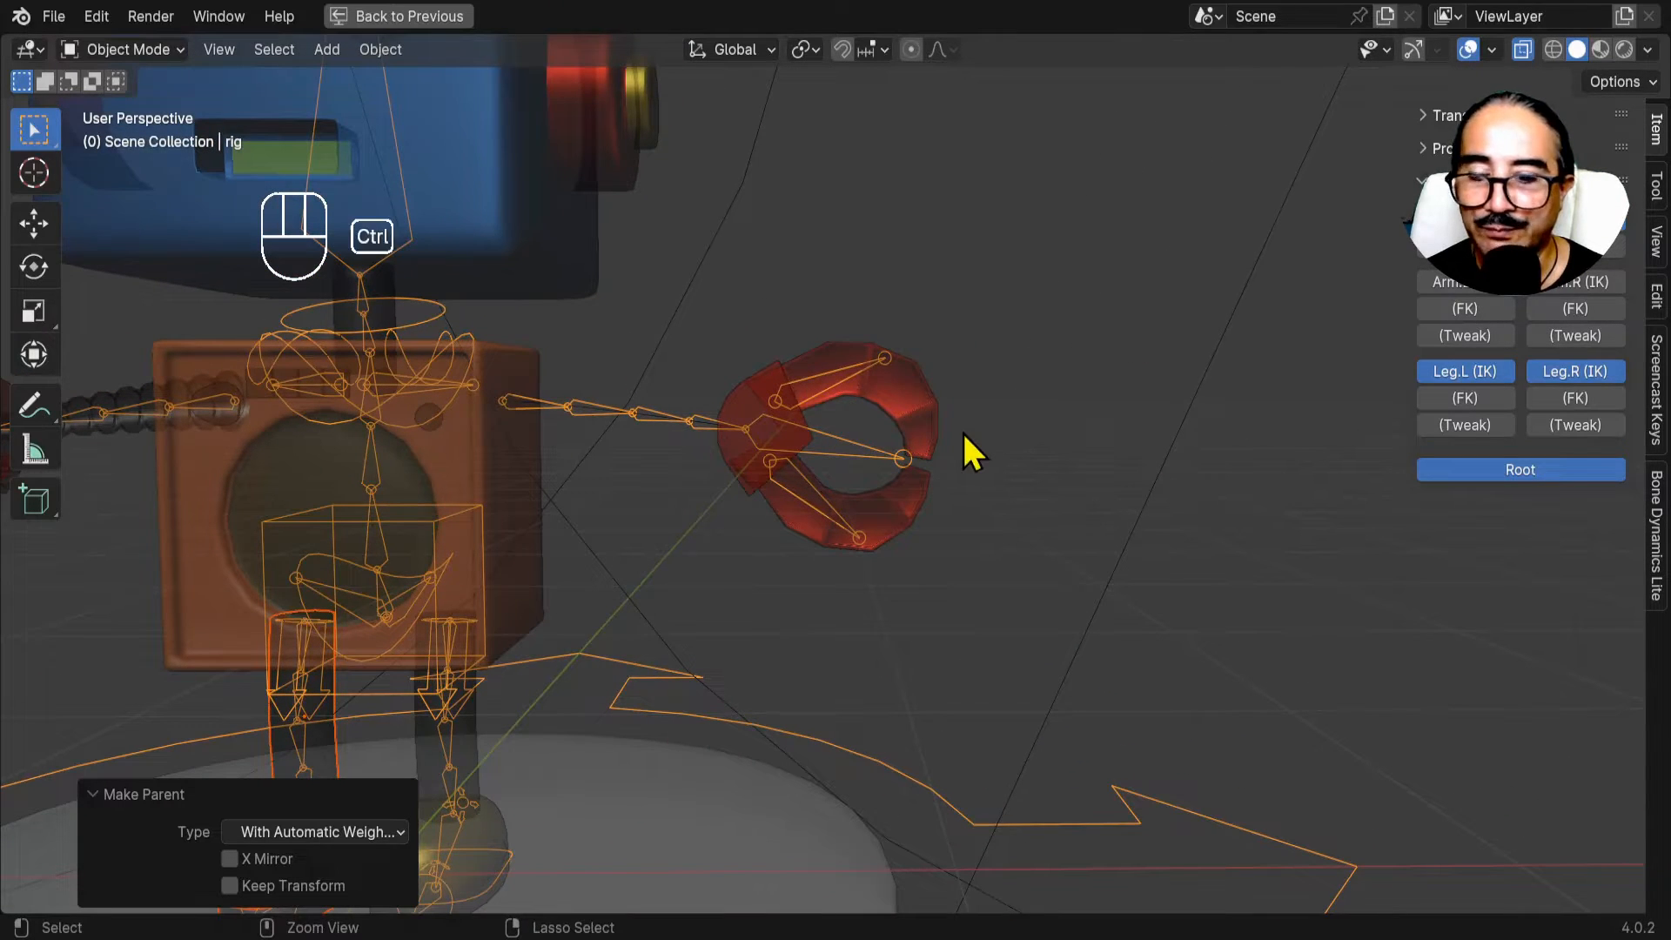
Parent the left hand's upper pincer (pince-H.002) to the PinceH.L bone using the Bone type, then return to Object Mode.
click(905, 385)
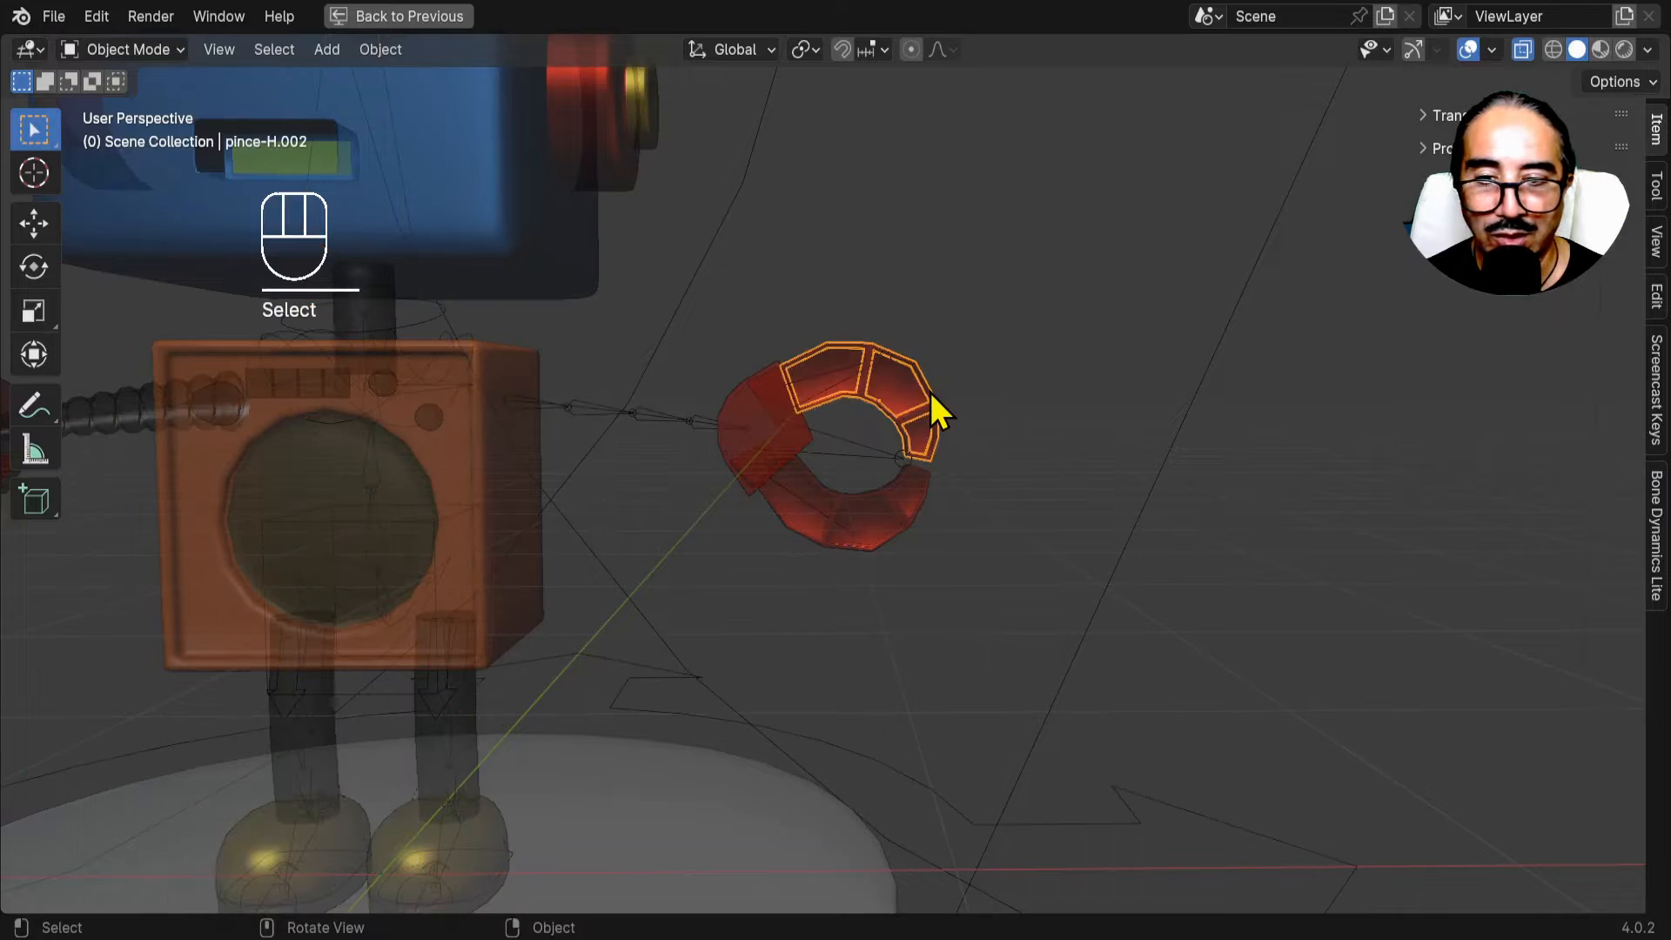
shift+click(853, 447)
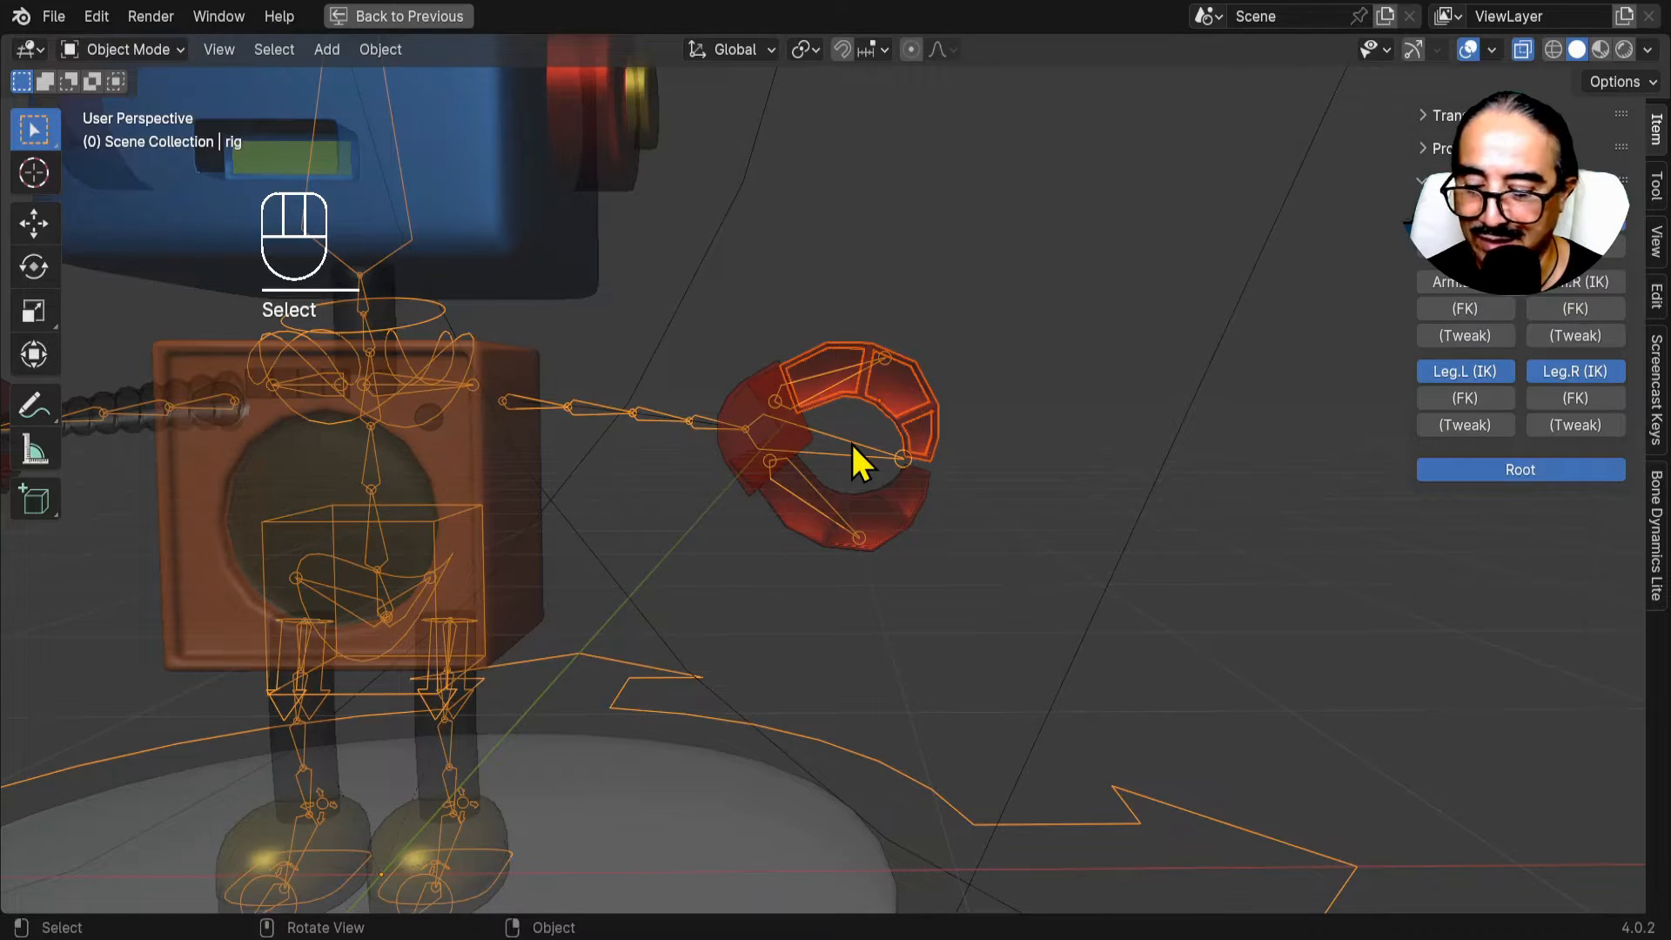
key(ctrl+Tab)
click(820, 388)
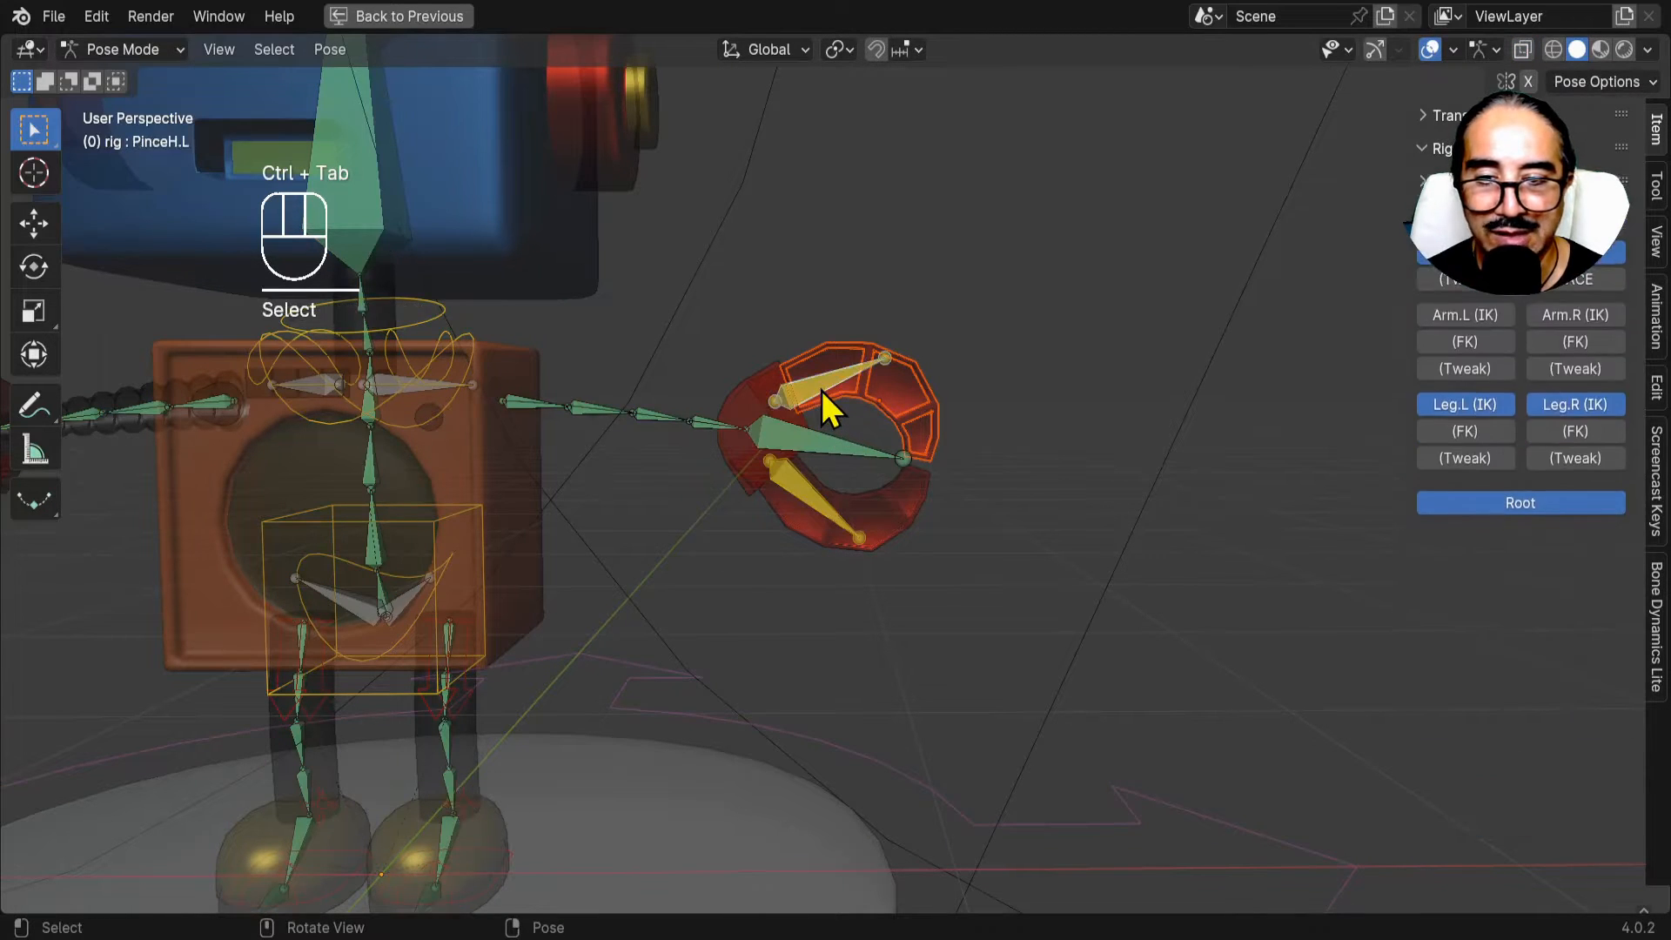
key(ctrl+p)
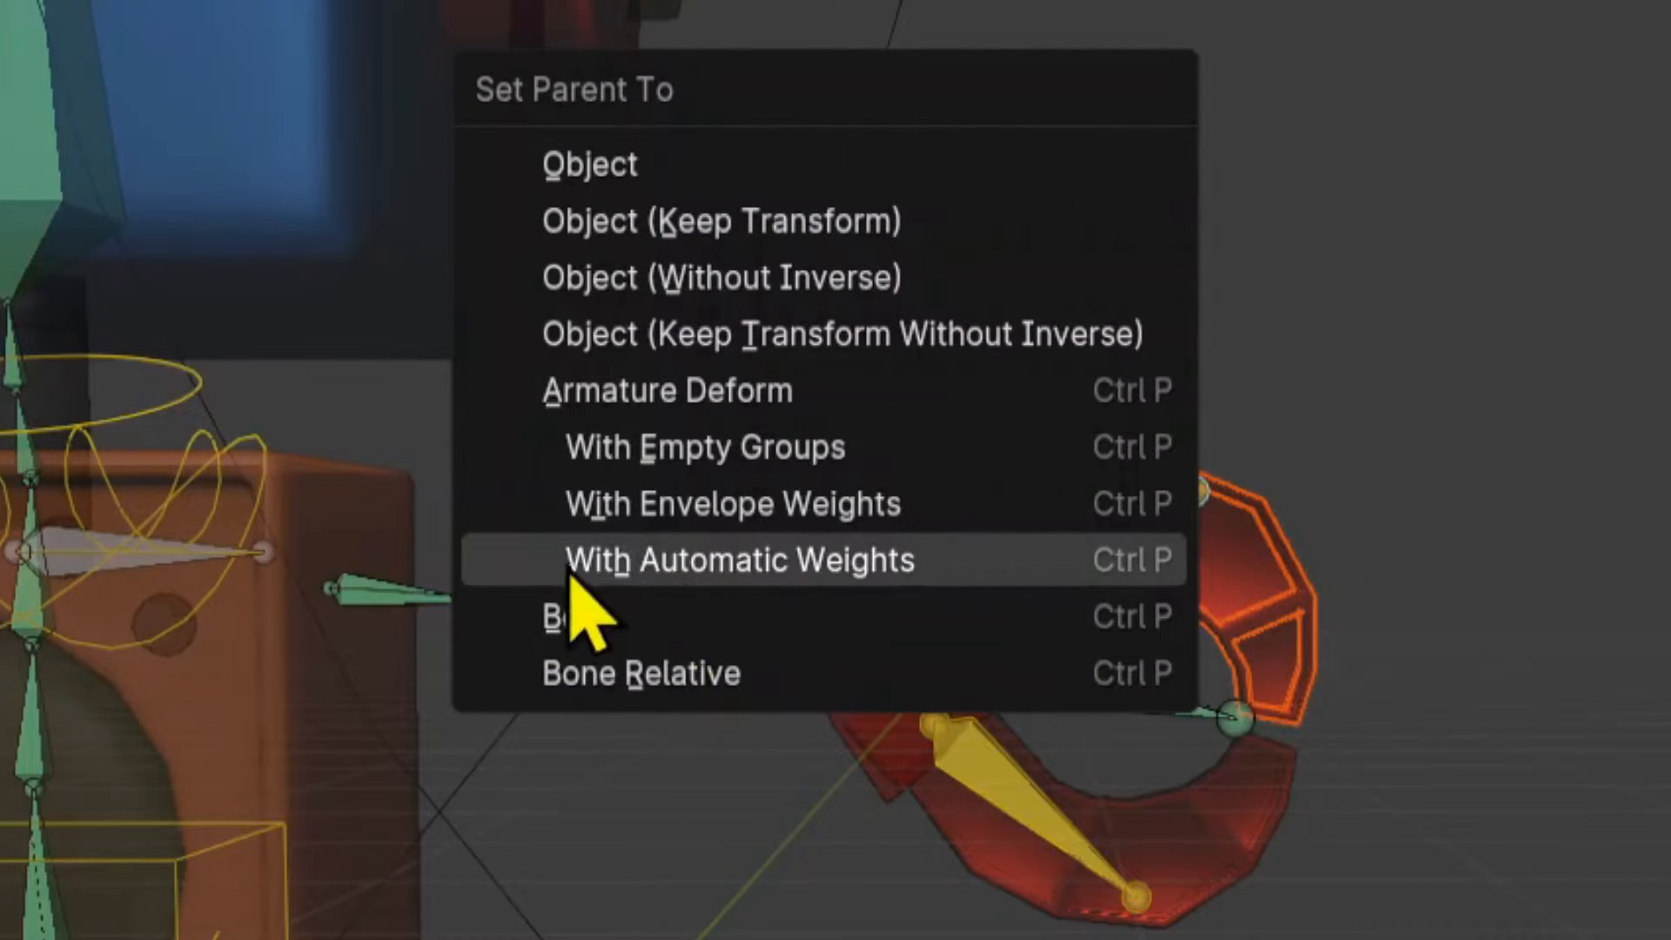
click(591, 615)
key(ctrl+Tab)
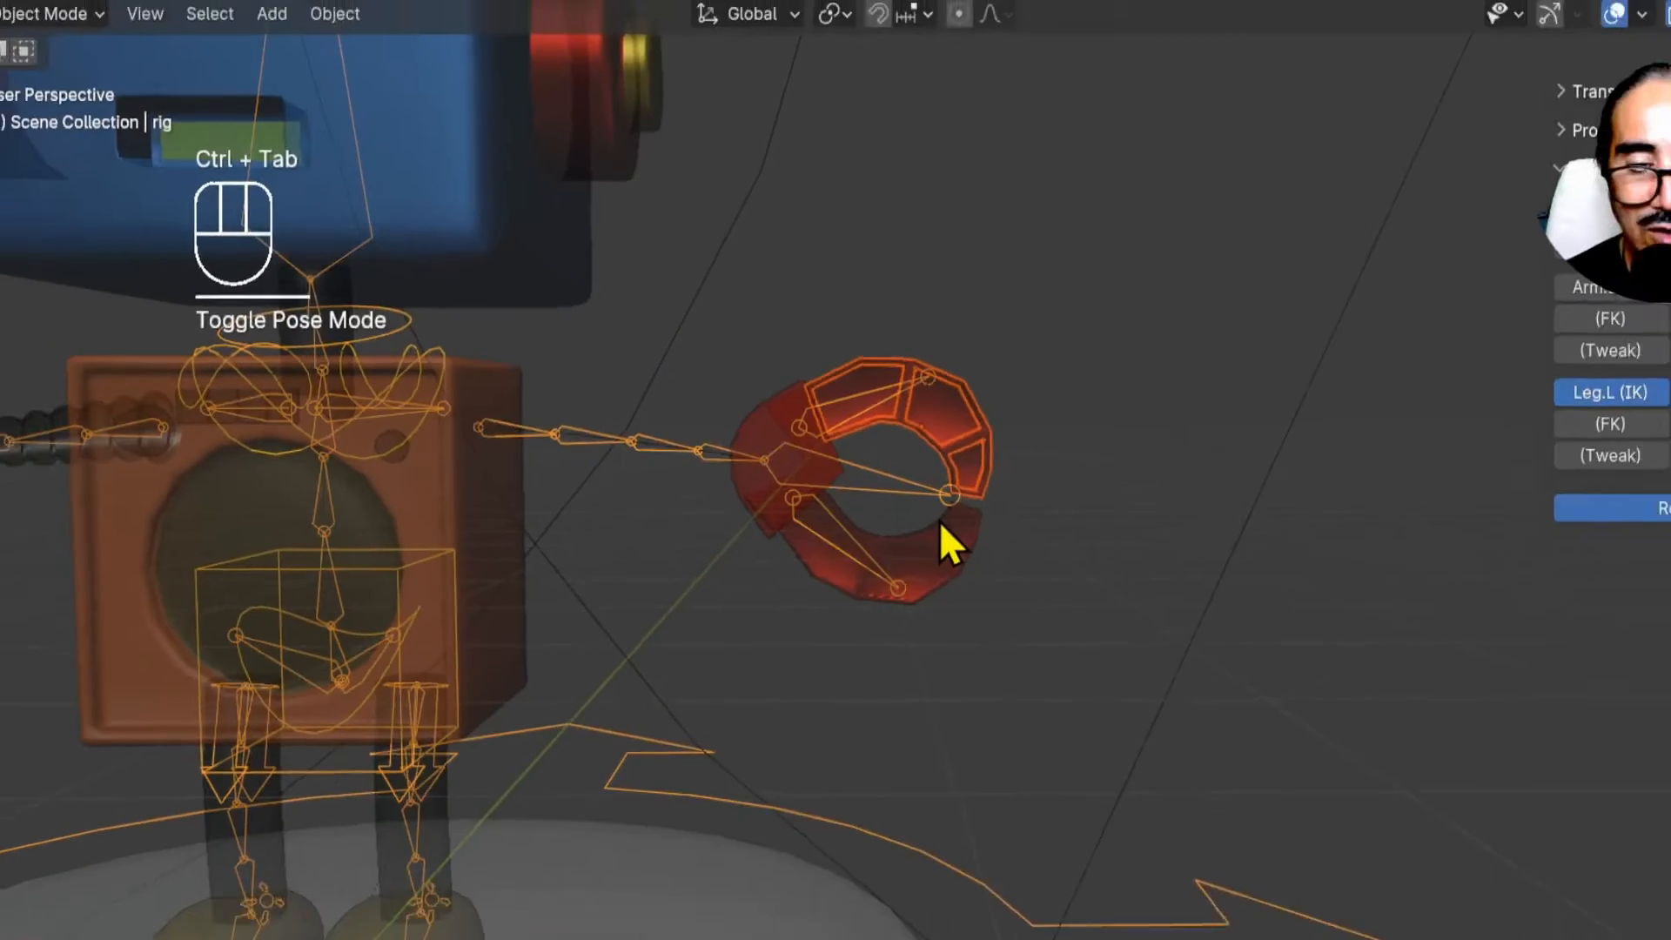
Parent the left hand's lower pincer (pince-B.002) to the pinceB.L bone using the Bone parent type.
click(926, 533)
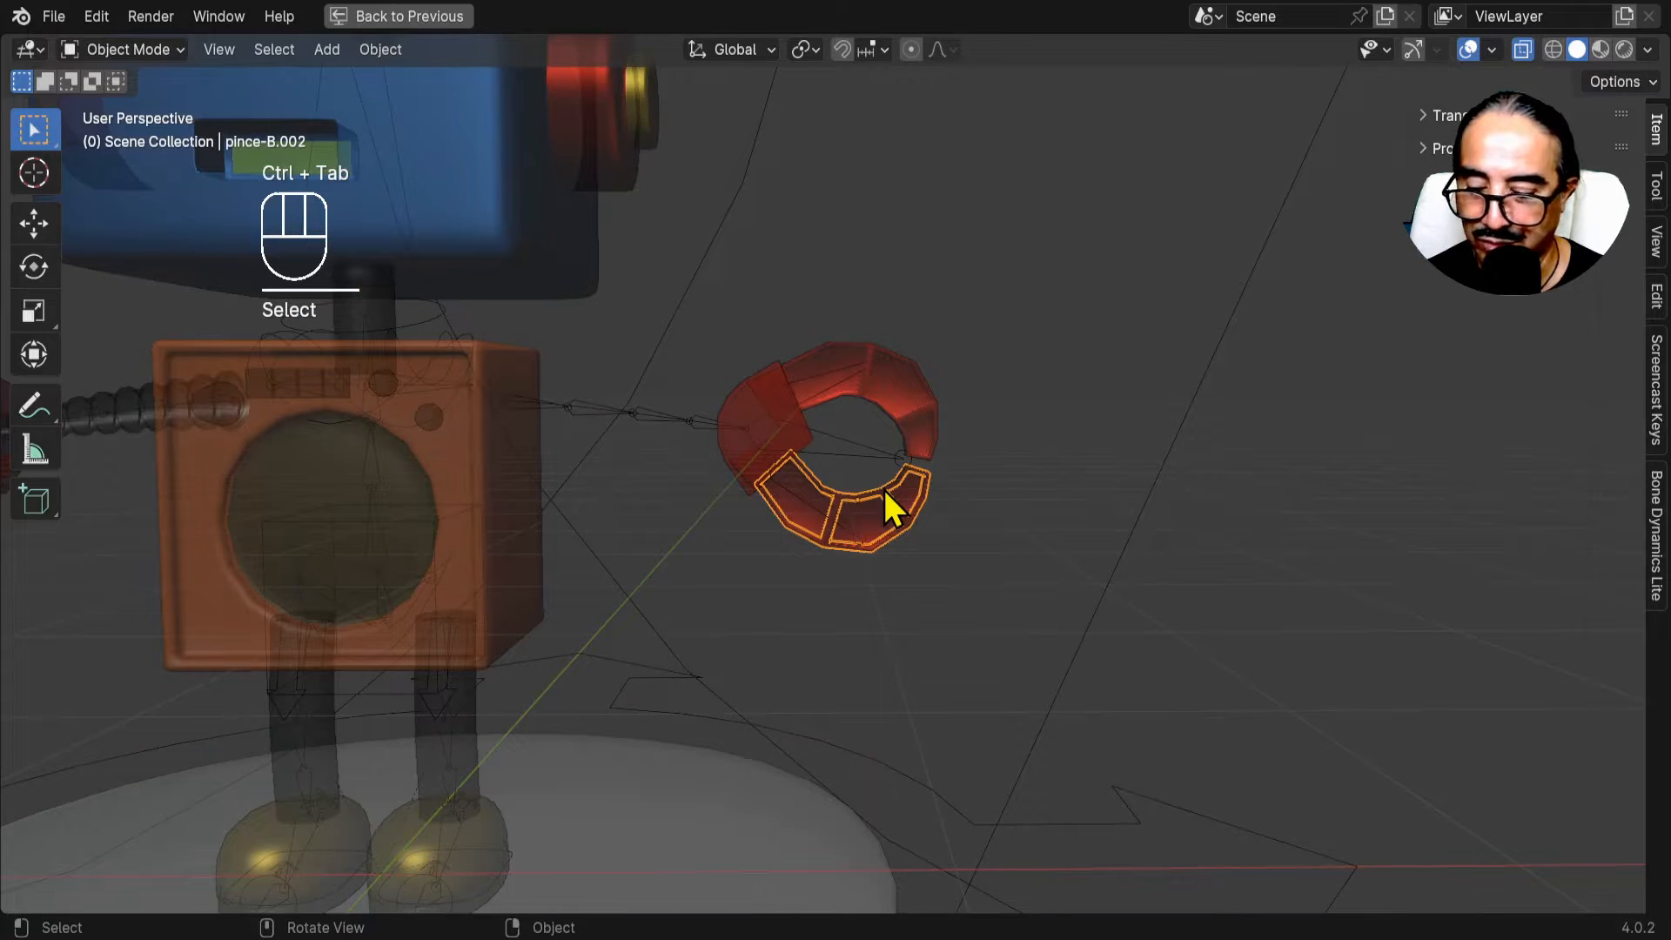
shift+click(850, 447)
key(ctrl+Tab)
click(814, 482)
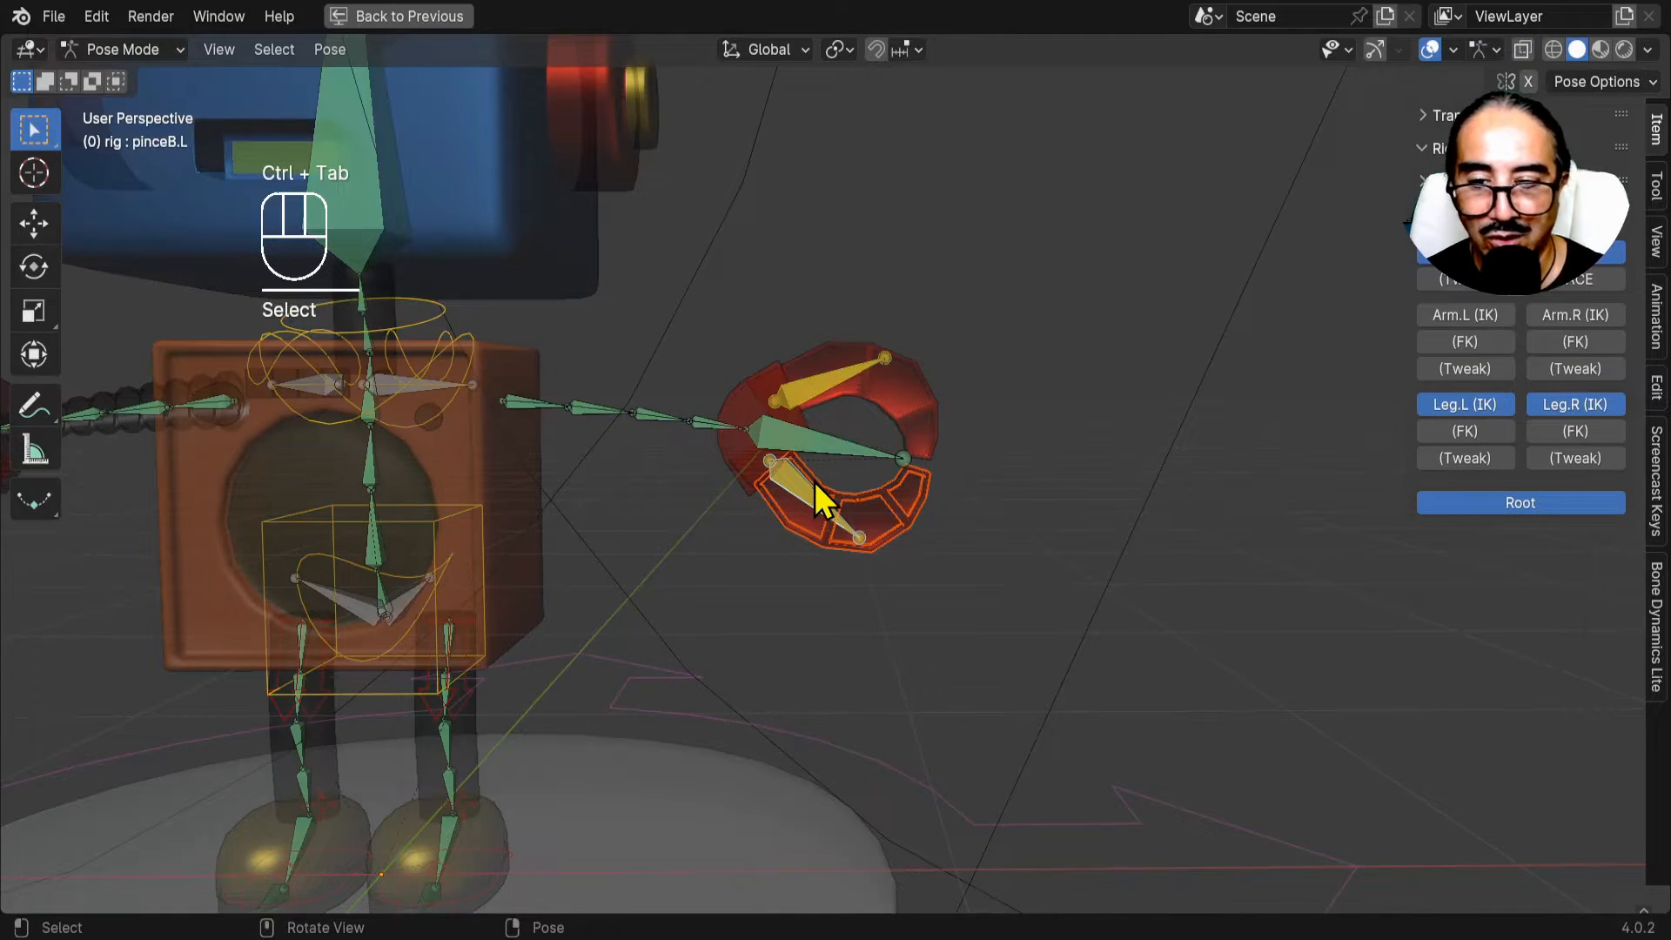
key(ctrl+p)
click(815, 482)
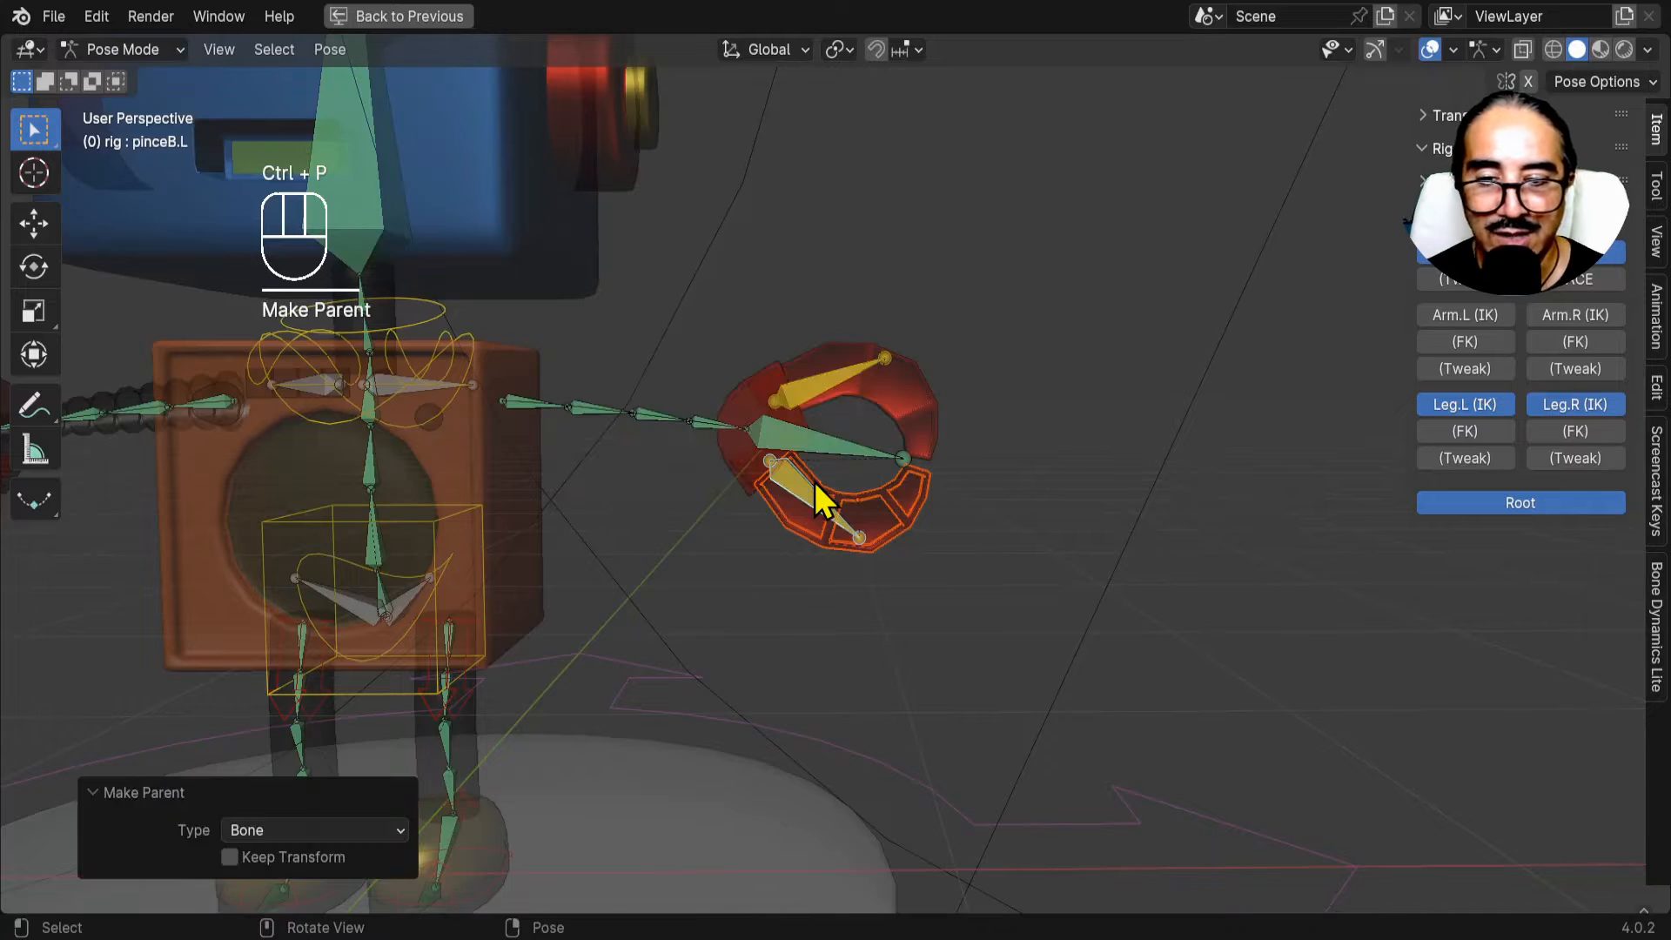
Parent the right hand's lower pincer to its lower pincer bone using the Bone type, ending in Object Mode.
middle_drag(353, 552, 731, 470)
key(ctrl+Tab)
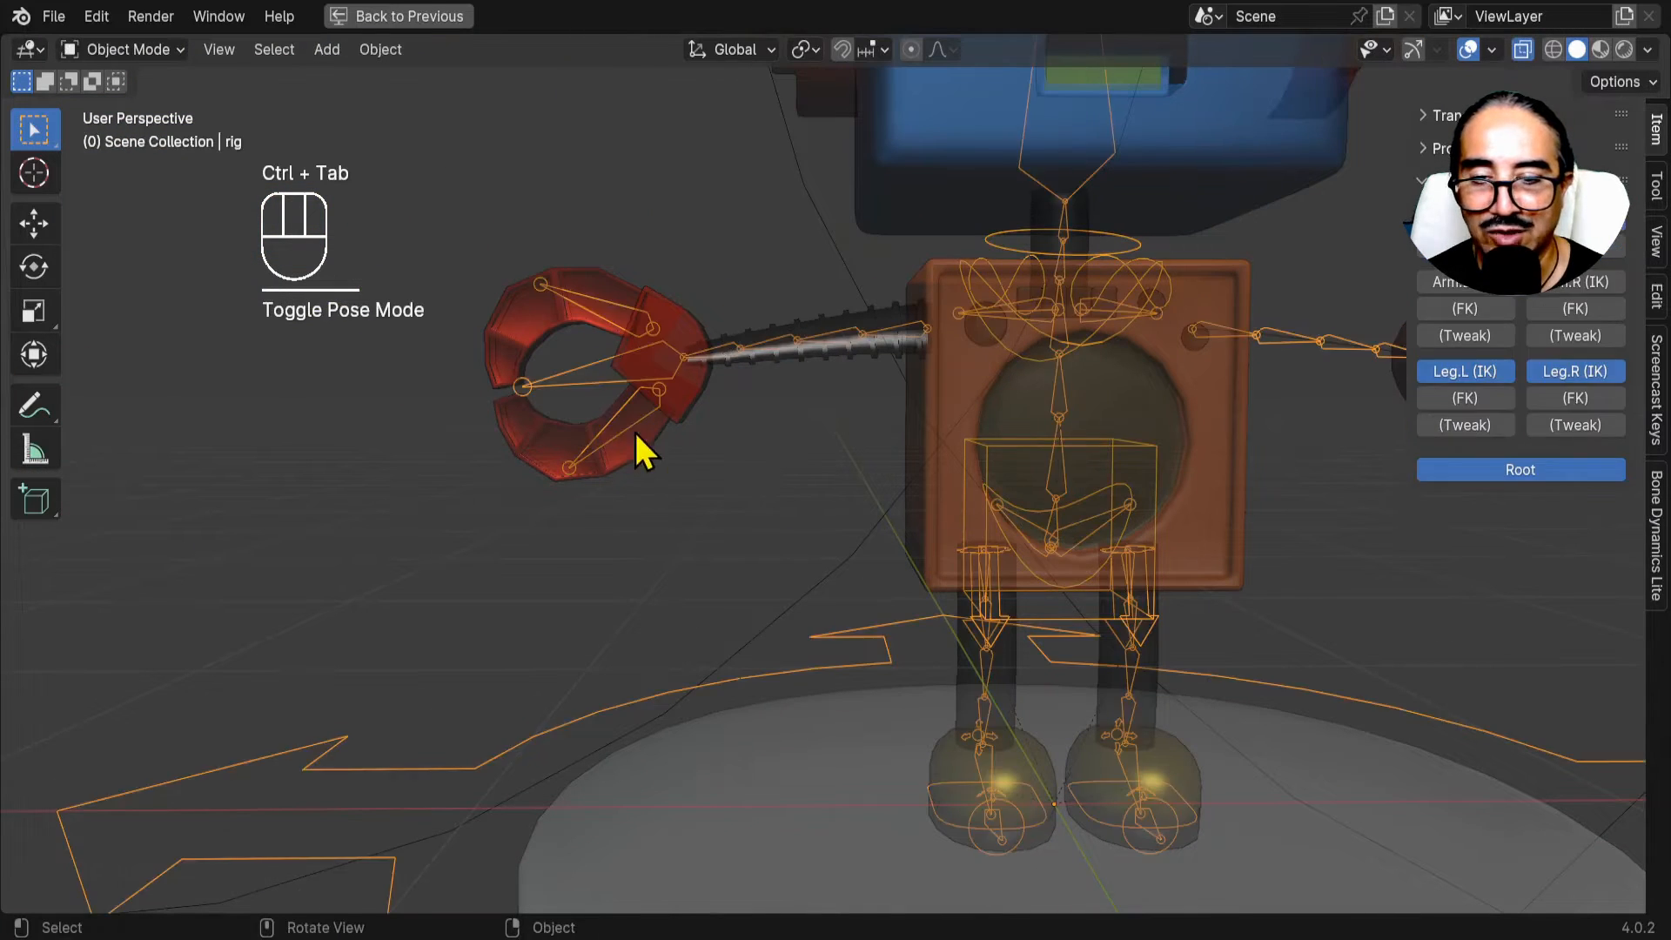
shift+click(627, 421)
key(ctrl+Tab)
key(ctrl+p)
click(600, 409)
key(ctrl+Tab)
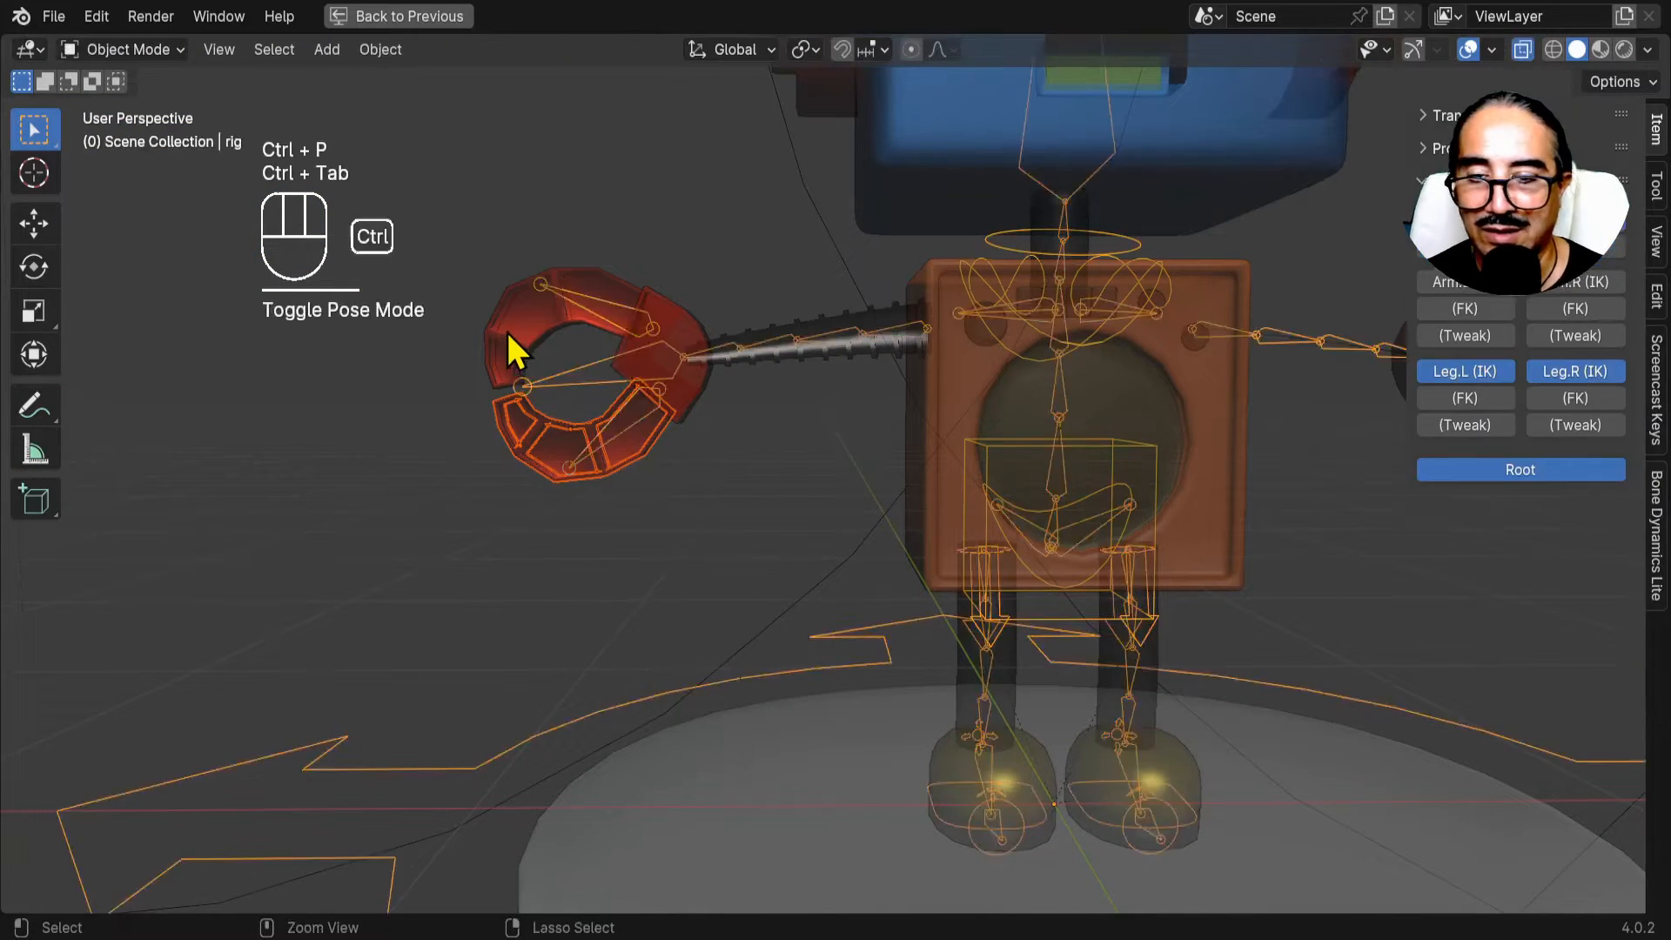
Parent the right hand's upper pincer to the PinceH.R bone using the Bone type, ending in Object Mode.
shift+click(588, 301)
key(ctrl+Tab)
key(ctrl+p)
click(604, 336)
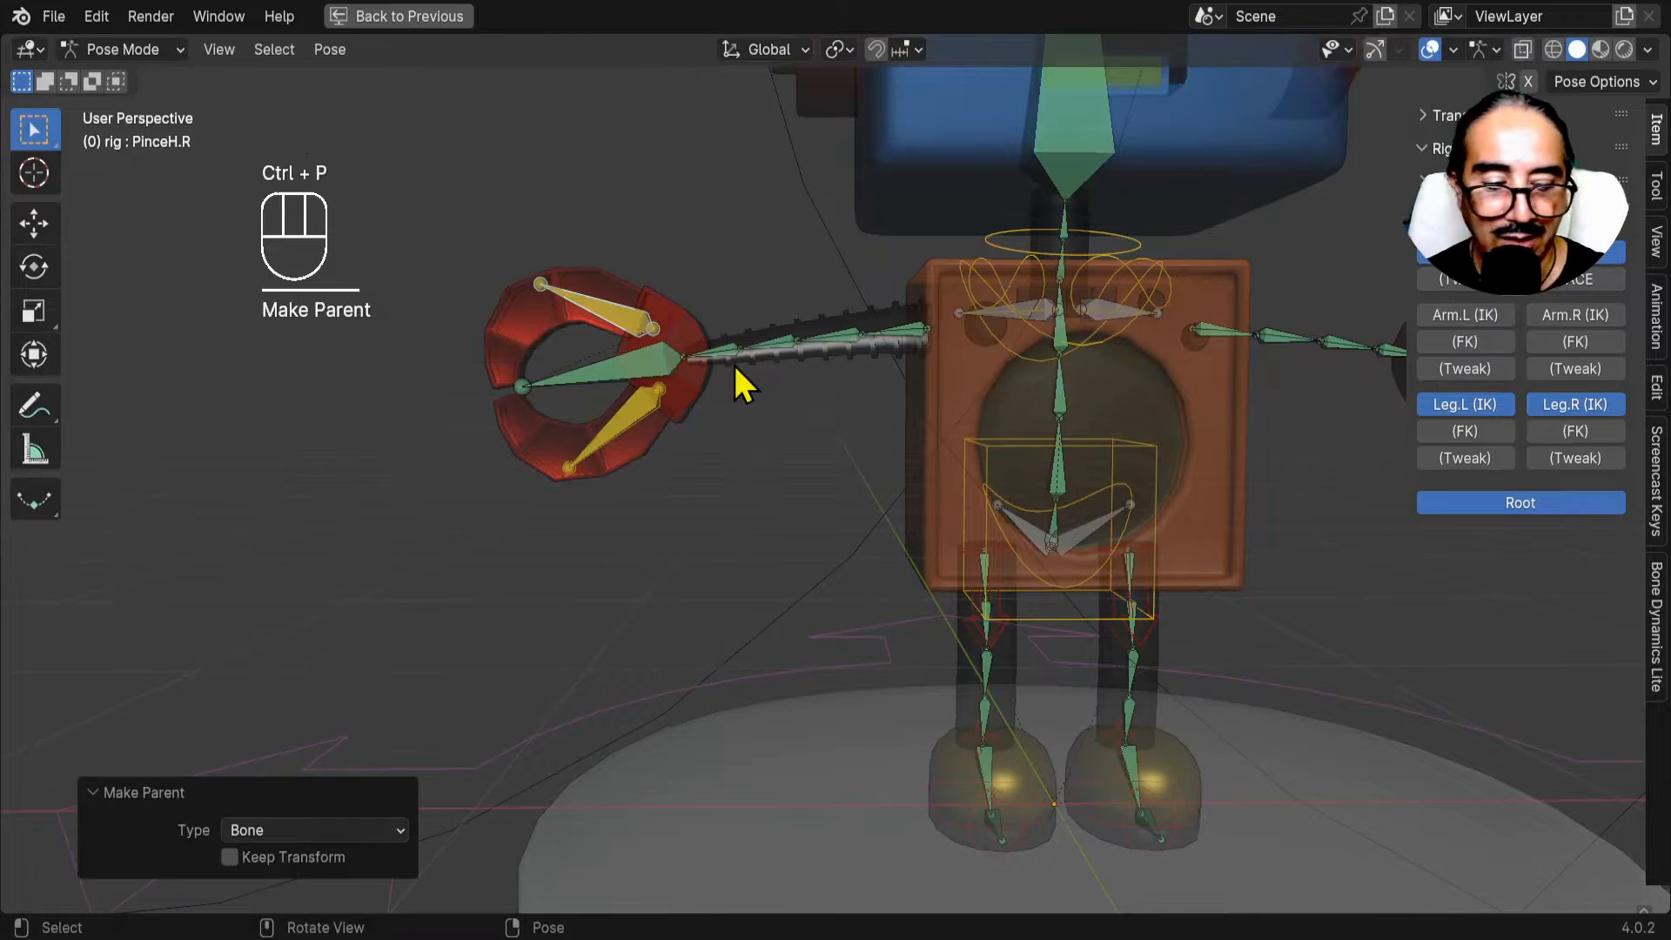
key(ctrl+Tab)
Parent the right hand's base mesh to the DEF-hand.R bone using the Bone type, ending in Object Mode.
shift+click(598, 360)
key(ctrl+Tab)
click(602, 366)
key(ctrl+p)
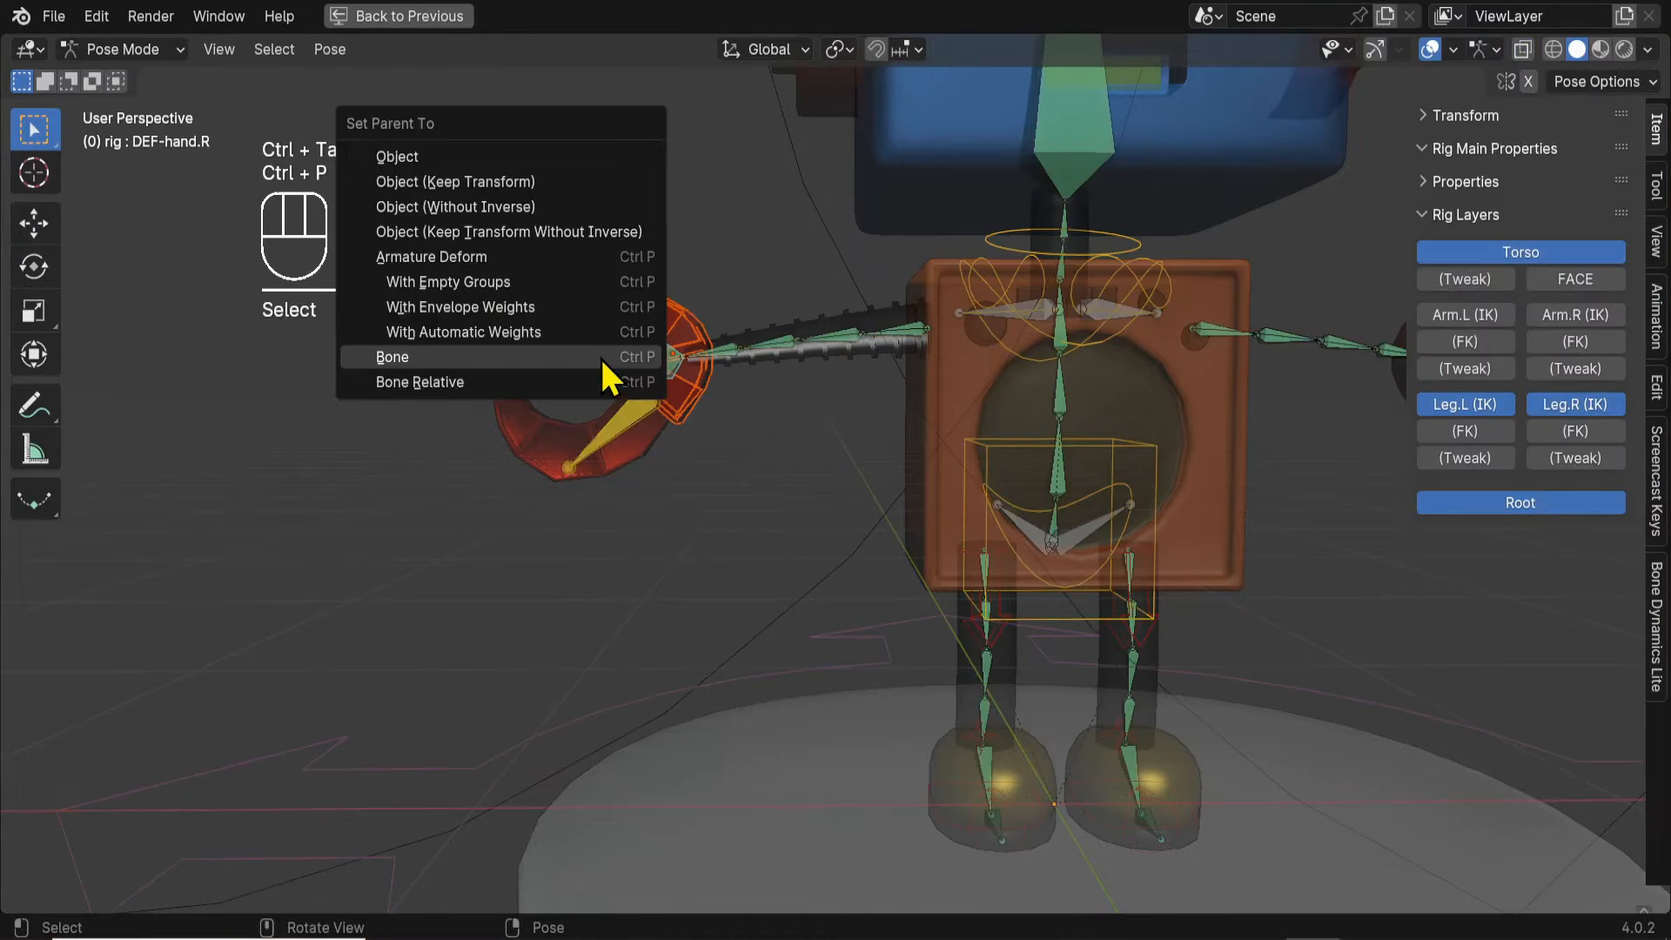
click(599, 357)
key(ctrl+Tab)
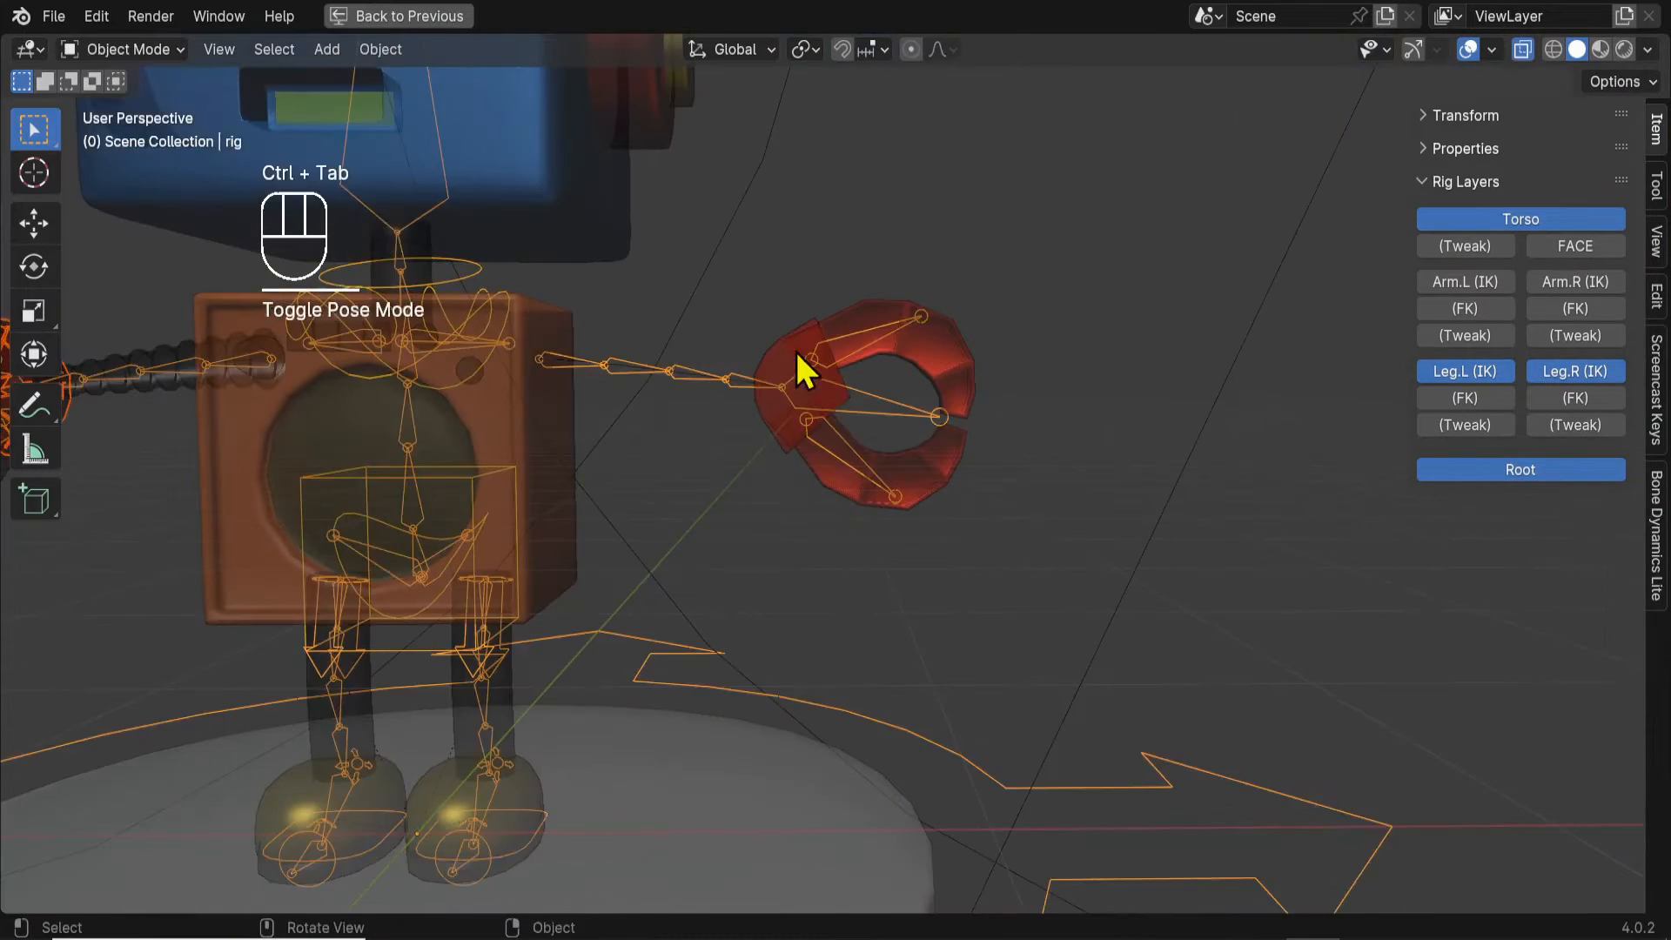
Parent the left hand's base mesh to the DEF-hand.L bone using the Bone type.
shift+click(896, 417)
key(ctrl+Tab)
click(884, 418)
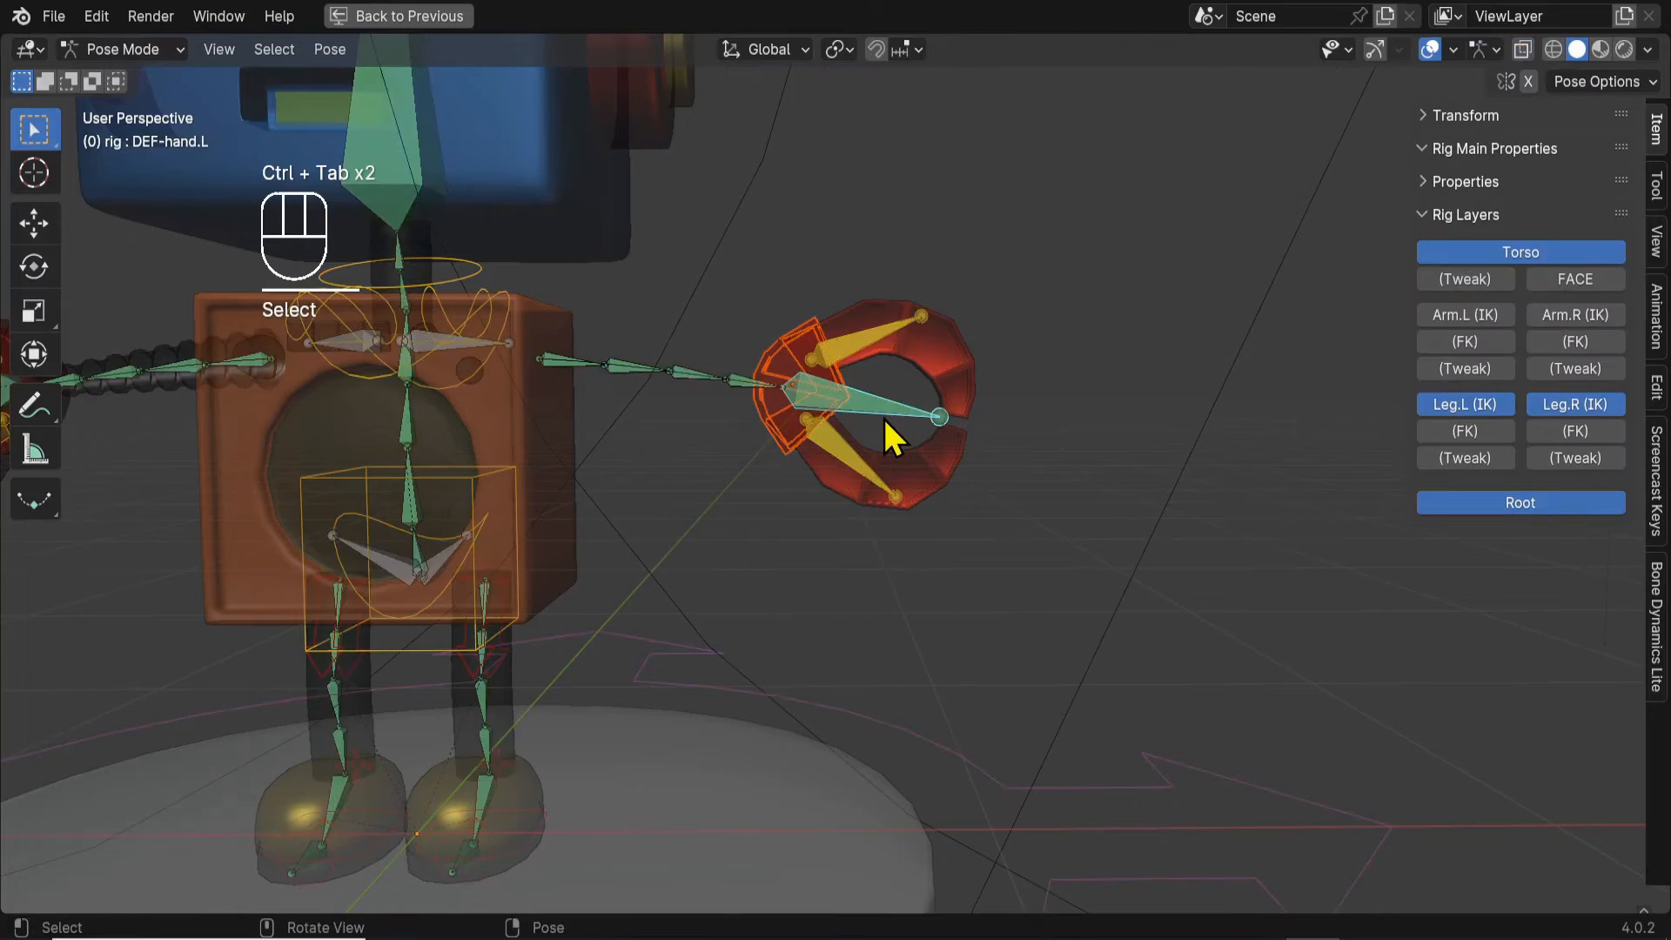
key(ctrl+p)
click(780, 417)
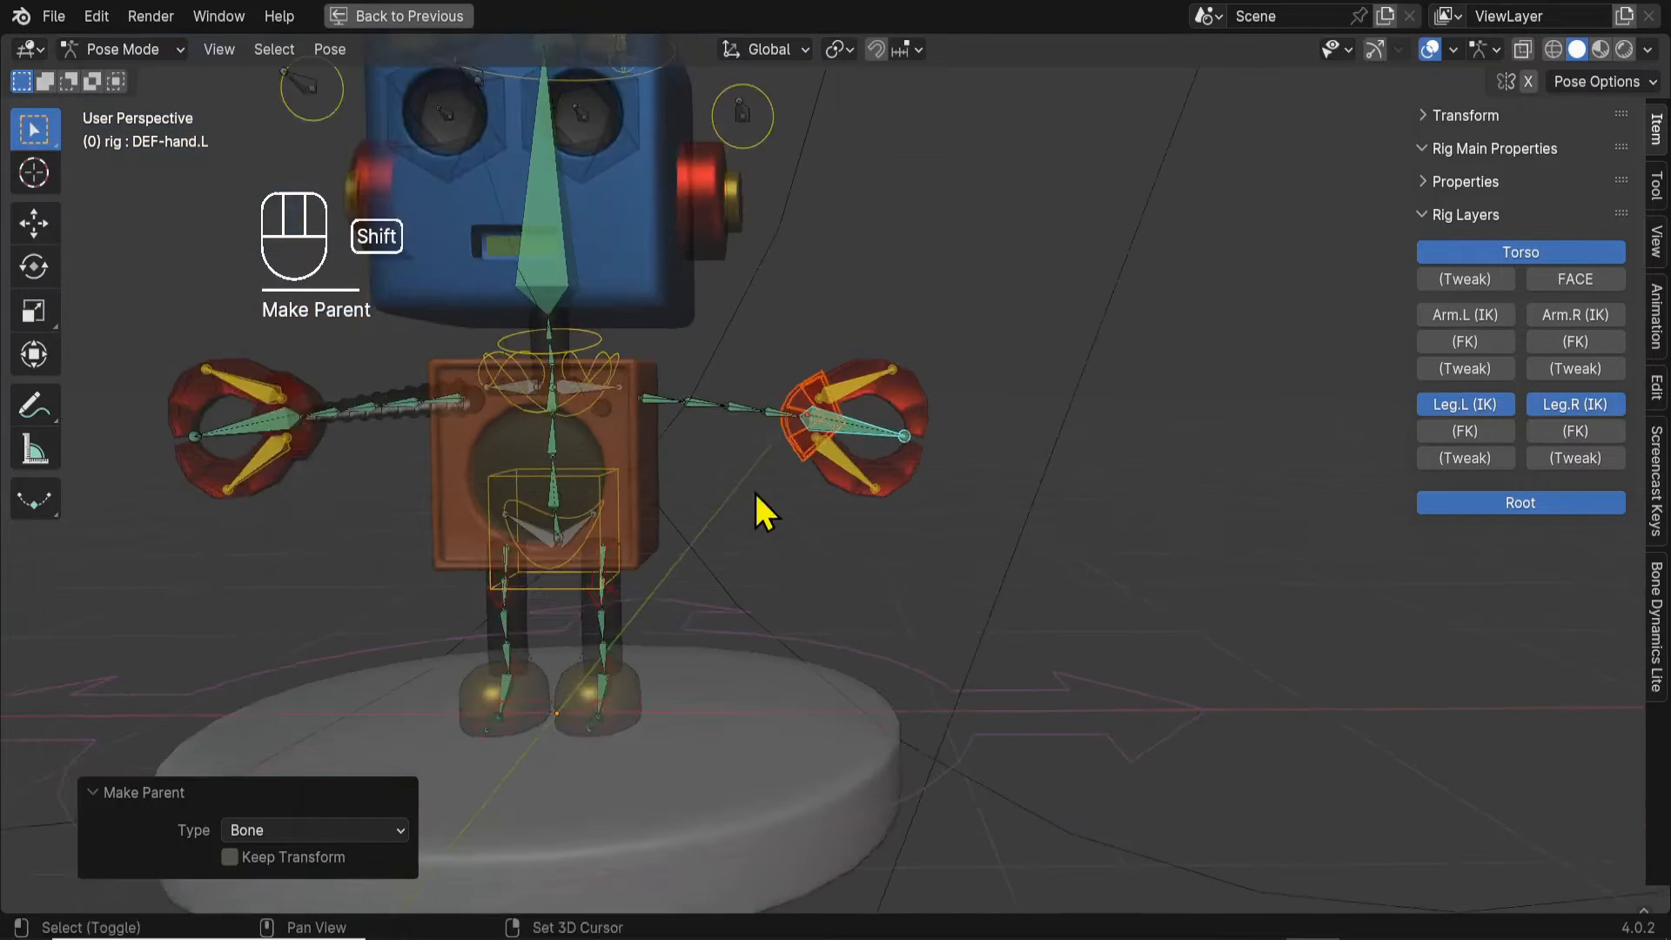
scroll(755, 522, up, 6)
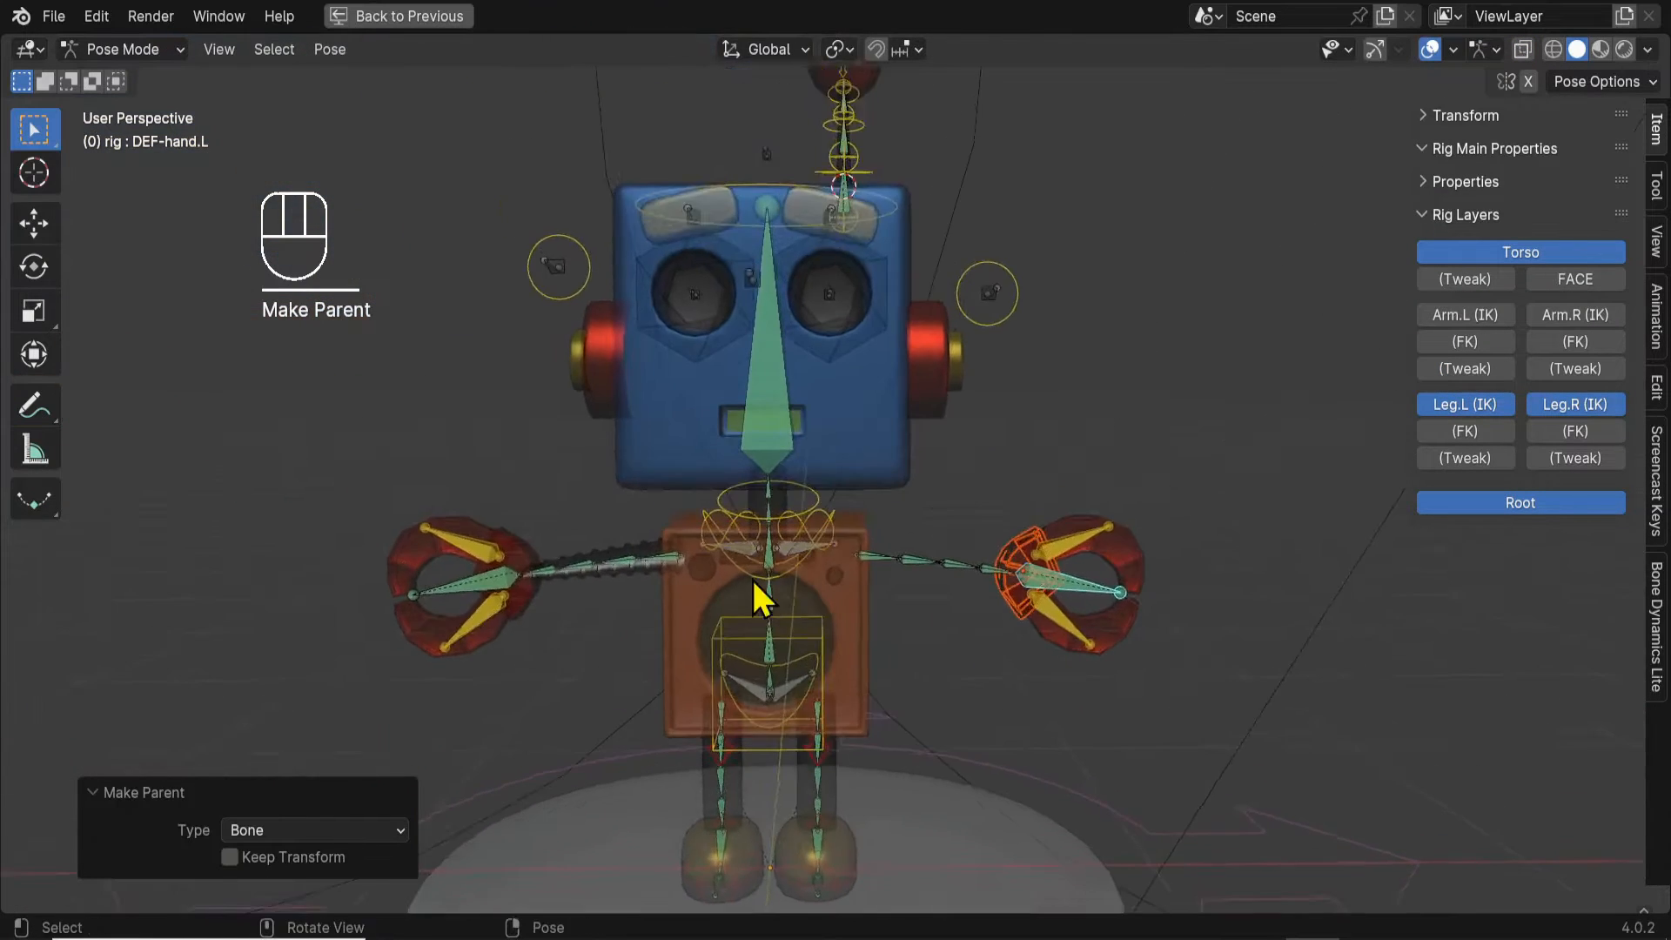
In Object Mode, parent the neck cylinder (Cylinder.004) to the rig With Automatic Weights.
key(ctrl+Tab)
click(714, 534)
click(707, 542)
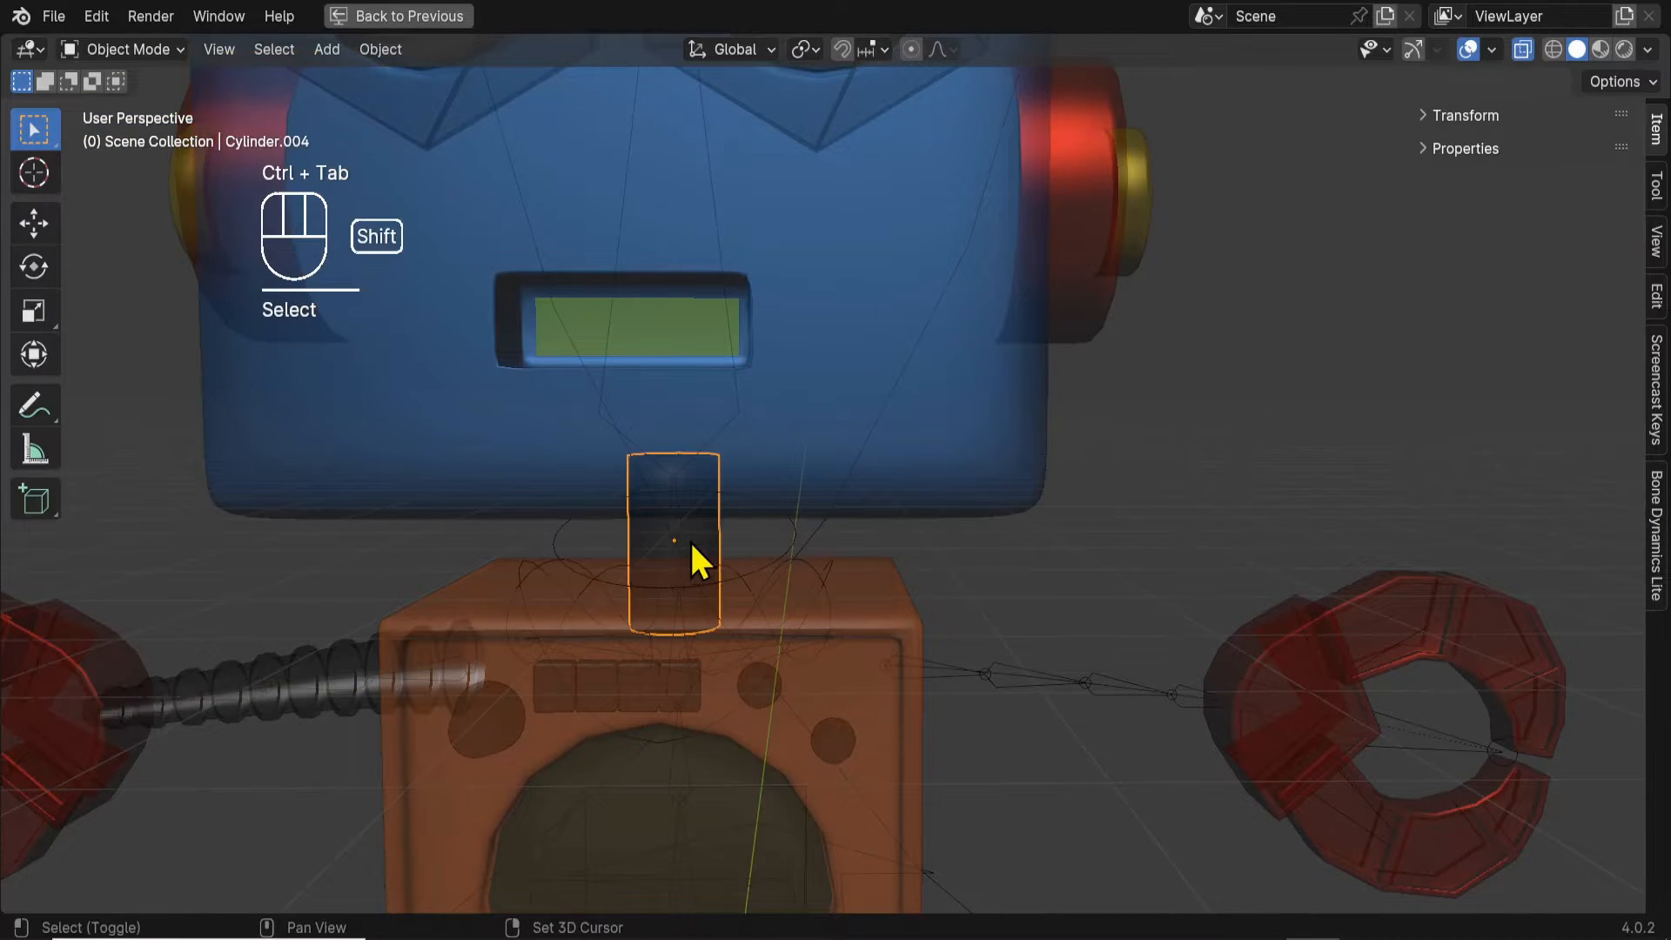
shift+click(675, 534)
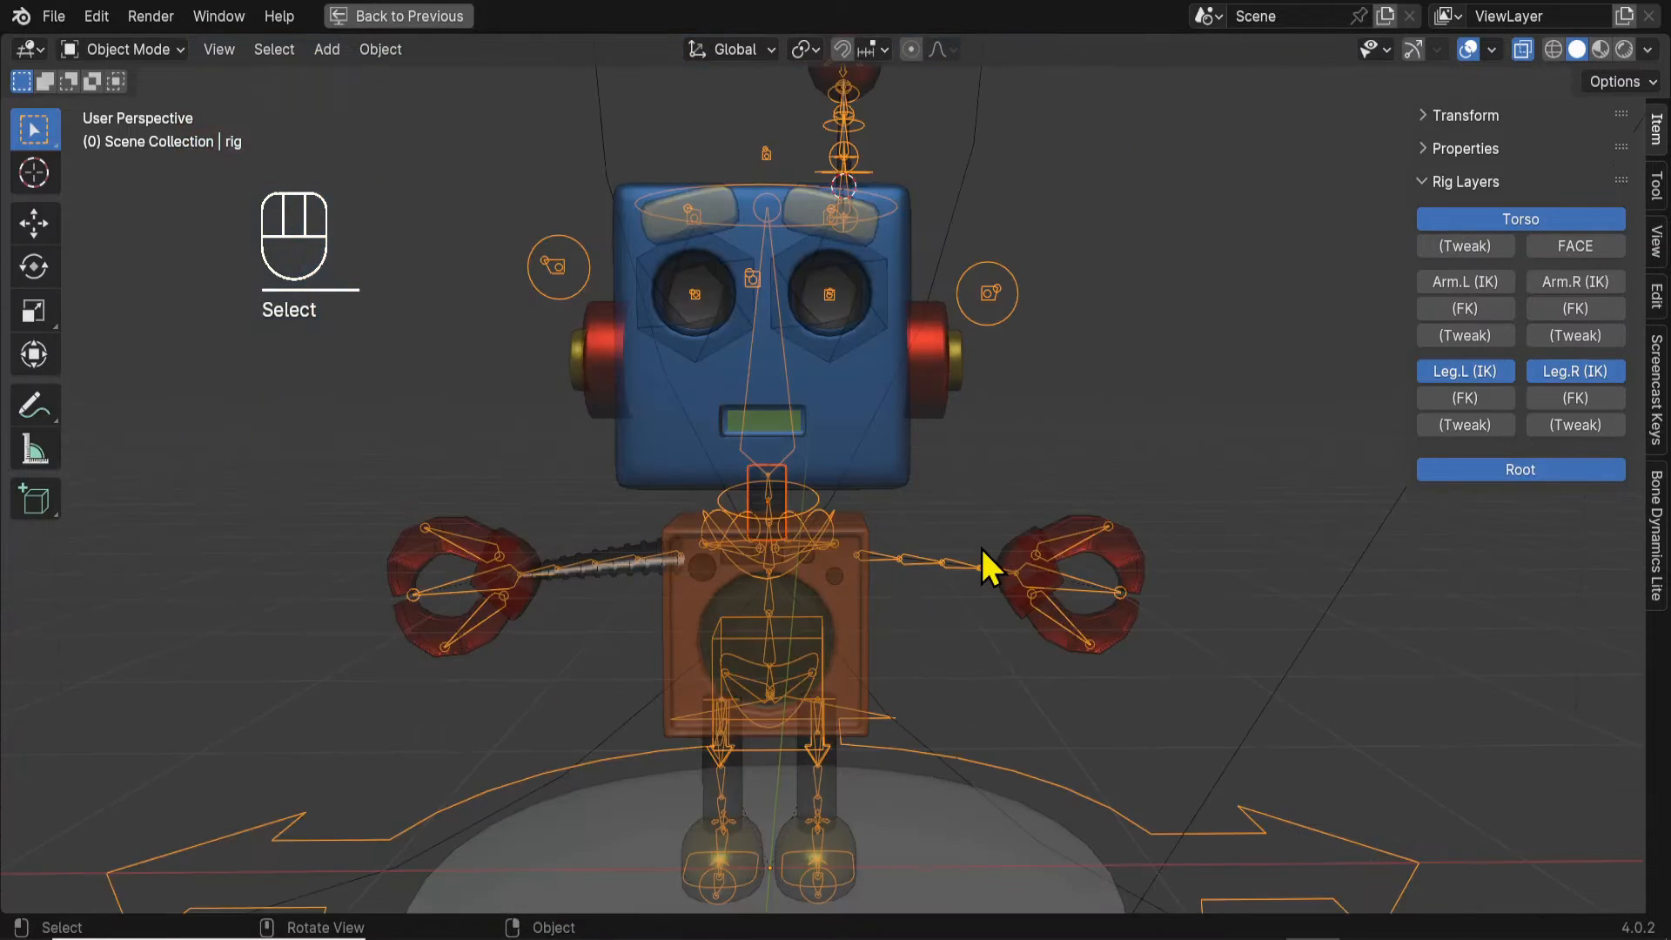
key(ctrl+Tab)
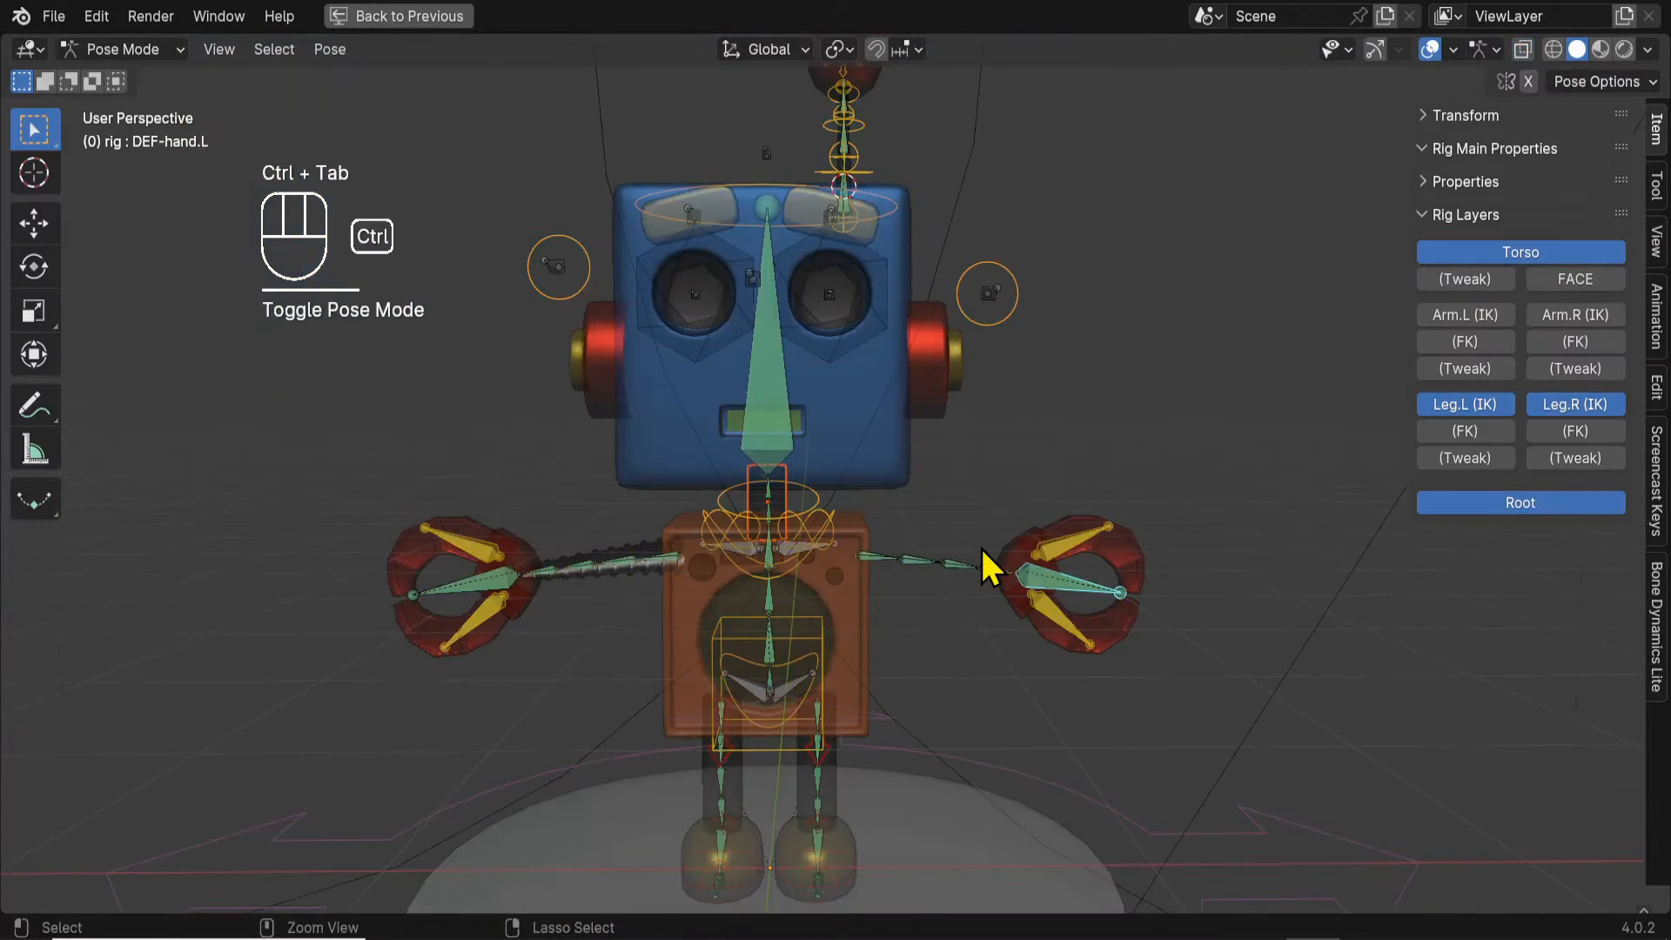
key(ctrl+Tab)
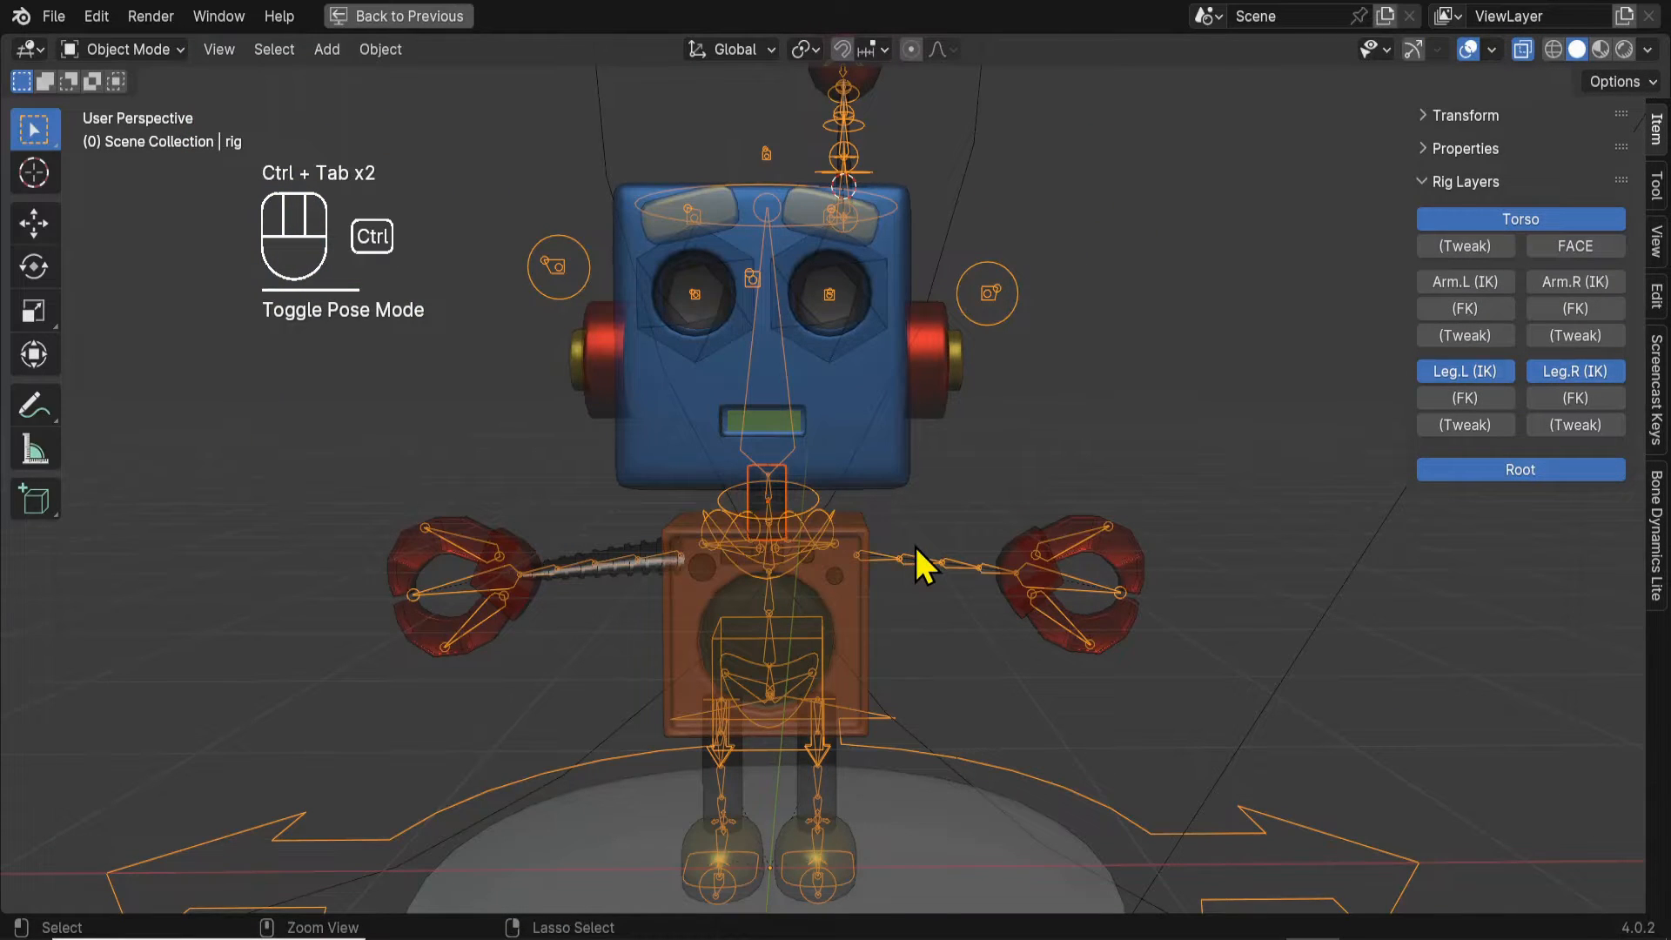
key(ctrl+p)
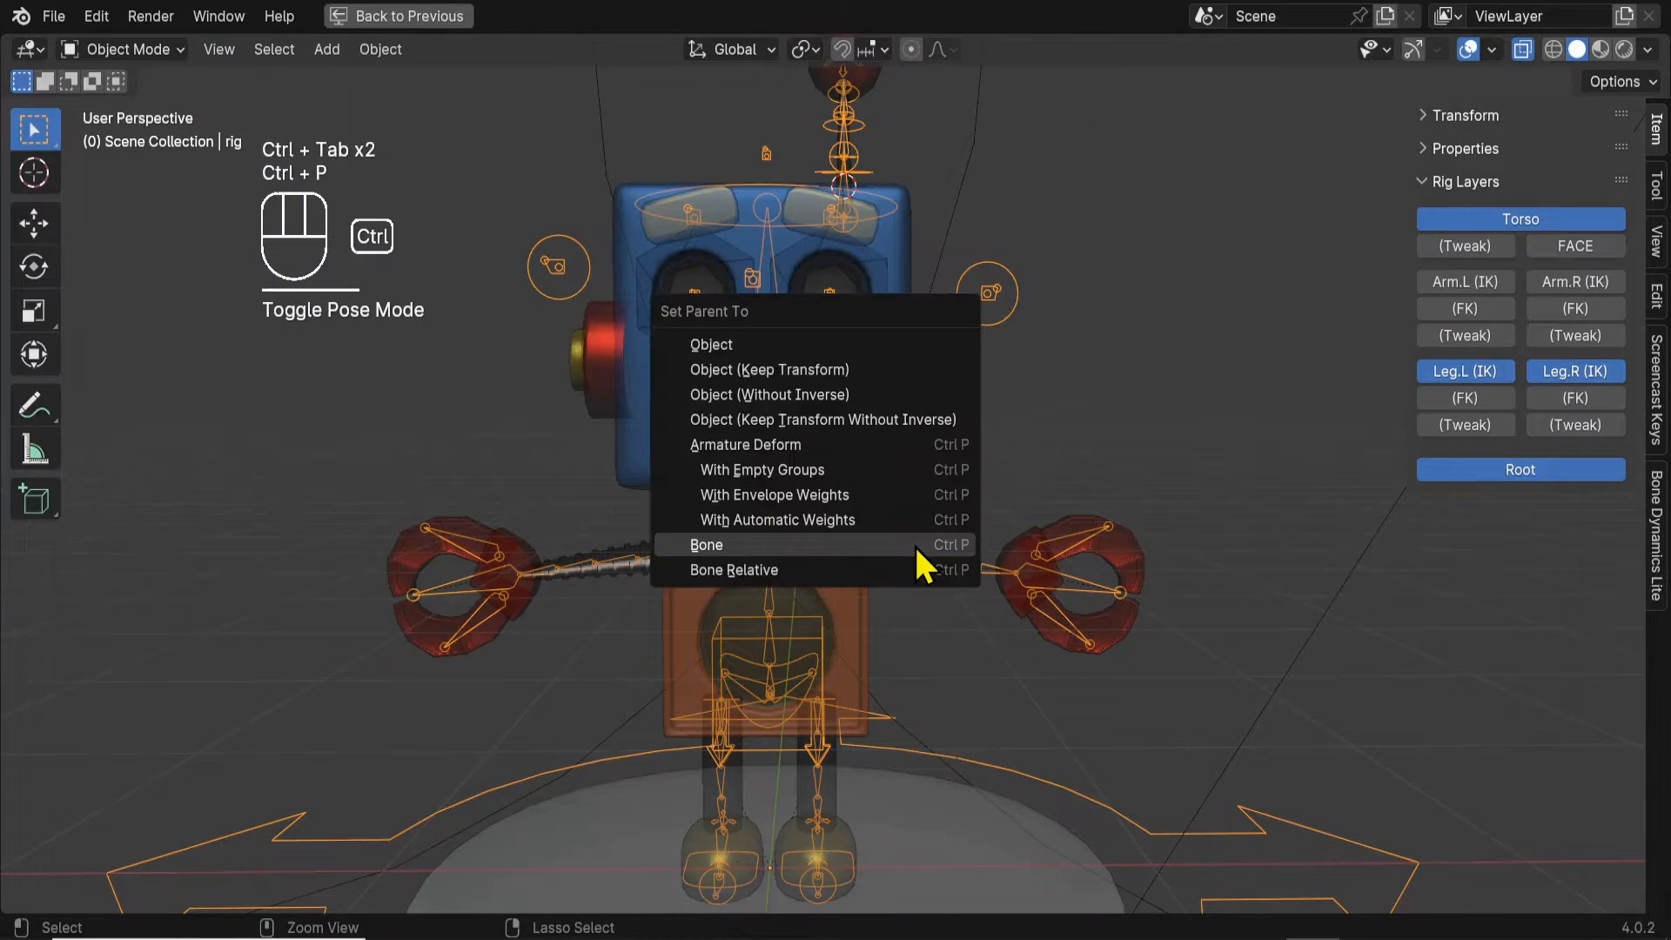
click(836, 520)
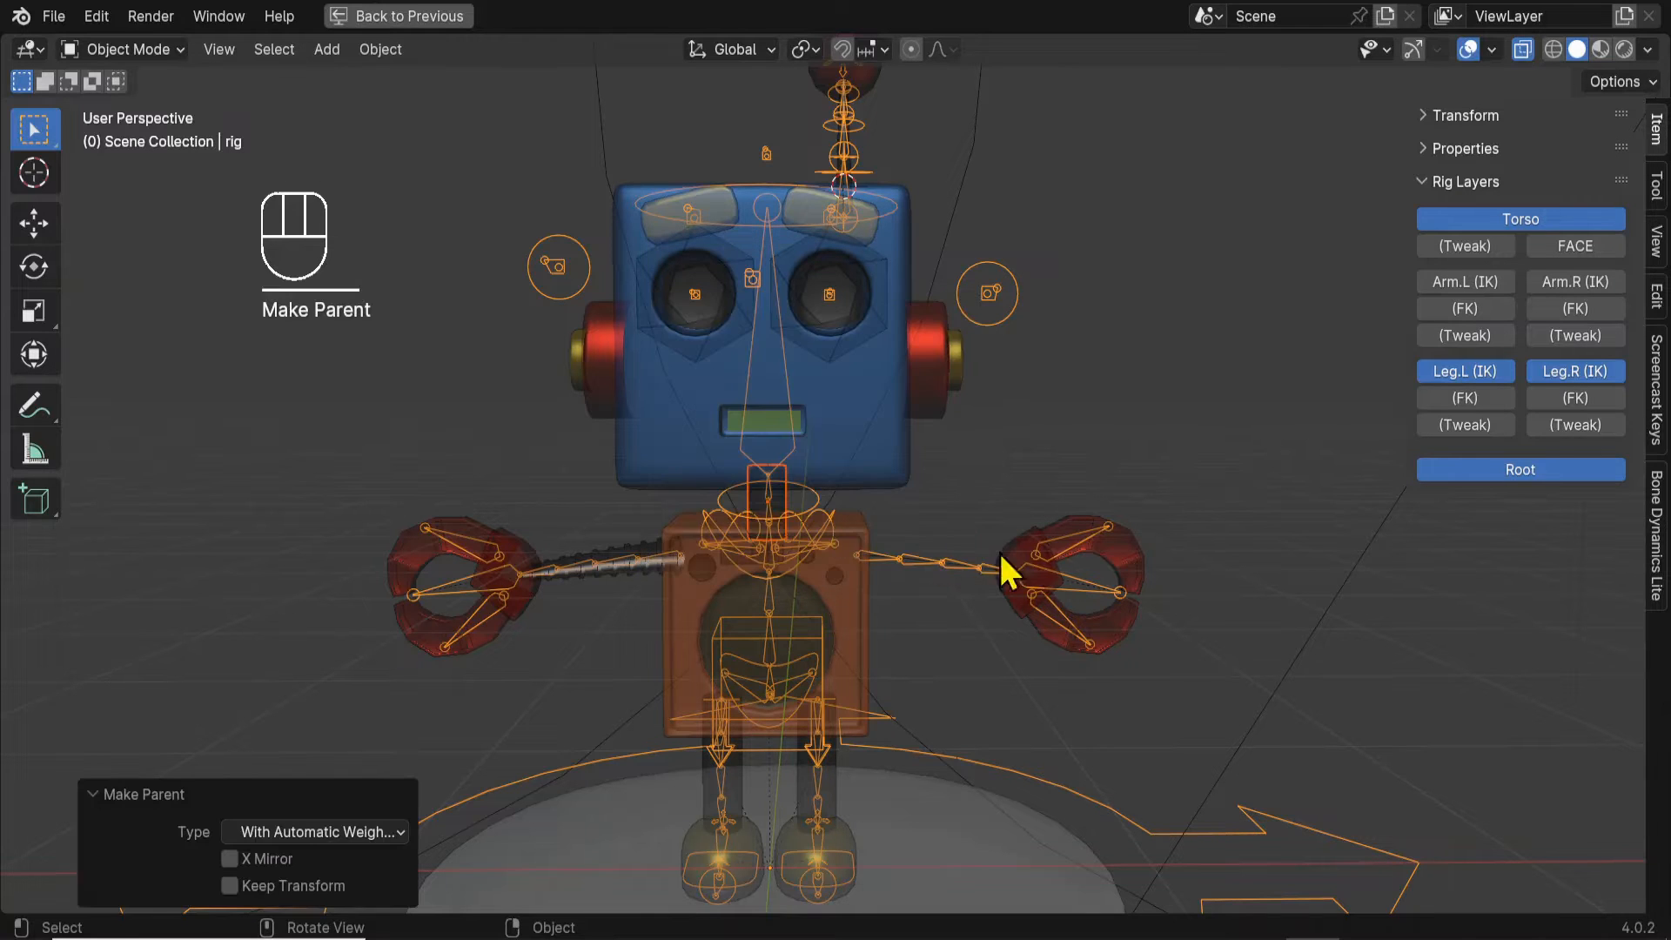
Parent the head (tete) to the DEF-spine.006 bone using the Bone type.
middle_drag(1007, 572, 880, 462)
click(866, 441)
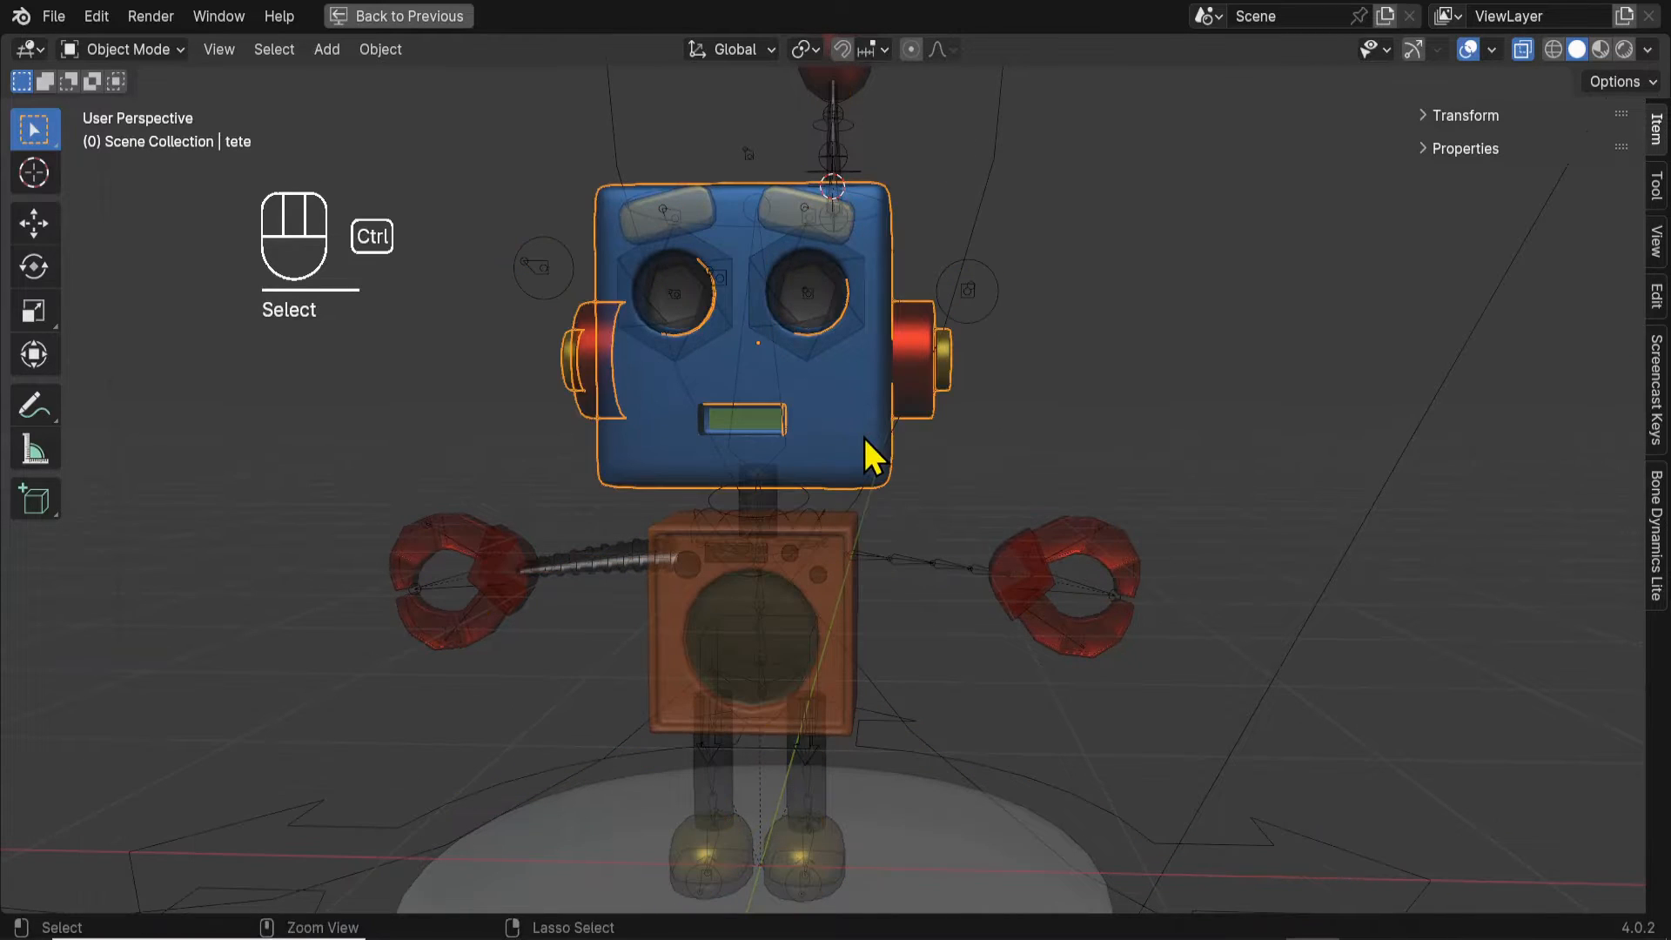
key(shift)
shift+middle_drag(837, 739, 362, 716)
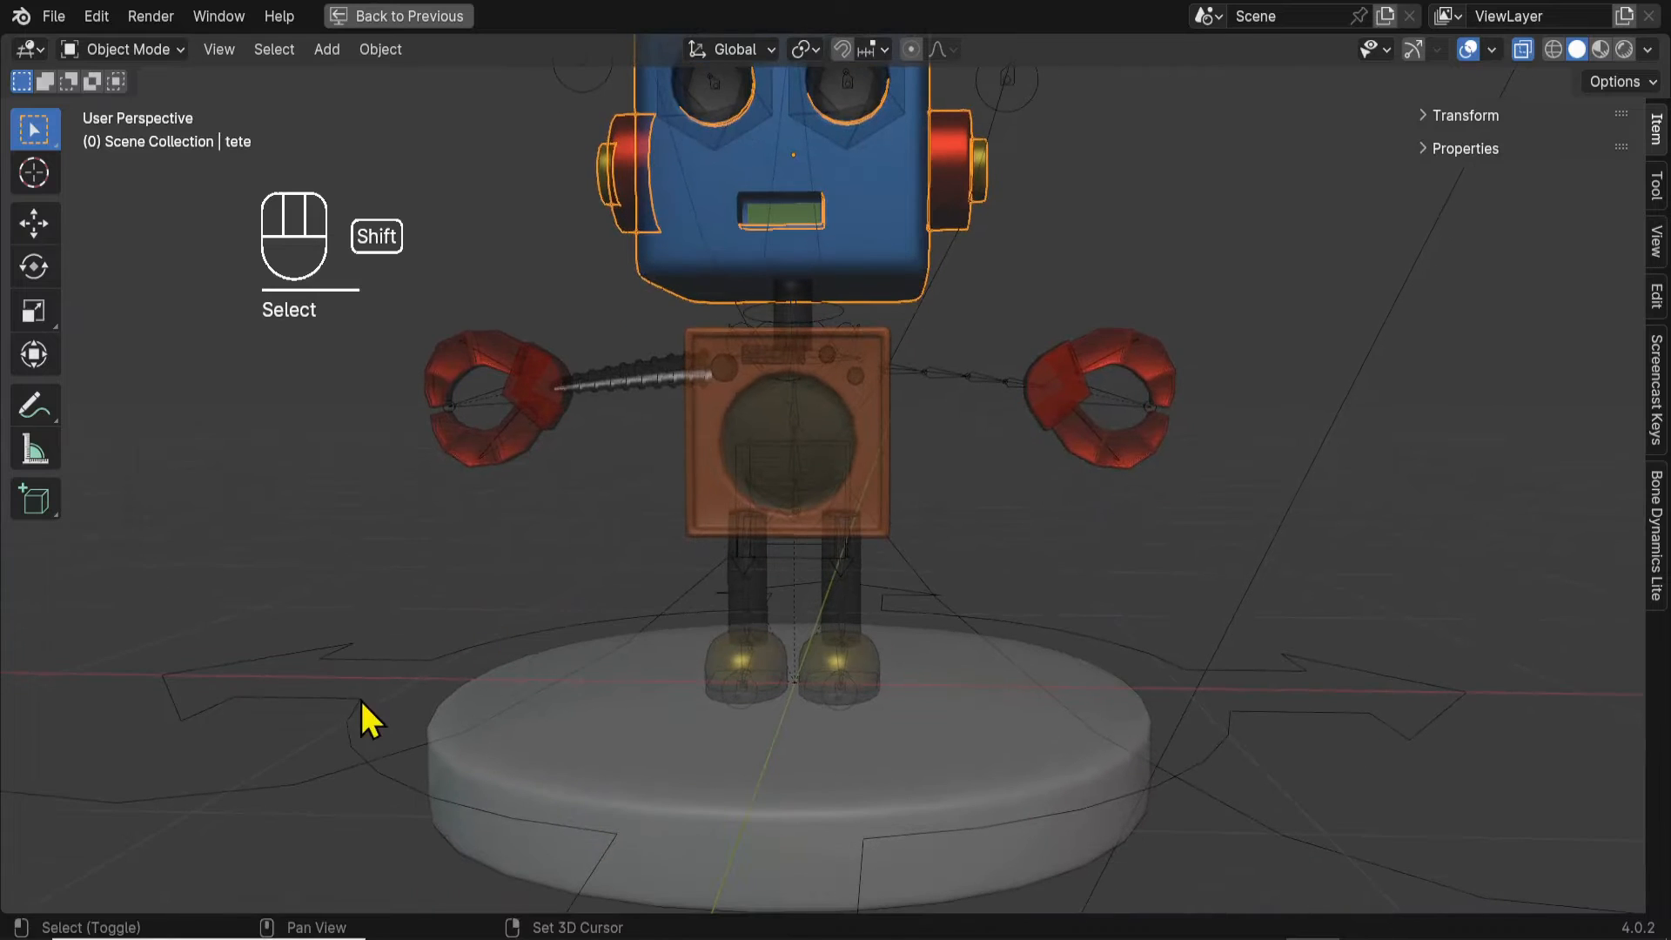
shift+click(326, 684)
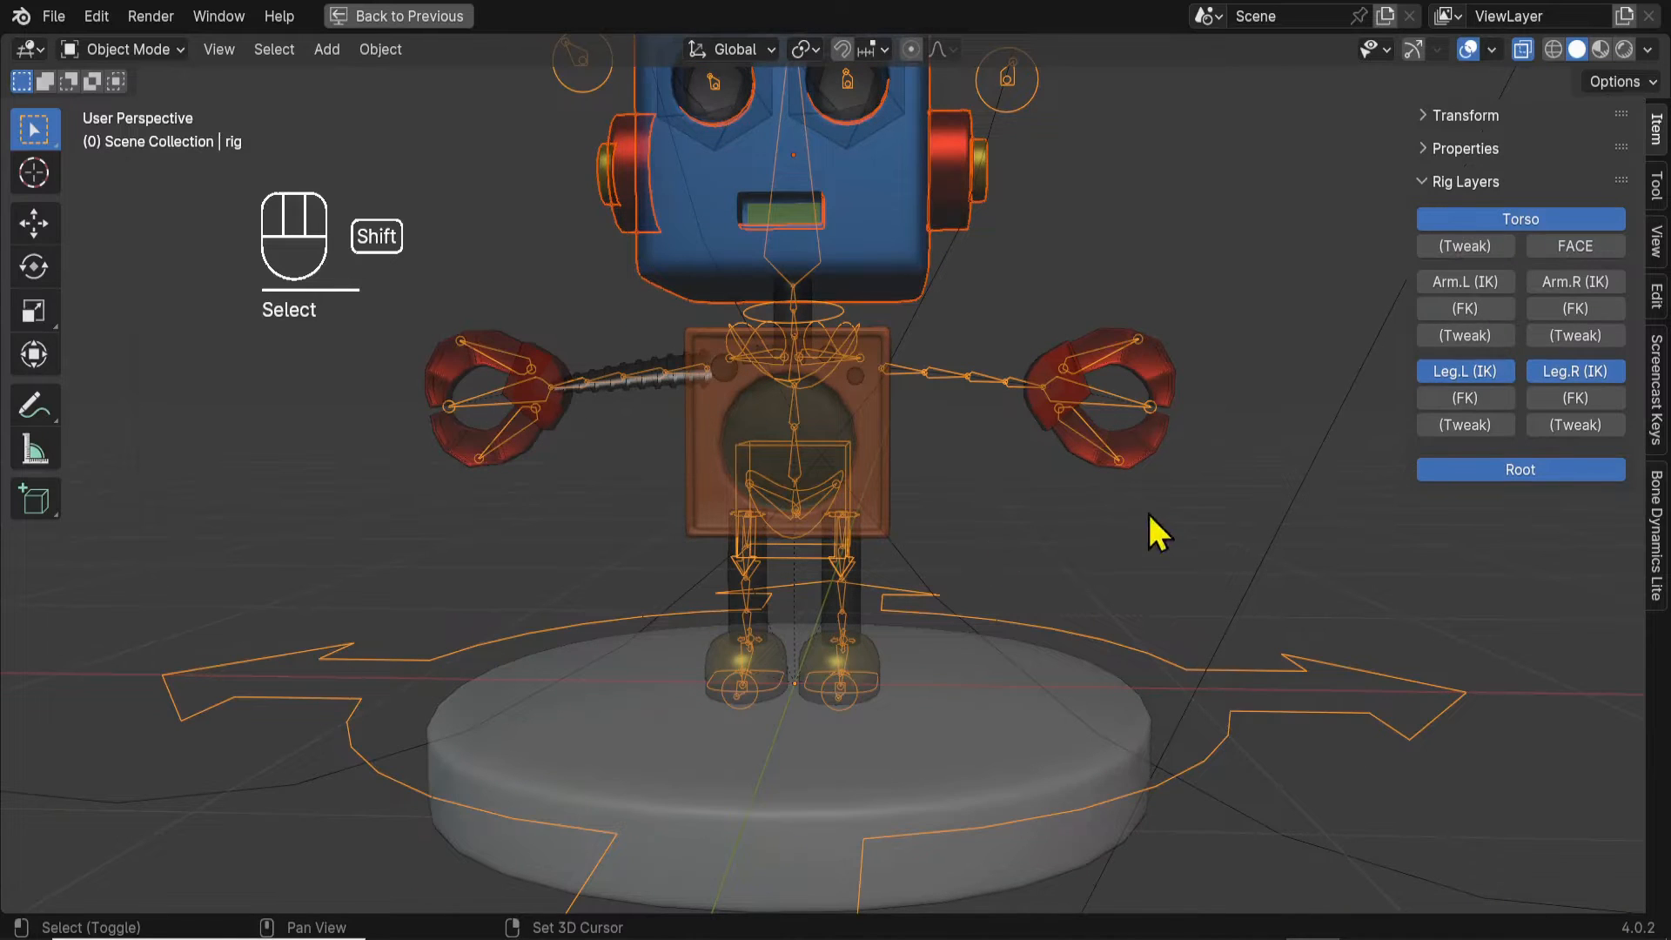
shift+click(419, 658)
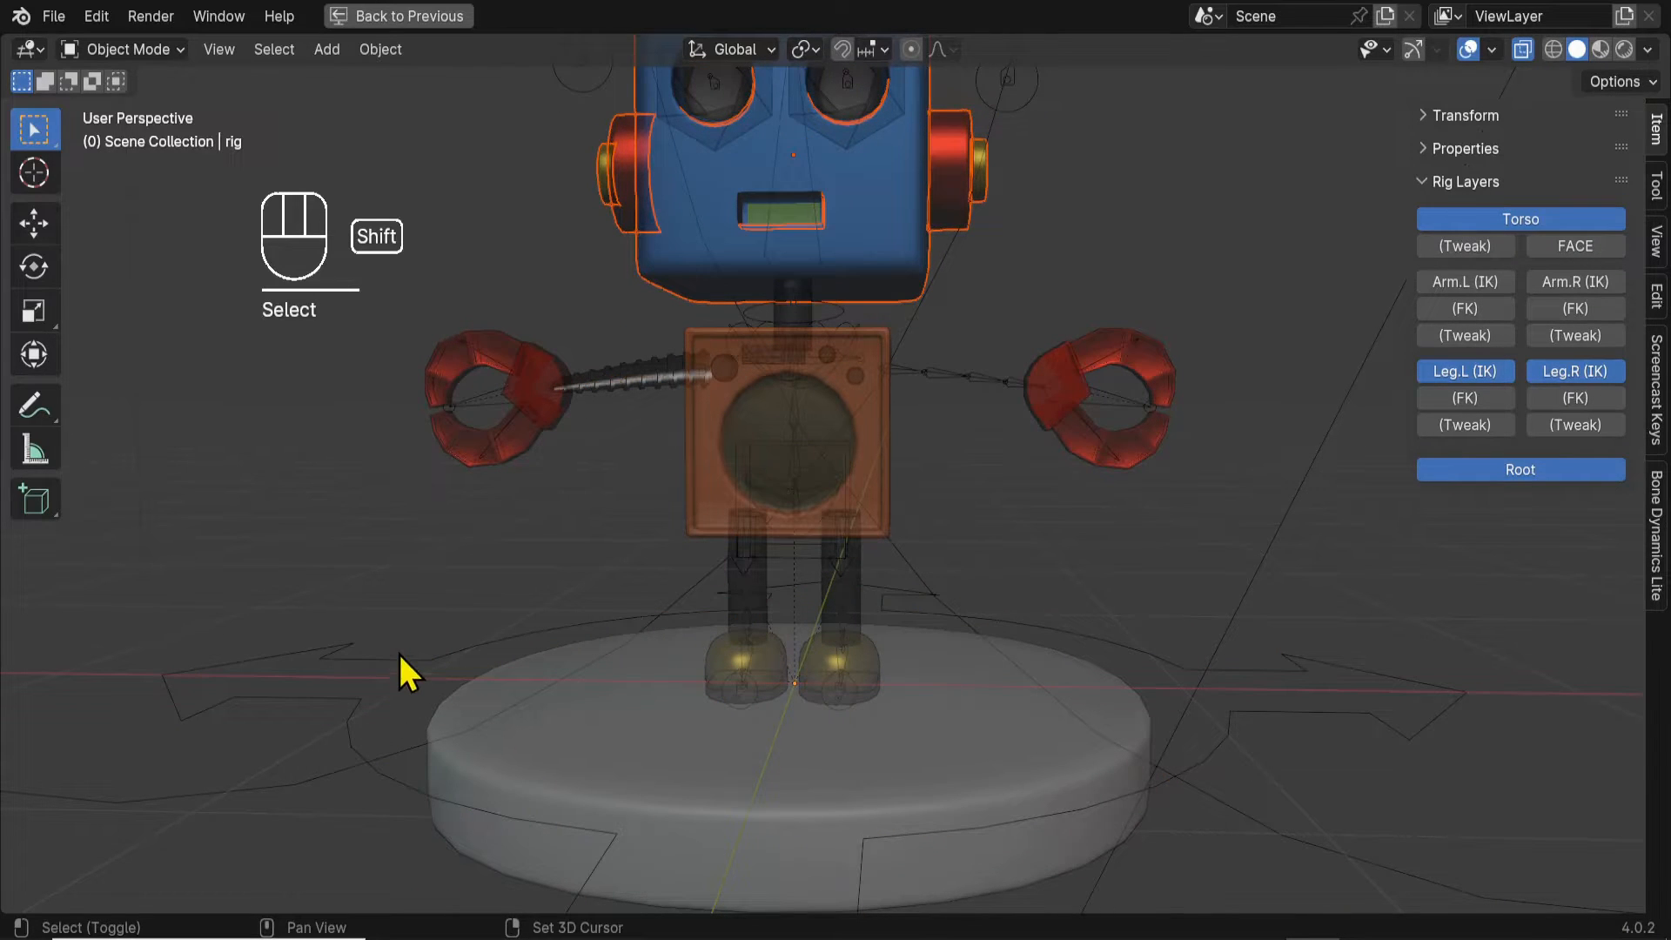
shift+click(398, 651)
shift+middle_drag(758, 610, 735, 631)
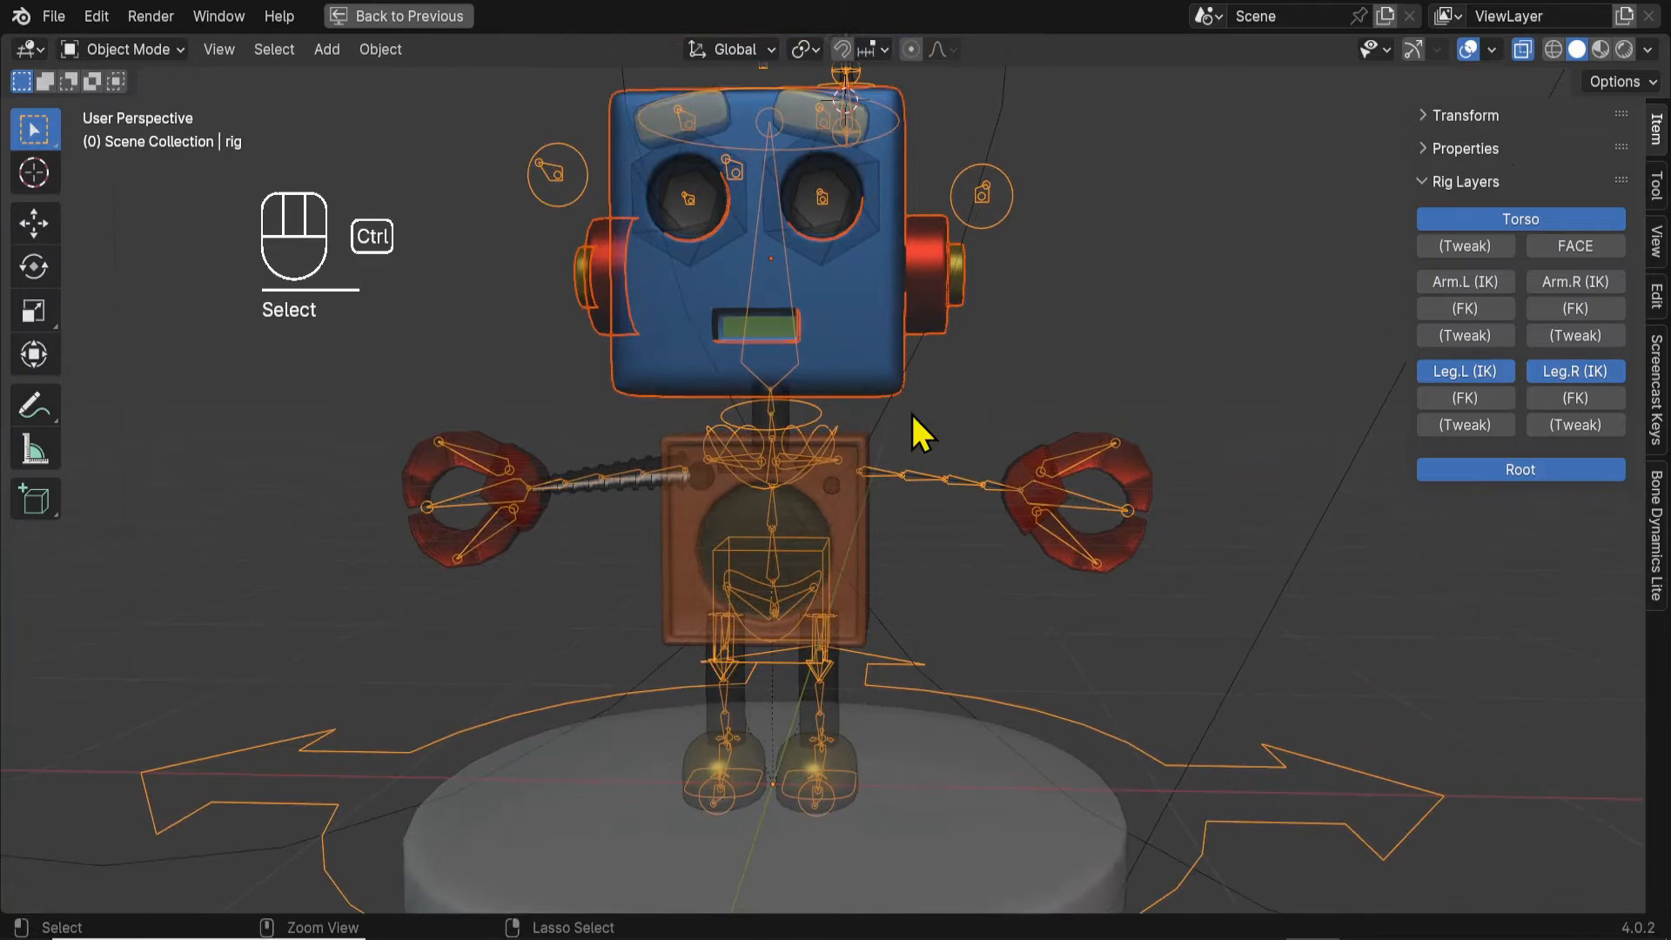
key(ctrl+Tab)
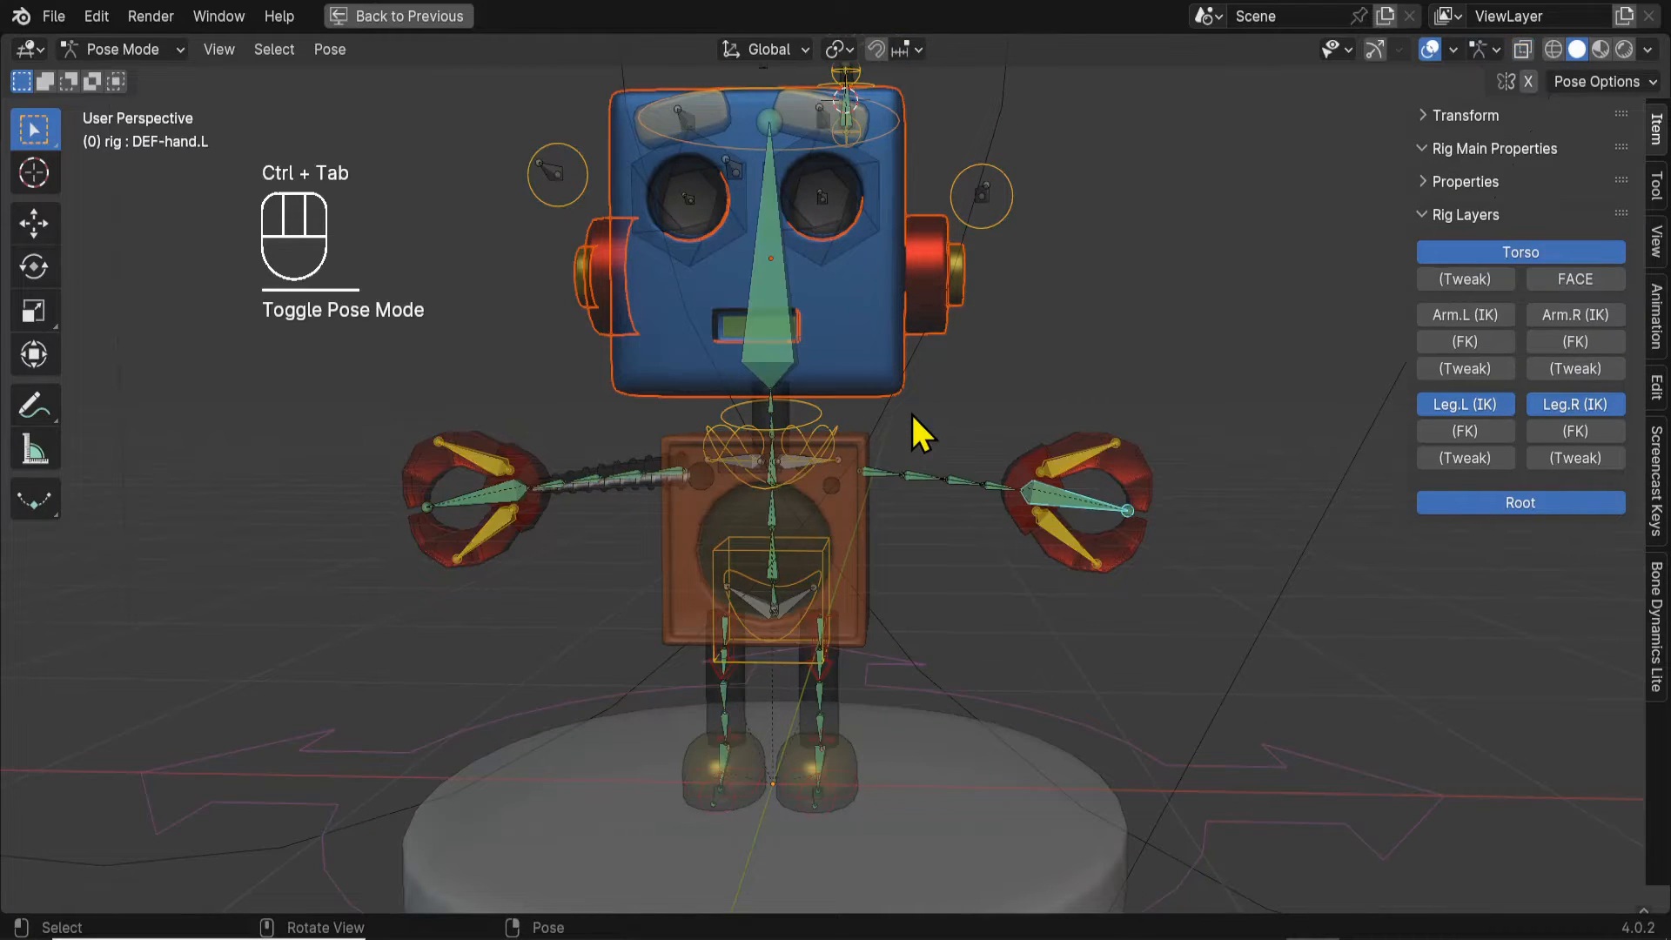
click(764, 336)
key(ctrl+p)
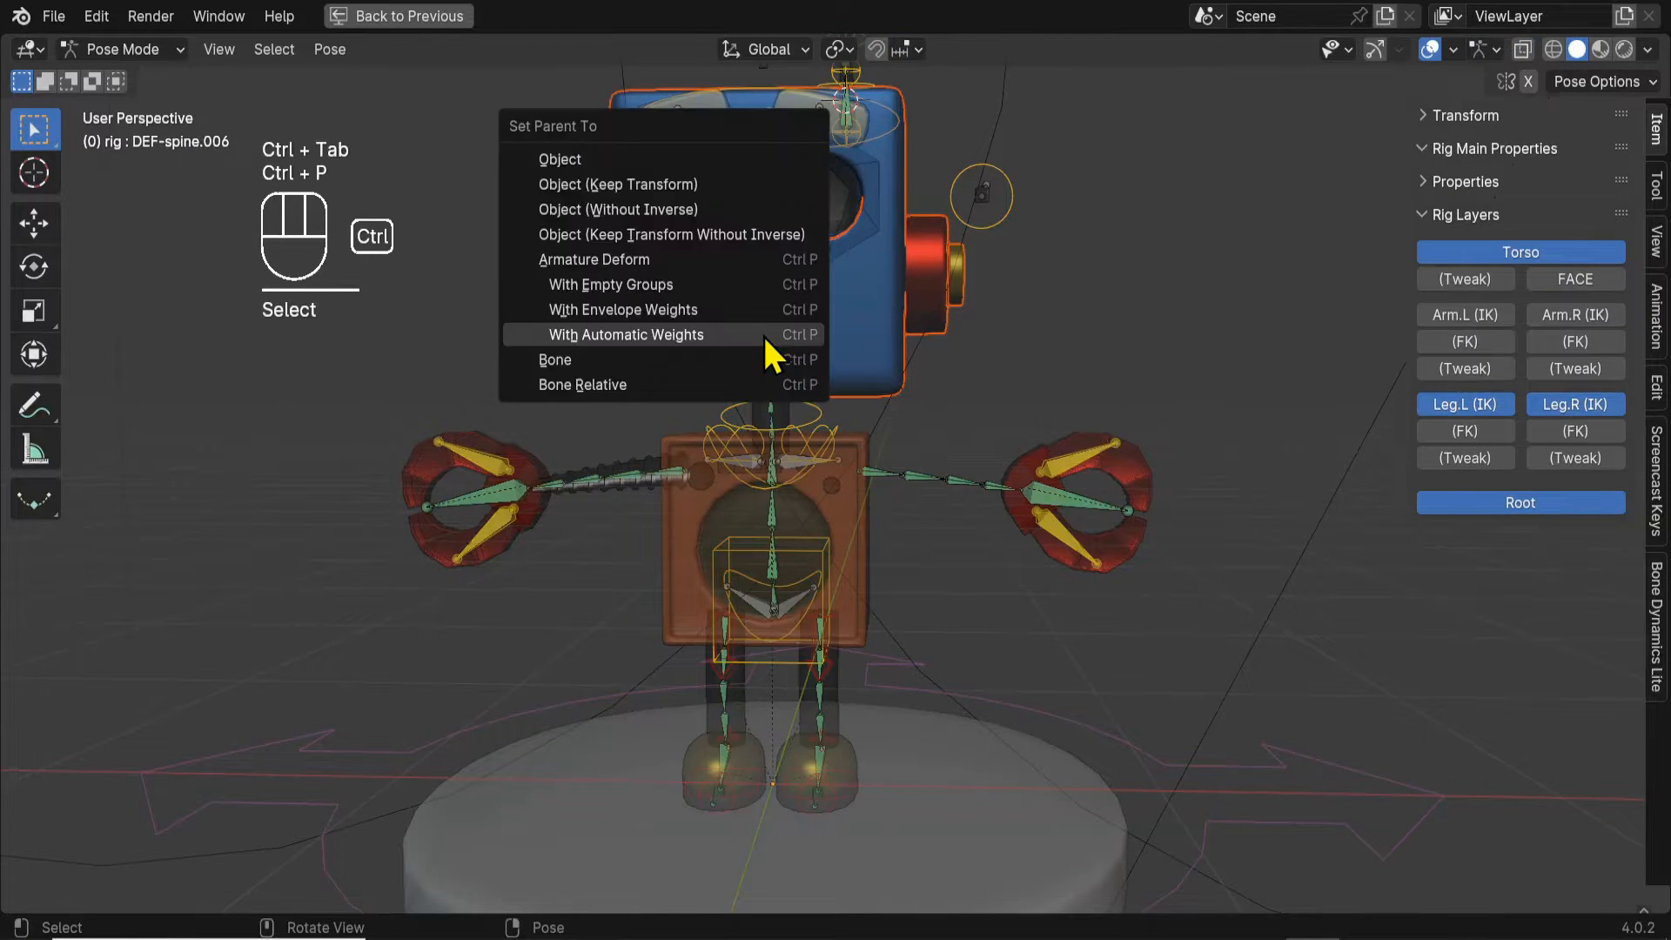
click(561, 375)
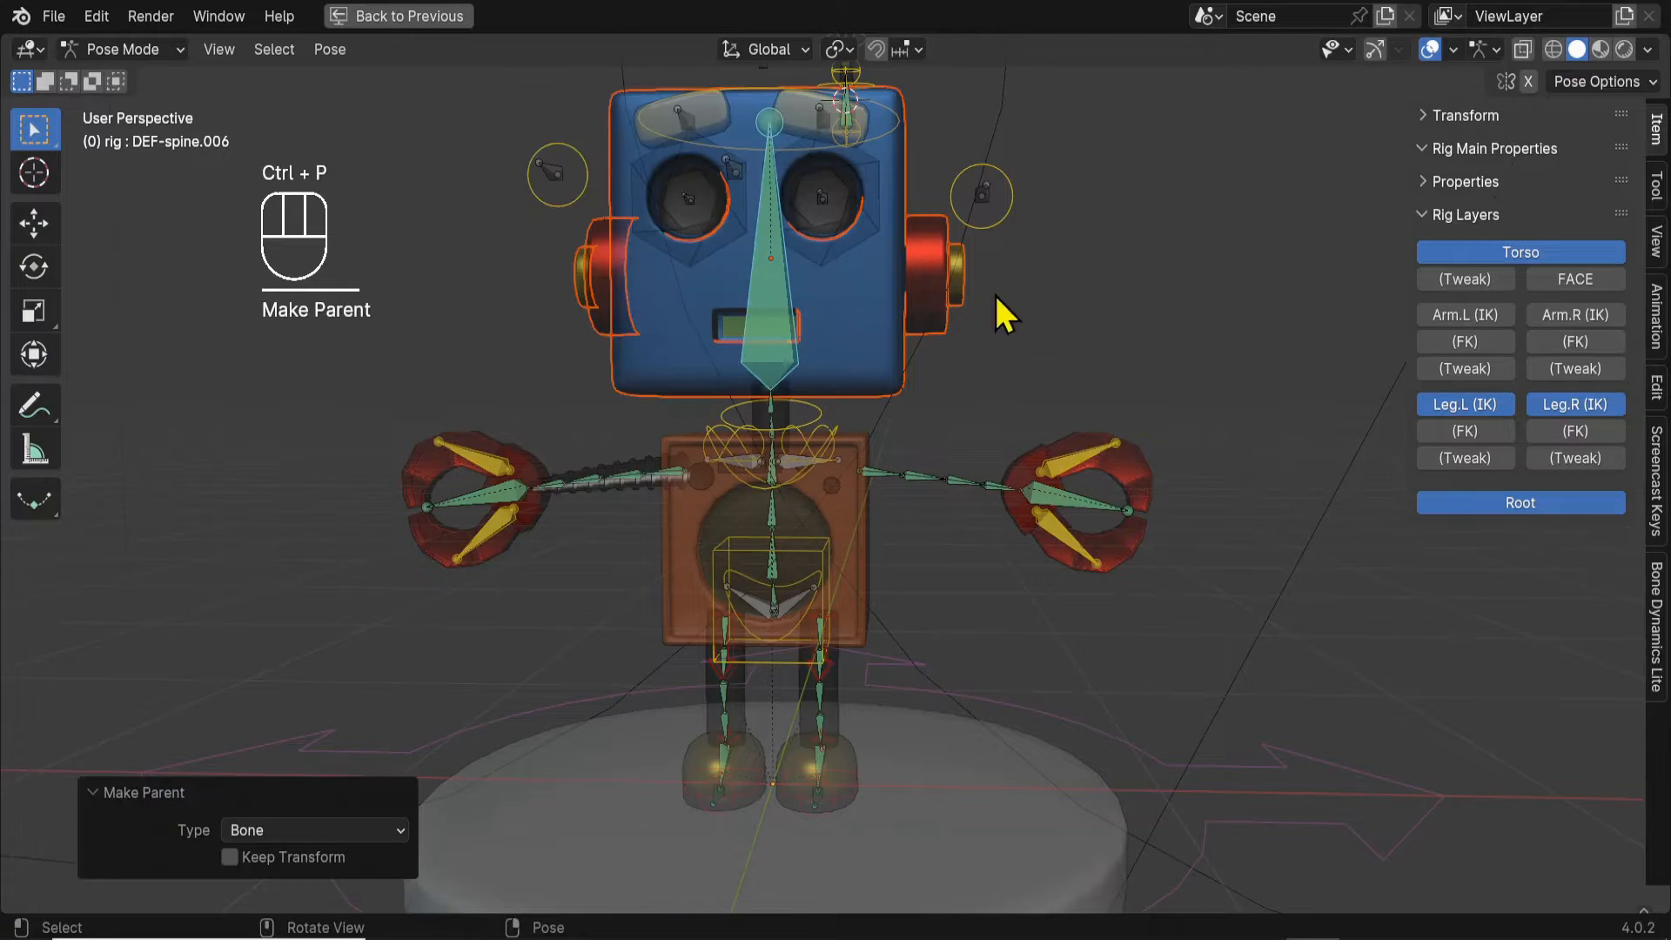
Parent the robot's right eyebrow to the DEF-breast.R.001 bone, ending in Object Mode.
scroll(996, 475, down, 2)
scroll(696, 331, up, 2)
click(738, 411)
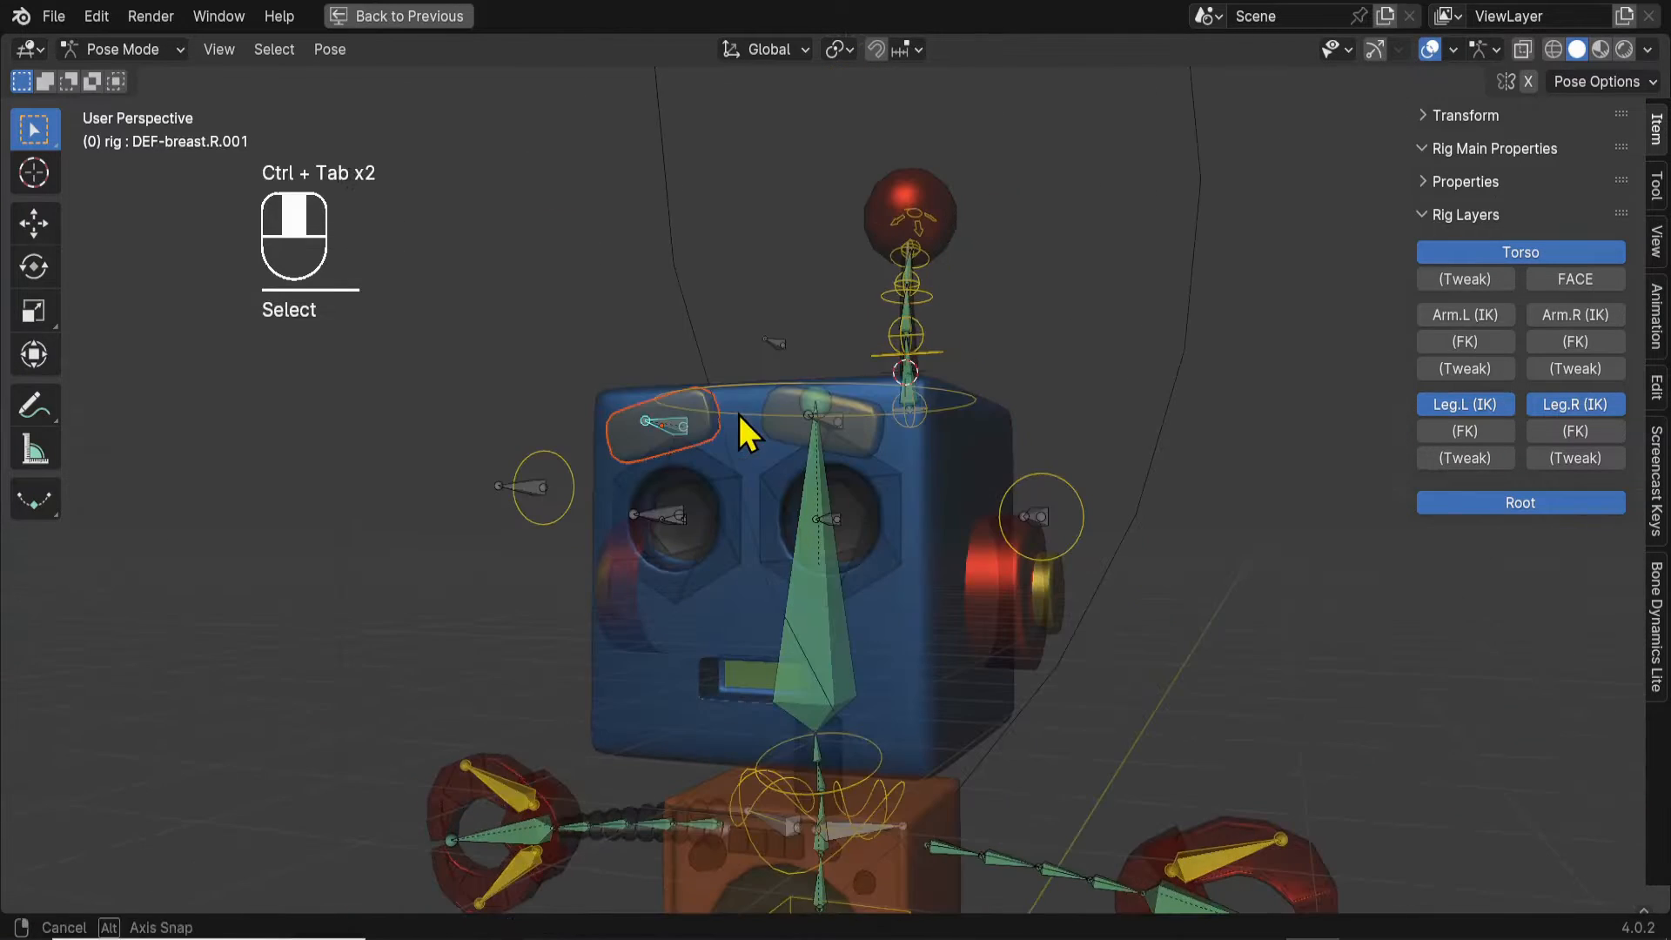
key(ctrl+p)
click(738, 411)
key(ctrl+Tab)
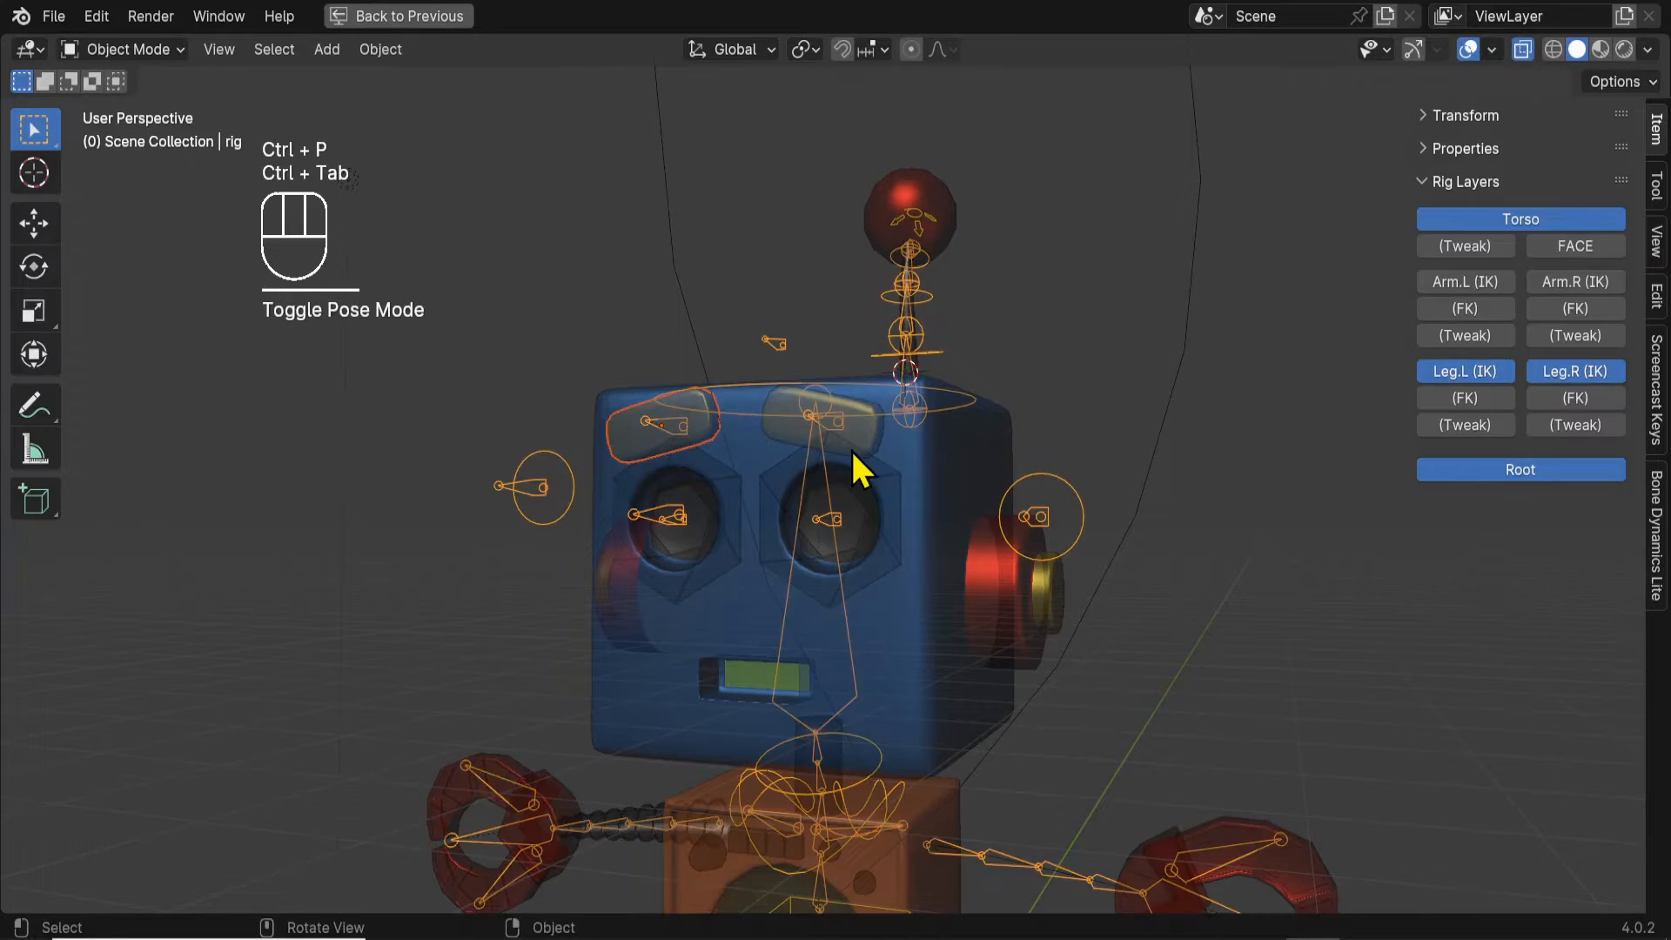
Parent the robot's left eyebrow to its matching eyebrow bone in the rig.
click(850, 446)
middle_drag(849, 446, 818, 383)
shift+click(713, 250)
key(ctrl+Tab)
shift+click(749, 284)
middle_drag(749, 284, 818, 384)
key(ctrl+p)
click(818, 384)
Select Sphere-antenne with the rig's DEF-tail.002 bone in Pose Mode, and hide the Torso, Leg.L (IK) and Leg.R (IK) rig layers.
click(712, 265)
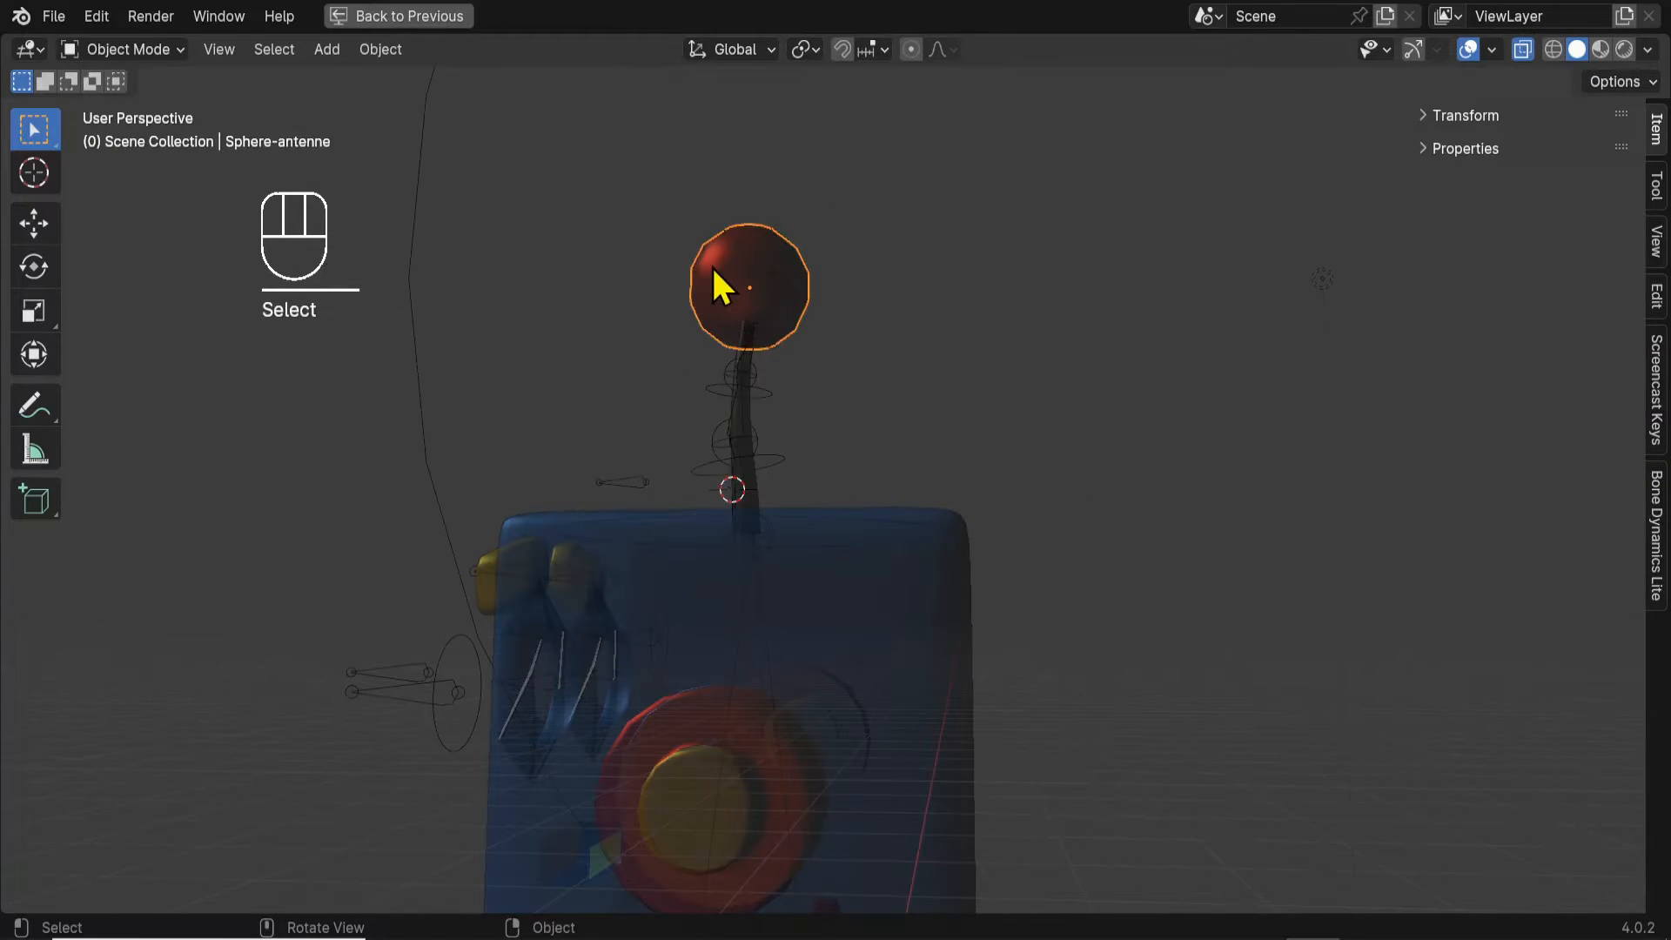
shift+click(708, 390)
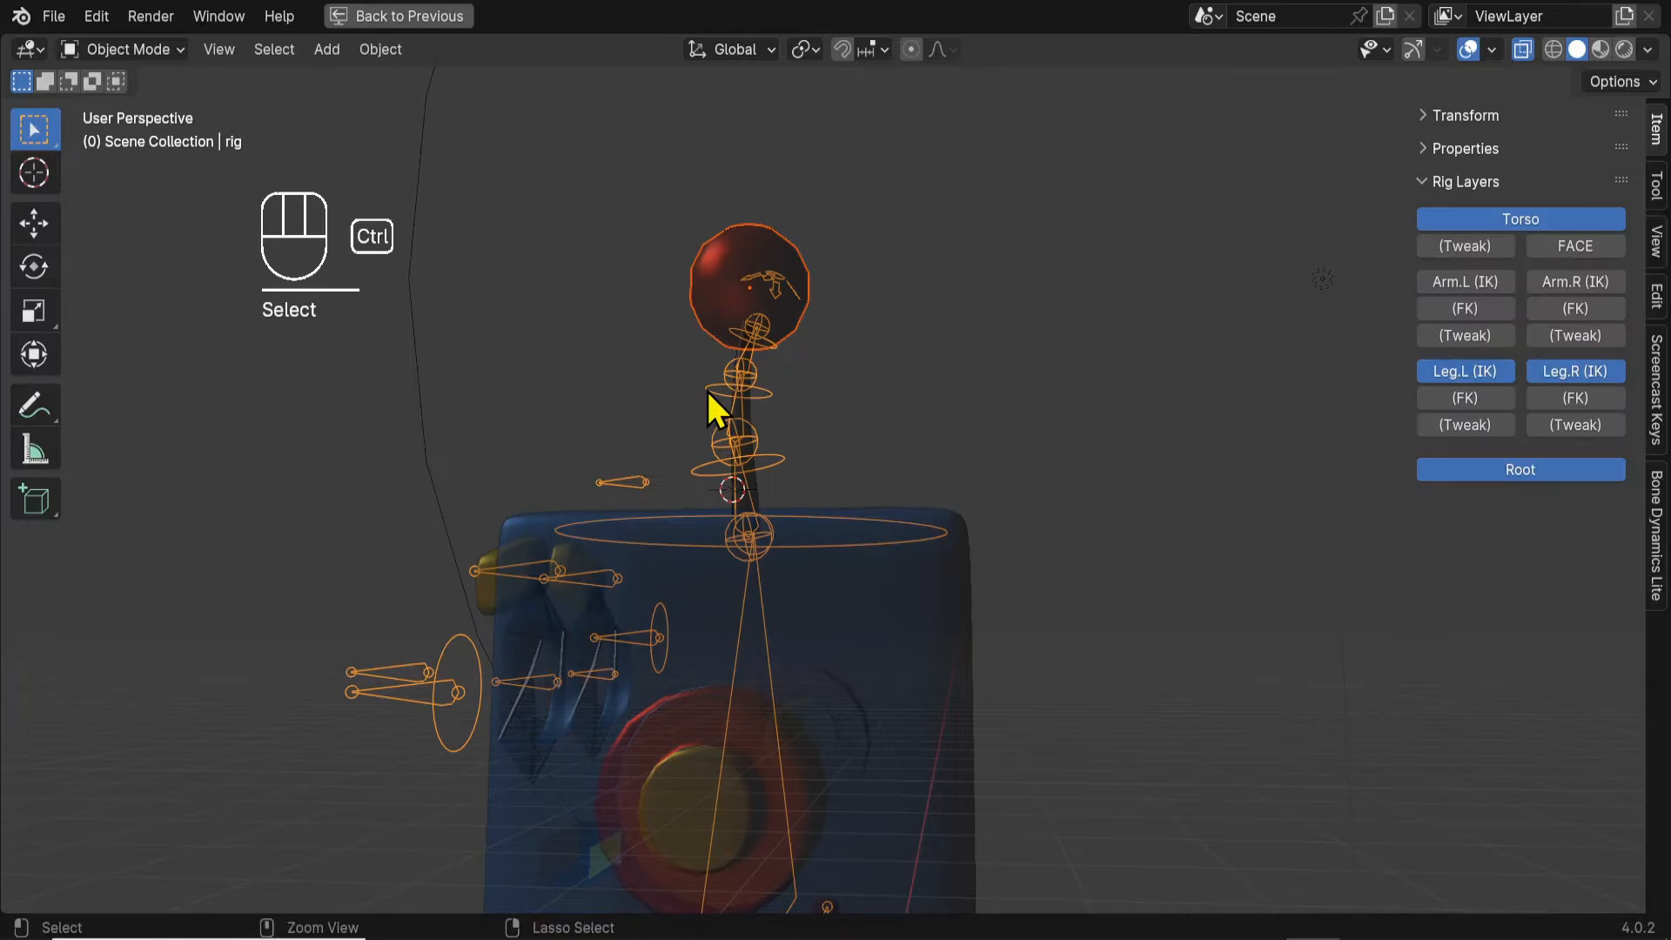
key(ctrl+Tab)
click(754, 352)
middle_drag(754, 352, 697, 357)
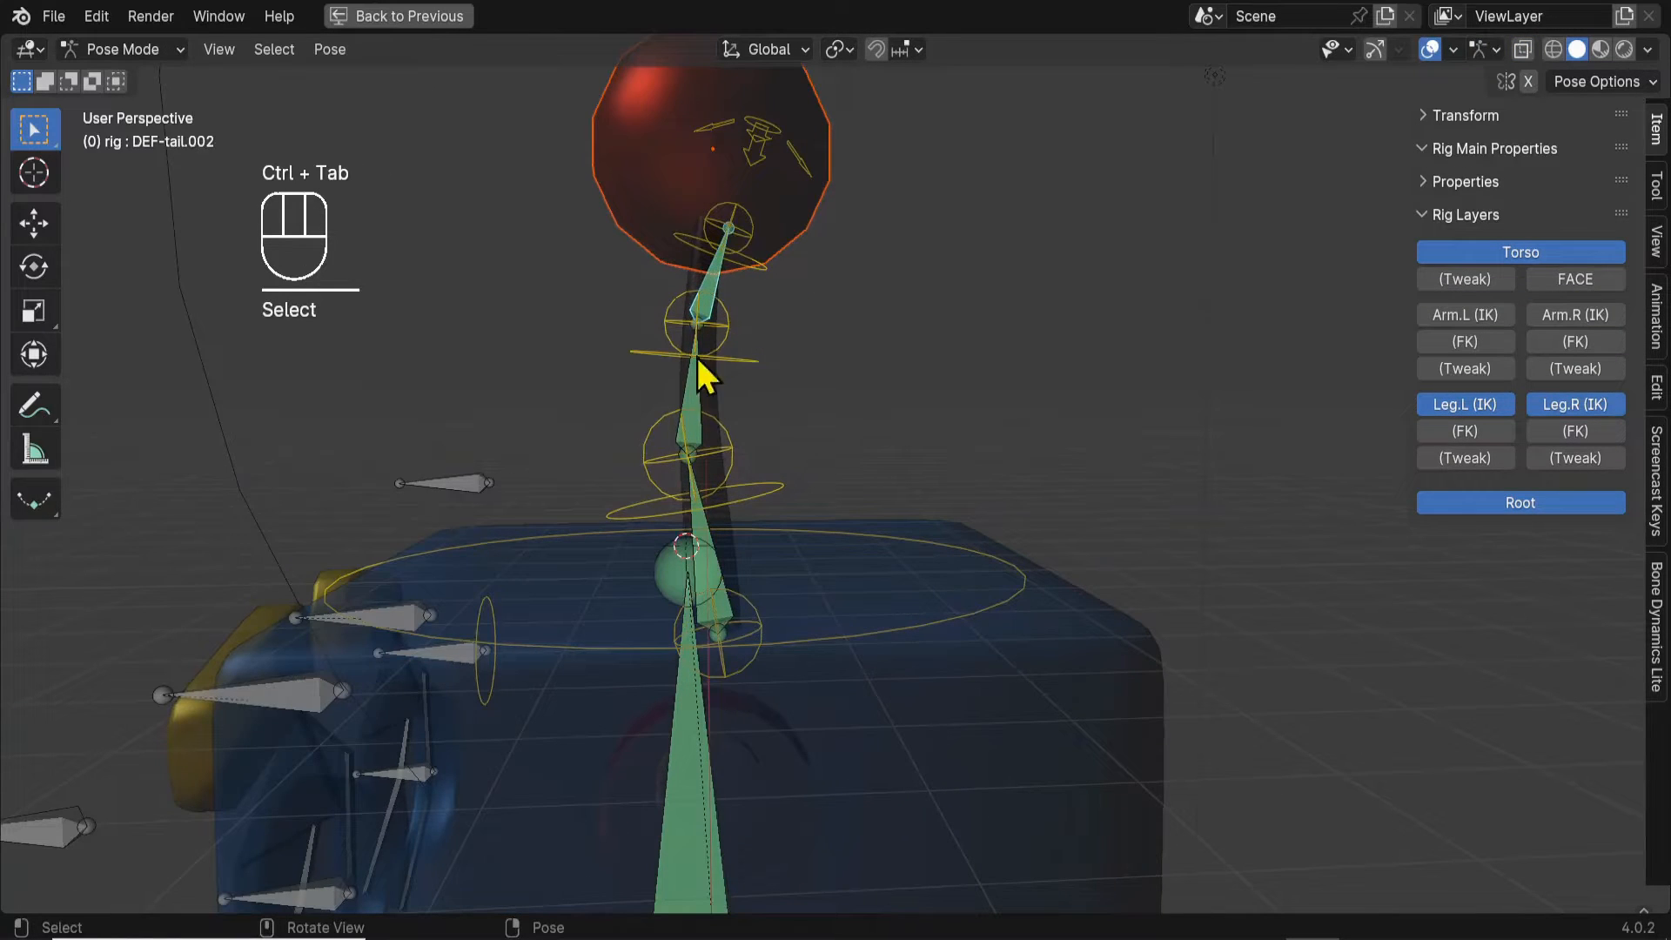
click(1533, 250)
click(1480, 405)
click(1553, 403)
scroll(850, 504, down, 5)
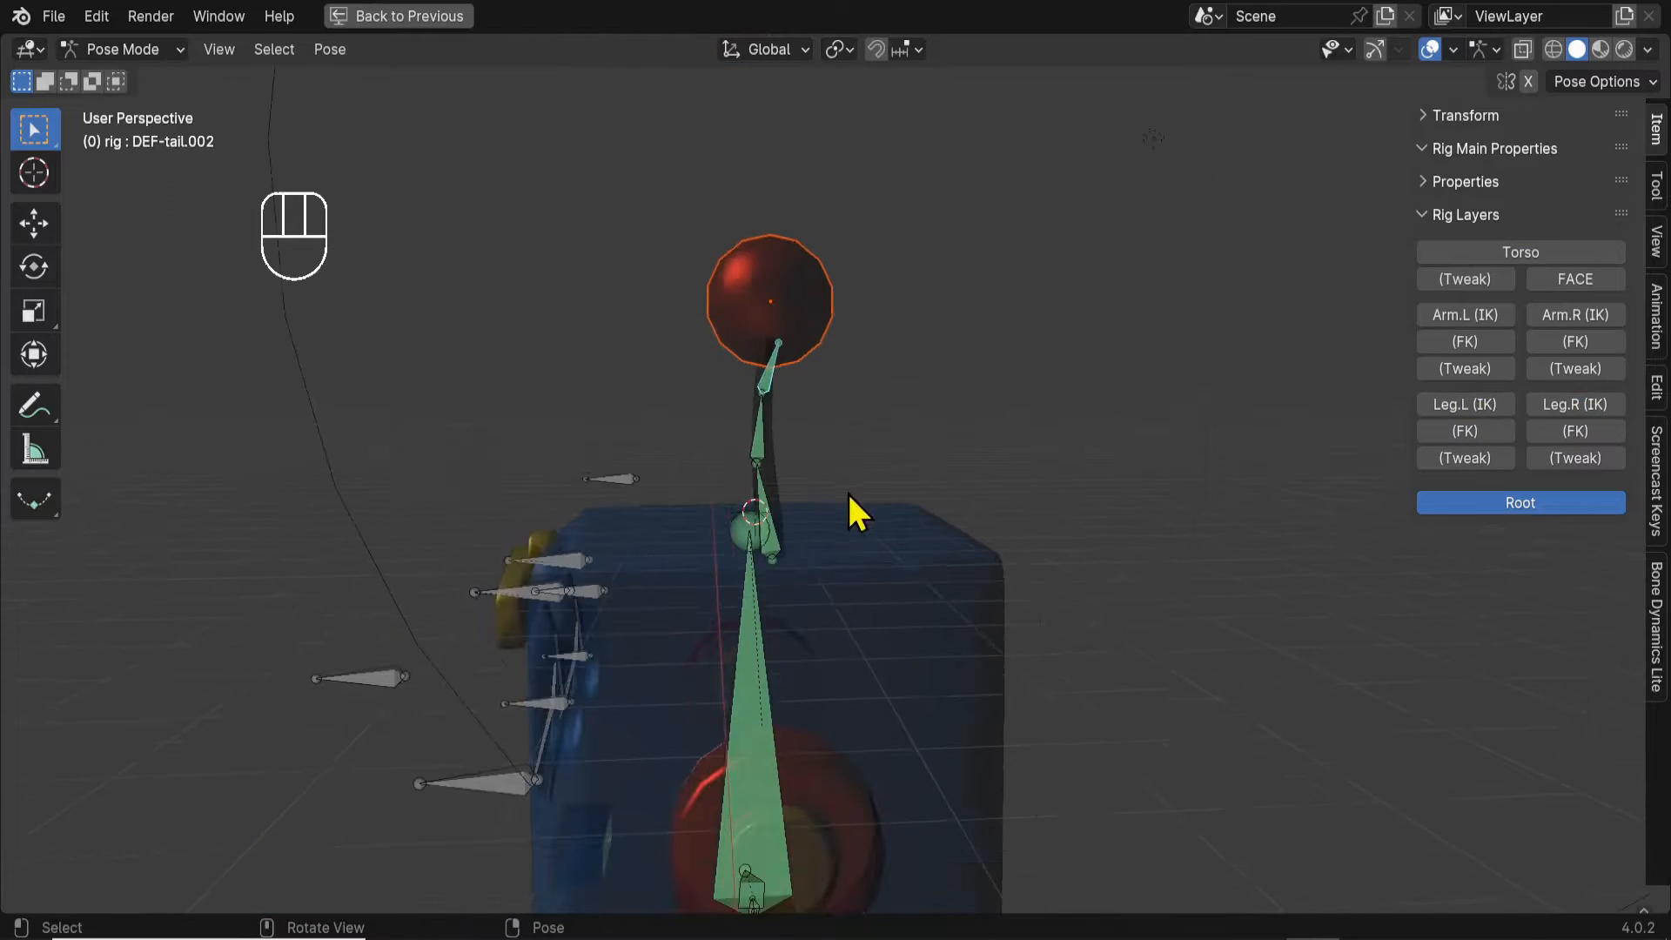
Parent the antenna sphere to the DEF-tail.002 bone using the Bone type.
middle_drag(850, 505, 843, 364)
scroll(1018, 470, up, 3)
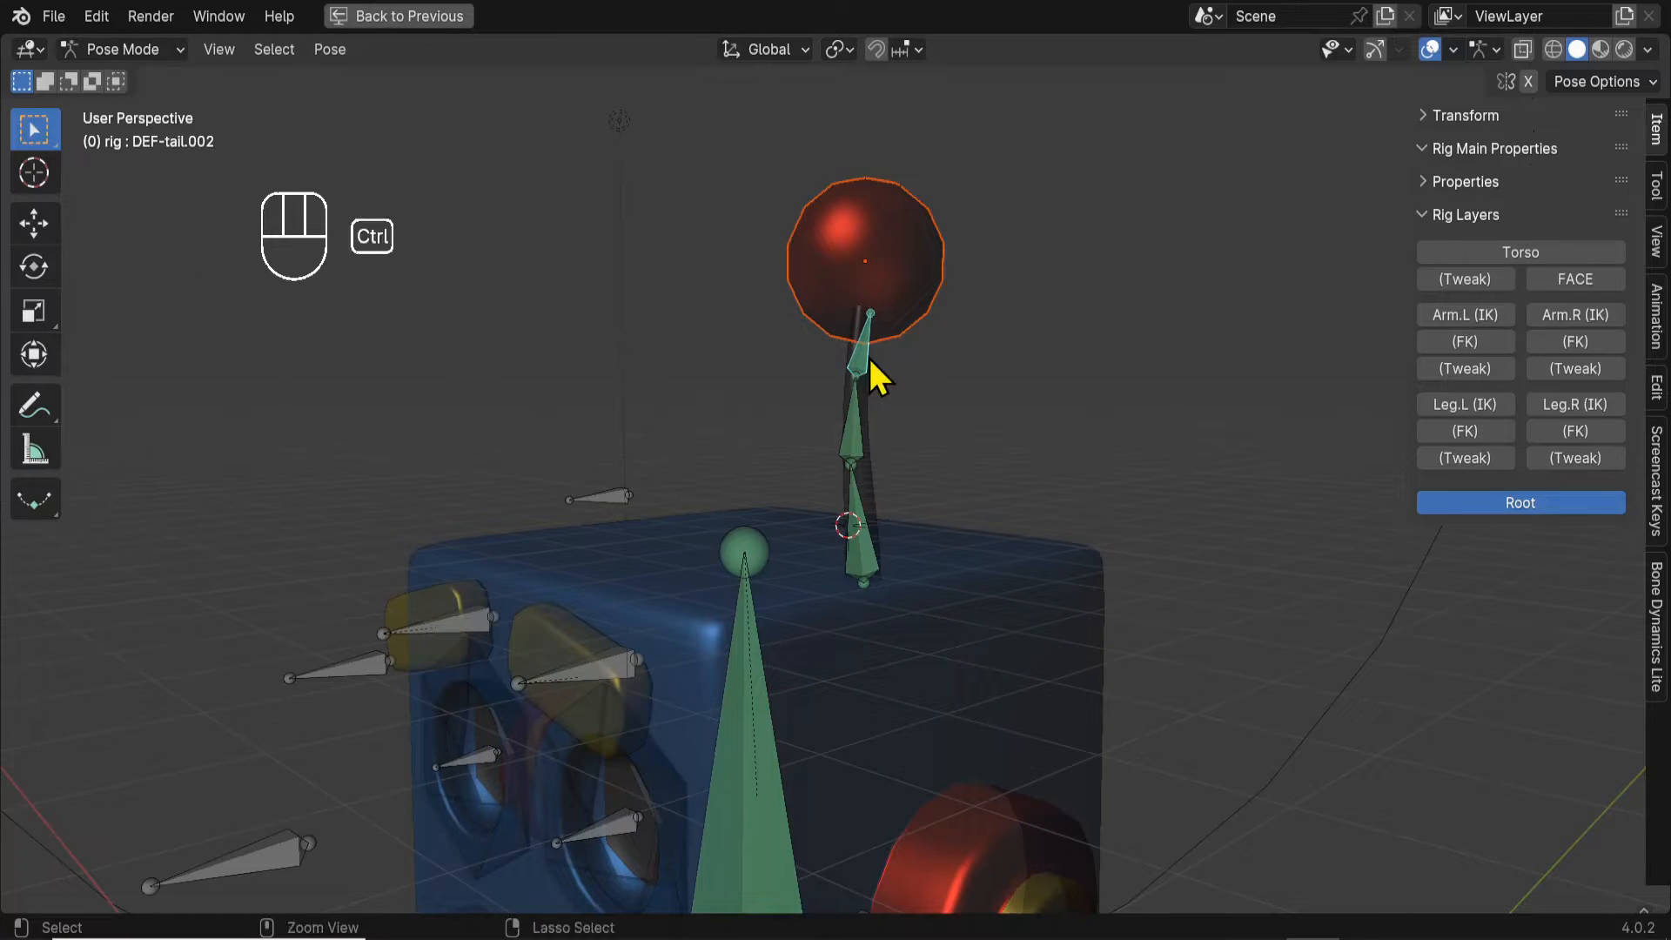
key(ctrl+p)
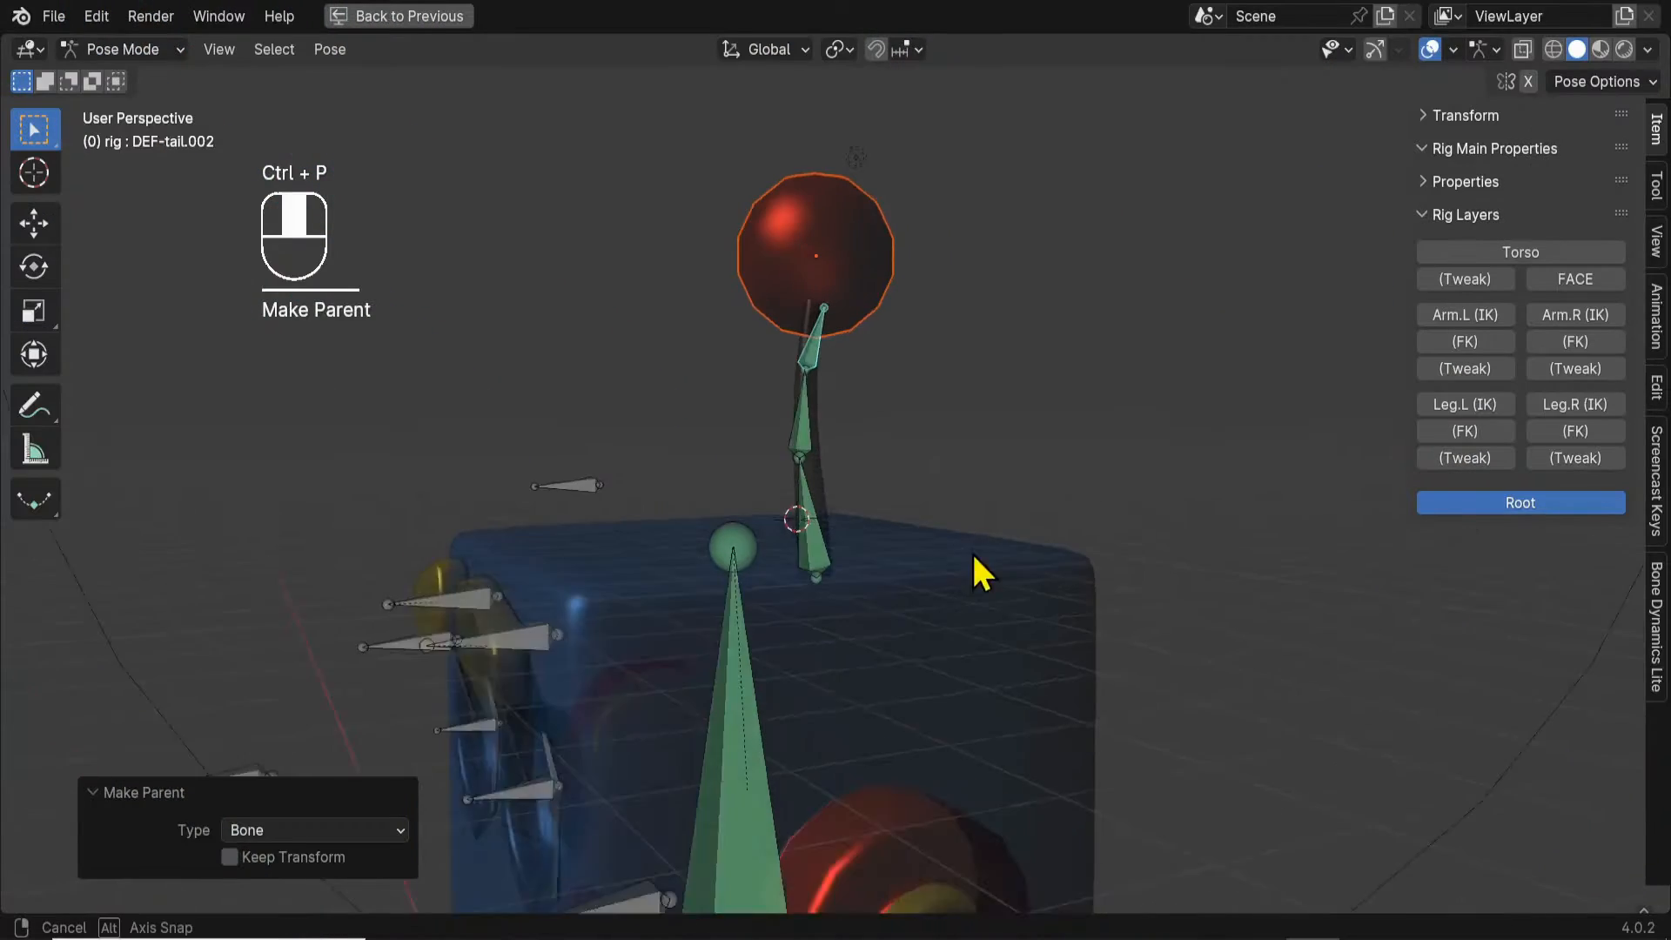
middle_drag(981, 571, 984, 605)
scroll(926, 775, down, 8)
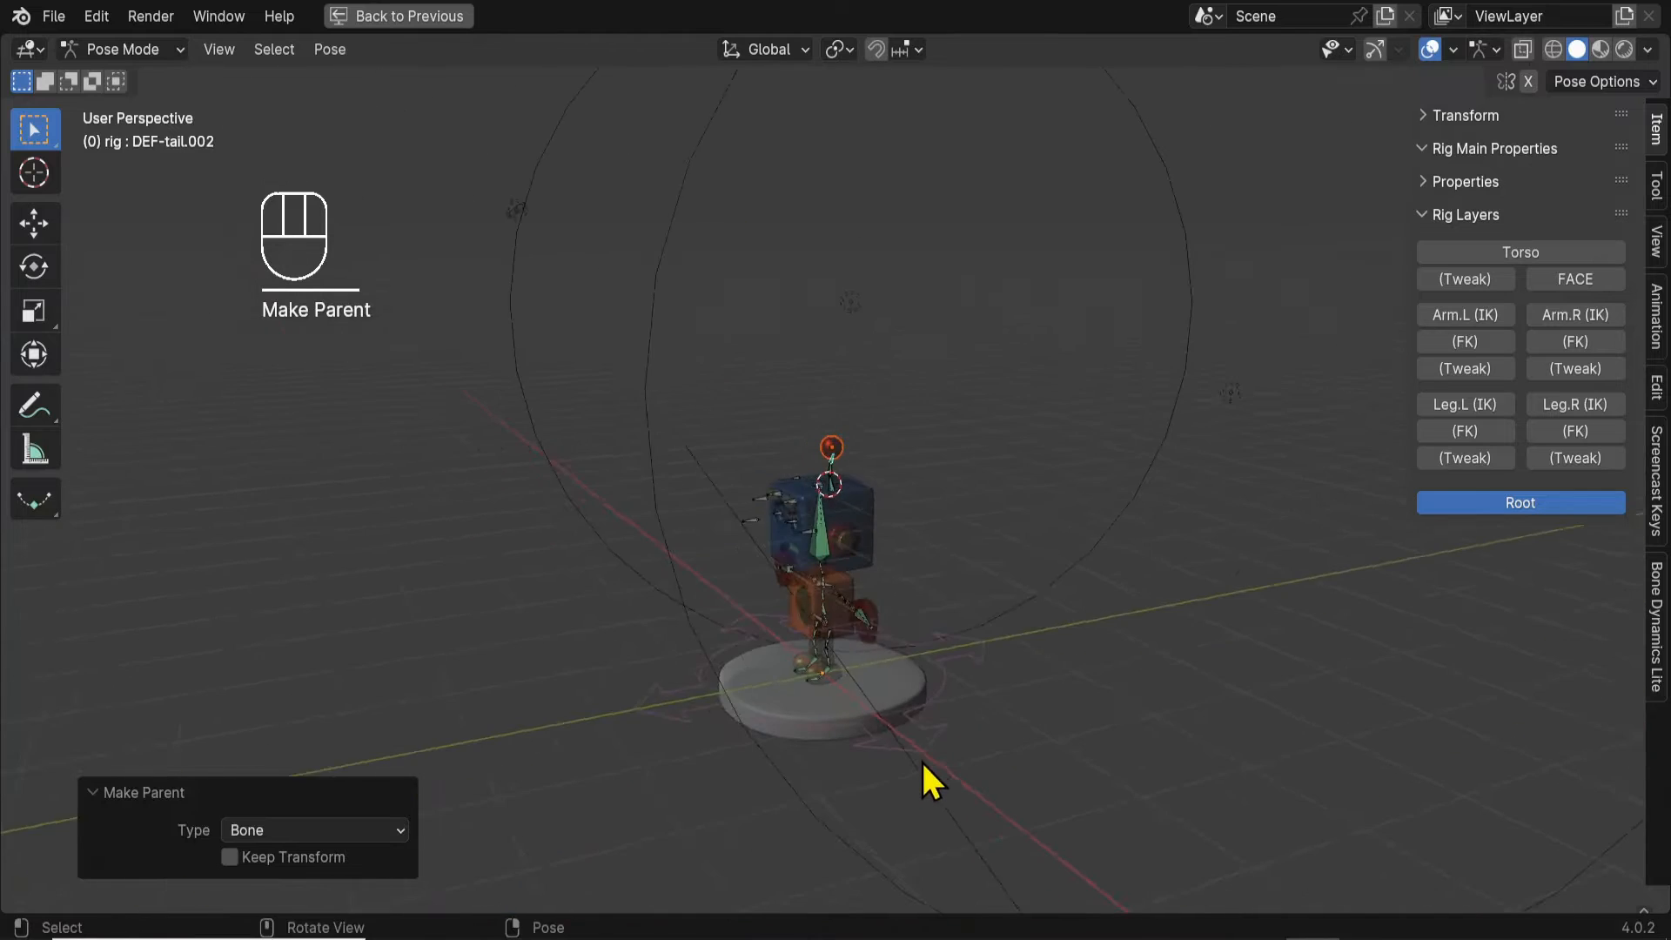
Return to Object Mode and select the antenna stem (antenne) above the head.
middle_drag(926, 776, 844, 394)
scroll(1092, 757, up, 8)
scroll(845, 395, up, 2)
click(813, 326)
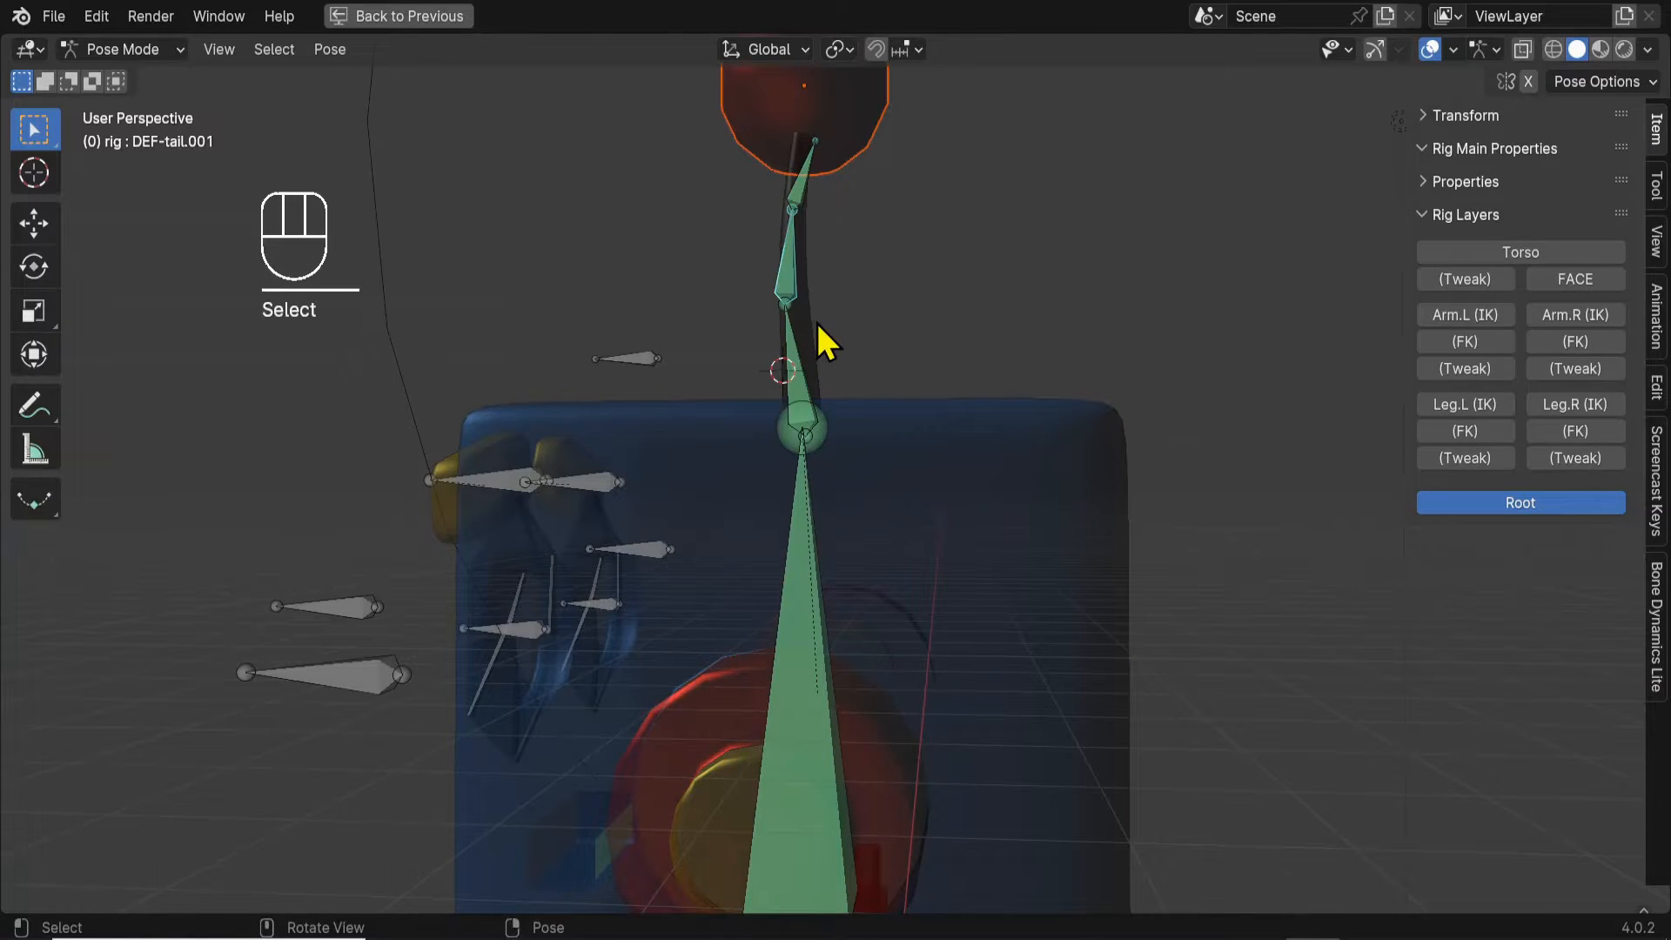
key(ctrl+Tab)
click(816, 322)
scroll(876, 364, down, 2)
scroll(897, 418, up, 3)
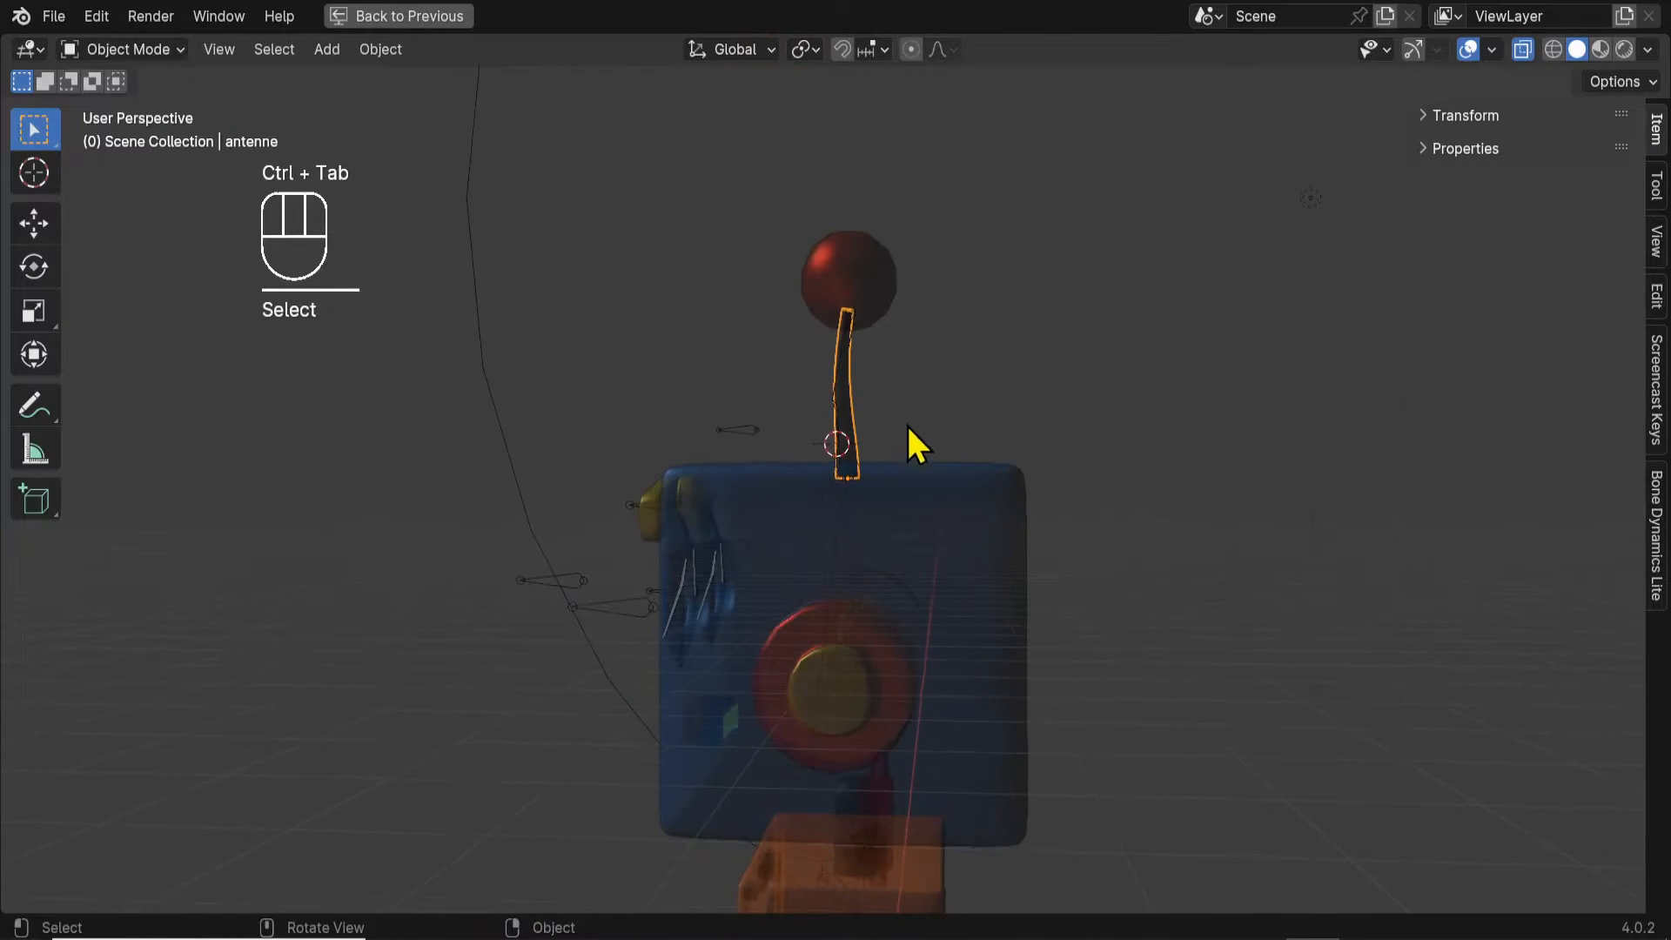
Hide the head (tete) to expose the full antenna stem.
click(726, 539)
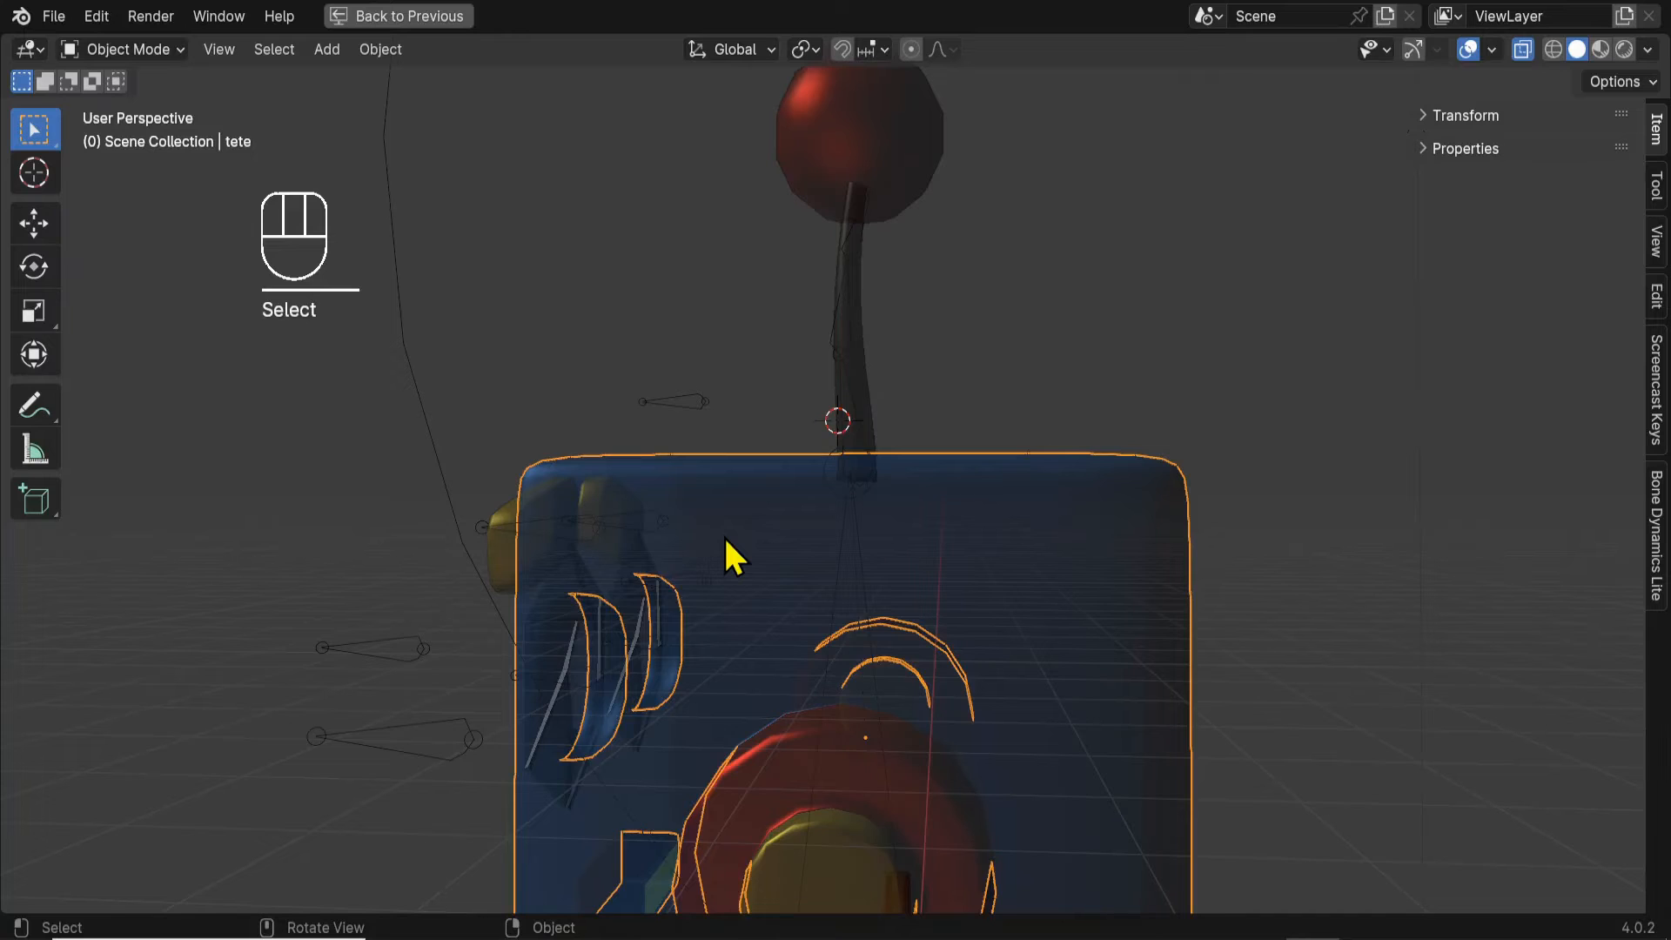
key(h)
middle_drag(724, 534, 823, 625)
shift+middle_drag(930, 492, 880, 552)
scroll(820, 459, up, 3)
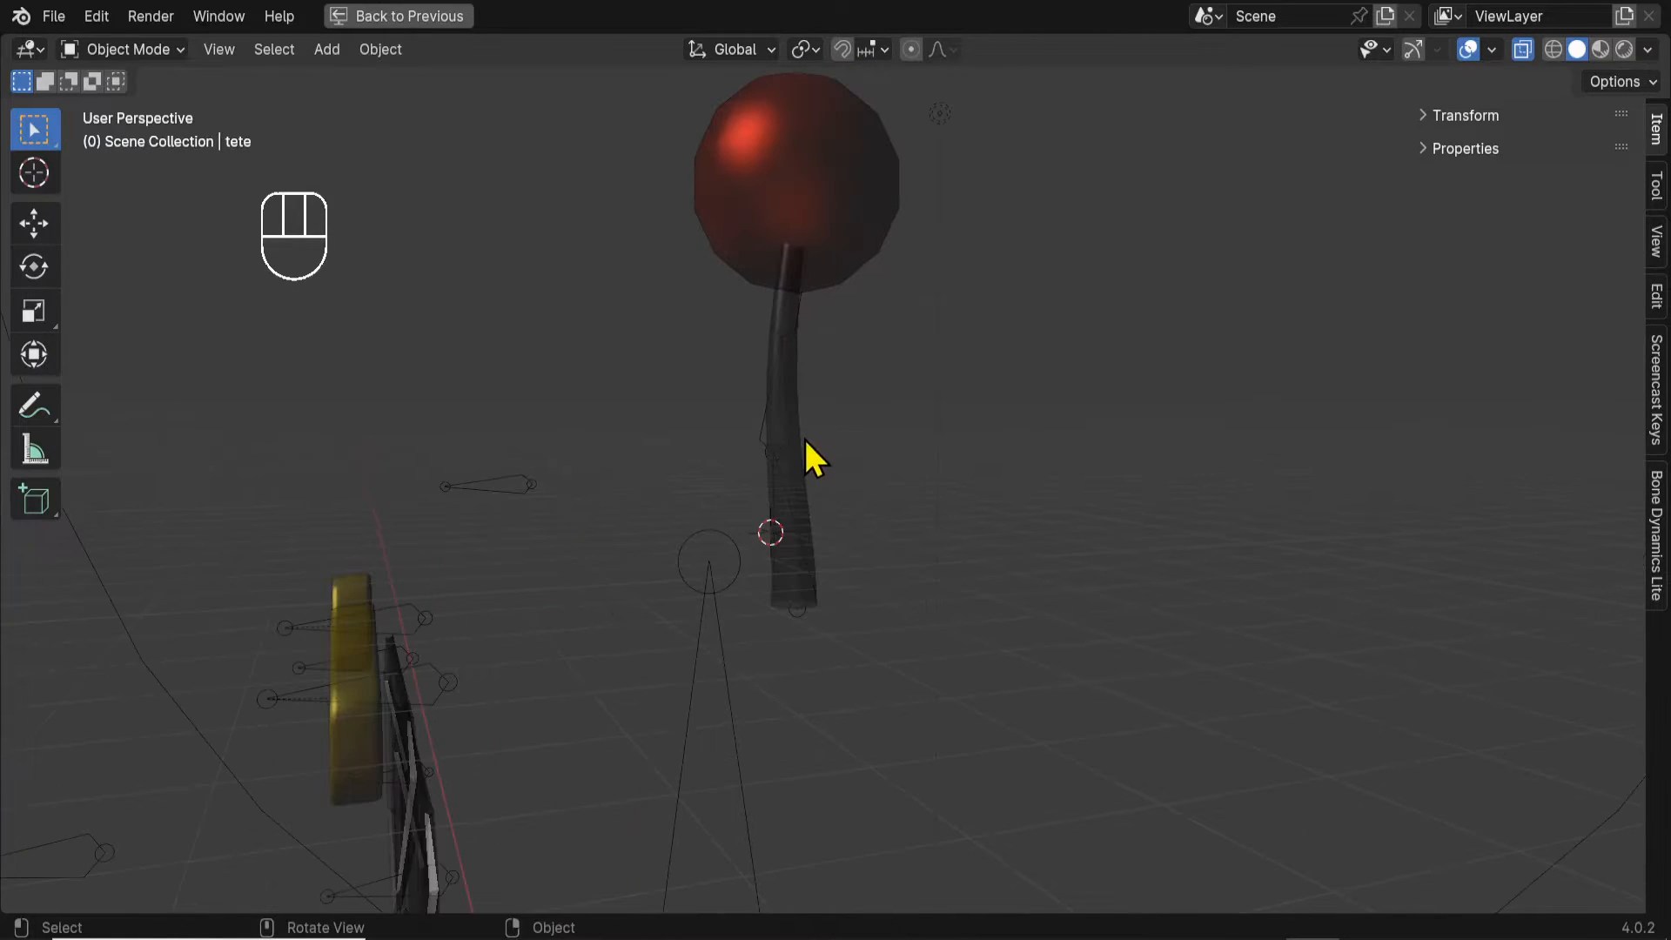
Open the antenna stem curve in Edit Mode and box-select its upper control point near the sphere.
click(817, 468)
key(ctrl+Tab)
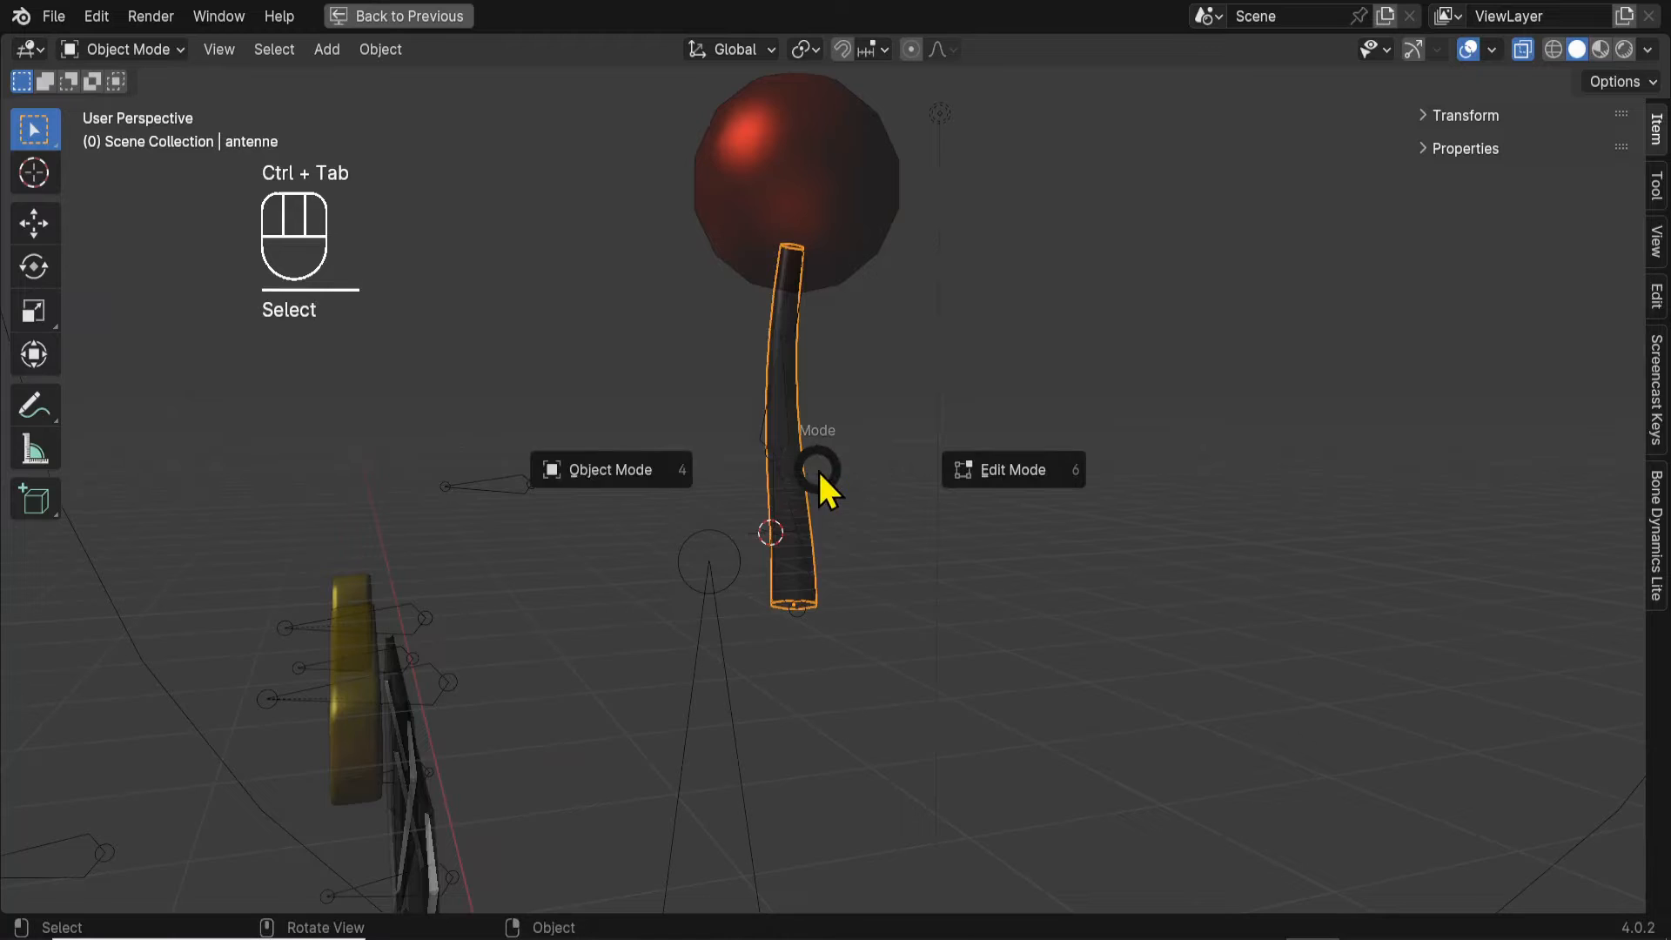
click(989, 474)
middle_drag(985, 474, 942, 483)
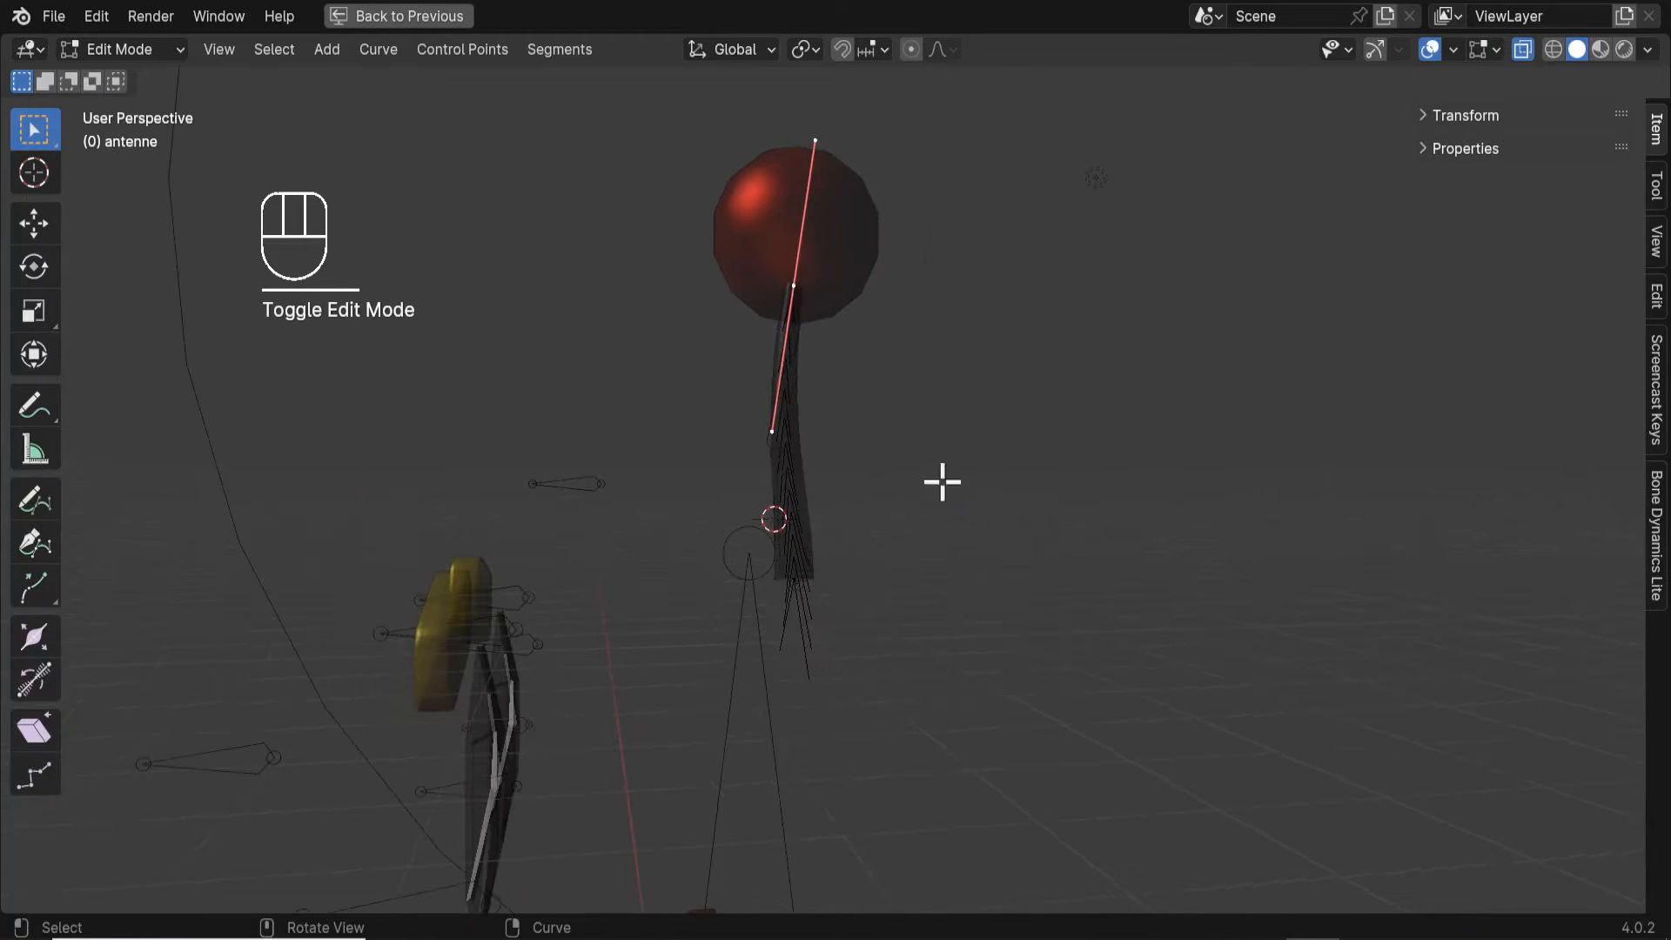
drag(702, 194, 899, 385)
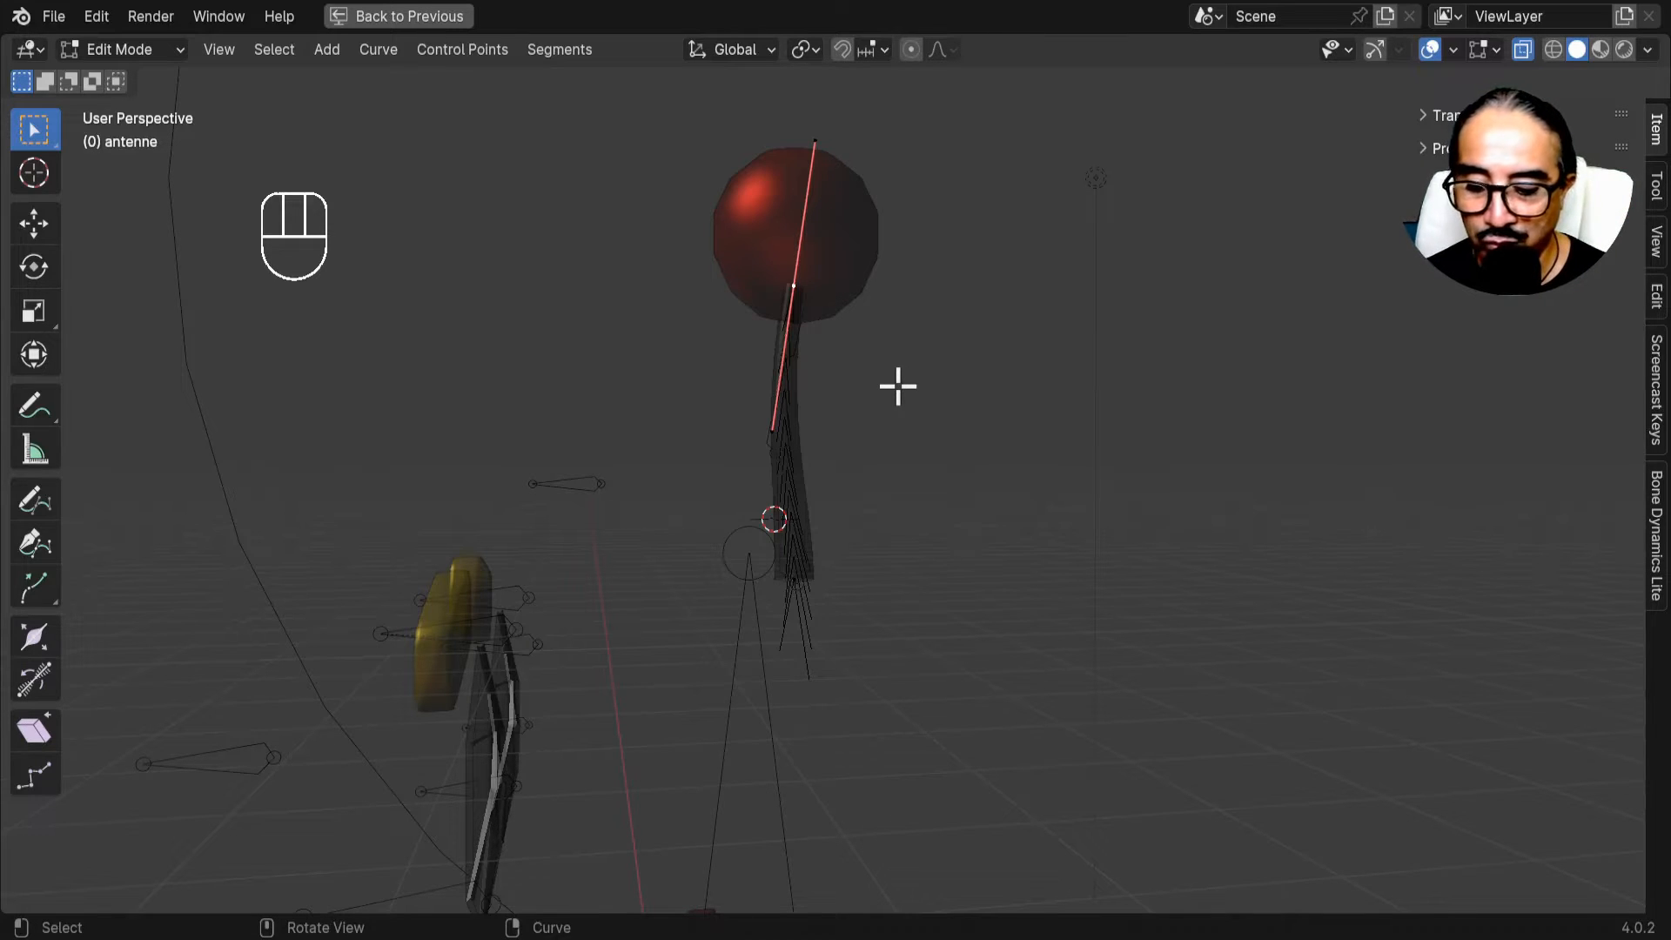
key(ctrl)
key(ctrl+h)
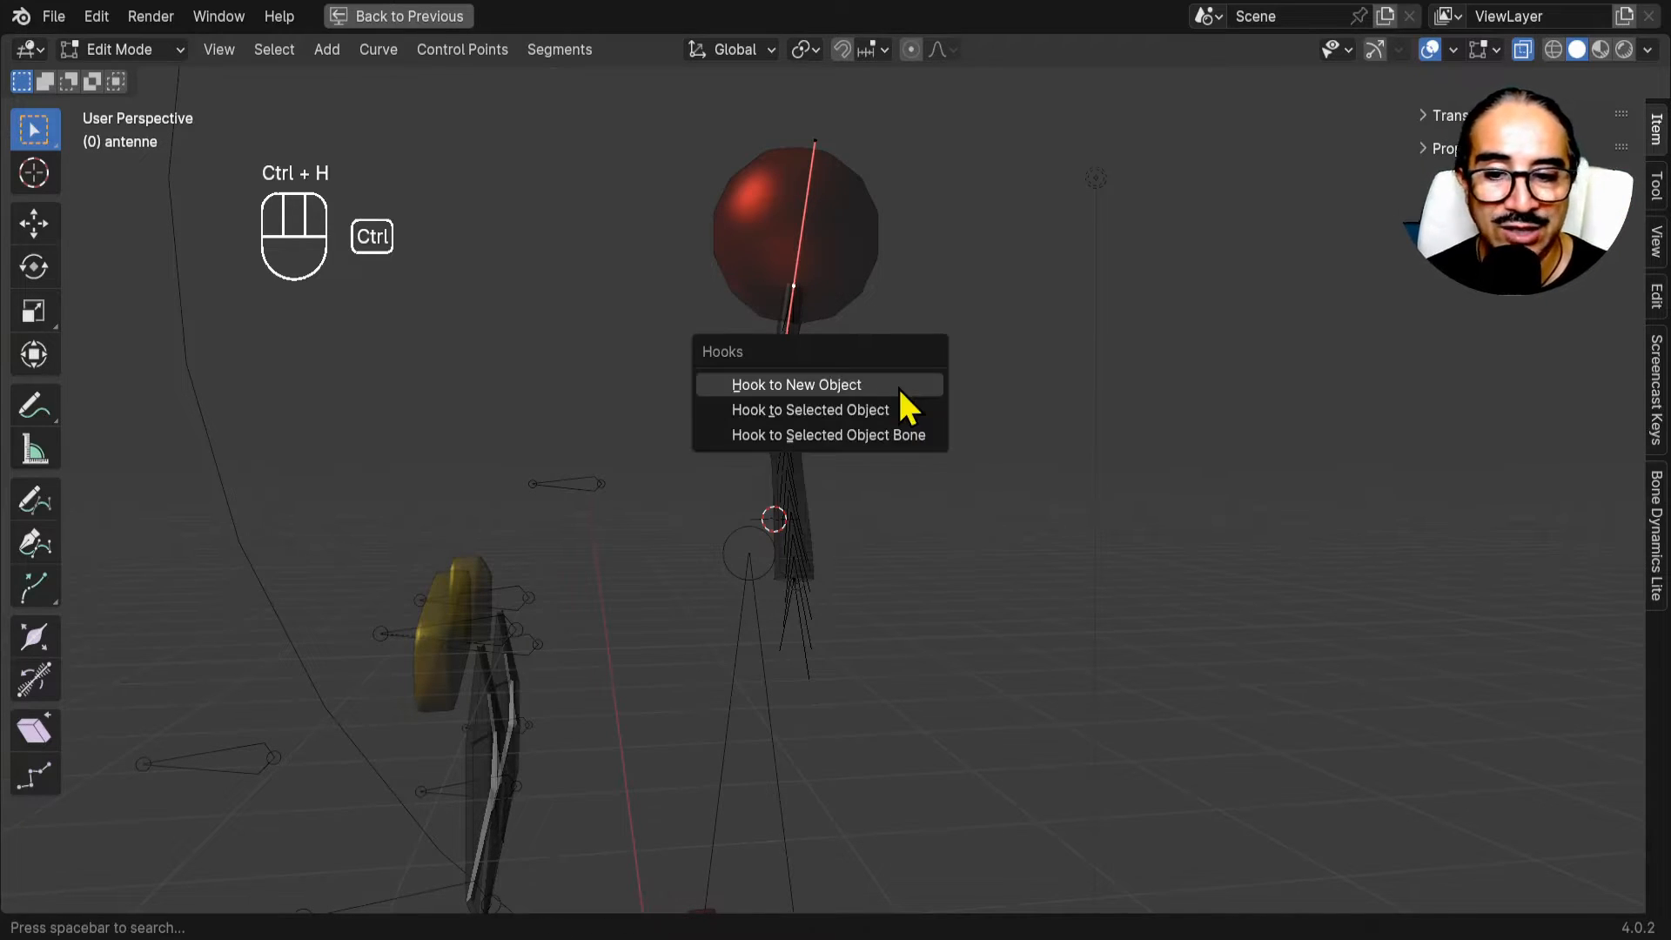
key(ctrl)
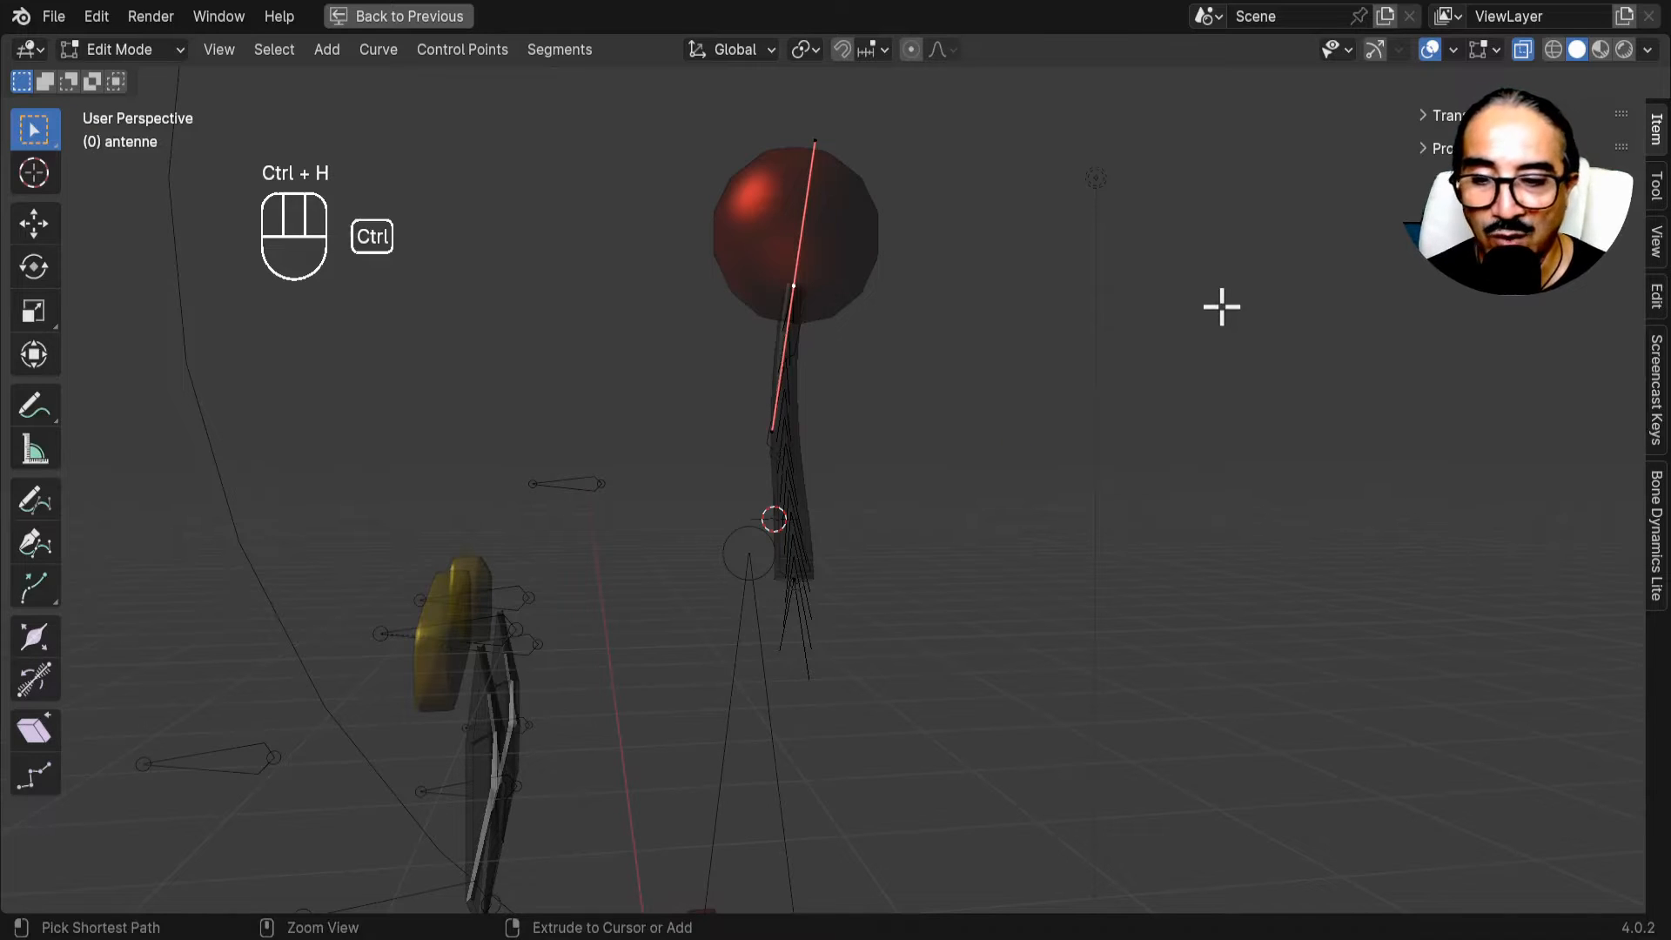
key(ctrl)
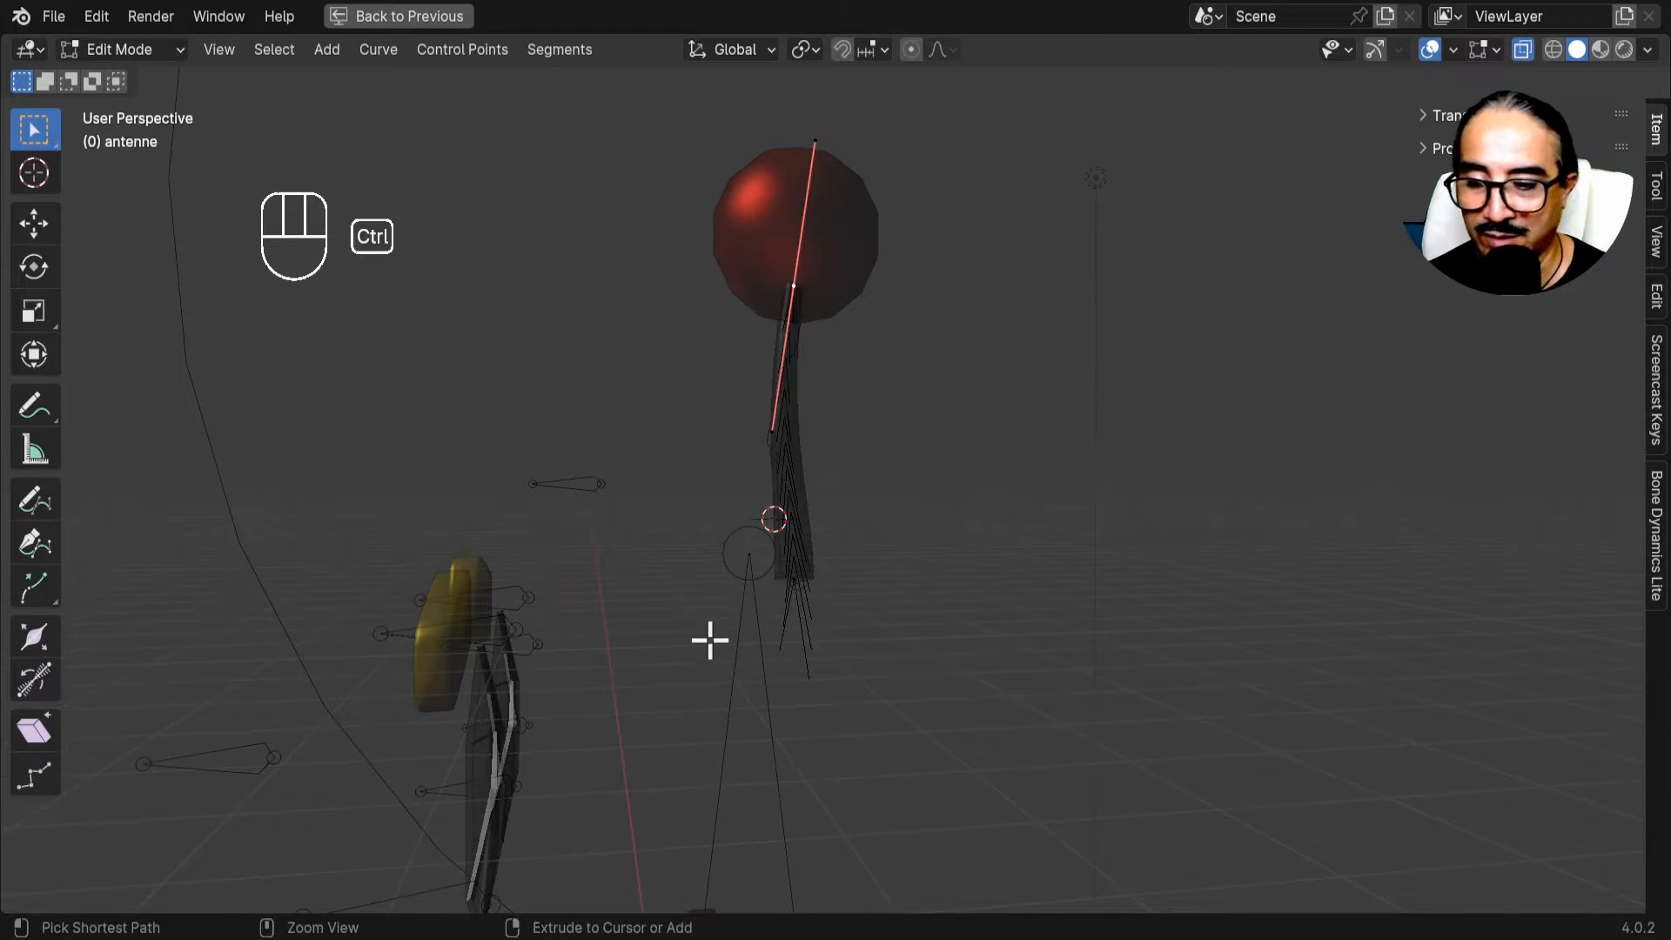
Leave the curve's Edit Mode, select the rig and make DEF-tail.002, the antenna's uppermost bone, active in Pose Mode.
click(128, 48)
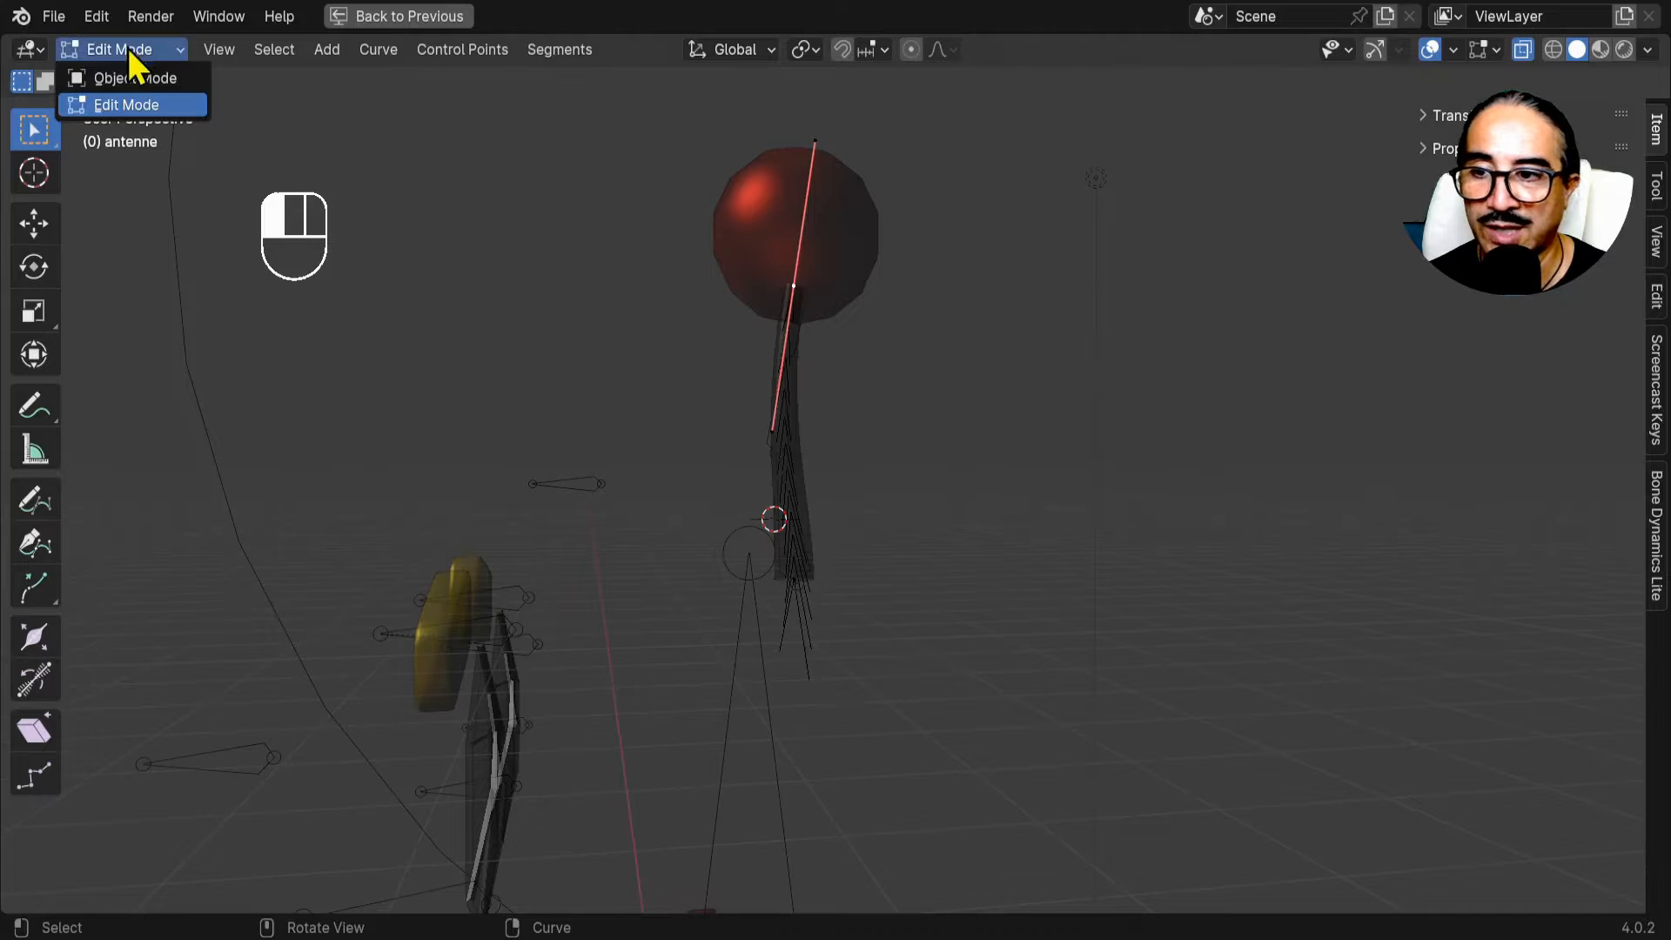
click(143, 80)
click(753, 567)
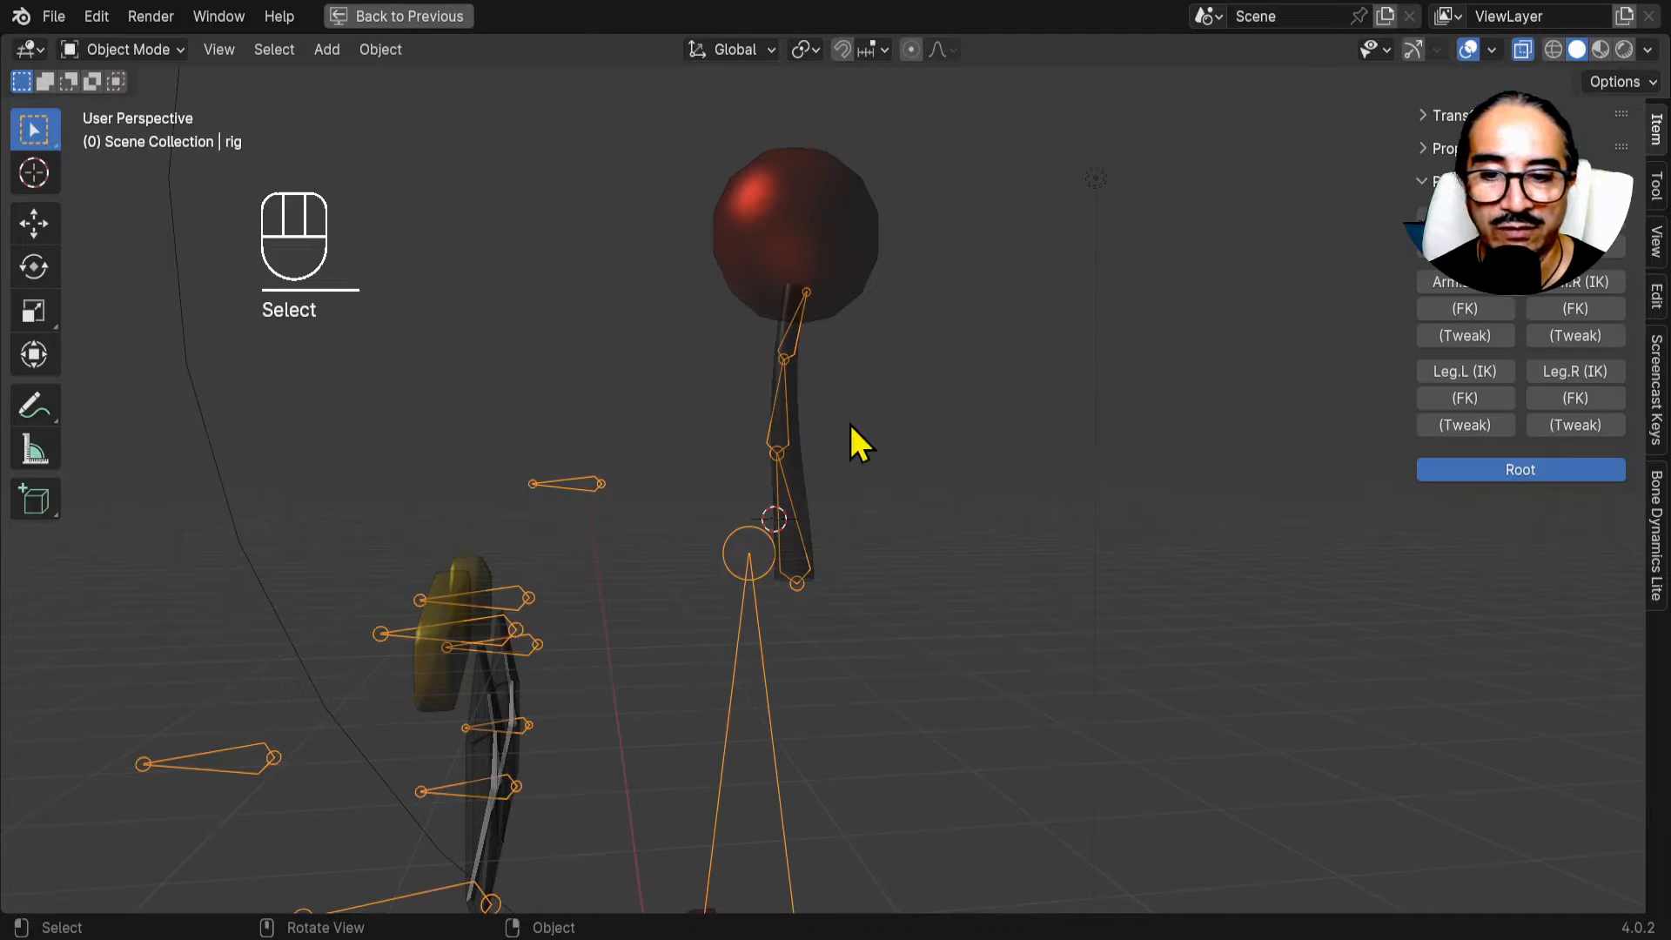
key(ctrl)
key(KP_3)
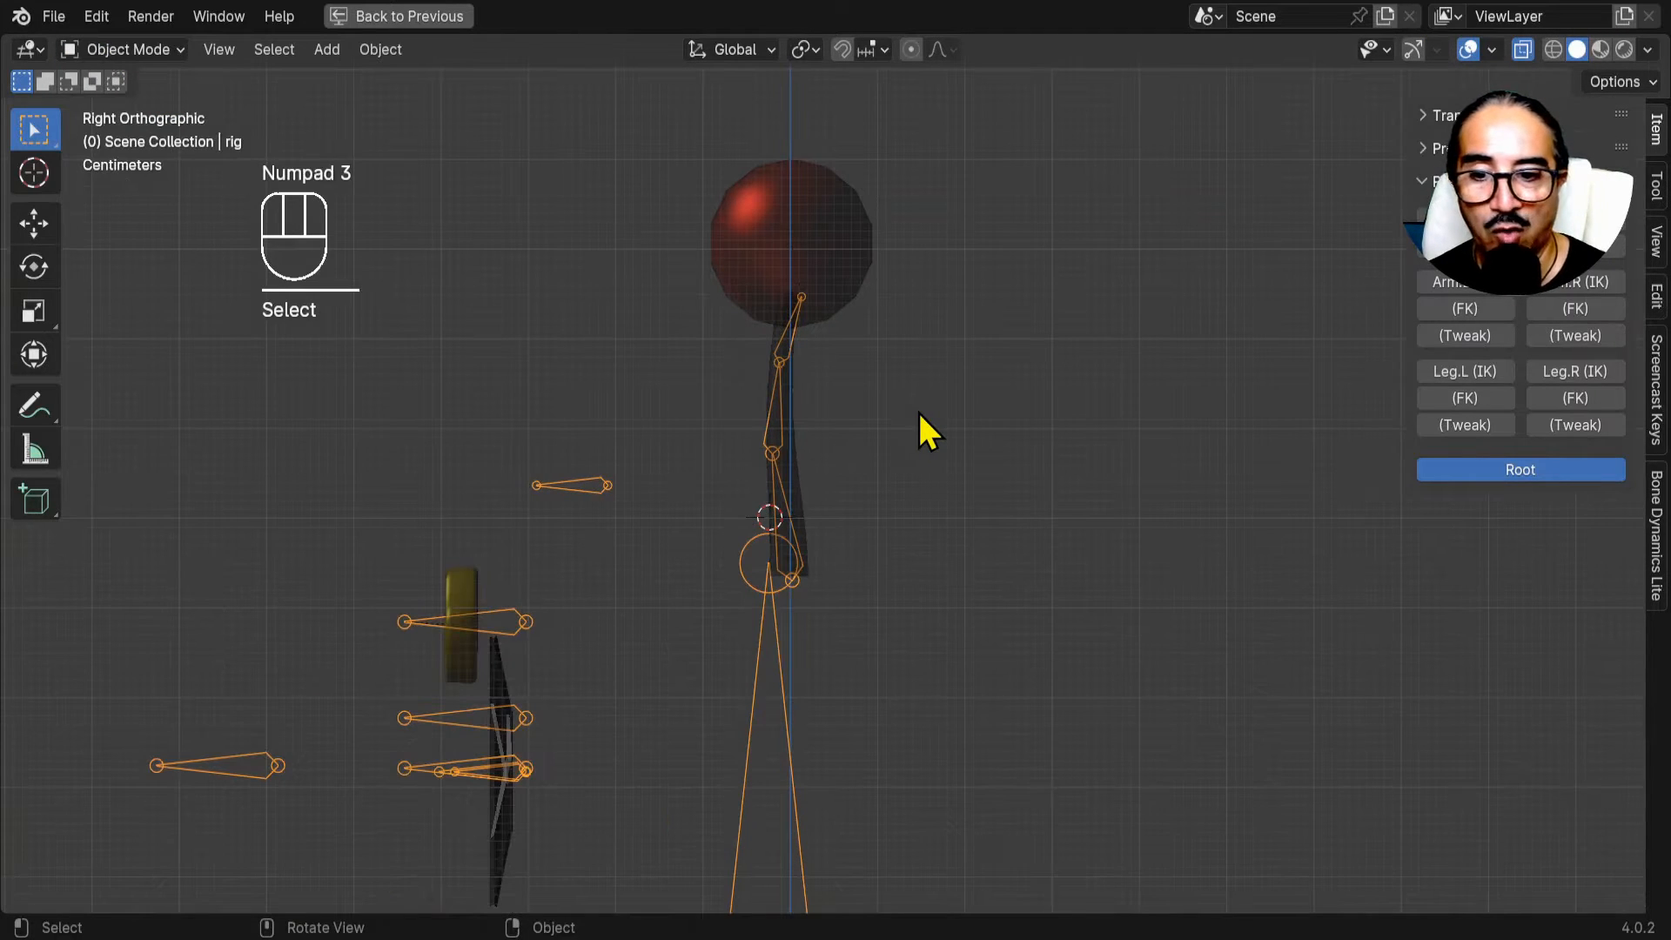
key(ctrl+Tab)
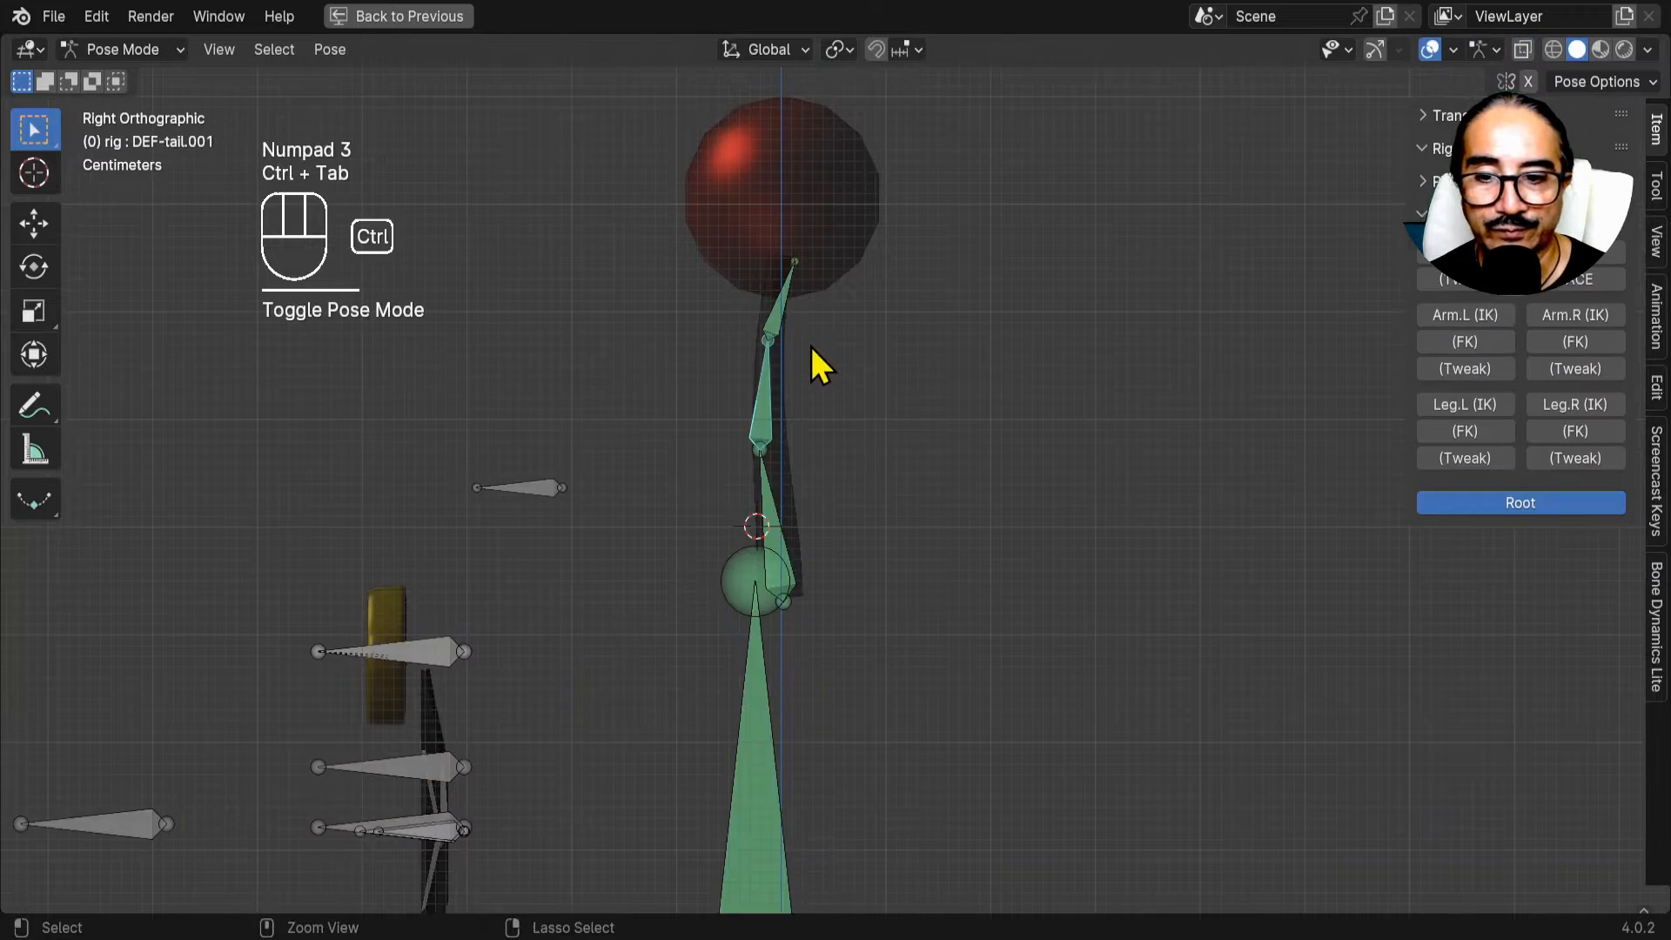
click(780, 305)
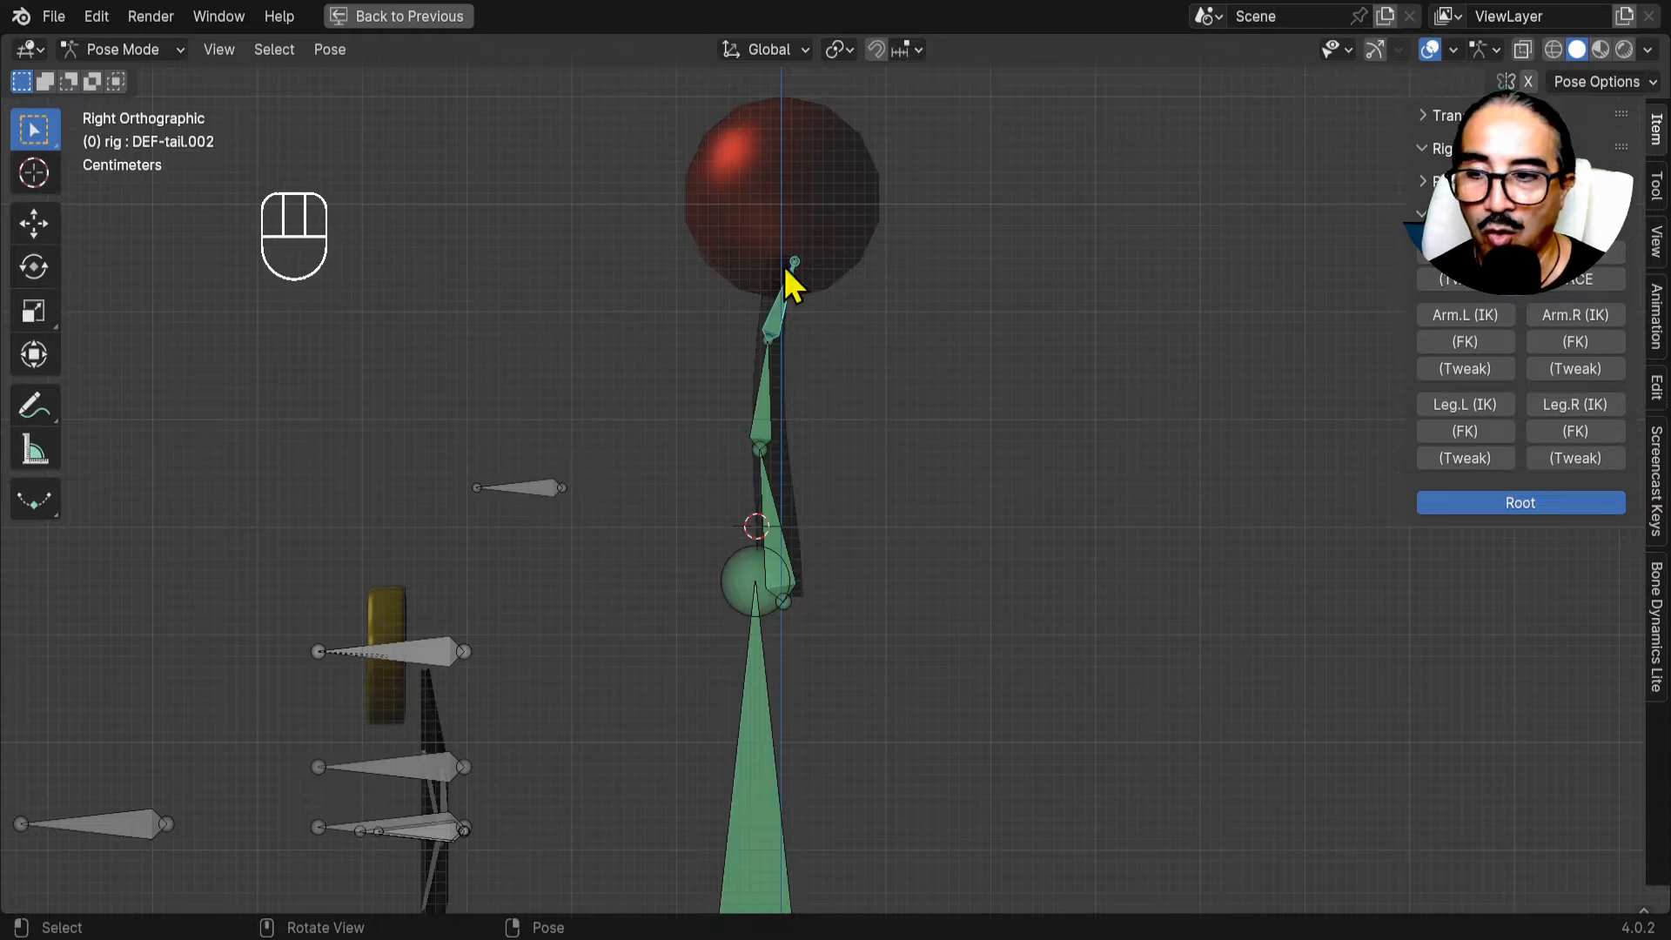
Return the rig to Object Mode and add the antenna stem (antenne) to the selection as the active object.
click(164, 47)
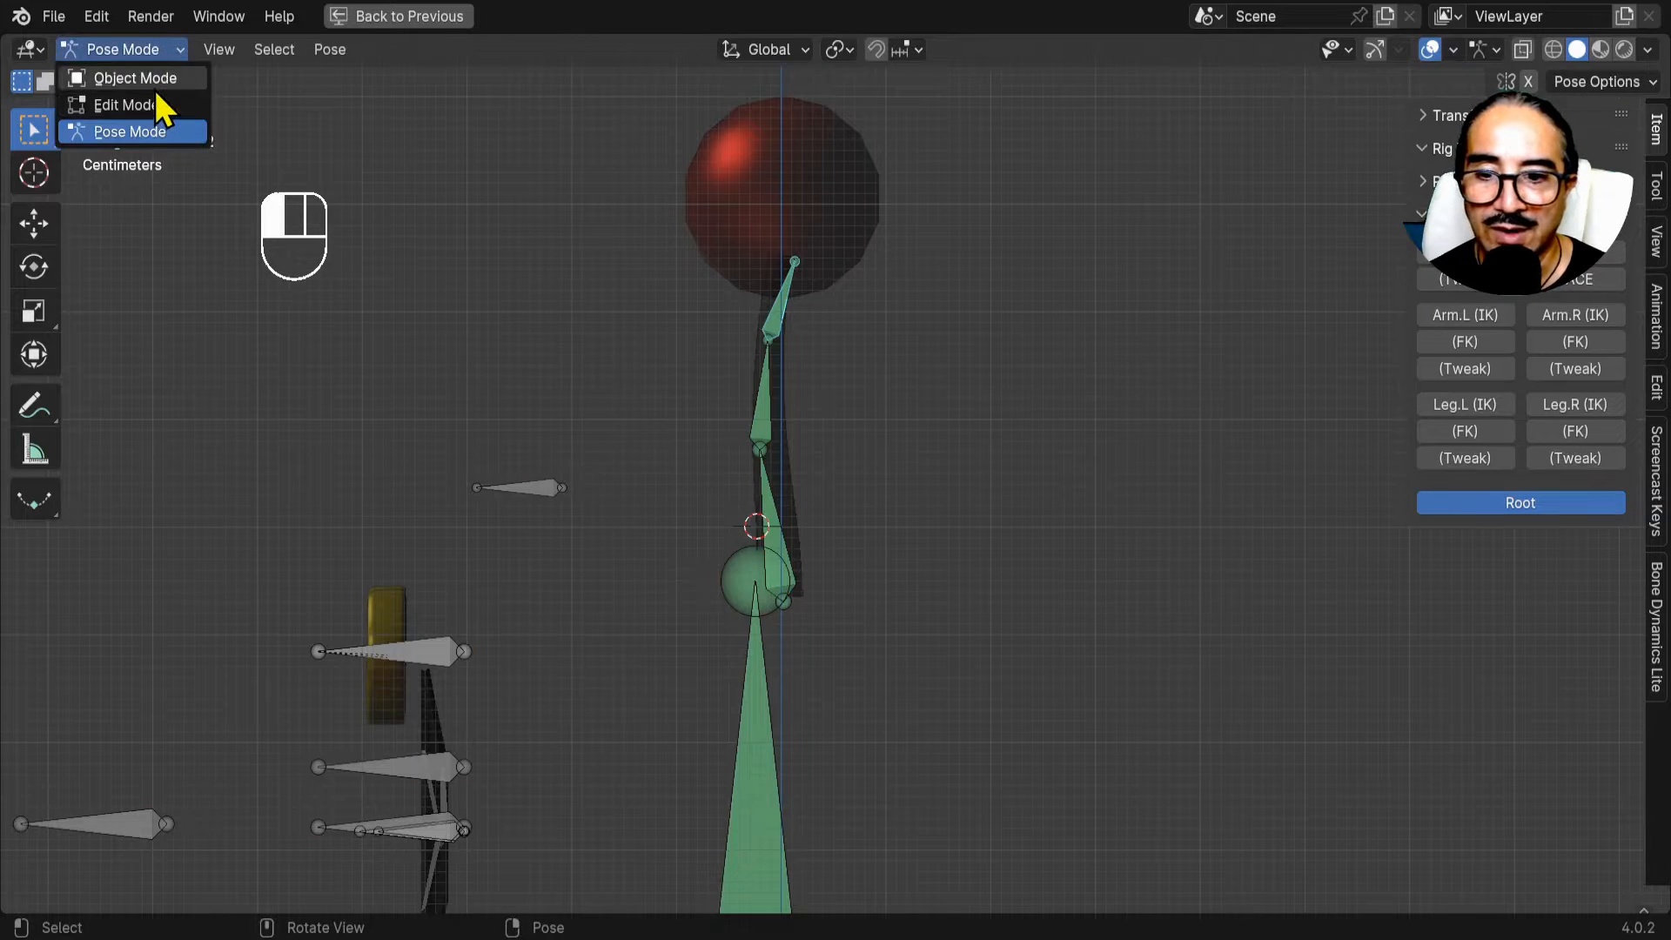
click(157, 87)
click(153, 58)
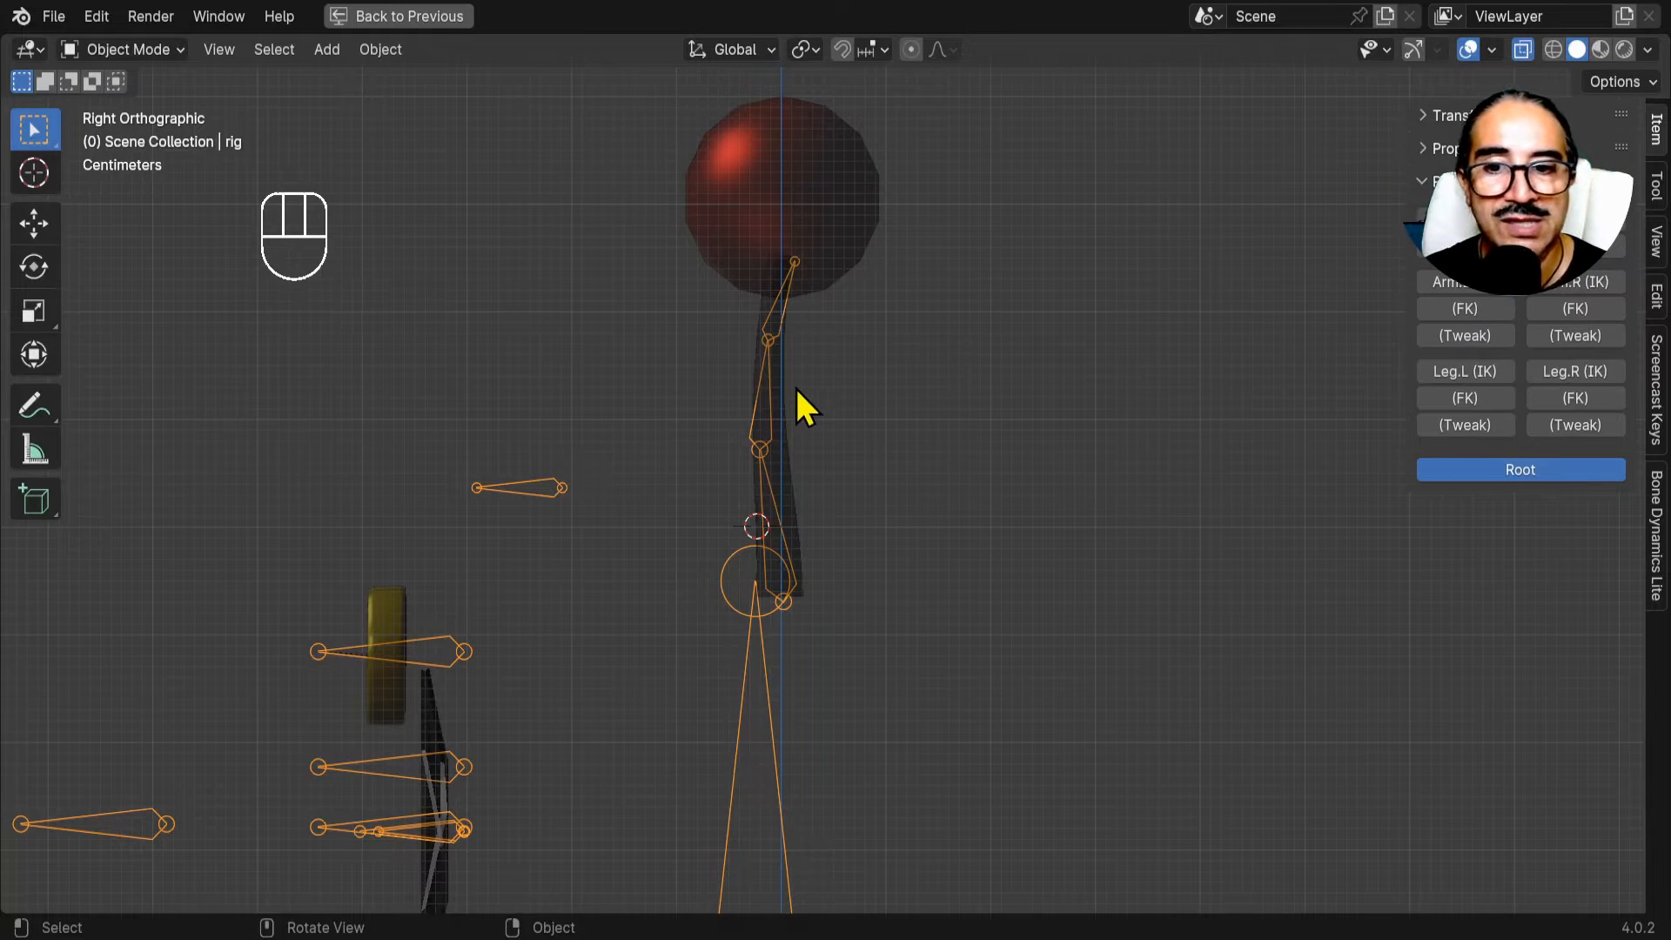
shift+click(791, 447)
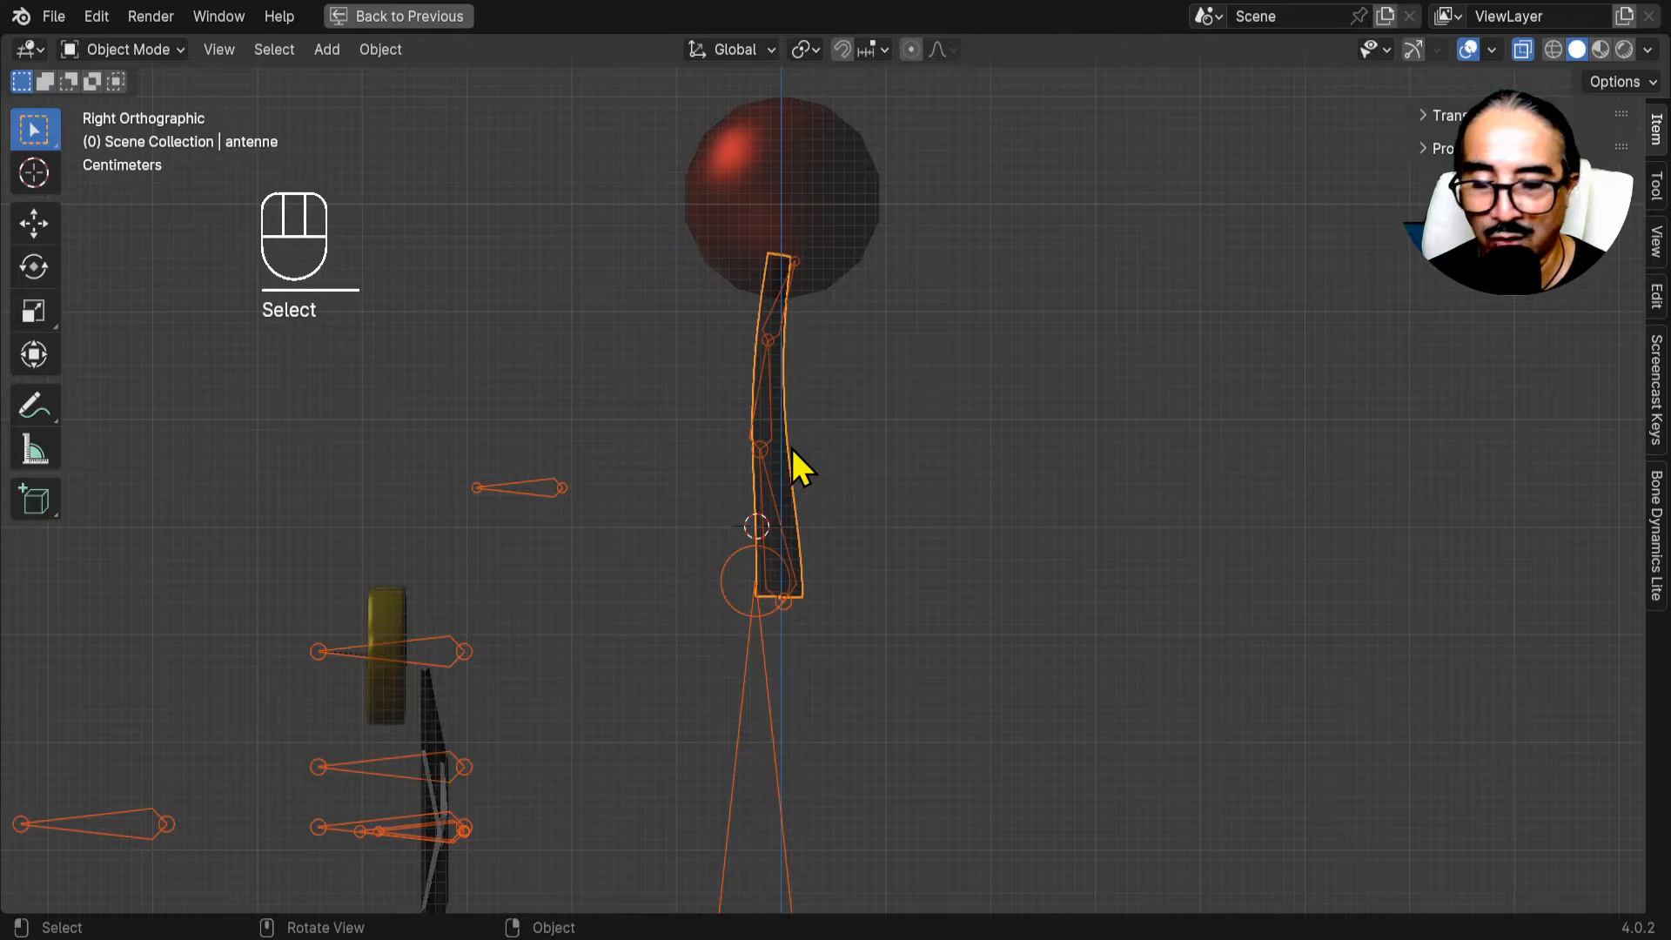
key(ctrl)
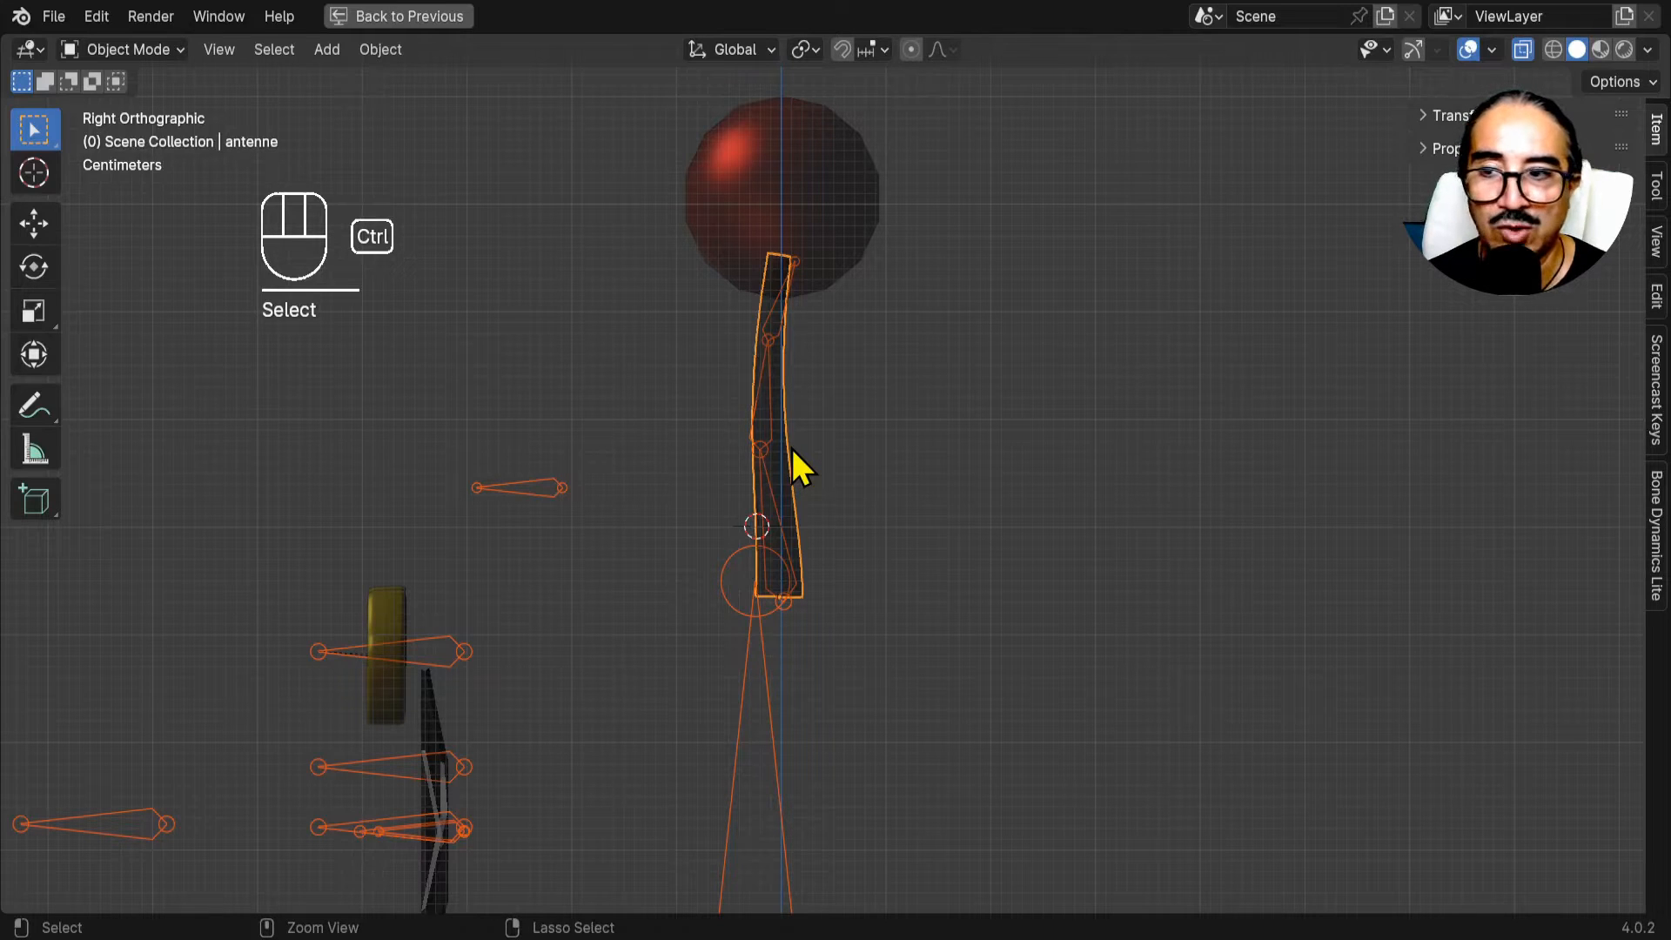
Enter Edit Mode on the antenna stem and hook its upper control point to the selected object bone.
click(130, 49)
click(122, 104)
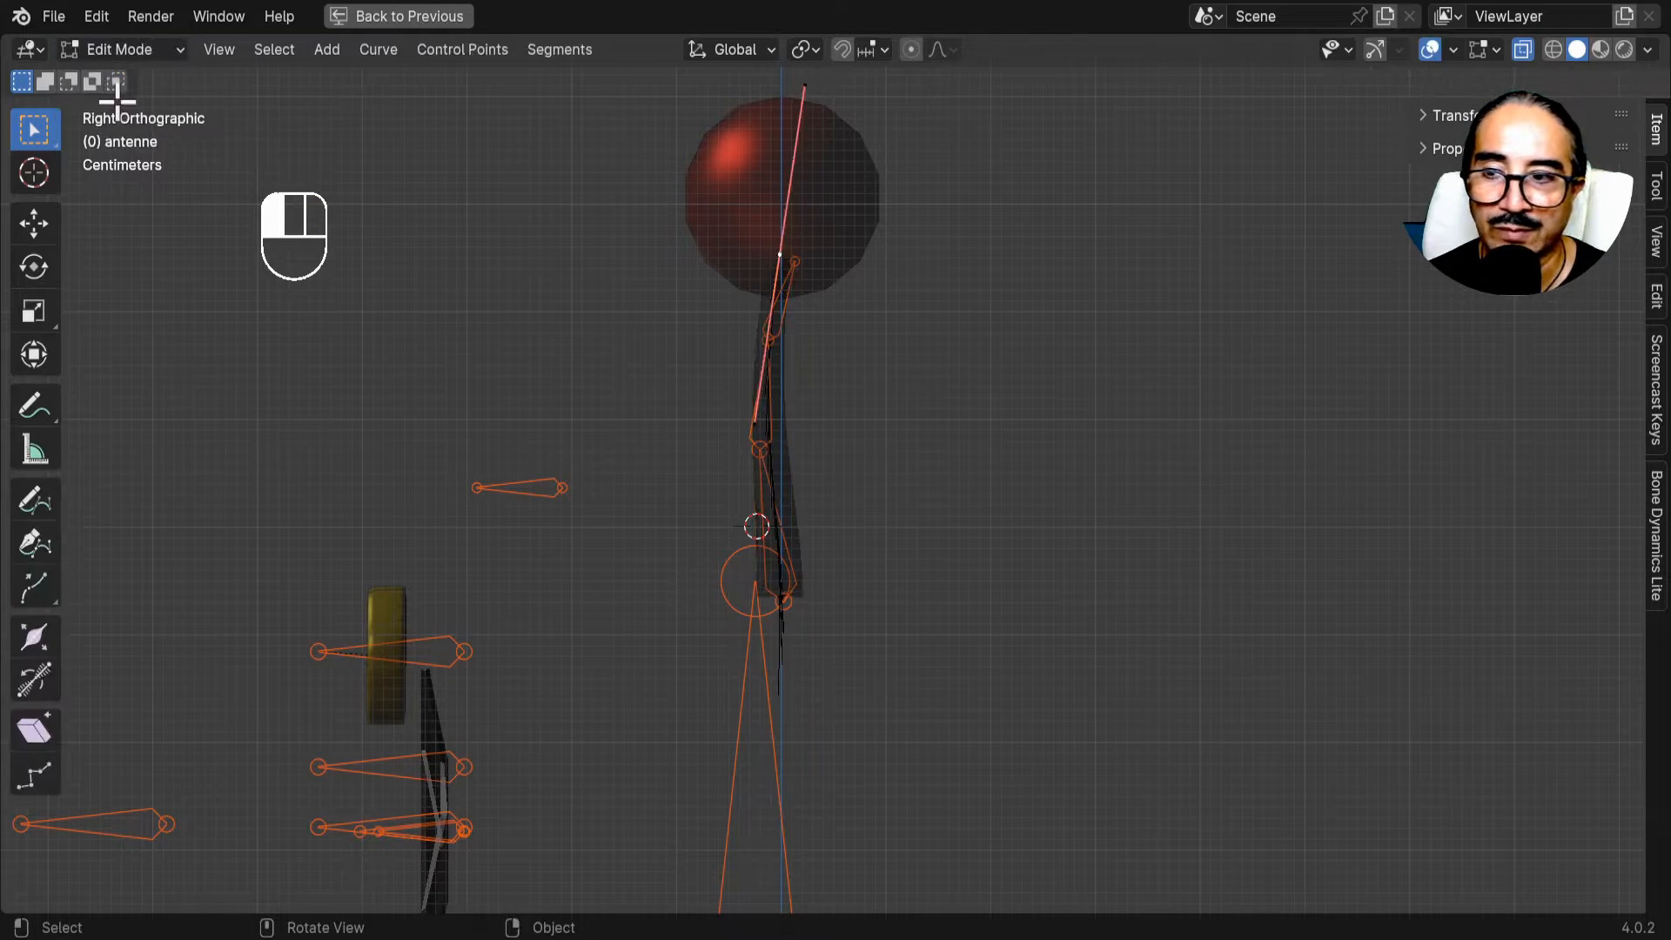
drag(681, 149, 857, 344)
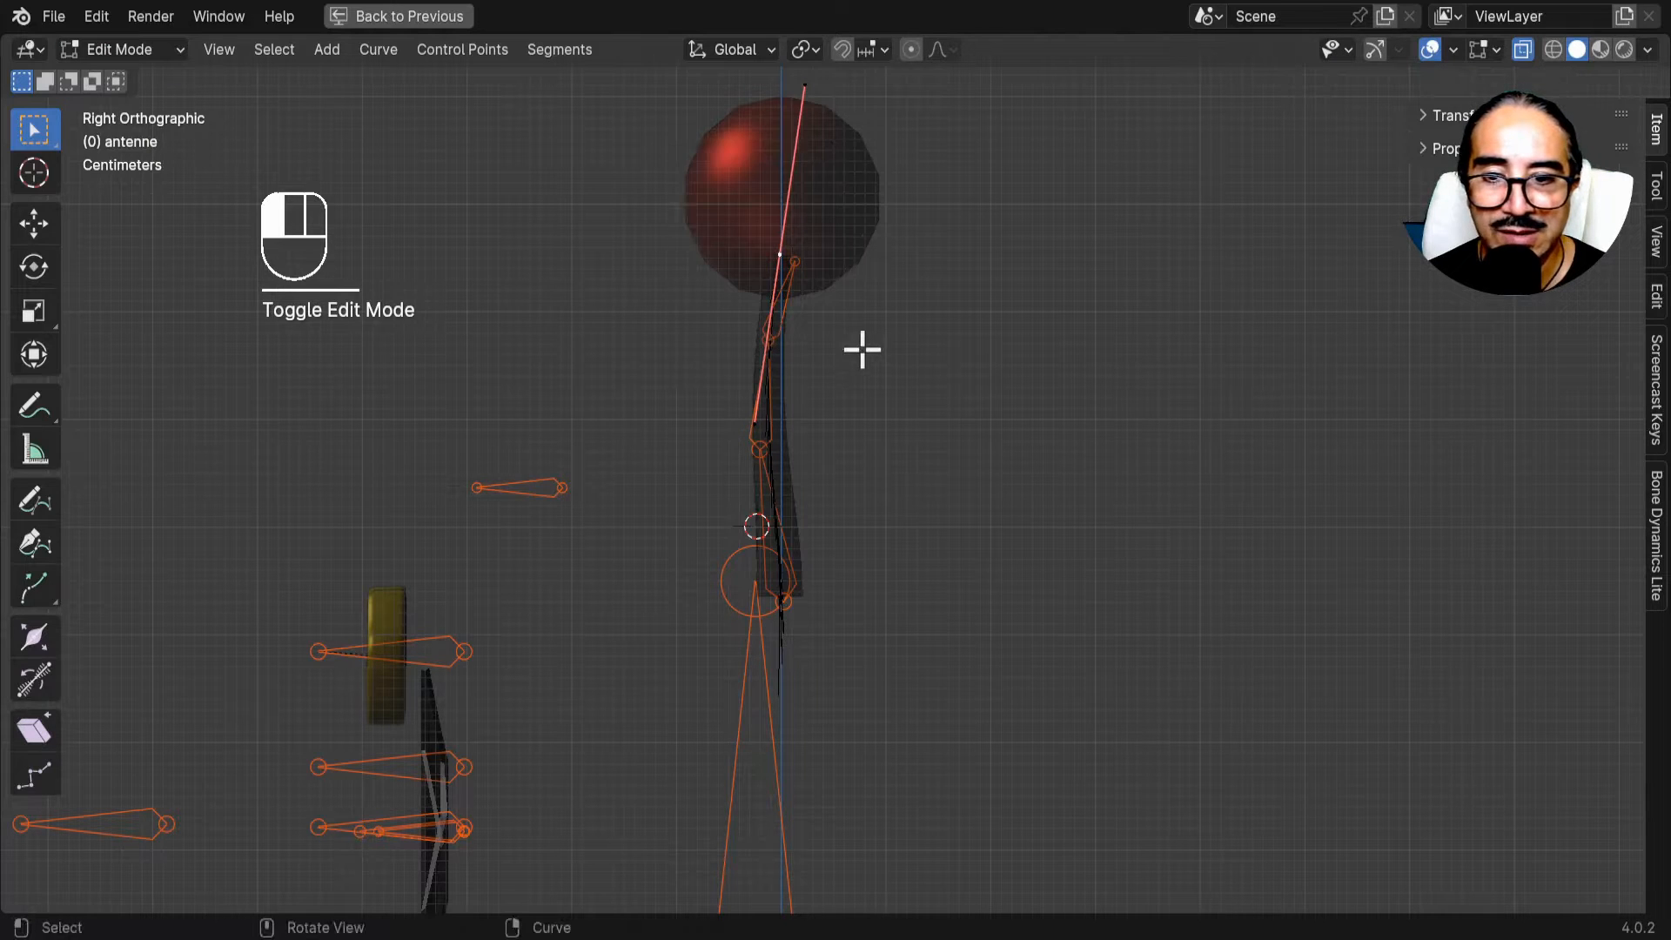
key(ctrl+p)
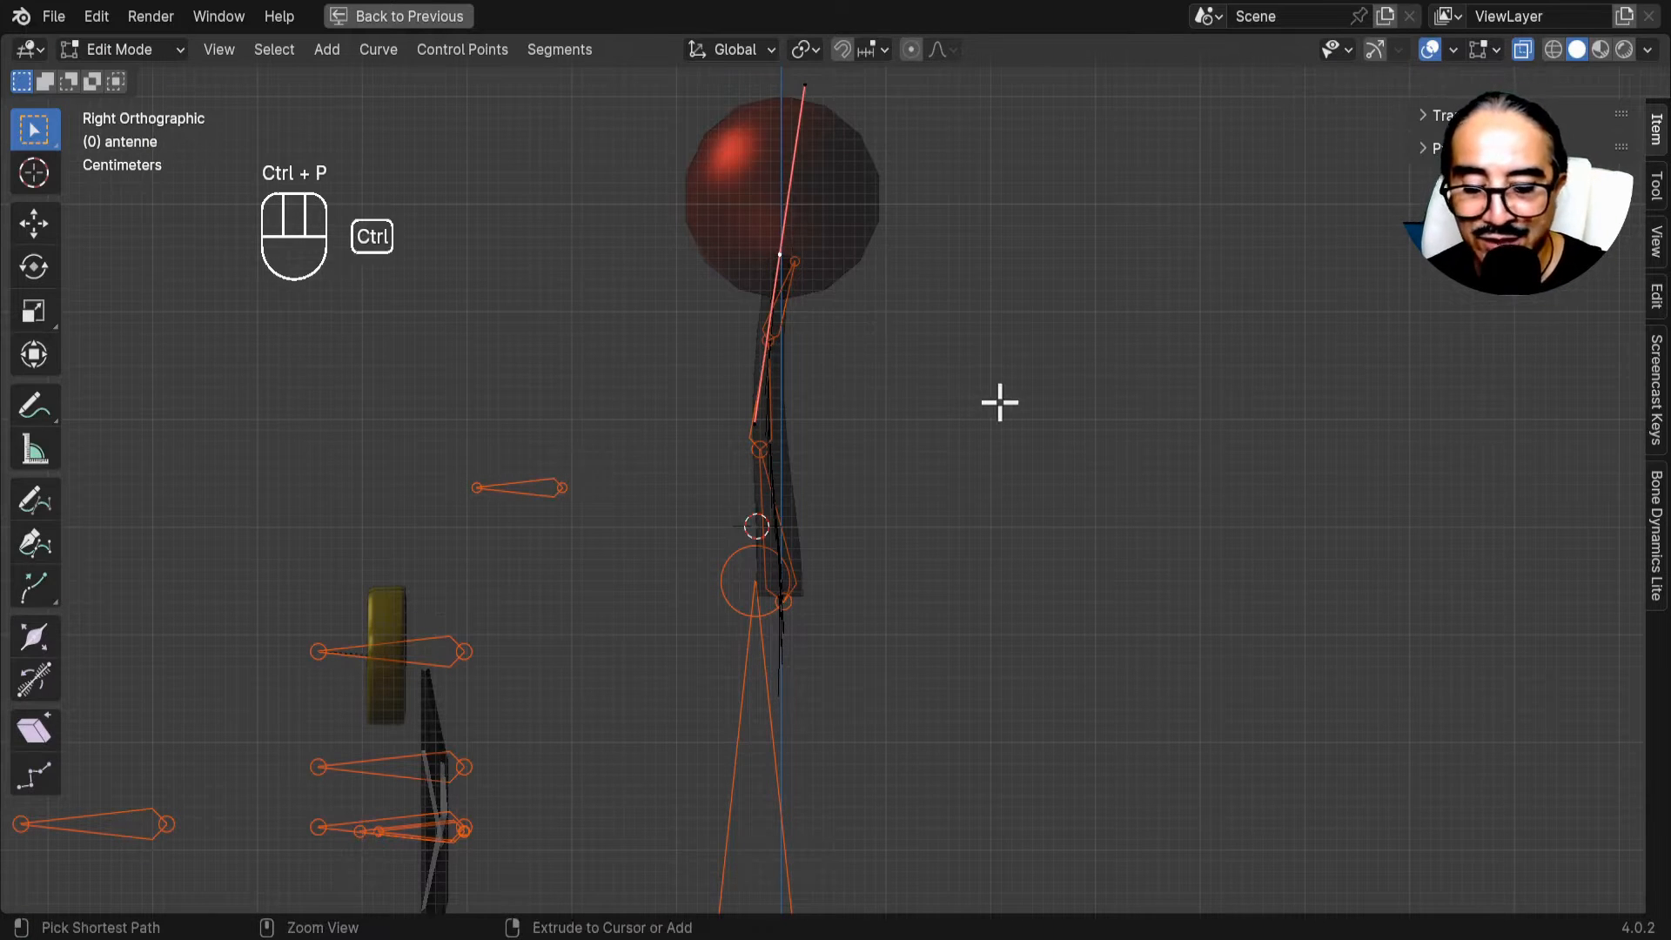
key(ctrl+h)
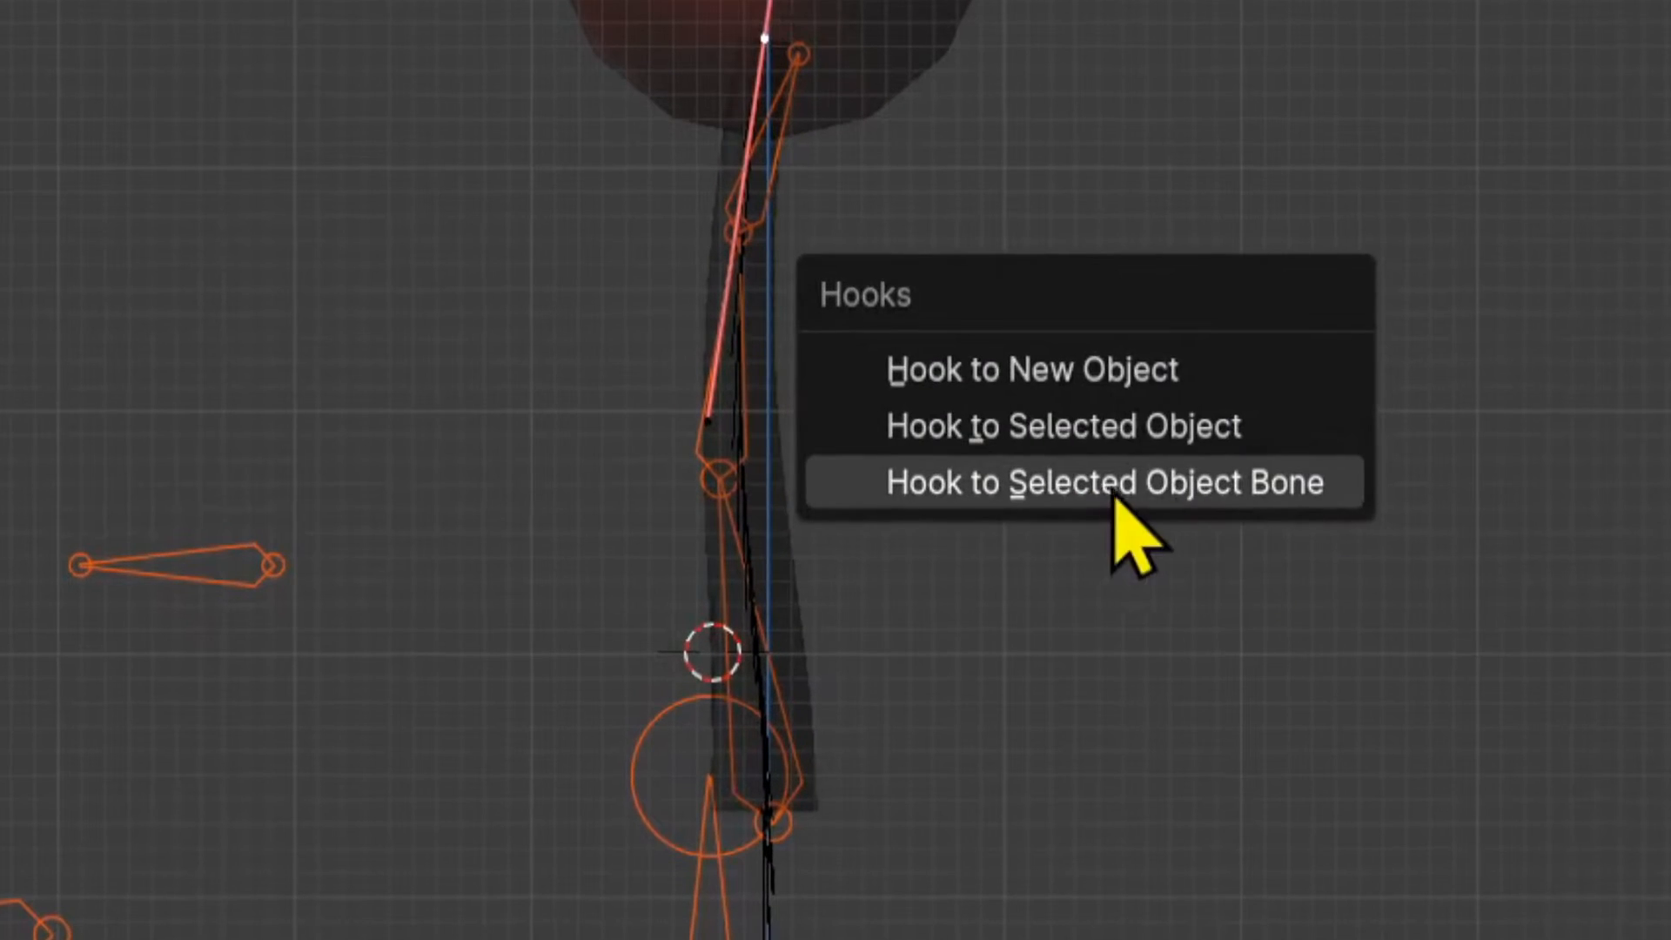
click(1262, 492)
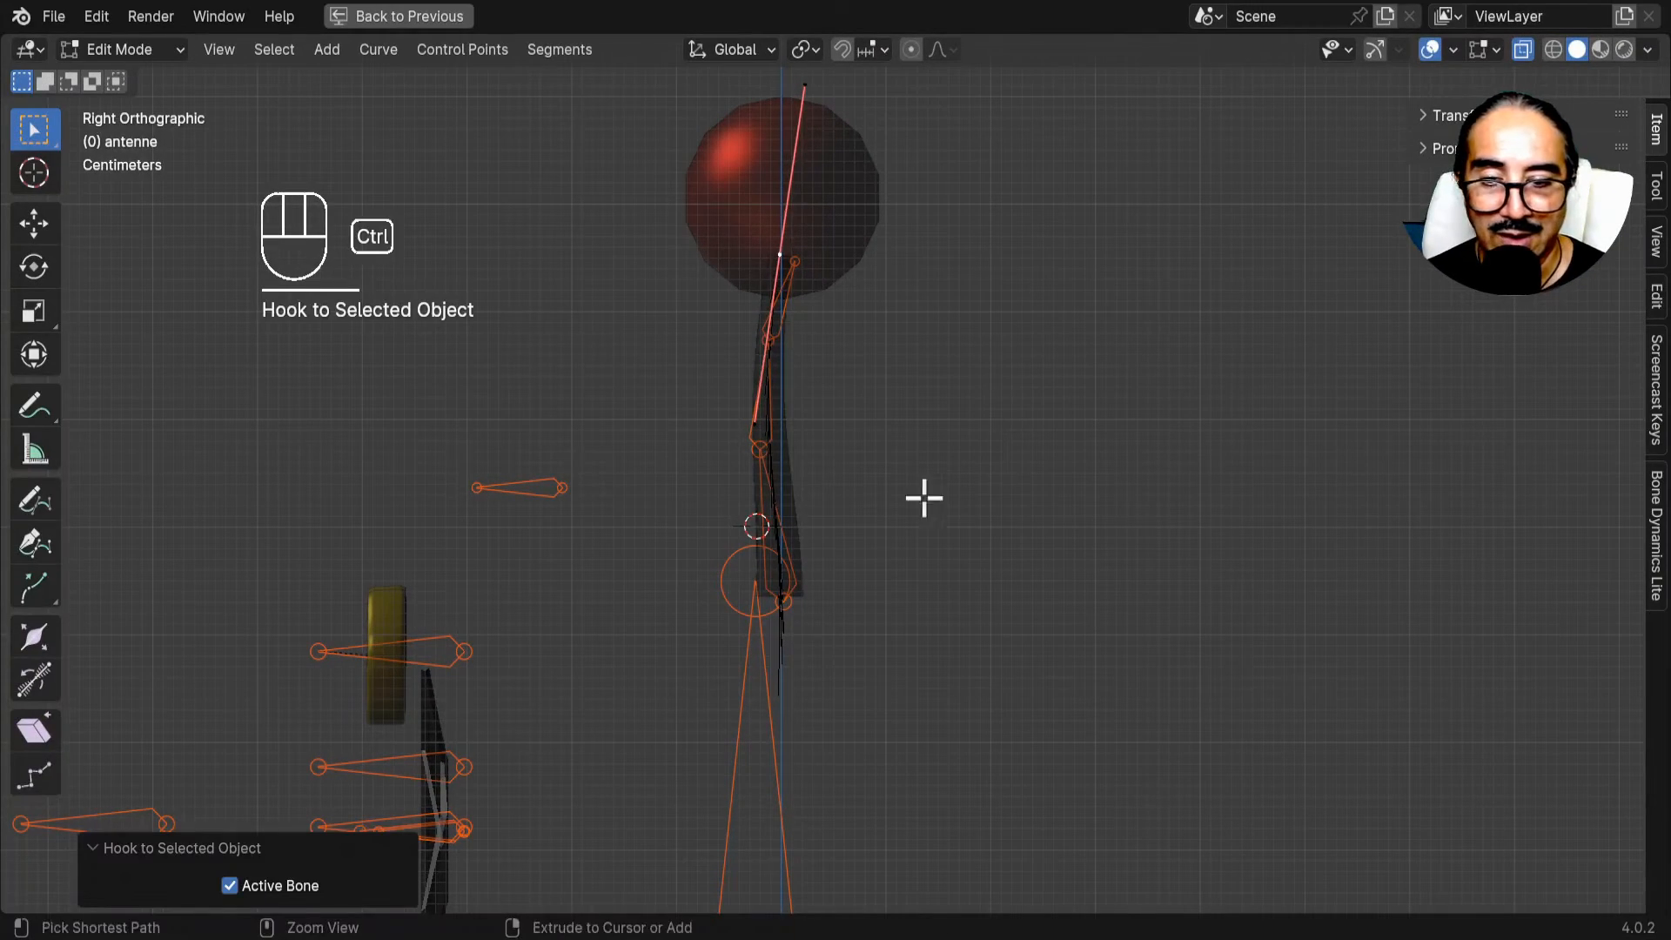
Leave the curve's Edit Mode, select the rig and make DEF-tail, the antenna's base bone, active in Pose Mode.
key(ctrl+Tab)
click(780, 515)
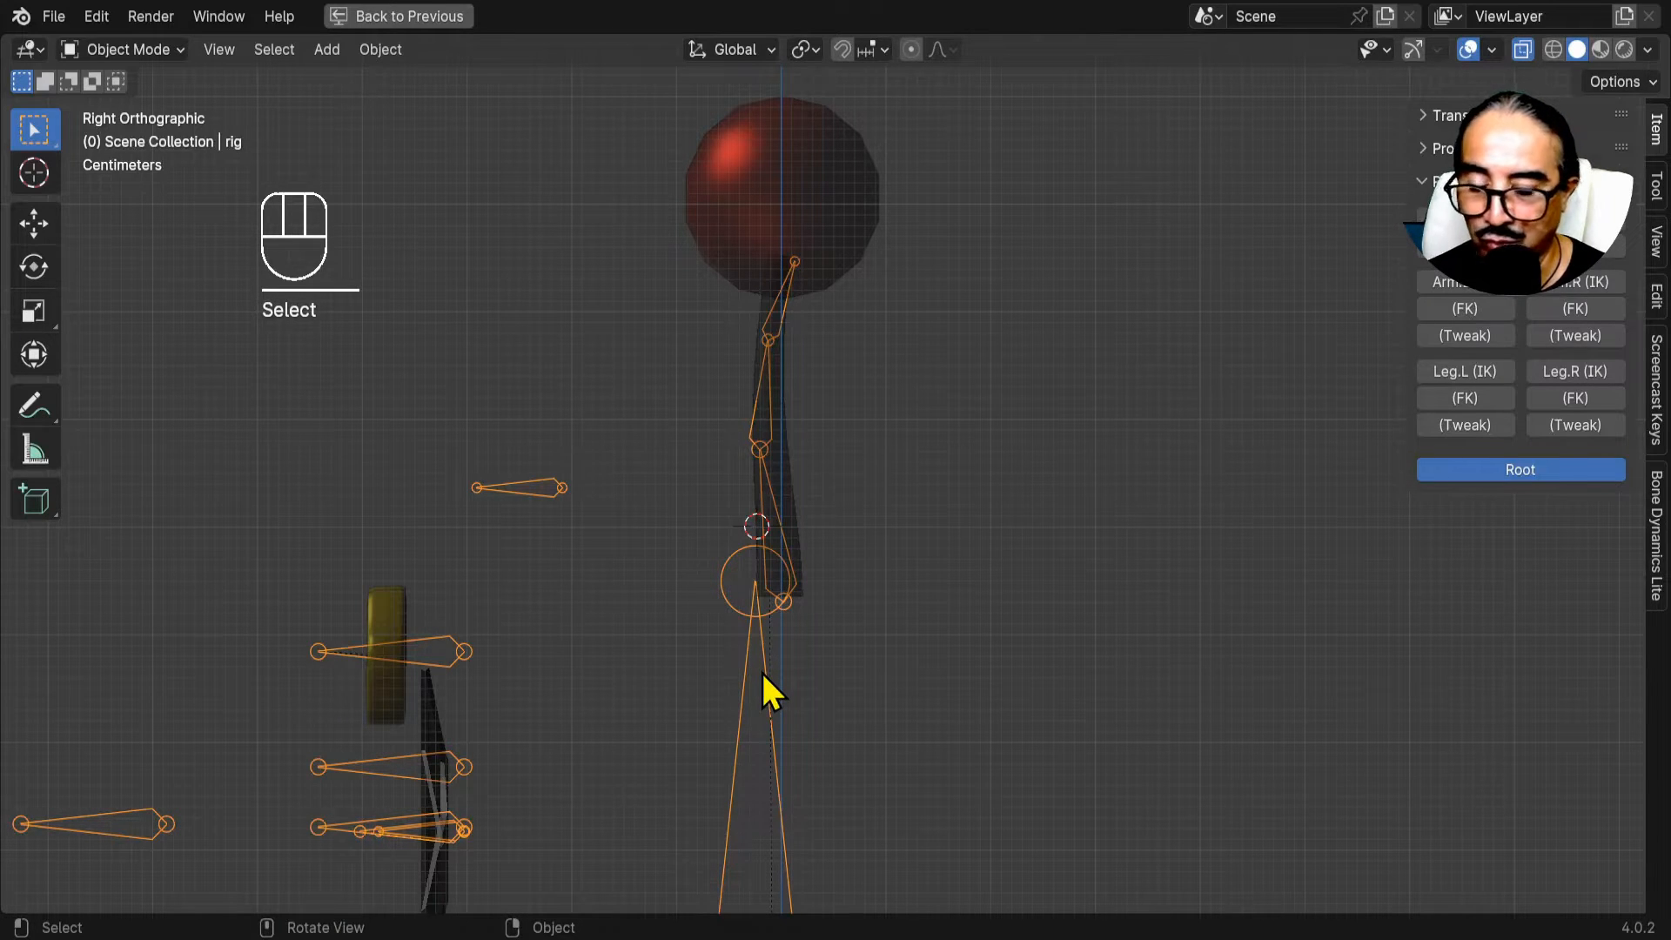
key(ctrl+Tab)
click(775, 533)
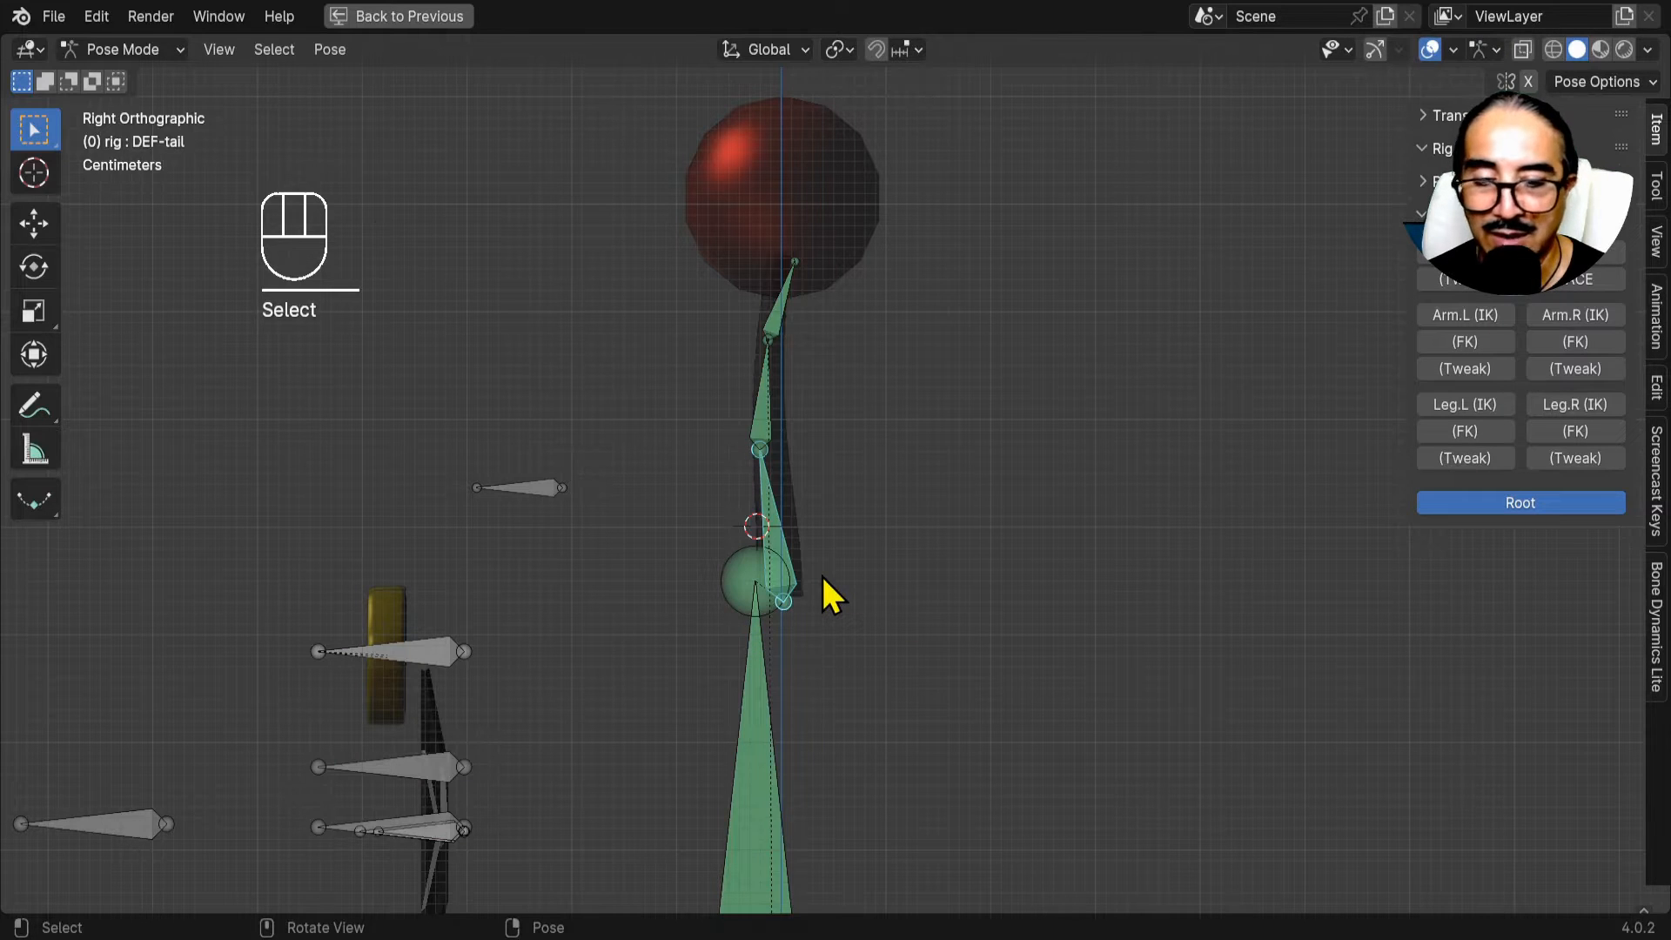
Switch the rig back to Object Mode and extend the selection to the antenna stem, keeping the stem active.
click(133, 50)
click(148, 87)
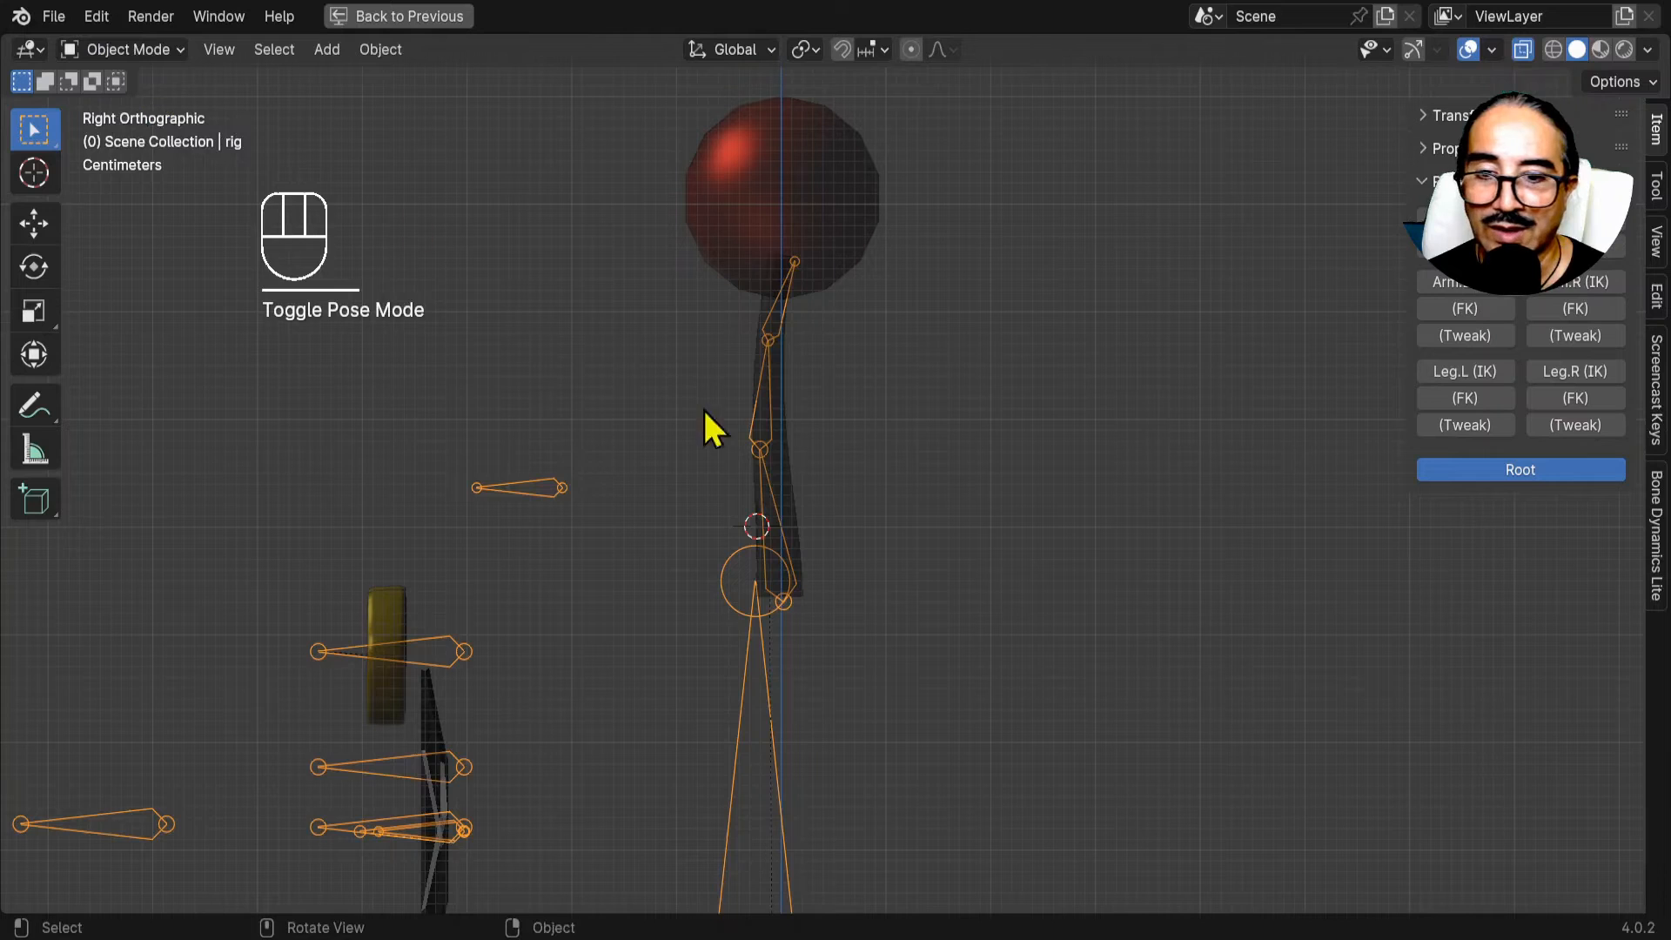
shift+click(790, 471)
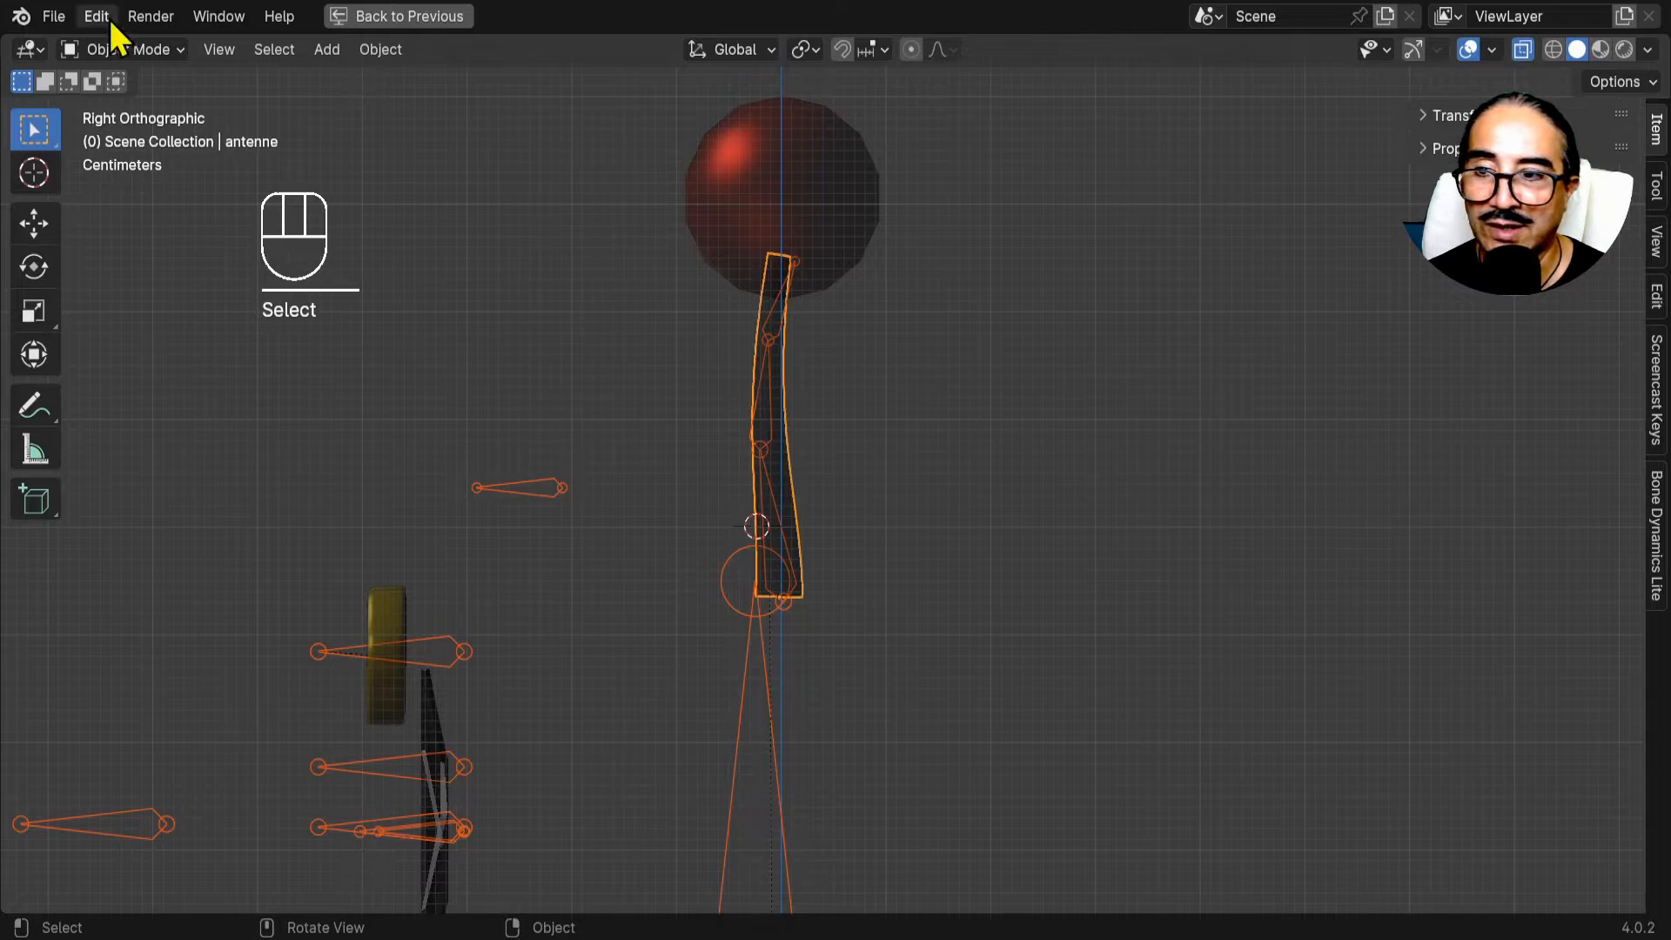
Enter Edit Mode on the antenna stem and hook its lower control point to the selected object bone.
click(131, 49)
click(141, 105)
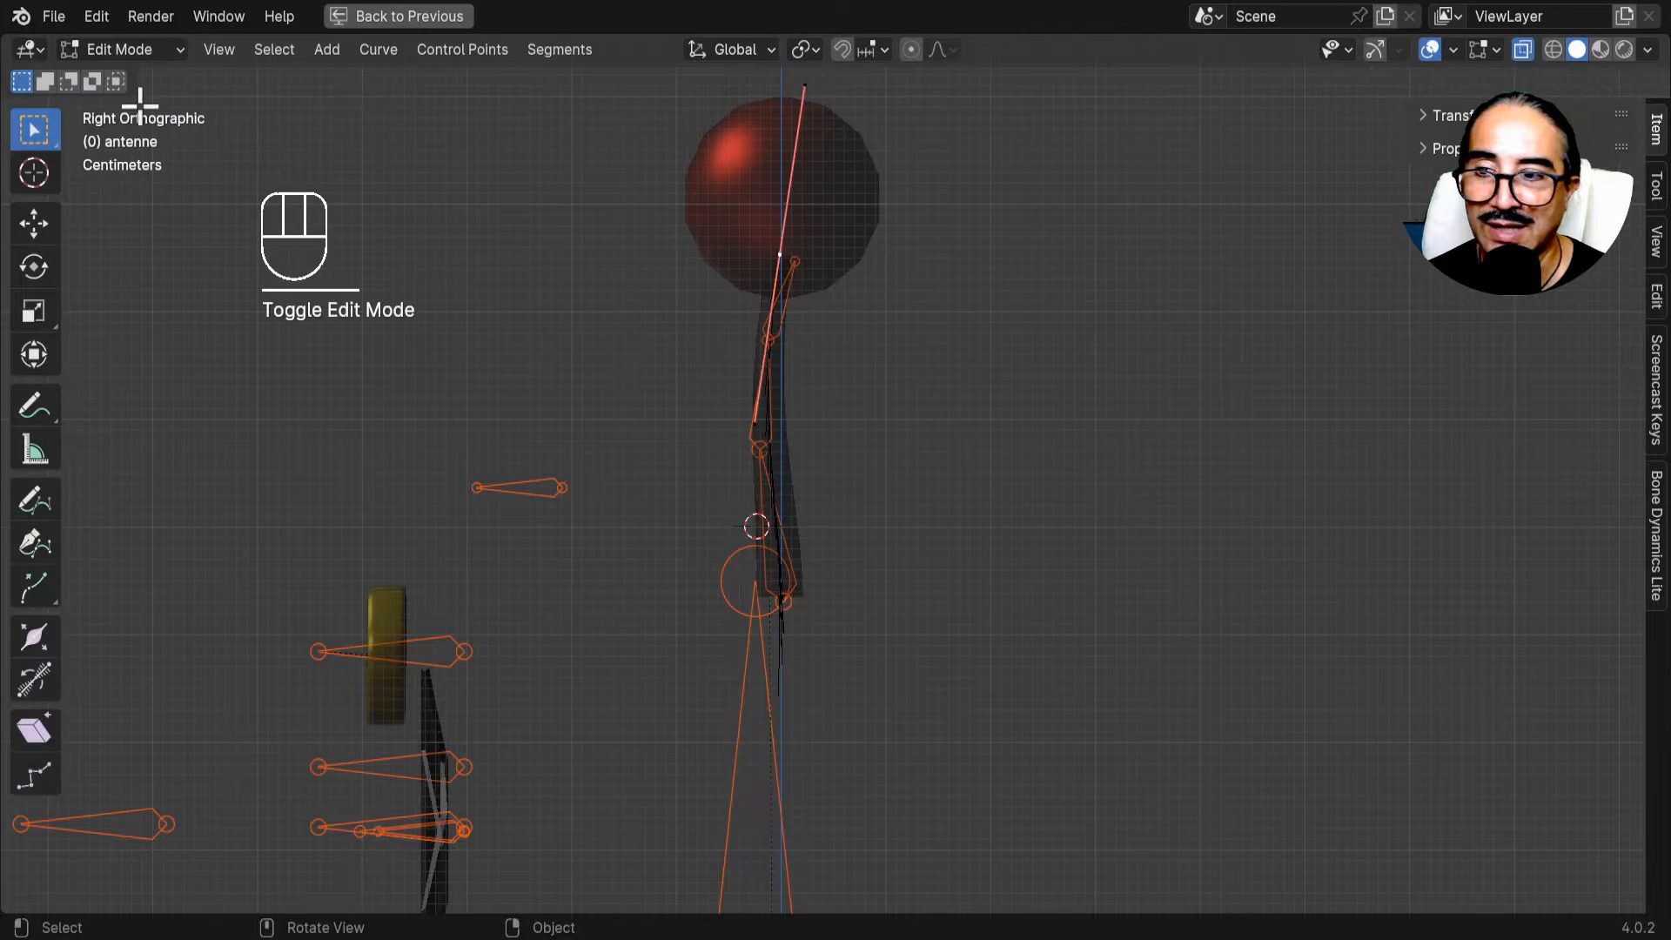
drag(657, 545, 866, 670)
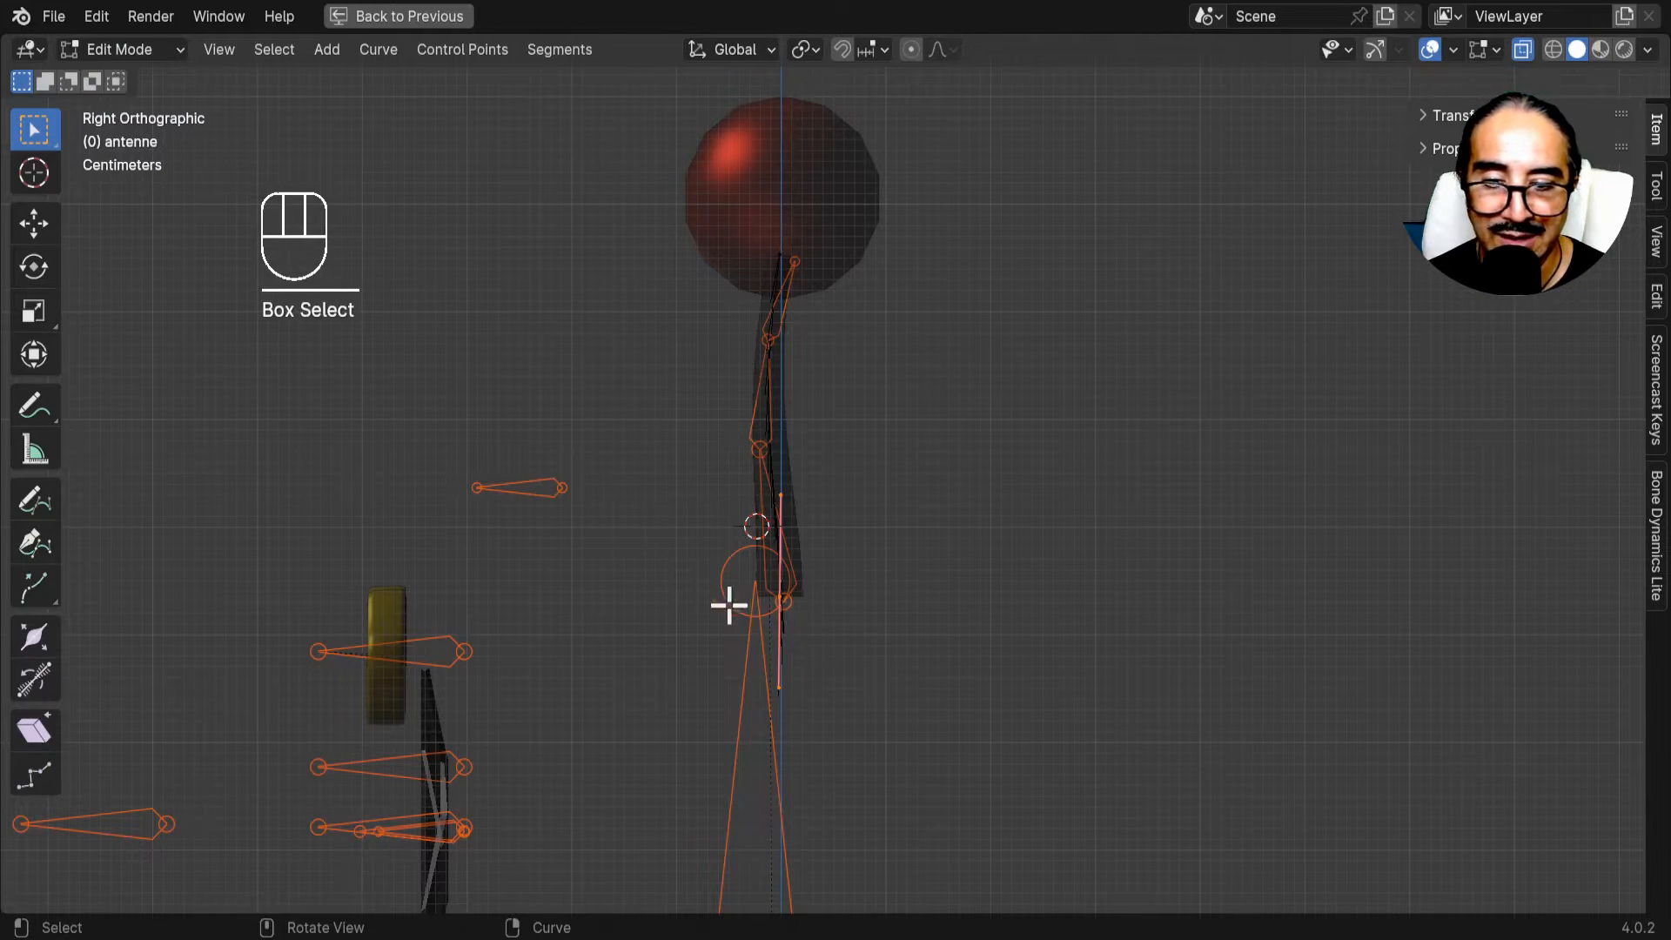
key(ctrl)
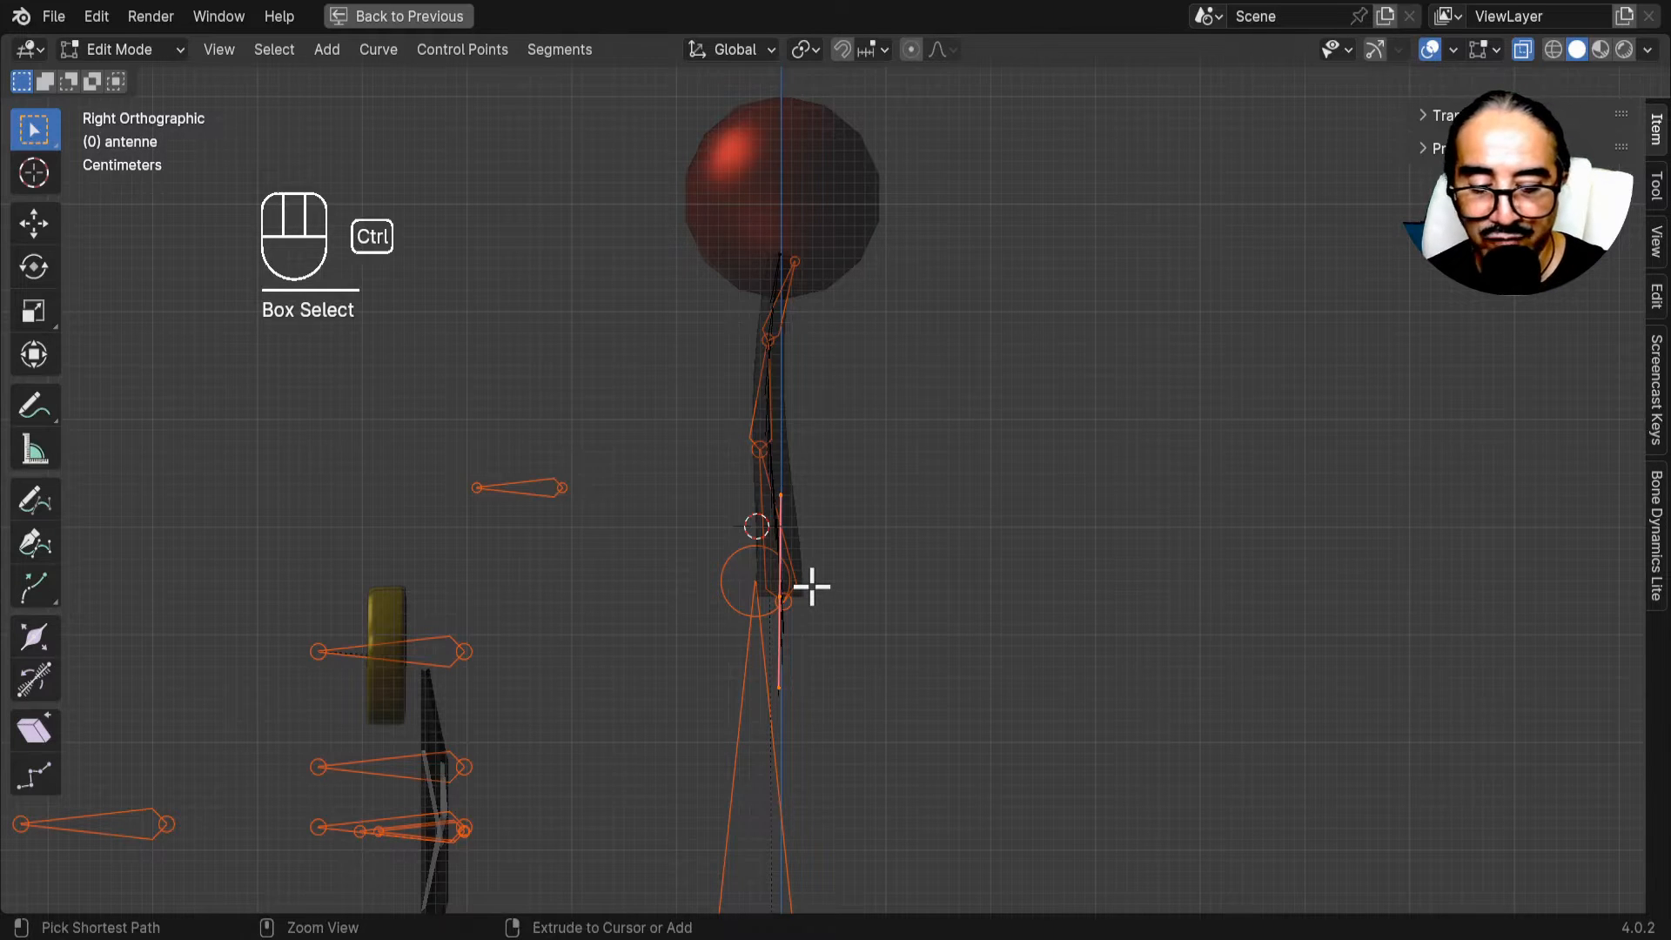
key(ctrl+h)
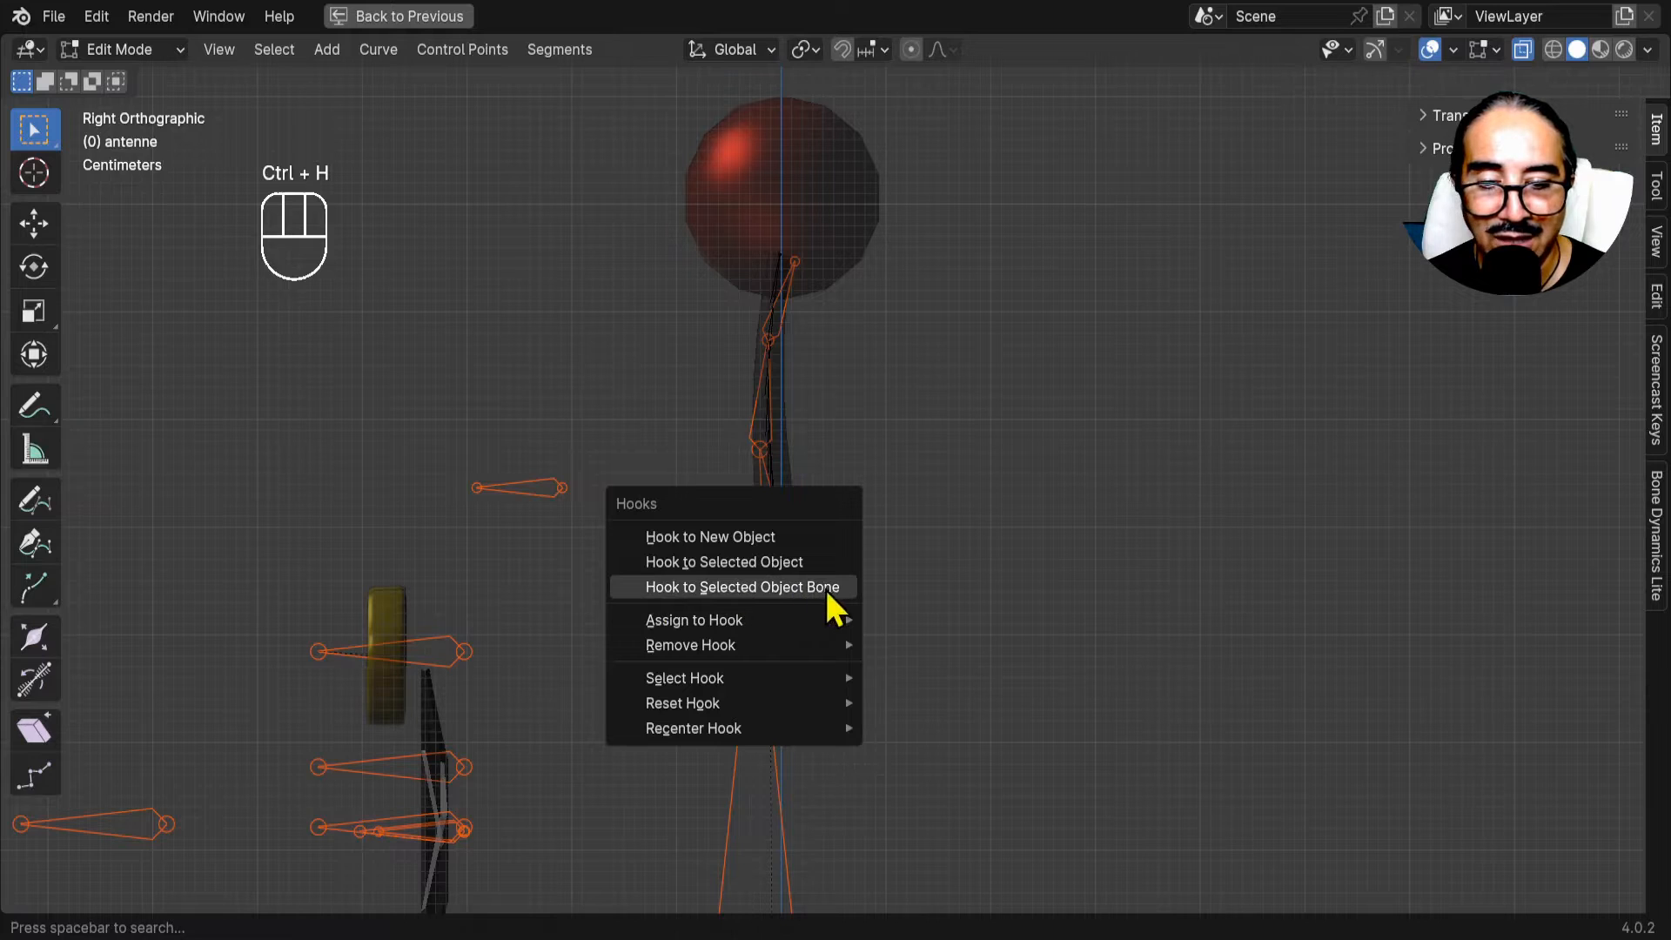
click(836, 588)
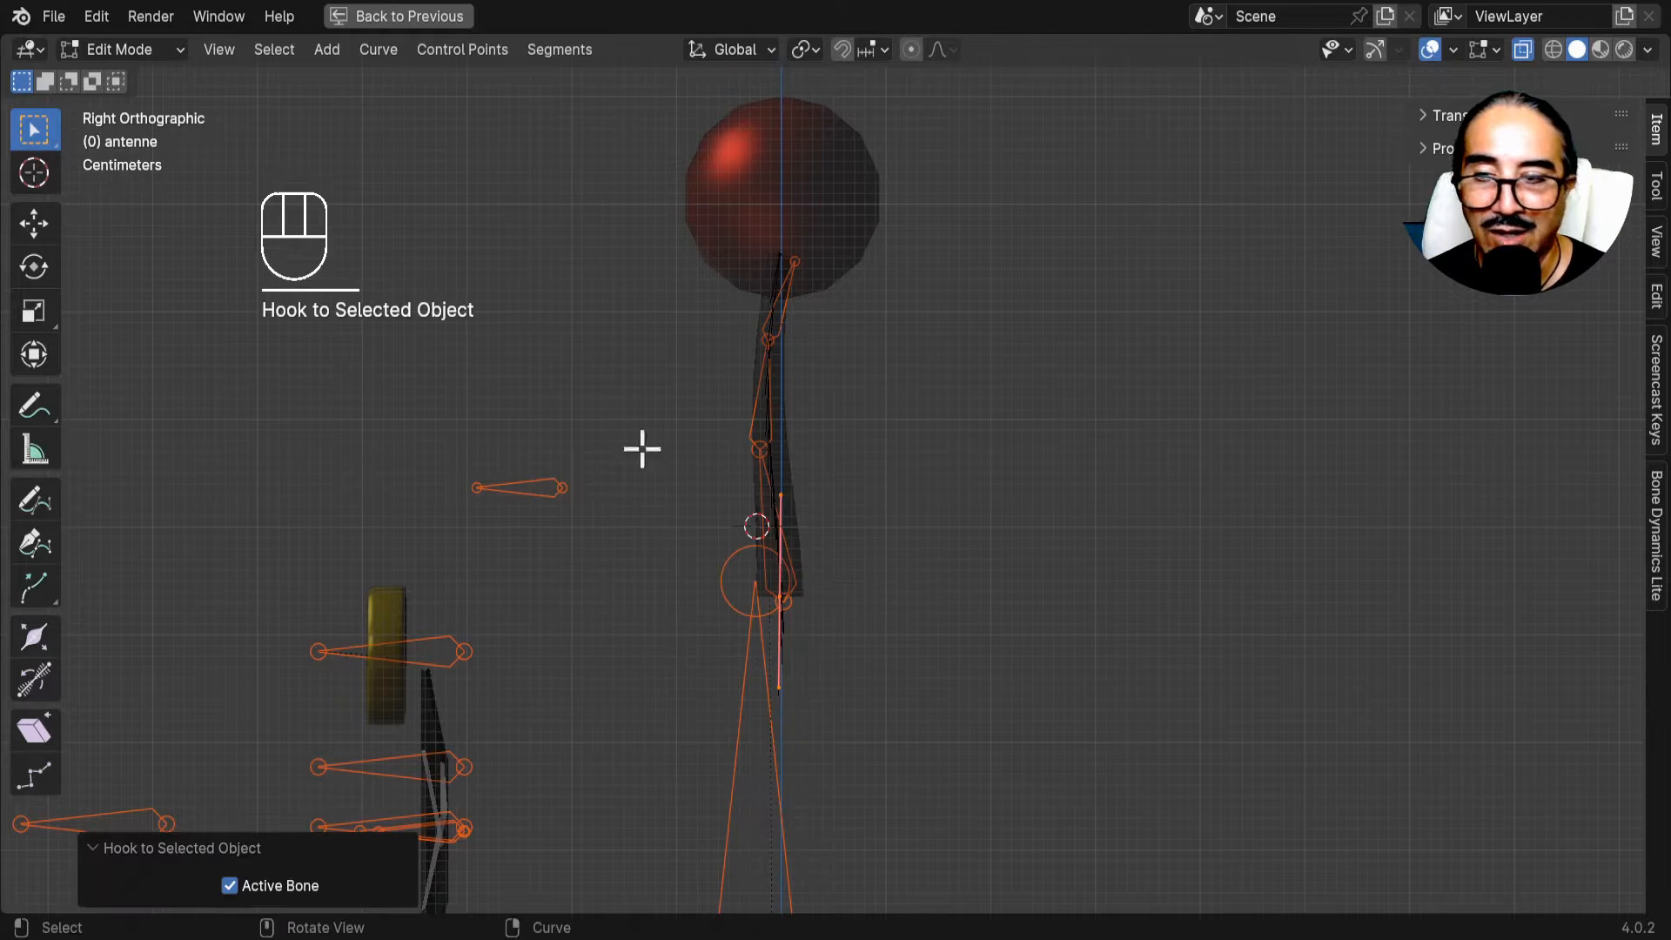
Return to Object Mode, select the rig and show its Torso control bones around the antenna.
click(144, 27)
click(105, 43)
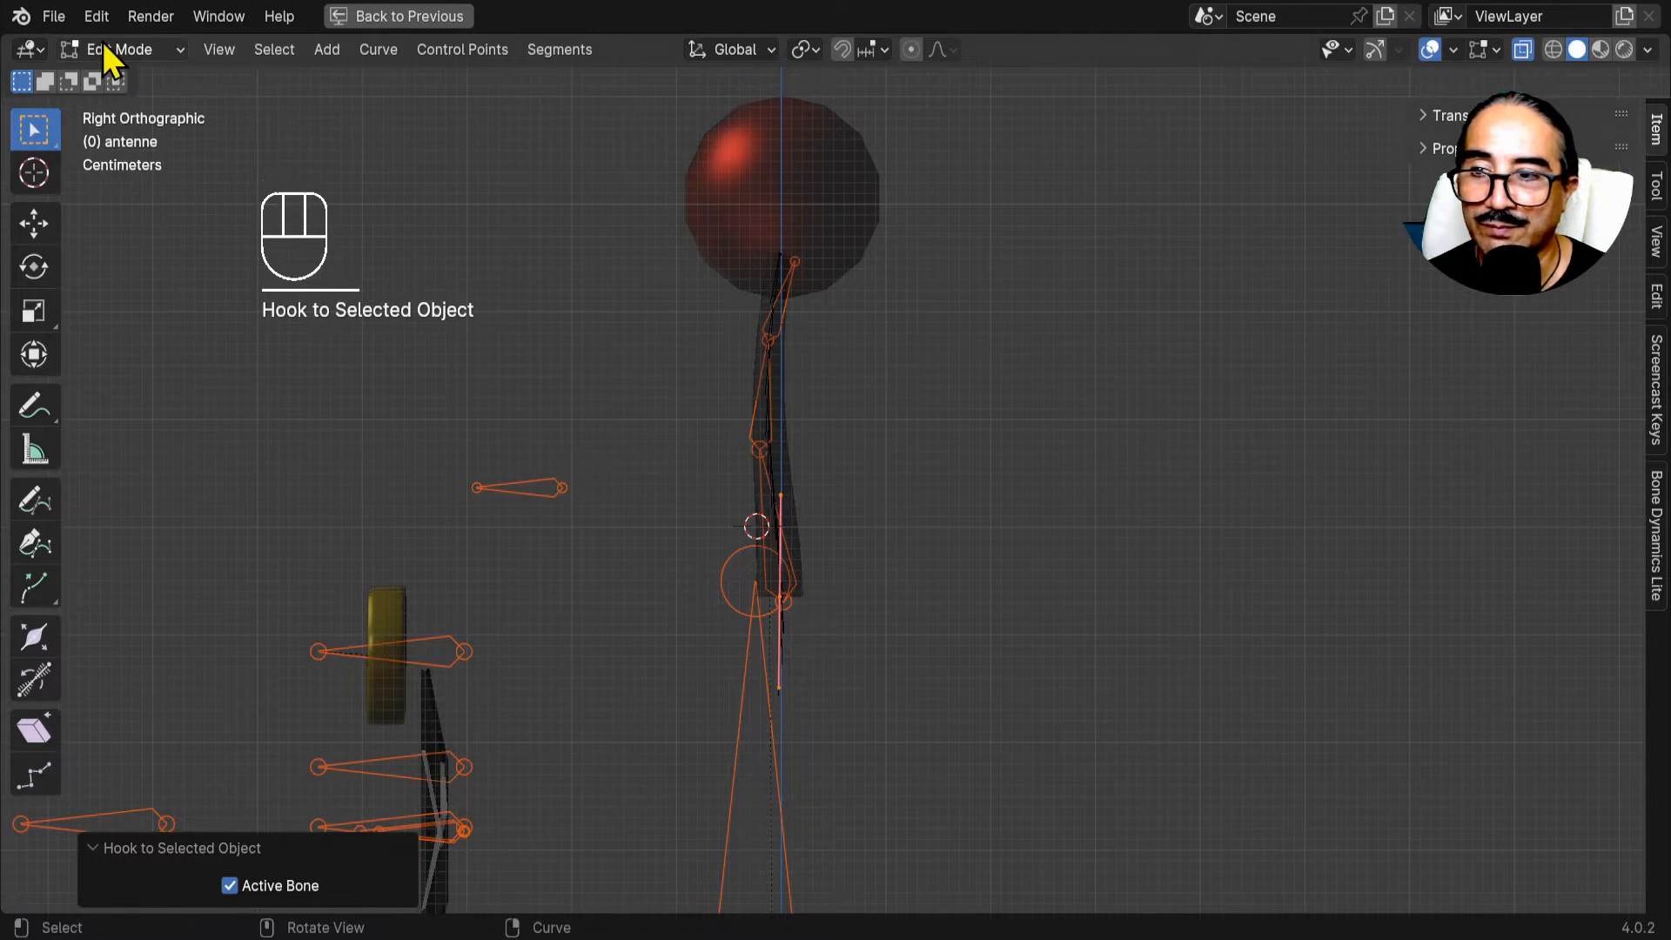
click(106, 48)
click(135, 77)
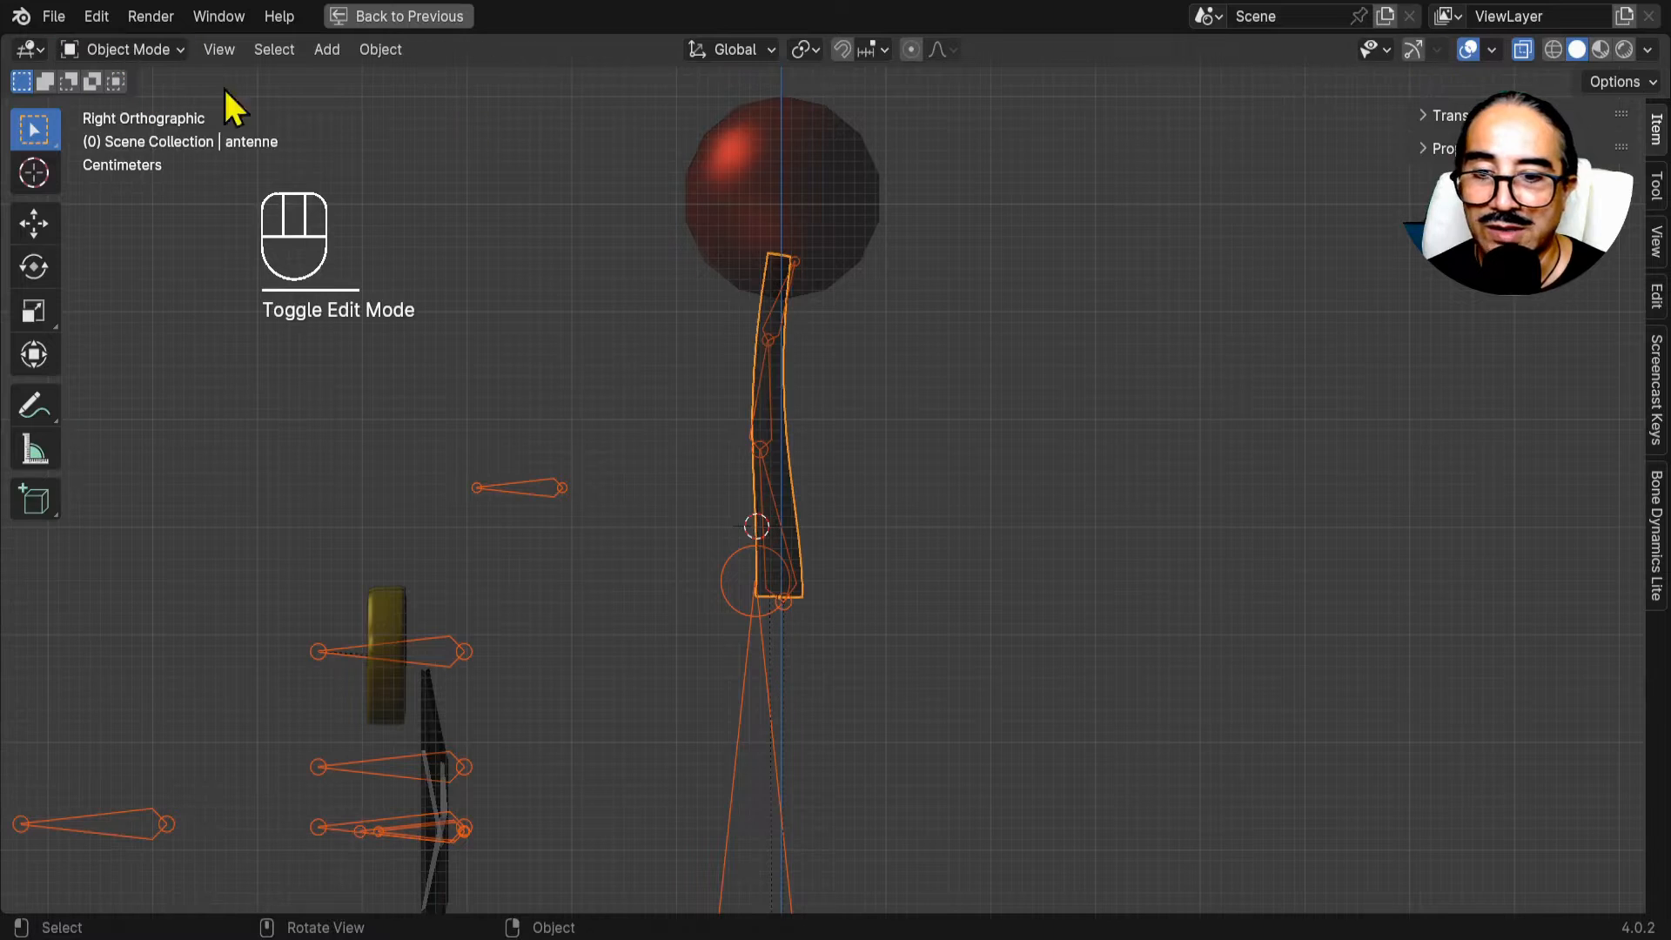
click(762, 681)
scroll(761, 682, down, 4)
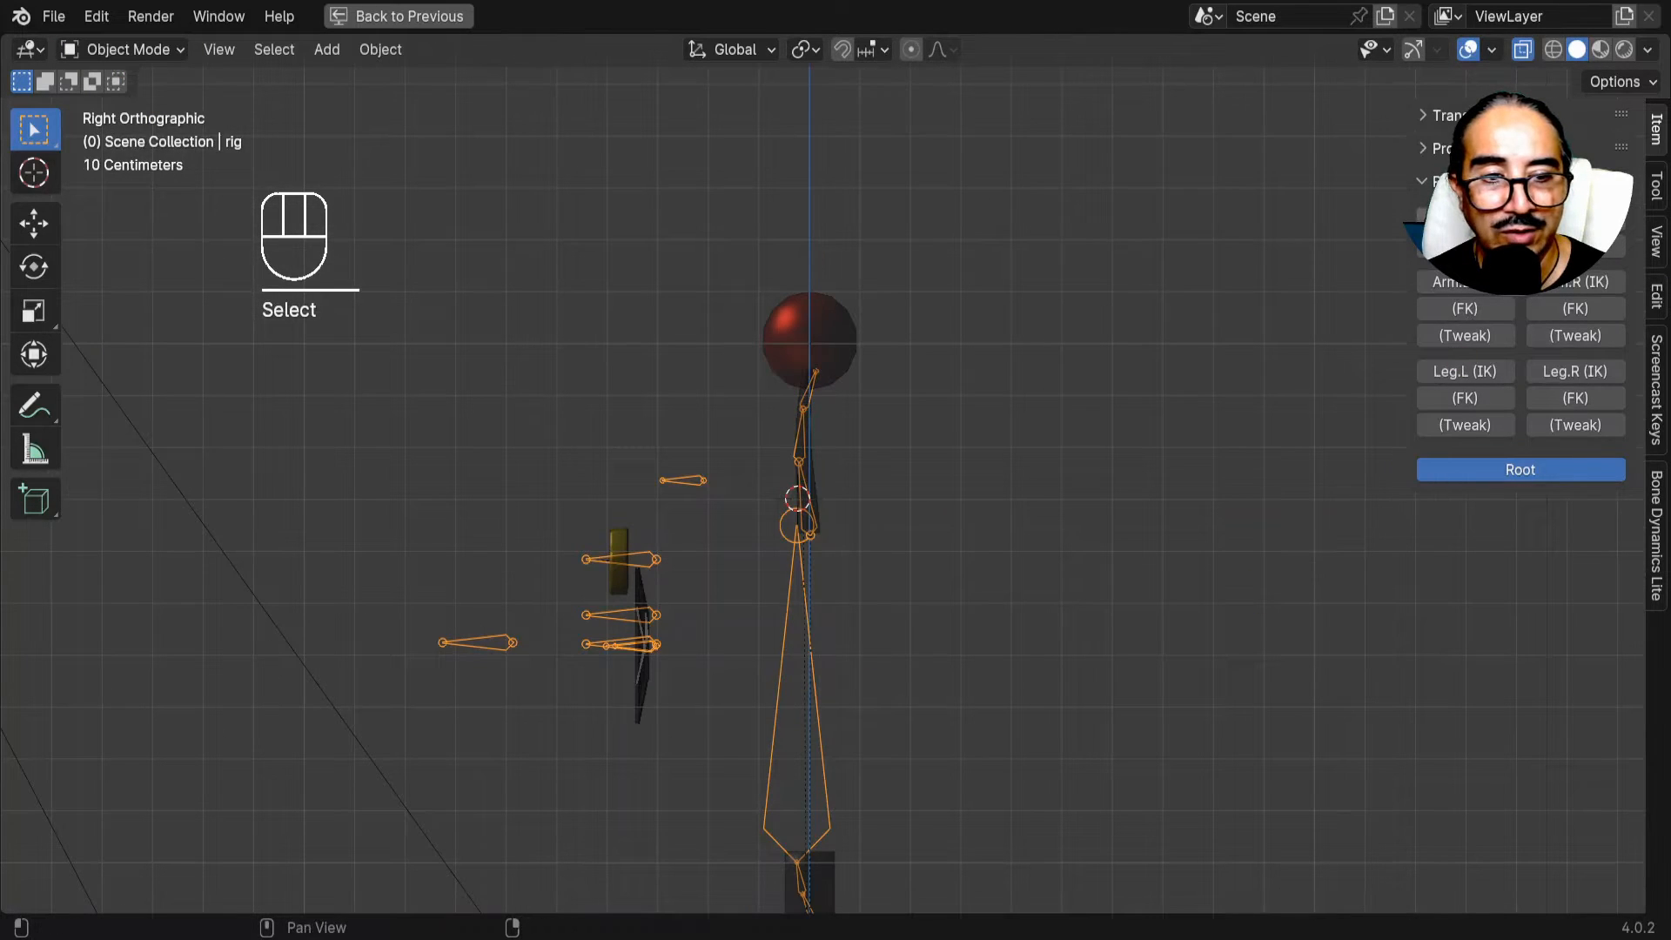
scroll(736, 201, up, 3)
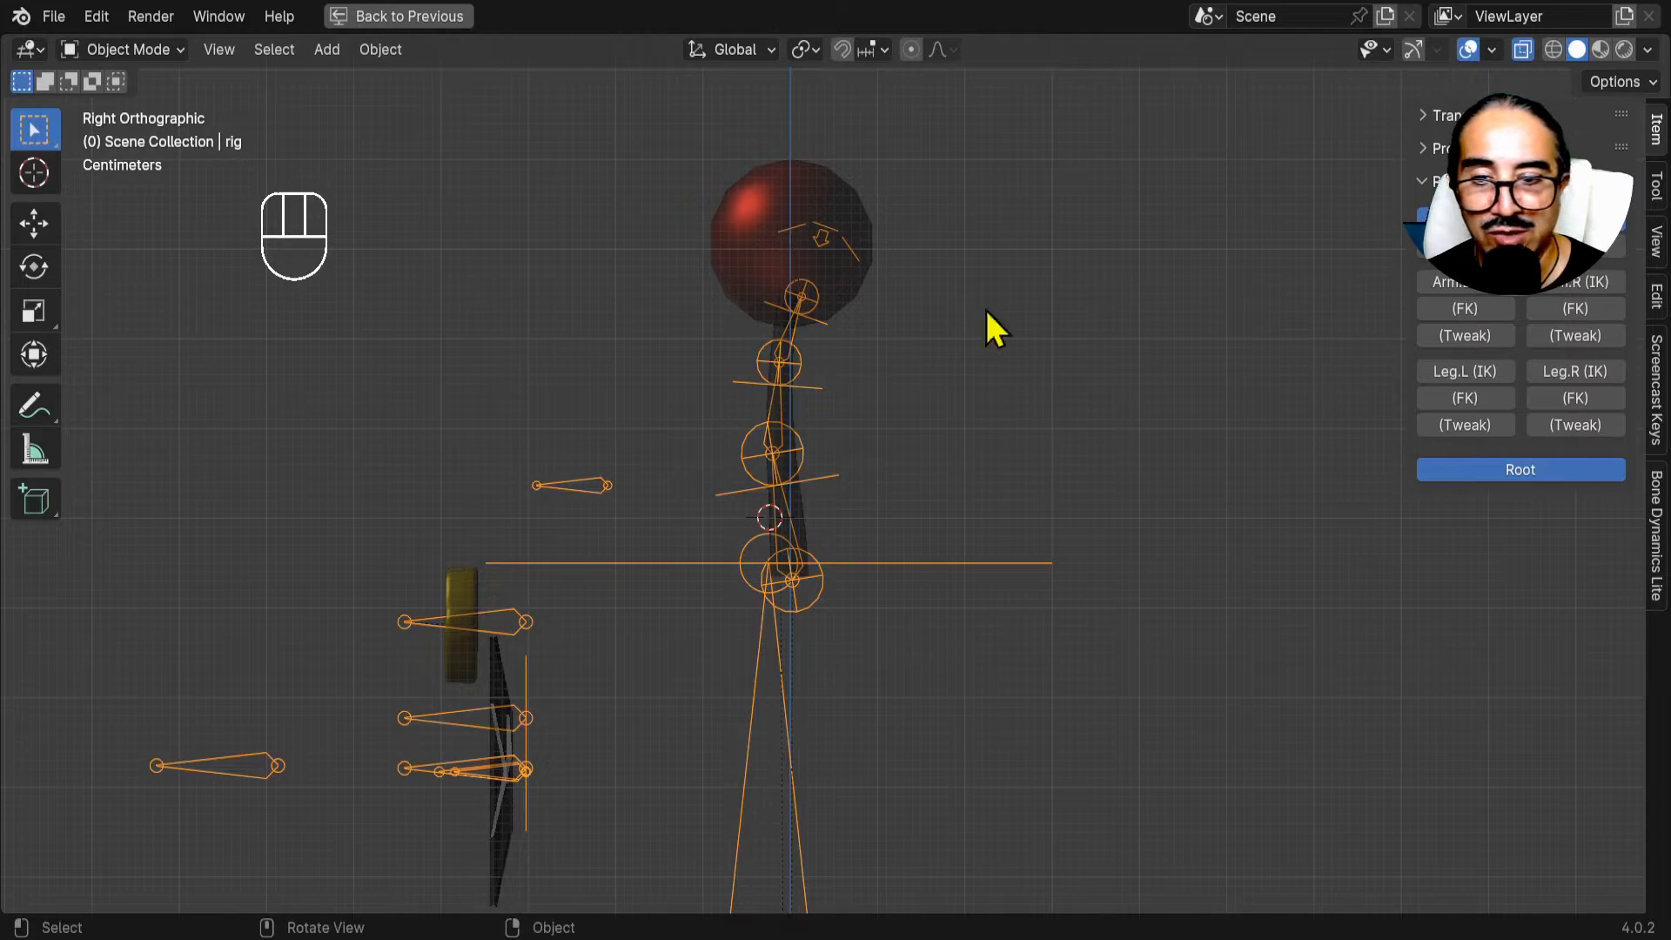
In Pose Mode, test the antenna by rotating the tail_master control in the right and front views, cancelling each rotation.
key(ctrl+Tab)
click(850, 233)
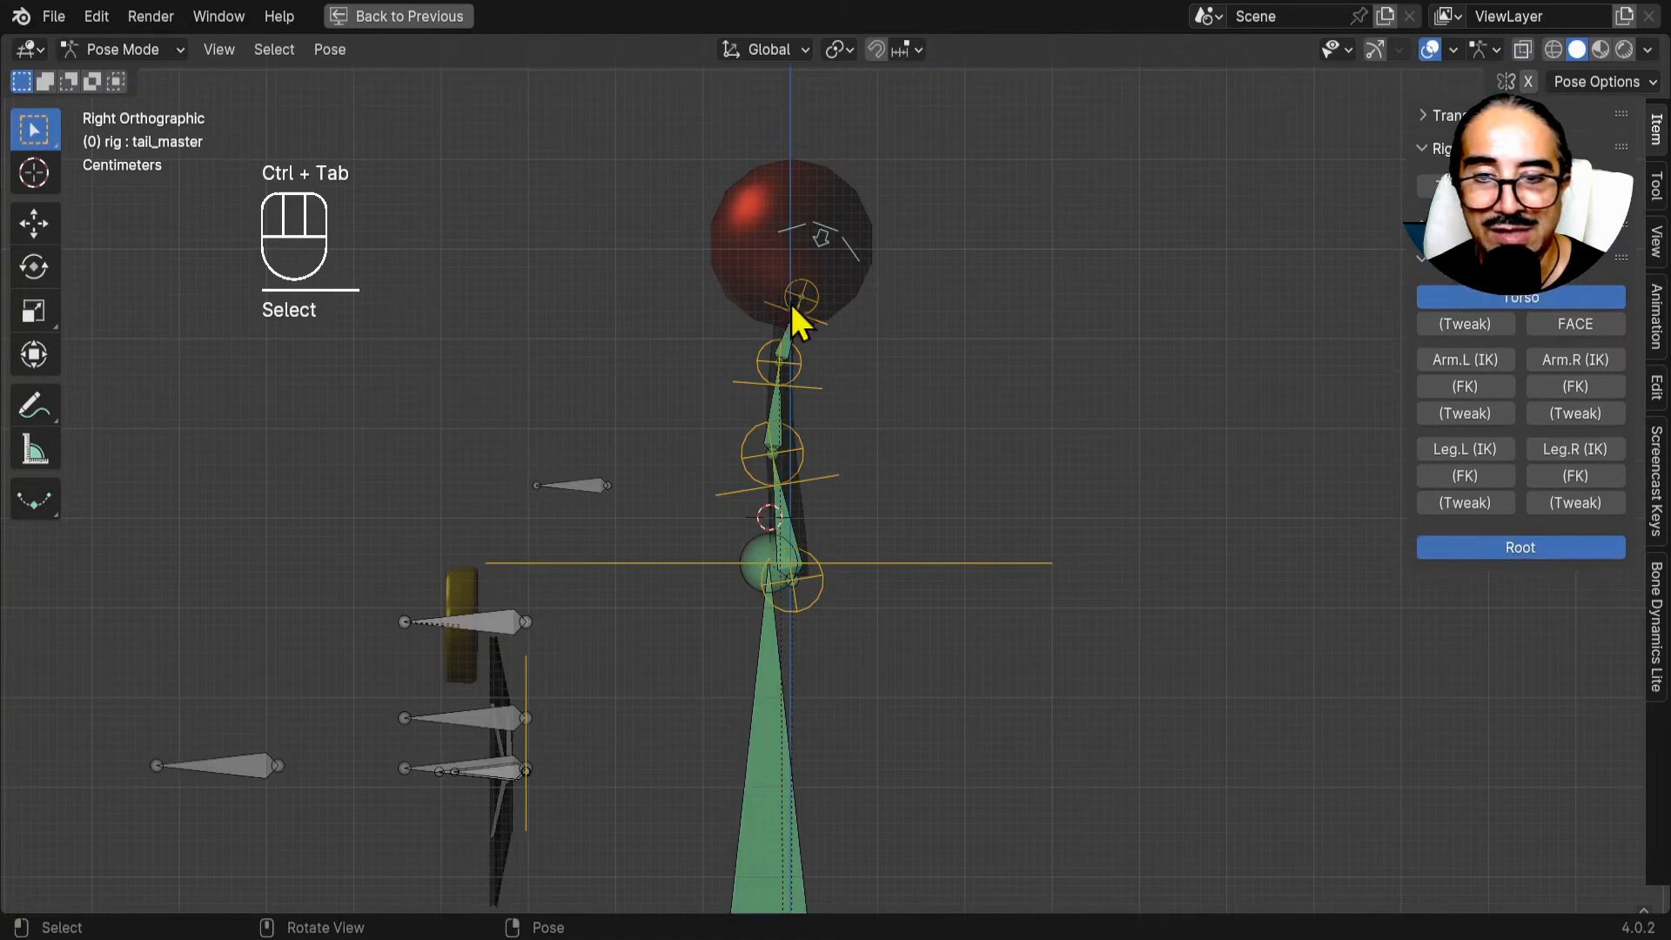
key(r)
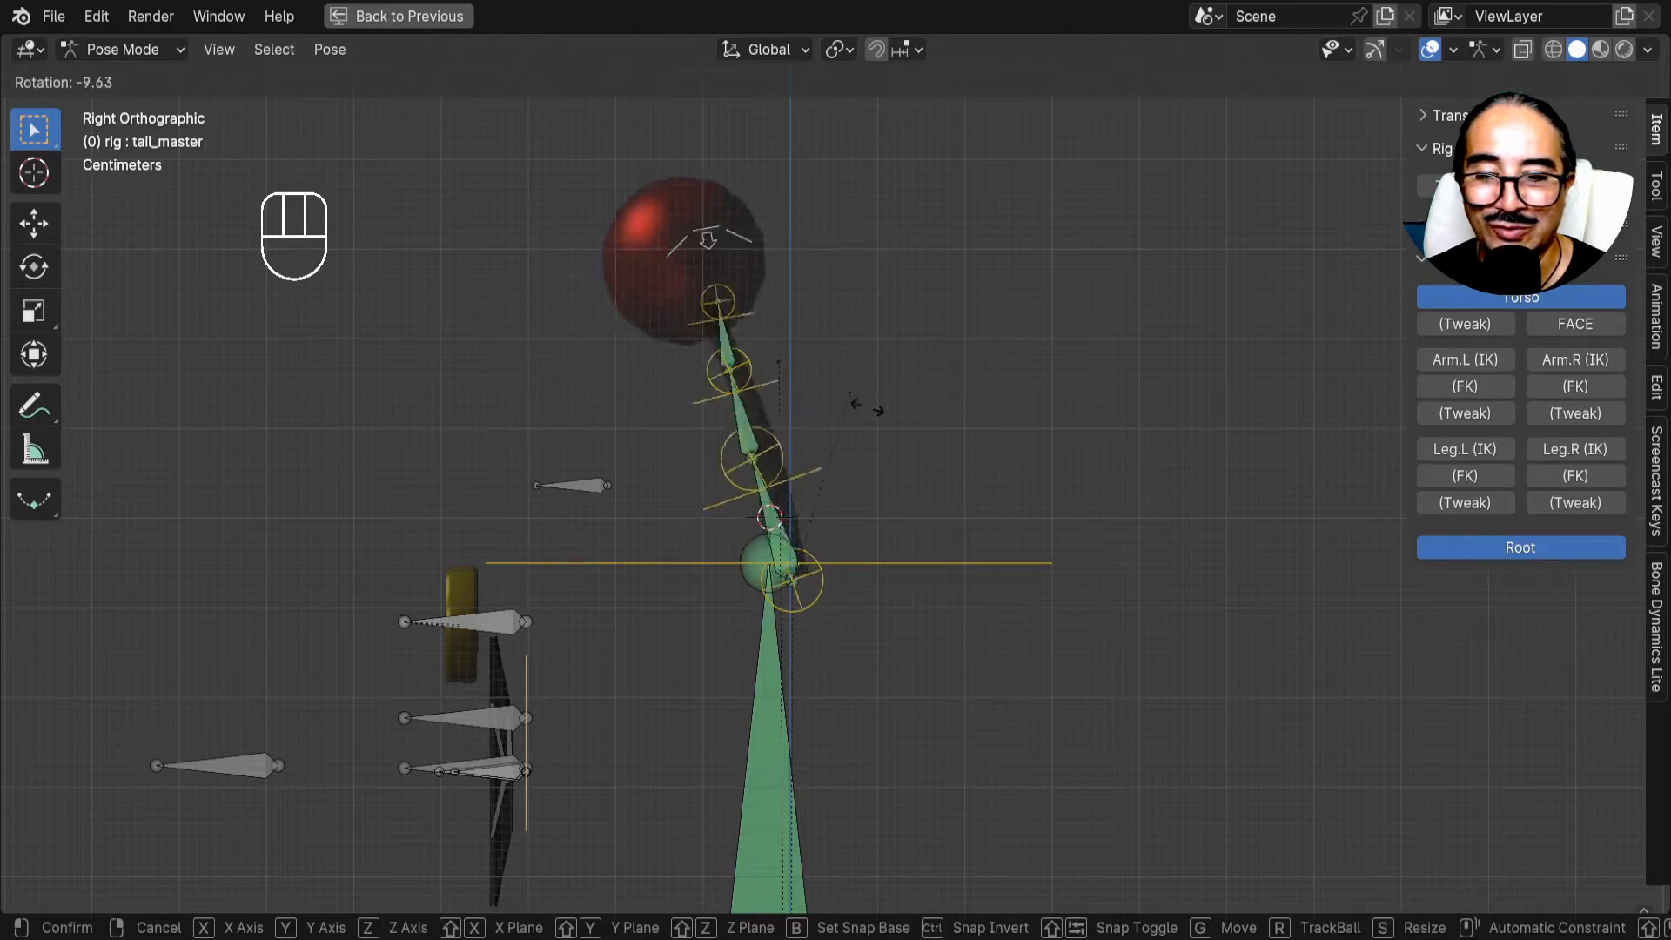
click(876, 479)
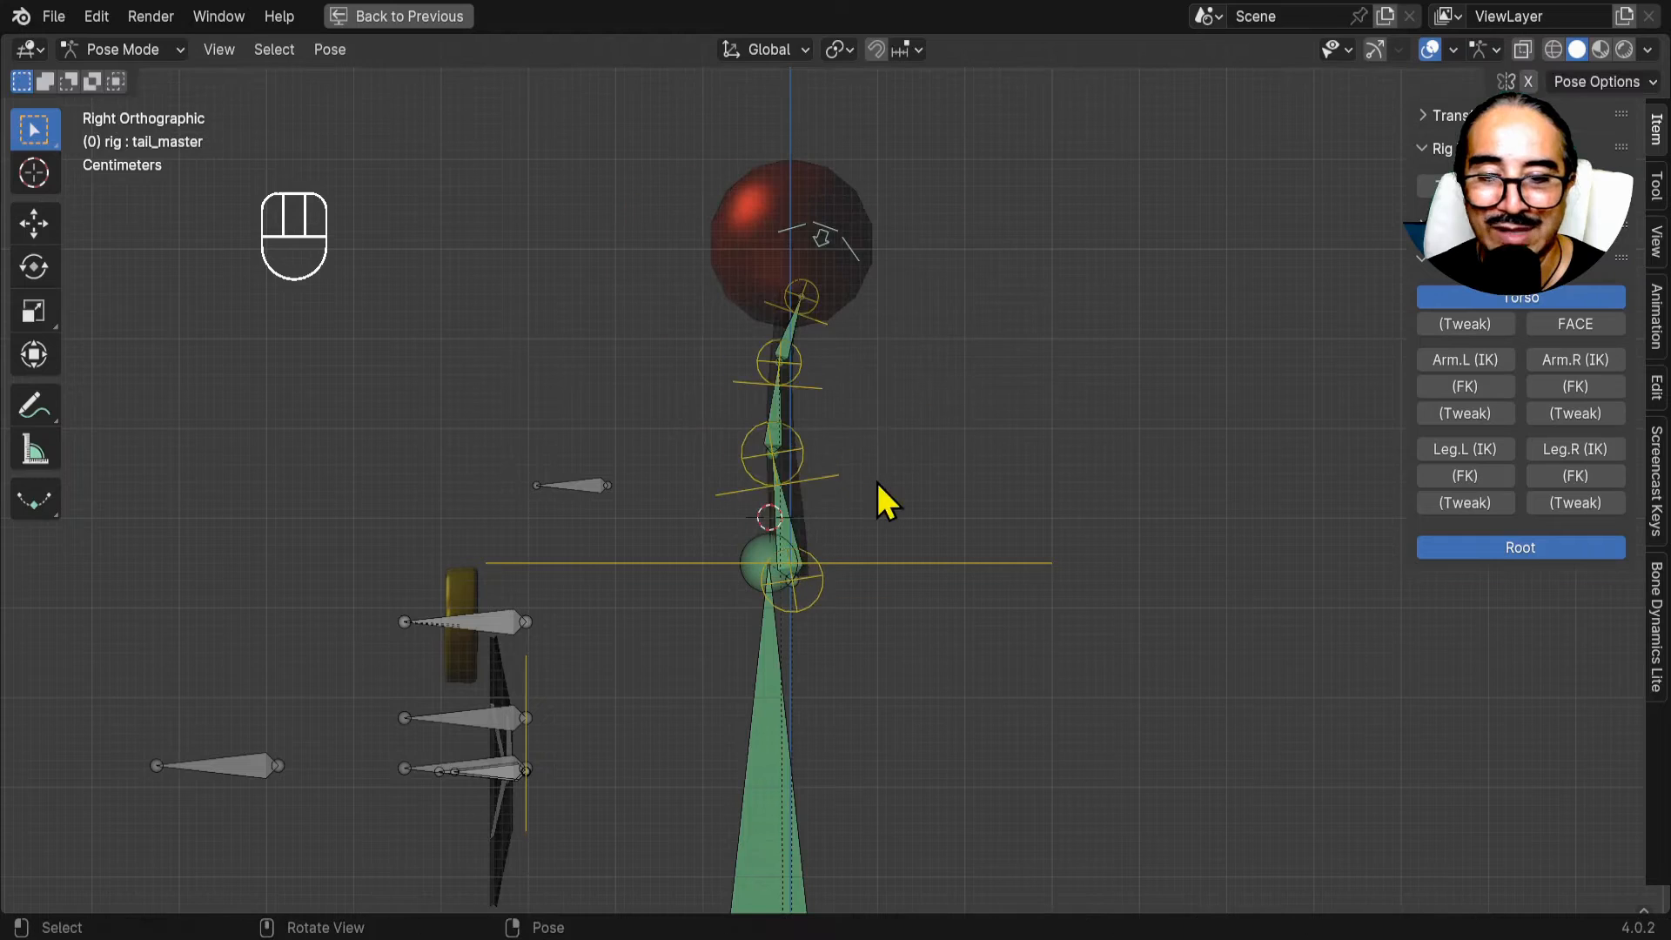
key(KP_1)
key(r)
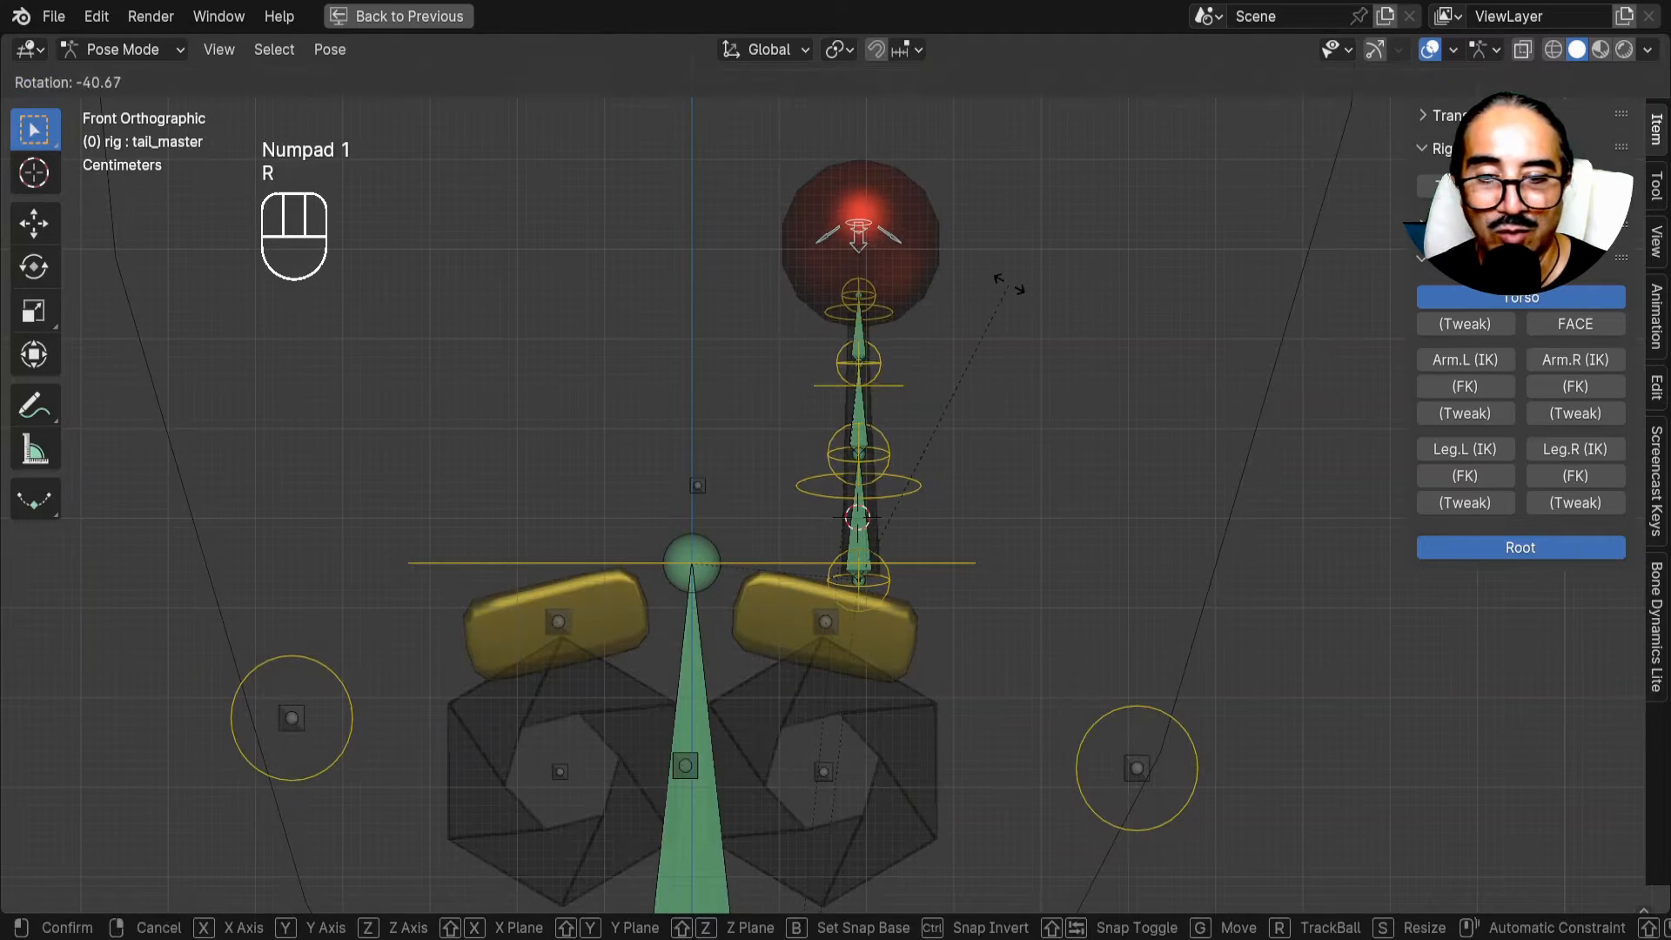
click(978, 436)
Test the antenna by rotating its lowest tail control in the front view, with and without overlays, cancelling each rotation.
click(920, 485)
key(r)
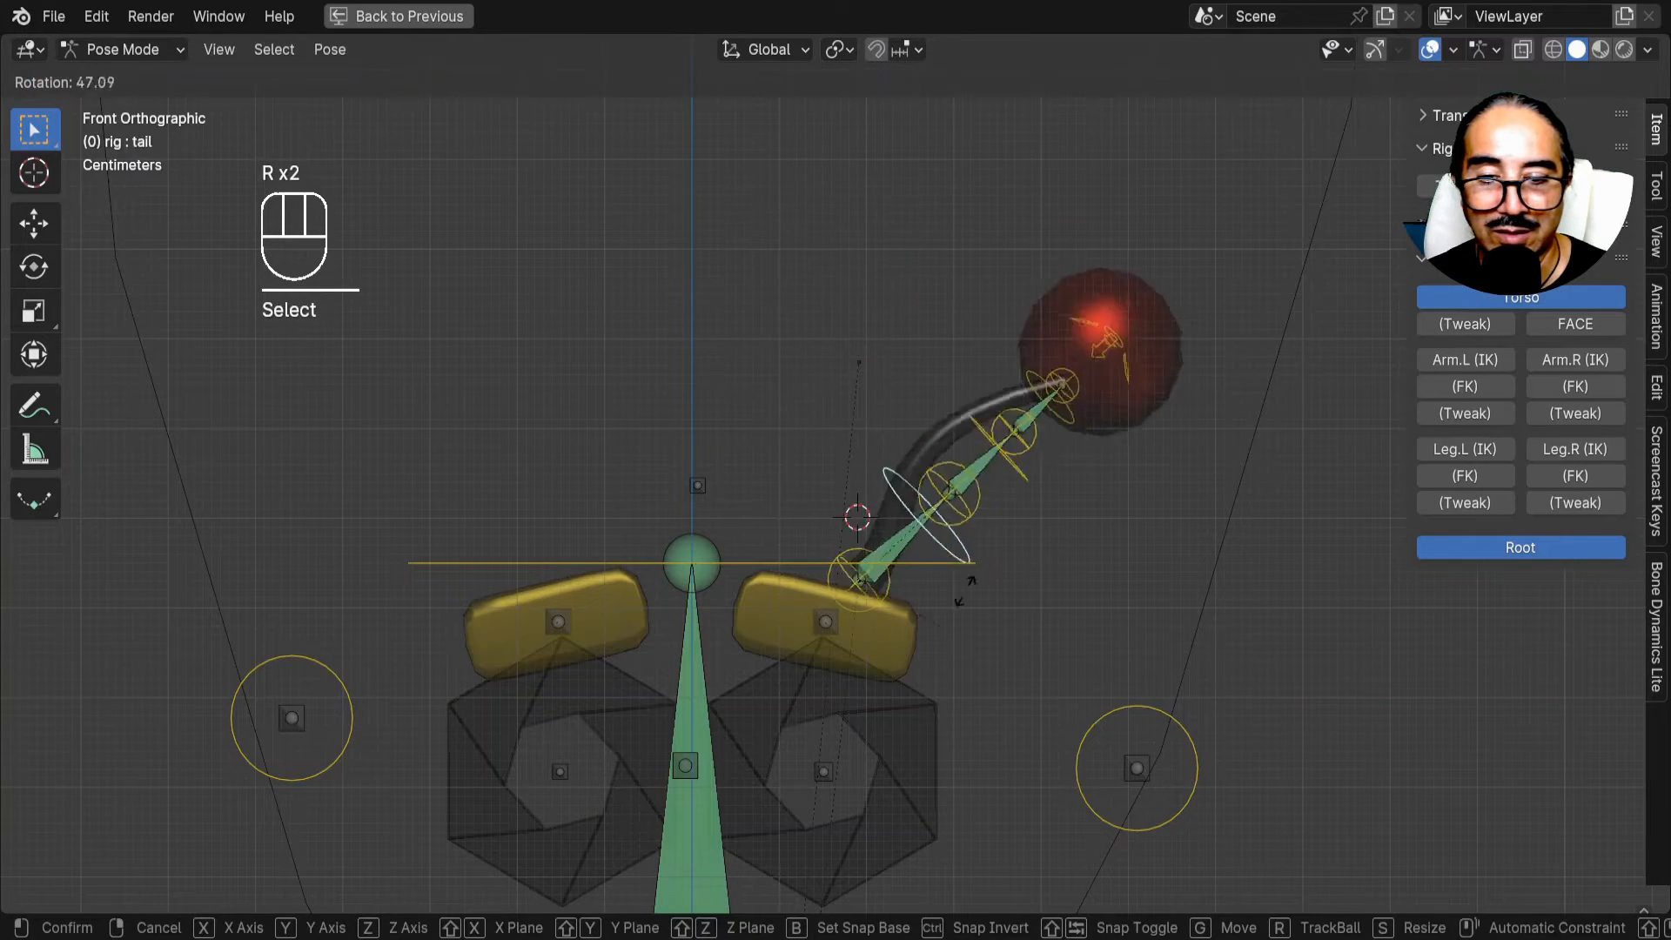
right_click(1194, 242)
click(1430, 50)
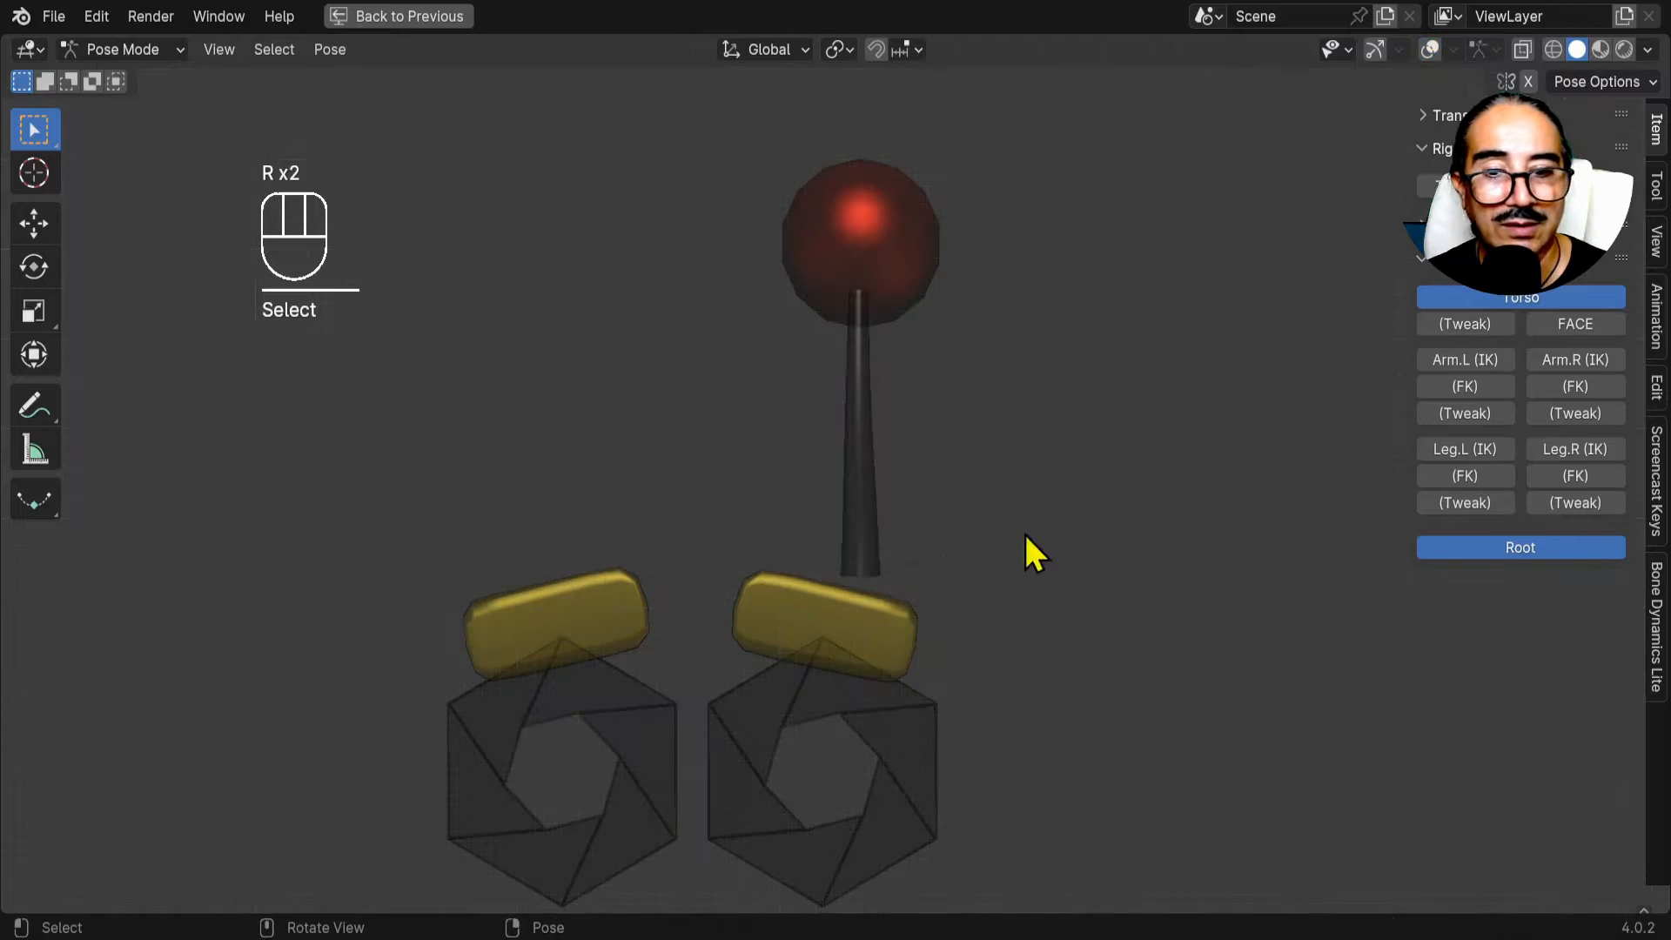
key(r)
right_click(1018, 514)
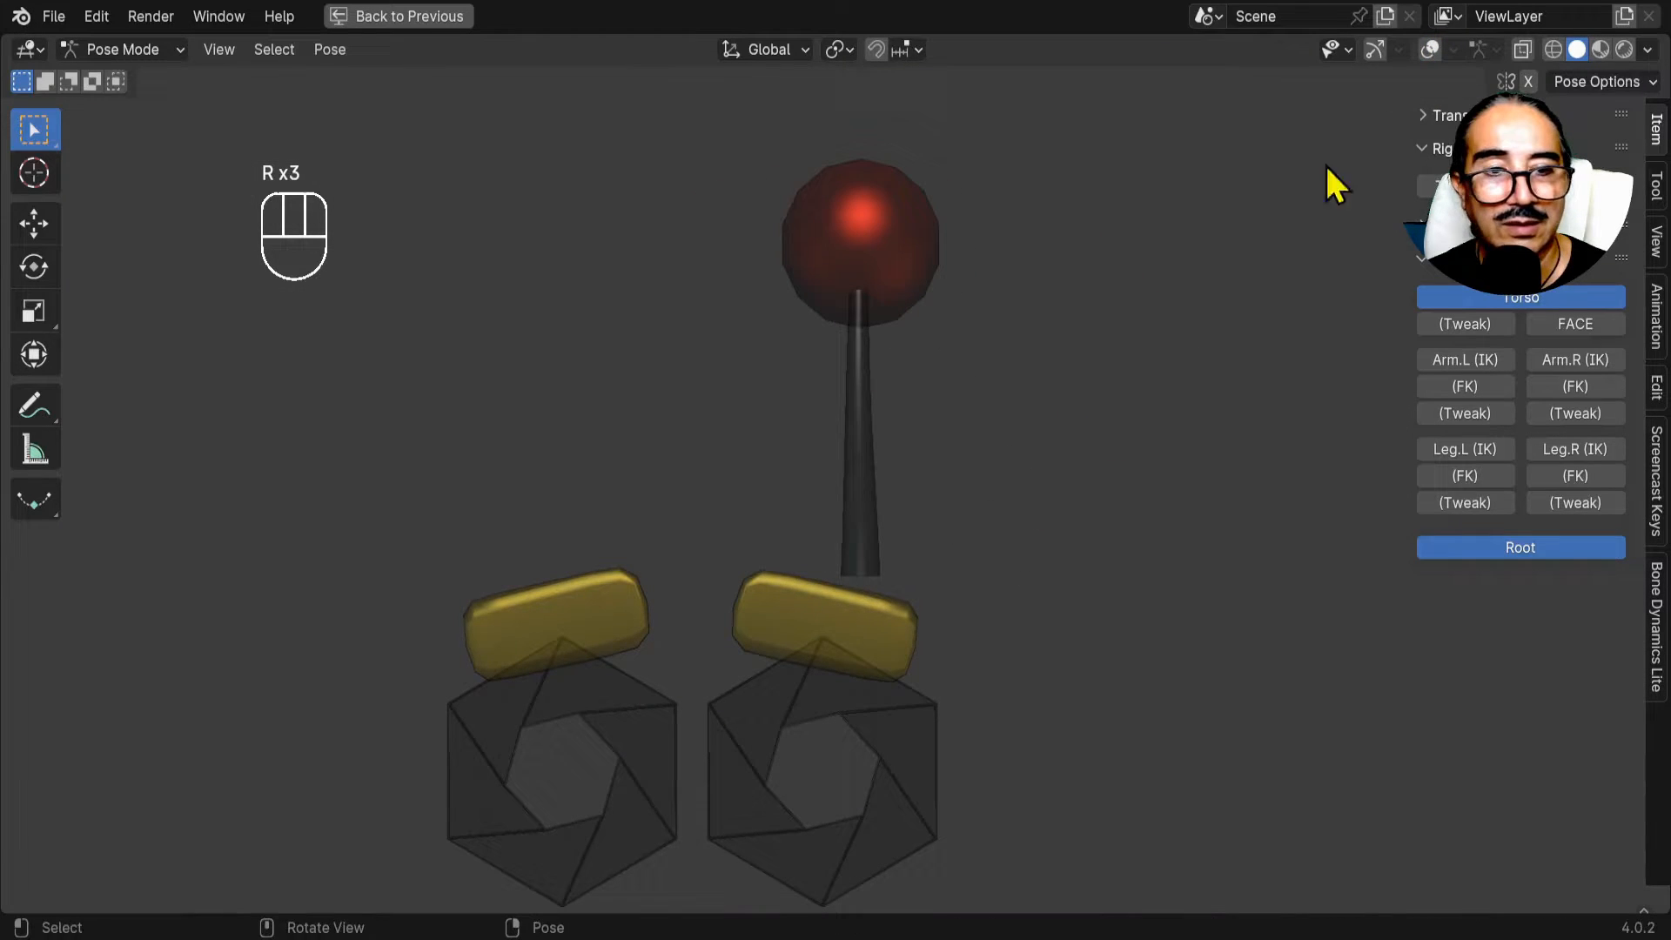
click(1432, 50)
Return to Object Mode, select the antenna stem and open it in Edit Mode in the right view.
click(880, 538)
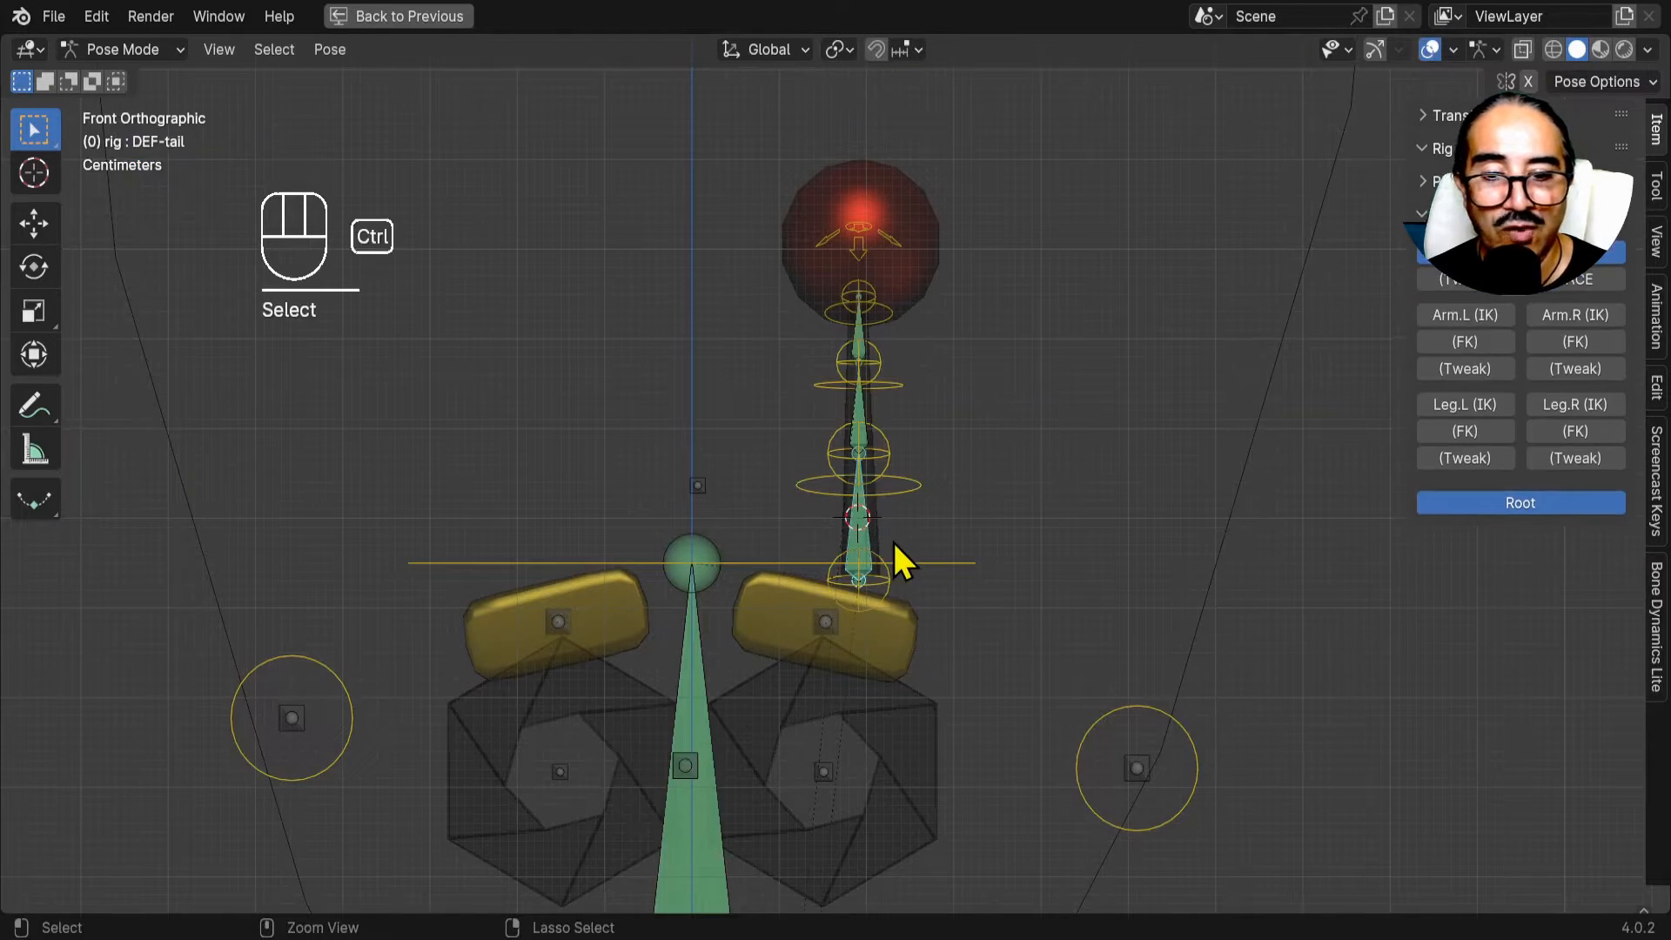
key(ctrl+Tab)
click(875, 522)
key(KP_3)
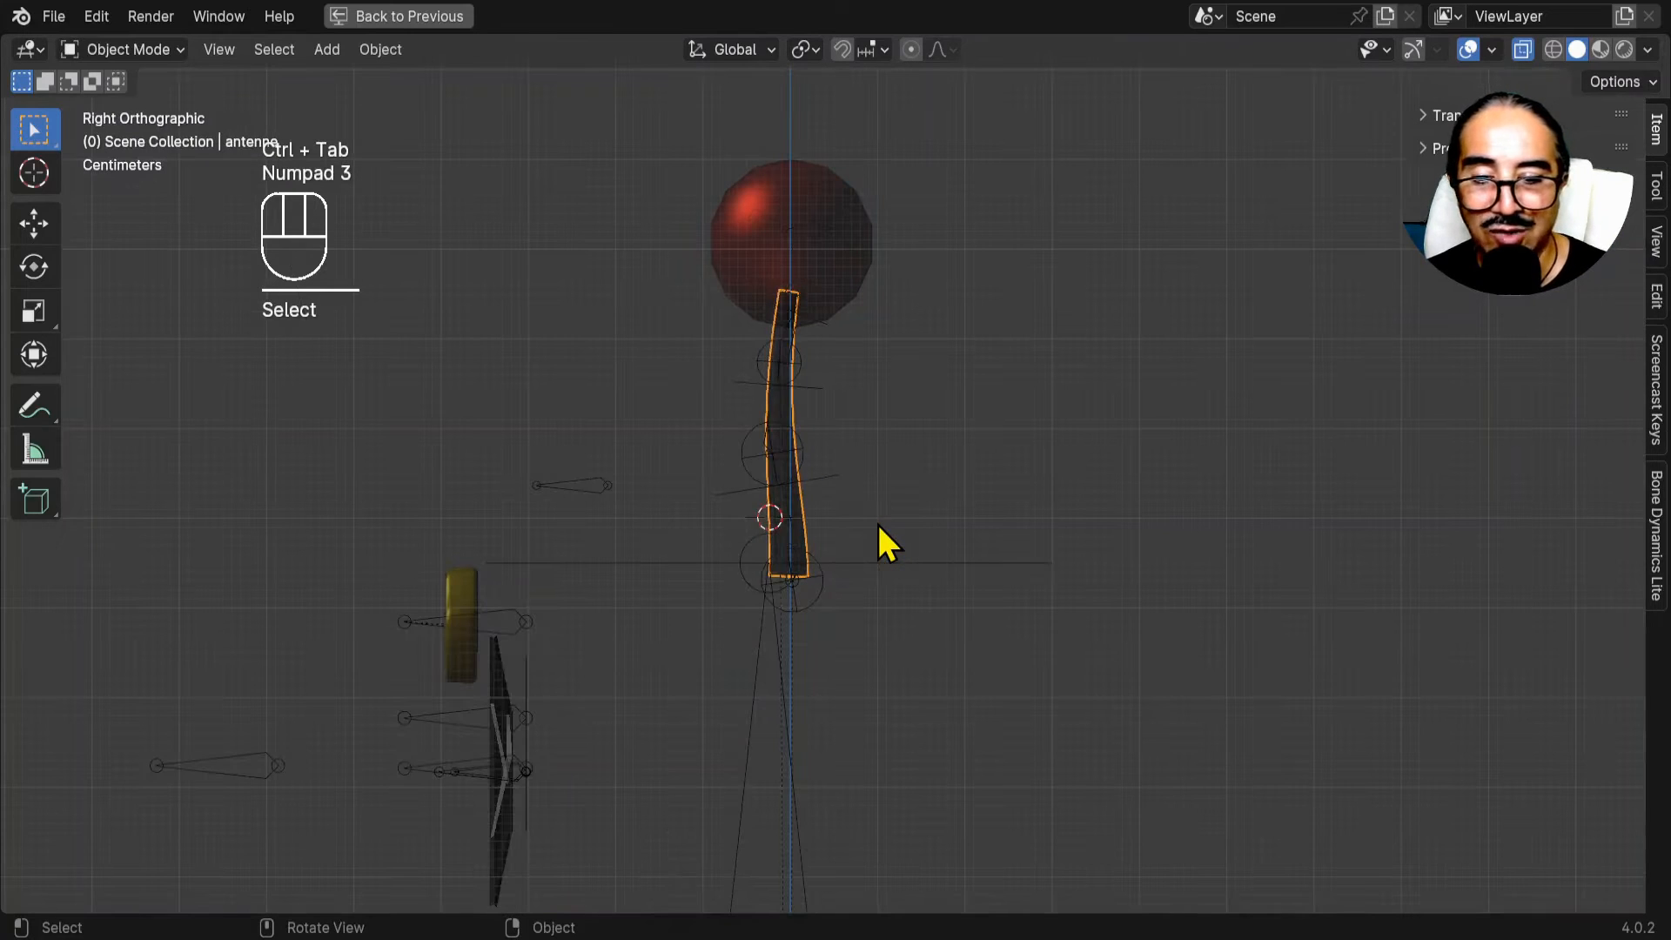
key(Tab)
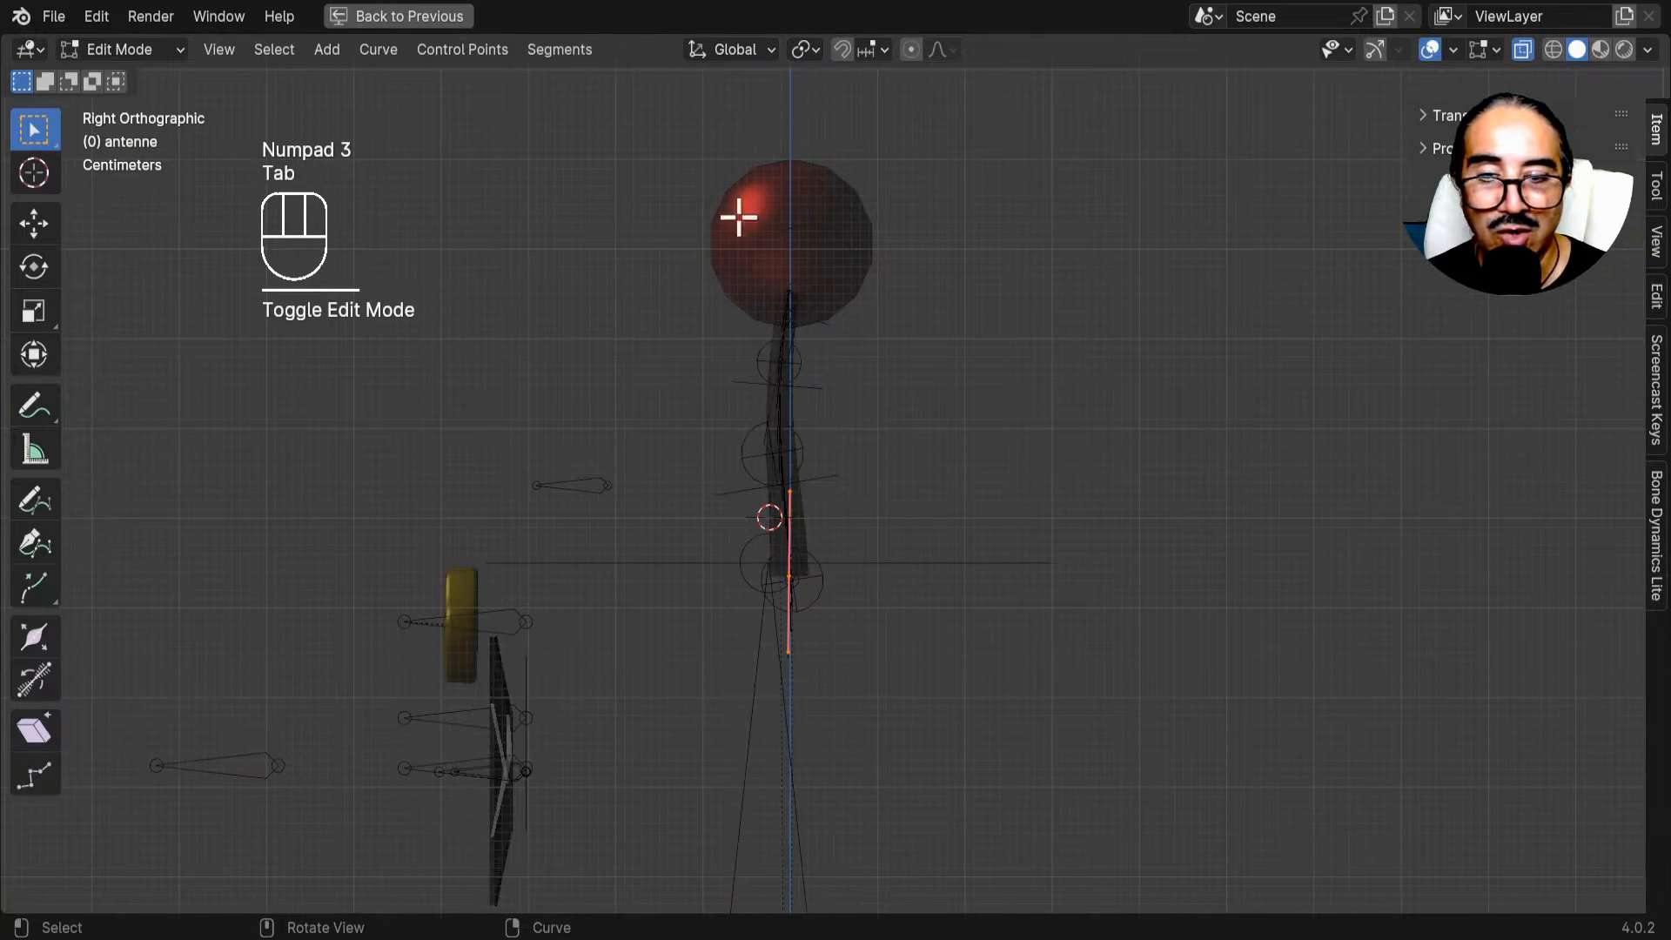
Select the antenna stem's lower control point, scale its handles slightly and rotate them -1.52°.
drag(689, 150, 886, 435)
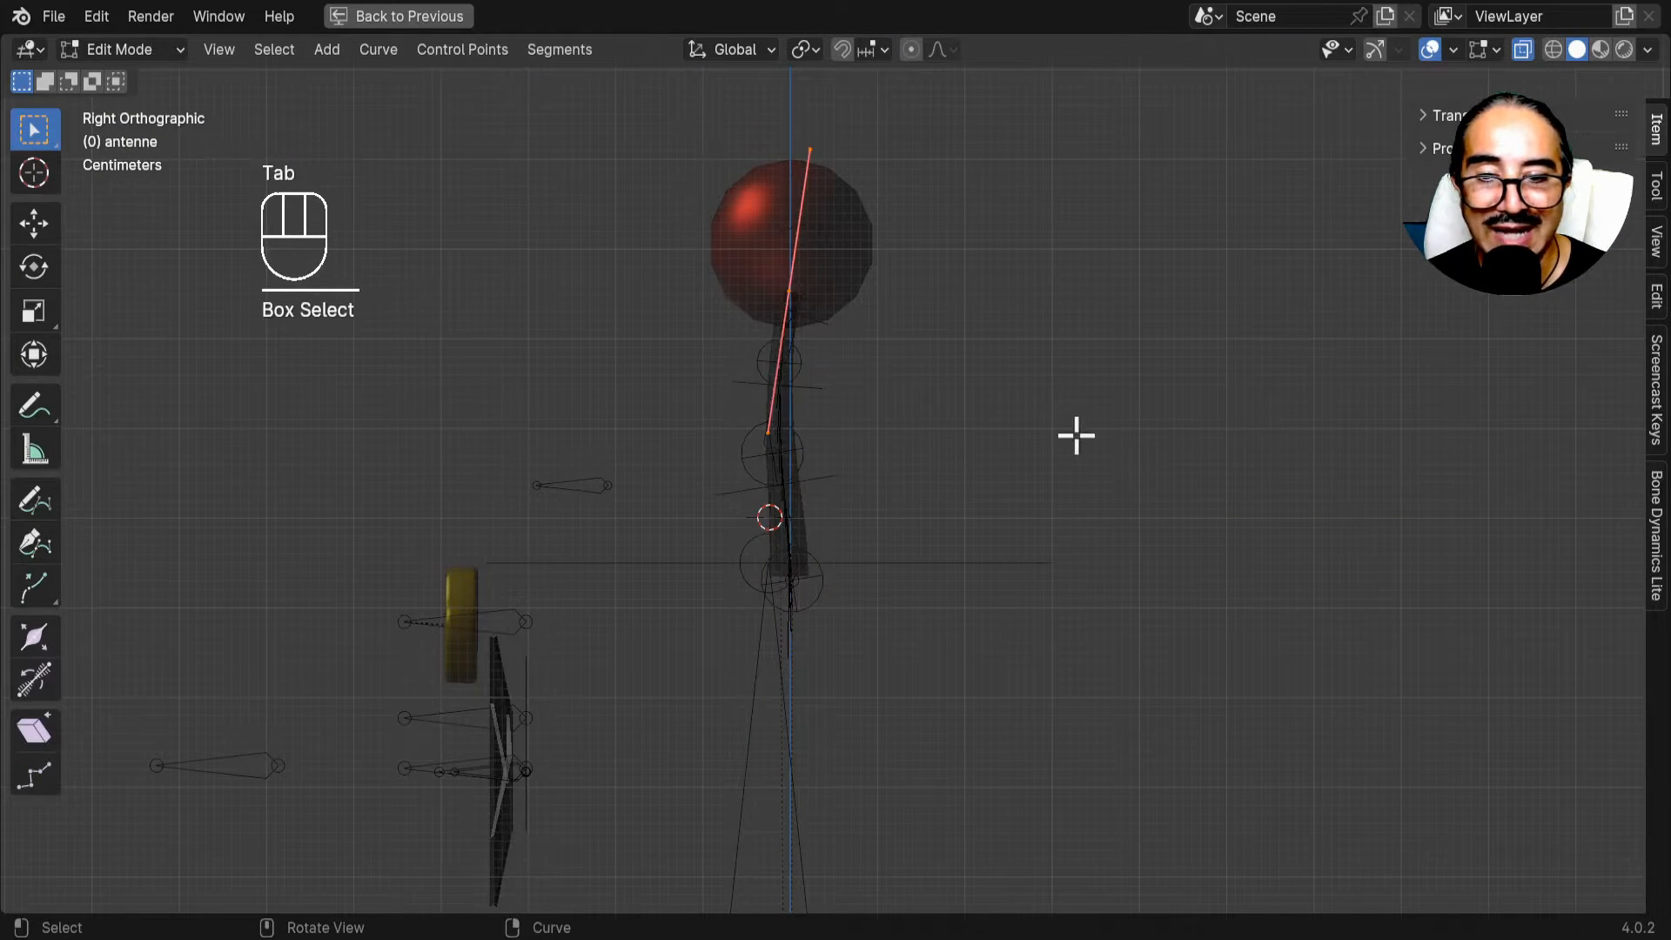
click(916, 346)
click(796, 588)
key(s)
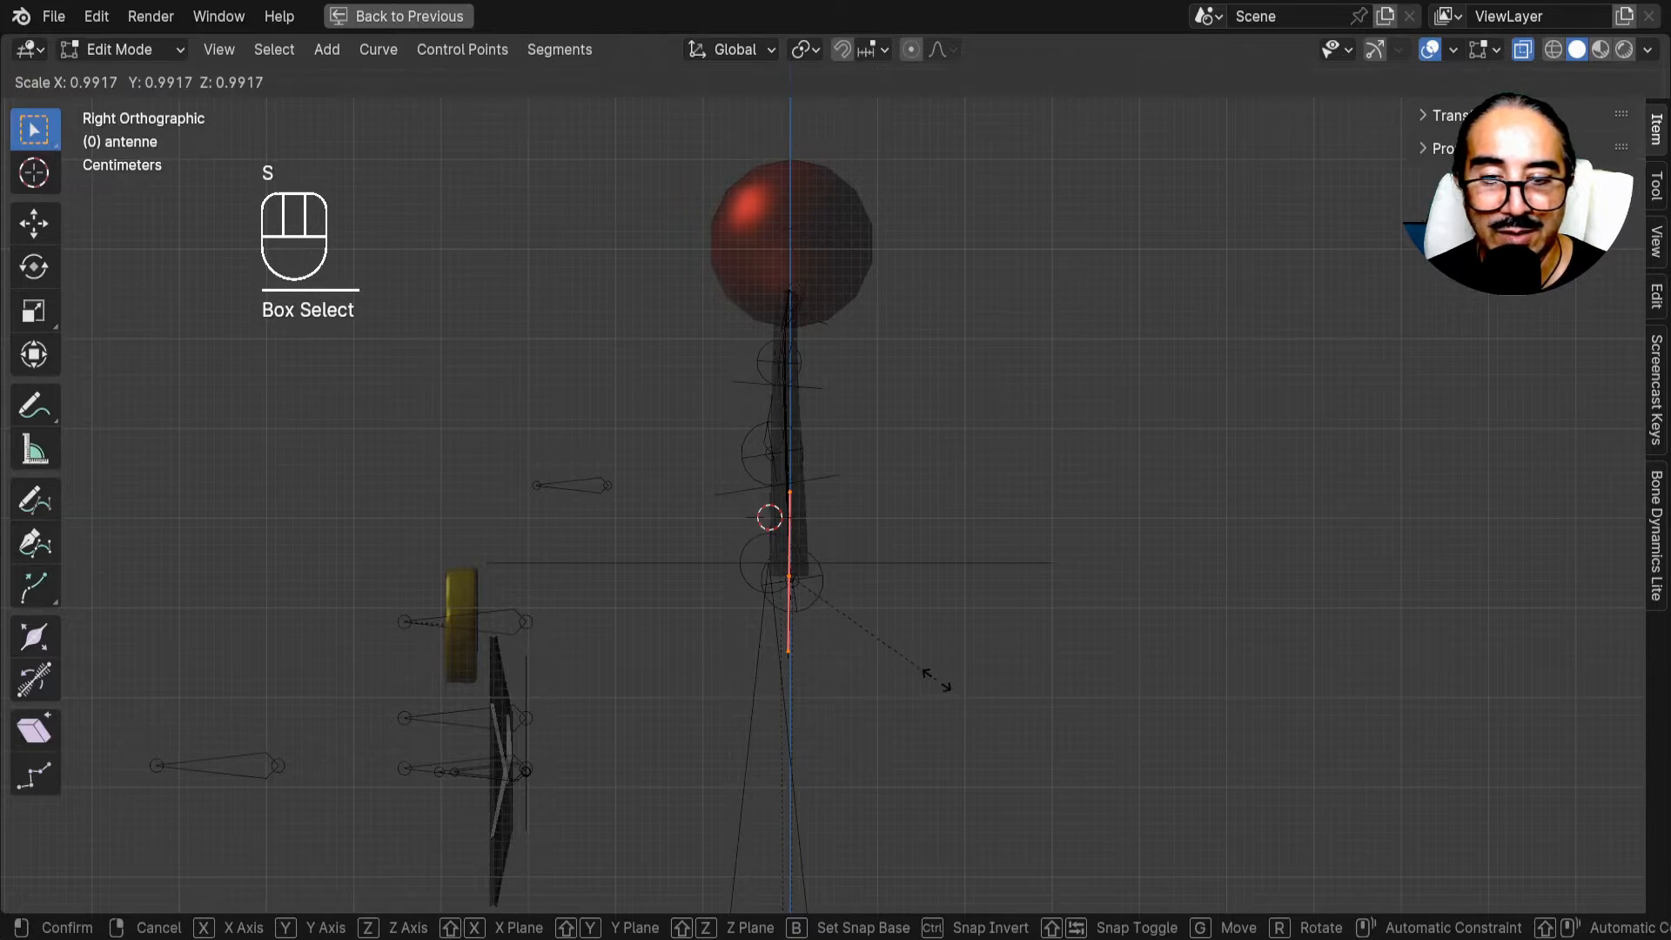
click(937, 678)
key(r)
click(943, 674)
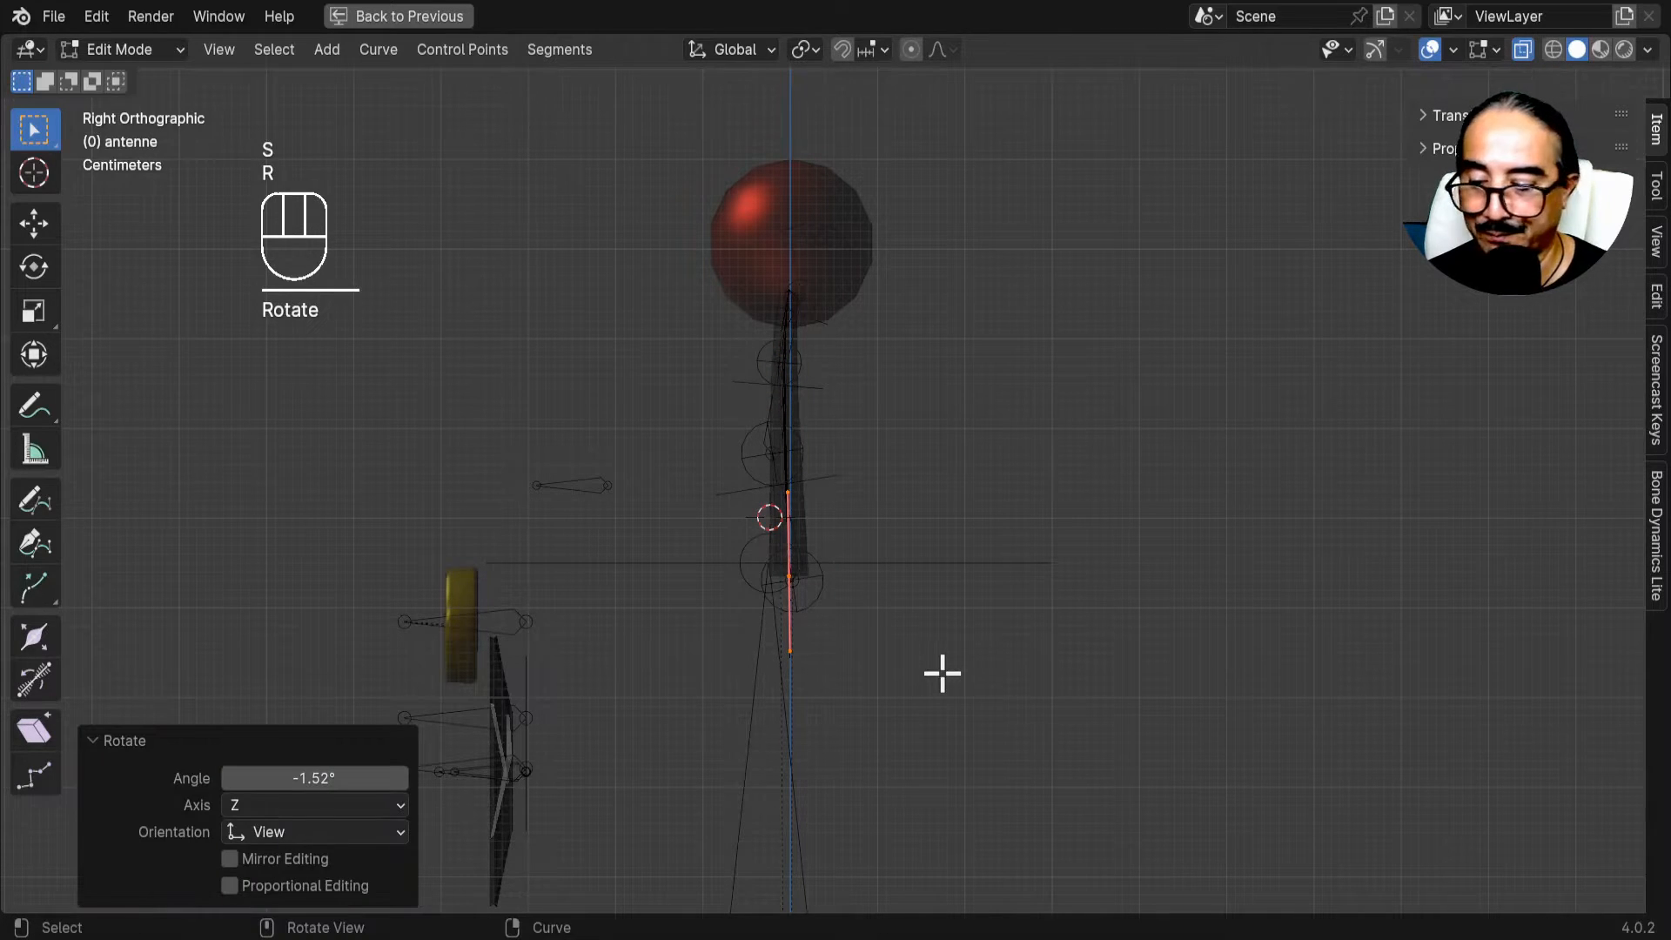
Leave Edit Mode, put the rig in Pose Mode and select the tail_master control at the antenna's tip.
key(Tab)
click(823, 394)
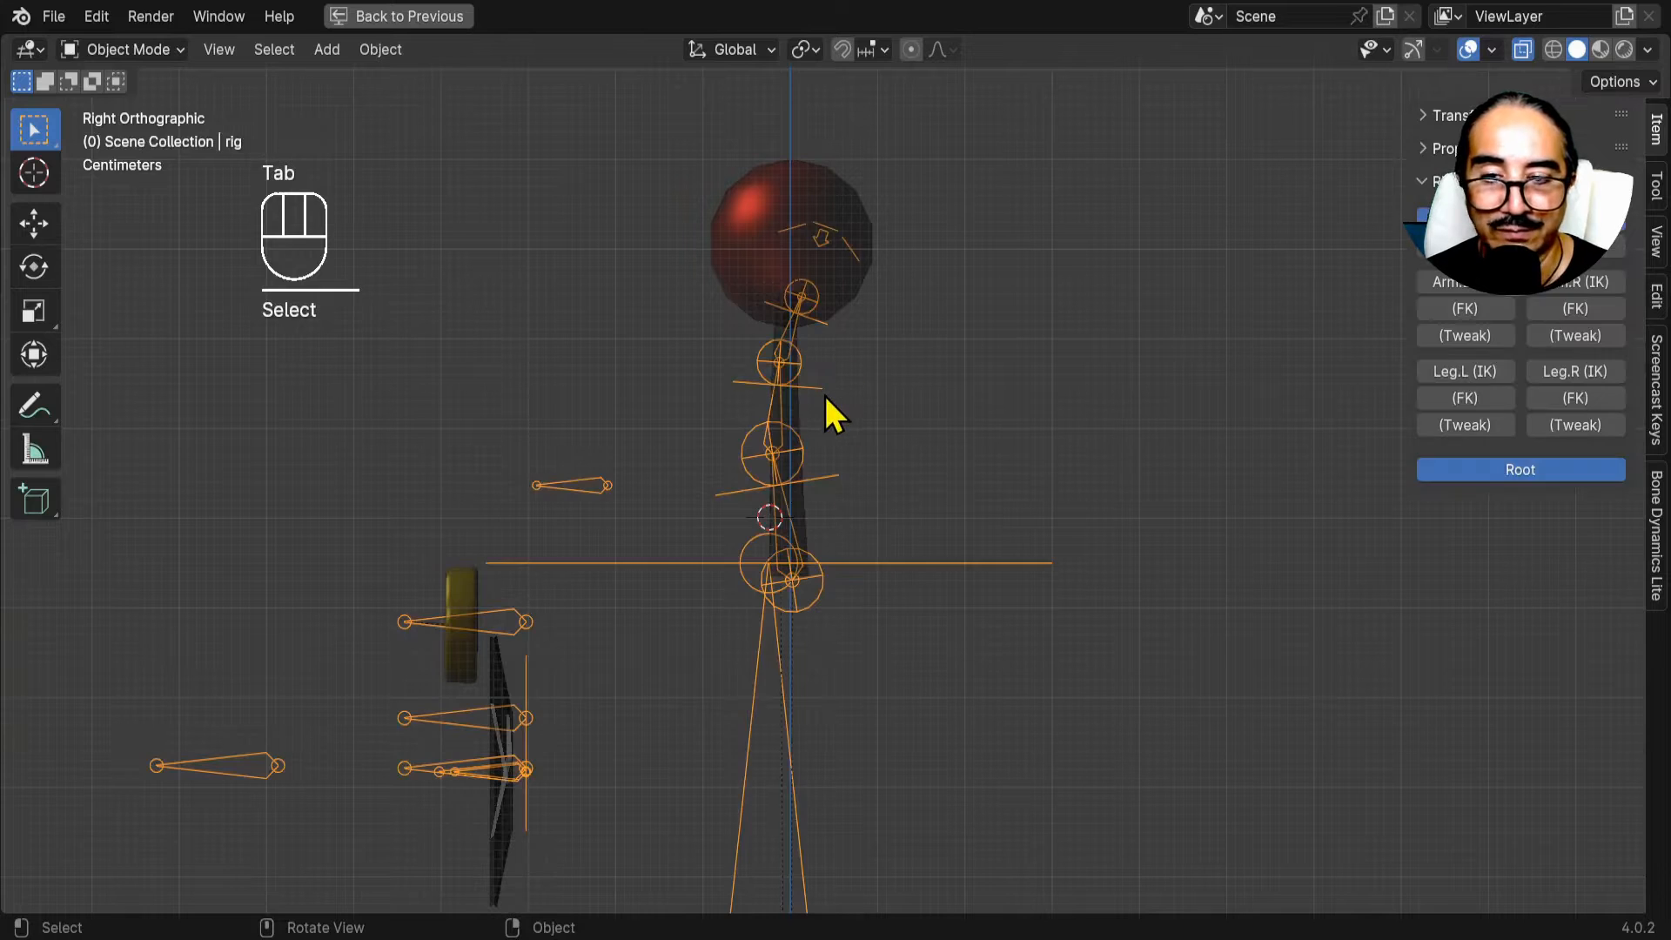
key(ctrl+Tab)
click(834, 248)
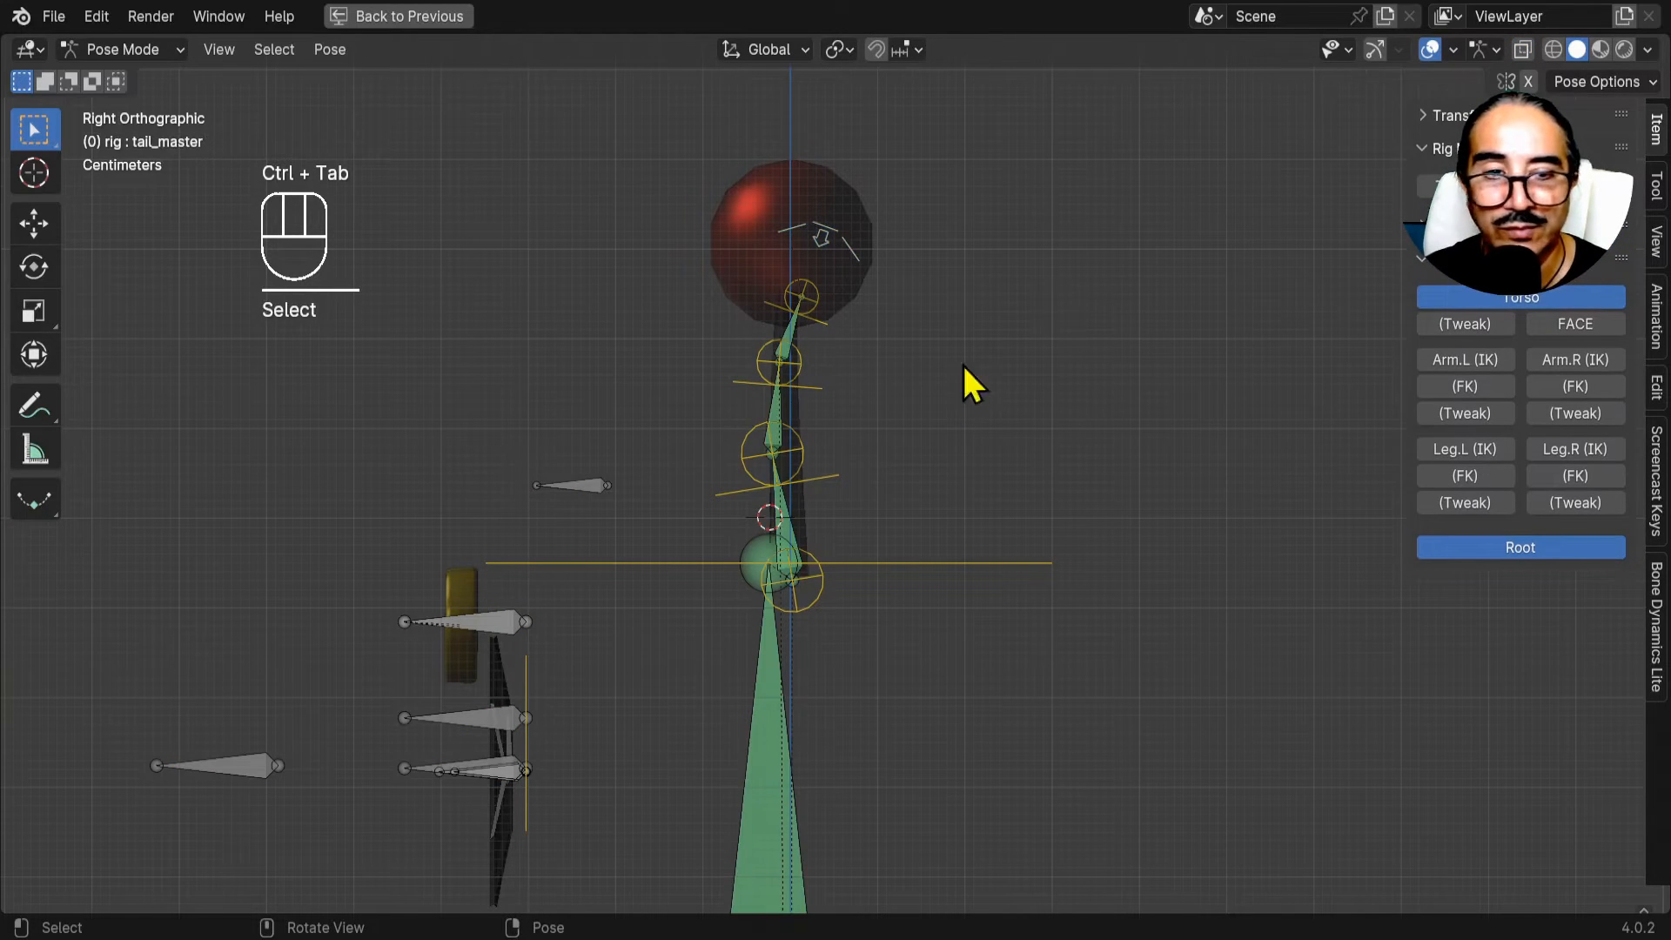
Test the antenna's bend by rotating tail_master with overlays hidden, cancel the rotation and show the overlays again.
click(1430, 49)
key(r)
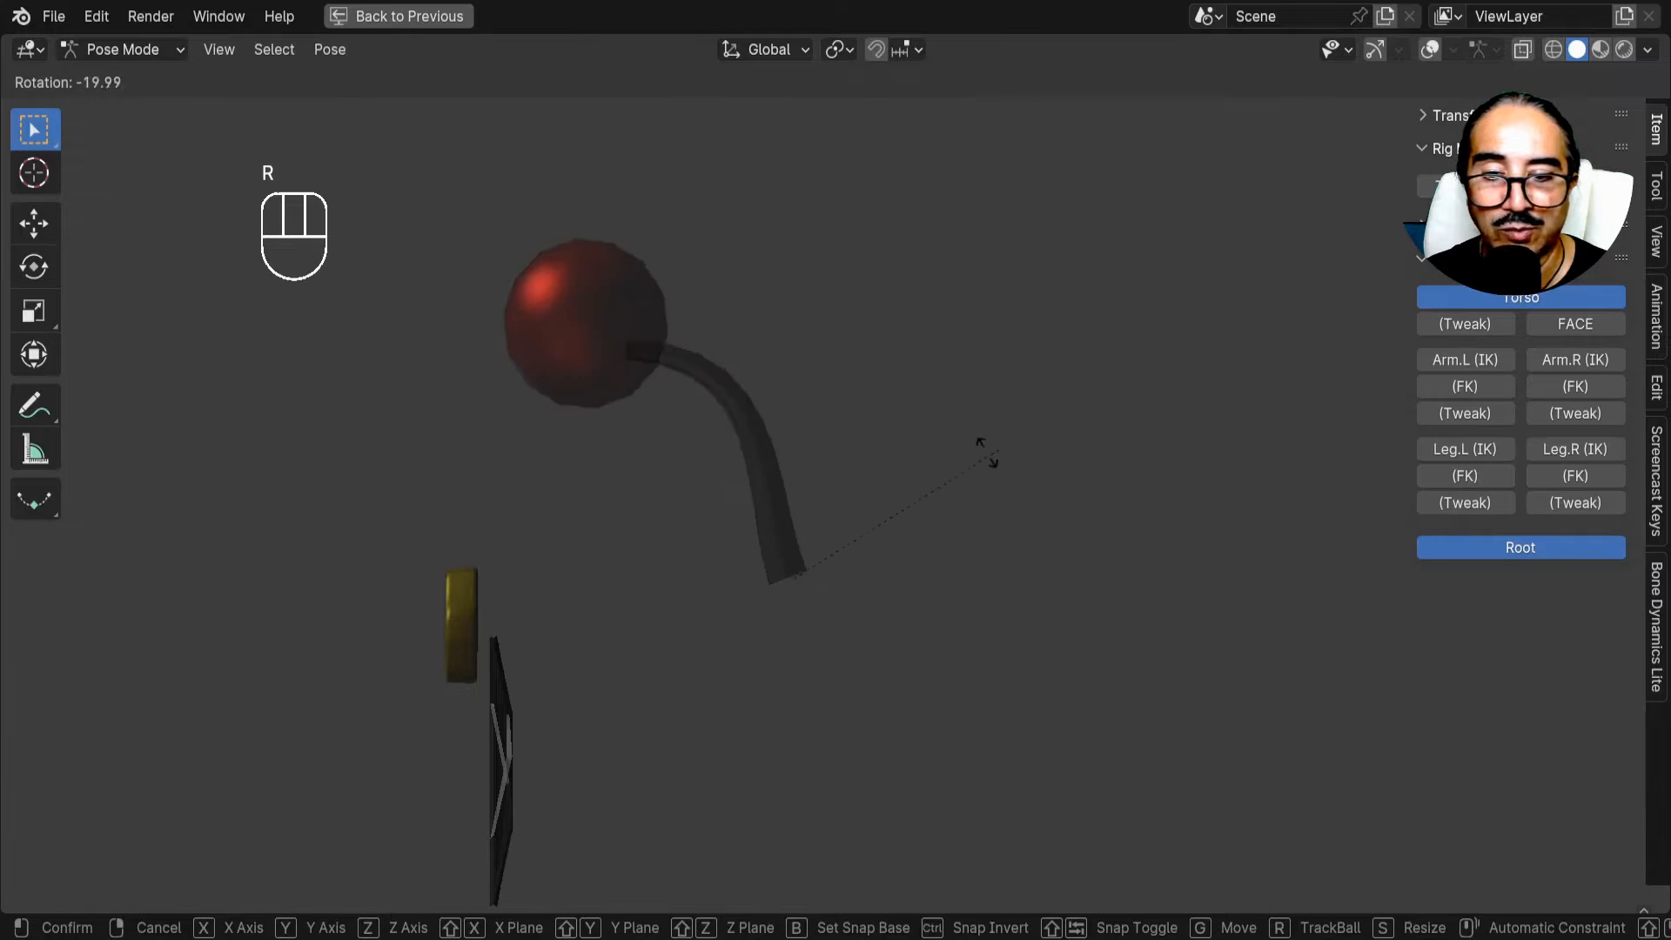
right_click(1316, 209)
click(1431, 49)
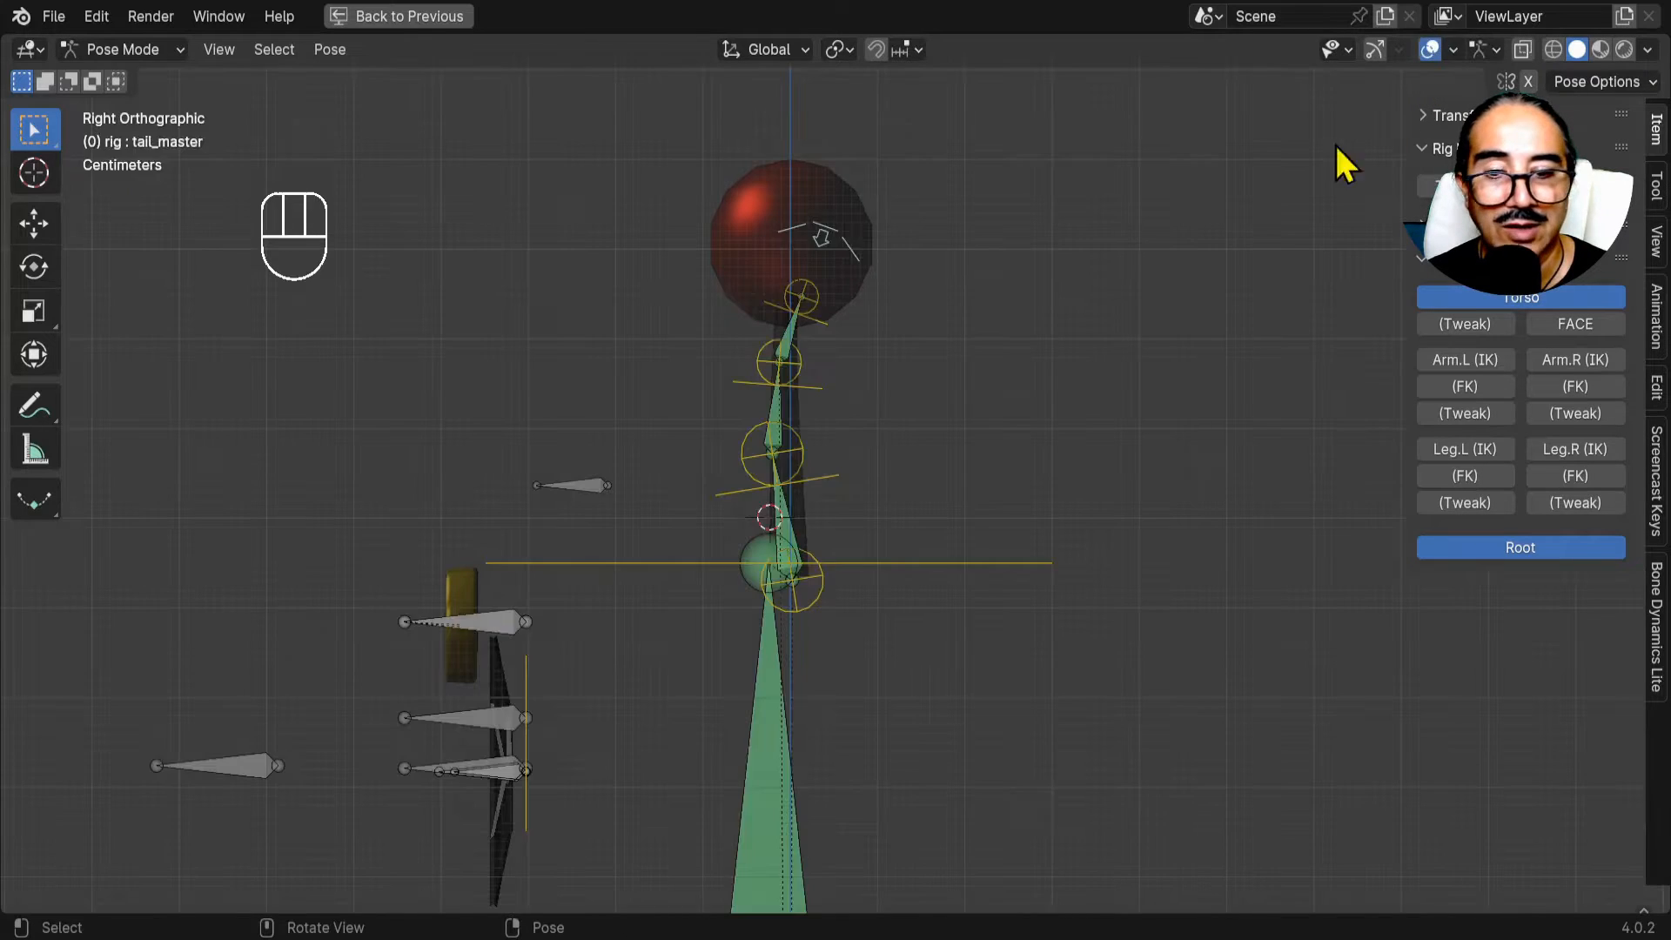
Switch the rig to Object Mode, restore the full workspace layout and select the eye mesh below the antenna.
key(ctrl+Tab)
click(840, 516)
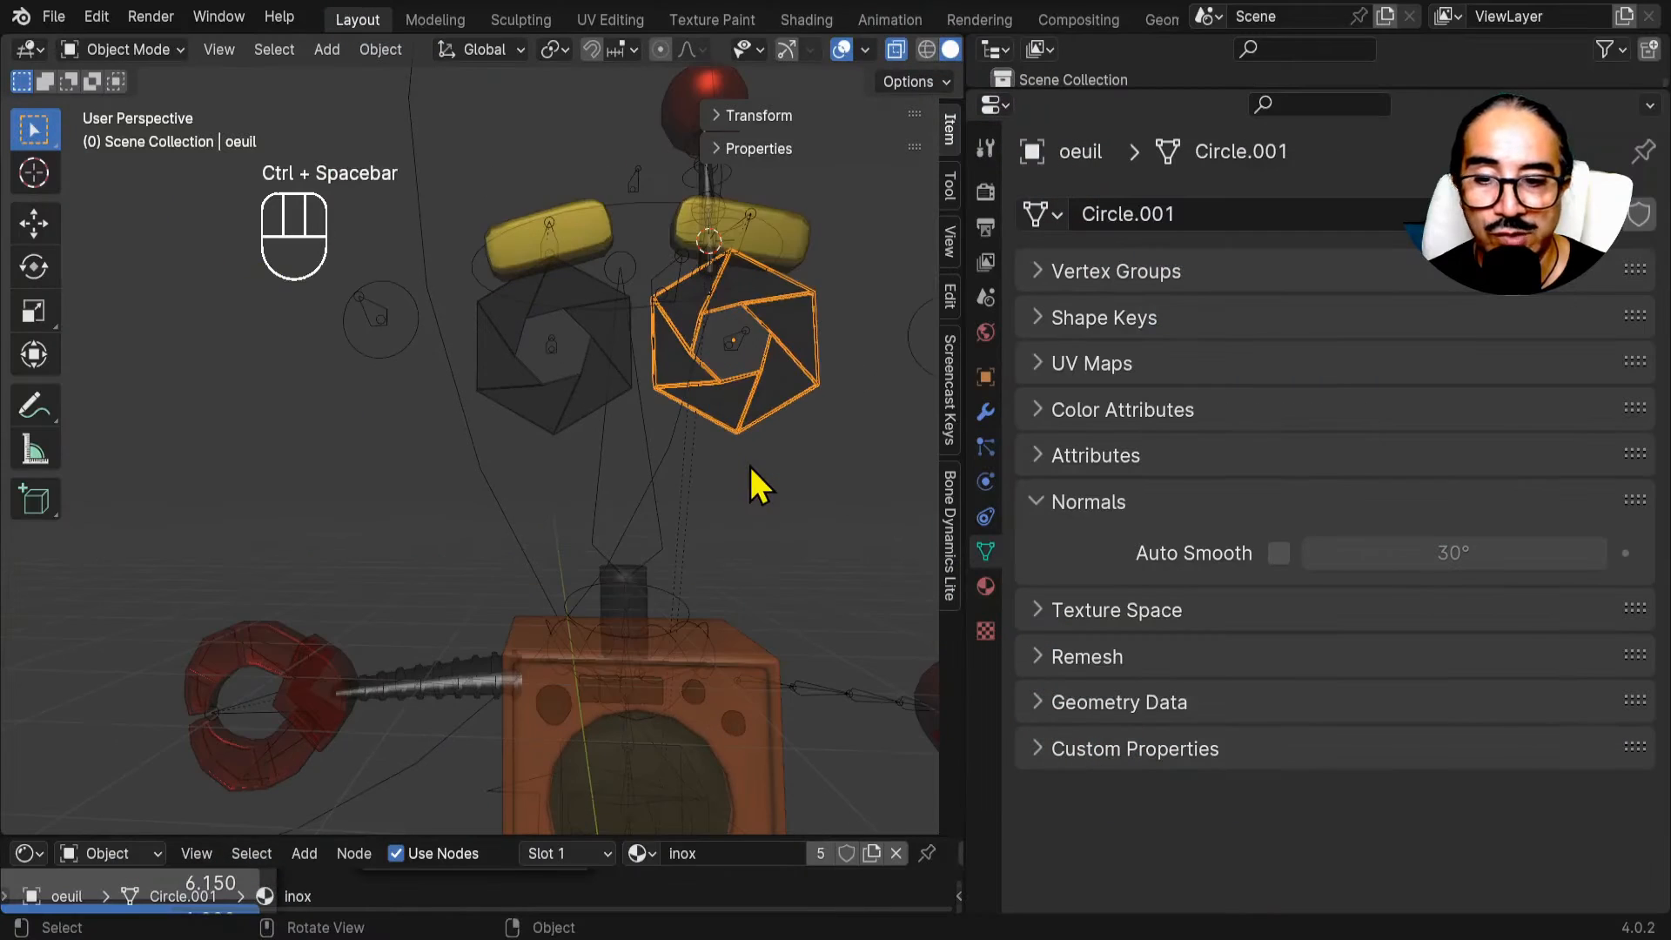
shift+middle_drag(749, 463, 664, 317)
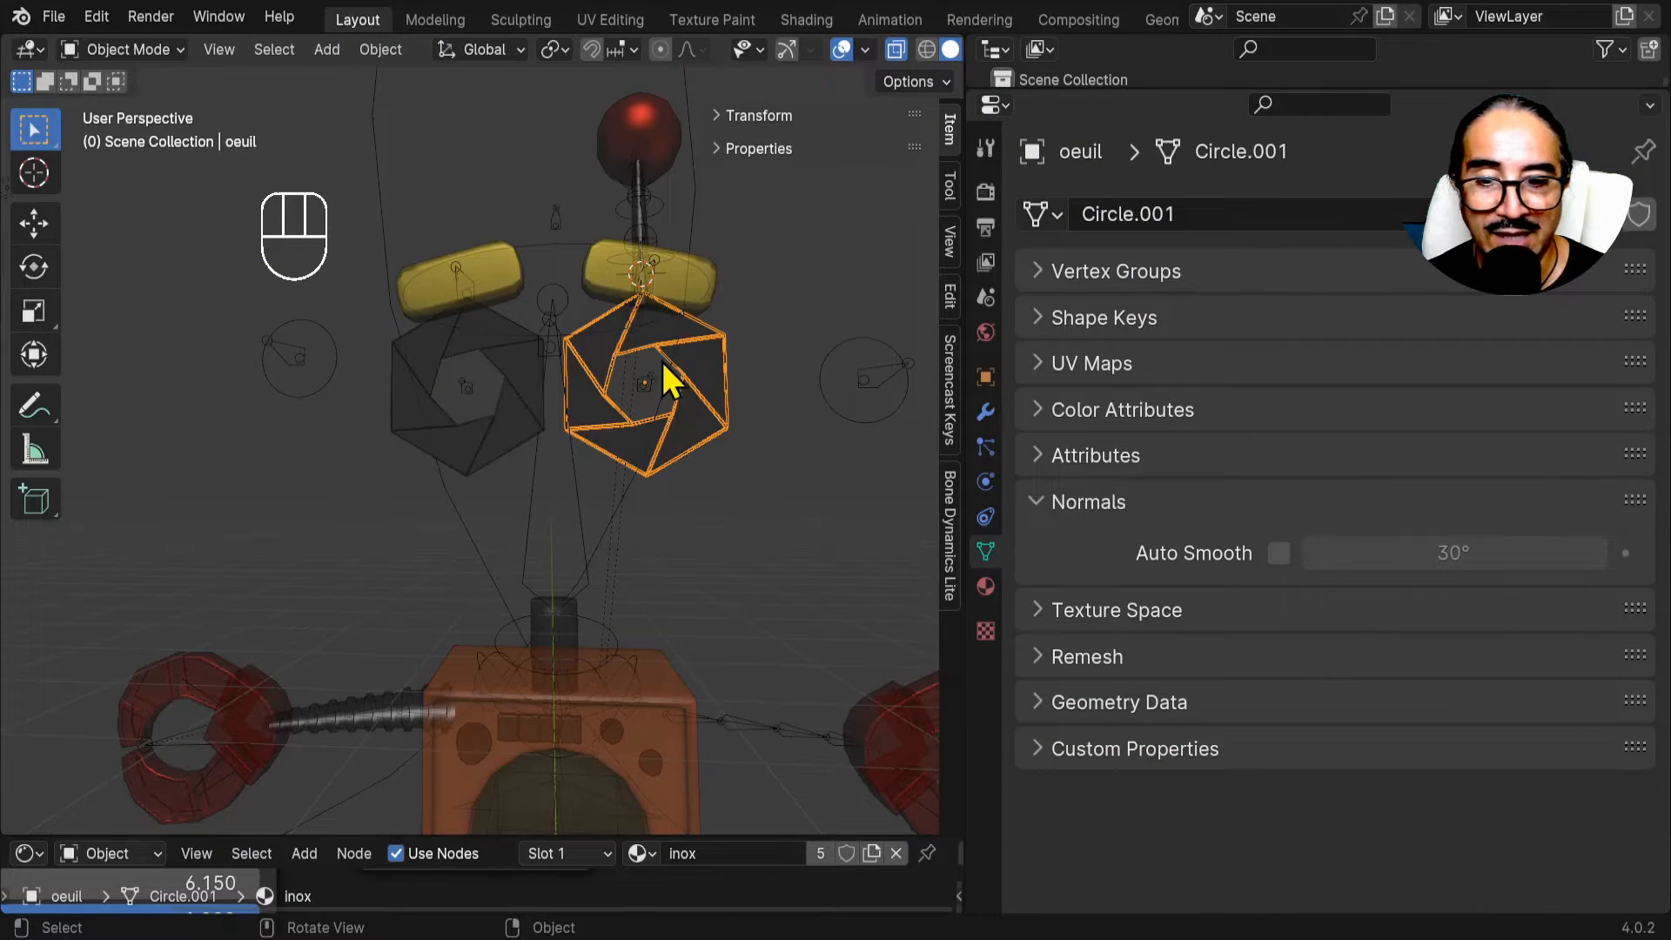
Show the Vertex Groups of the eye mesh and enlarge their list.
click(985, 557)
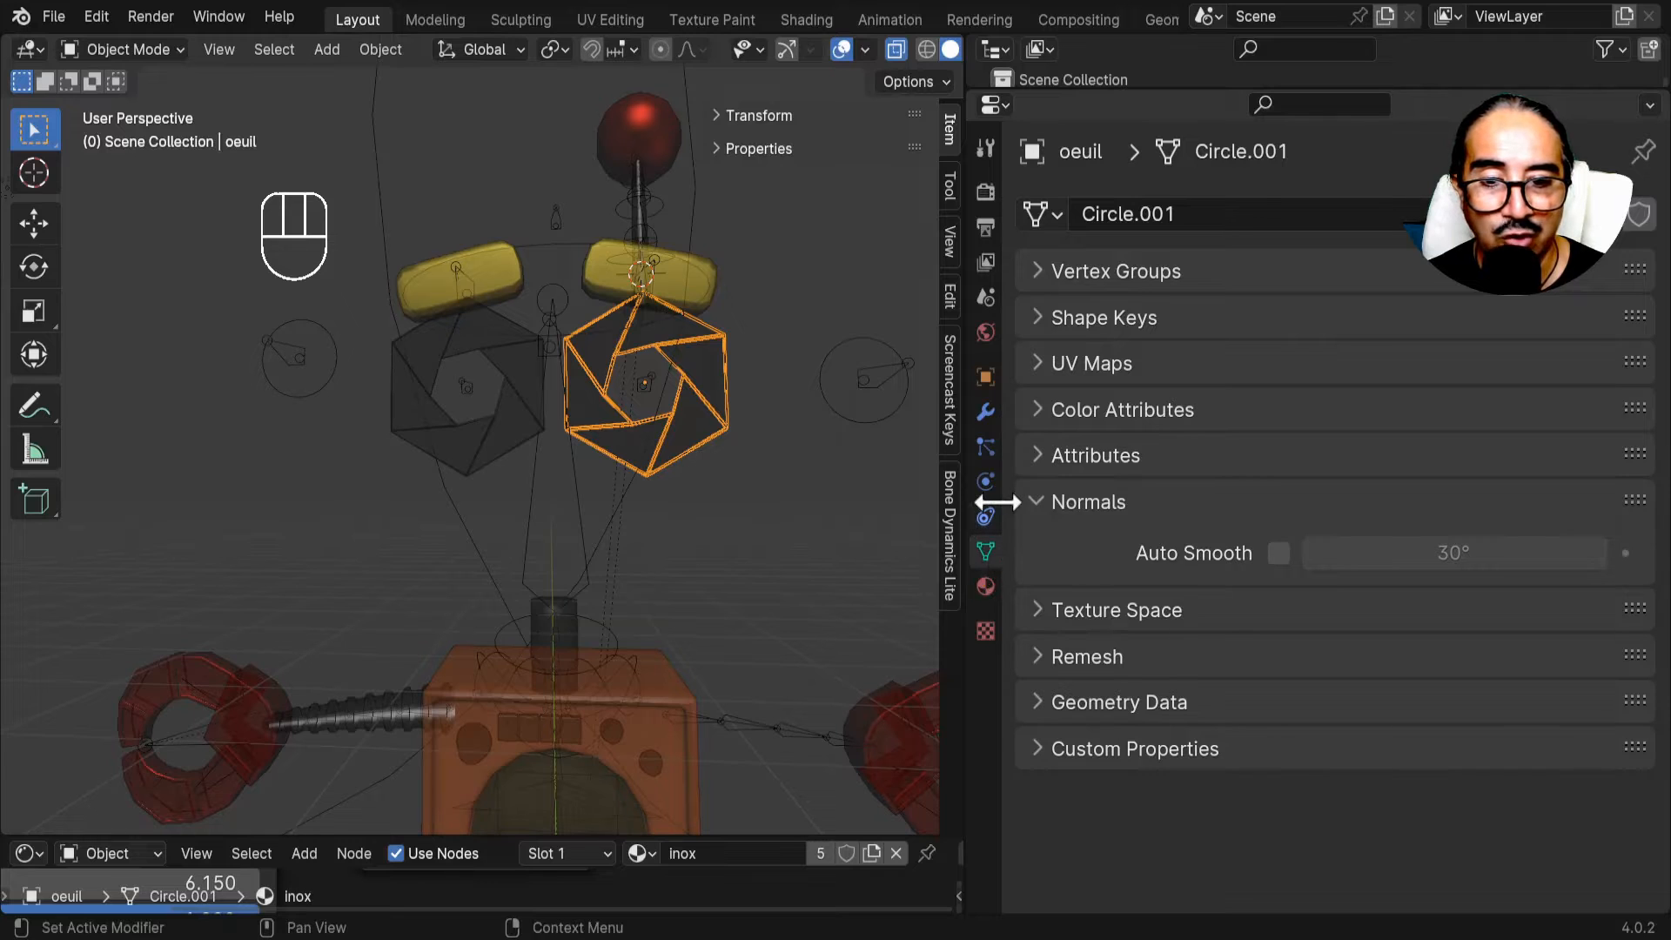
click(1010, 501)
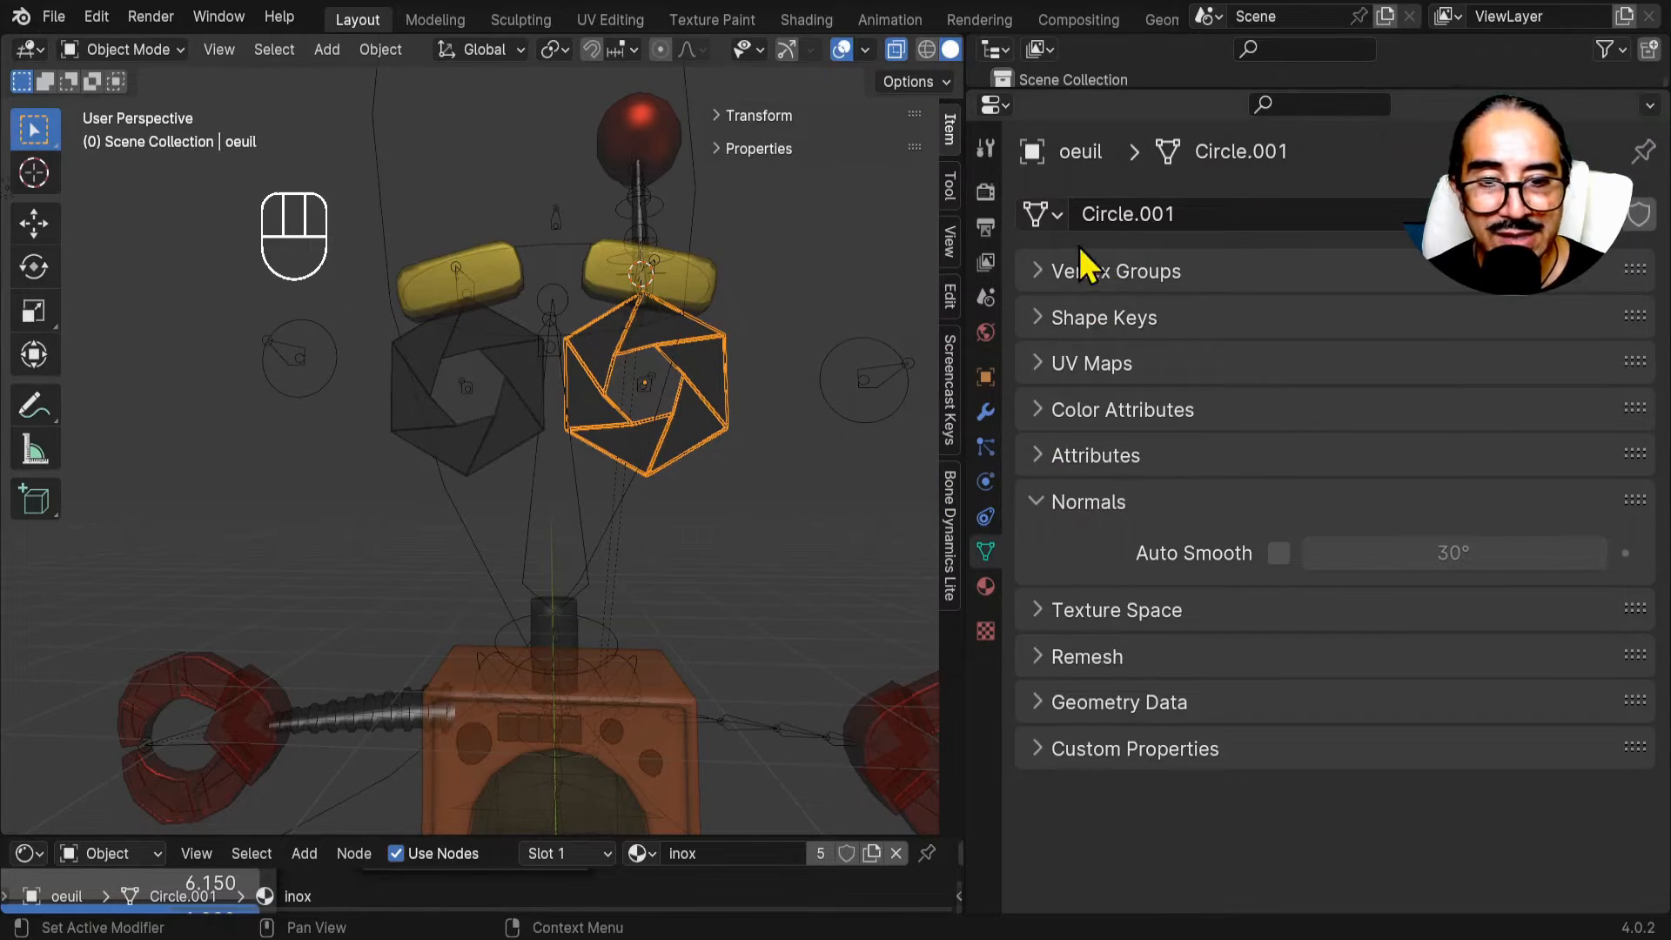
click(1041, 273)
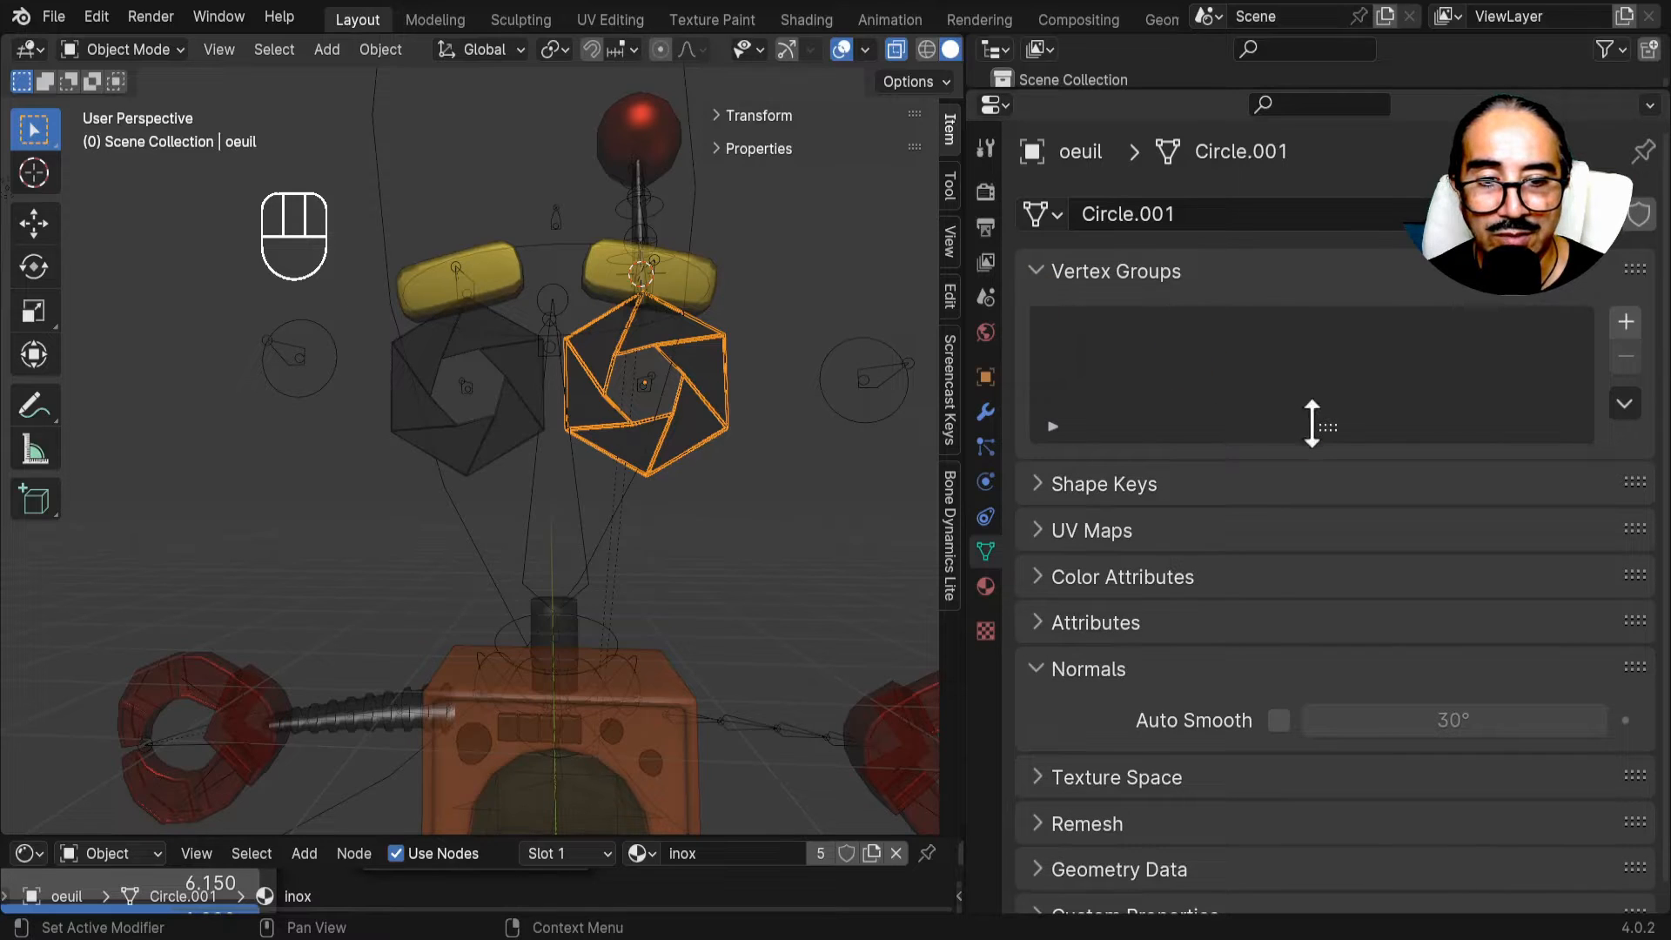
drag(1312, 424, 1323, 566)
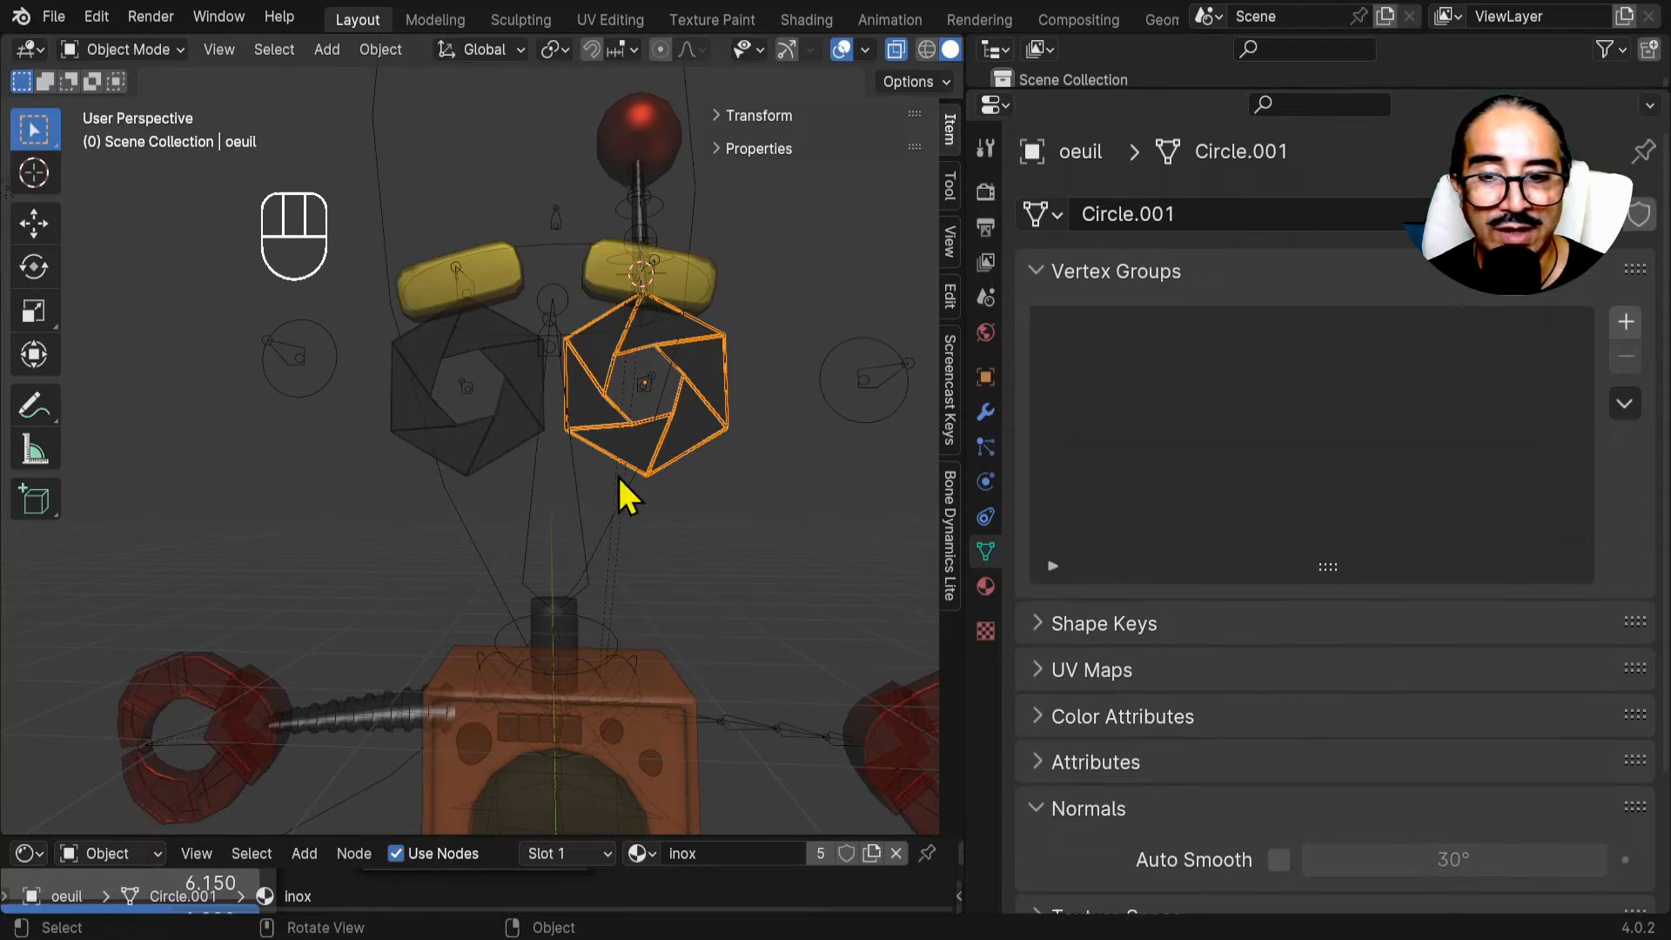
Add the rig to the eye selection as the active object and parent the eye to it With Empty Groups.
click(651, 378)
click(594, 560)
middle_drag(482, 755, 642, 686)
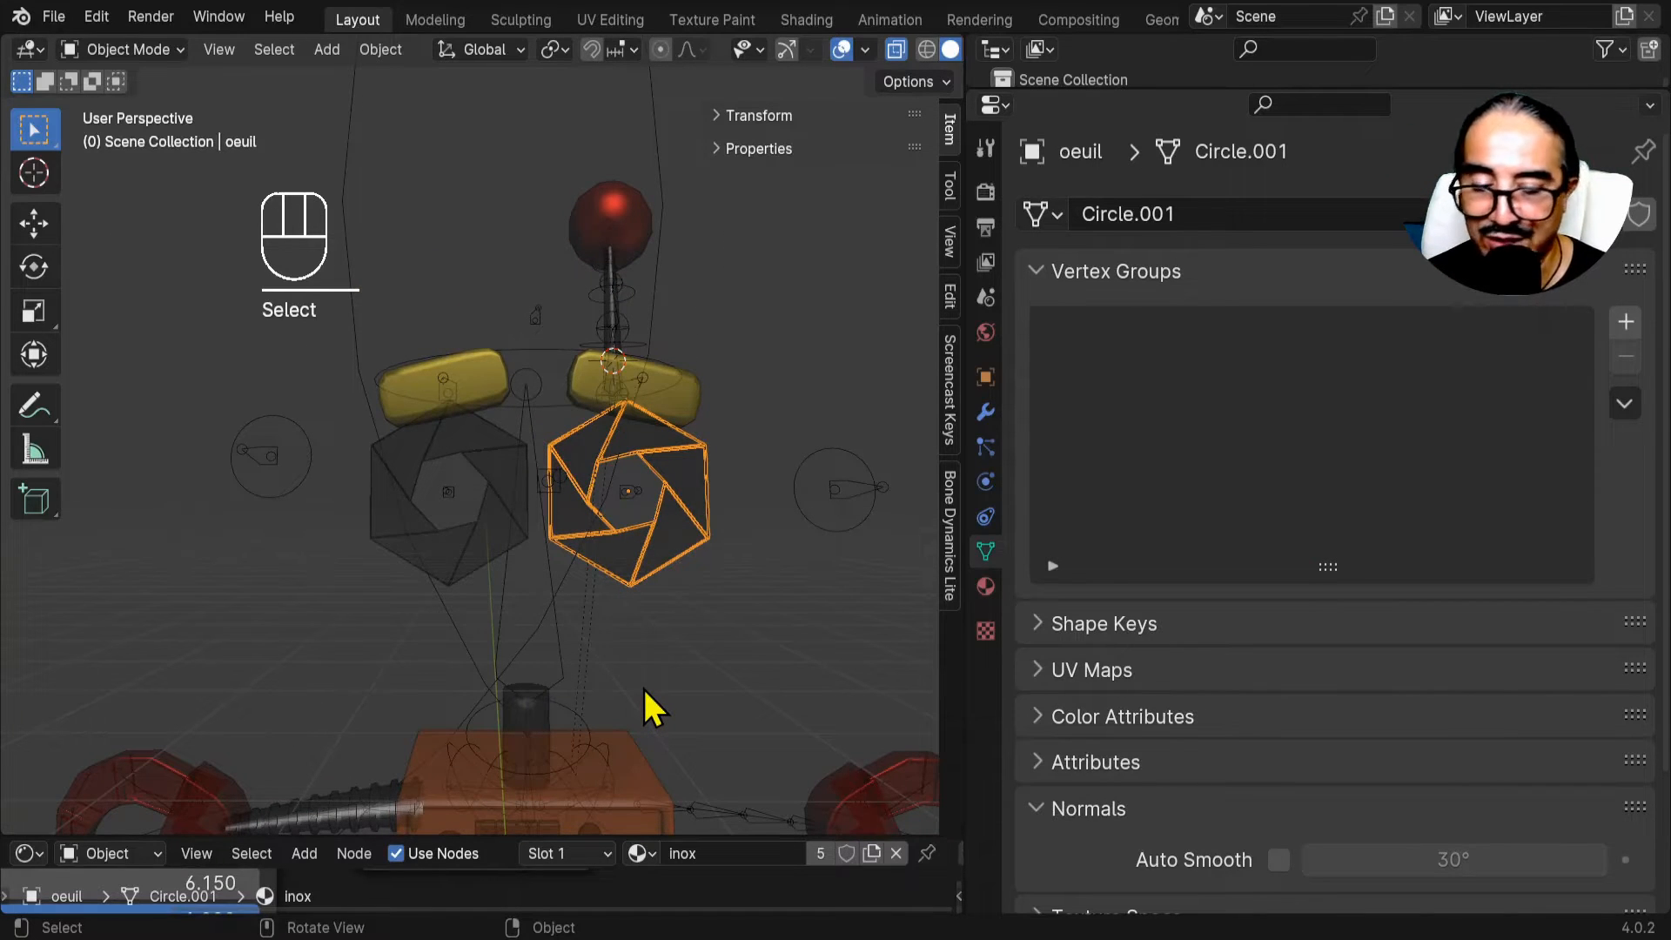
shift+click(856, 498)
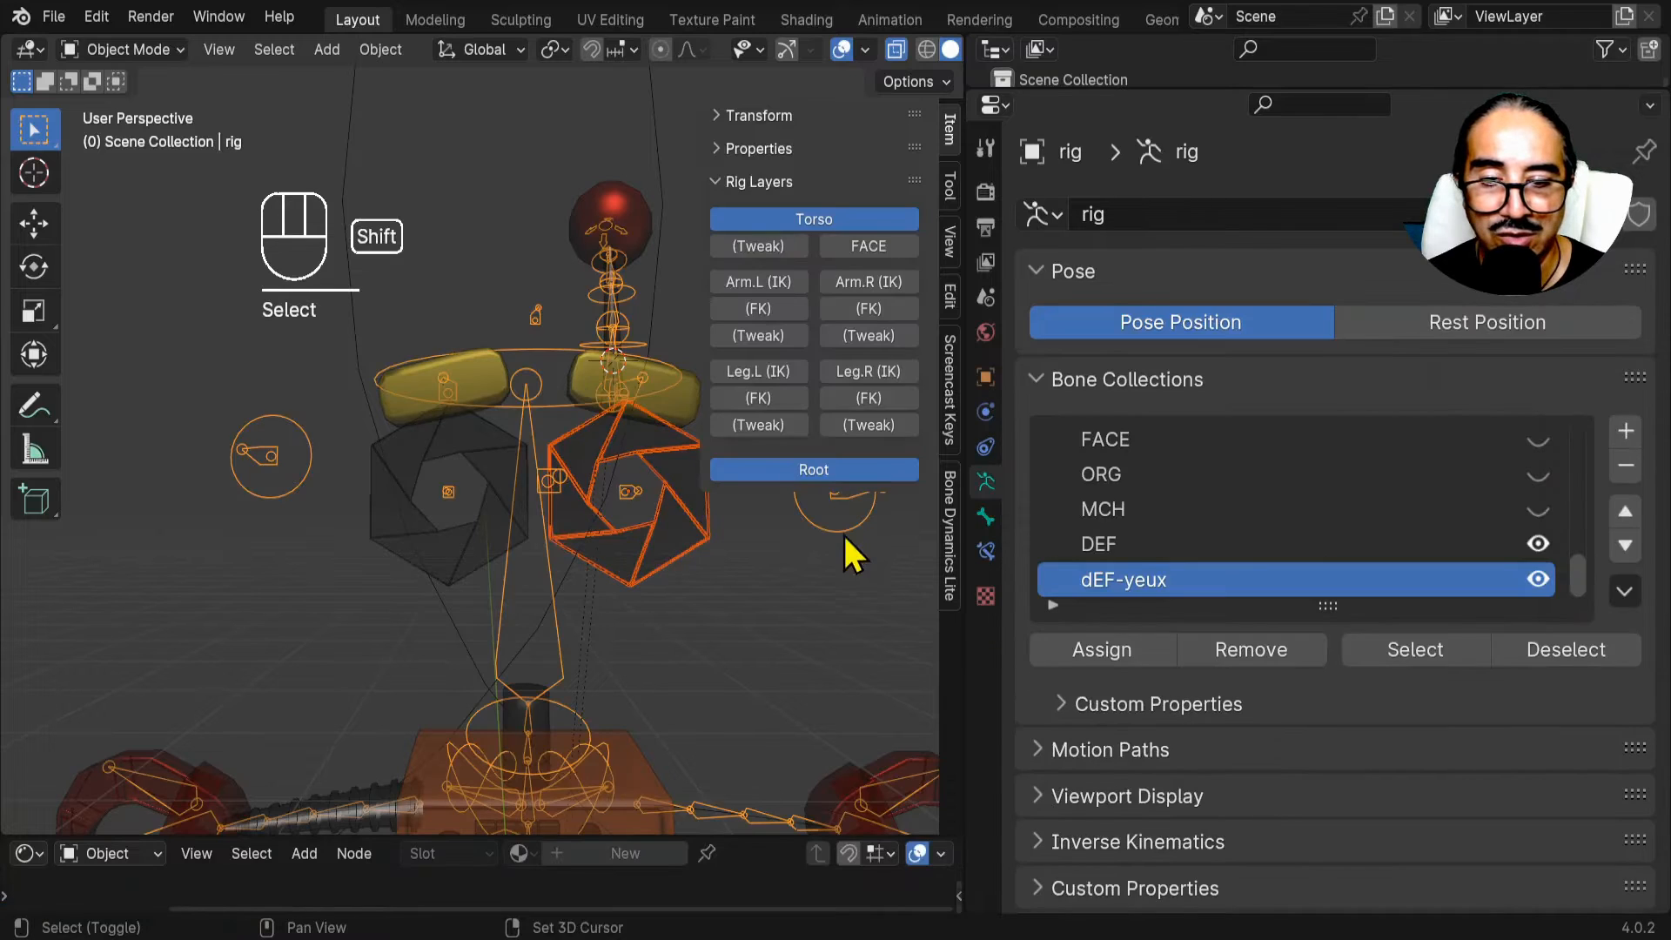
scroll(726, 612, down, 3)
scroll(723, 613, down, 2)
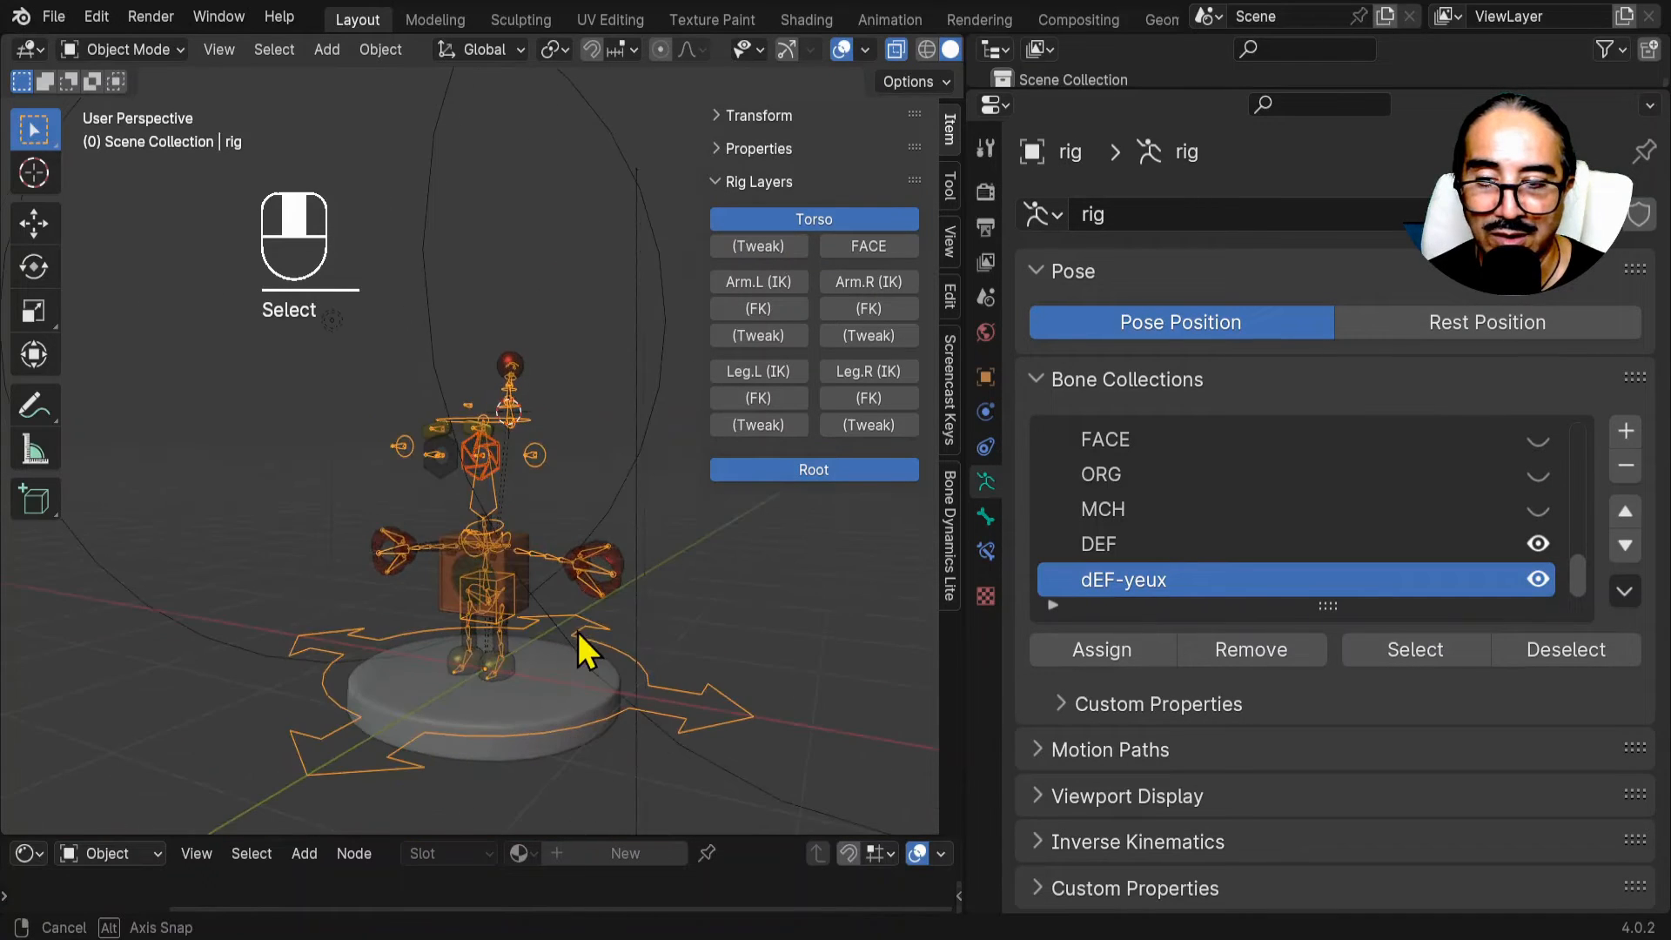
scroll(578, 632, up, 5)
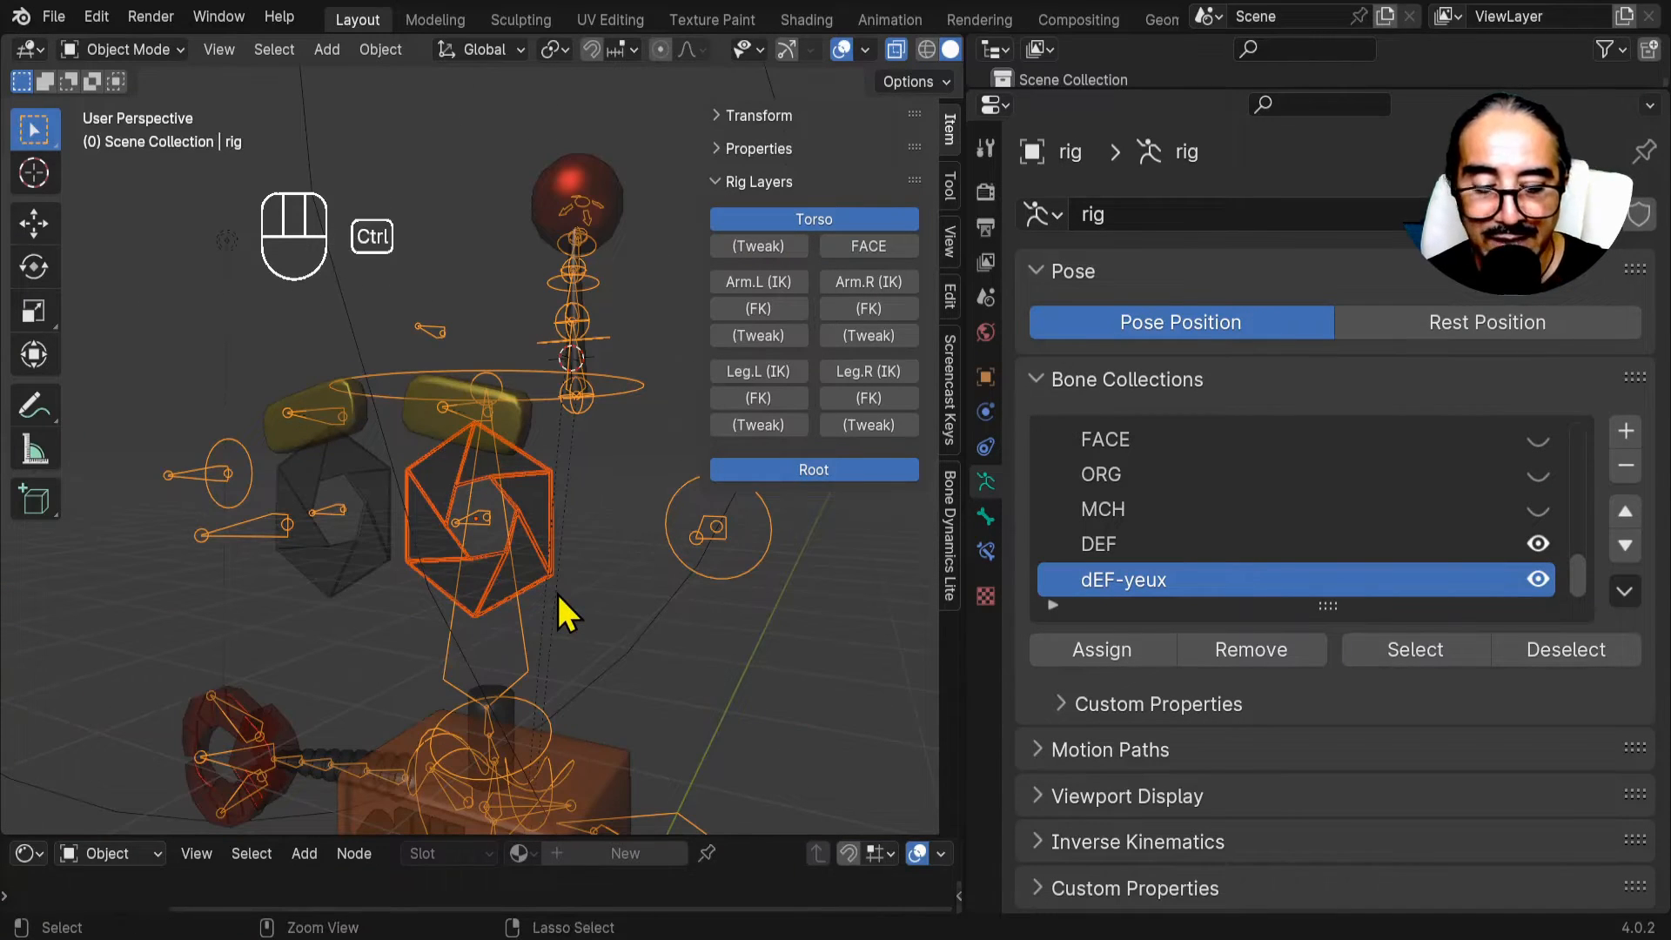
key(ctrl+p)
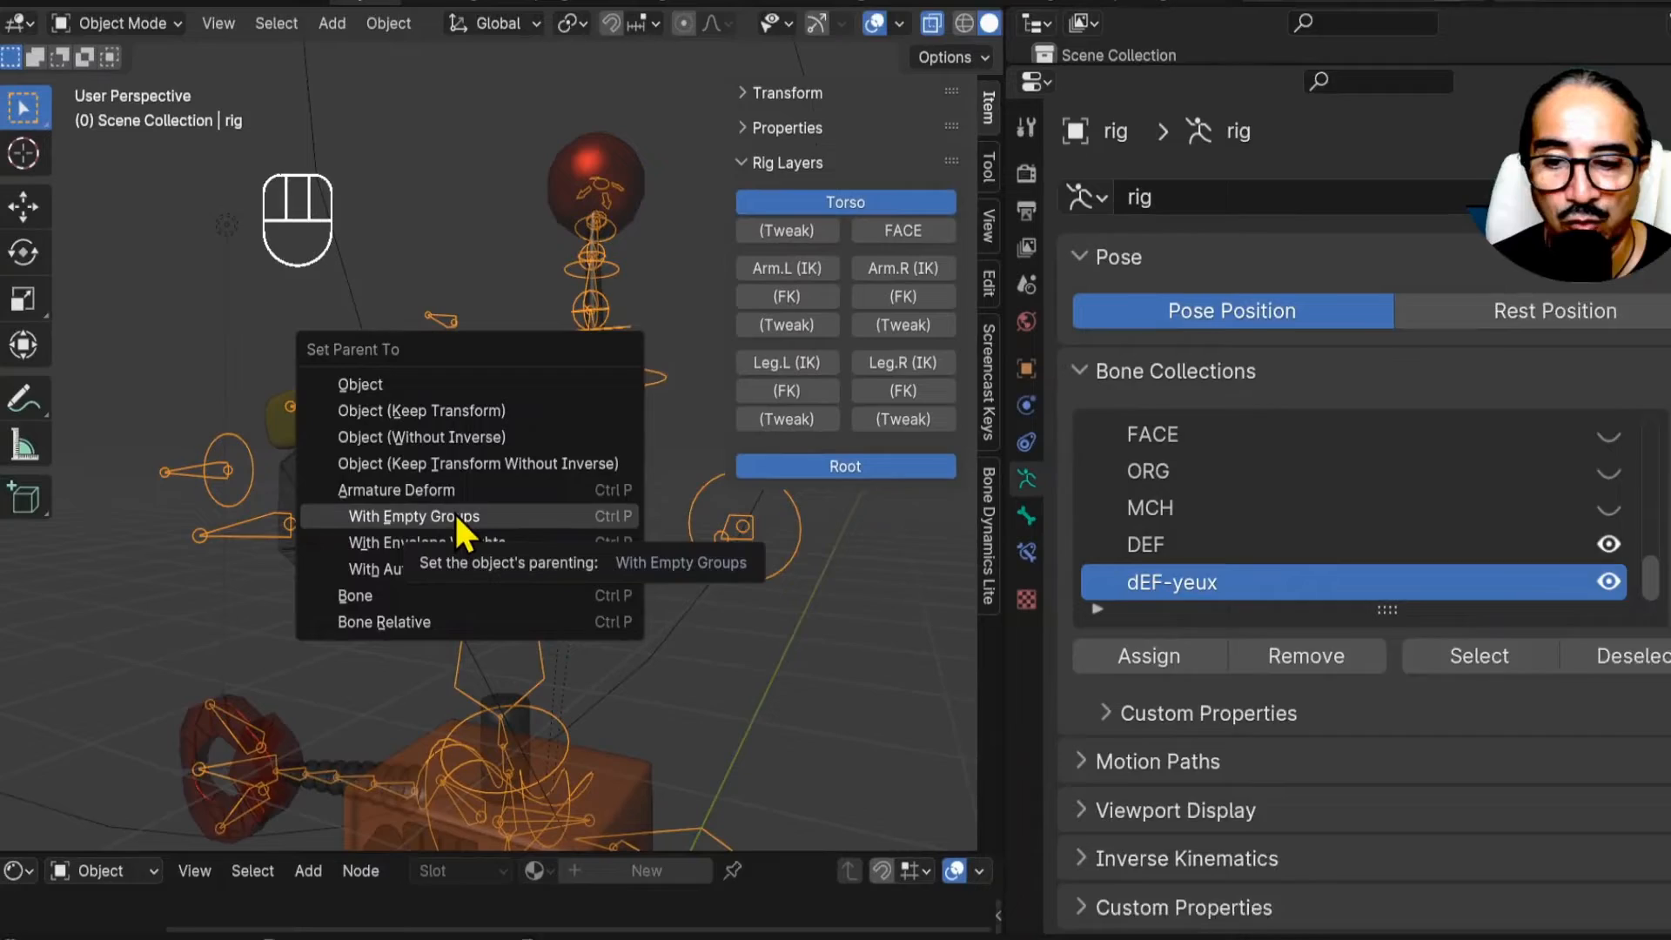
click(675, 505)
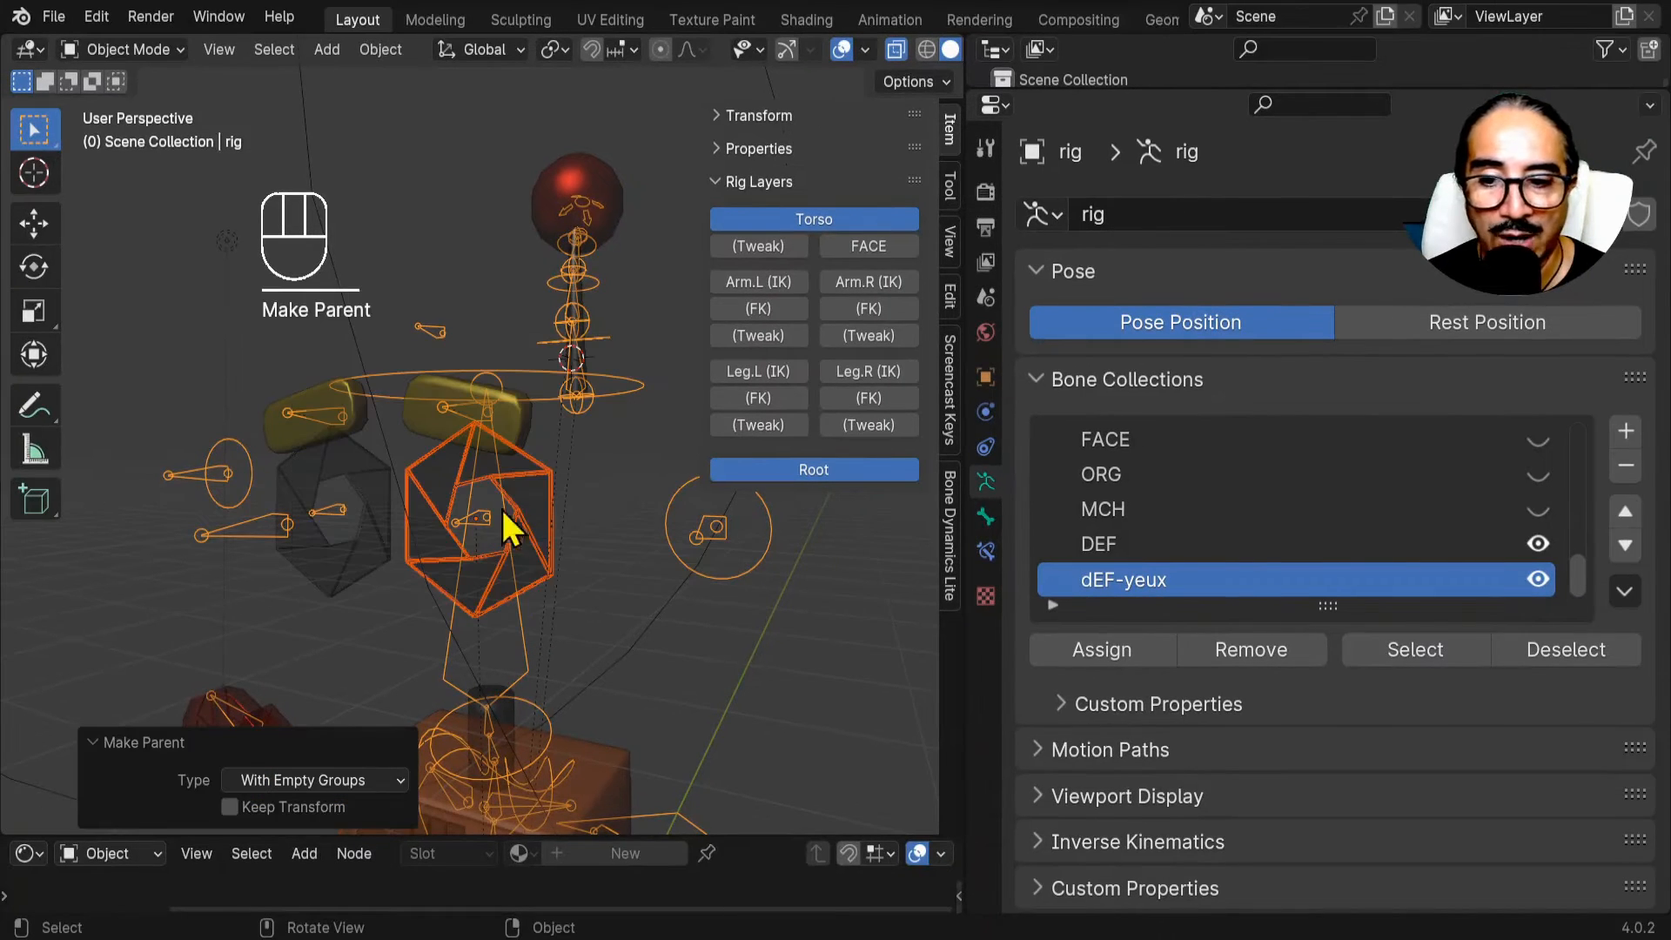
Select the eye mesh alone and examine its vertex groups list.
click(557, 520)
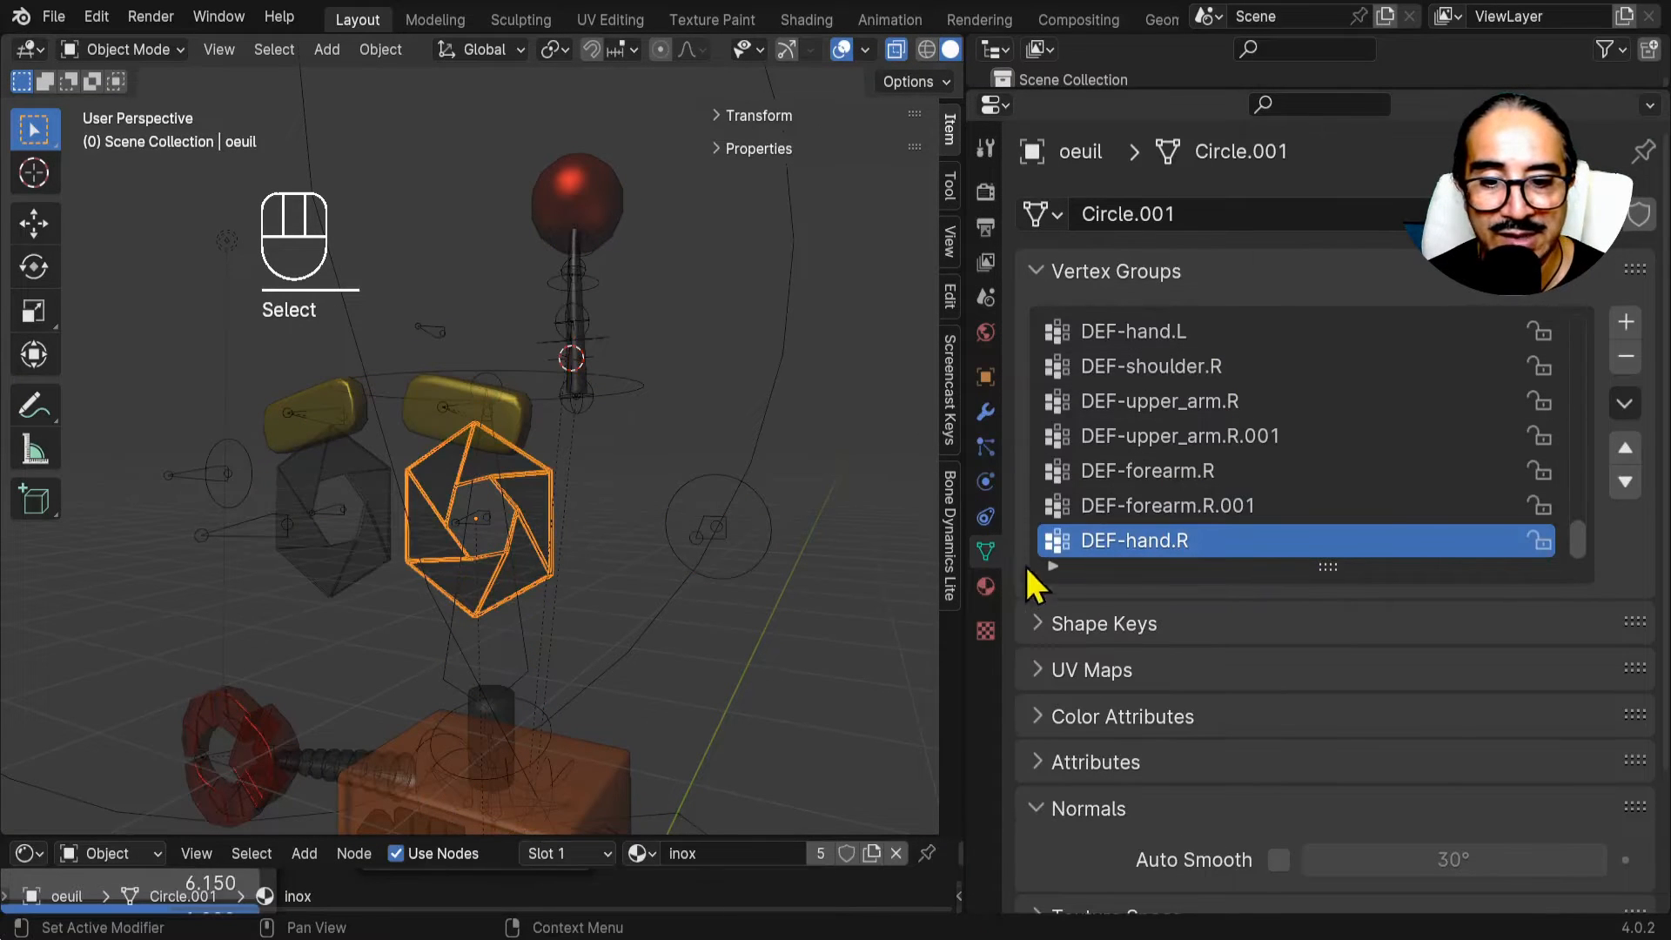
ctrl+scroll(1145, 317, down, 2)
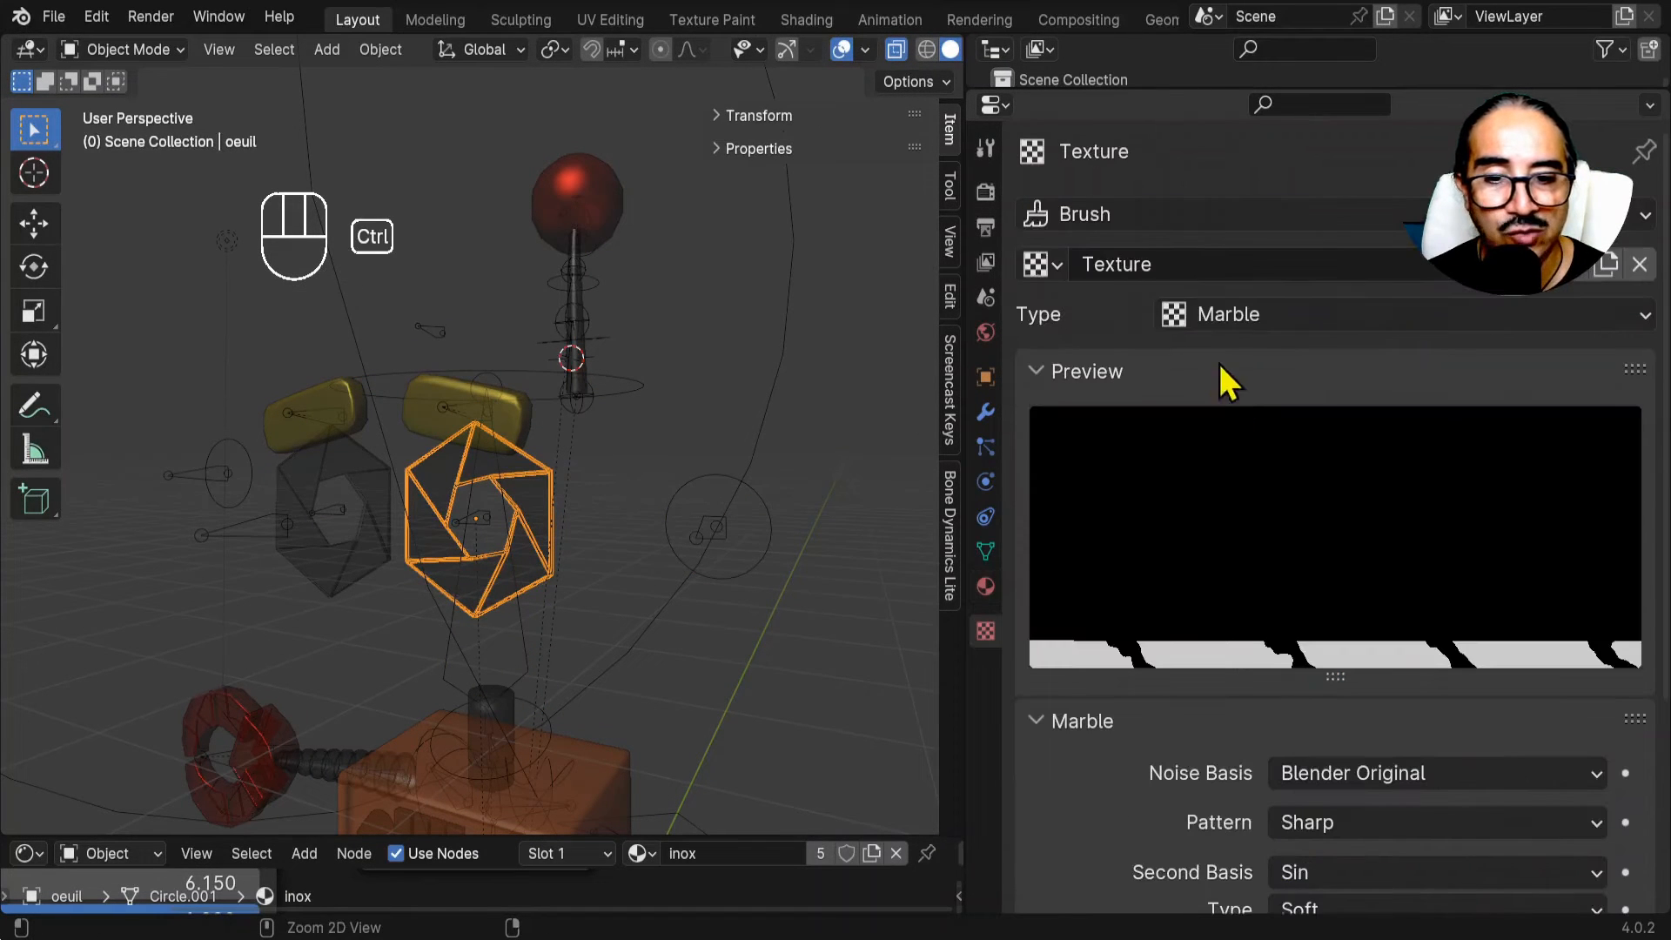
click(986, 551)
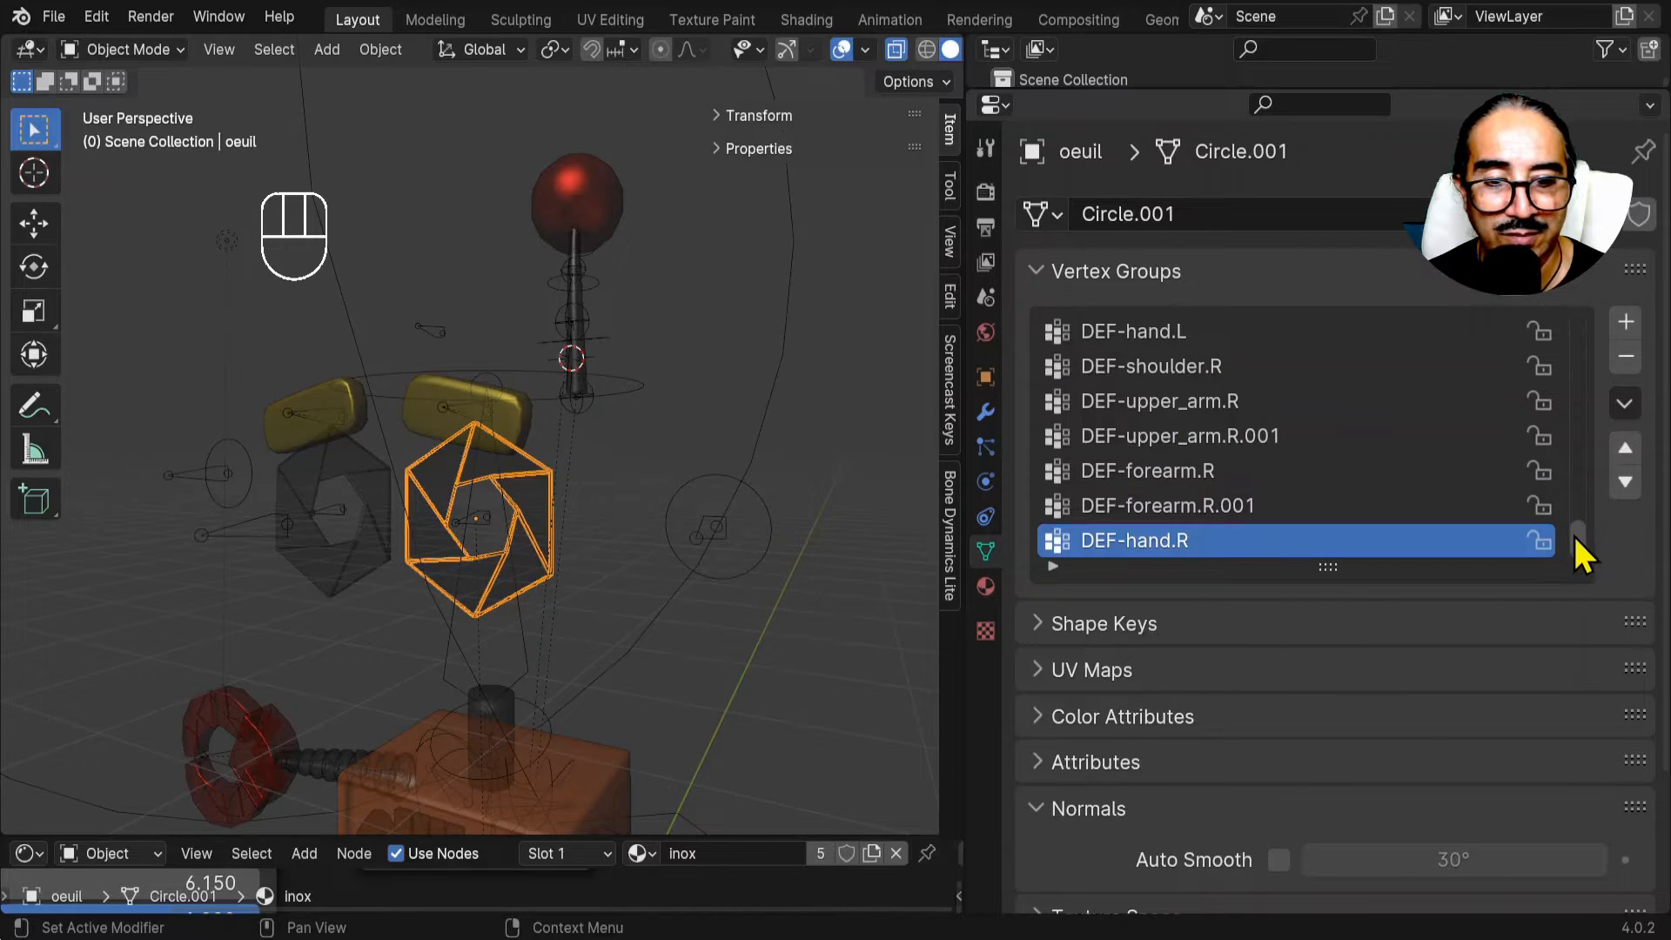
drag(1573, 533, 1491, 609)
Put the rig in Pose Mode, select the bone at the eye's centre to check its name, and enlarge the bone collections list.
middle_drag(470, 548, 646, 554)
scroll(679, 552, up, 5)
scroll(662, 562, down, 5)
click(598, 554)
scroll(601, 561, up, 4)
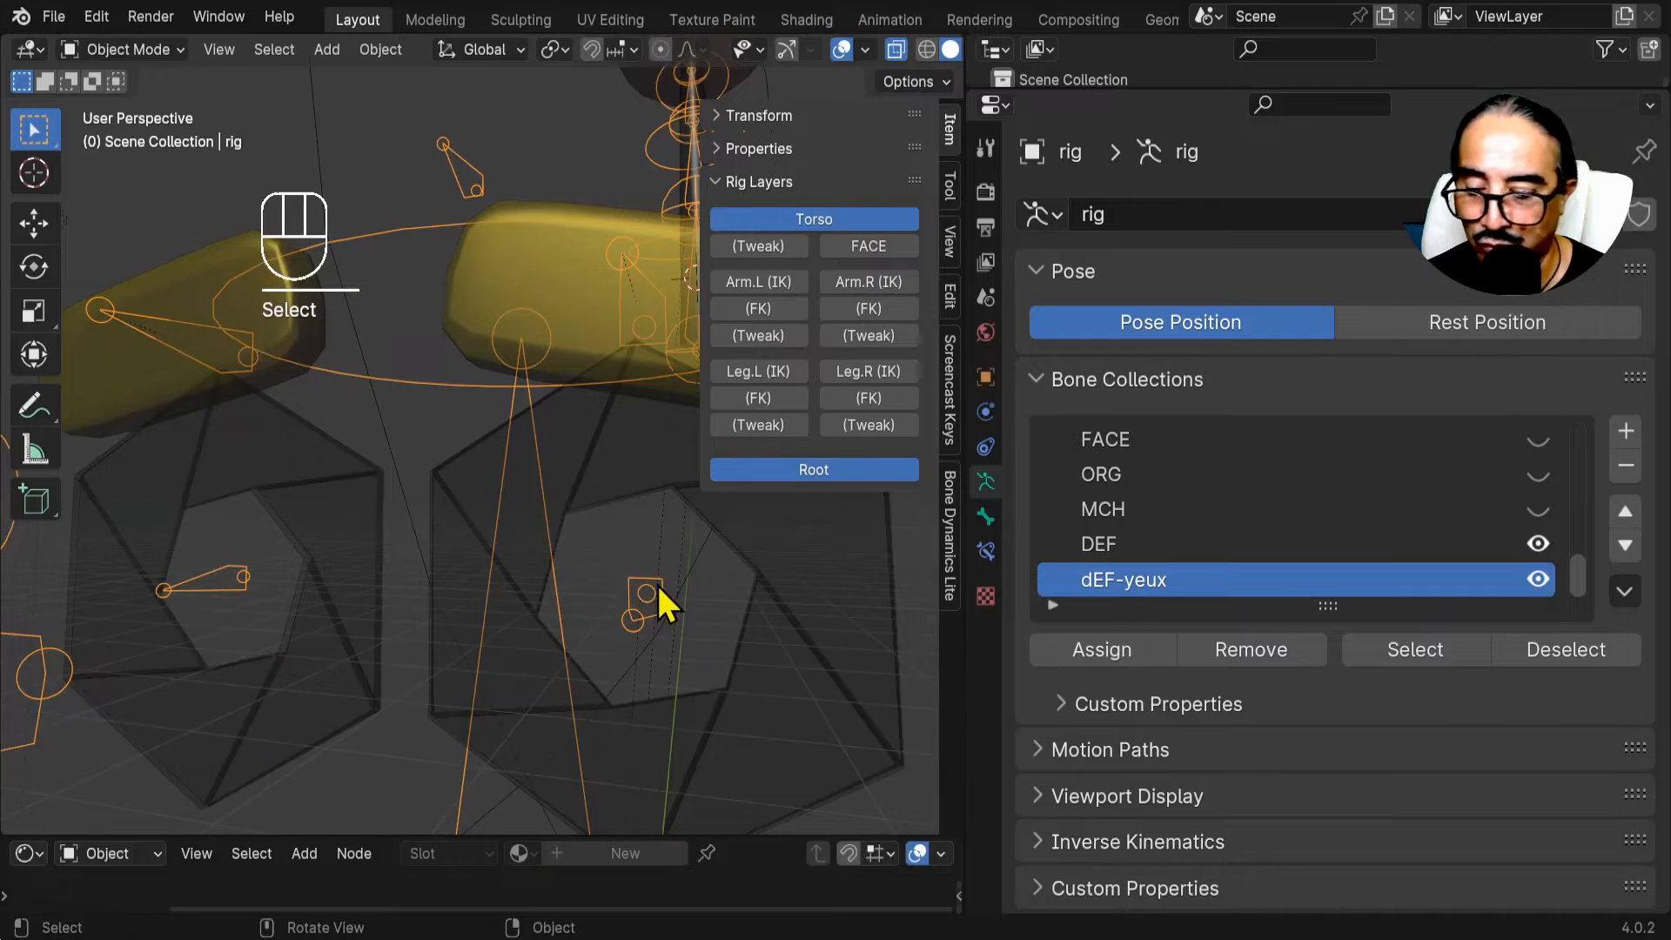
key(ctrl+Tab)
click(655, 609)
middle_drag(670, 661, 598, 634)
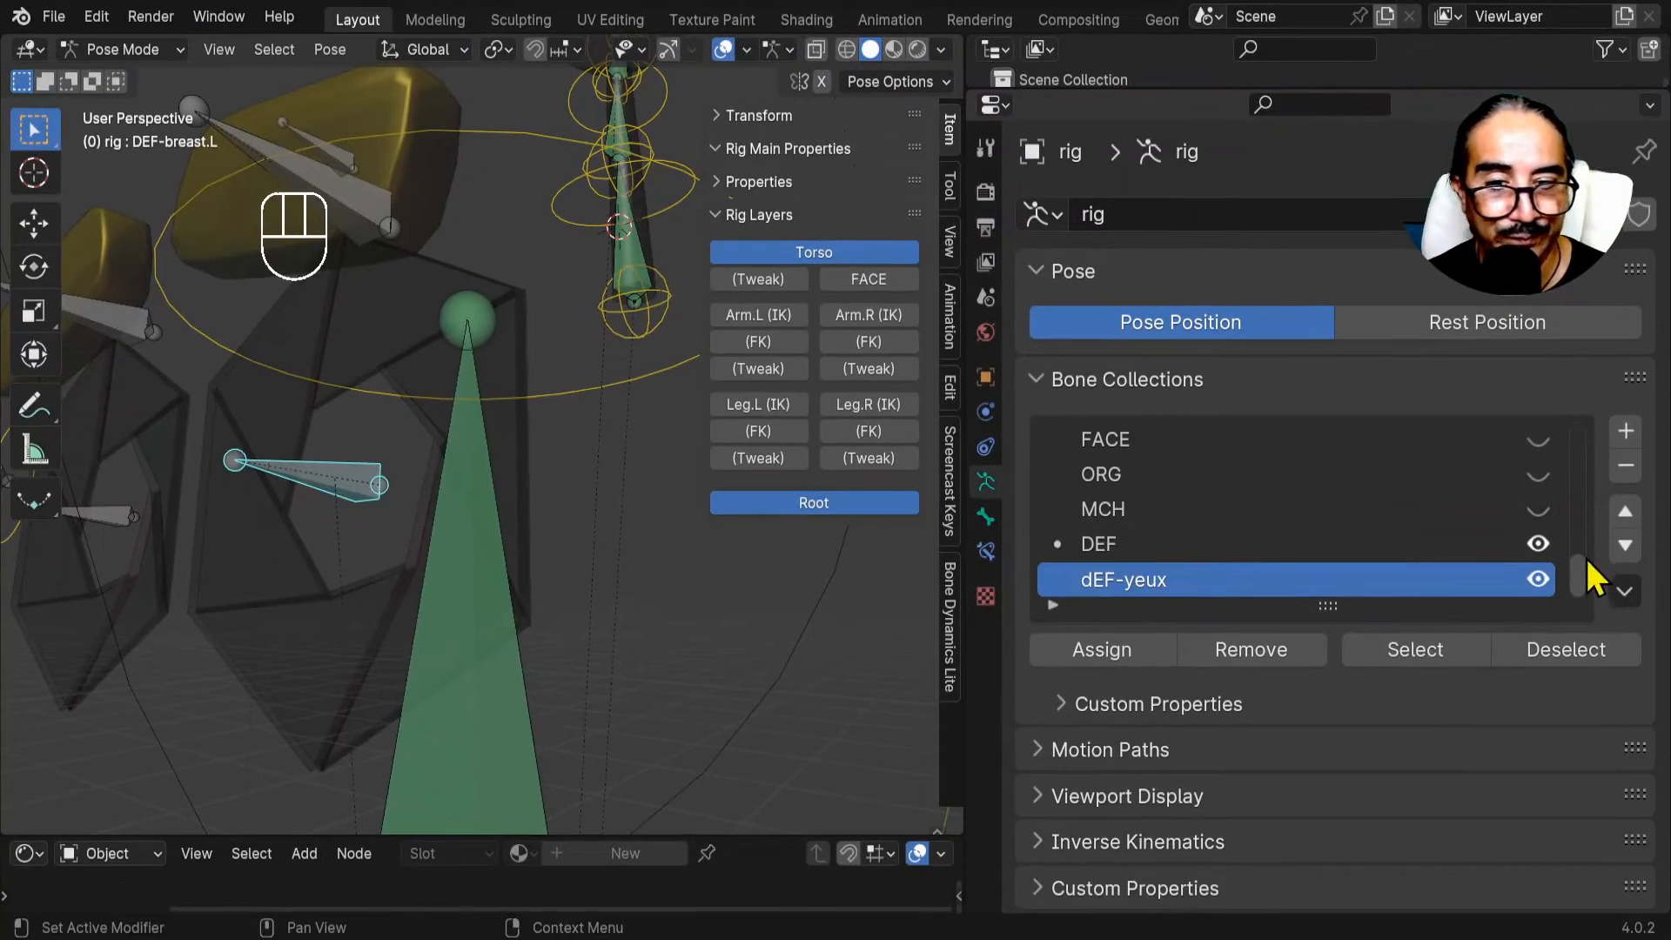
drag(1587, 564, 1573, 411)
drag(1324, 599, 1328, 672)
Return to Object Mode, select the eye mesh and make DEF-breast.L its active vertex group.
key(ctrl+Tab)
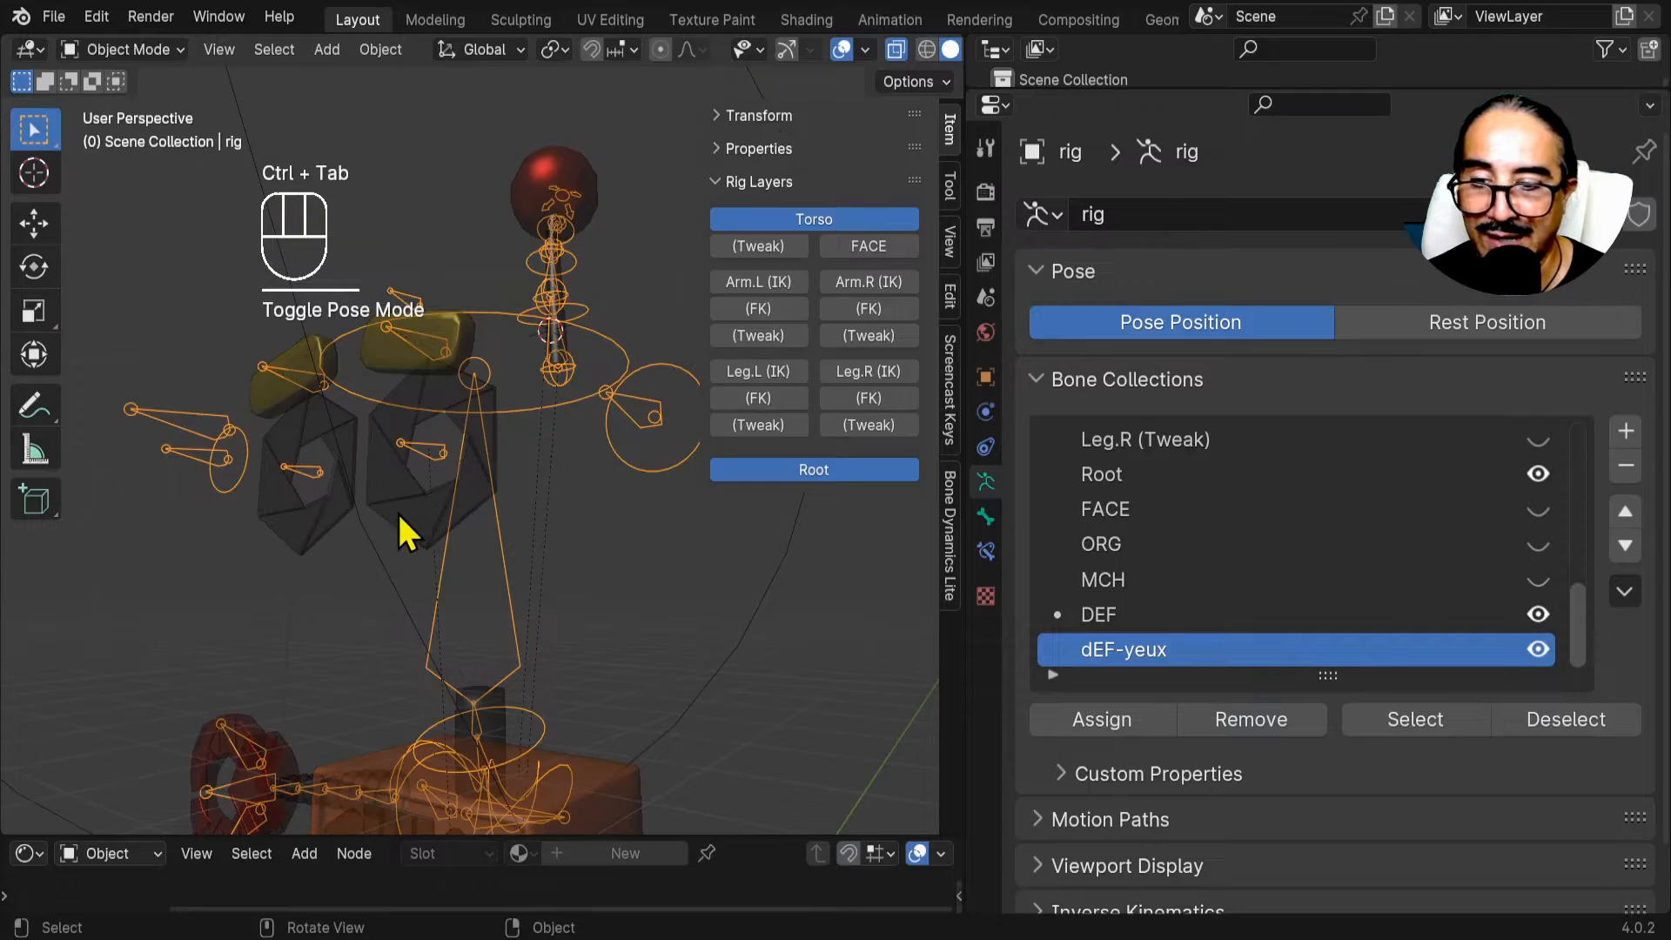
click(437, 509)
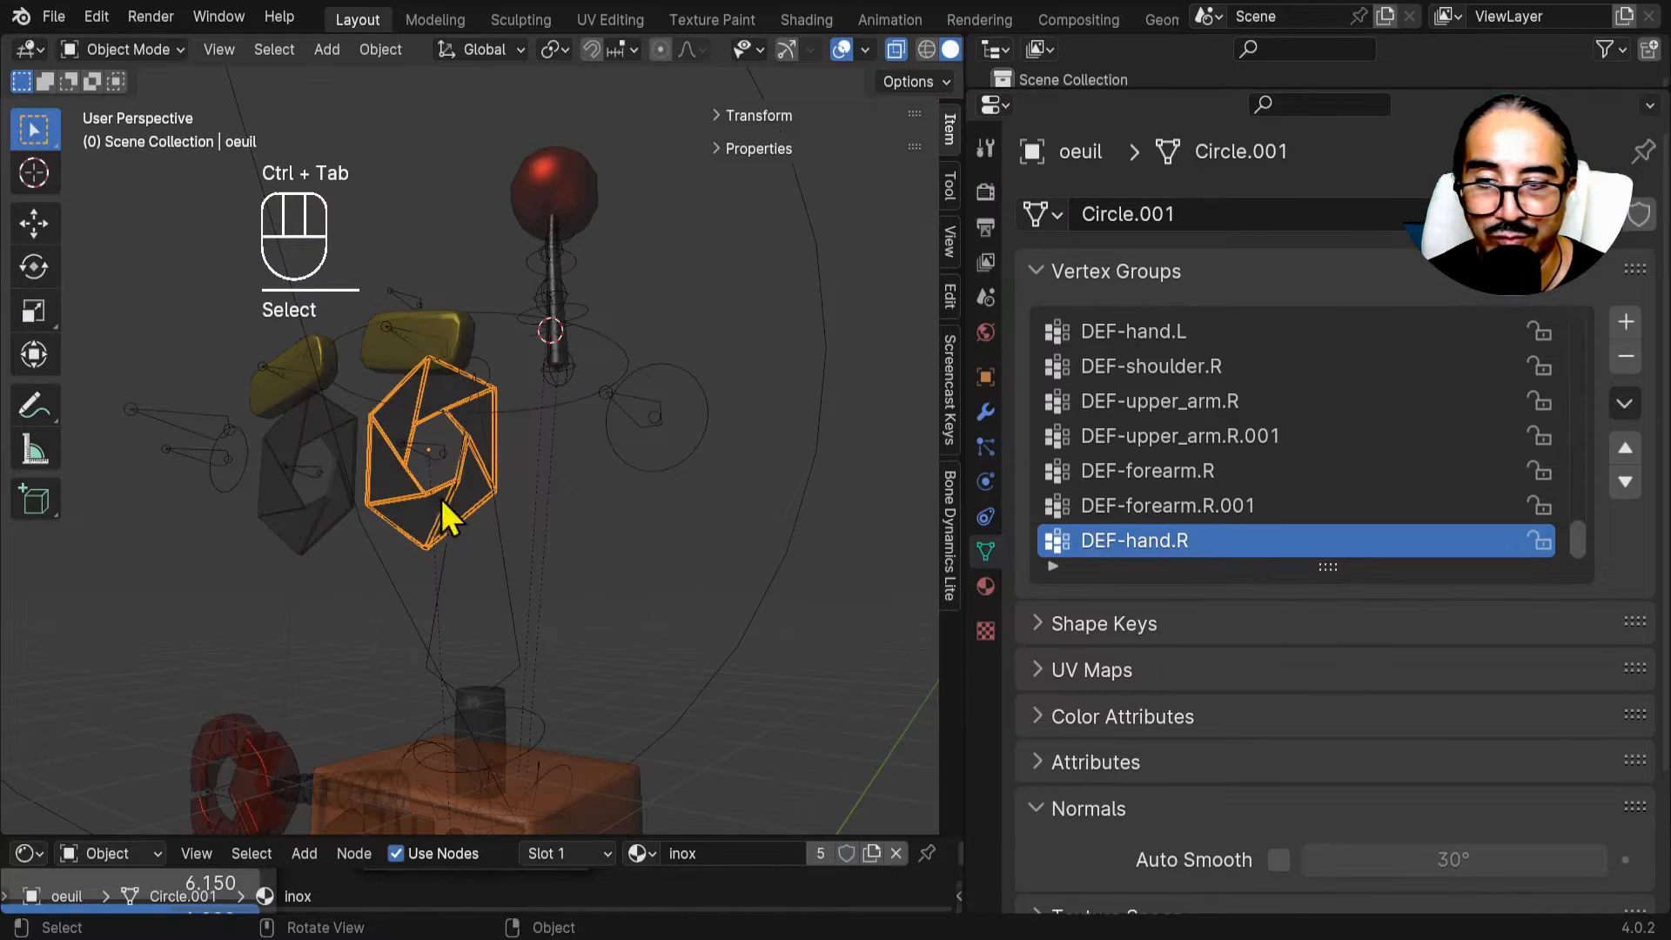
middle_drag(441, 495, 511, 534)
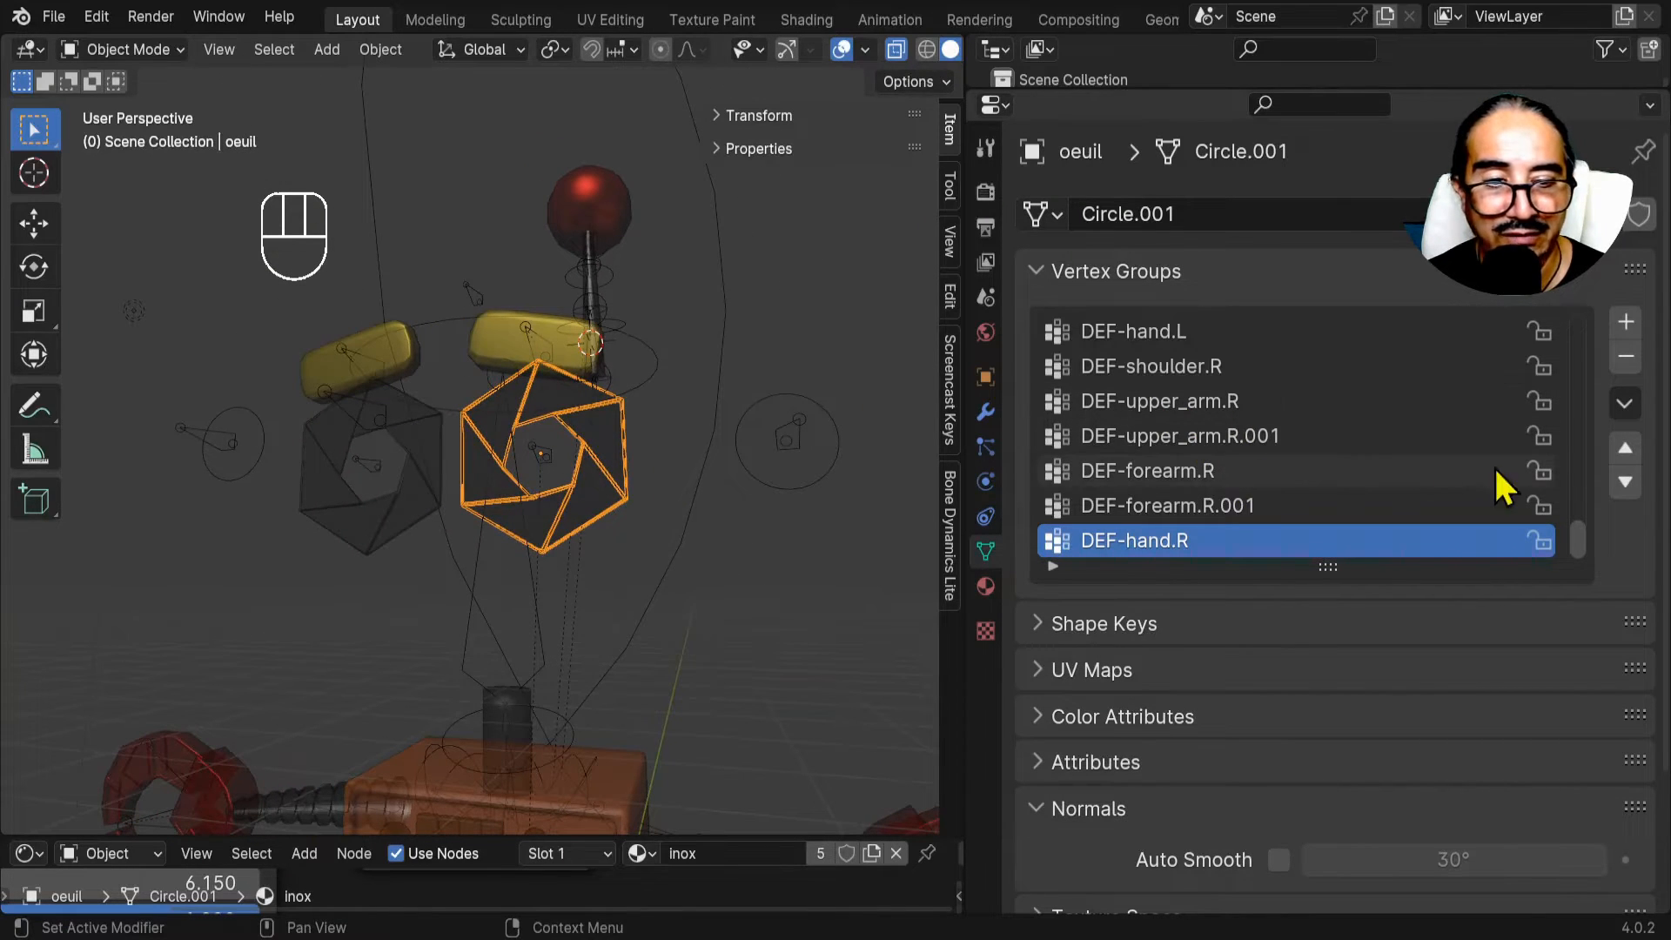
drag(1580, 533, 1523, 435)
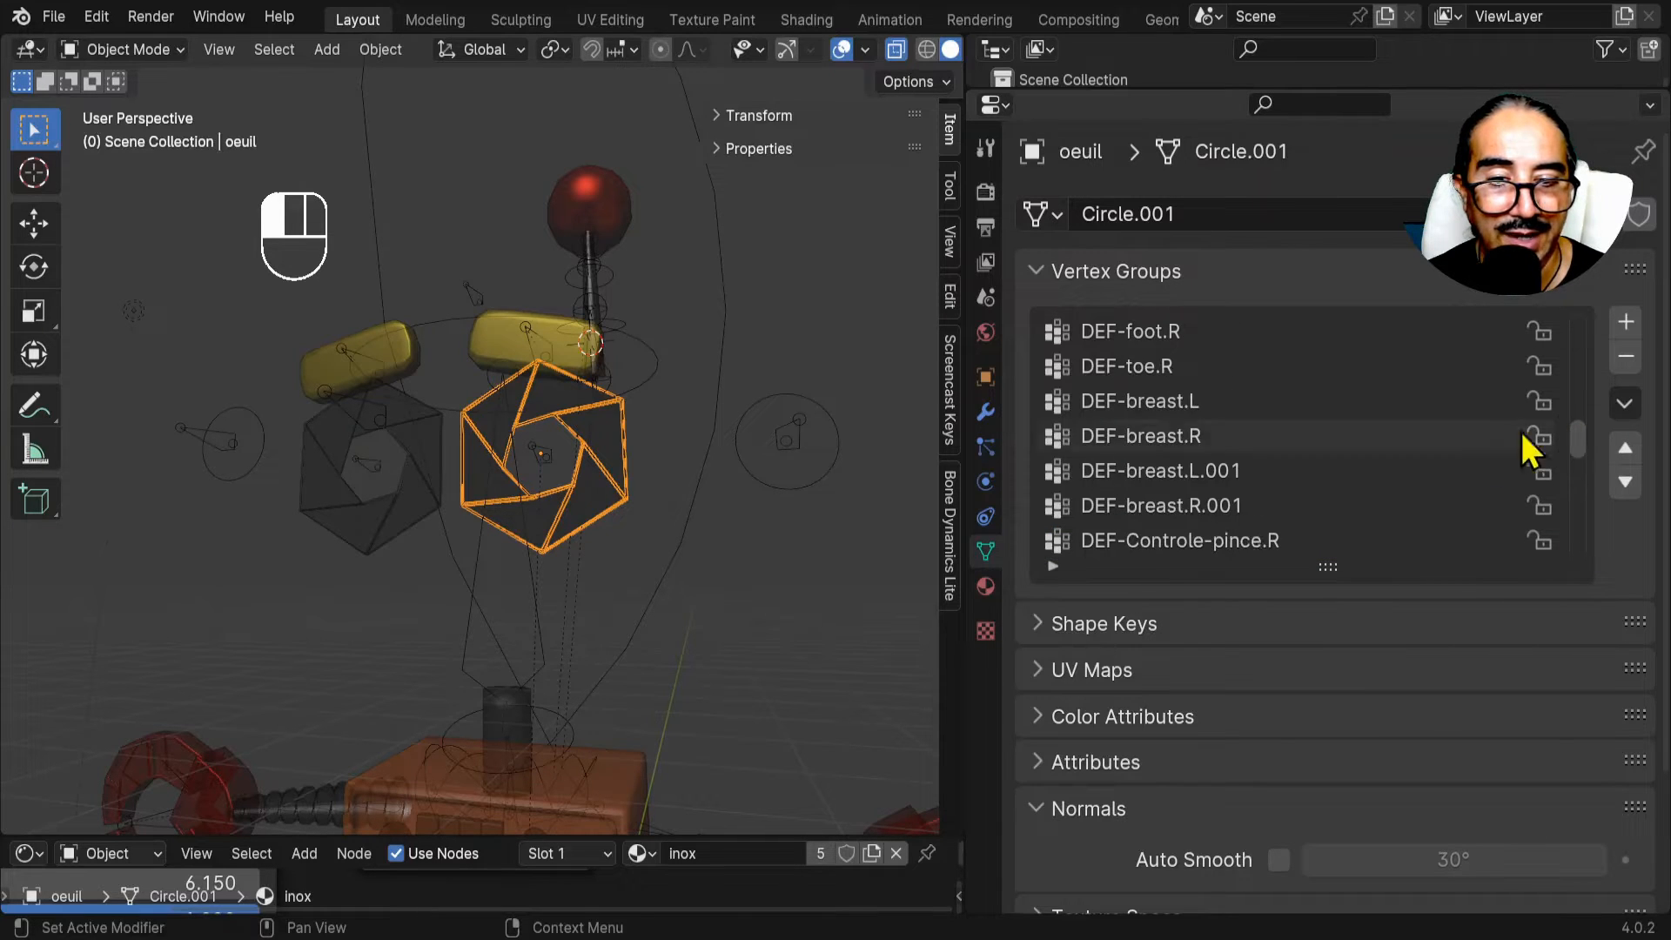
click(1140, 402)
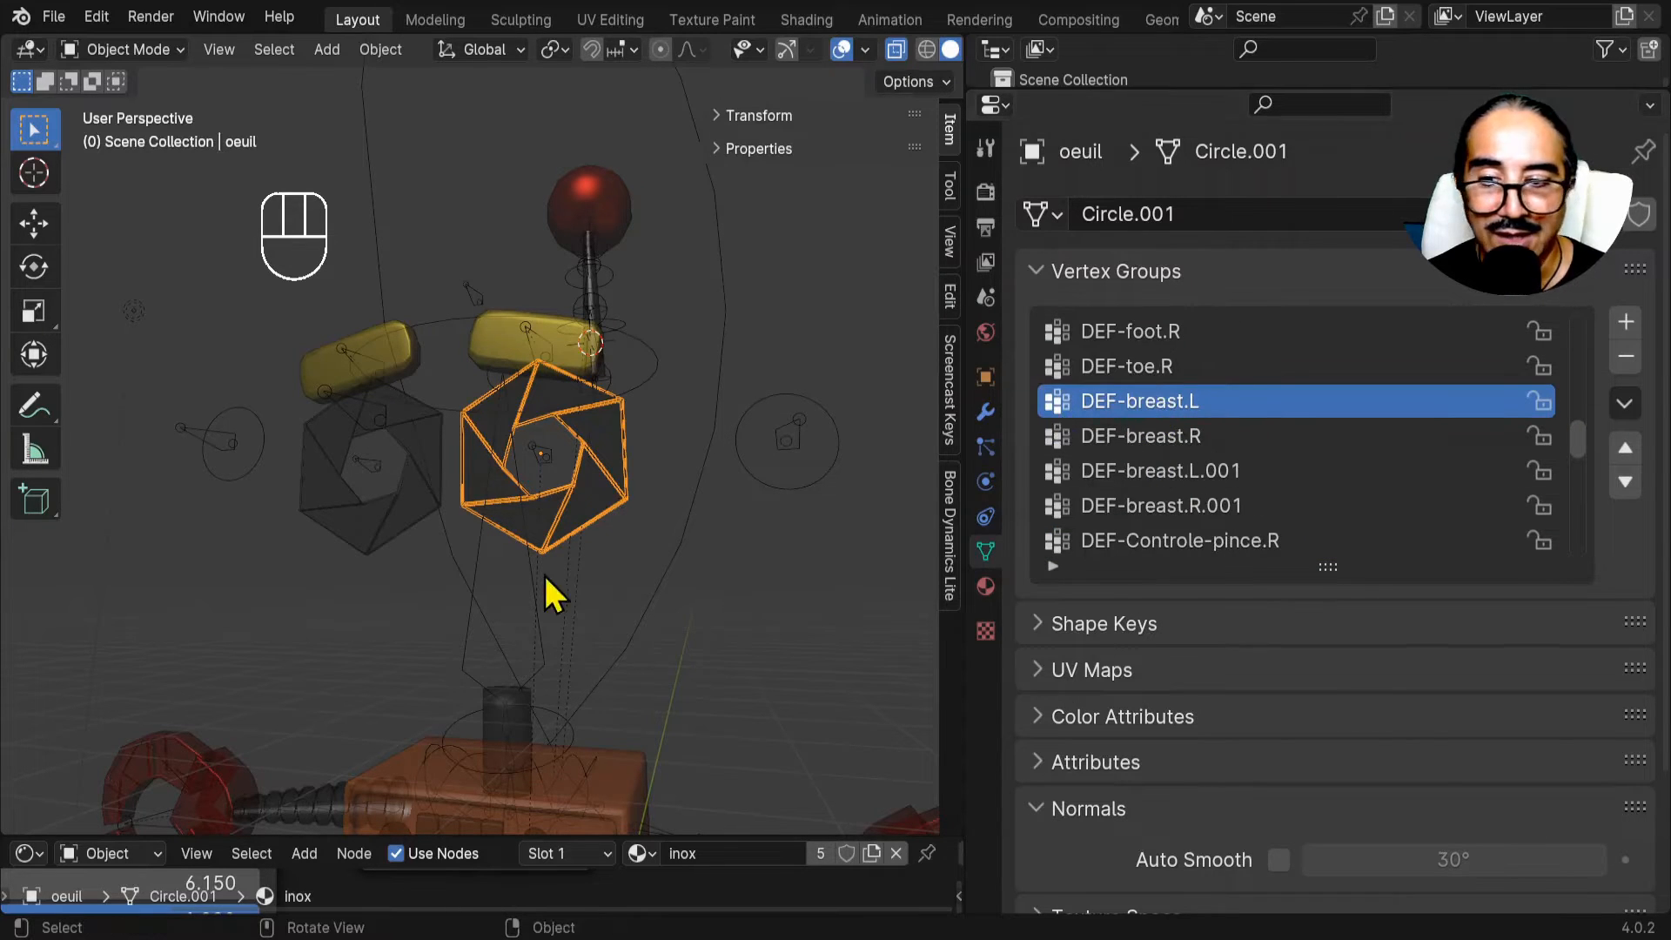
Put the eye mesh in Edit Mode, select the iris's inner opening vertices, and assign them to DEF-breast.L with weight 1.000.
scroll(539, 592, up, 3)
middle_drag(537, 590, 577, 440)
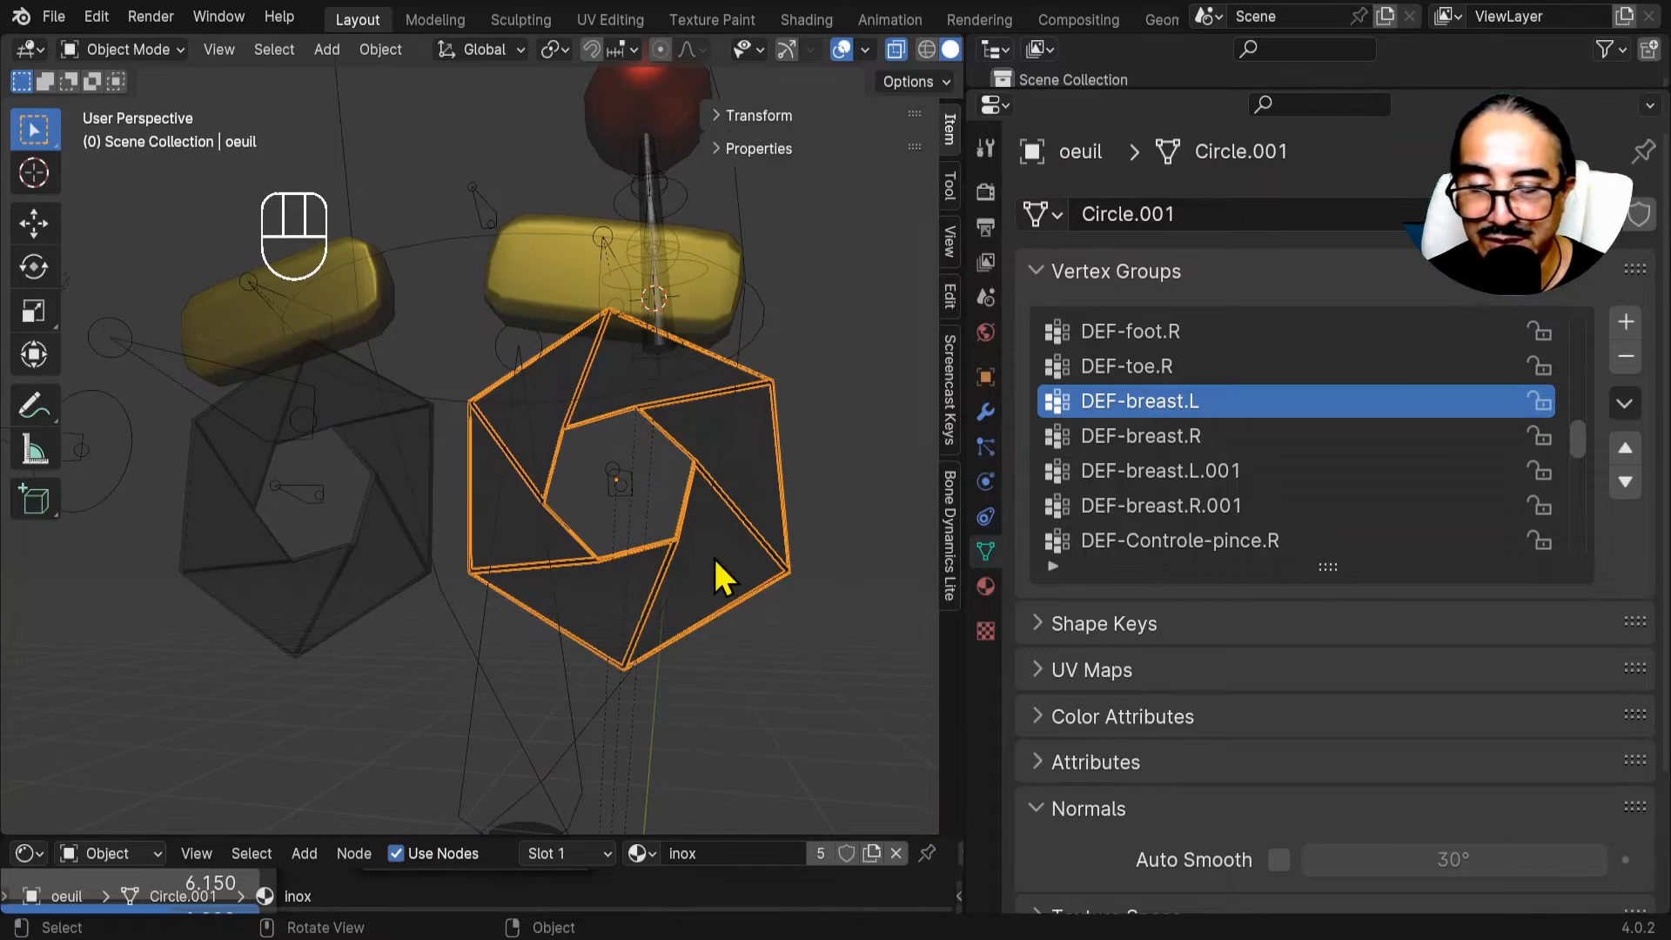
key(Tab)
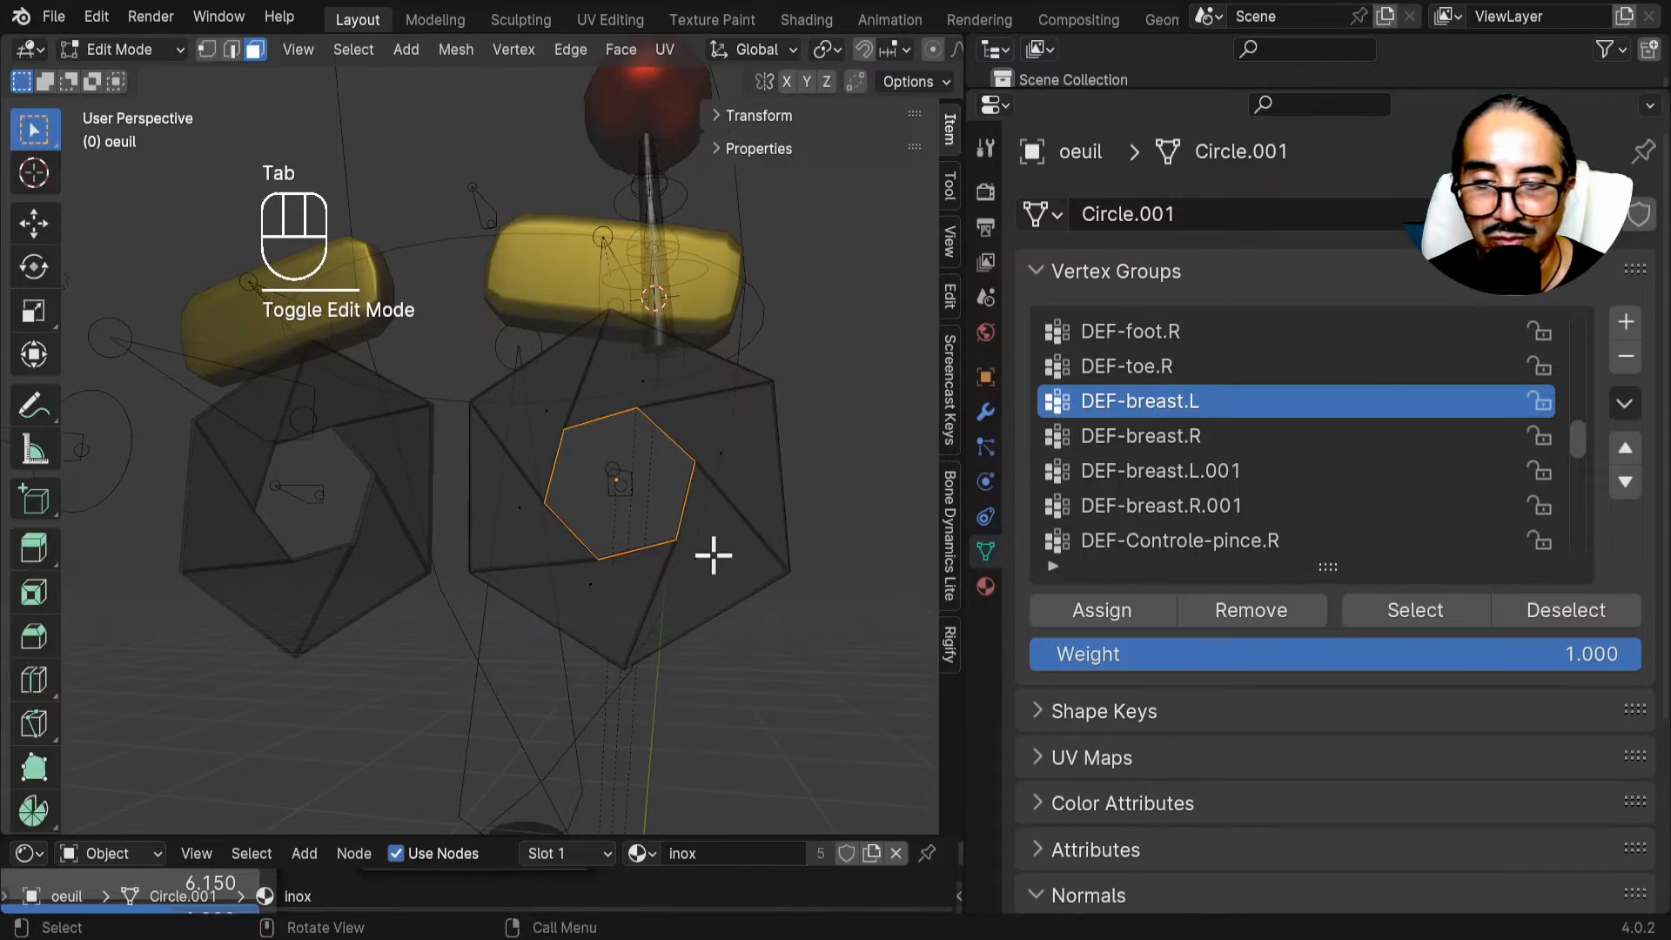
click(206, 50)
drag(533, 396, 709, 578)
key(s)
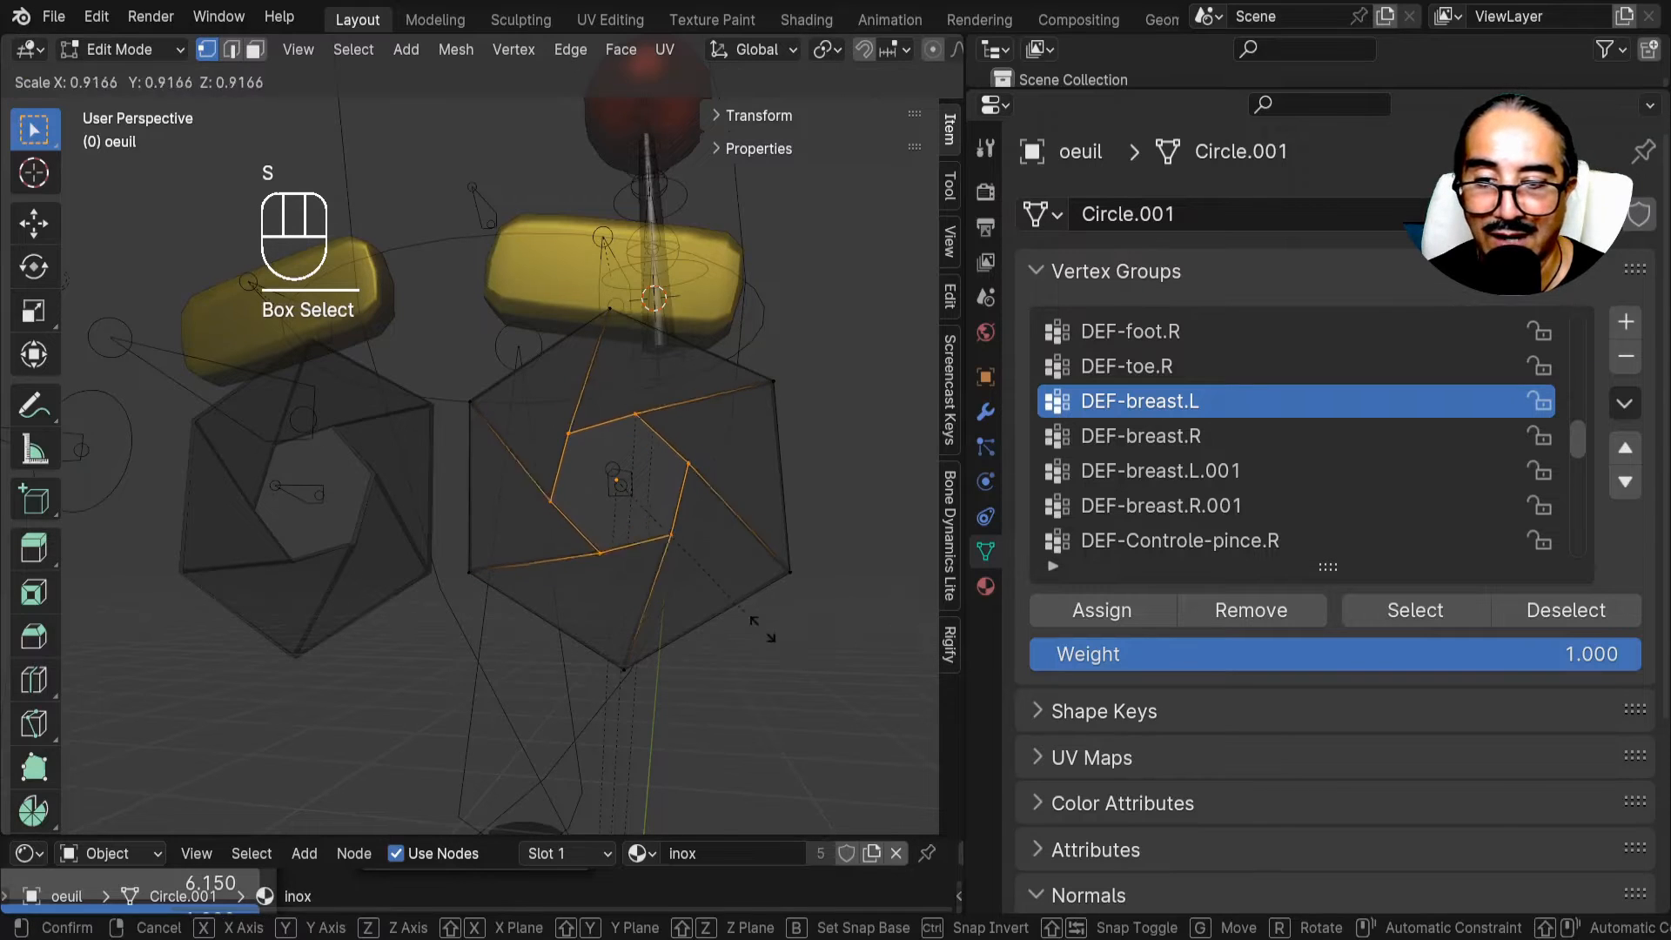
right_click(771, 643)
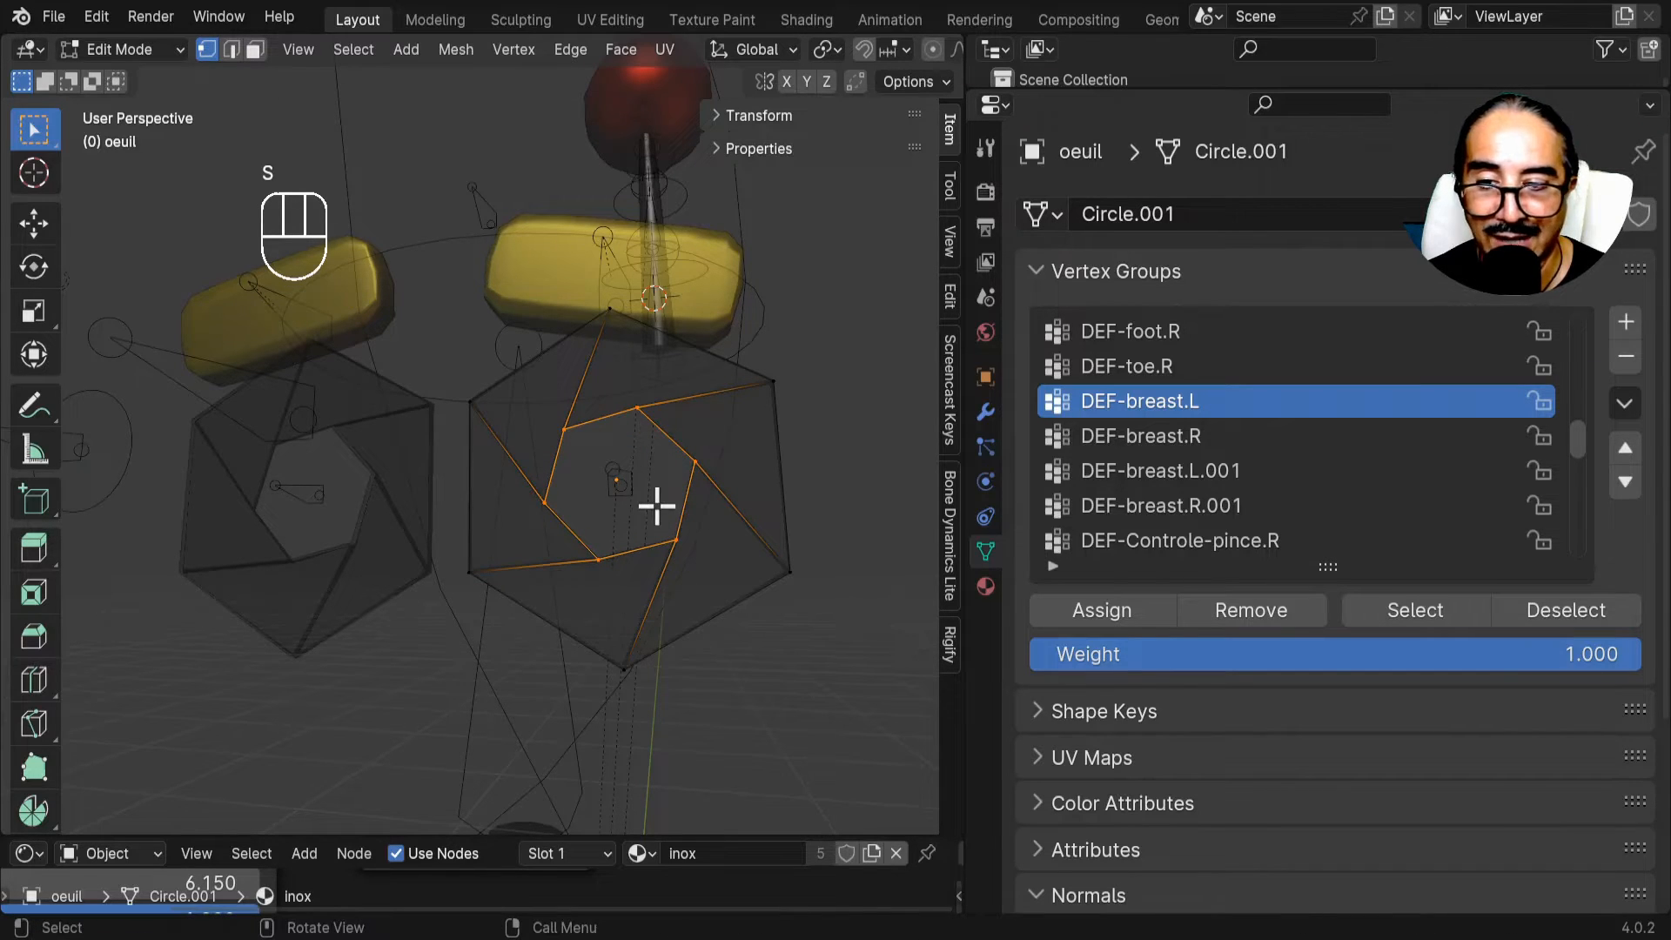
click(1114, 607)
Invert the vertex selection so that only the eye's outer contour vertices are selected.
key(ctrl+i)
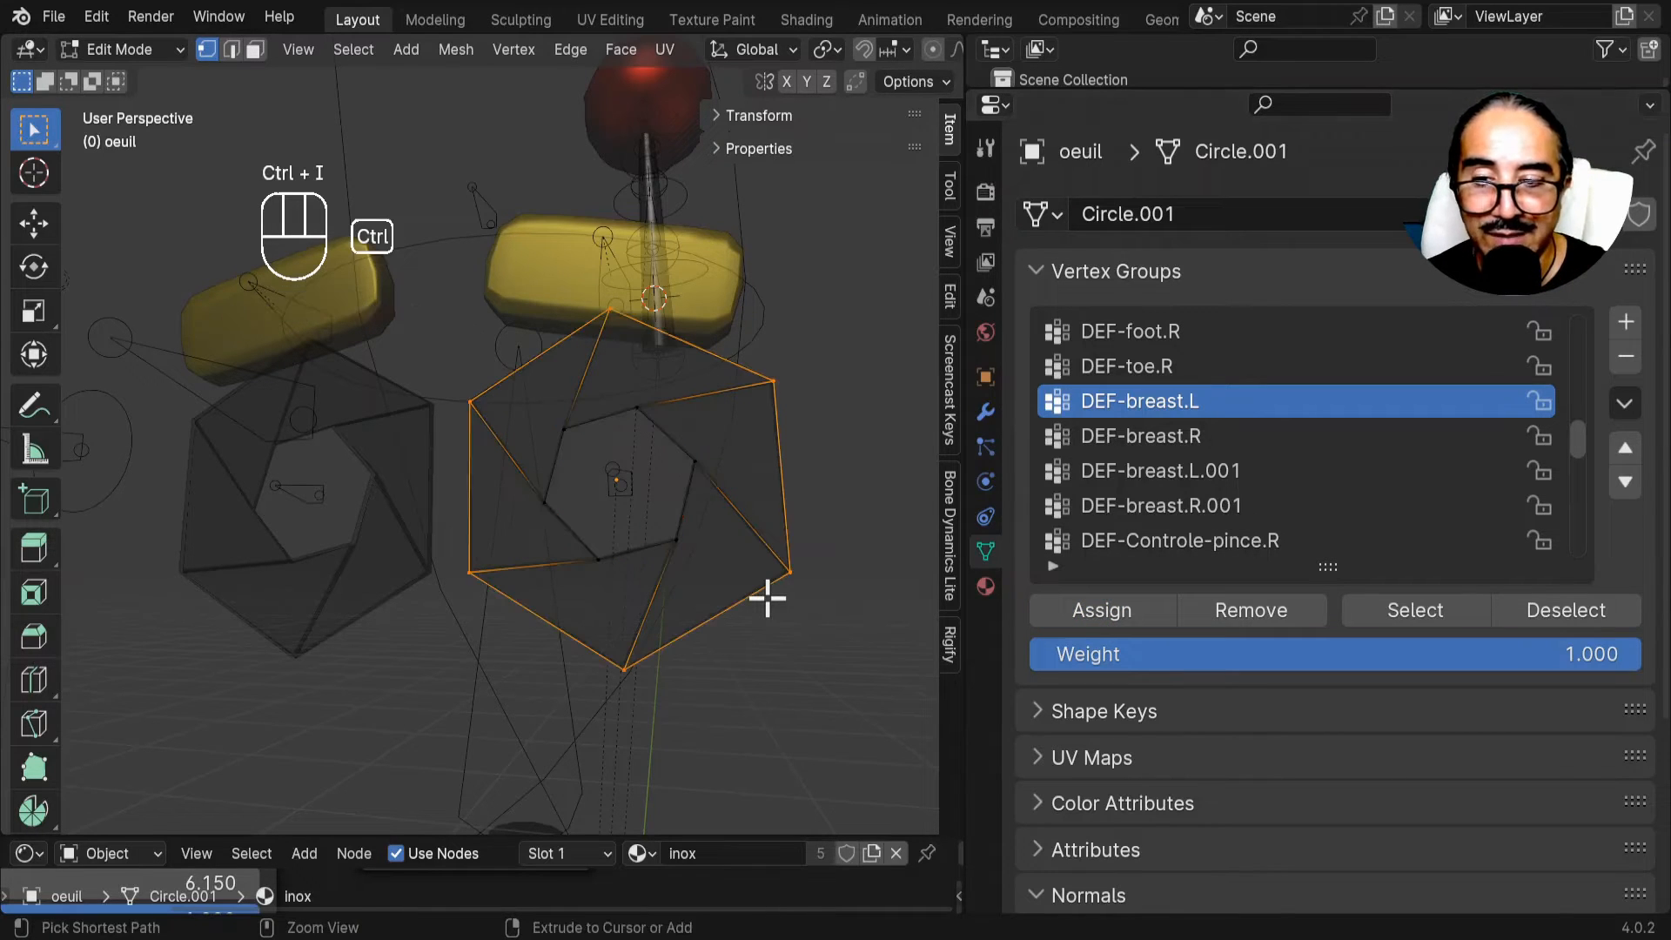
middle_drag(767, 598, 279, 432)
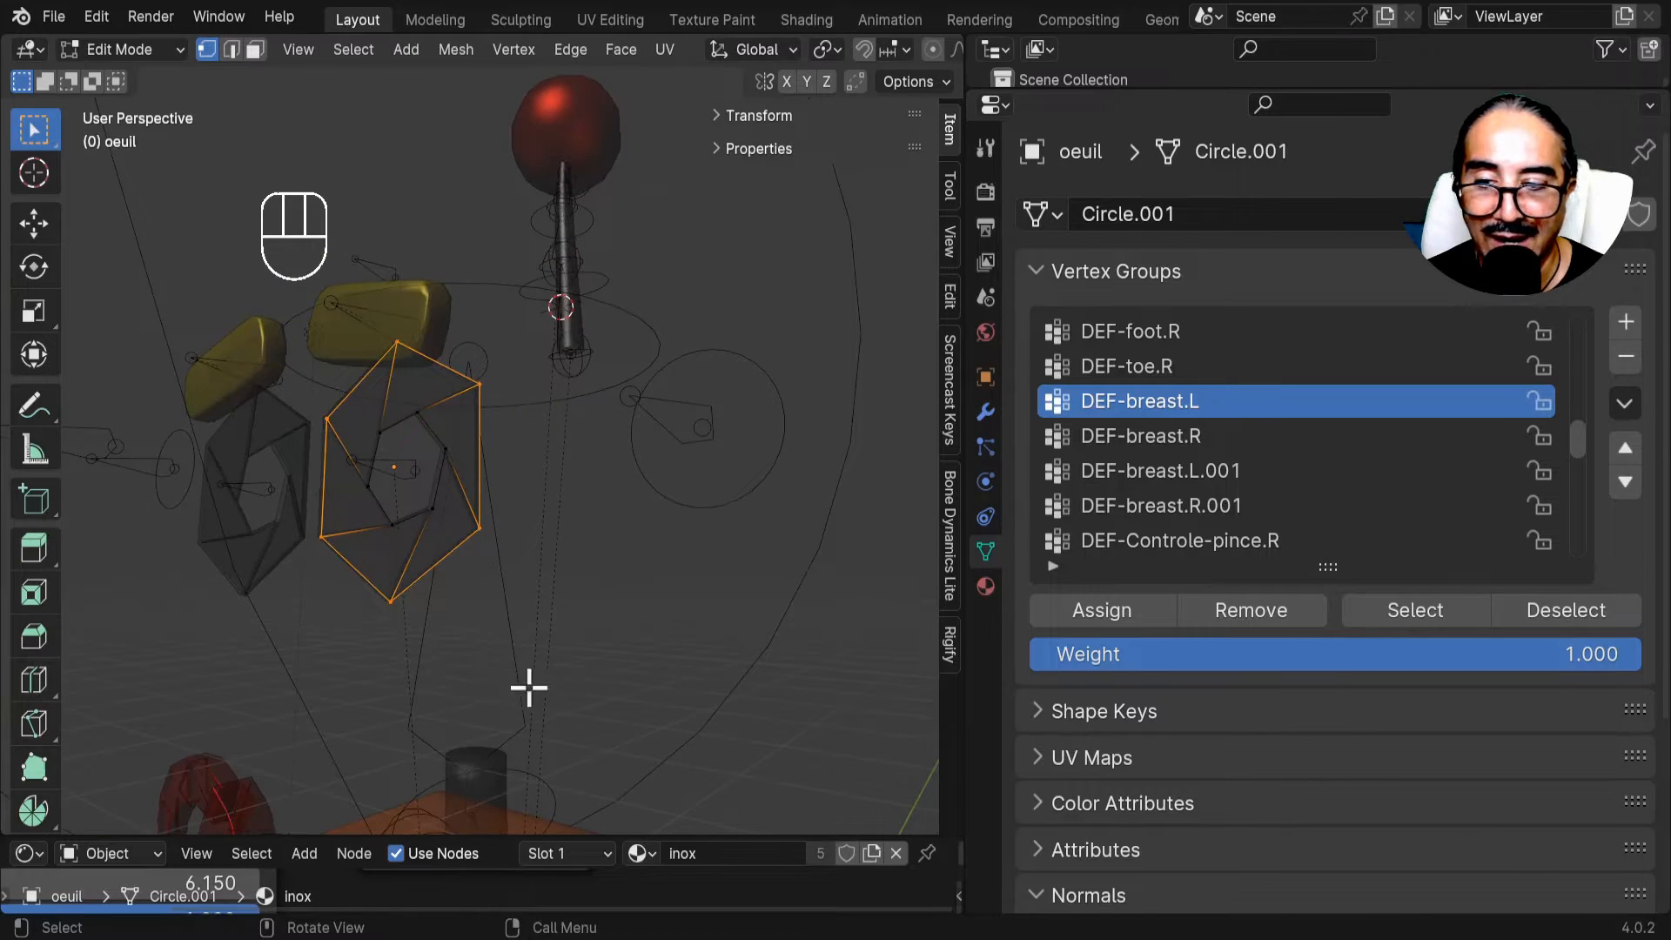
middle_drag(528, 689, 405, 355)
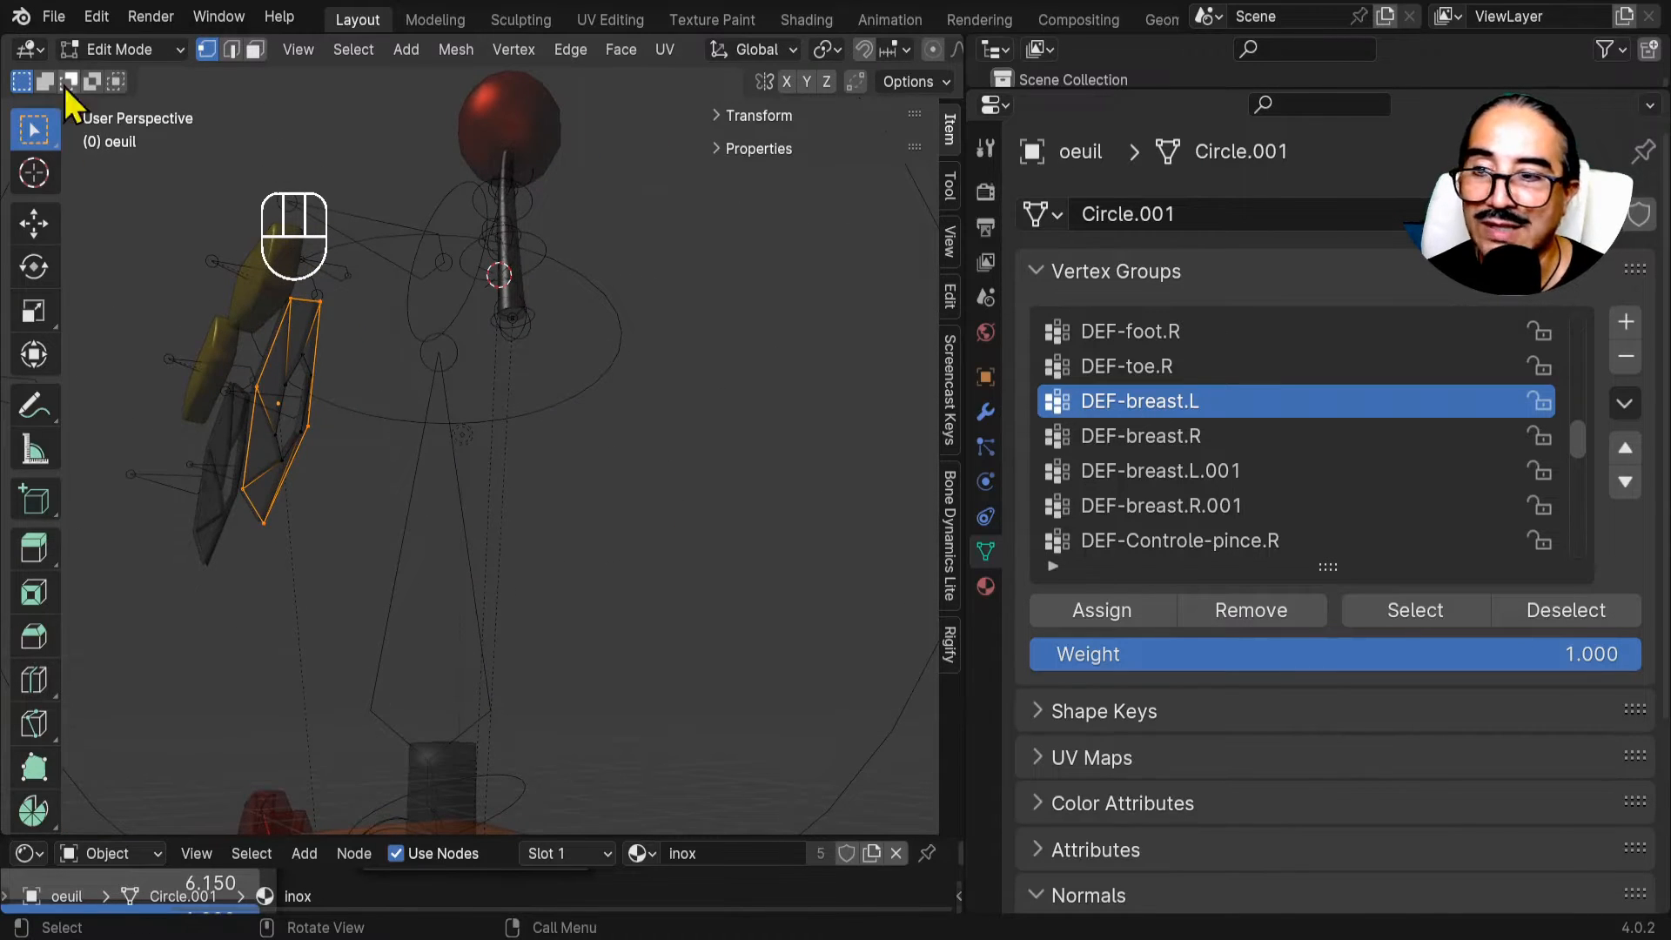
drag(1579, 440, 1567, 346)
Return to Object Mode, put the rig in Pose Mode, and select the large central head bone to check its name.
key(ctrl+Tab)
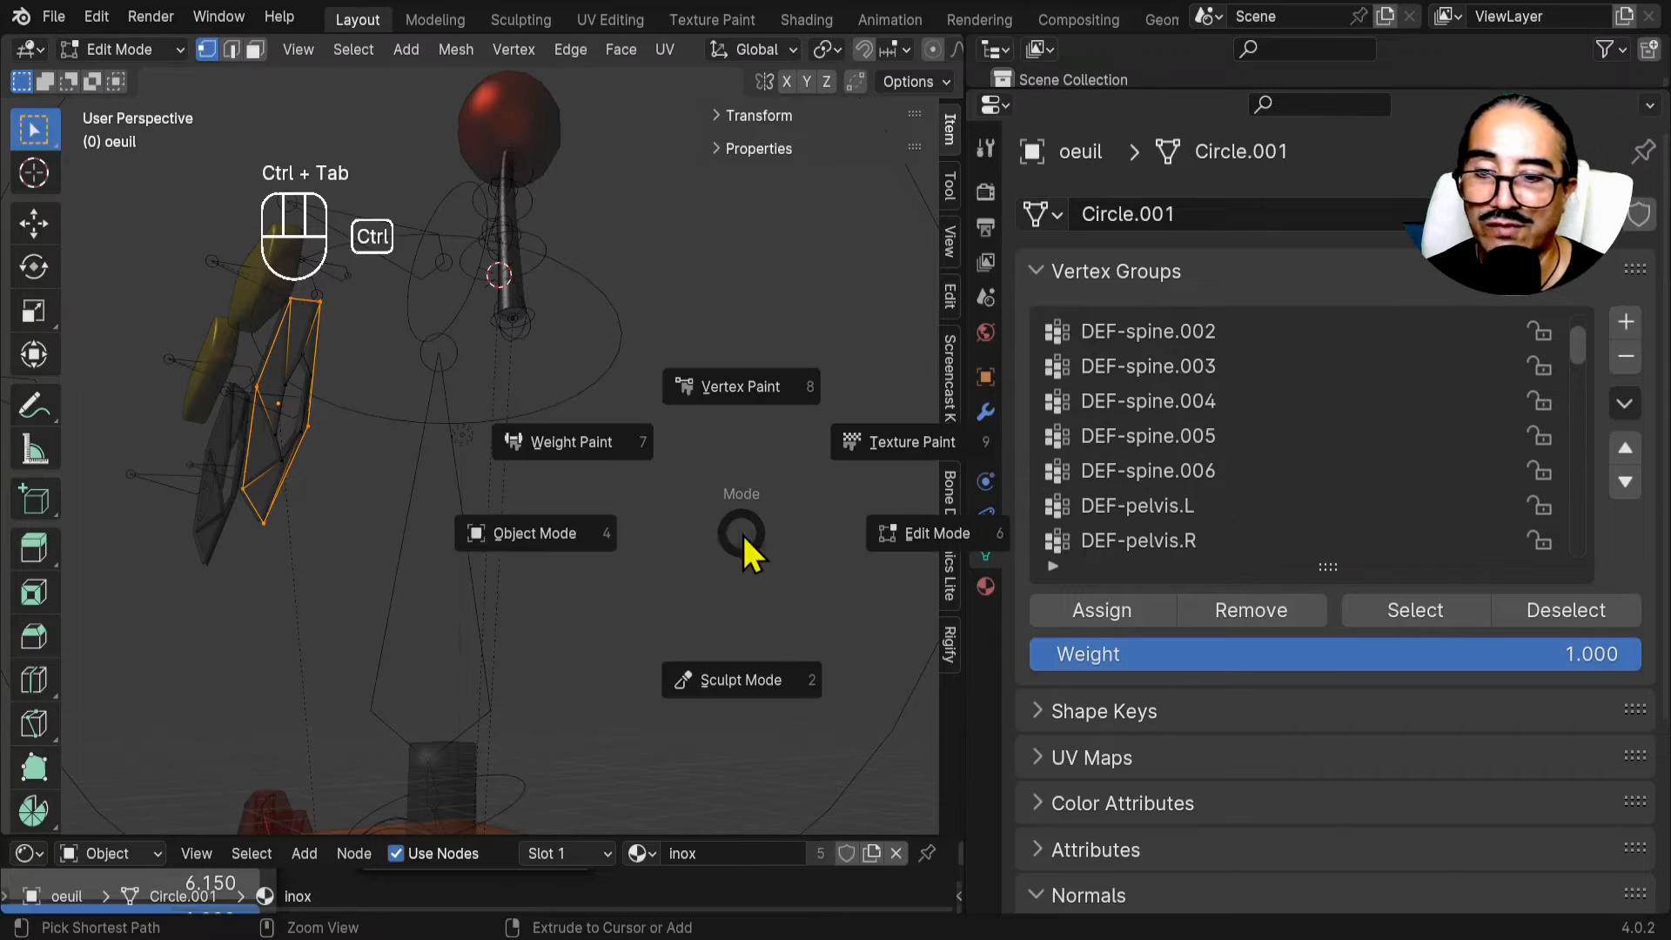
click(552, 543)
click(433, 638)
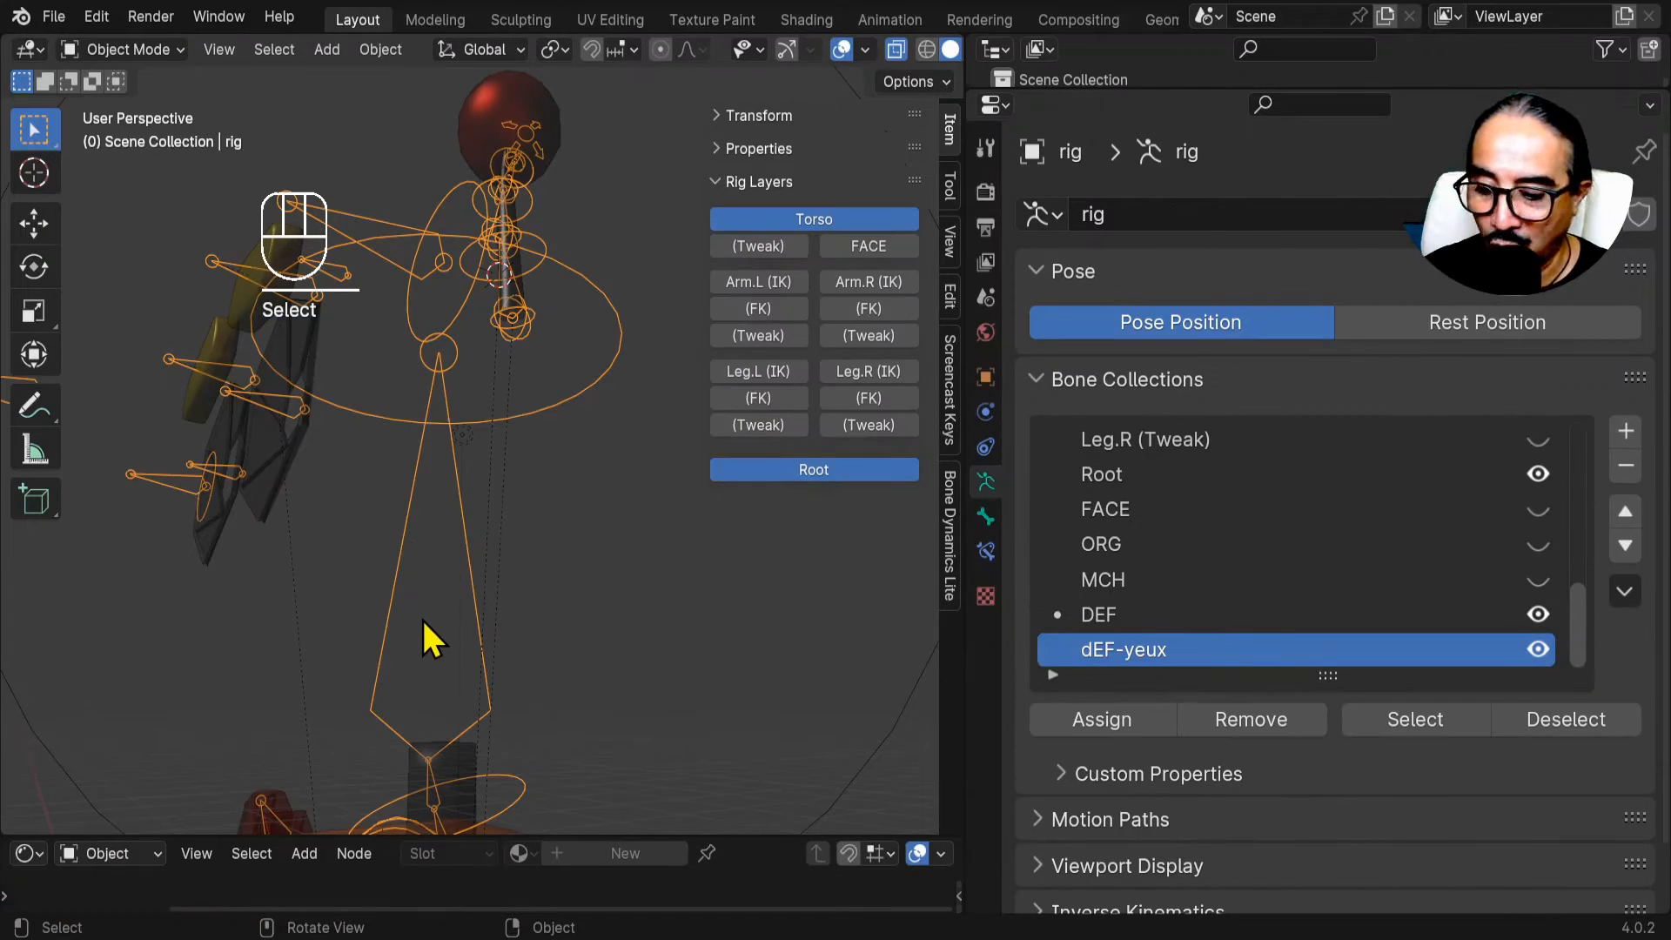
click(122, 49)
click(150, 127)
click(448, 671)
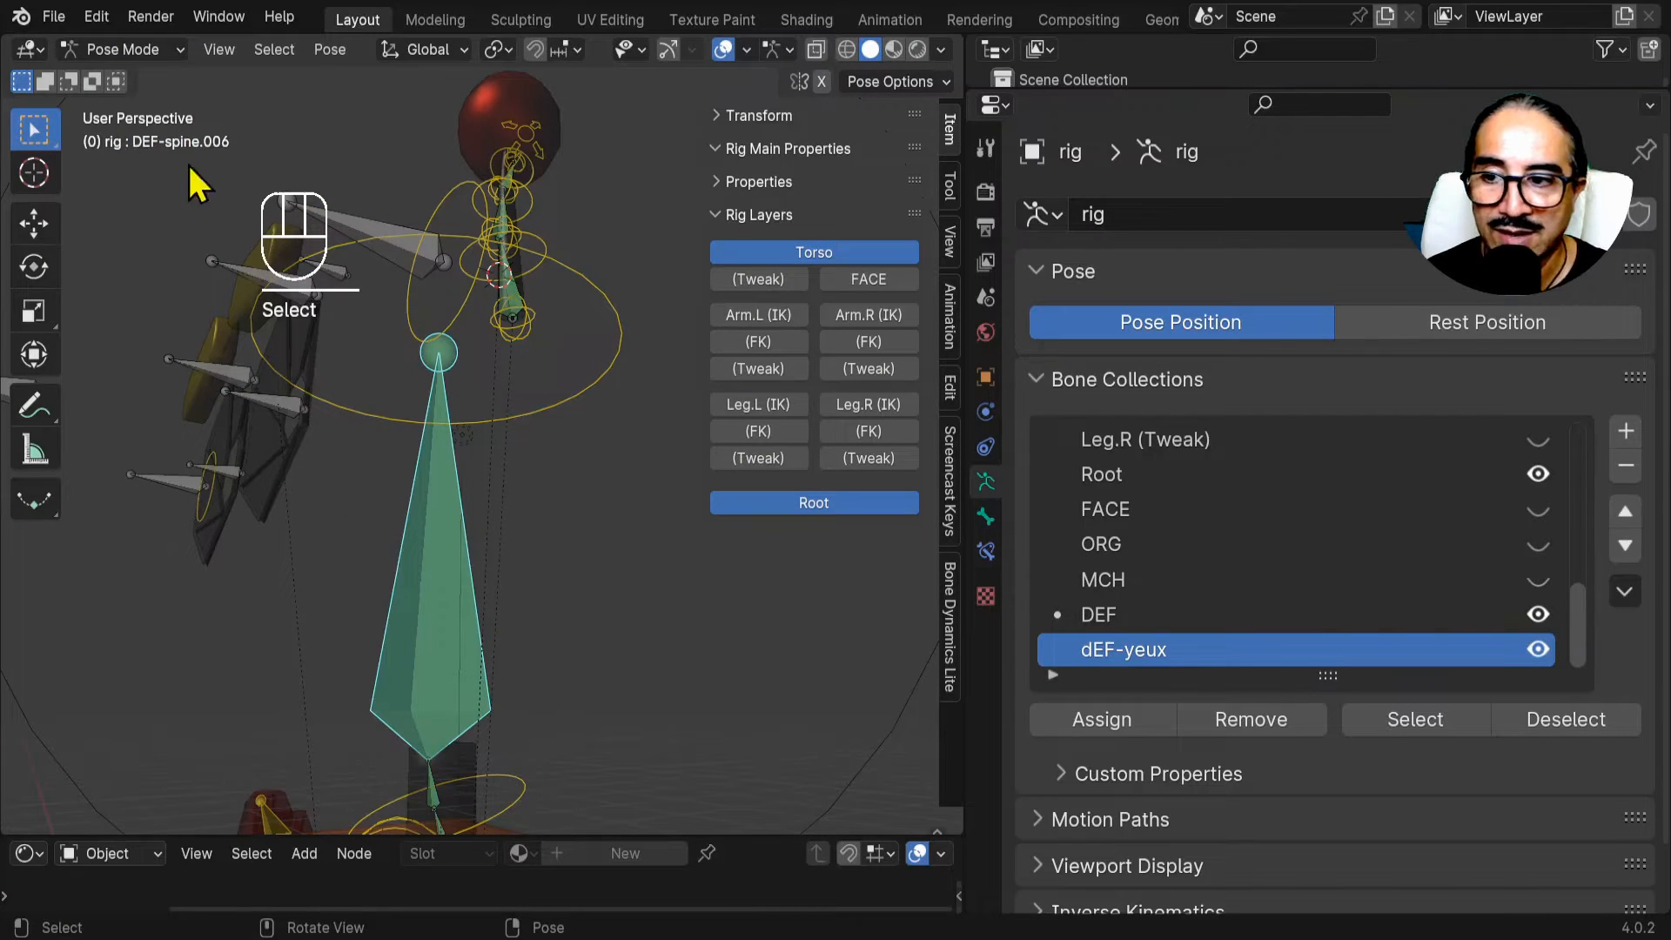
Reselect the eye mesh in Edit Mode and assign its outer contour vertices to DEF-spine.006 with weight 1.000.
middle_drag(210, 154, 372, 494)
key(ctrl+Tab)
click(372, 494)
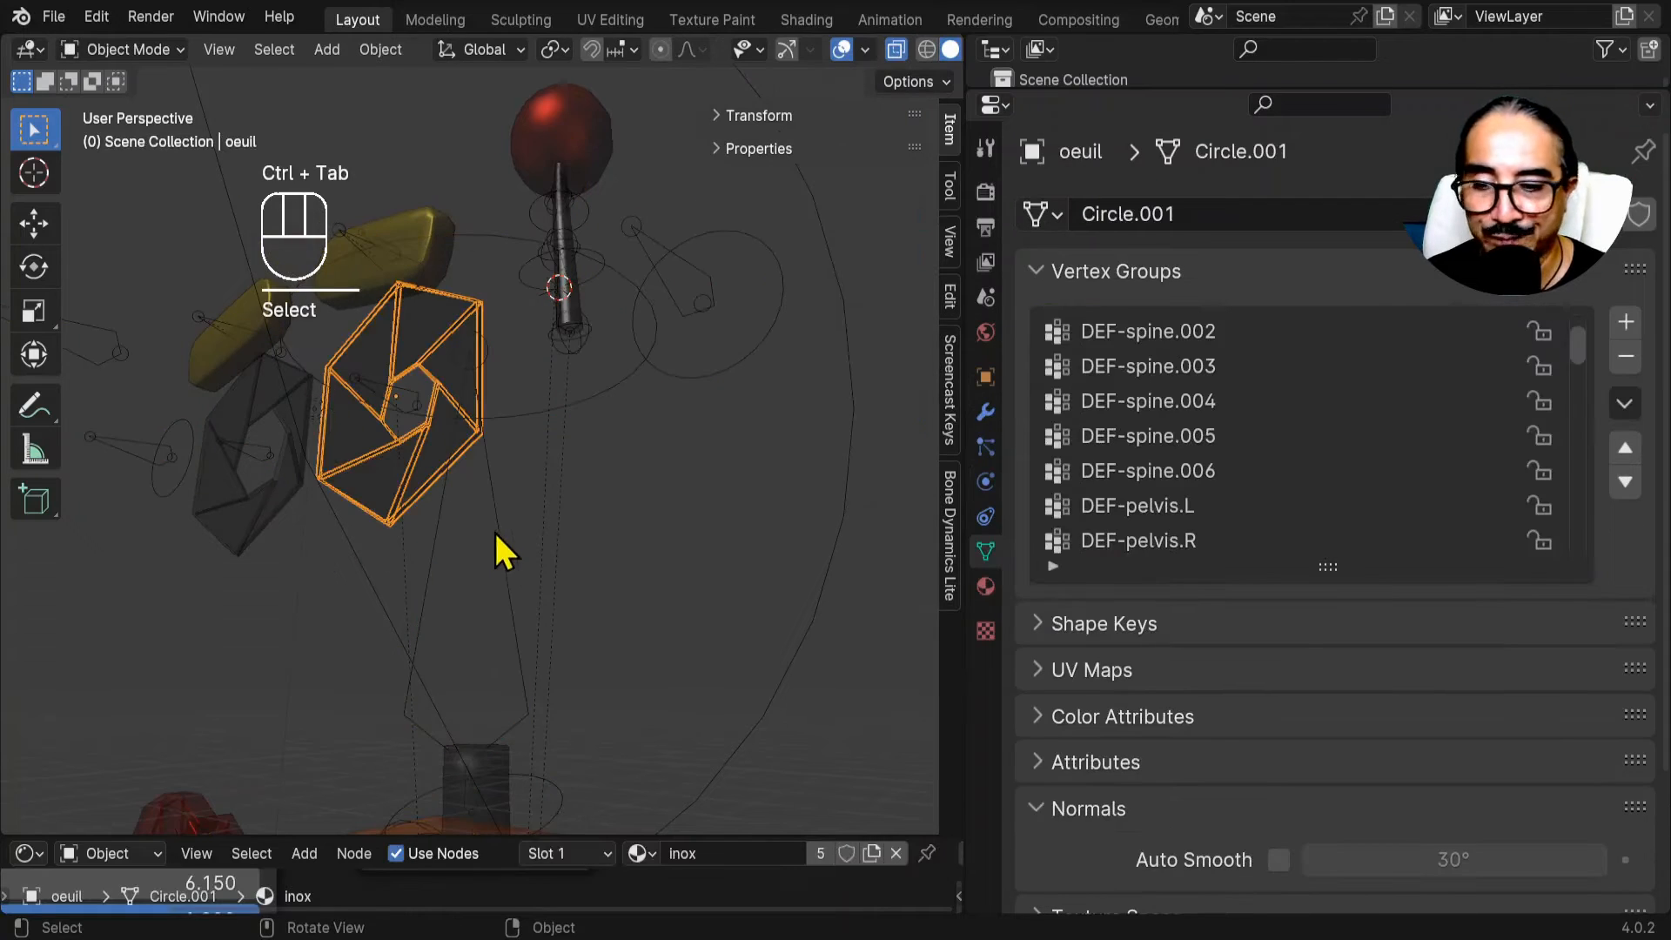
middle_drag(496, 544, 567, 575)
key(Tab)
click(1139, 473)
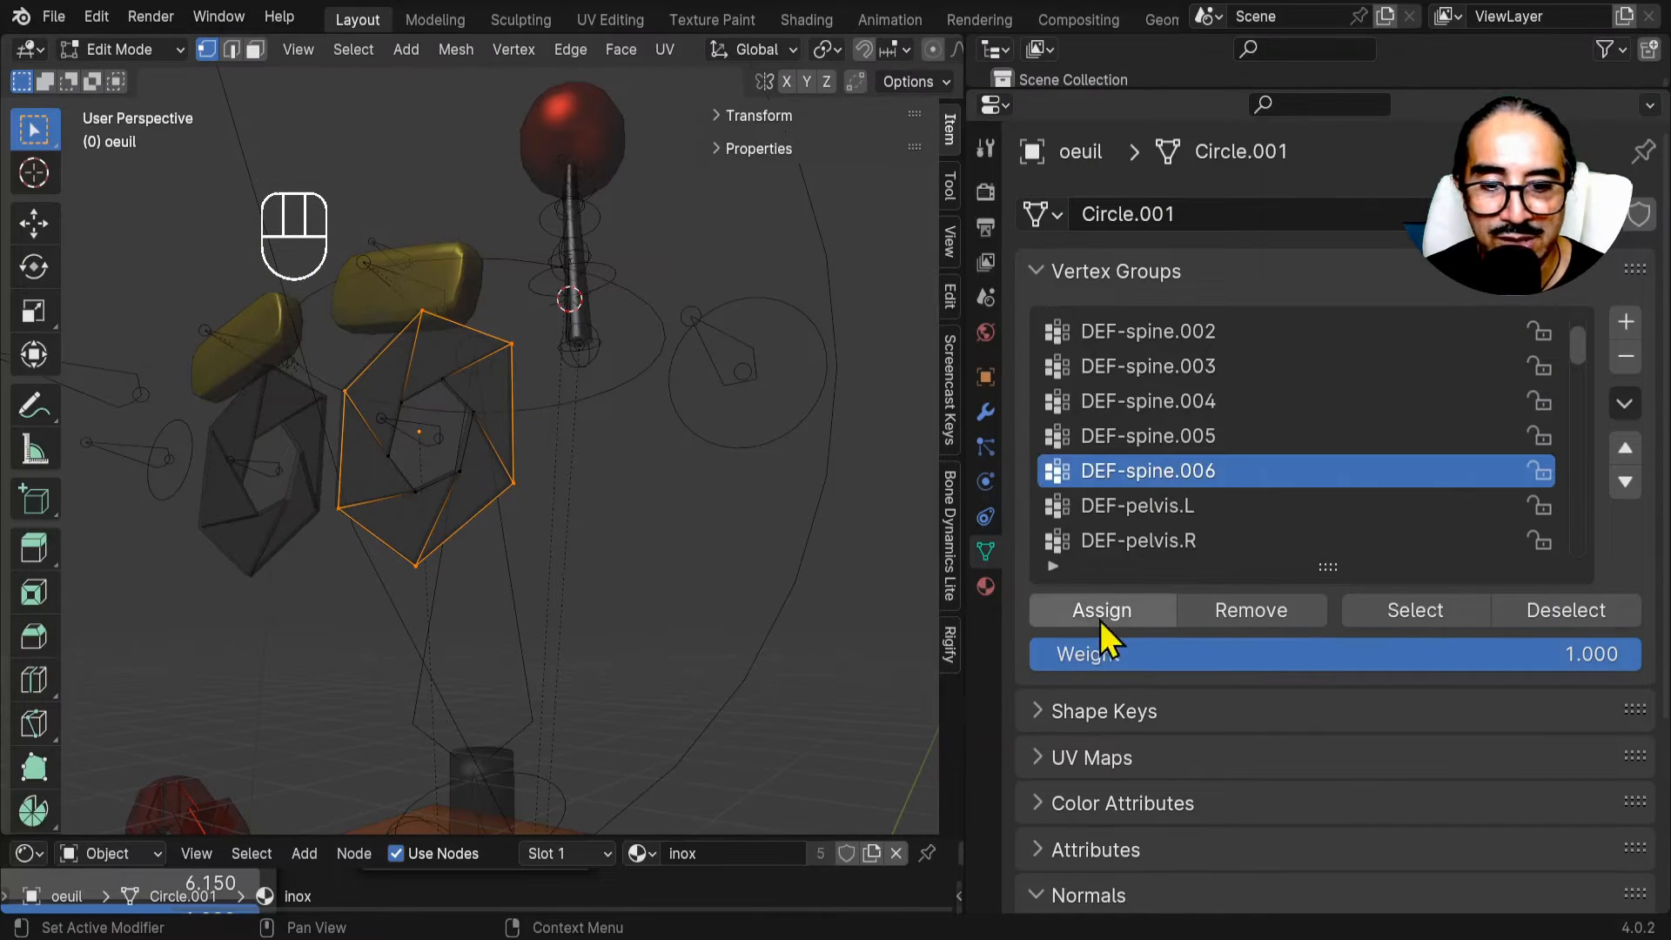
click(1100, 620)
Return to Object Mode, maximize the viewport, select the rig, and show its FACE layer.
middle_drag(482, 694, 507, 704)
key(ctrl+Tab)
click(305, 705)
scroll(635, 564, down, 2)
key(ctrl+space)
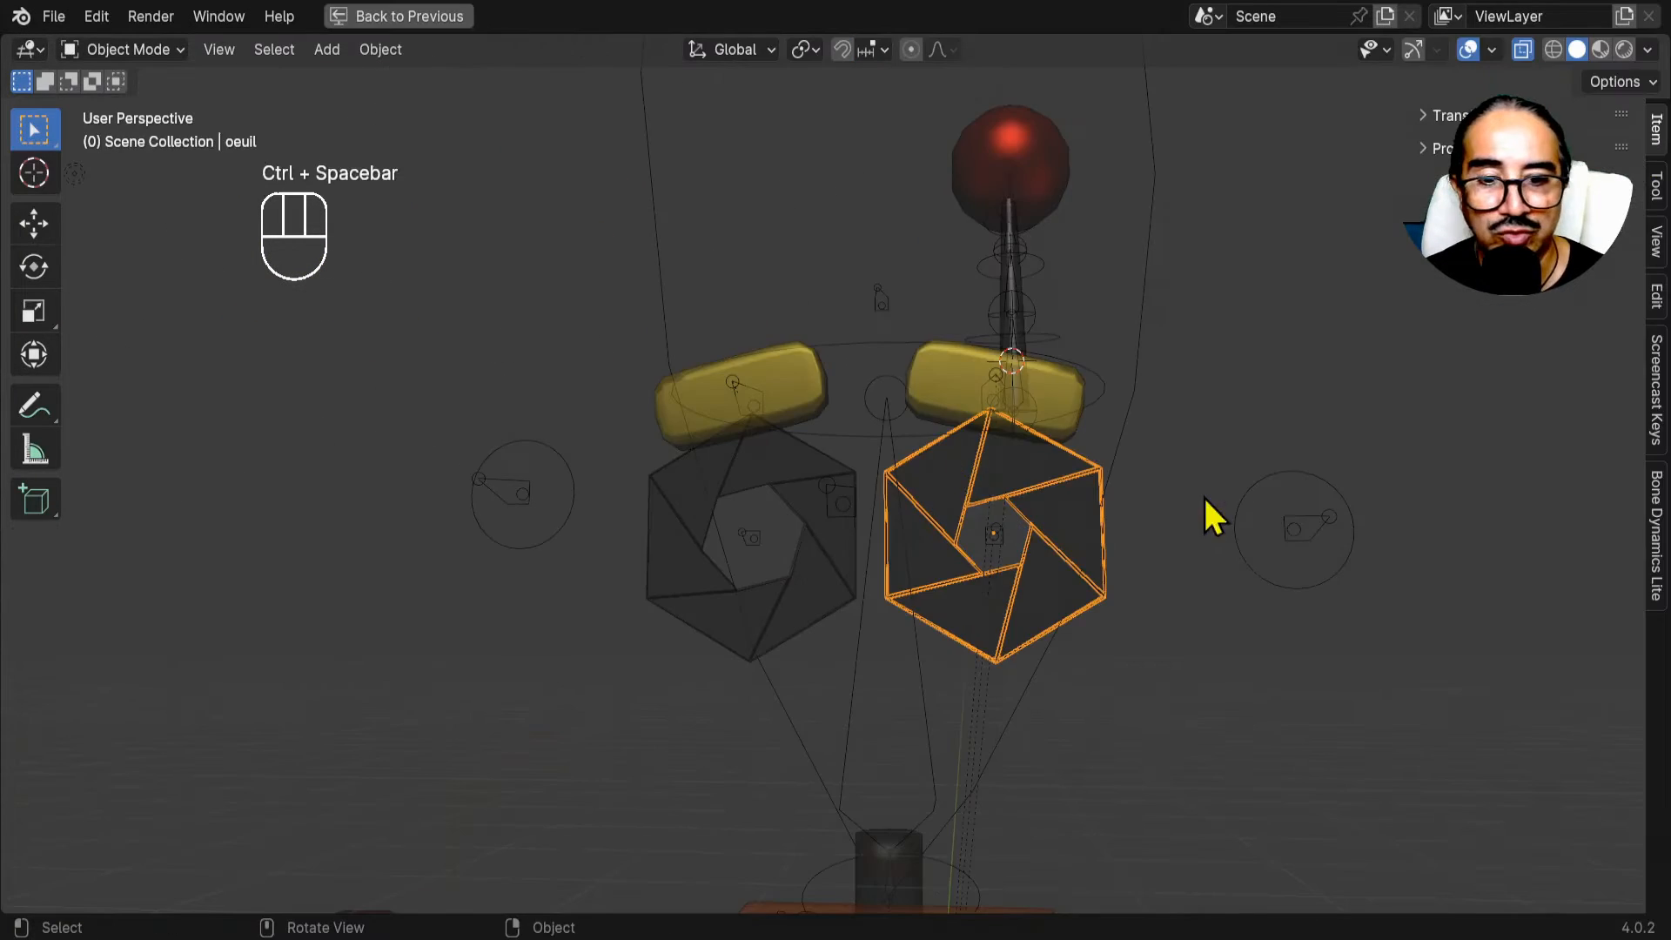
click(1255, 481)
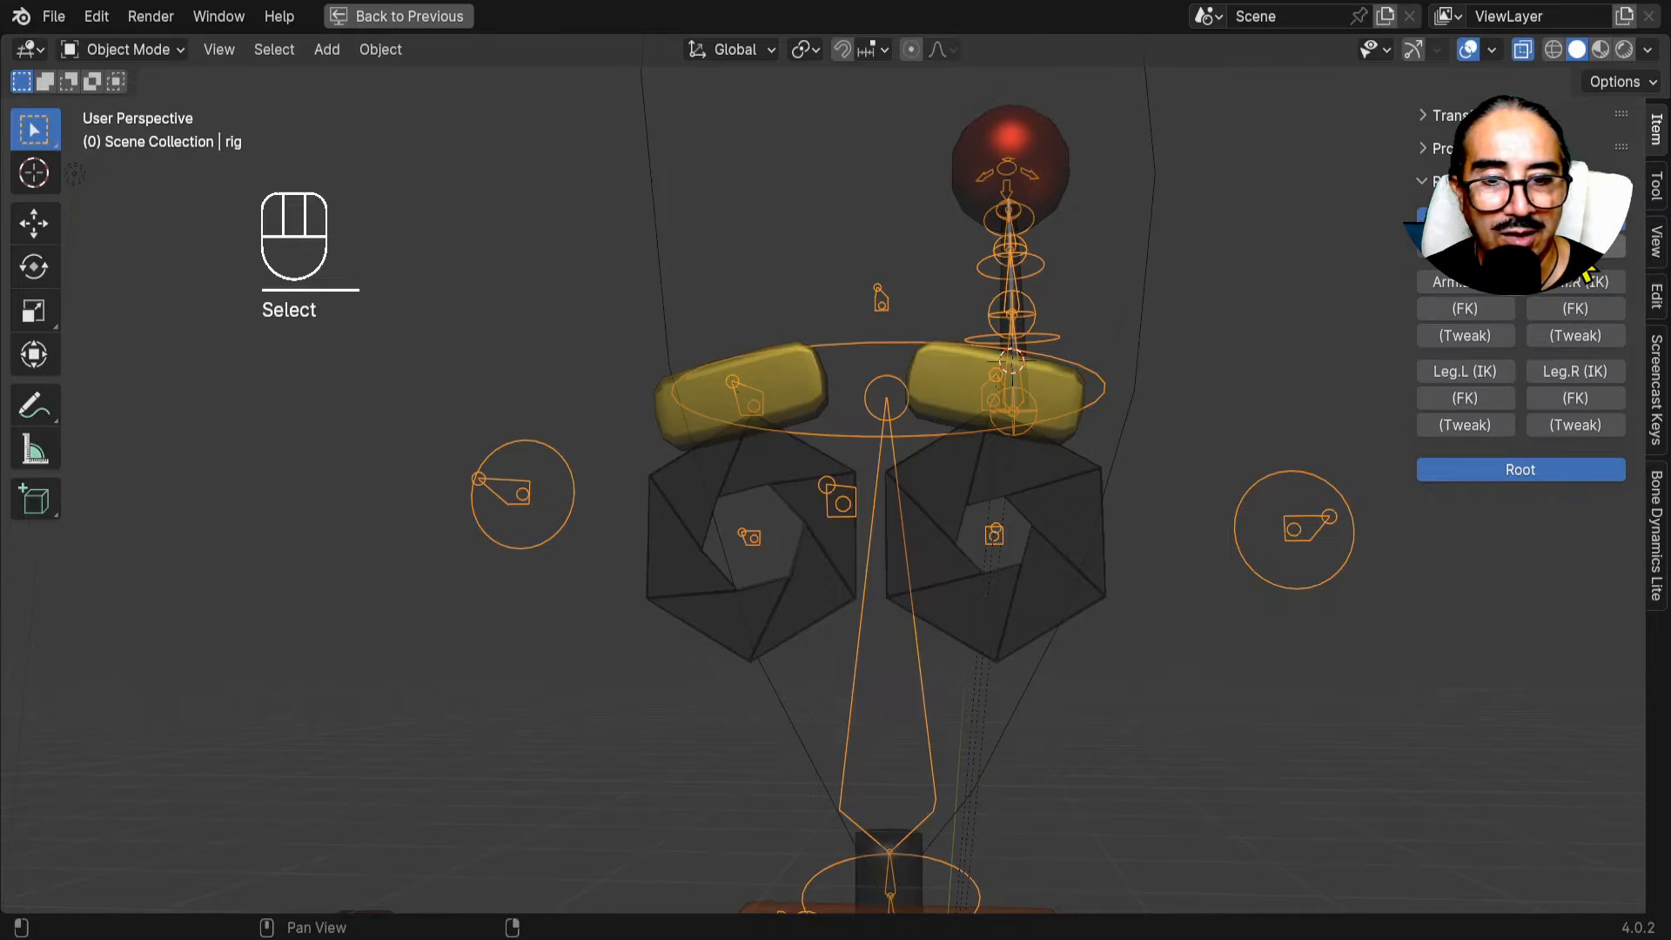
middle_drag(1147, 677, 1105, 662)
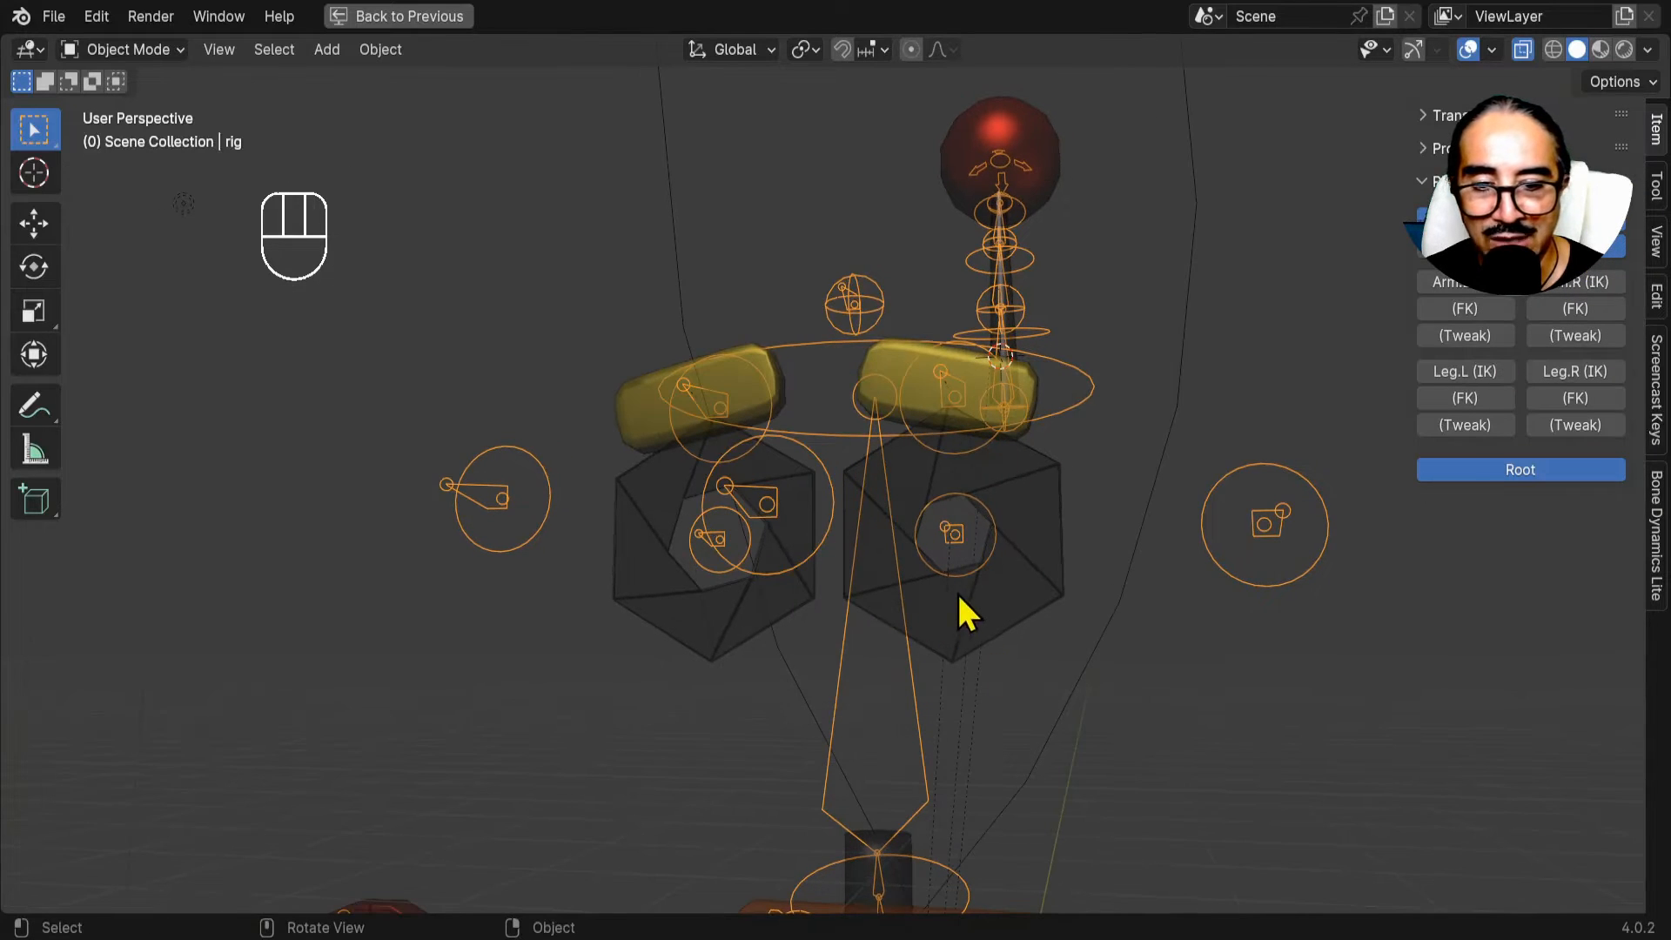
Put the rig in Pose Mode and try scaling the eye control and rotating the head to test the eye's binding.
click(977, 566)
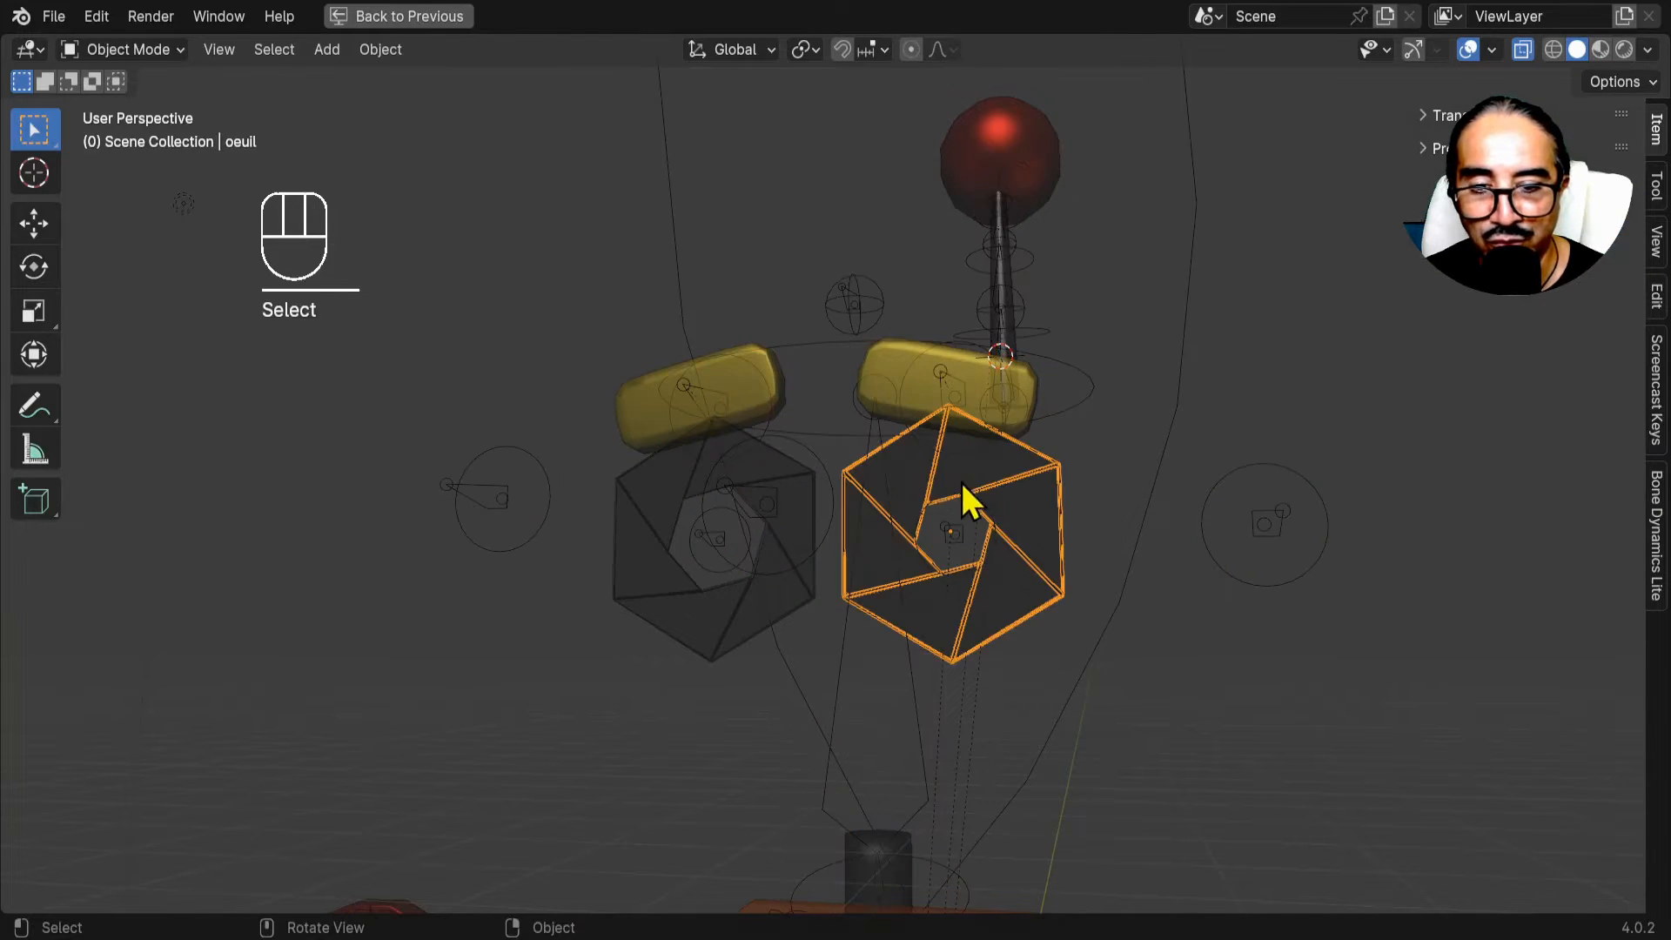
click(963, 572)
key(ctrl+Tab)
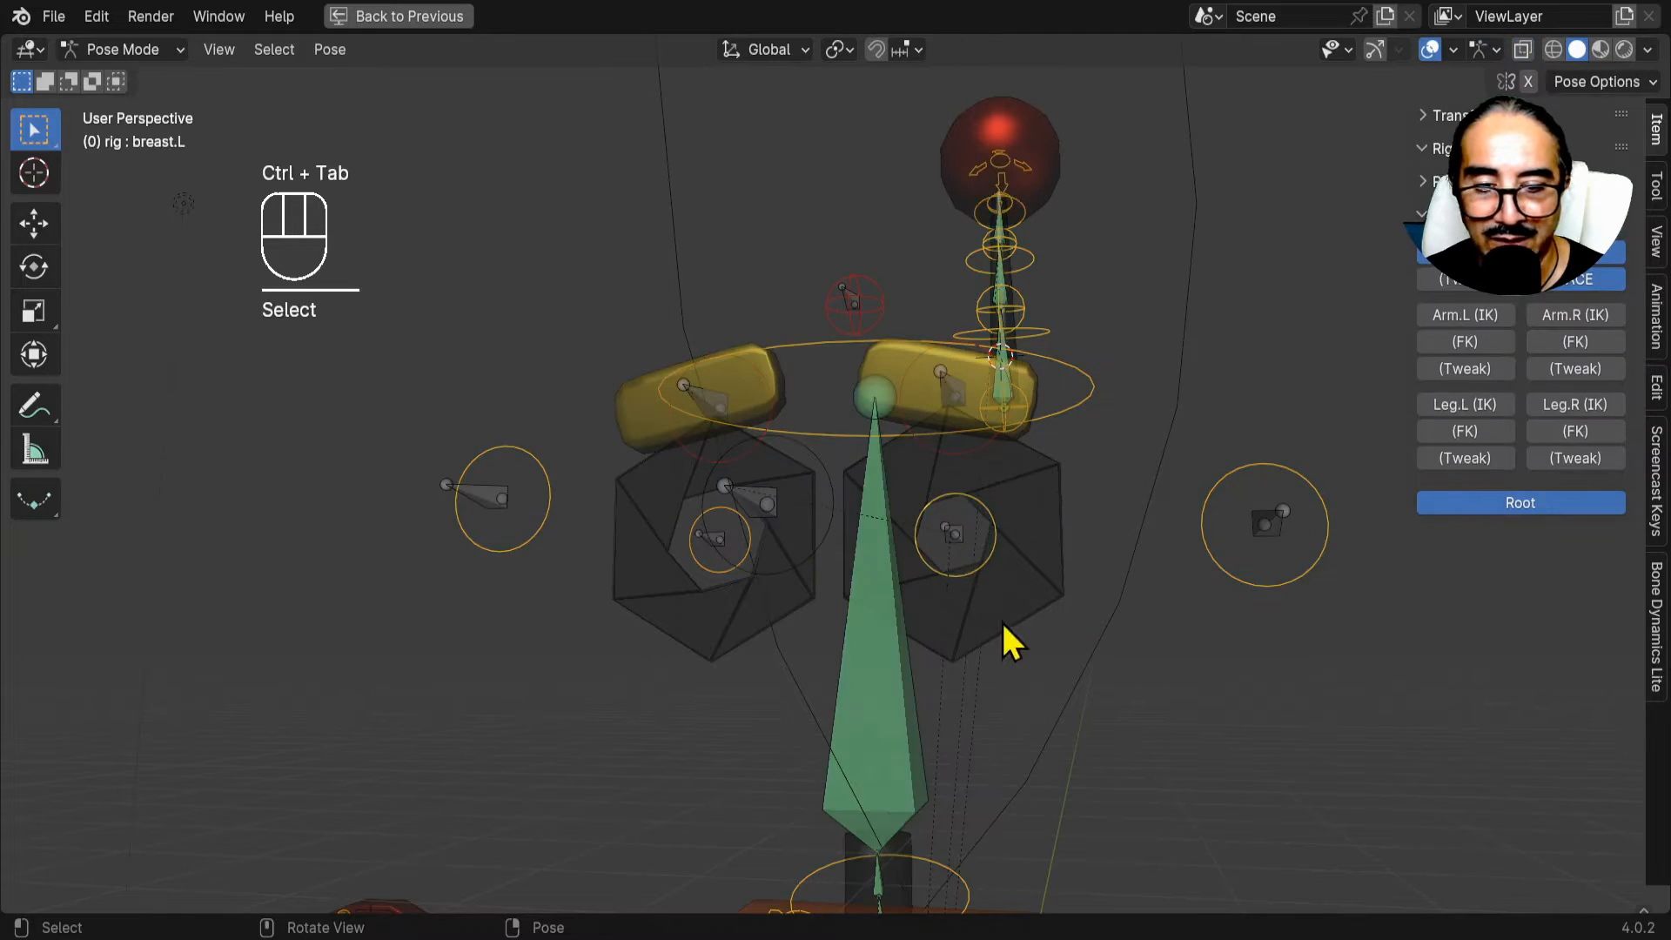
key(s)
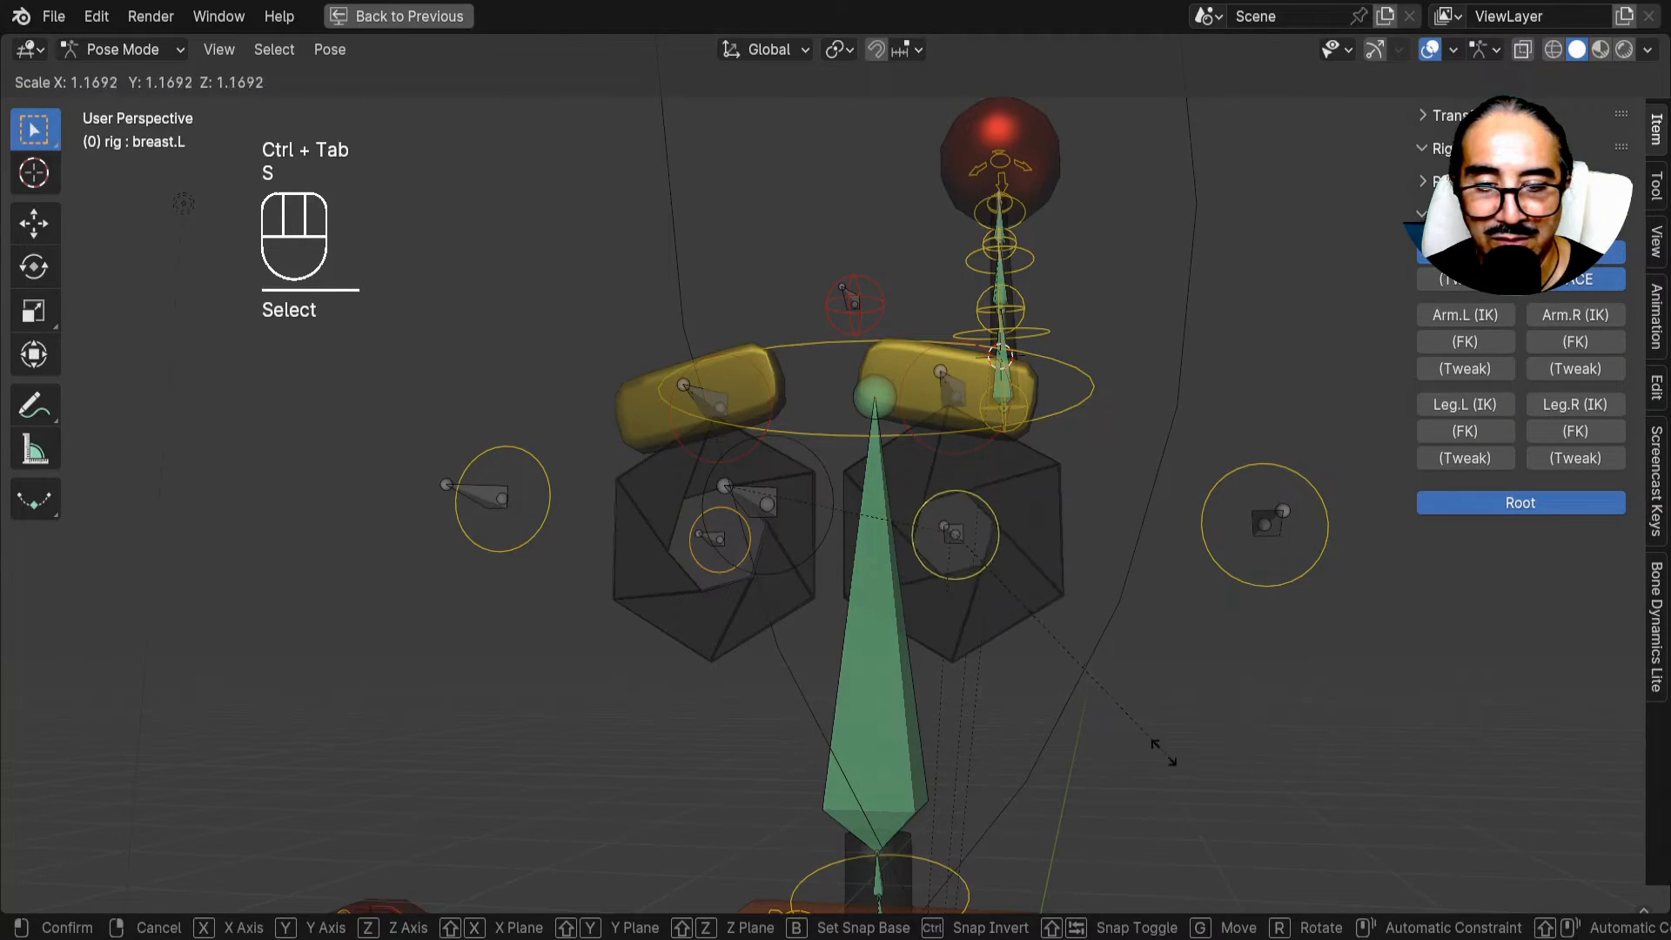
right_click(1062, 649)
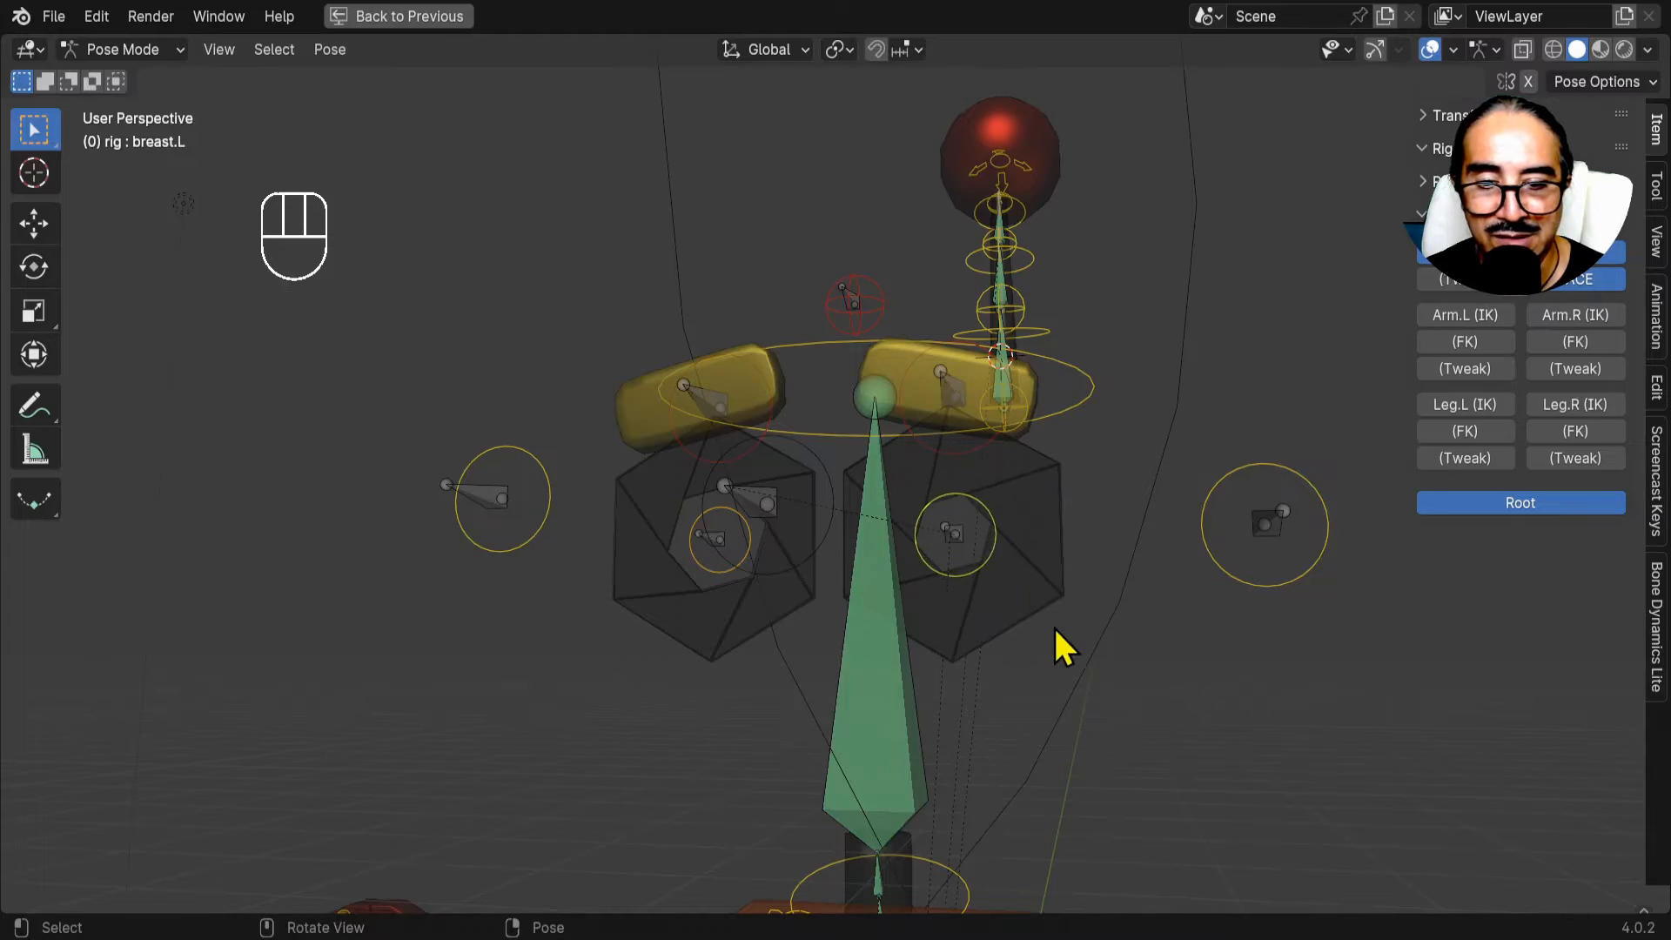
middle_drag(1055, 628, 1043, 633)
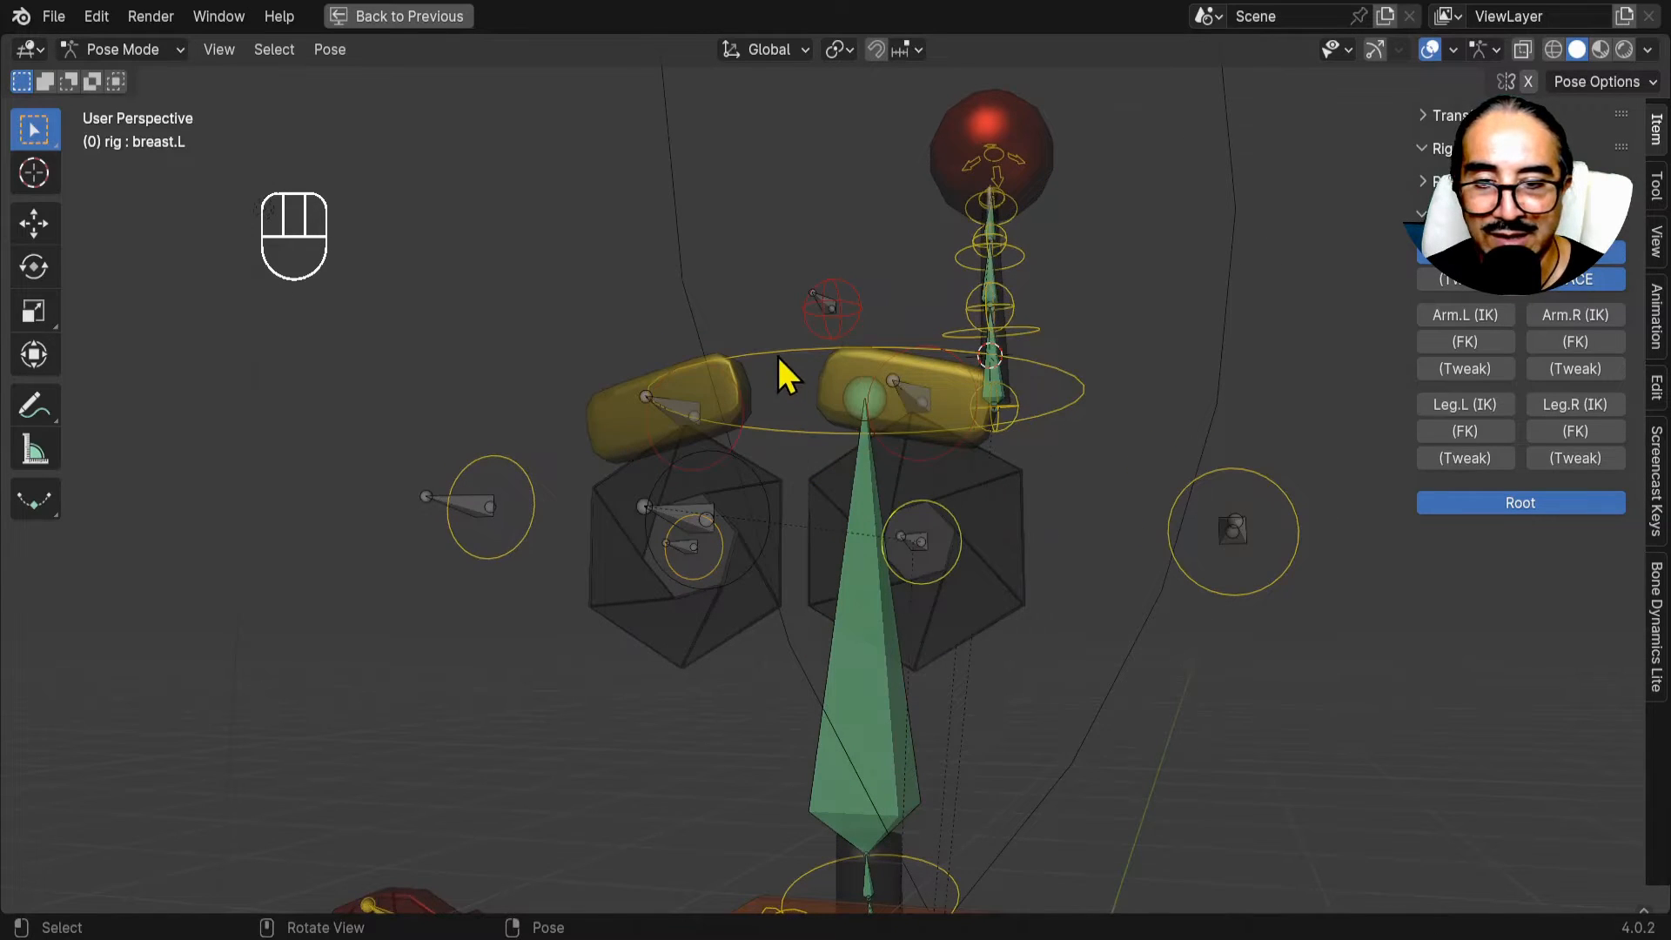
click(902, 702)
key(r)
key(r)
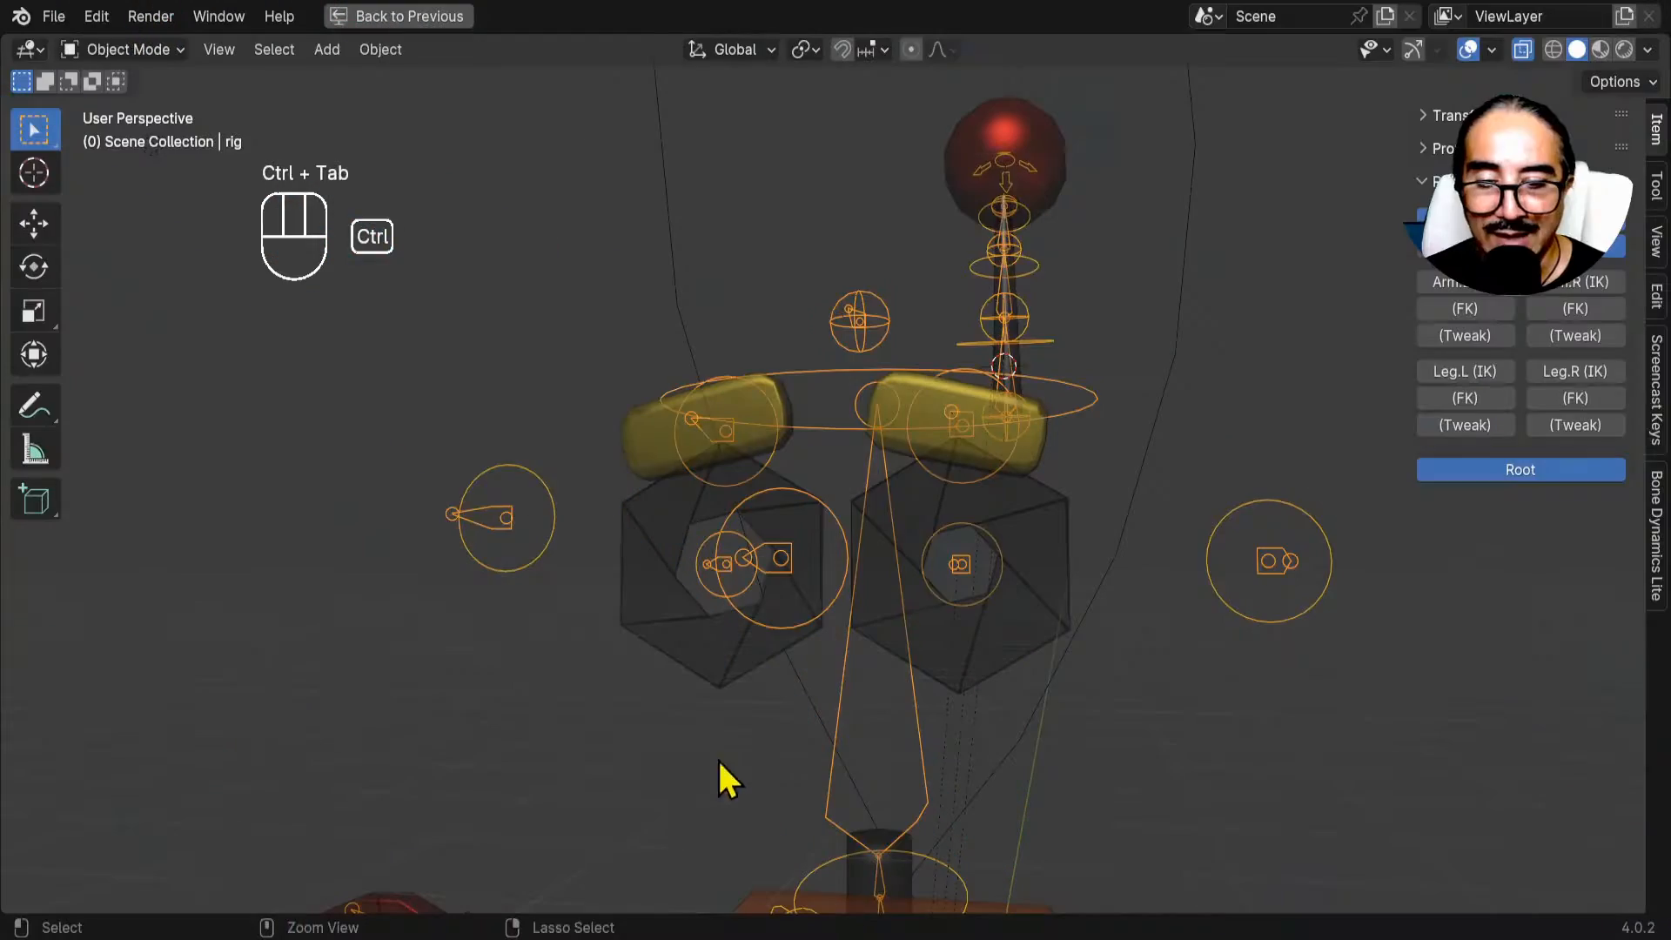
Select the other eye mesh, oeuil.001, add the rig as the active object, and parent the eye to it With Empty Groups.
click(722, 674)
key(KP_1)
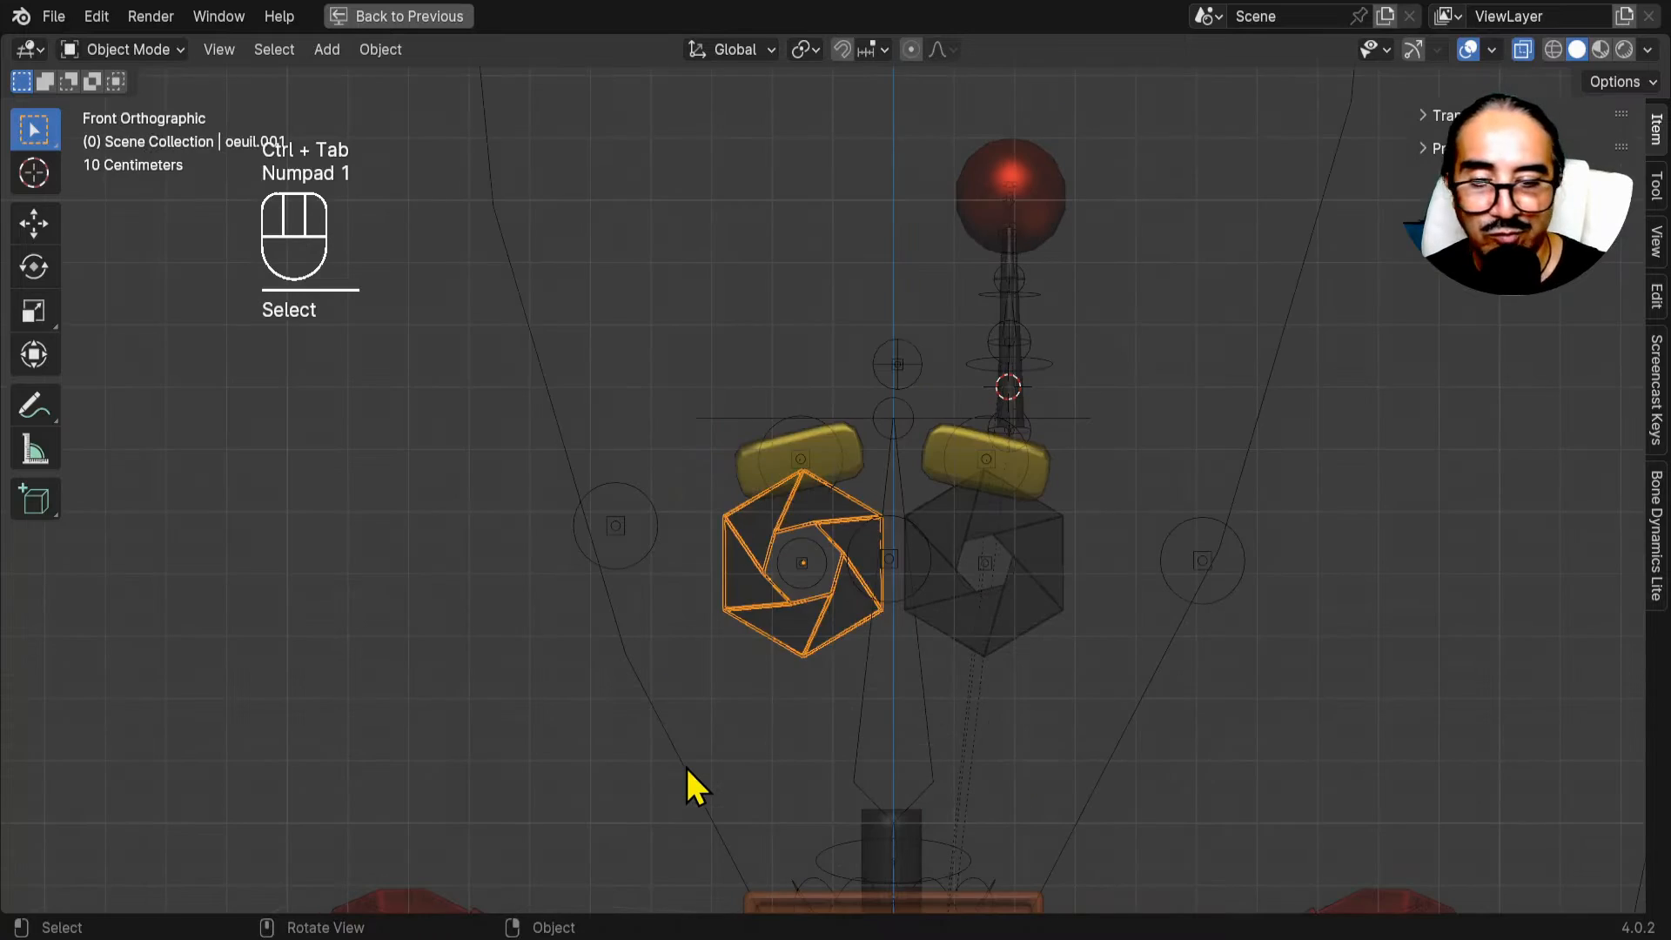
scroll(692, 787, up, 2)
shift+middle_drag(802, 857, 679, 727)
key(ctrl+Tab)
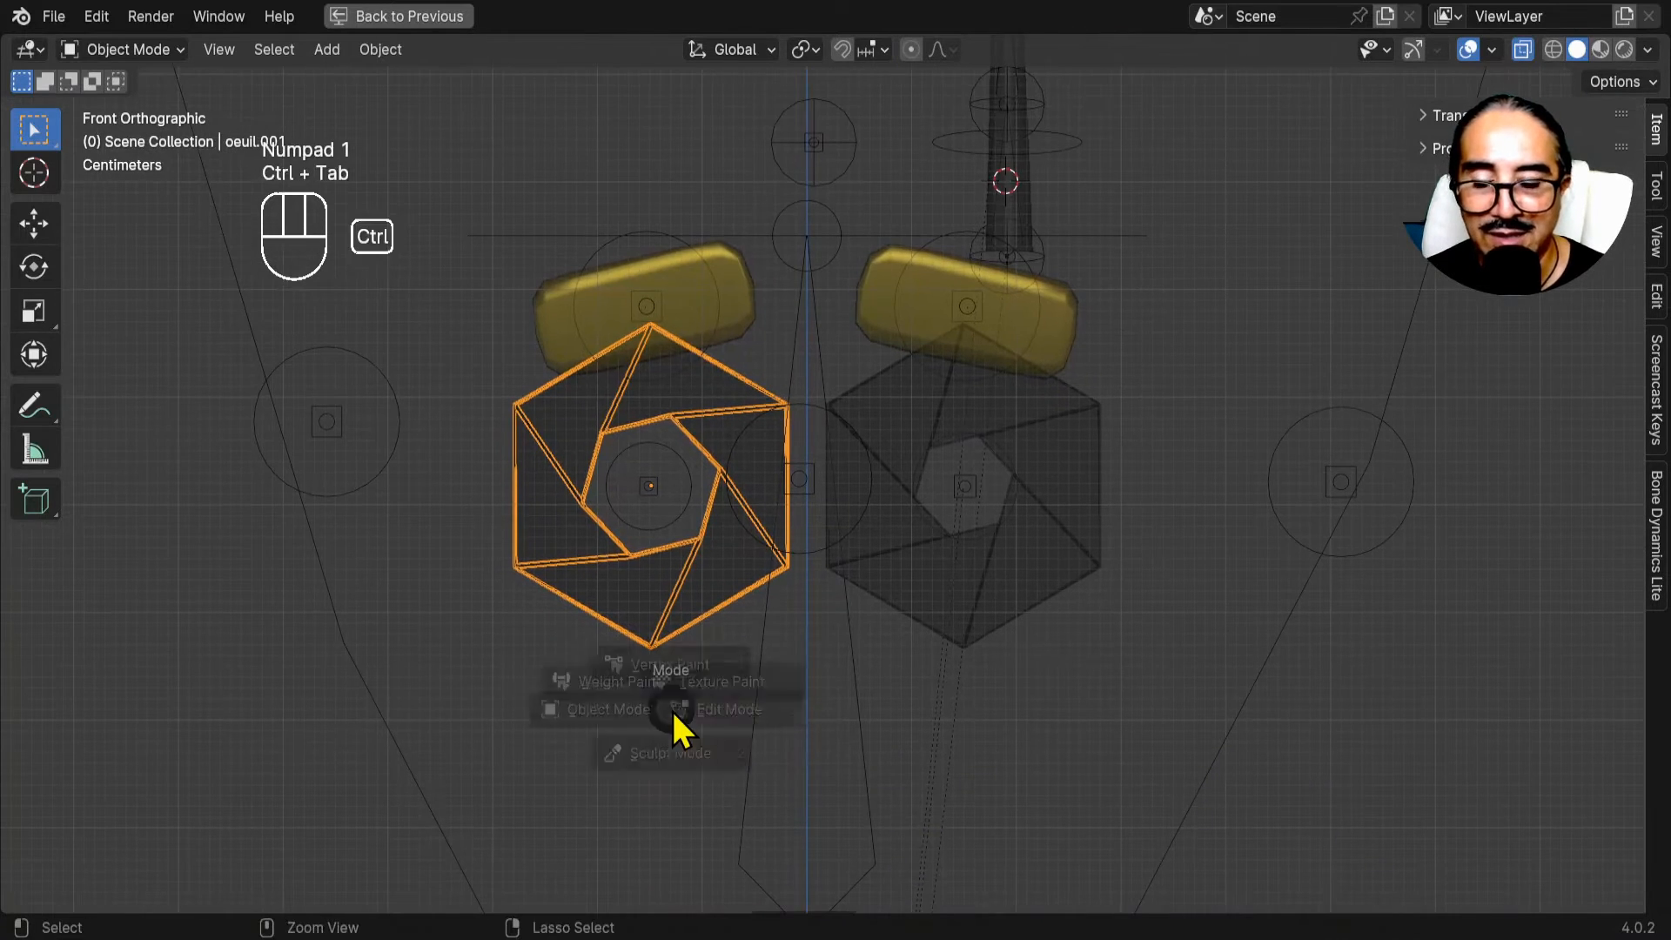
click(477, 701)
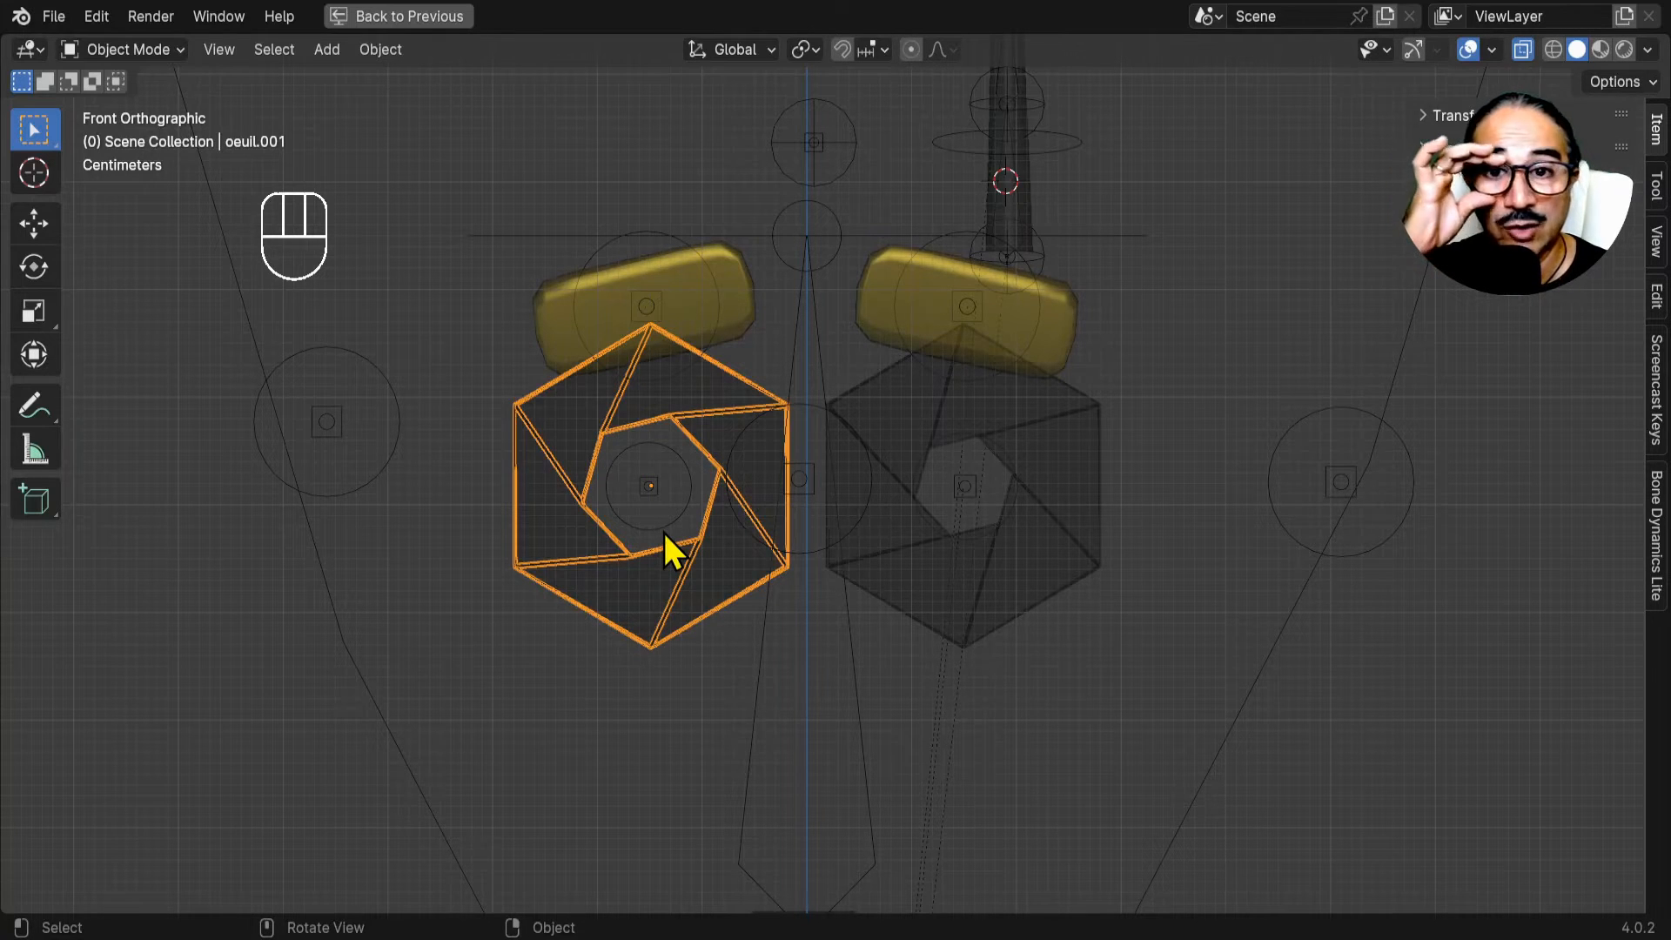
scroll(665, 532, down, 1)
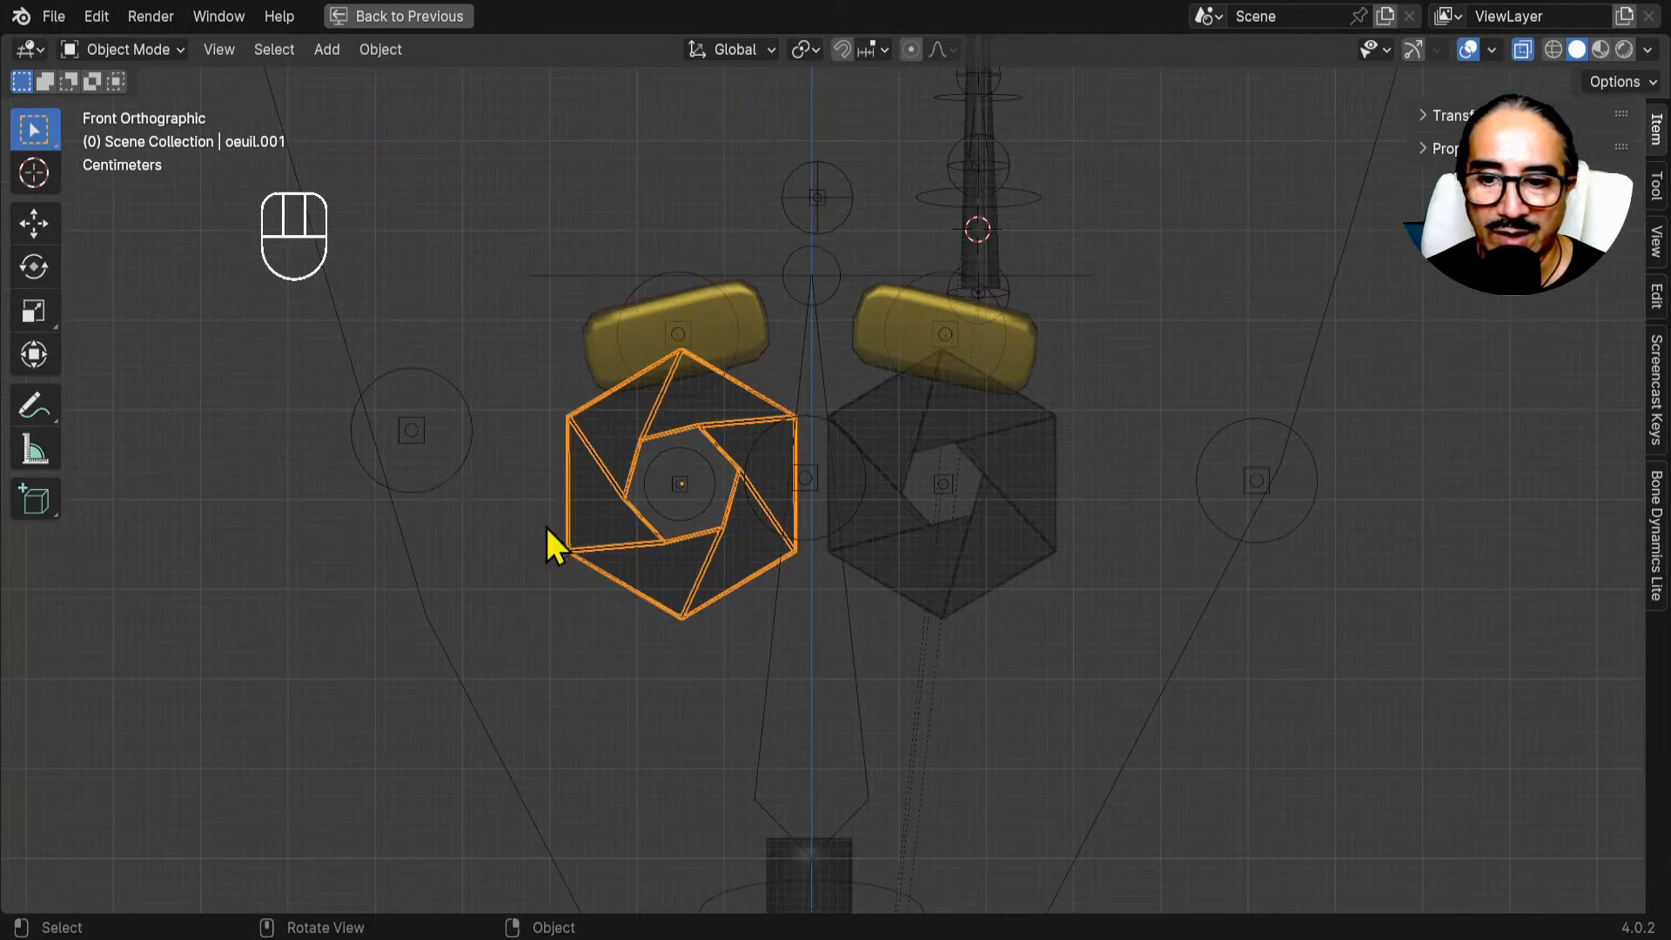
click(457, 478)
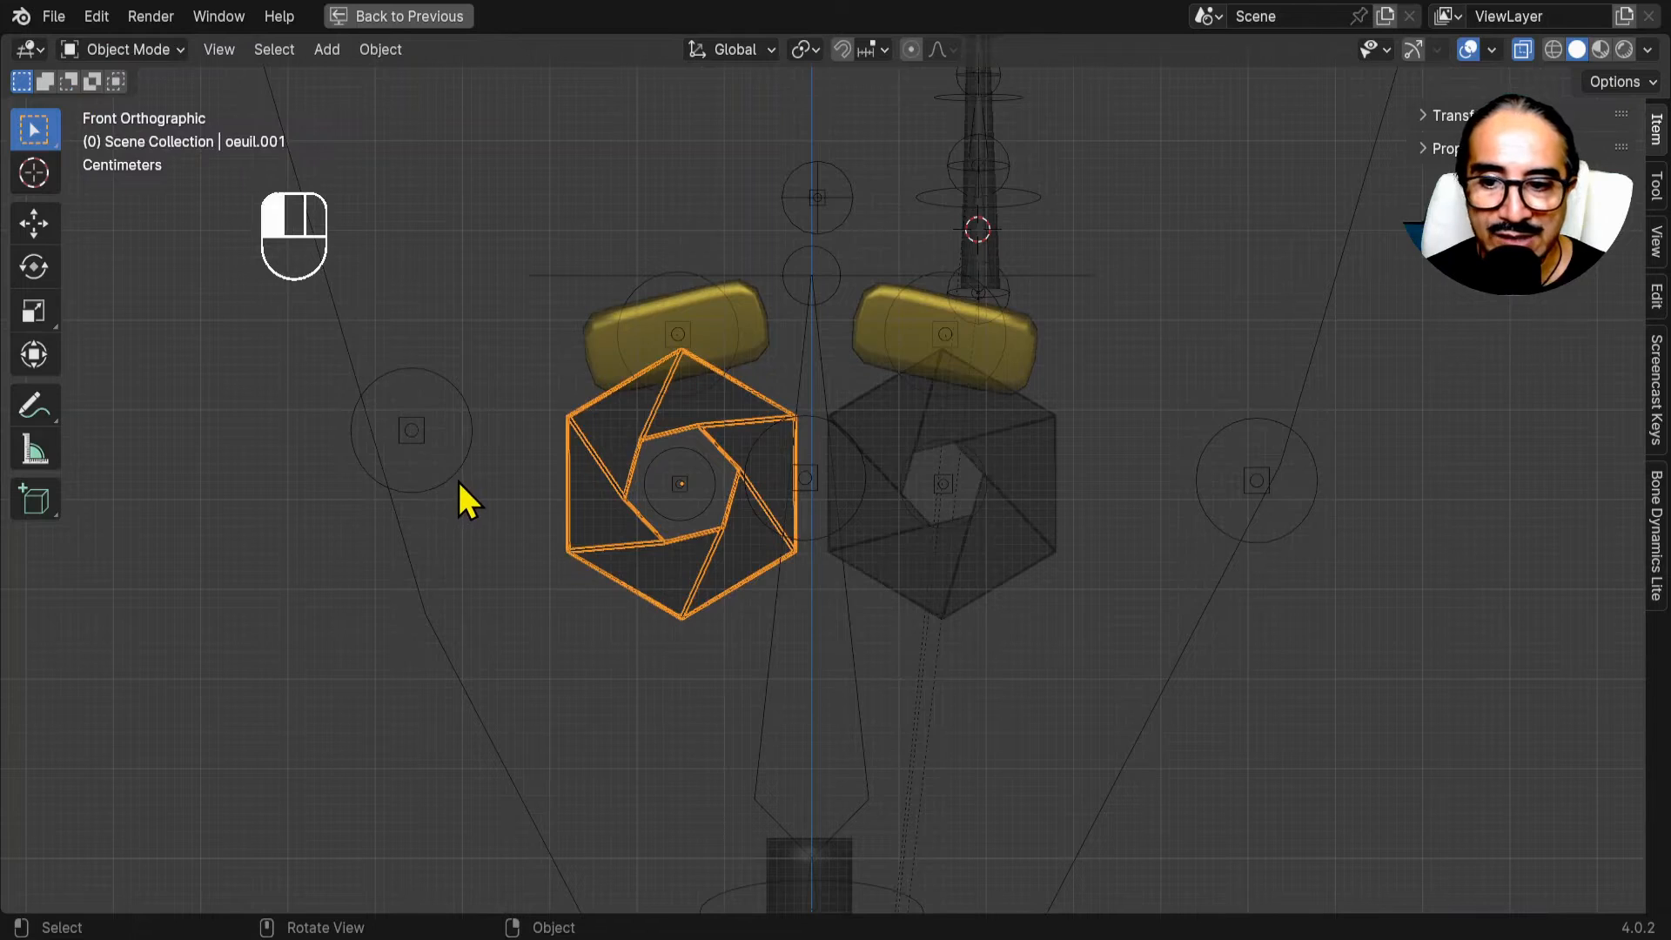
click(600, 543)
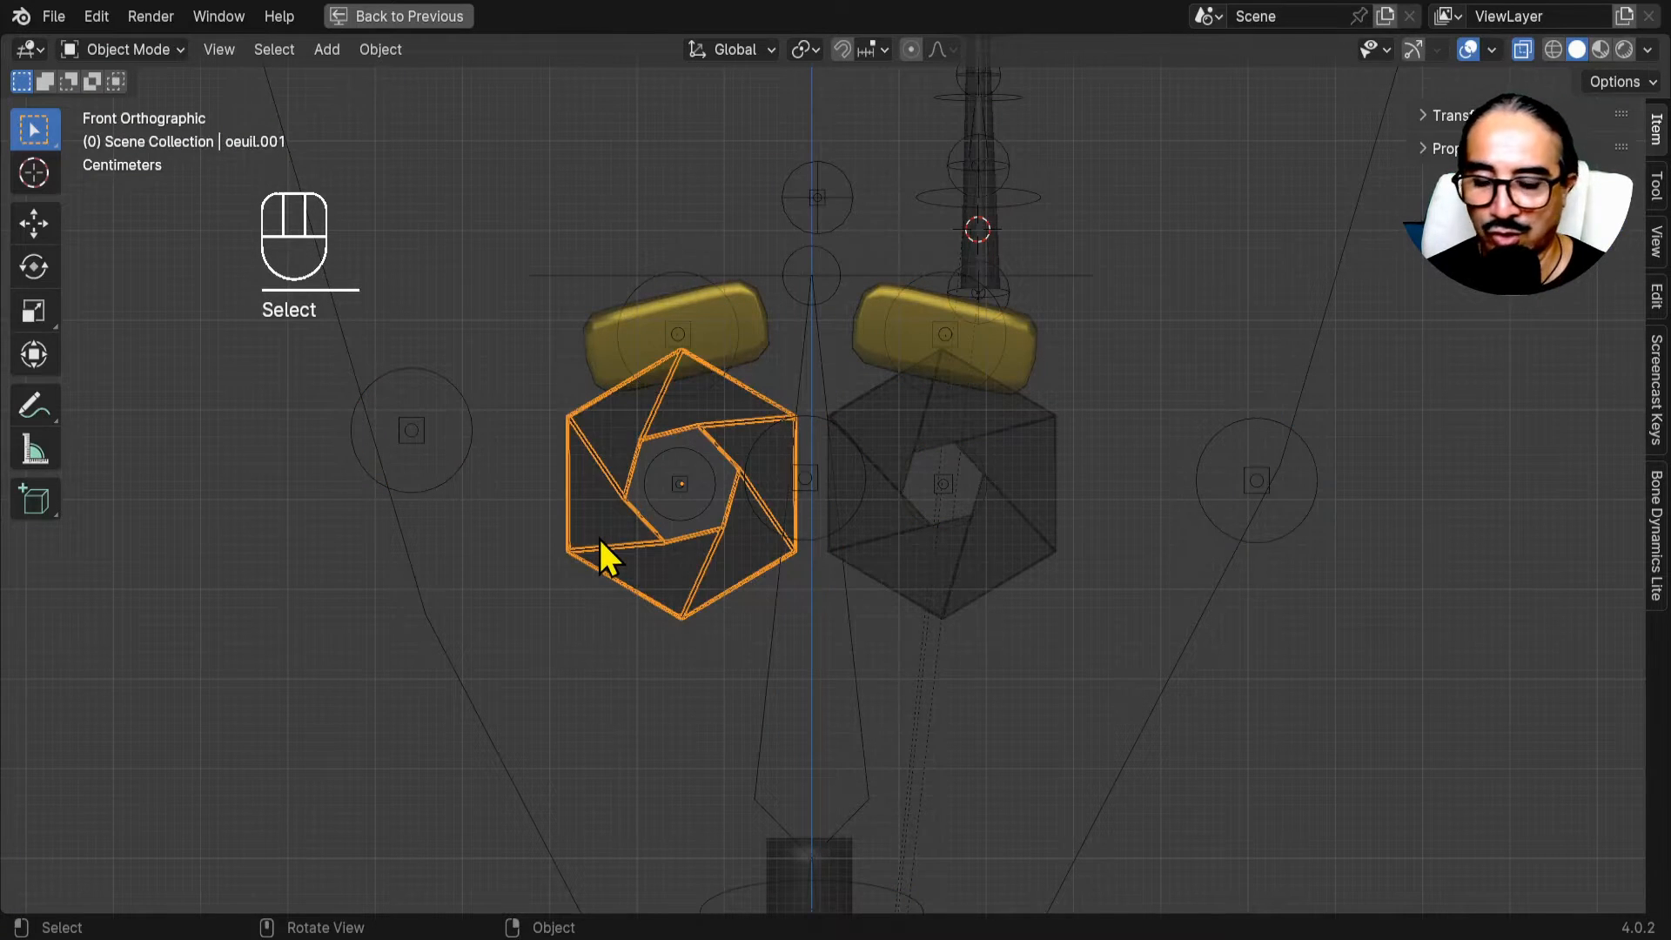
shift+click(439, 475)
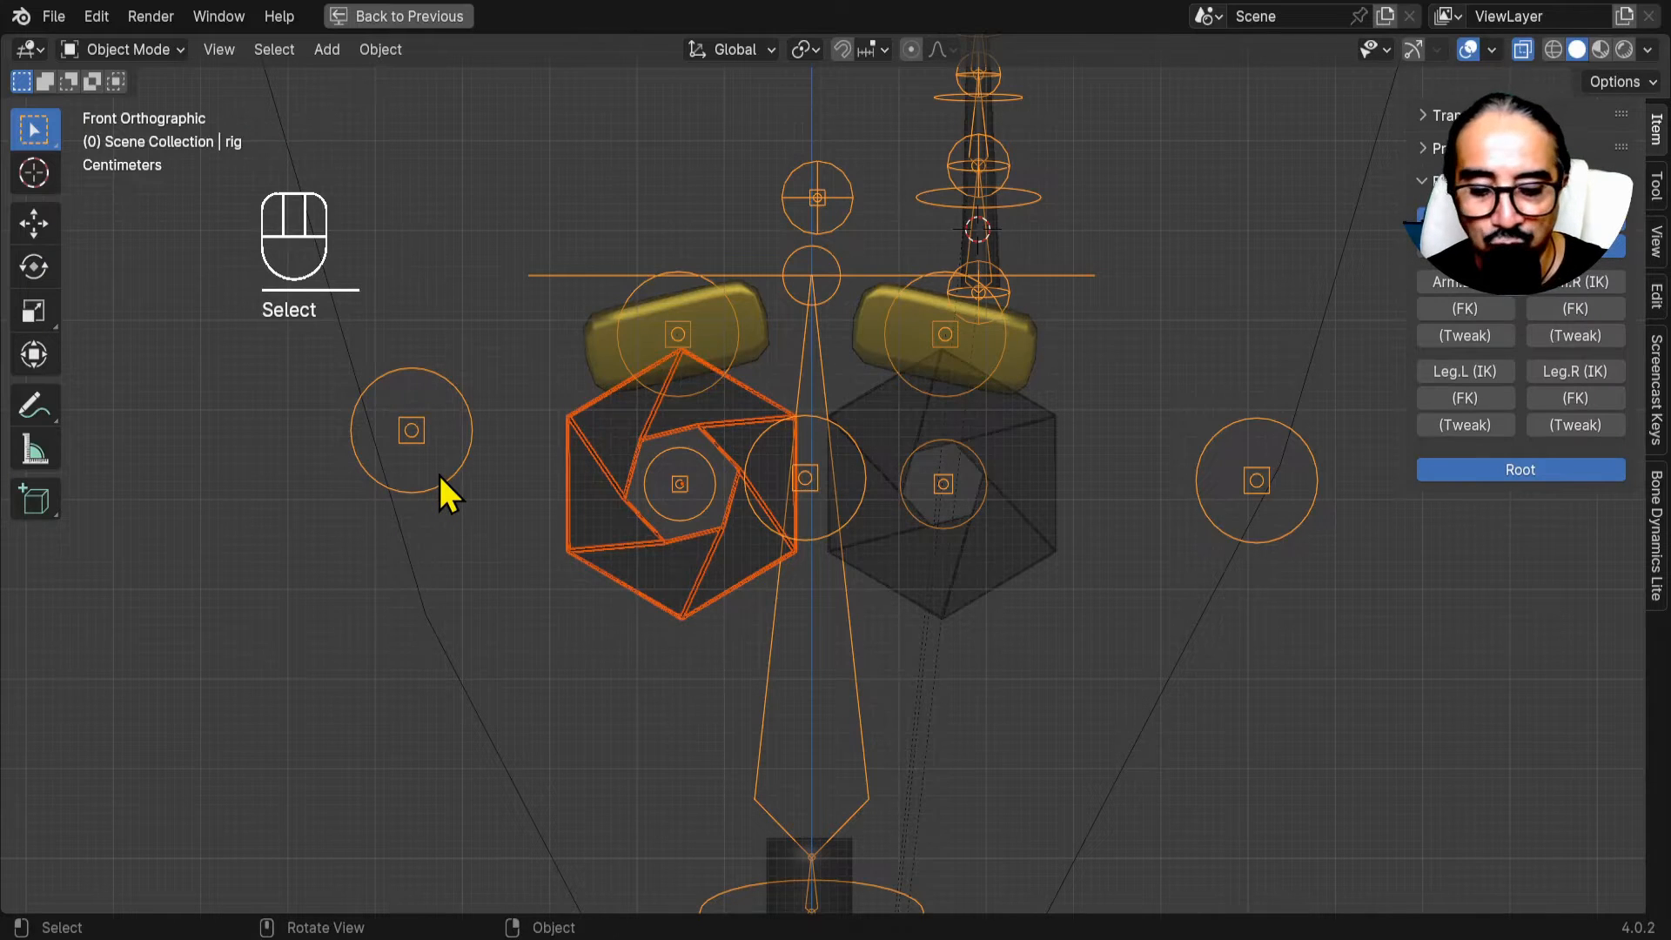
key(ctrl+p)
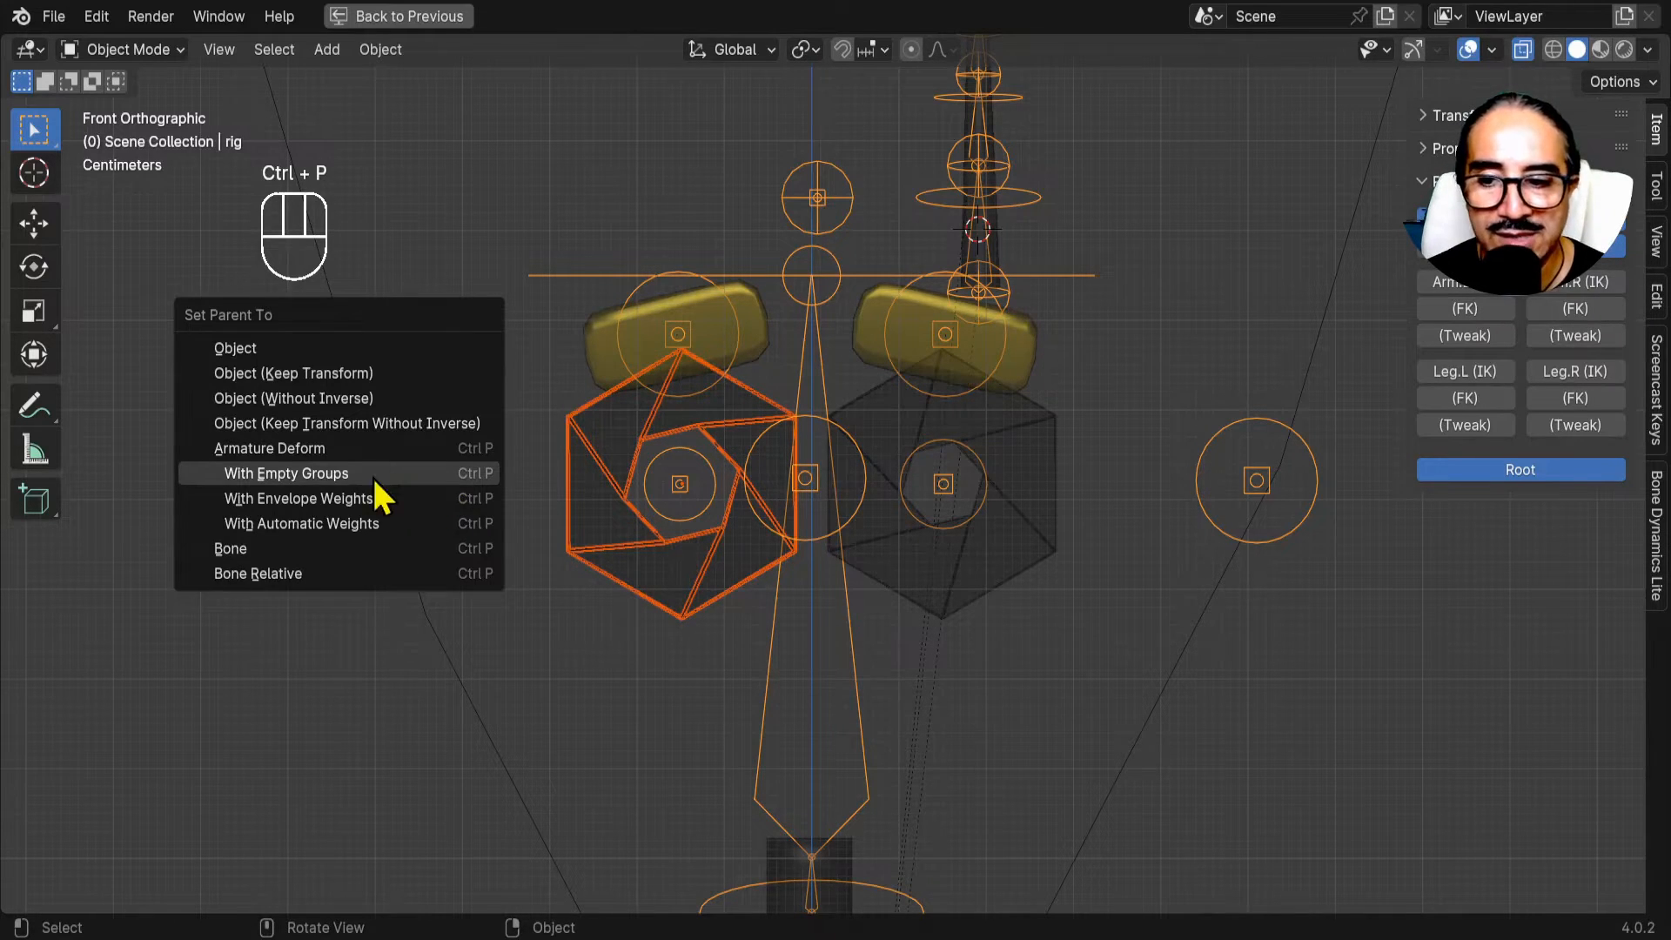
click(280, 477)
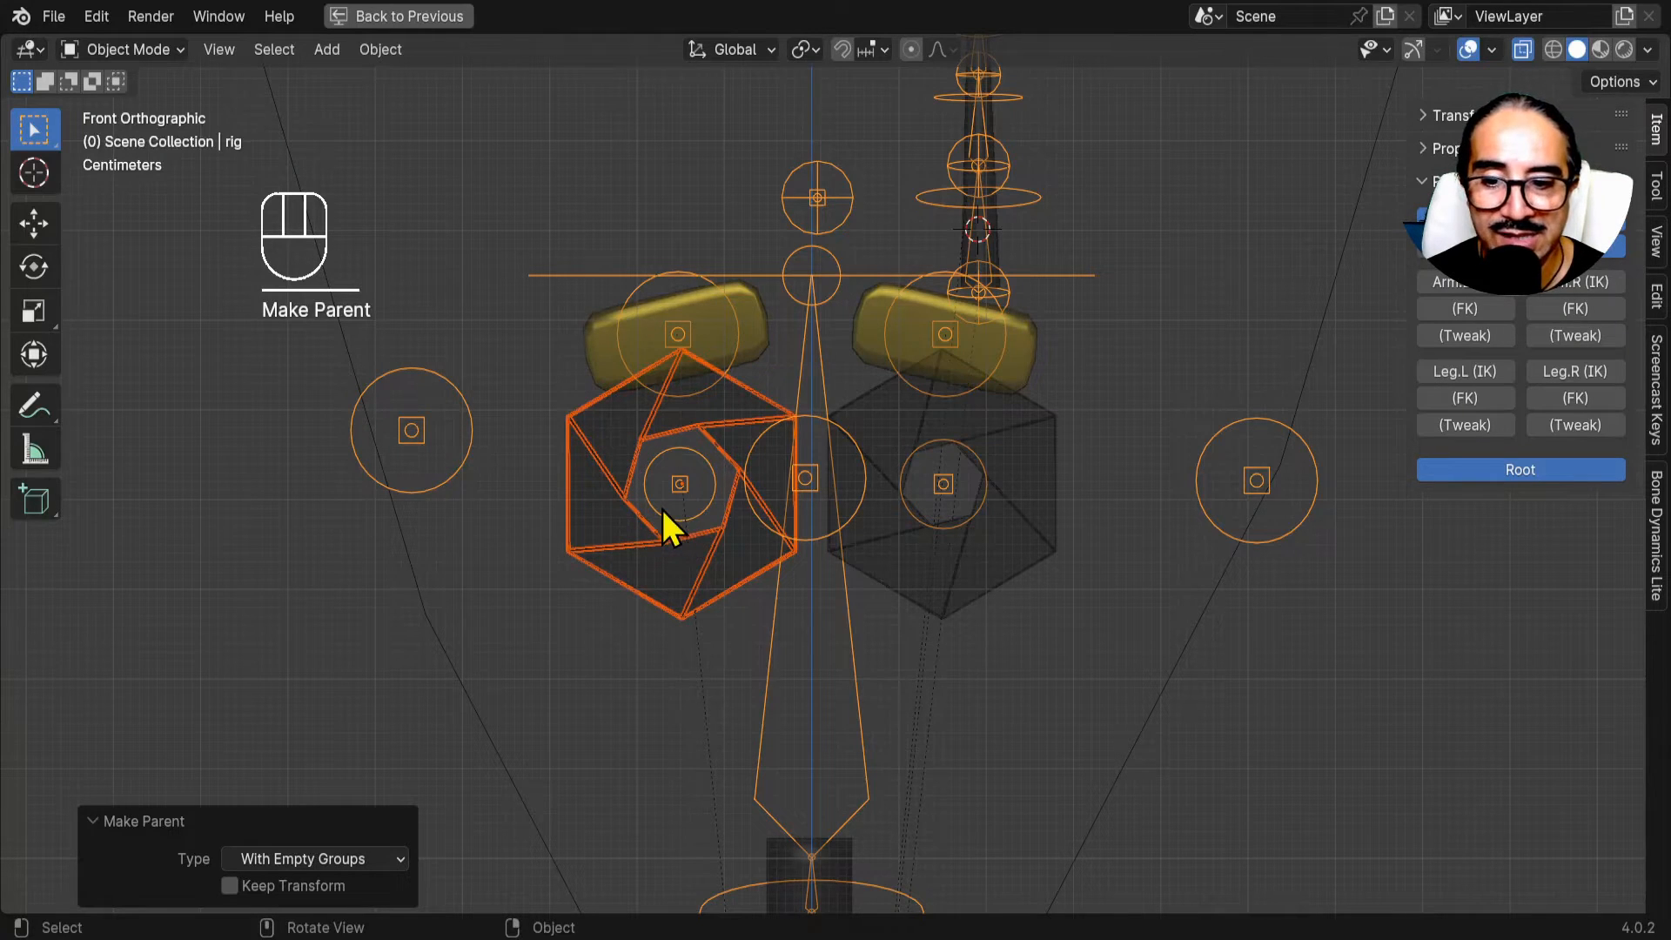
Select the rig, add oeuil.001 as the active object, and enter Weight Paint mode.
click(439, 642)
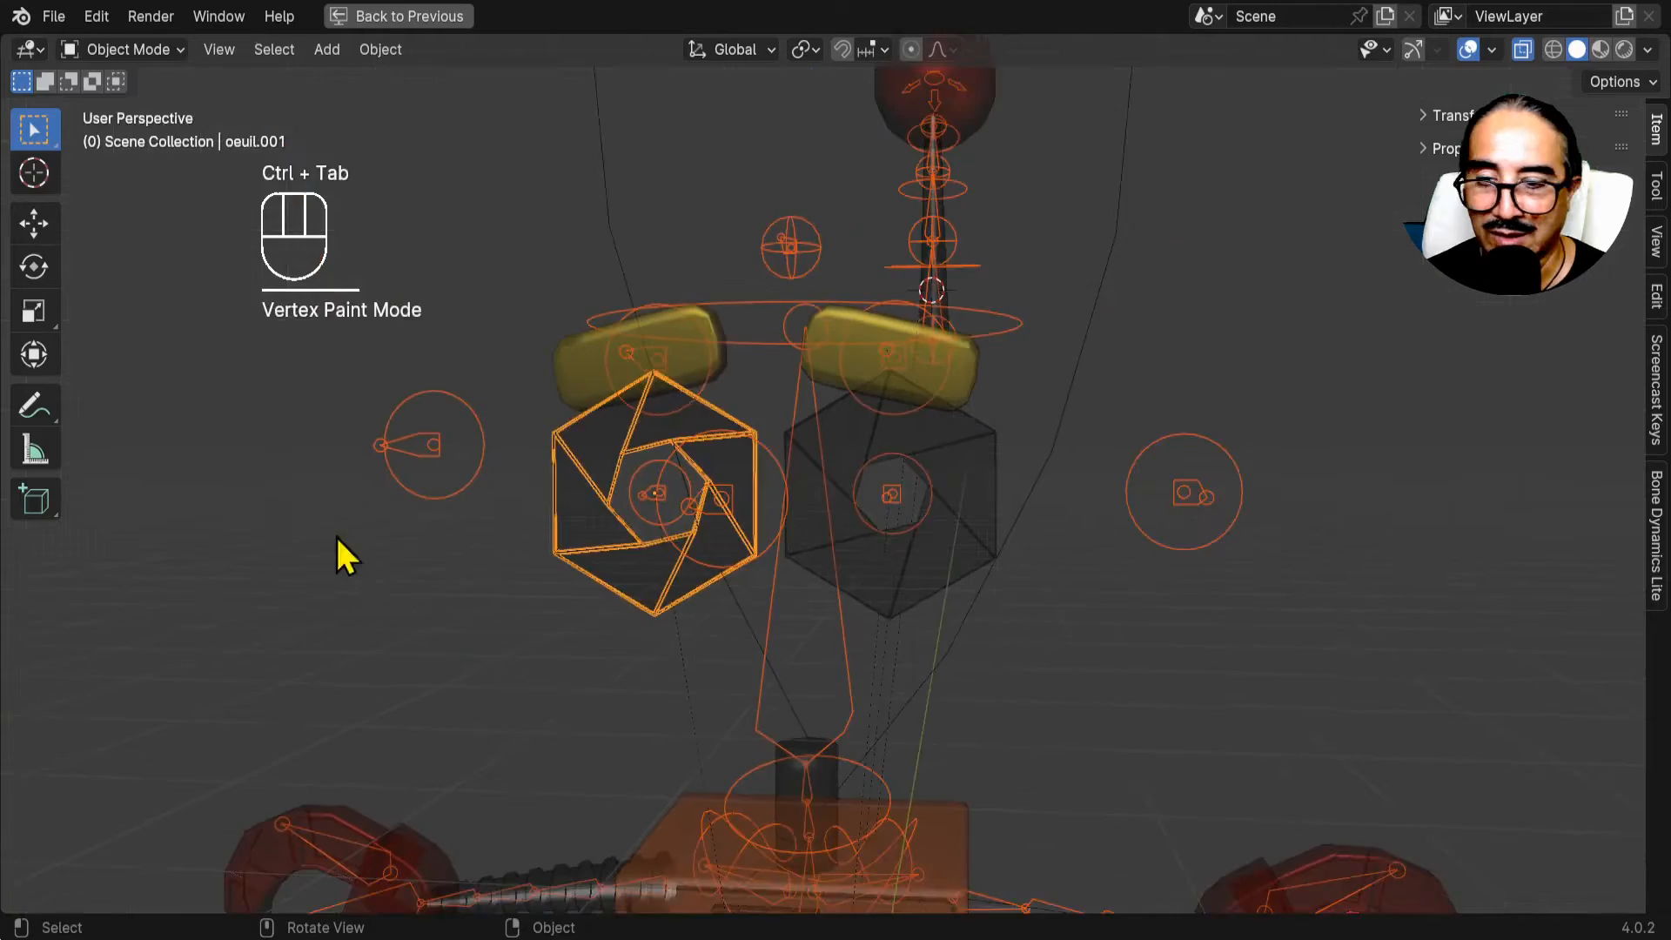
click(428, 507)
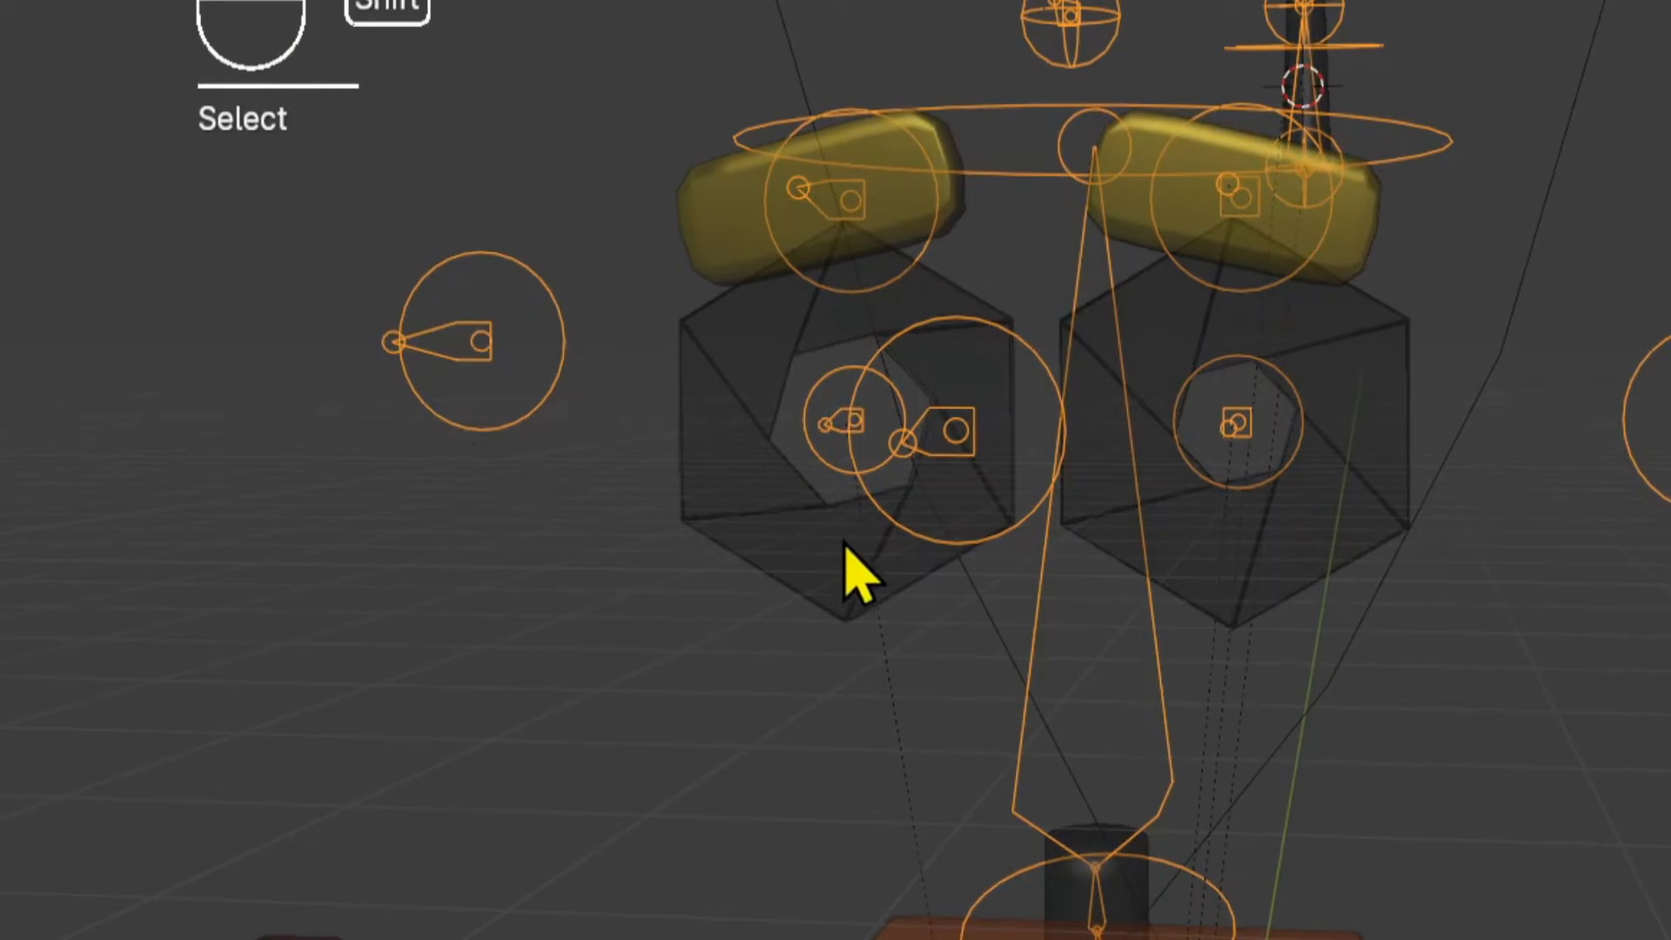
shift+click(785, 544)
middle_drag(786, 543, 724, 545)
key(ctrl+Tab)
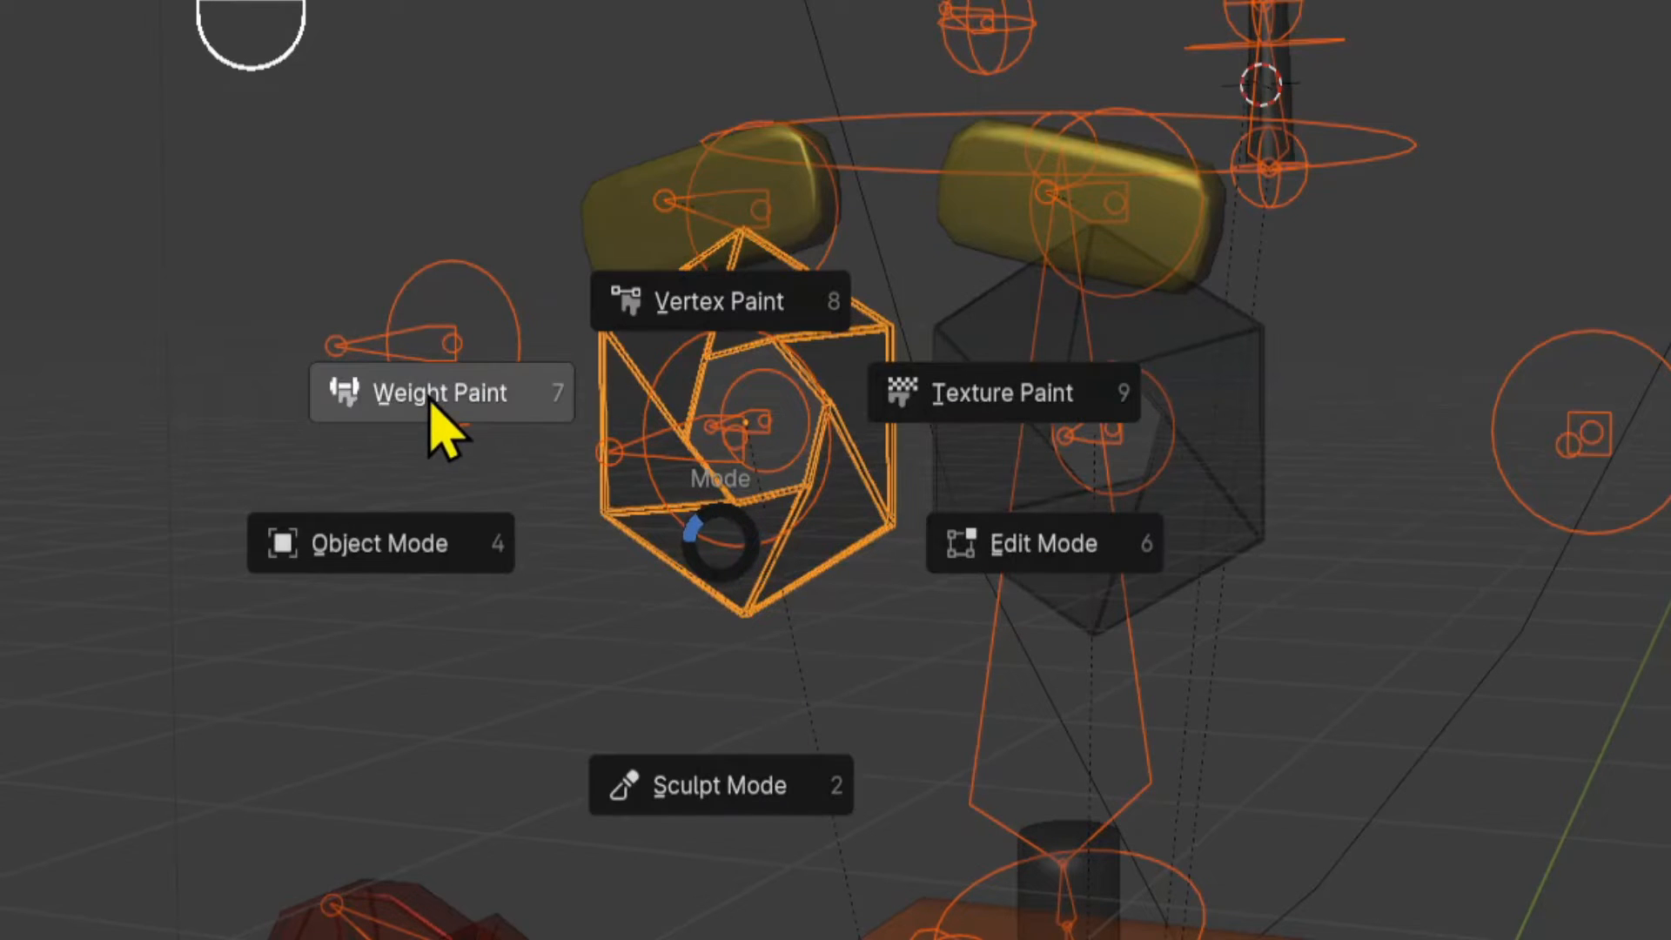
click(432, 396)
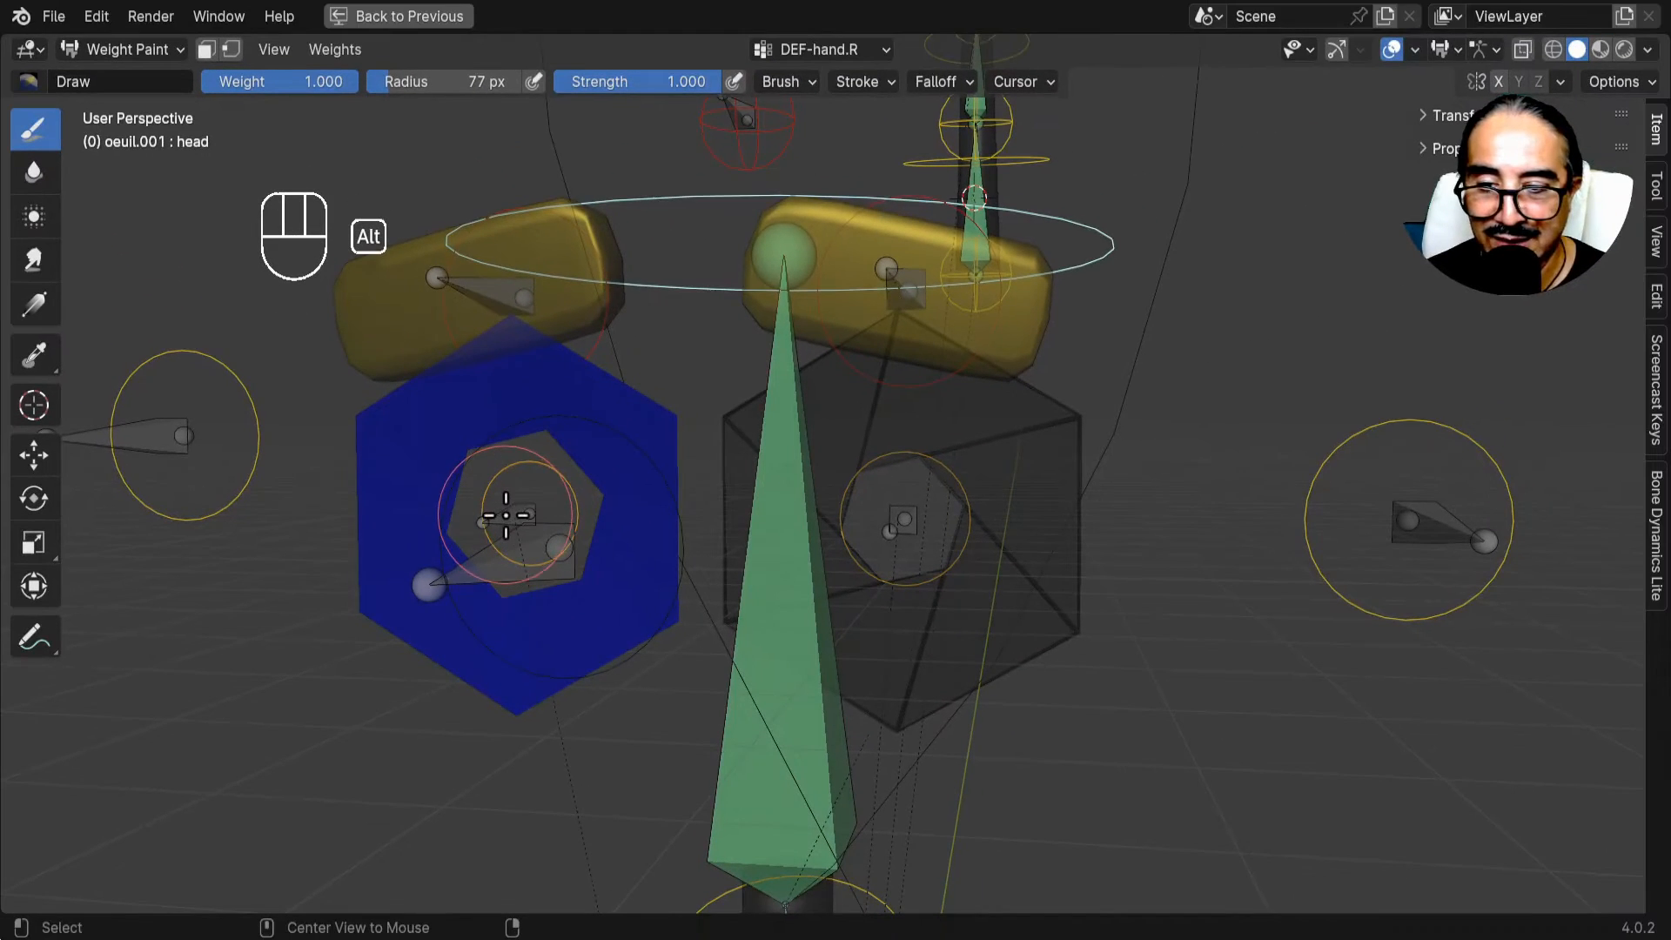
Pick the small bone at the centre of oeuil.001 to make DEF-breast.R the active weight group.
alt+click(505, 515)
middle_drag(511, 519, 616, 526)
middle_drag(635, 467, 679, 503)
scroll(565, 522, up, 3)
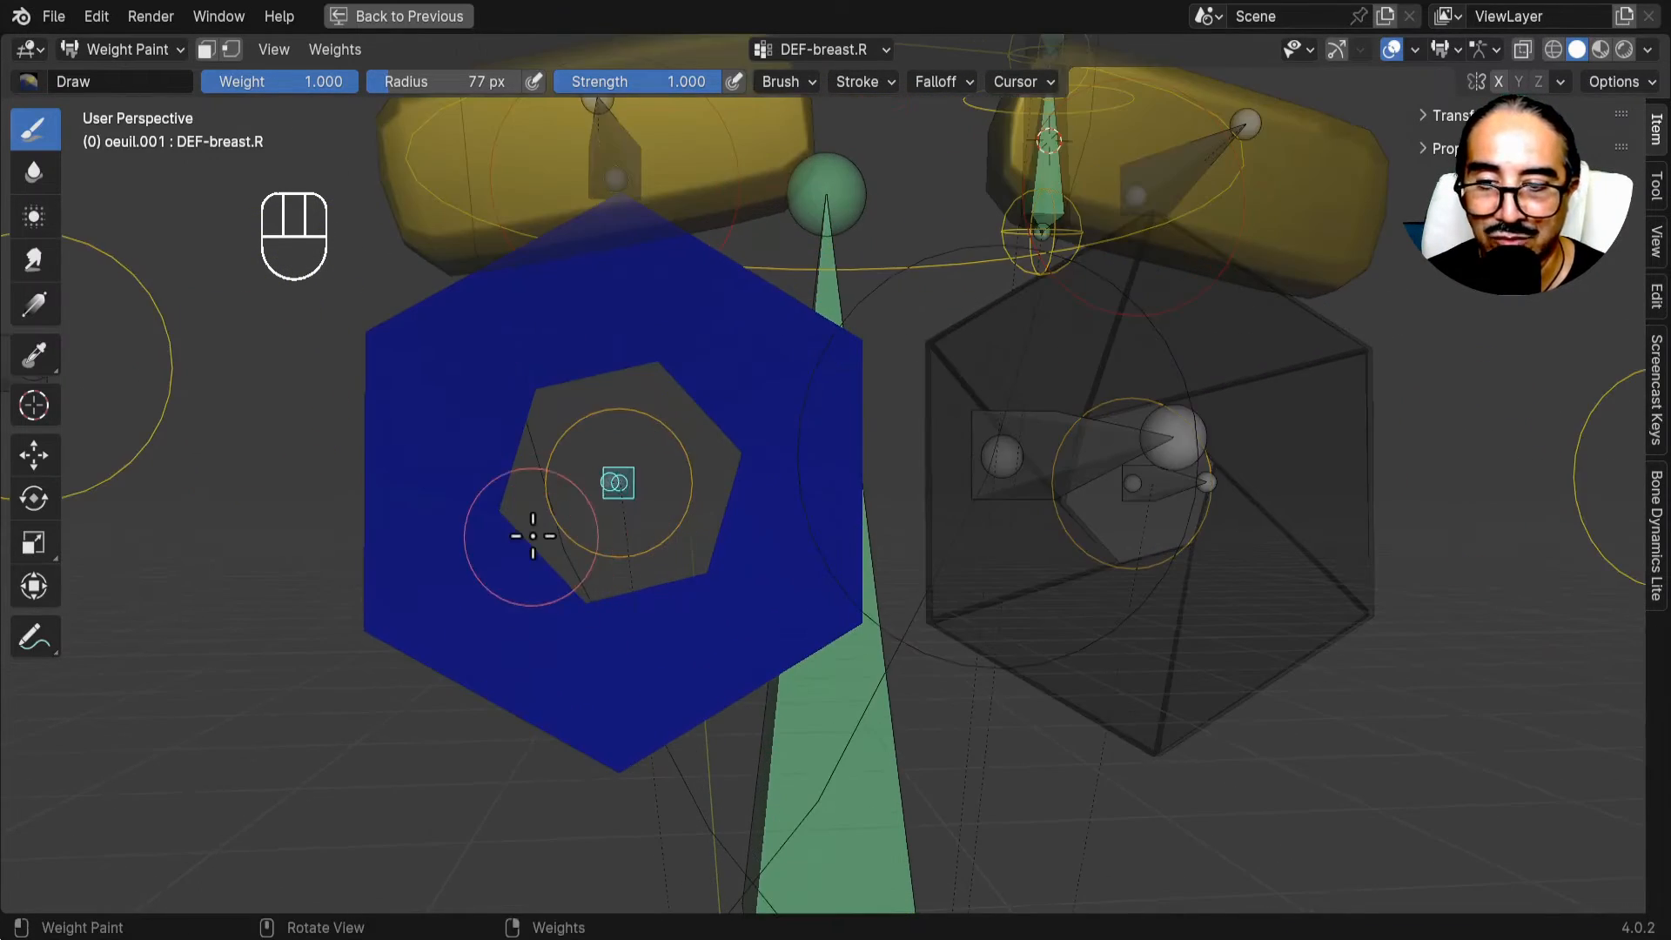
Set the weight brush radius to 50 px and paint DEF-breast.R weight around the inner opening of oeuil.001.
key(f)
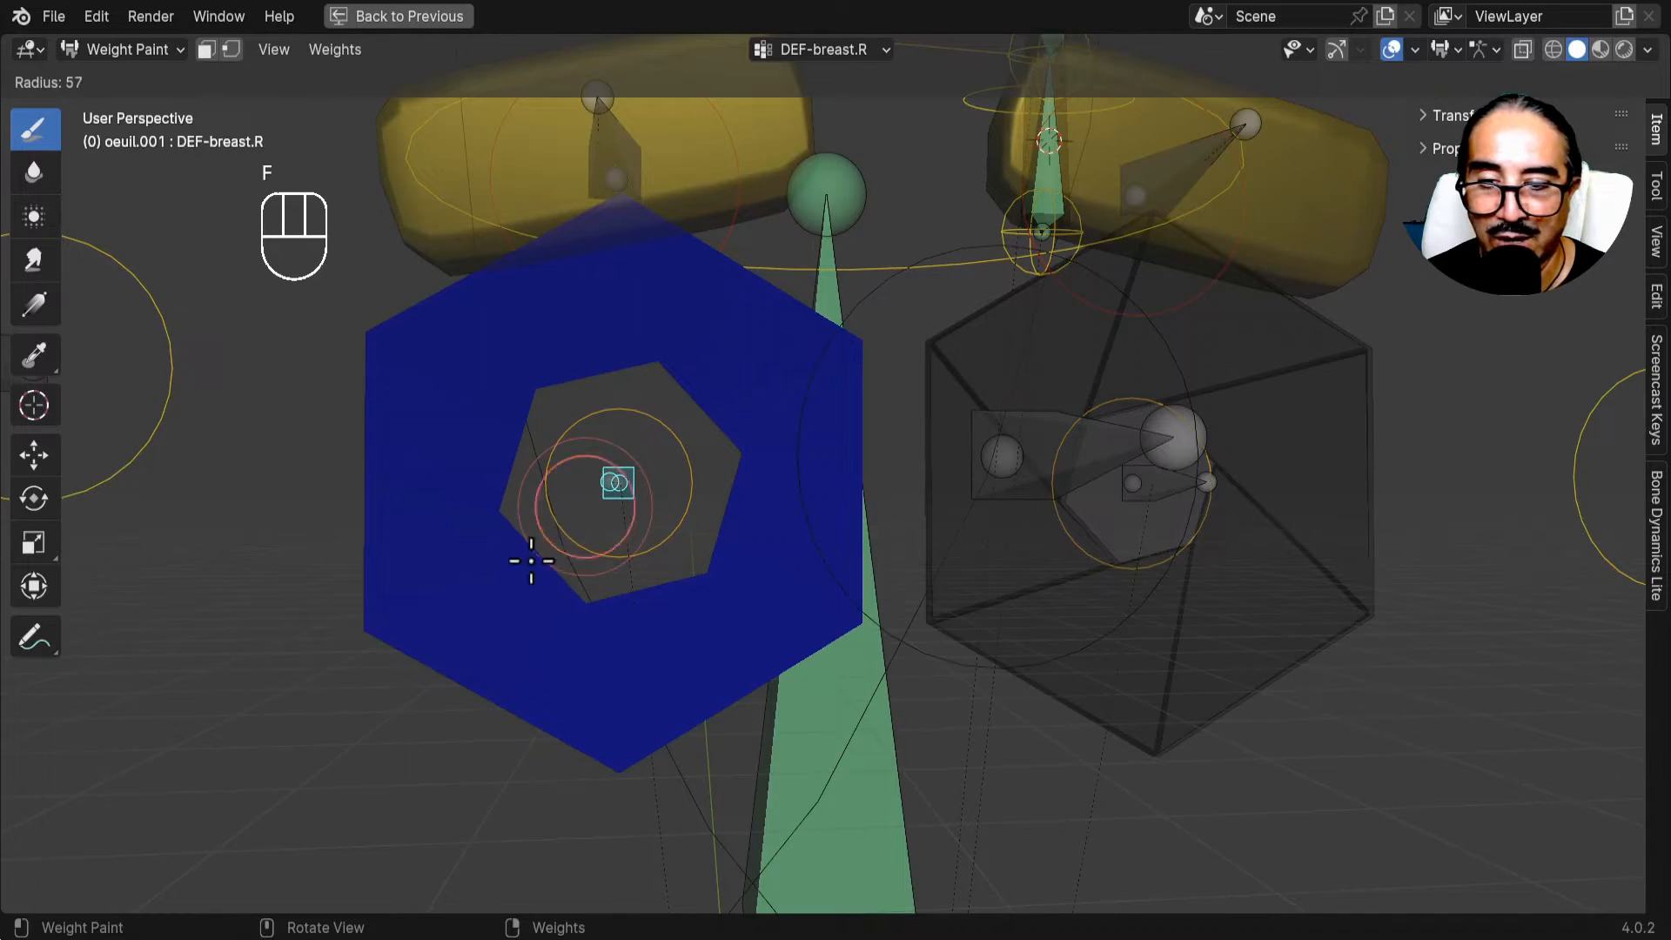
click(557, 554)
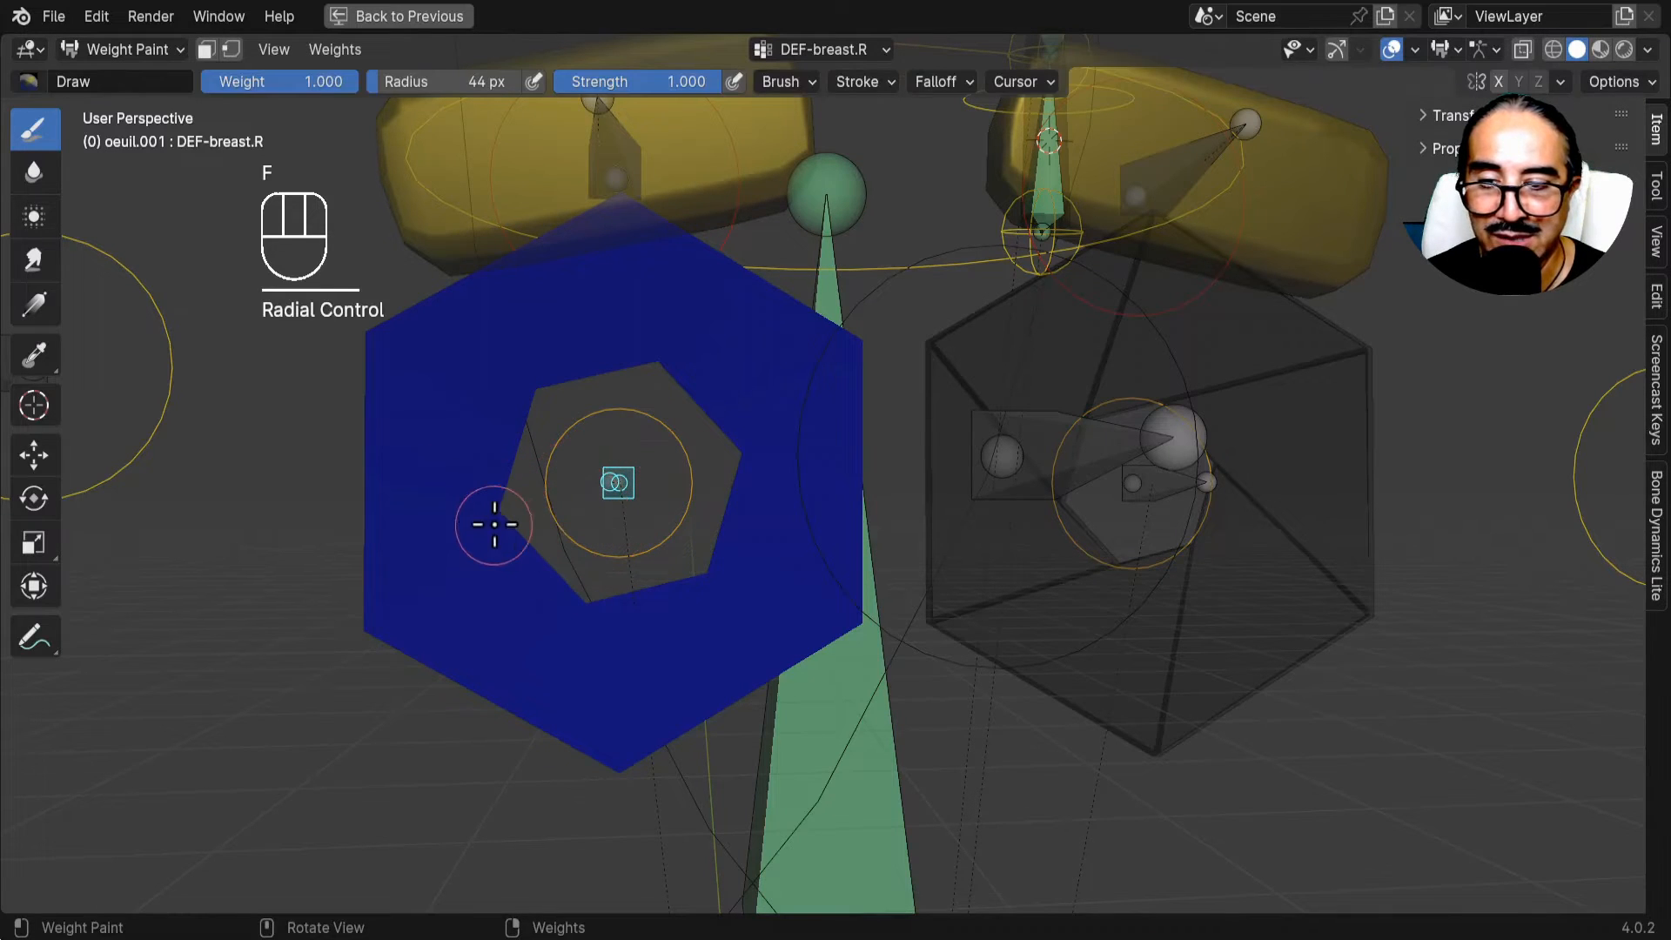
key(f)
click(513, 541)
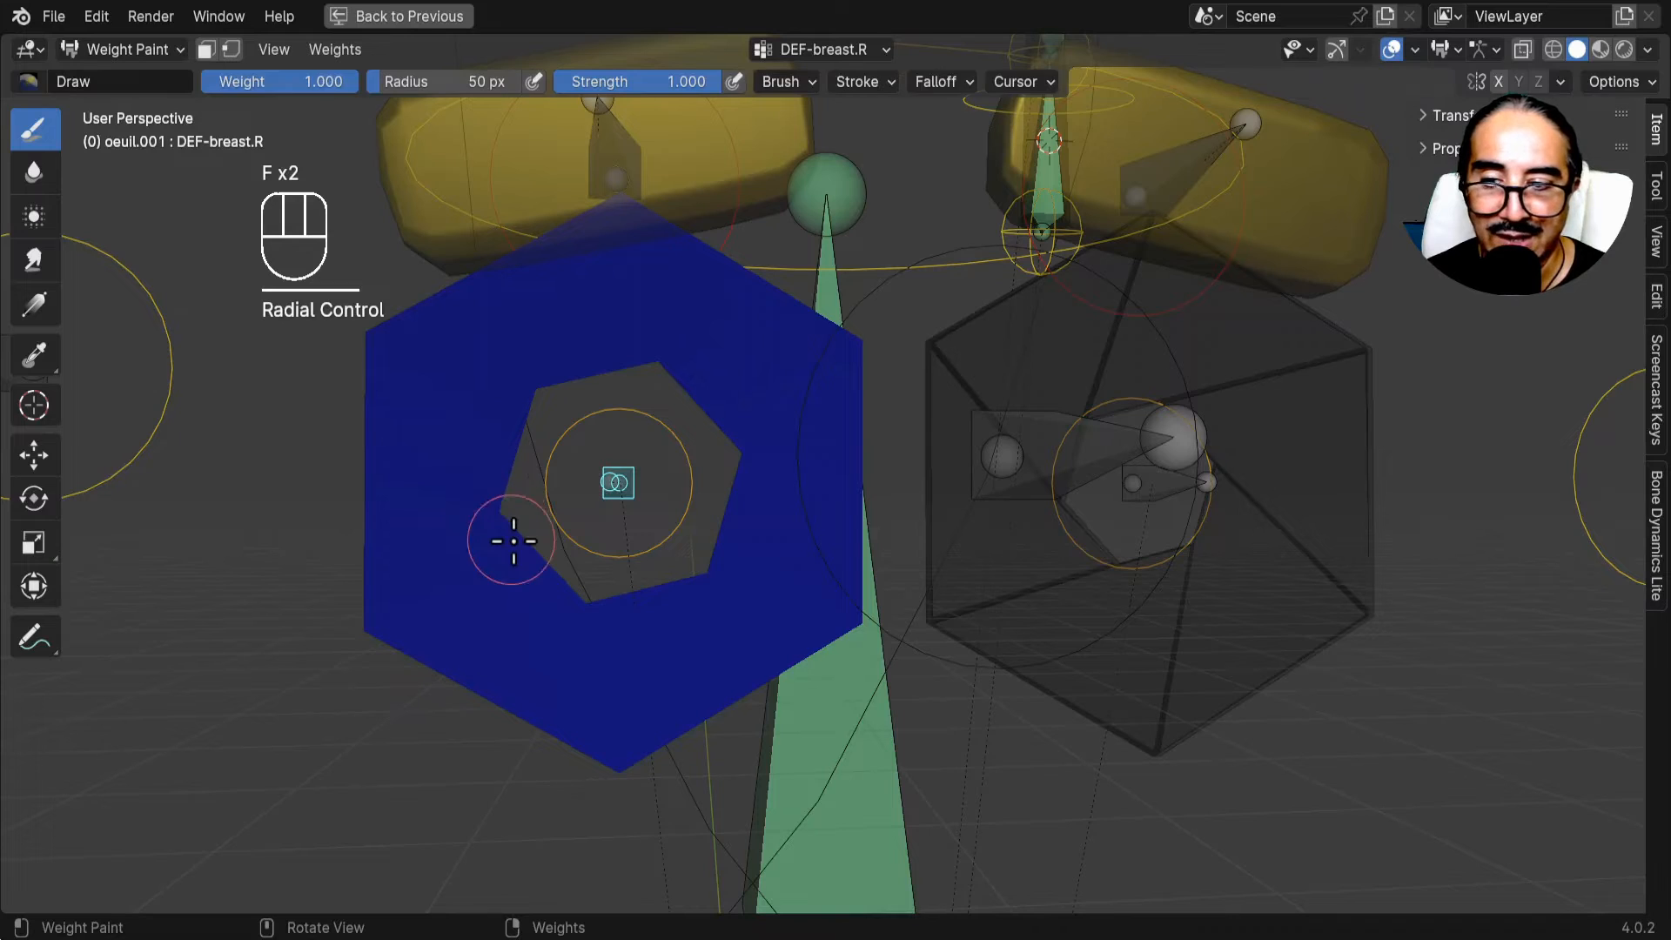
mouse_move(491, 516)
mouse_down()
mouse_move(526, 383)
mouse_move(647, 364)
mouse_up()
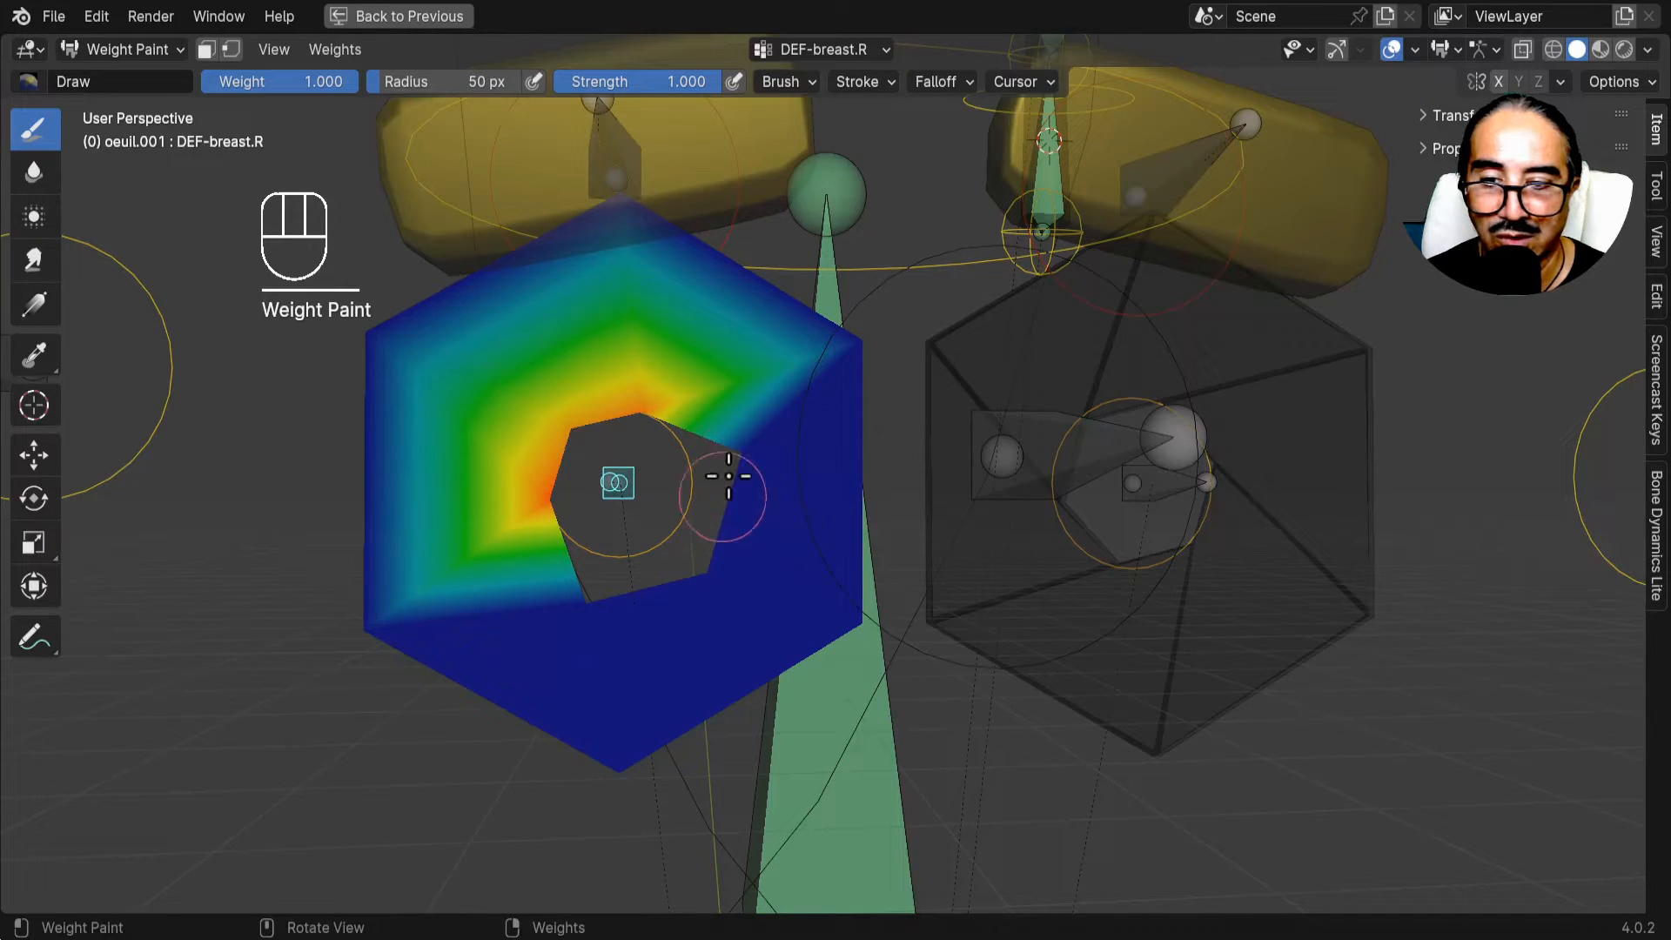
drag(745, 485, 746, 459)
mouse_move(704, 592)
mouse_down()
mouse_move(560, 597)
mouse_move(624, 649)
mouse_up()
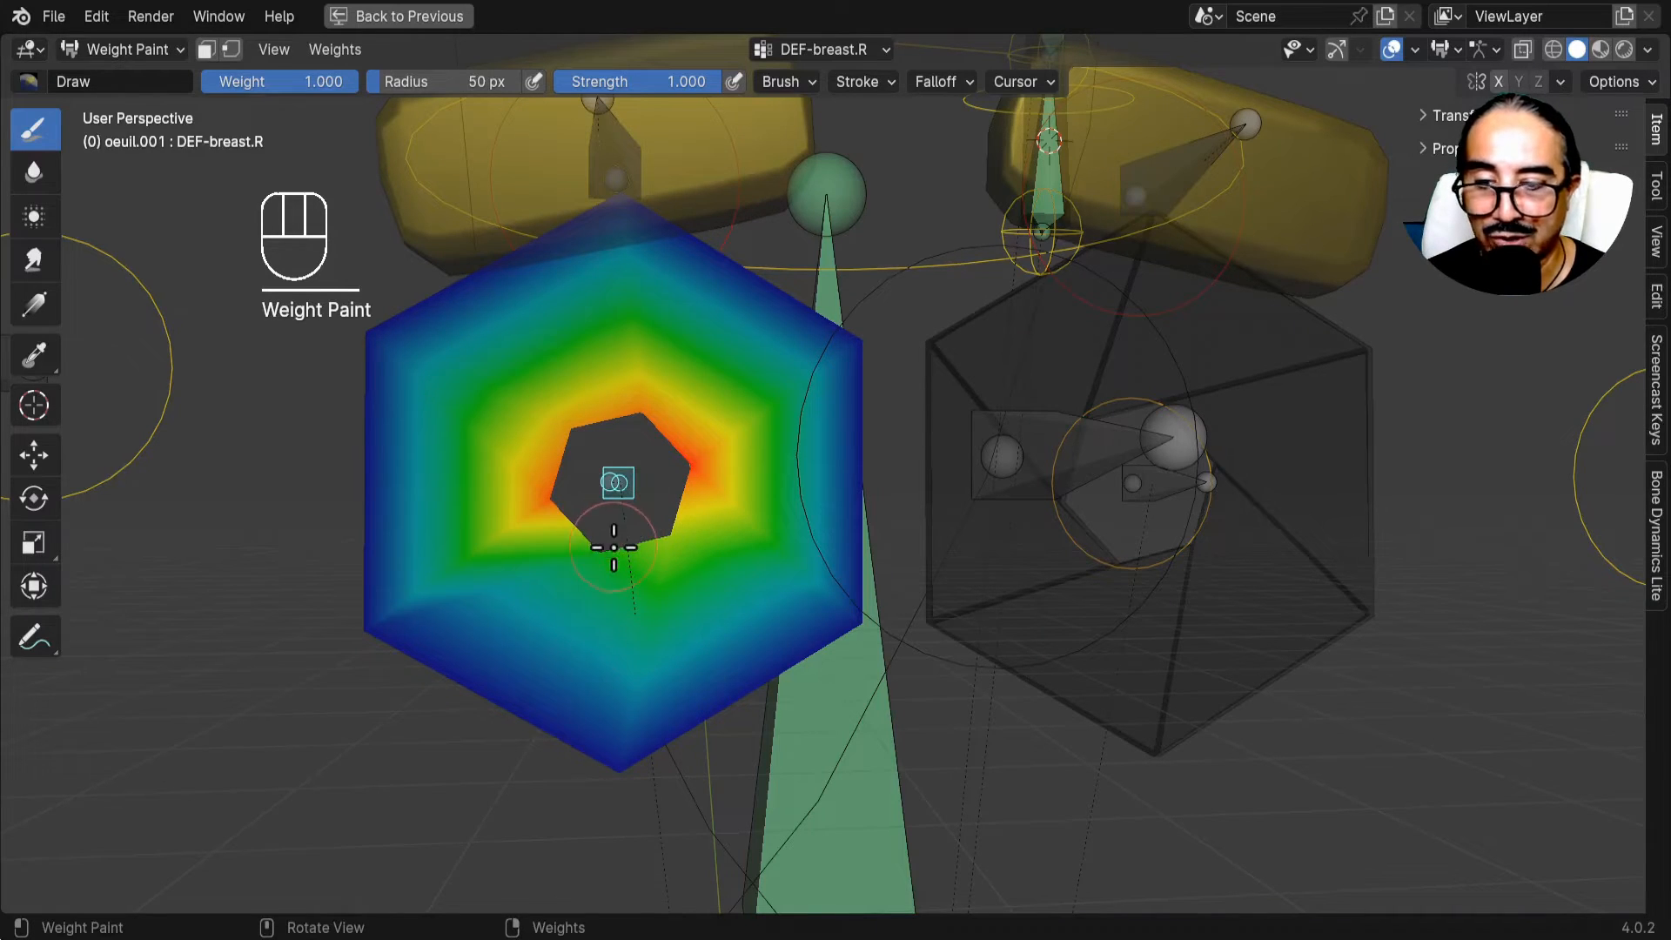
mouse_move(614, 550)
mouse_down()
mouse_move(690, 525)
mouse_move(692, 582)
mouse_up()
scroll(679, 565, down, 3)
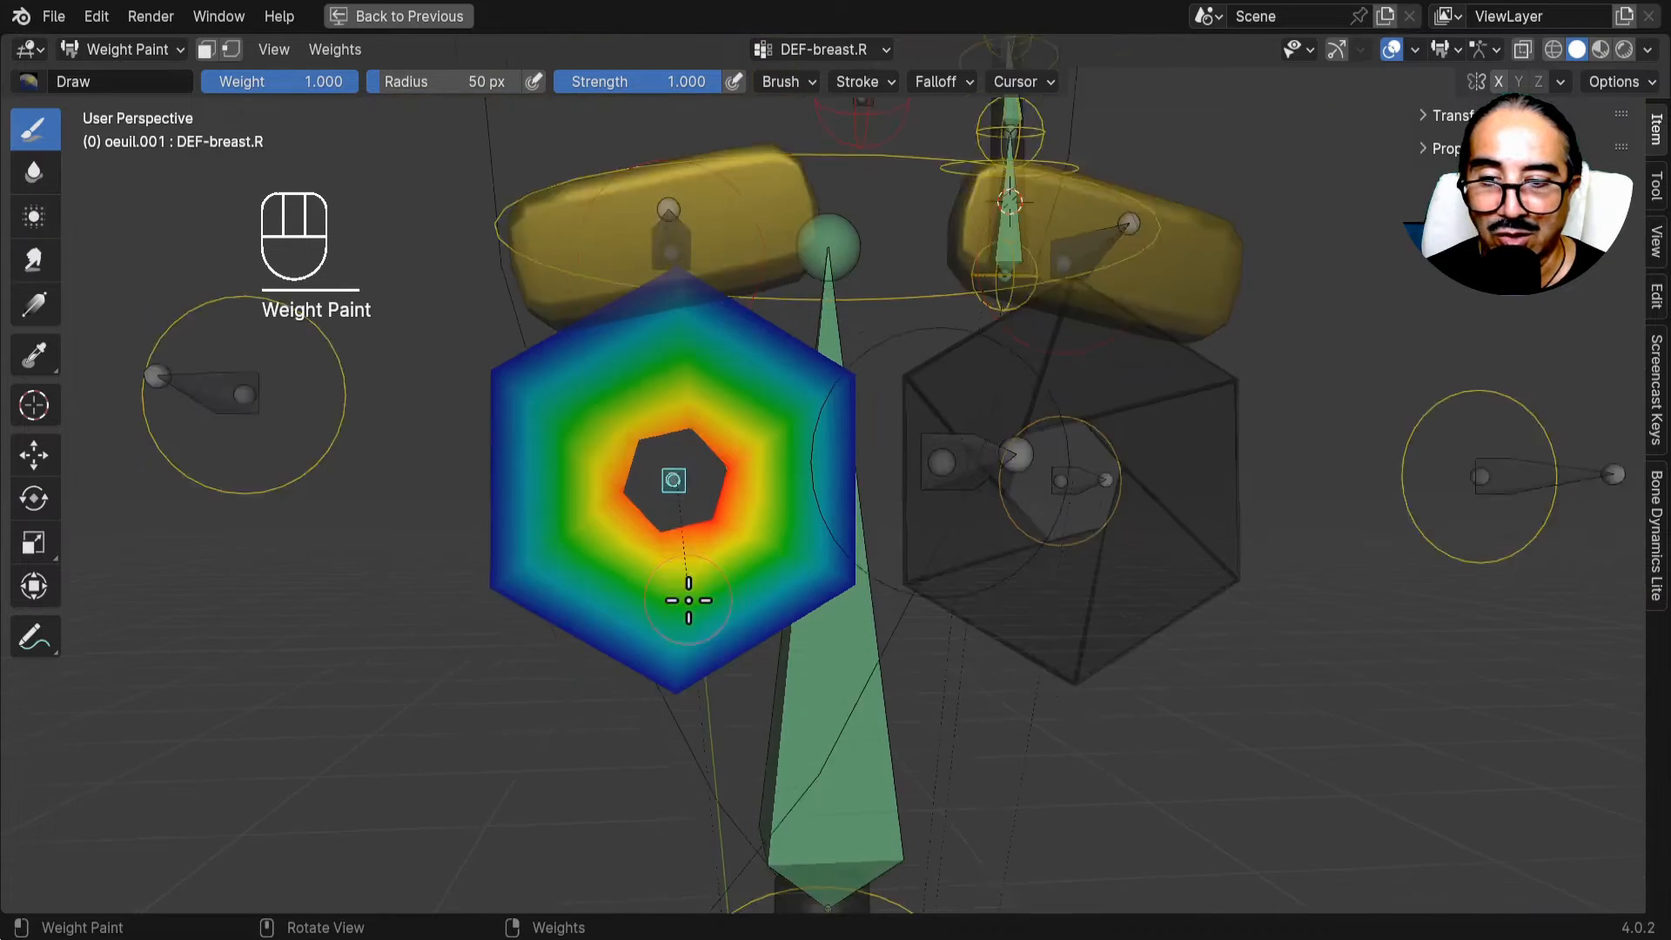
Make DEF-spine.006 the active weight group and paint its weight around the outer edge of oeuil.001.
ctrl+click(837, 653)
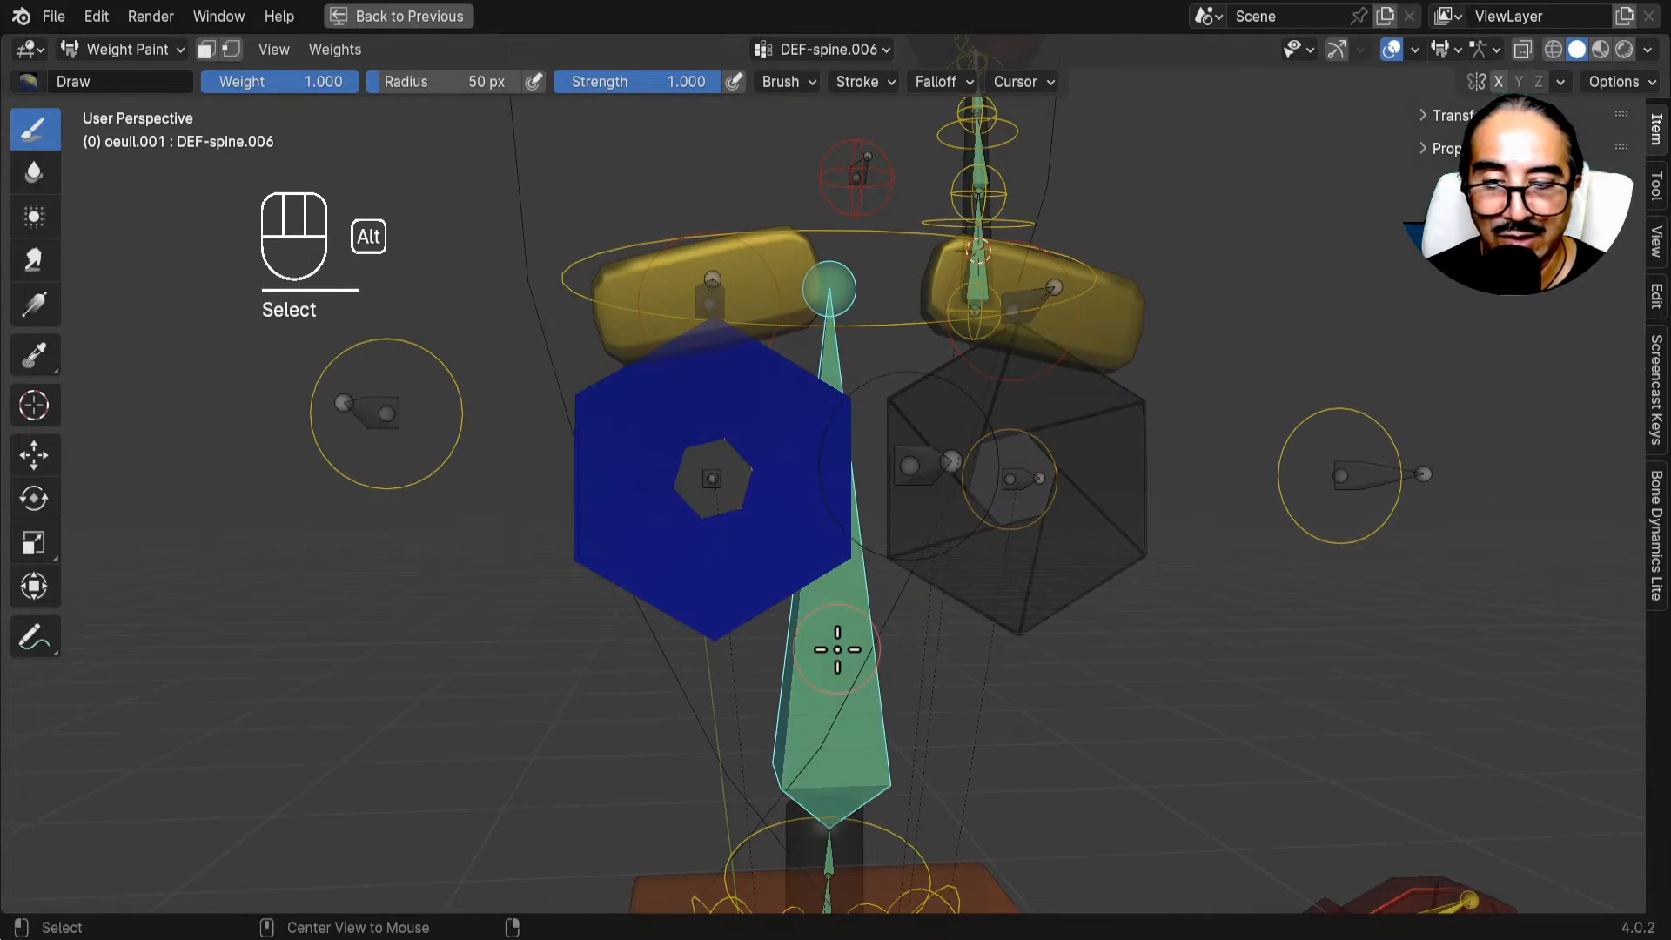
mouse_move(591, 398)
mouse_down()
mouse_move(631, 362)
mouse_move(710, 339)
mouse_move(854, 417)
mouse_move(839, 567)
mouse_move(837, 544)
mouse_move(714, 649)
mouse_move(564, 567)
mouse_move(589, 552)
mouse_move(538, 547)
mouse_up()
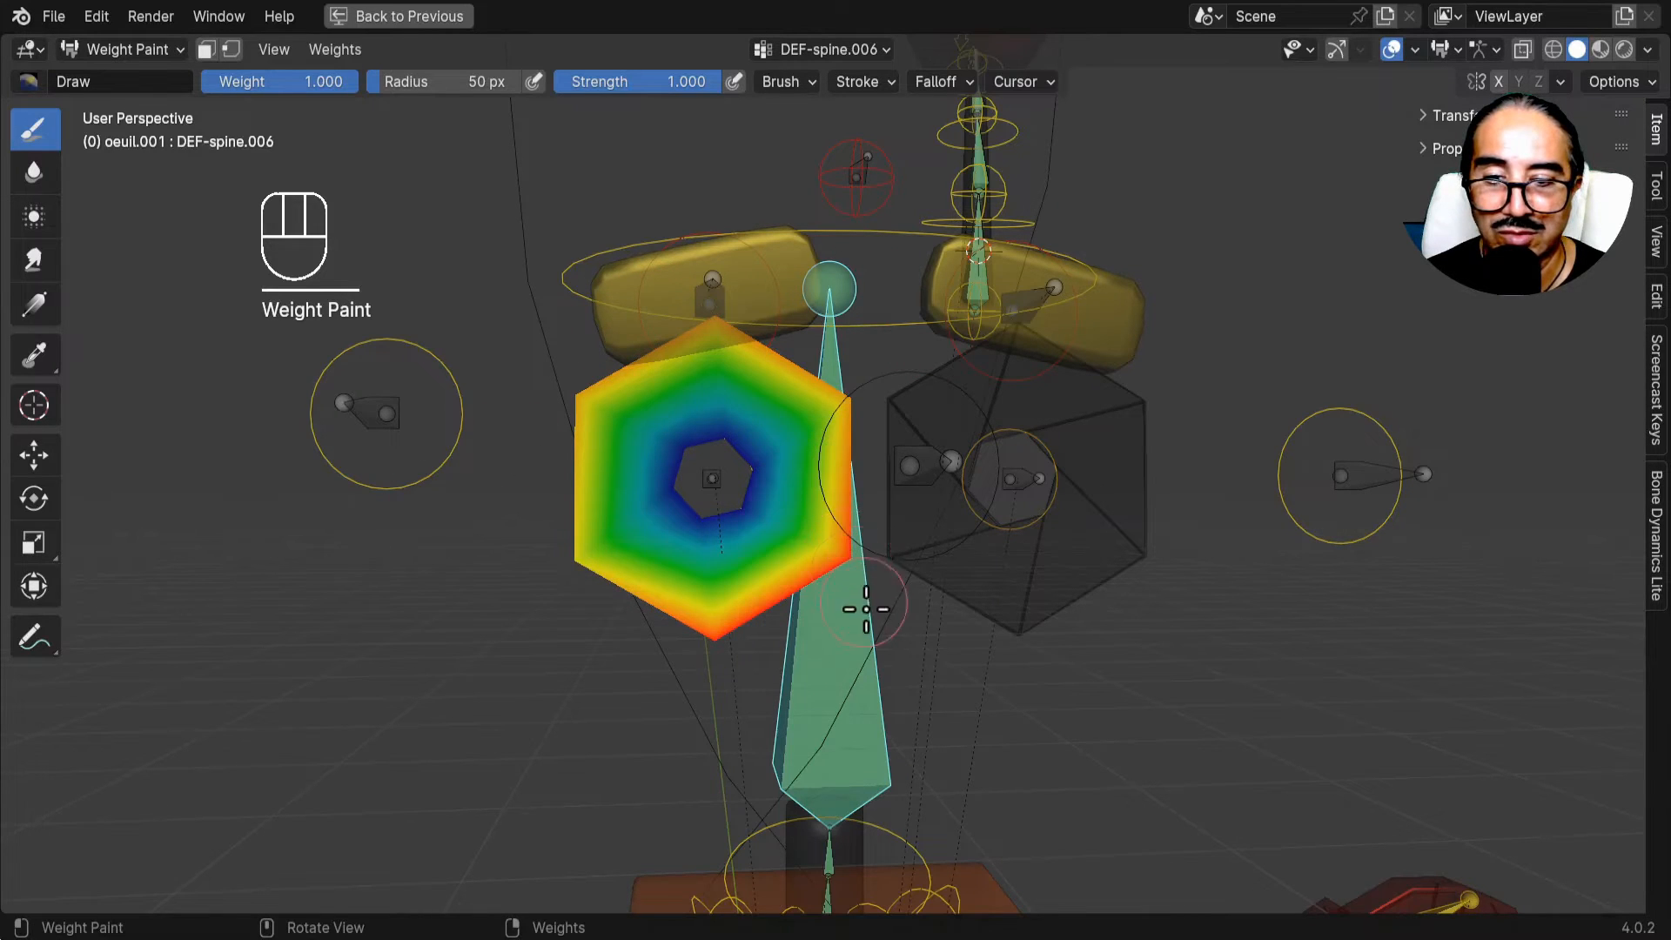
middle_drag(859, 604, 879, 591)
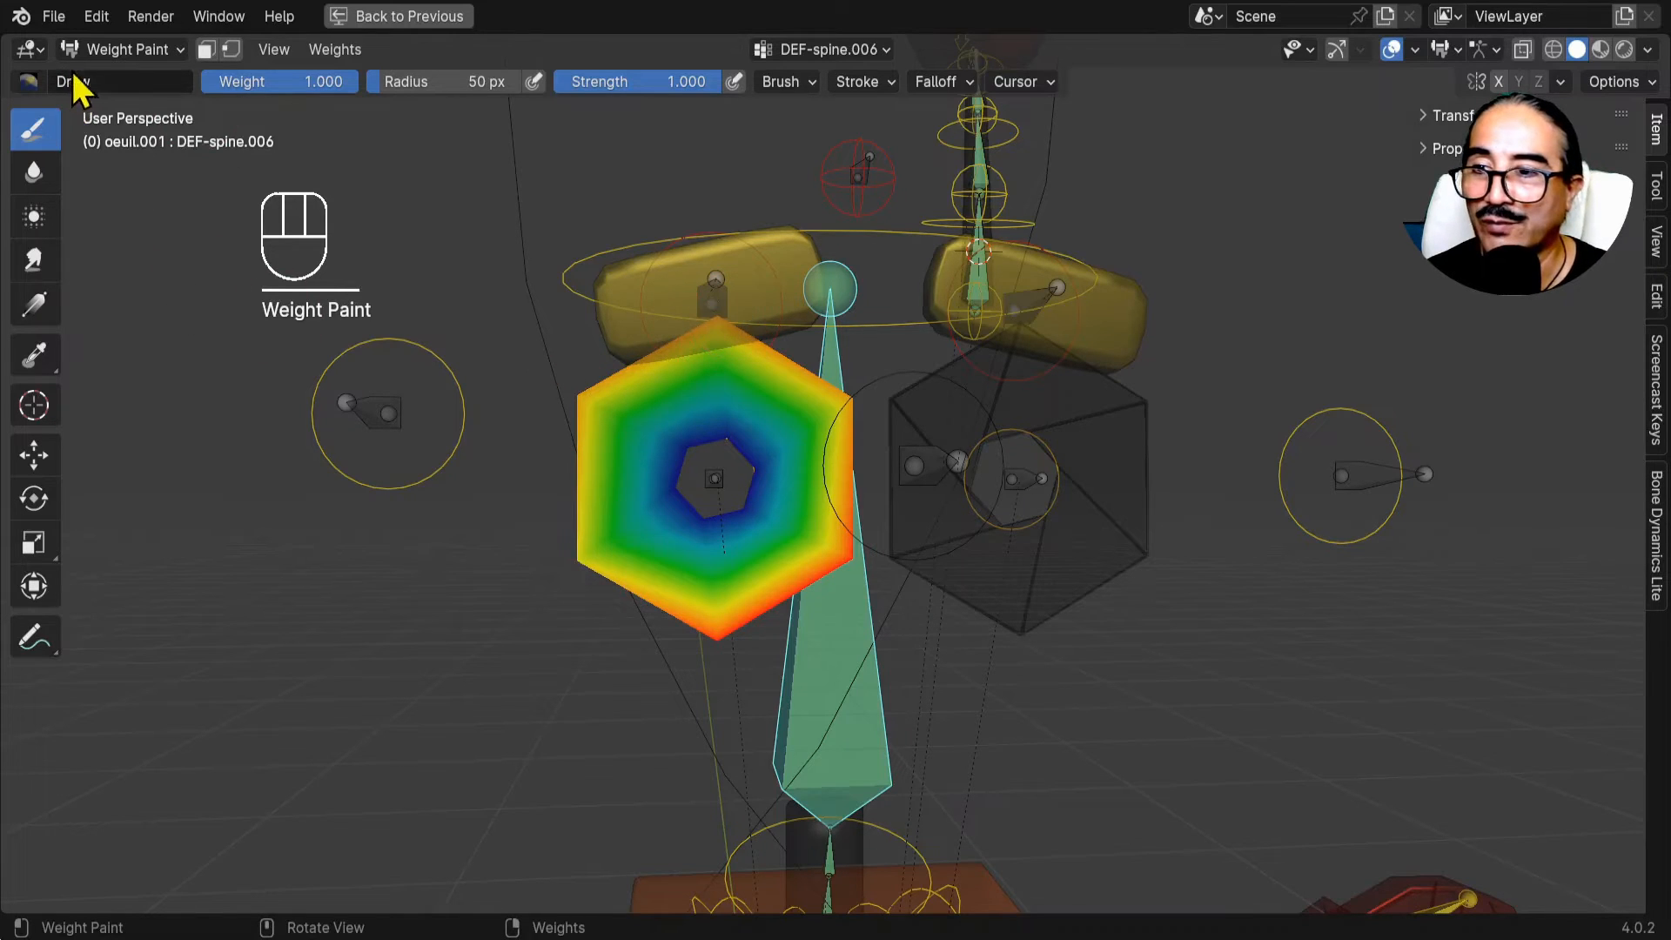
Leave Weight Paint for Object Mode, select only the rig, and put it in Pose Mode.
click(120, 51)
click(135, 77)
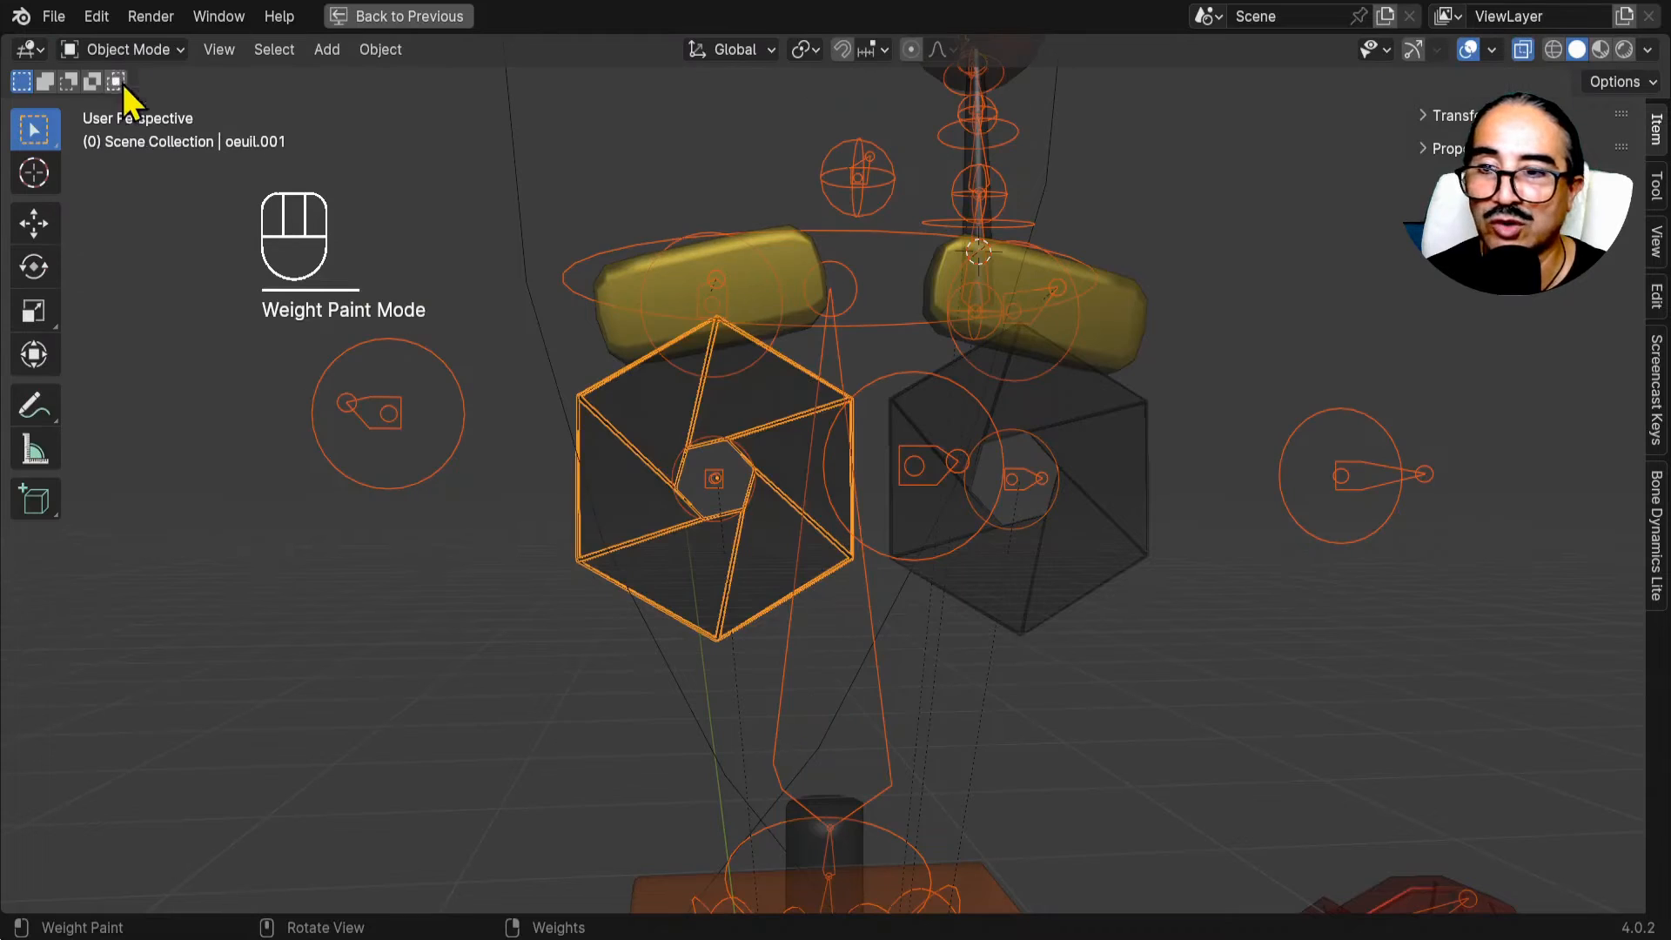
key(ctrl+Tab)
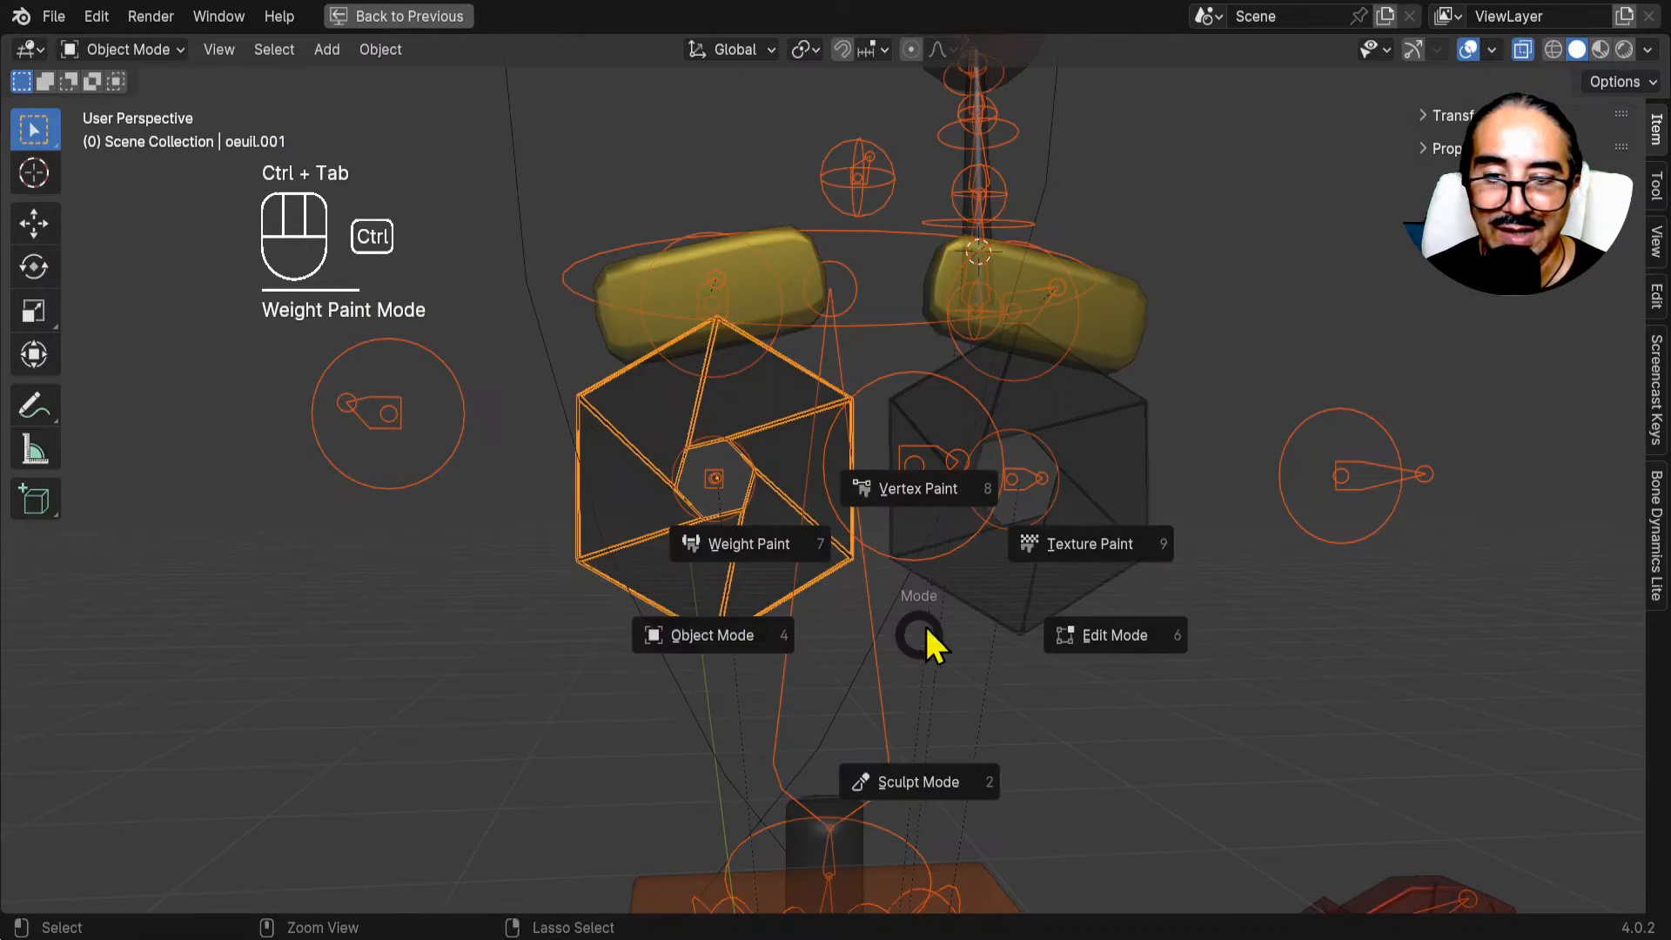
click(703, 640)
click(792, 684)
ctrl+middle_drag(862, 693, 947, 645)
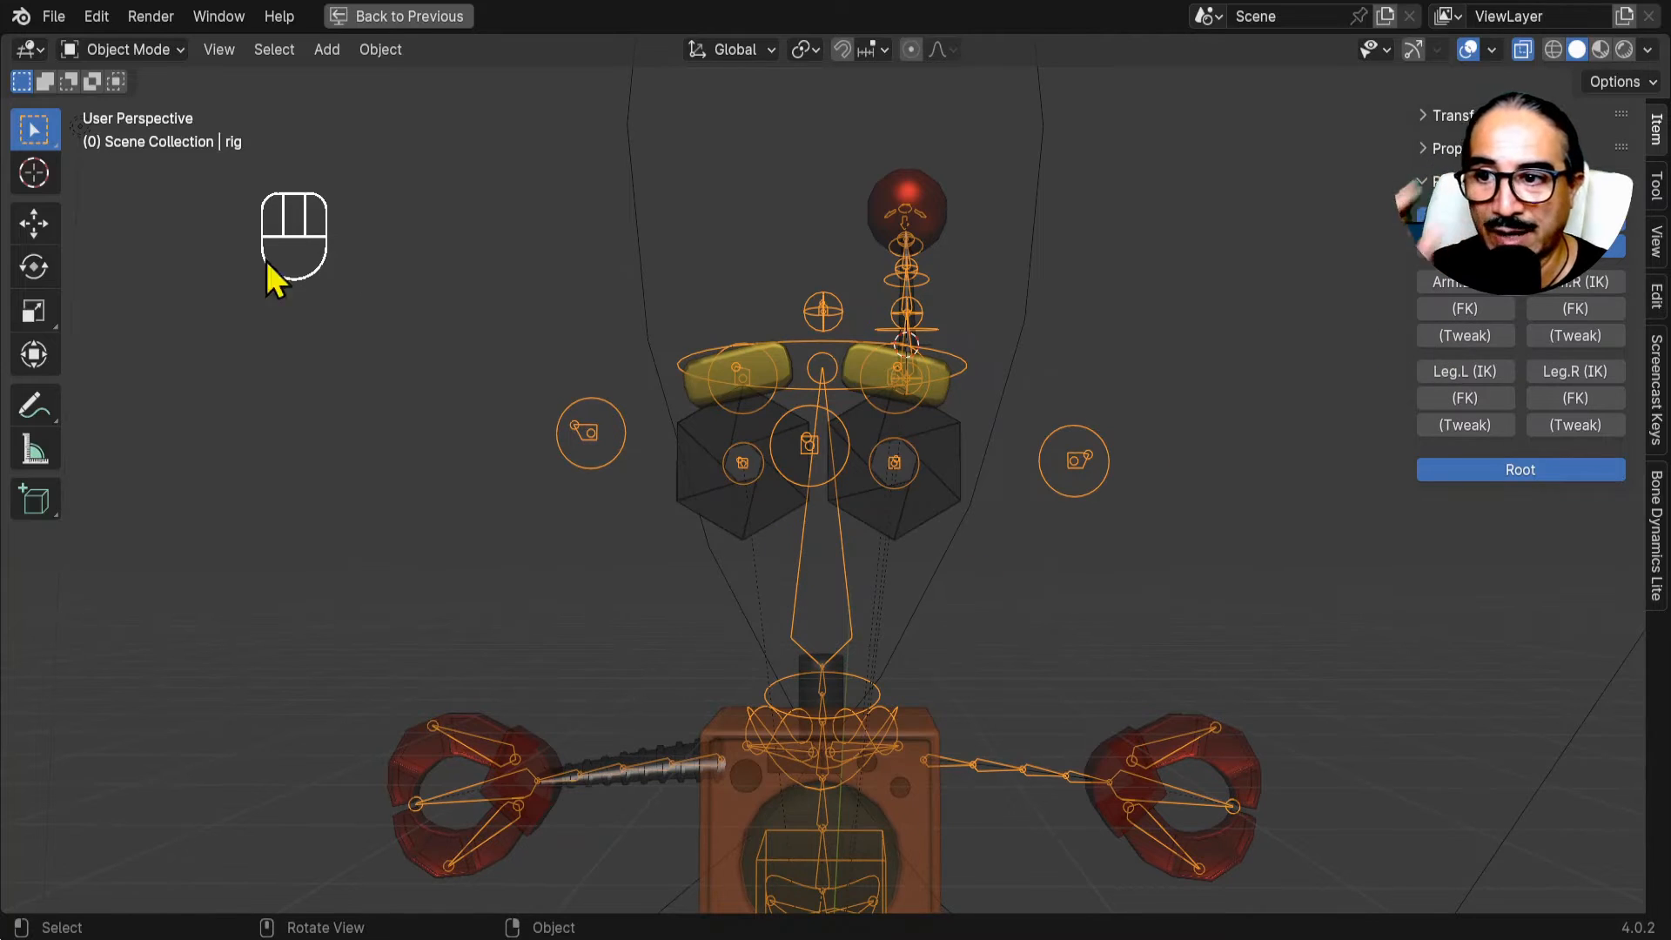
key(ctrl+Tab)
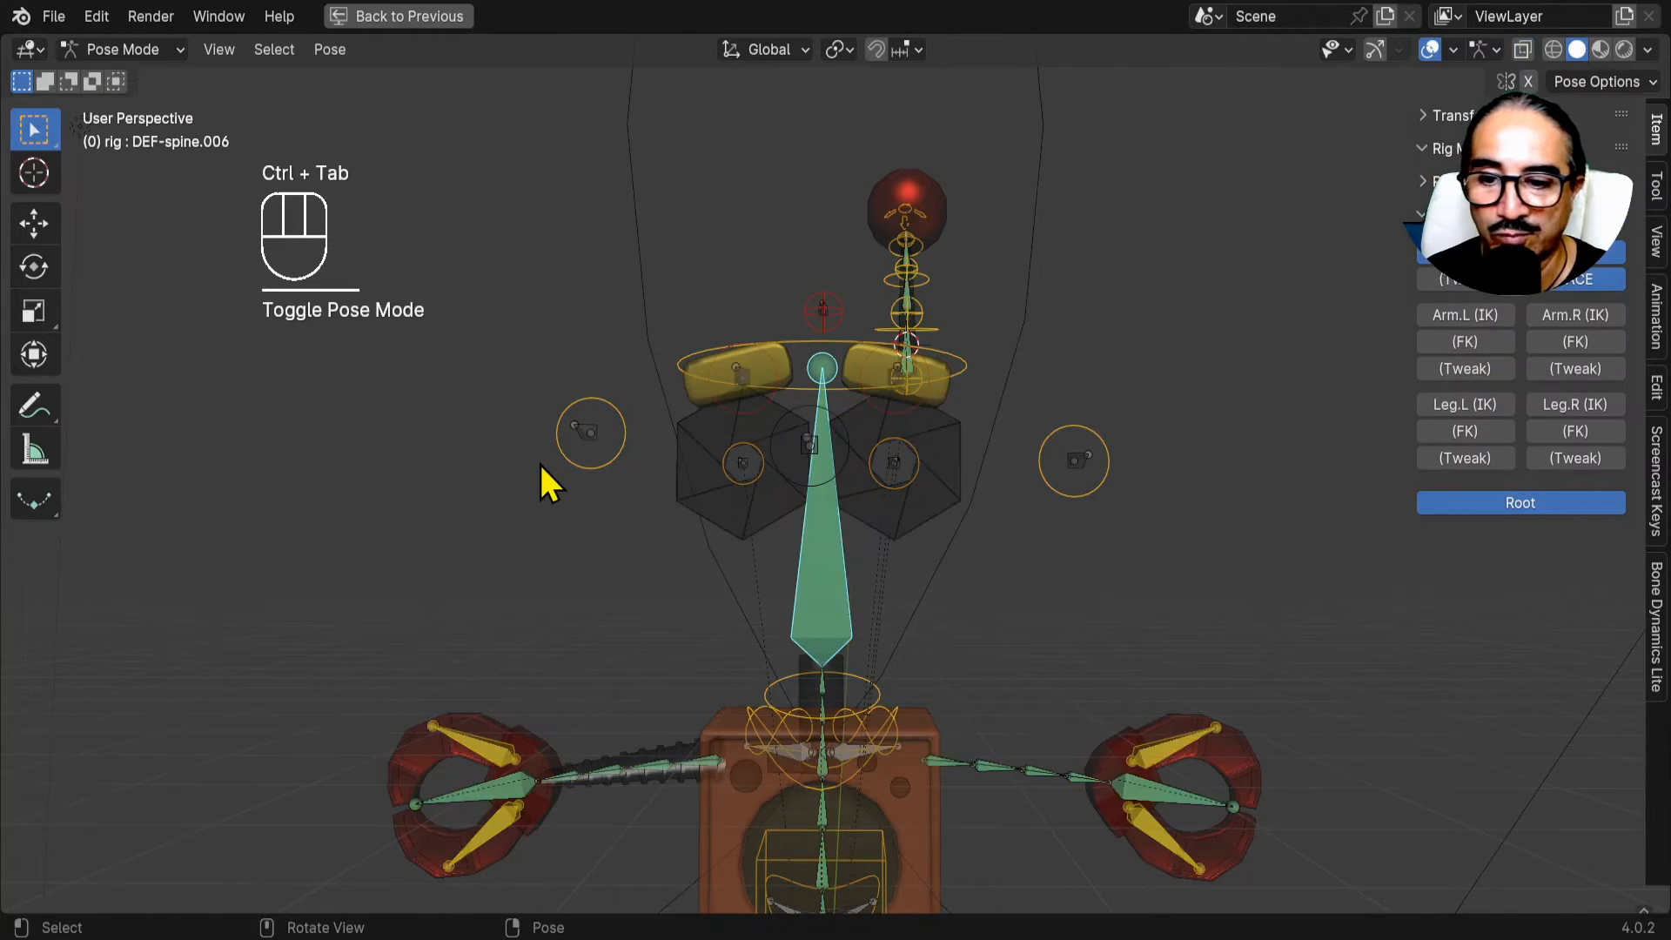
middle_drag(802, 540, 770, 509)
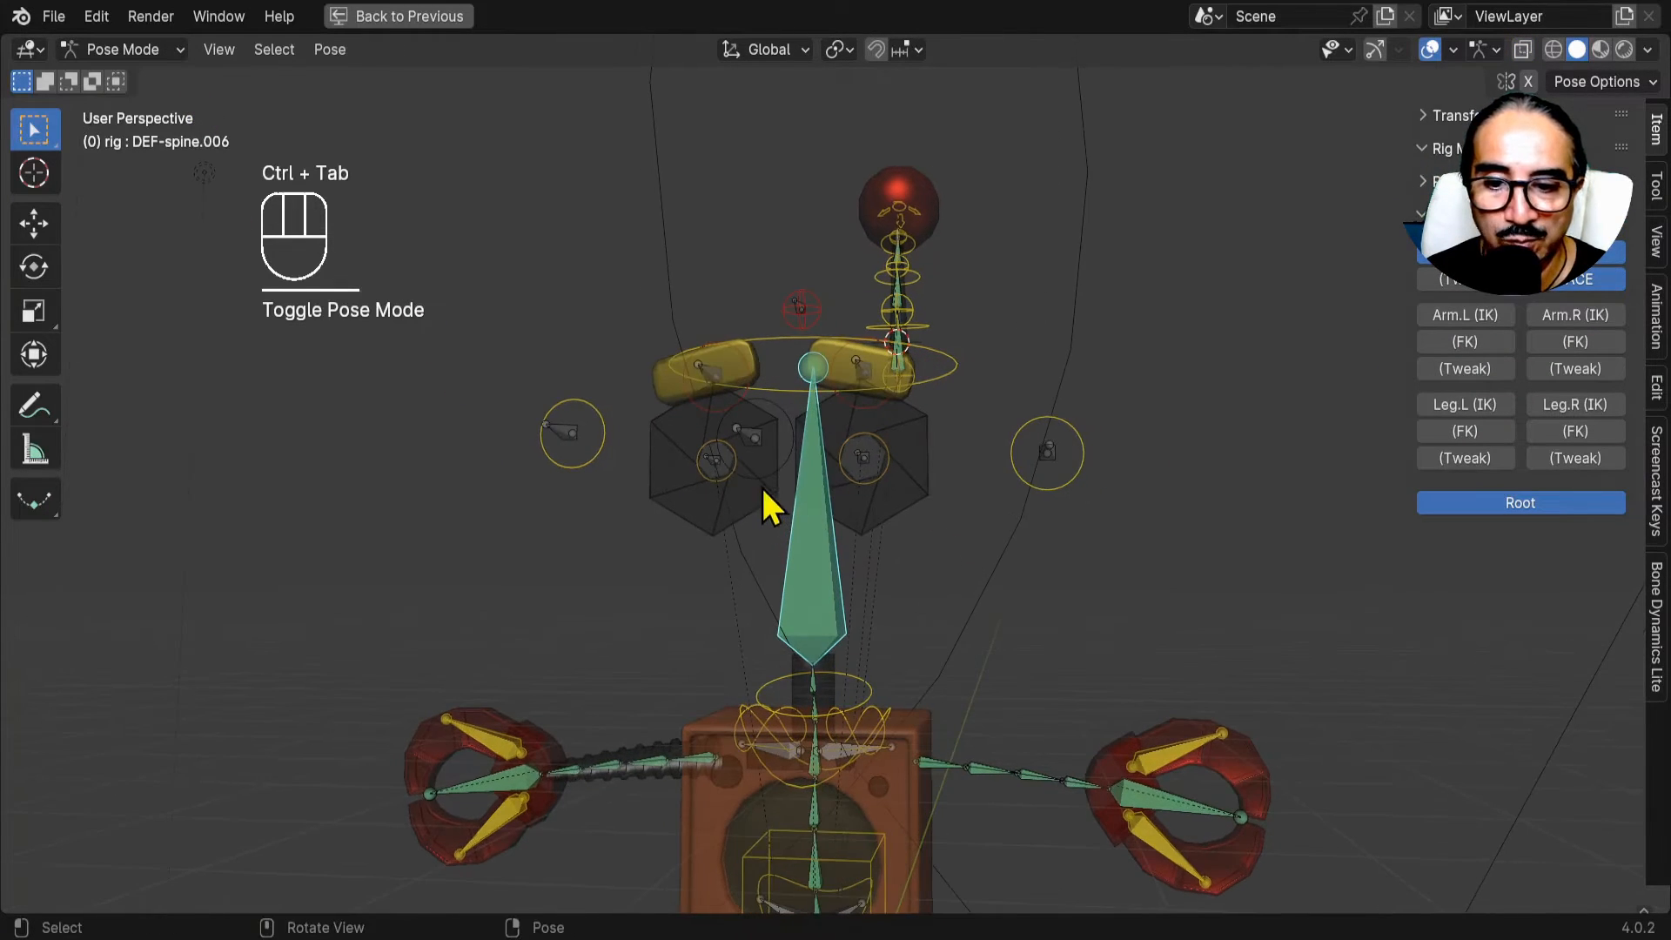
Try moving the Controle-Yeux bone to test how both eyes follow it.
click(764, 484)
scroll(775, 492, up, 3)
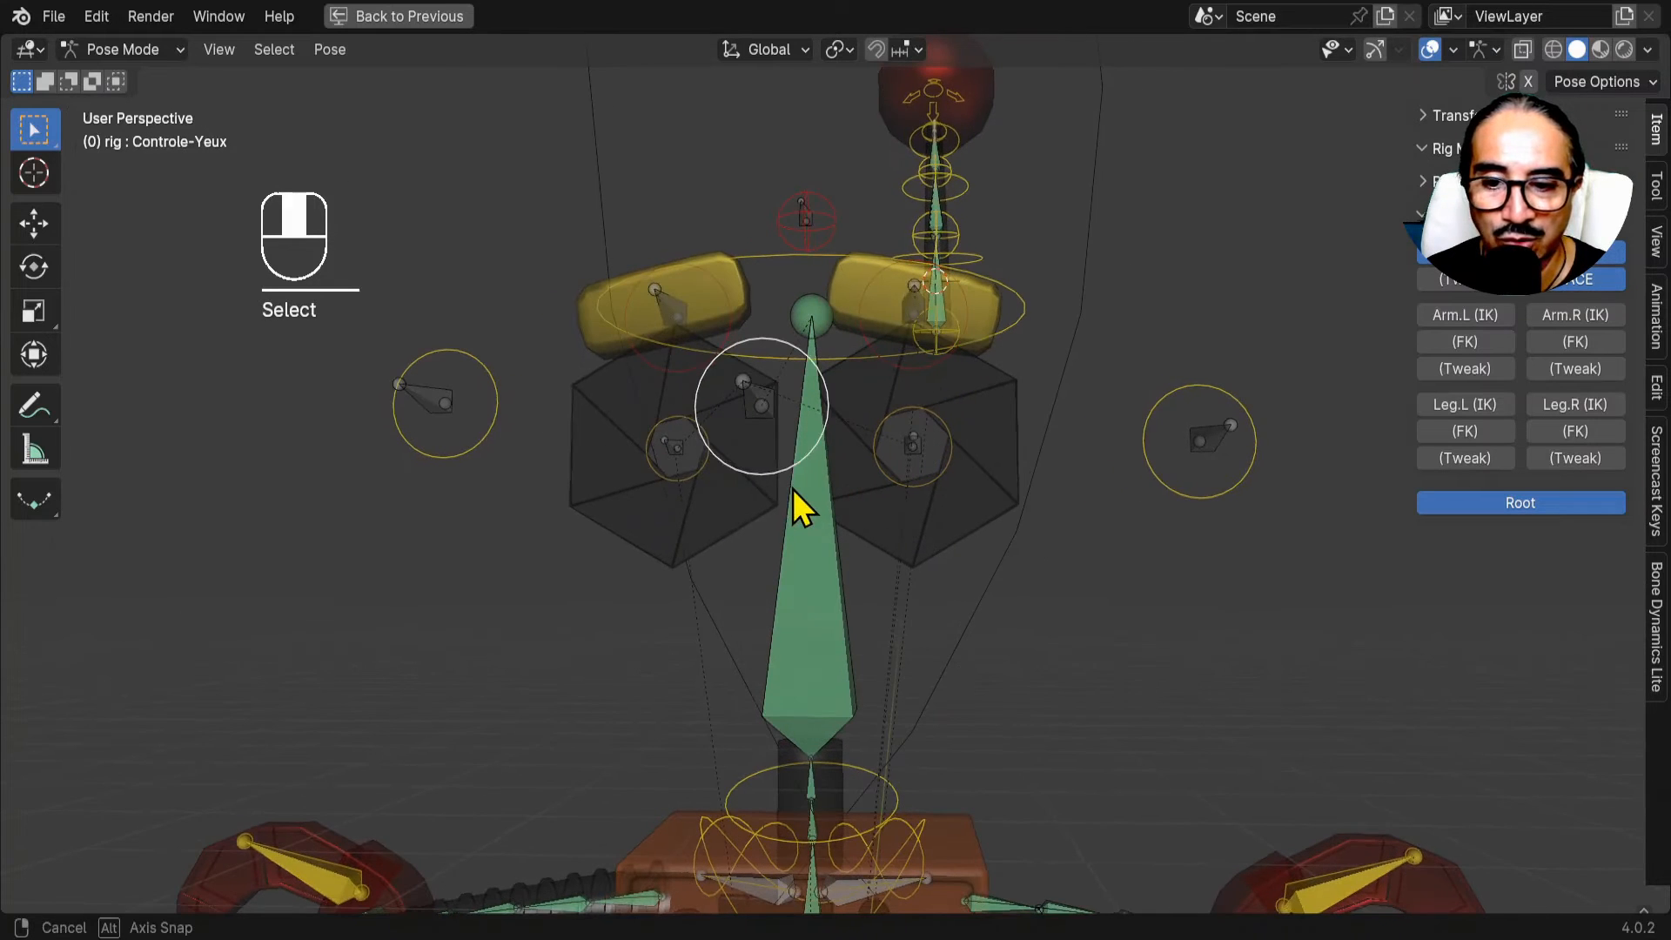
key(g)
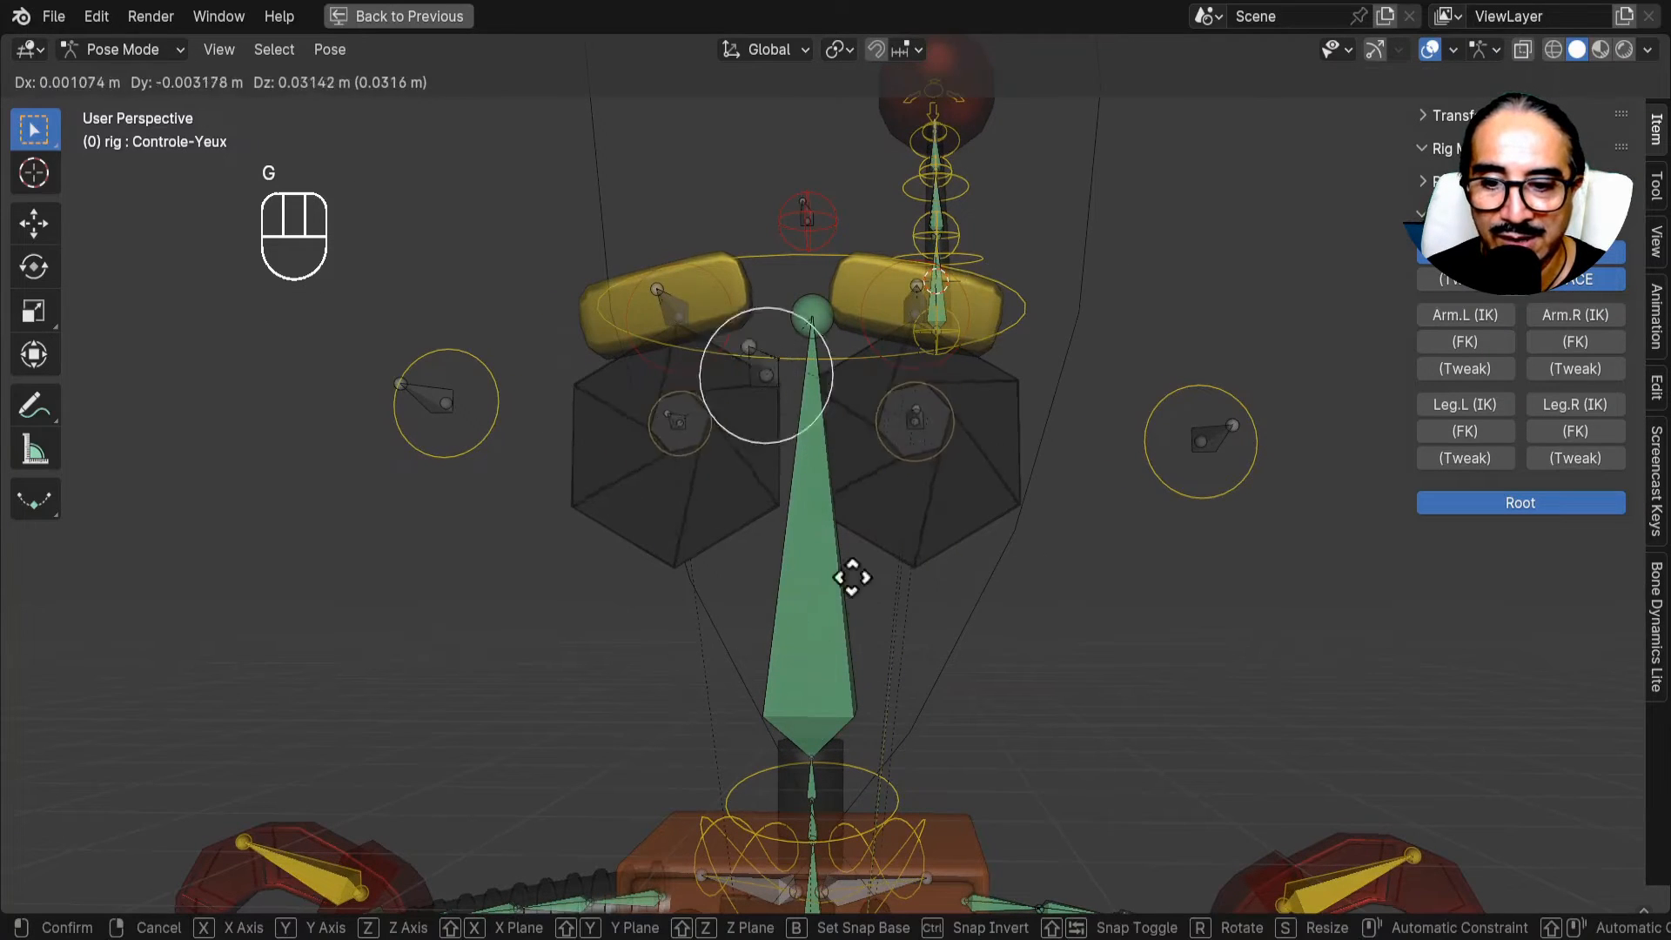
right_click(818, 572)
Show the Arm.L (IK) and Arm.R (IK) rig layers.
middle_drag(953, 550, 1052, 550)
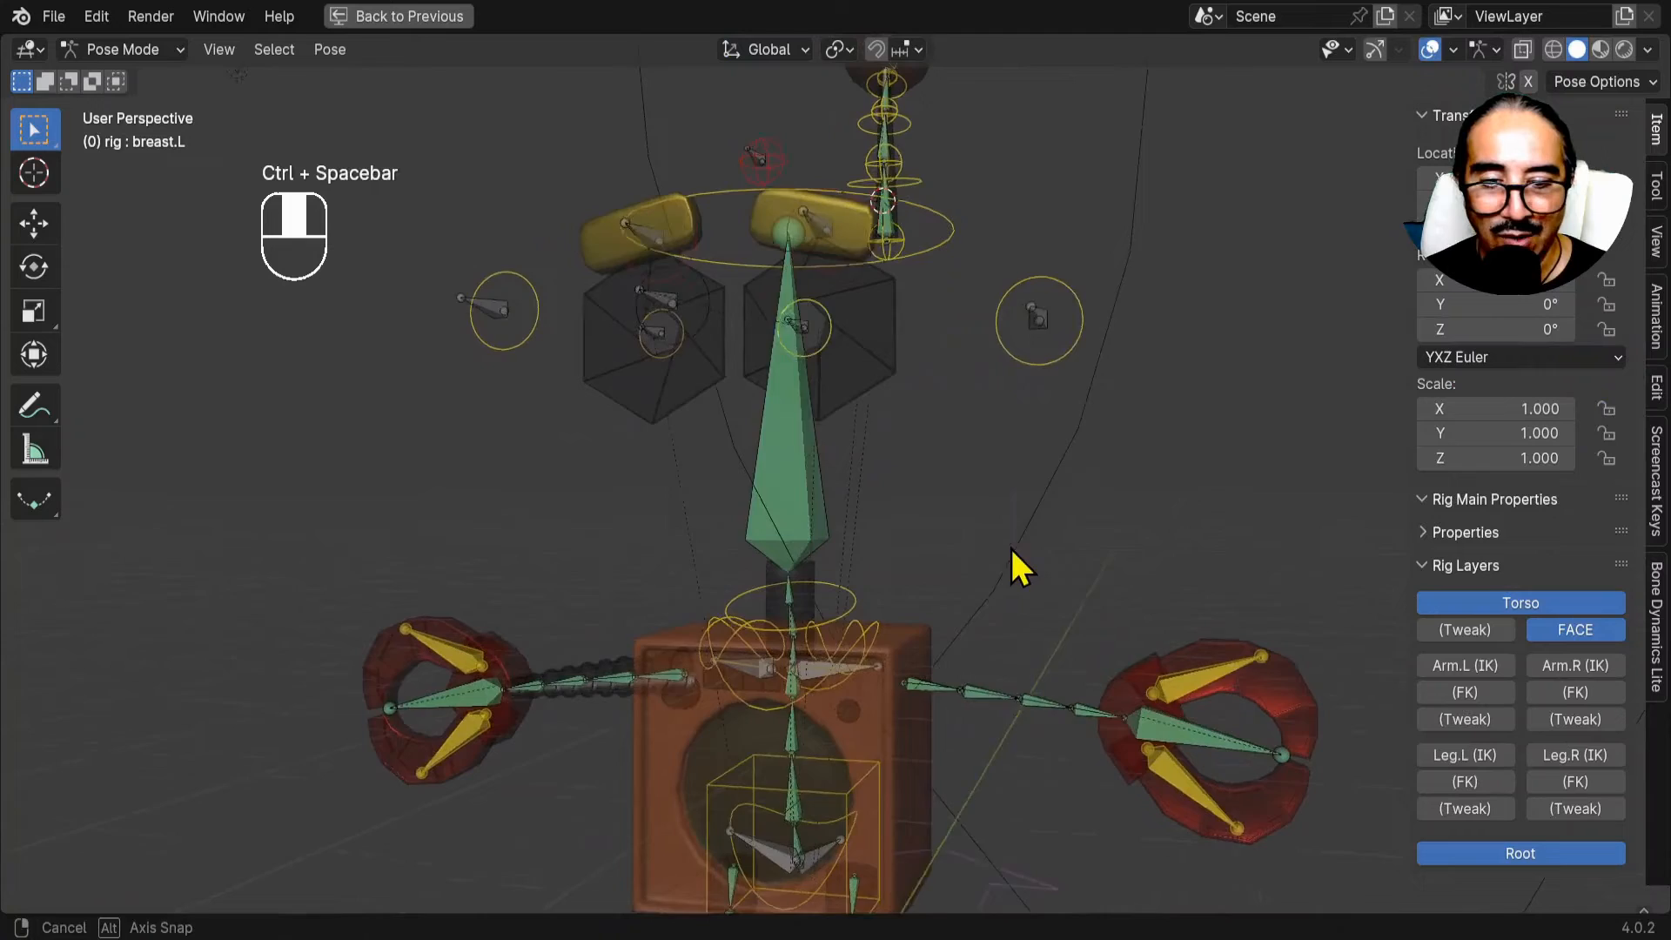
shift+middle_drag(1052, 550, 975, 411)
click(1510, 666)
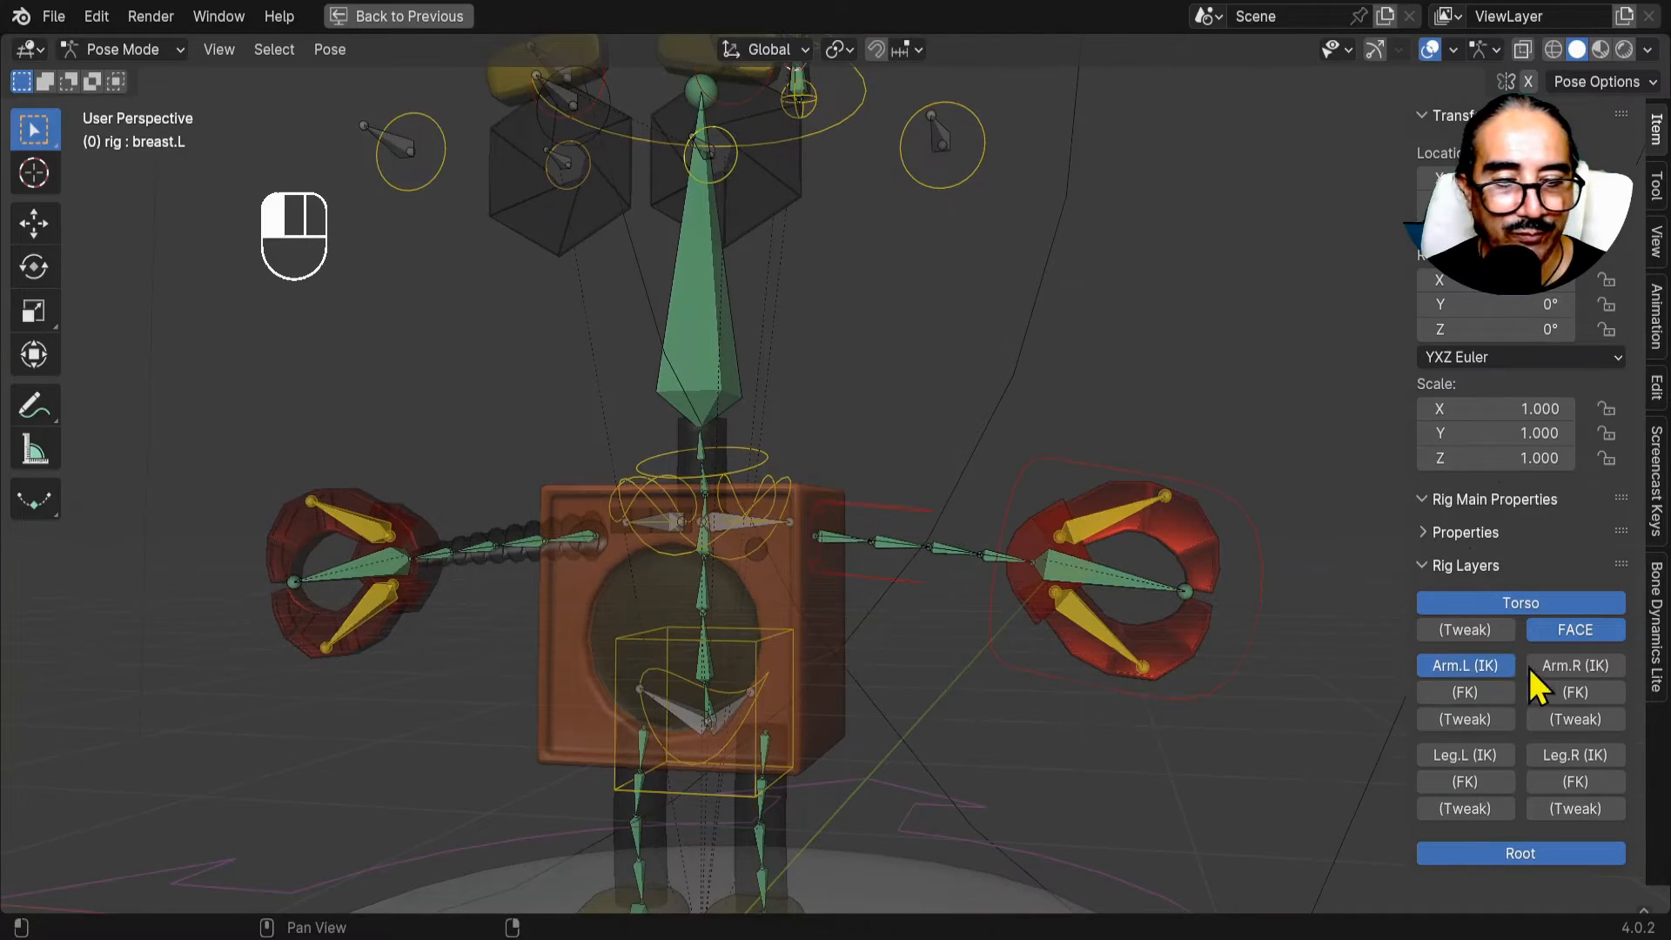
Try rotating and moving the hand_ik.L control to test the left arm and claw.
click(1230, 682)
key(r)
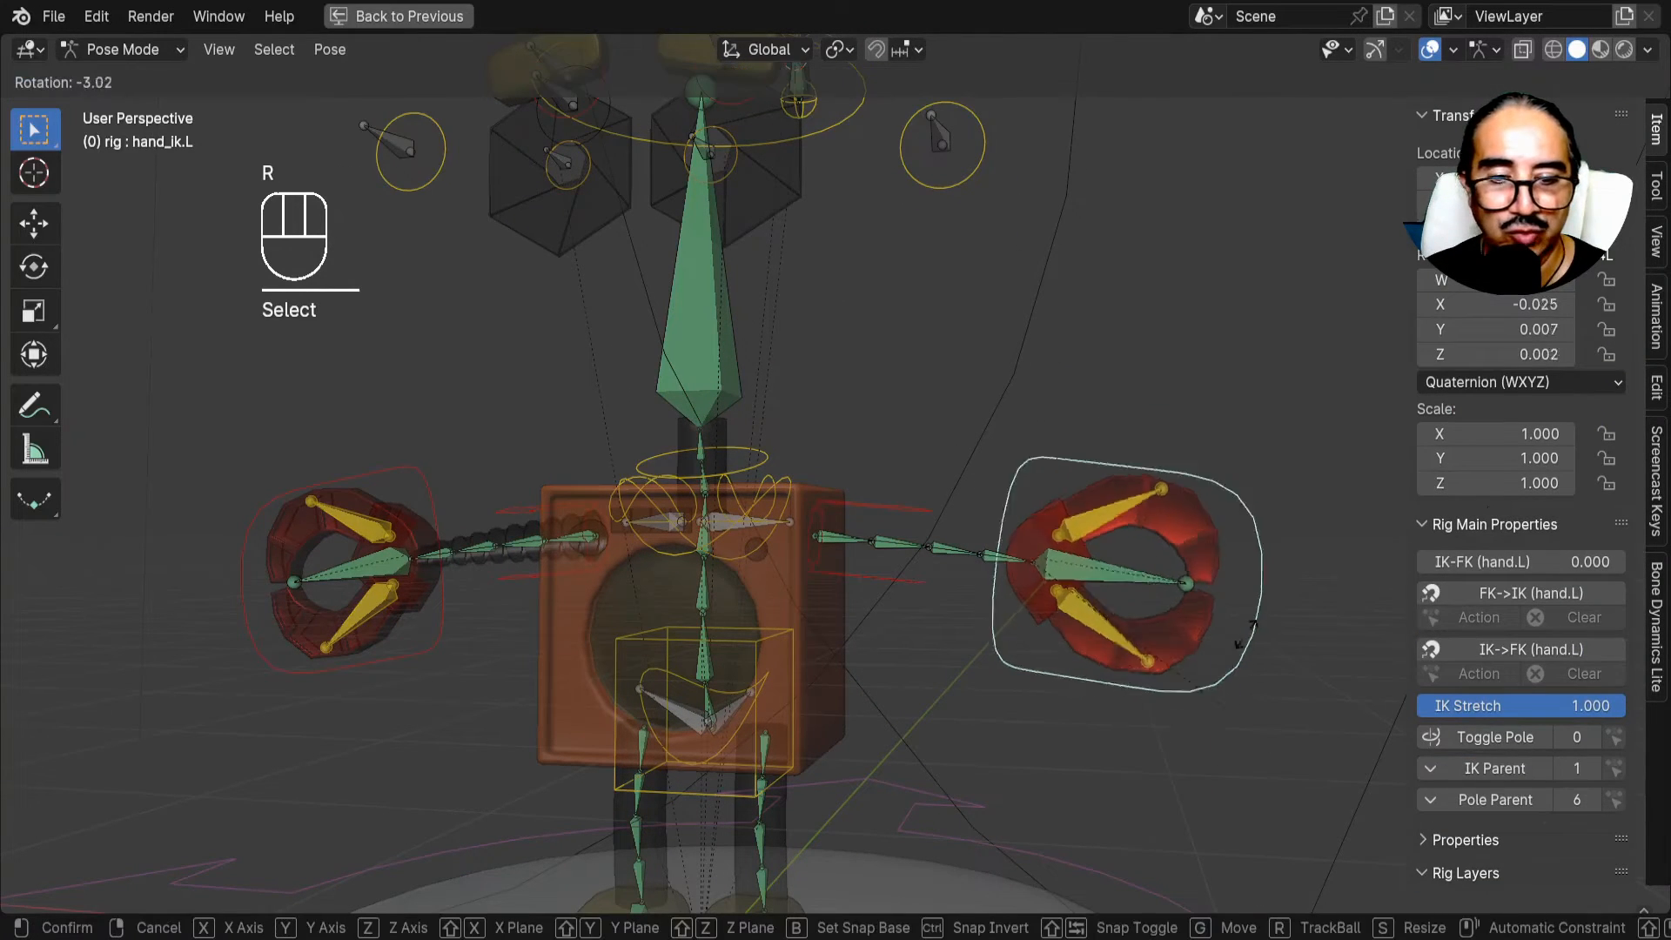
key(g)
right_click(841, 606)
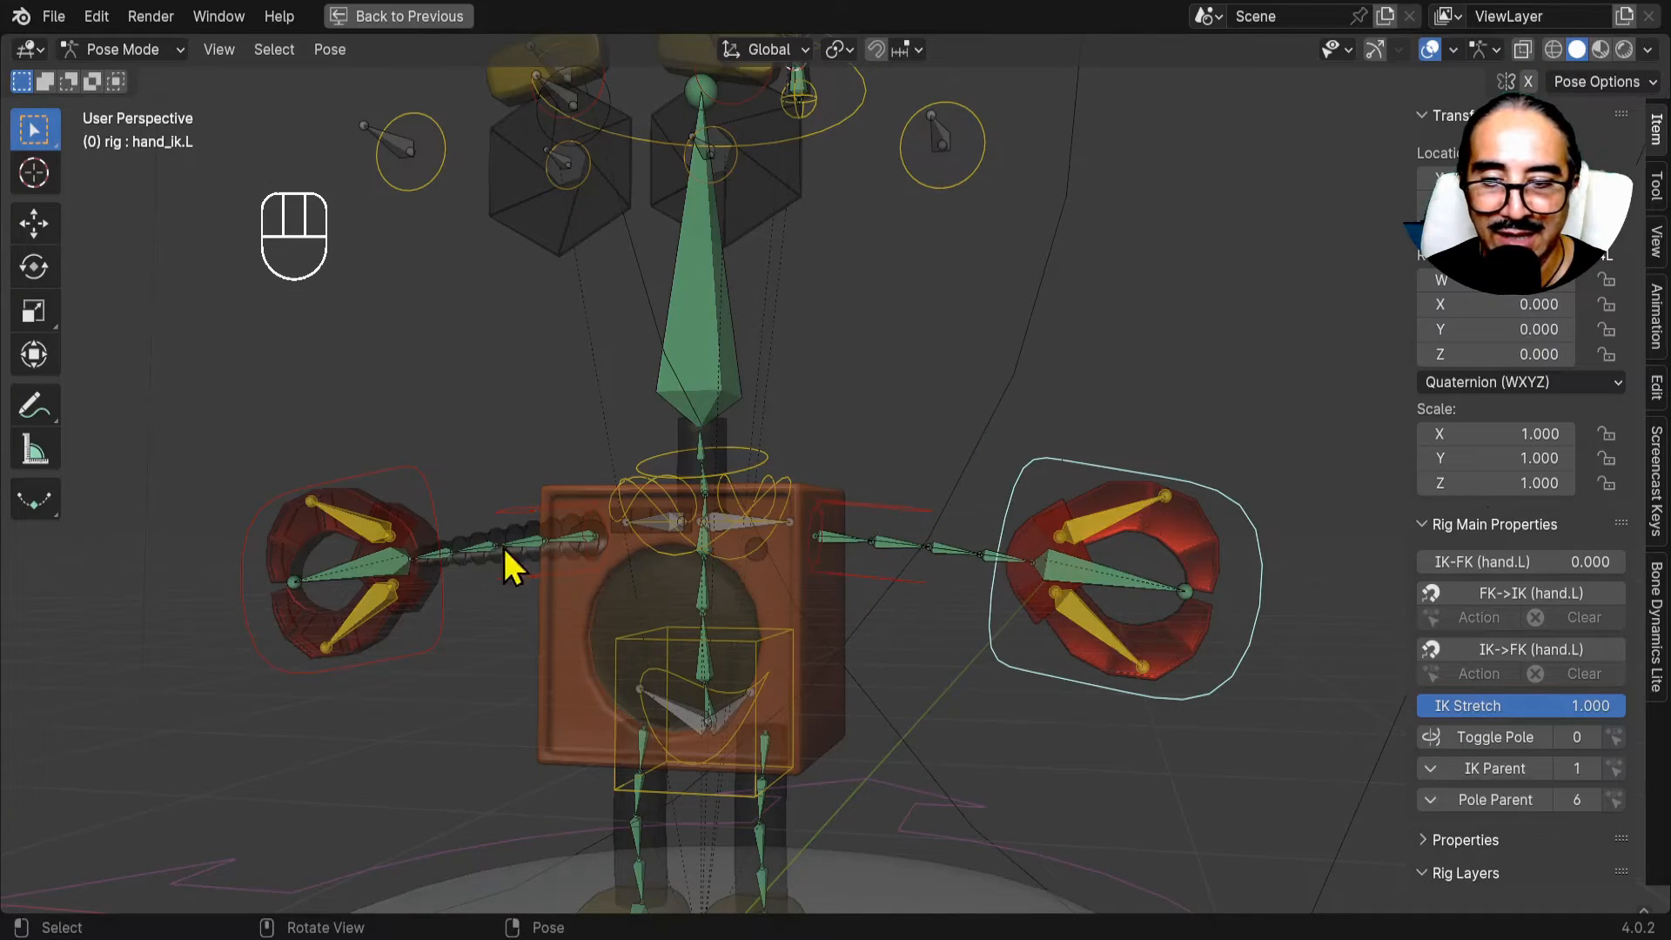
middle_drag(505, 550, 522, 550)
key(r)
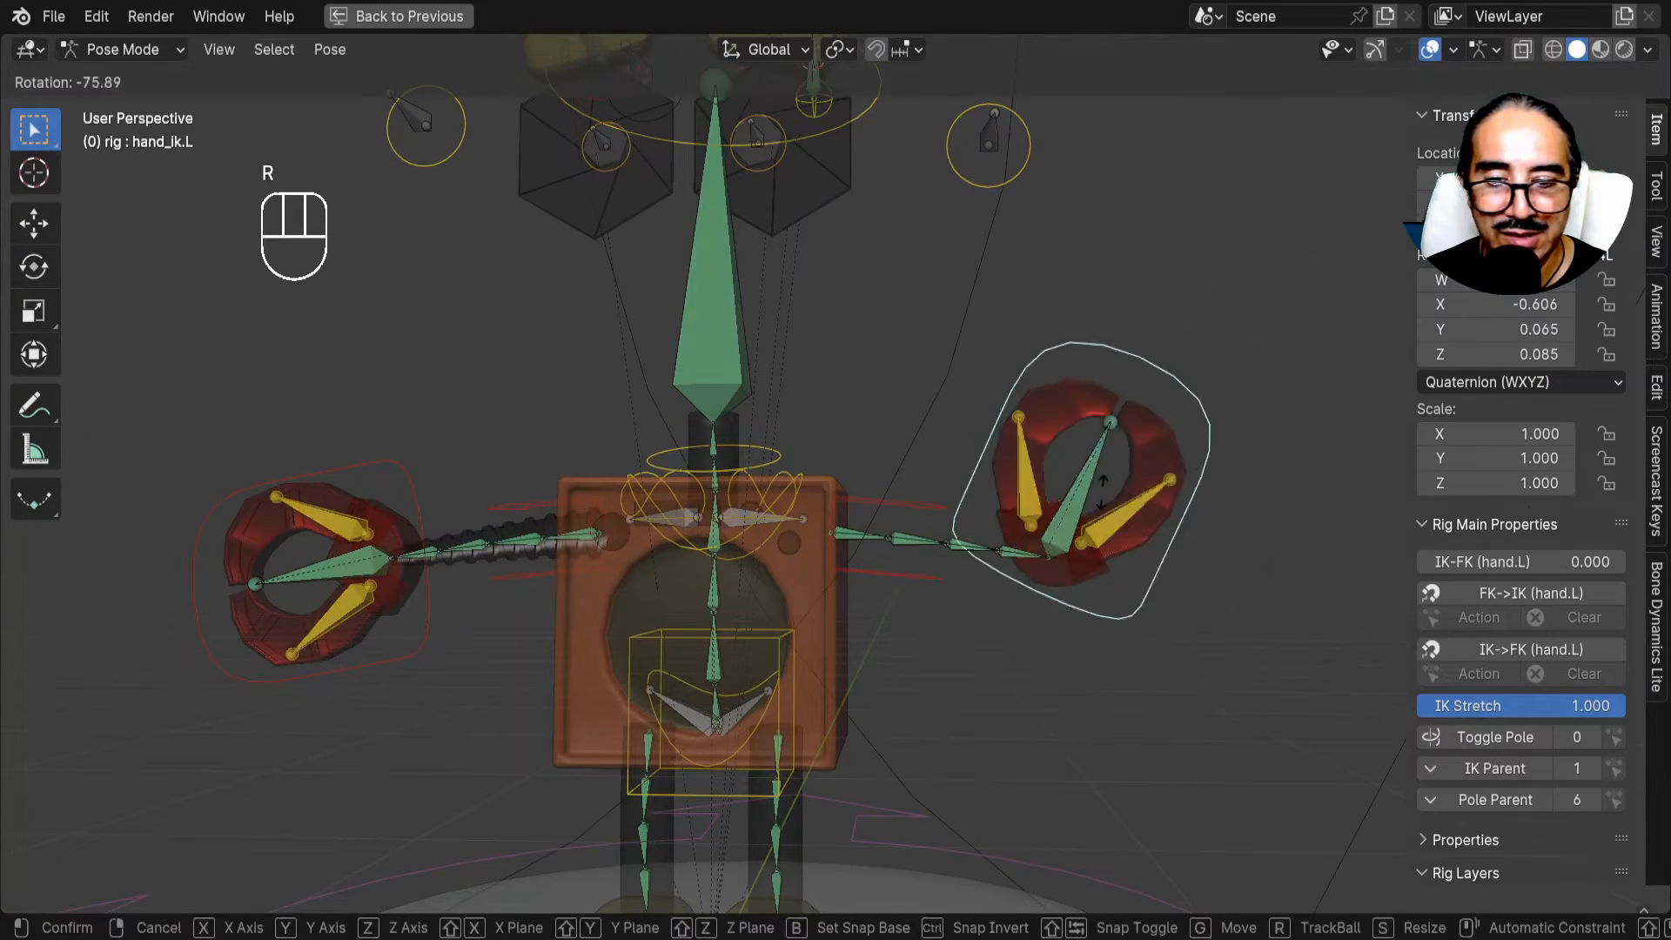
right_click(1045, 601)
Return the rig to Object Mode and reveal all hidden objects.
click(918, 537)
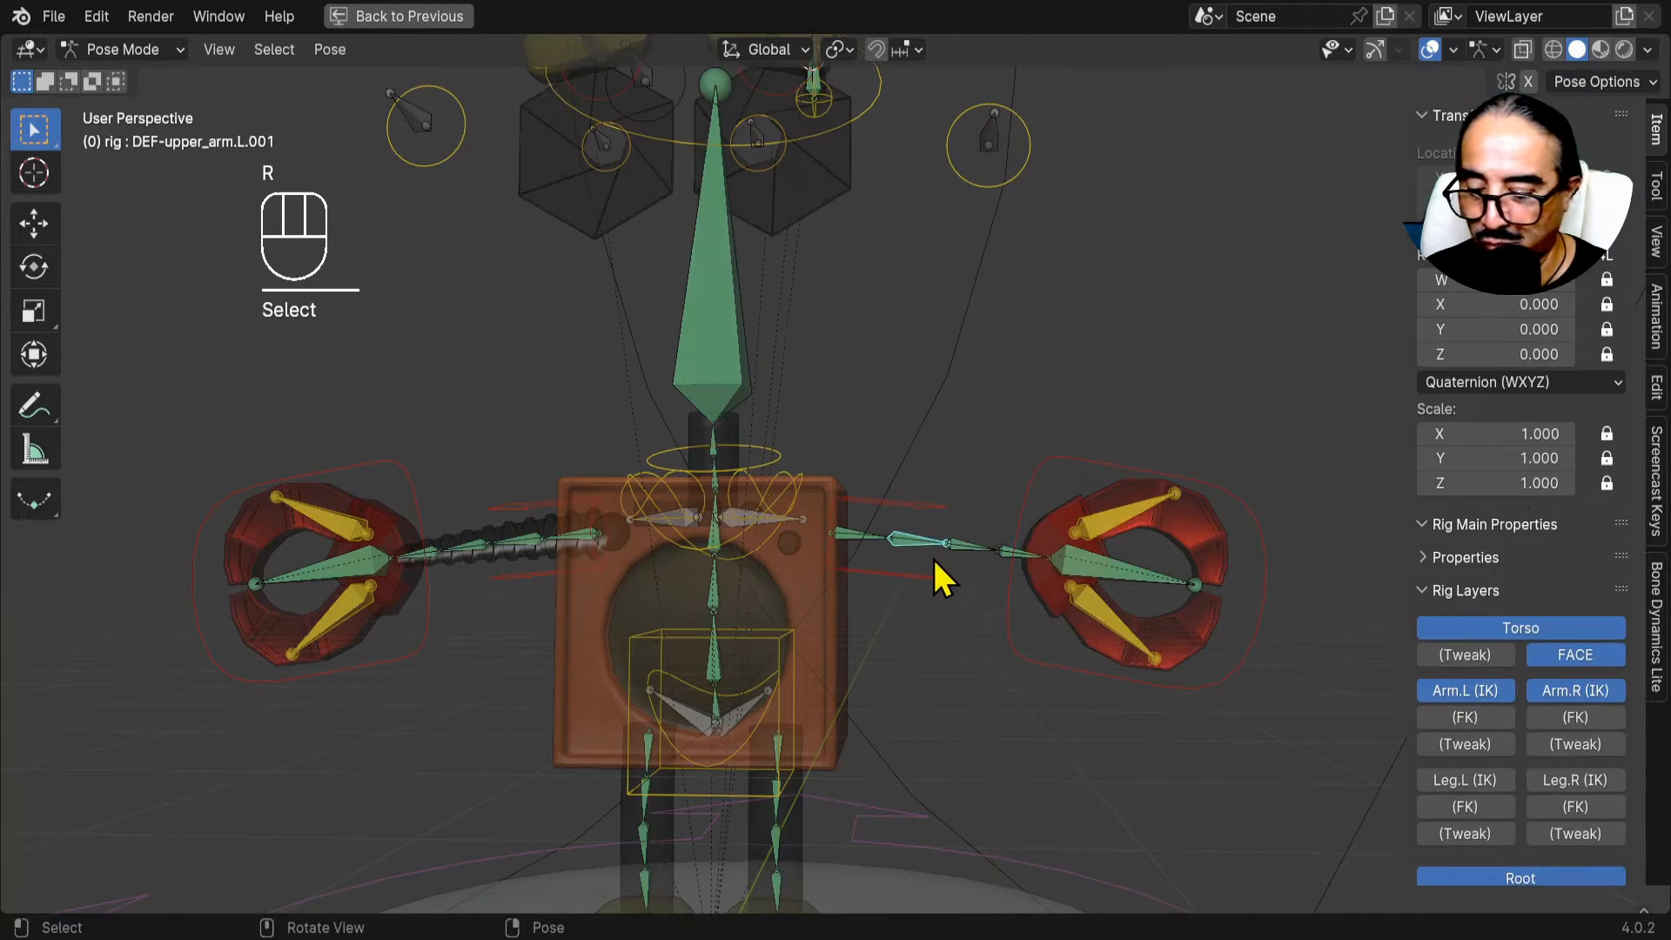
key(ctrl+Tab)
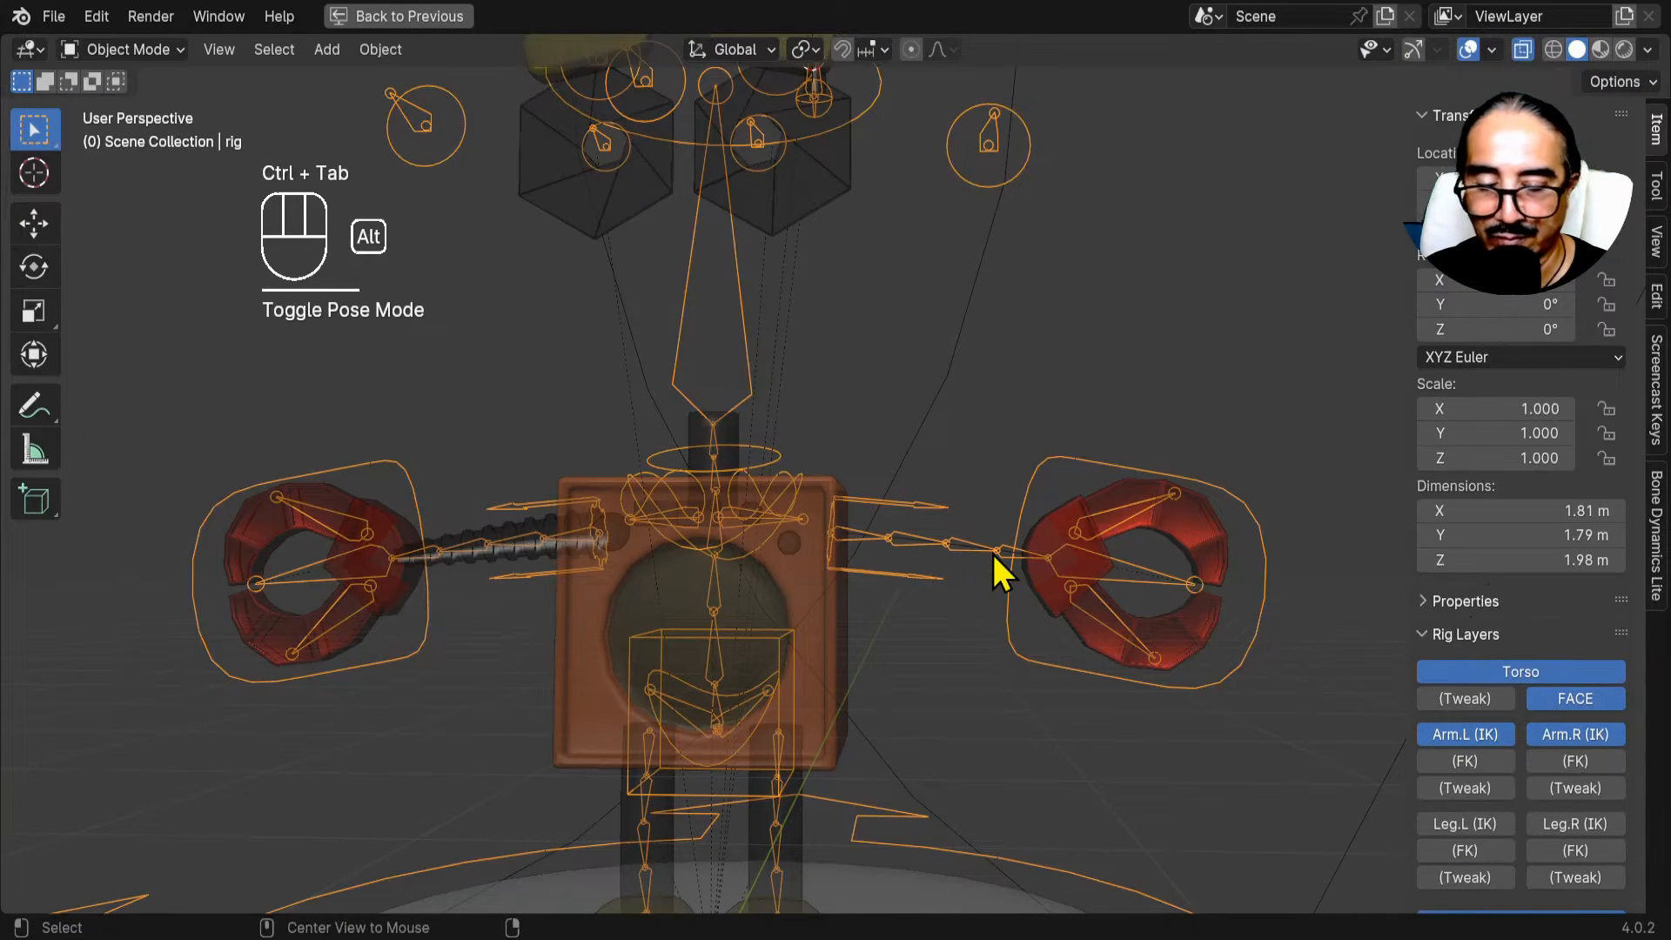
key(alt+h)
key(ctrl+space)
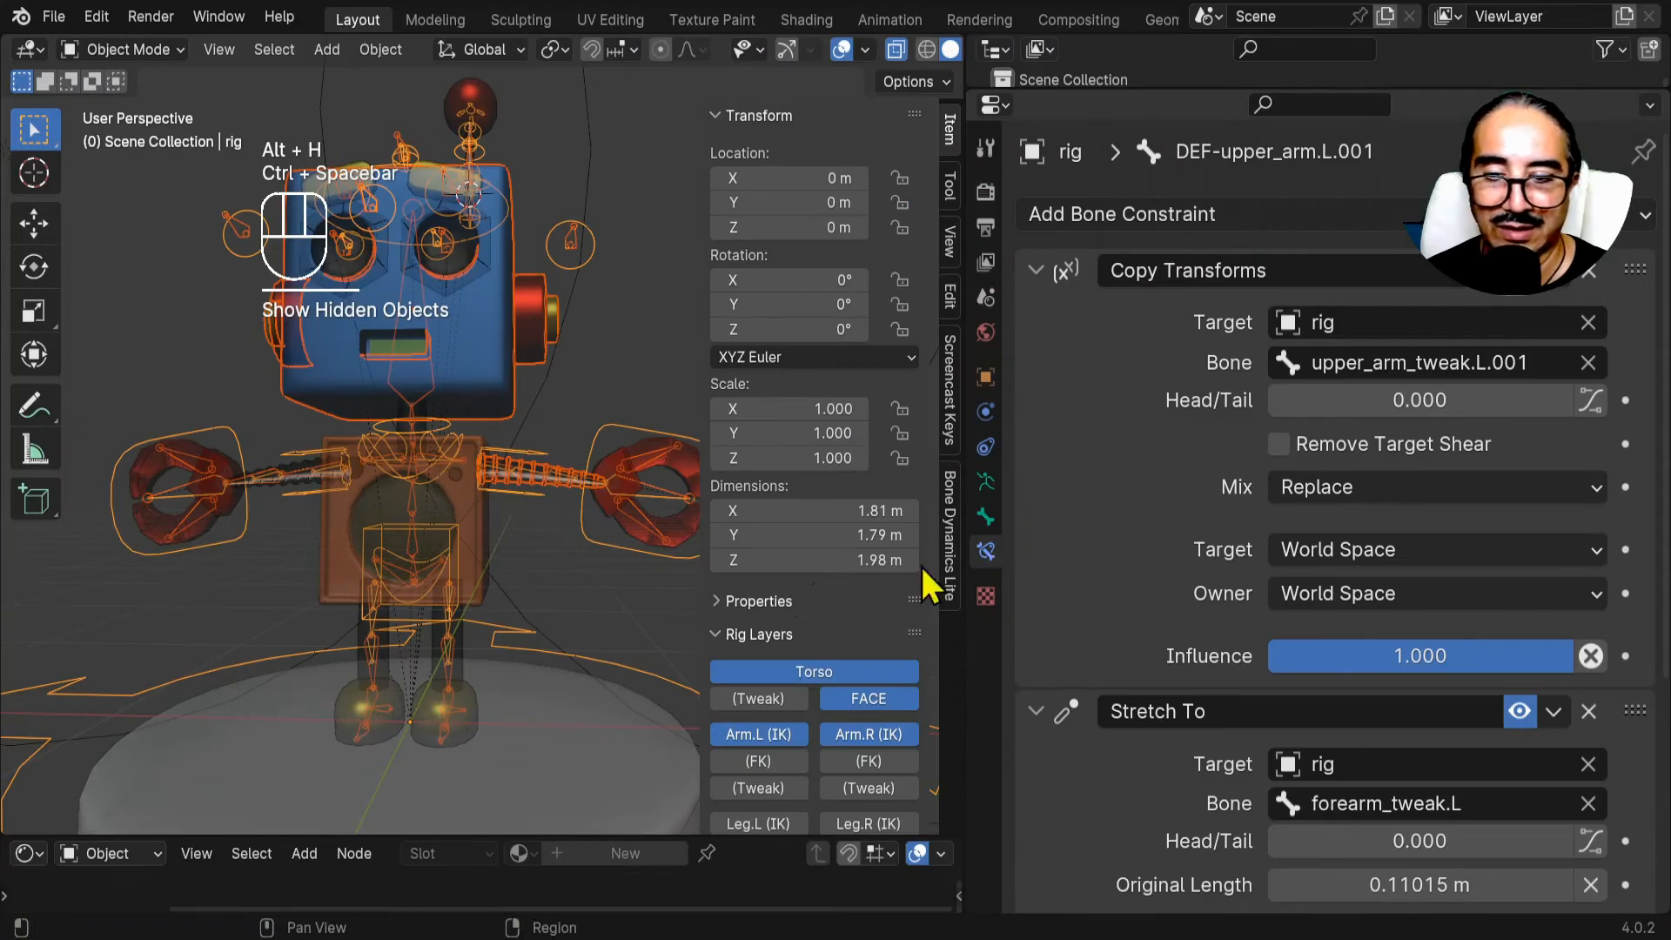
key(ctrl+space)
scroll(993, 619, down, 3)
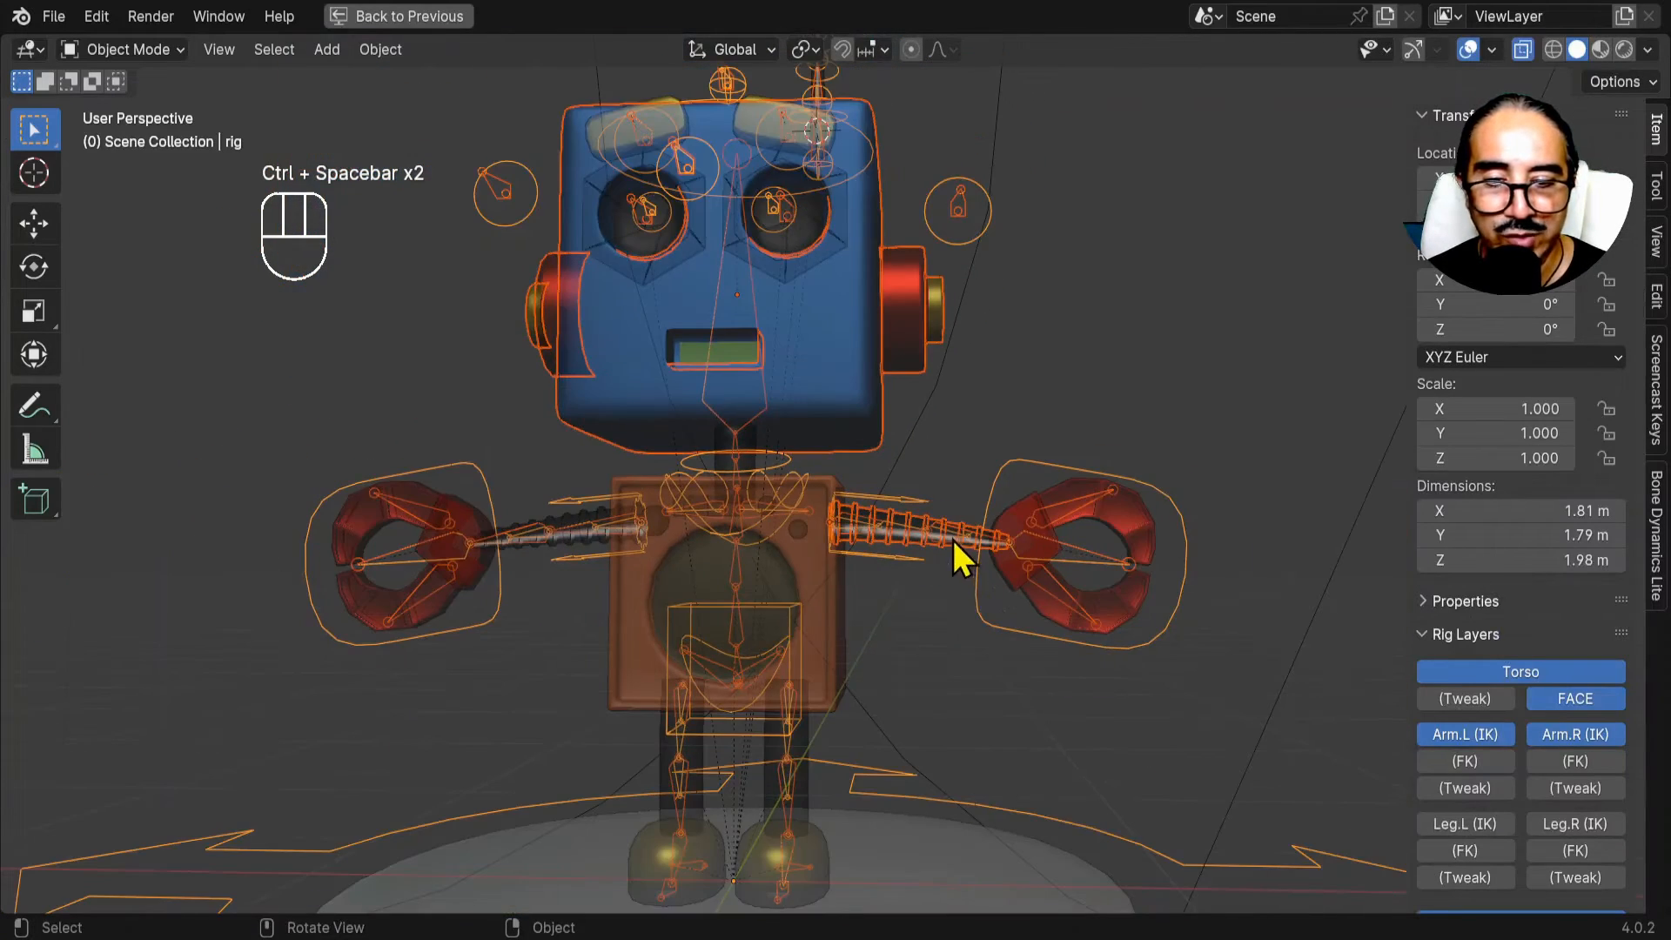
scroll(1172, 493, up, 5)
scroll(1033, 498, down, 1)
Select the robot's body, corps, and hide it.
click(964, 581)
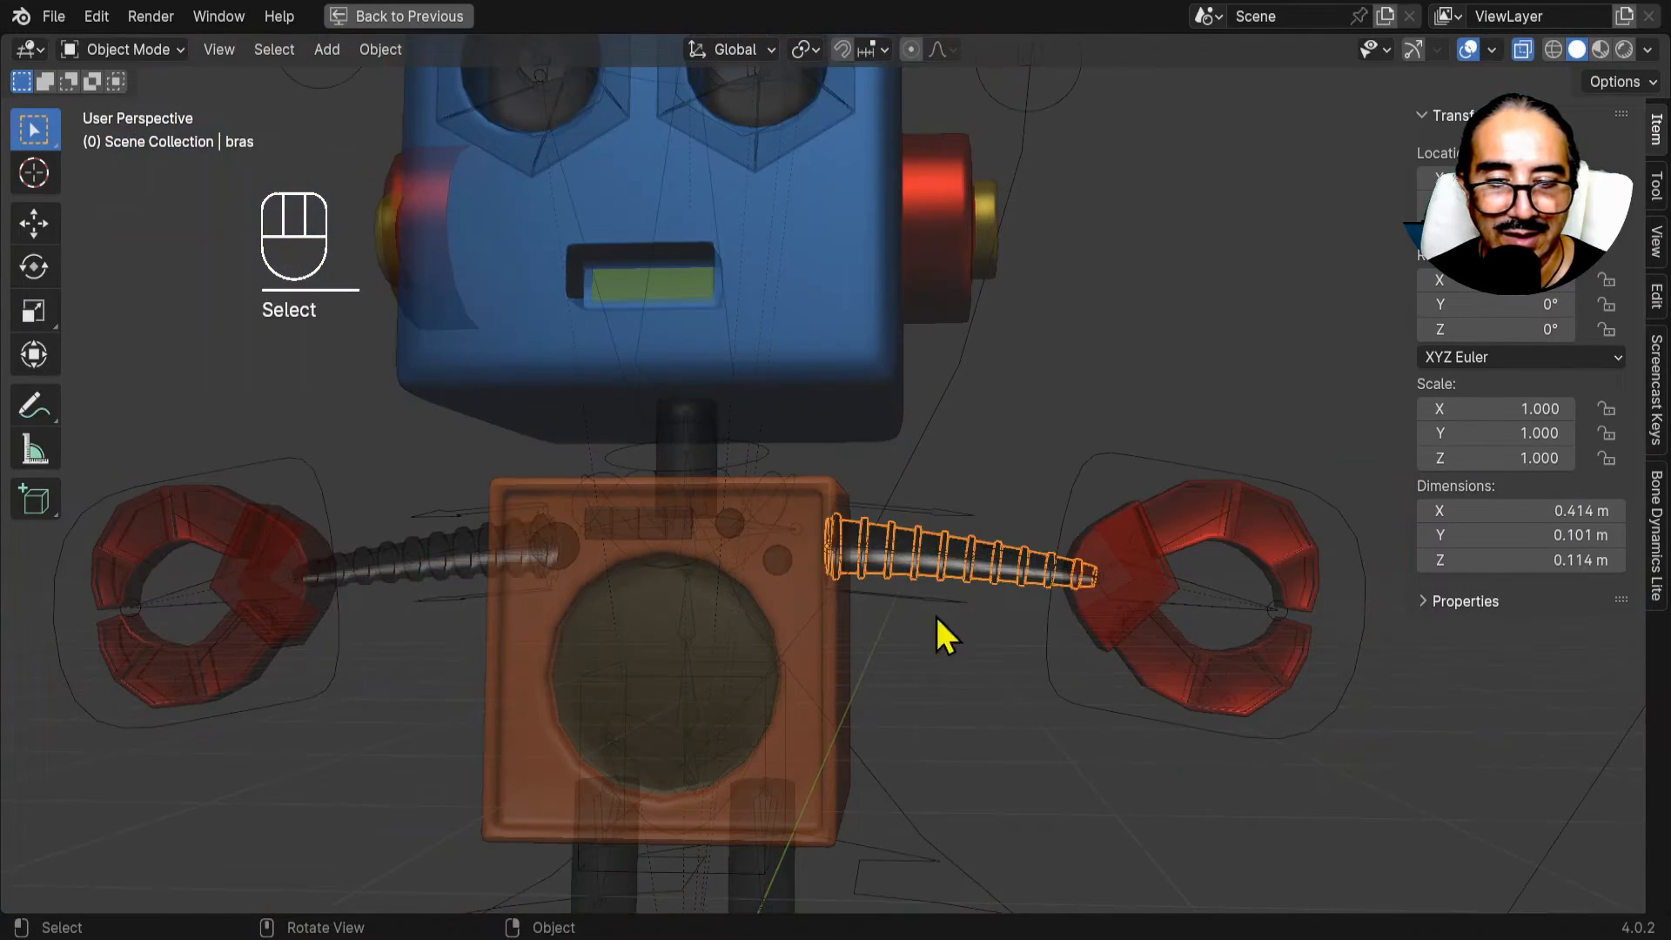
click(787, 681)
key(h)
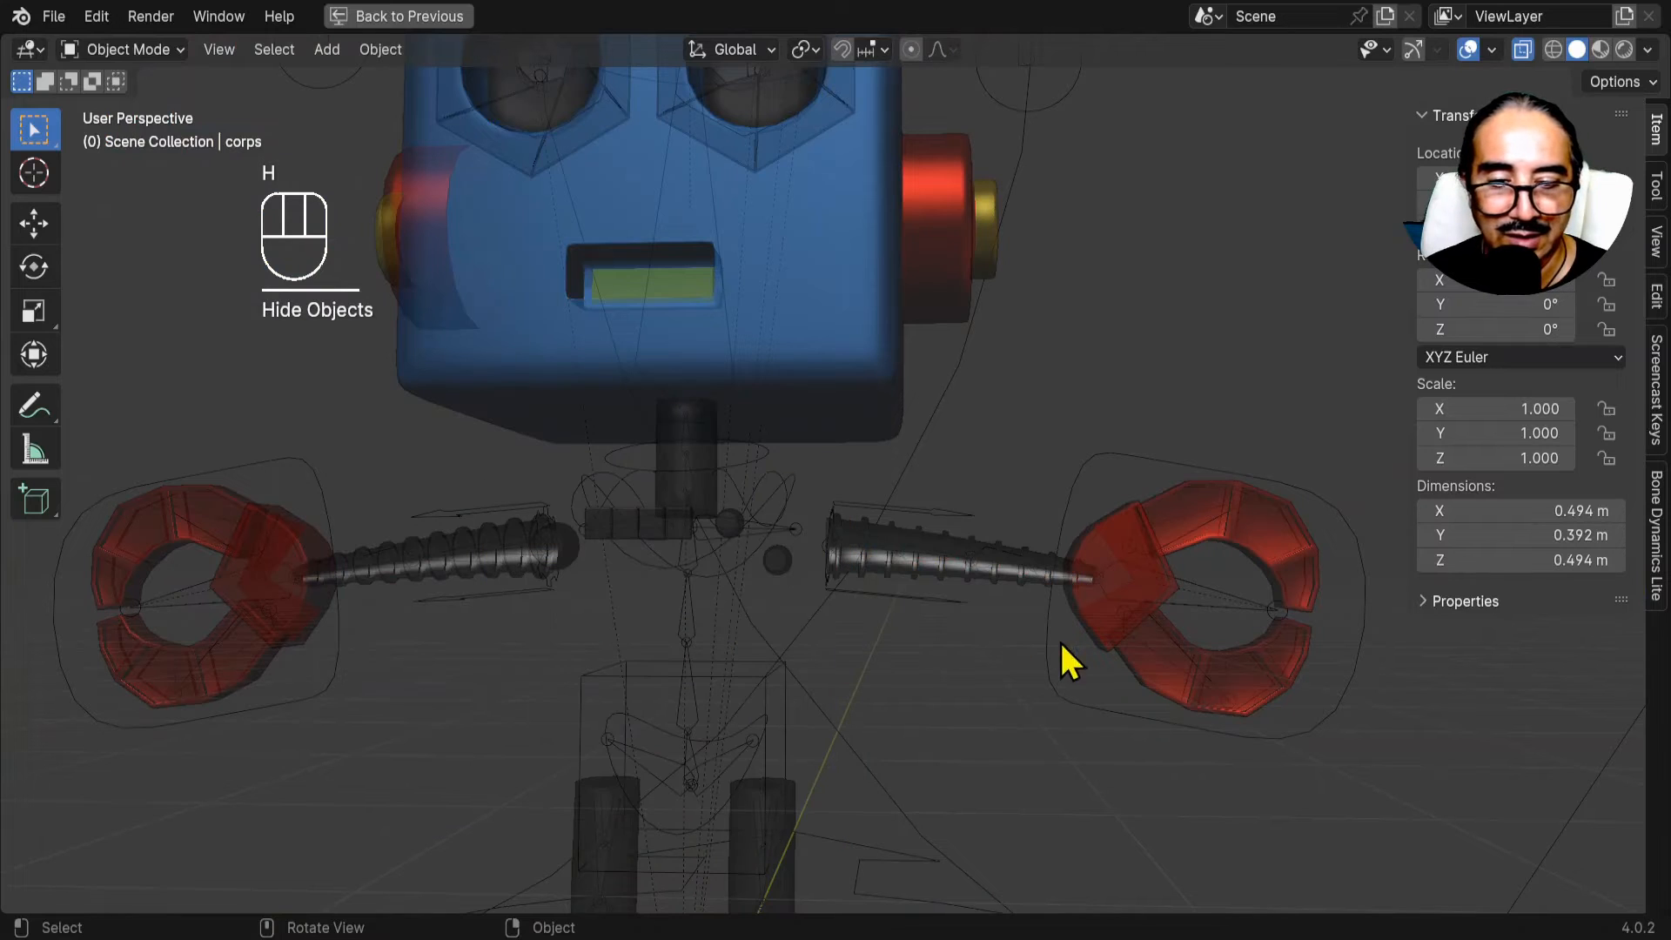
Select the left arm and its wrist piece together with the armatures and isolate them in Local View.
drag(809, 453, 1103, 646)
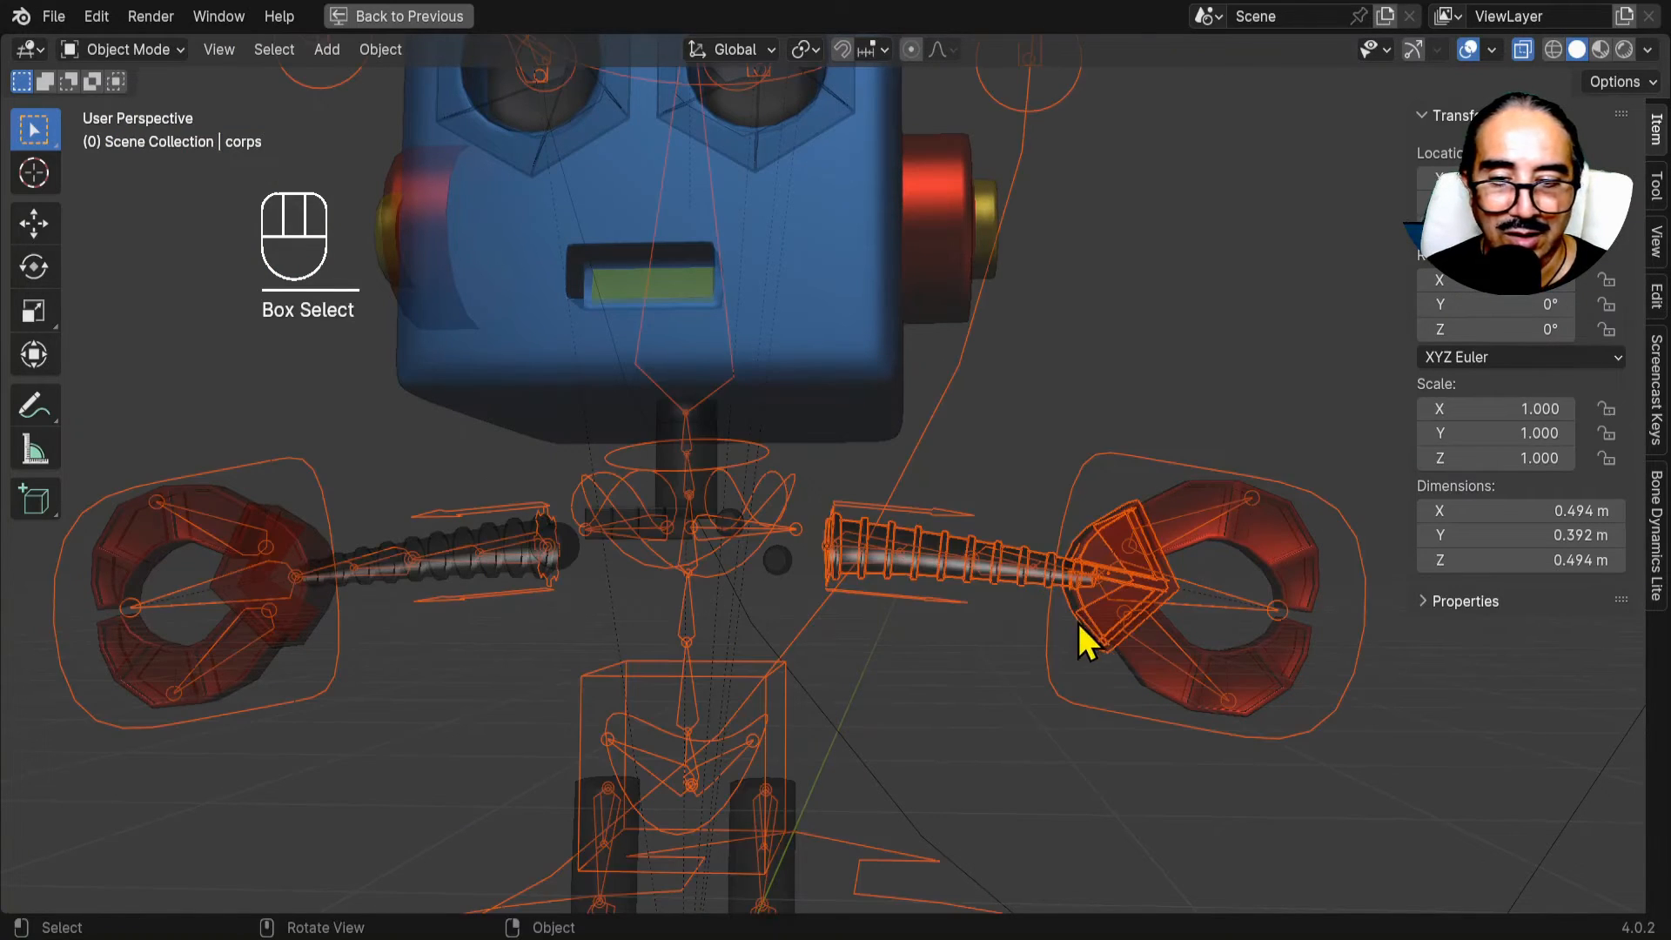
scroll(1086, 643, down, 3)
scroll(914, 601, up, 4)
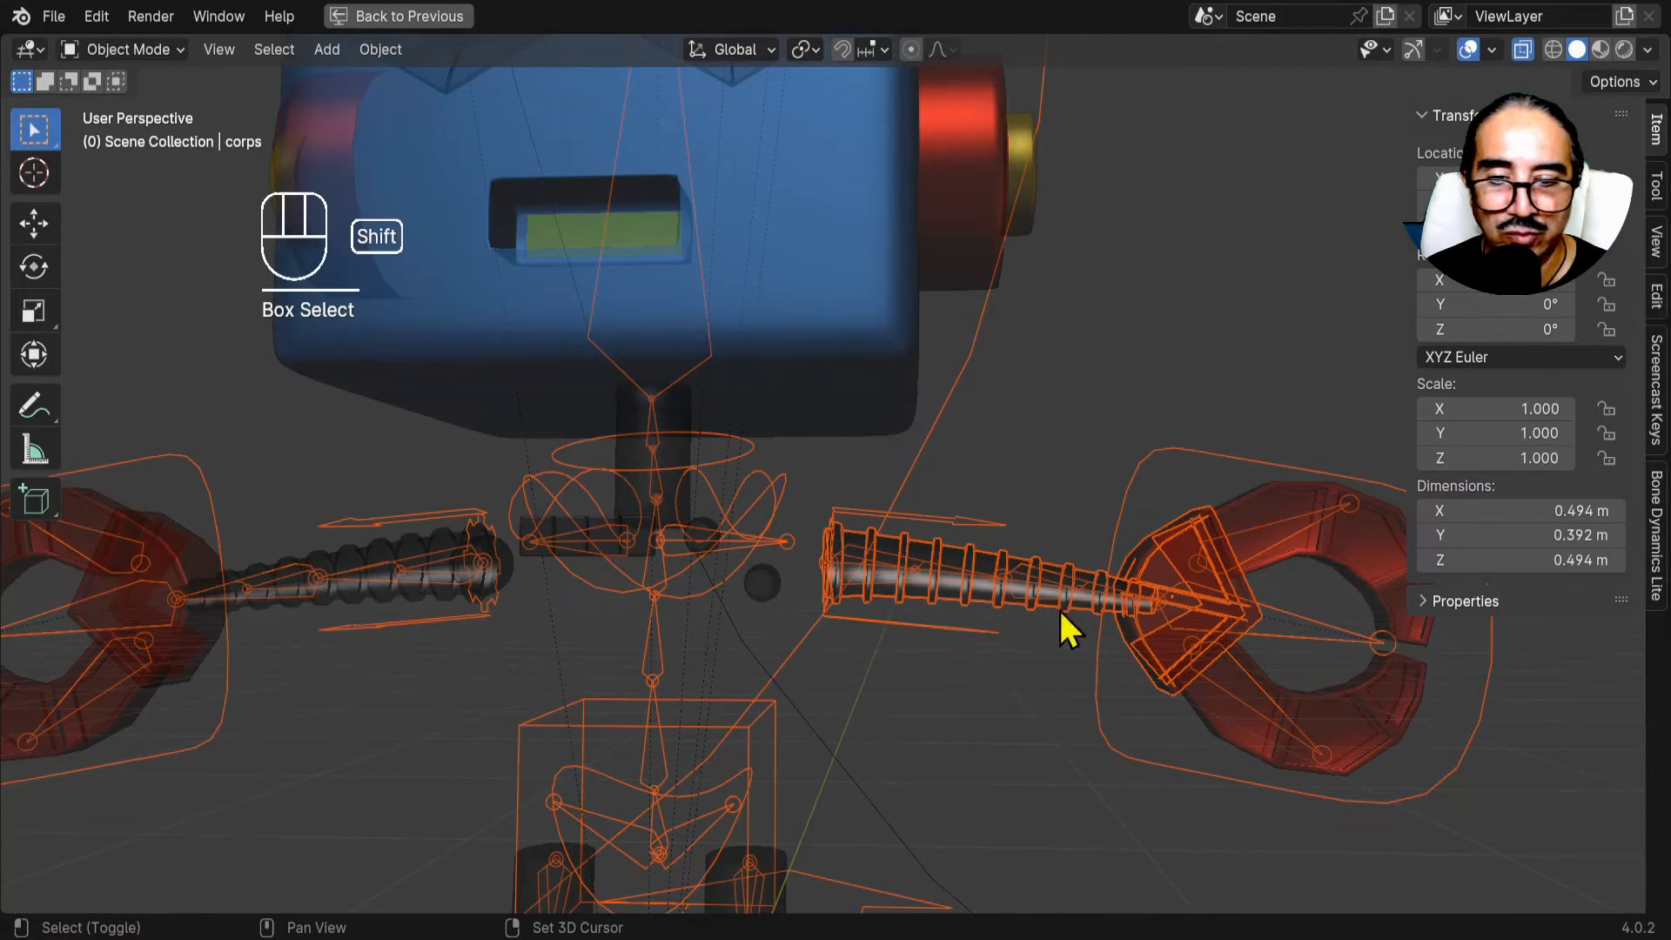
key(KP_Divide)
scroll(1044, 608, up, 12)
Select only the left arm mesh, bras, and hide it to expose the arm bones.
click(957, 601)
shift+middle_drag(622, 563, 1480, 548)
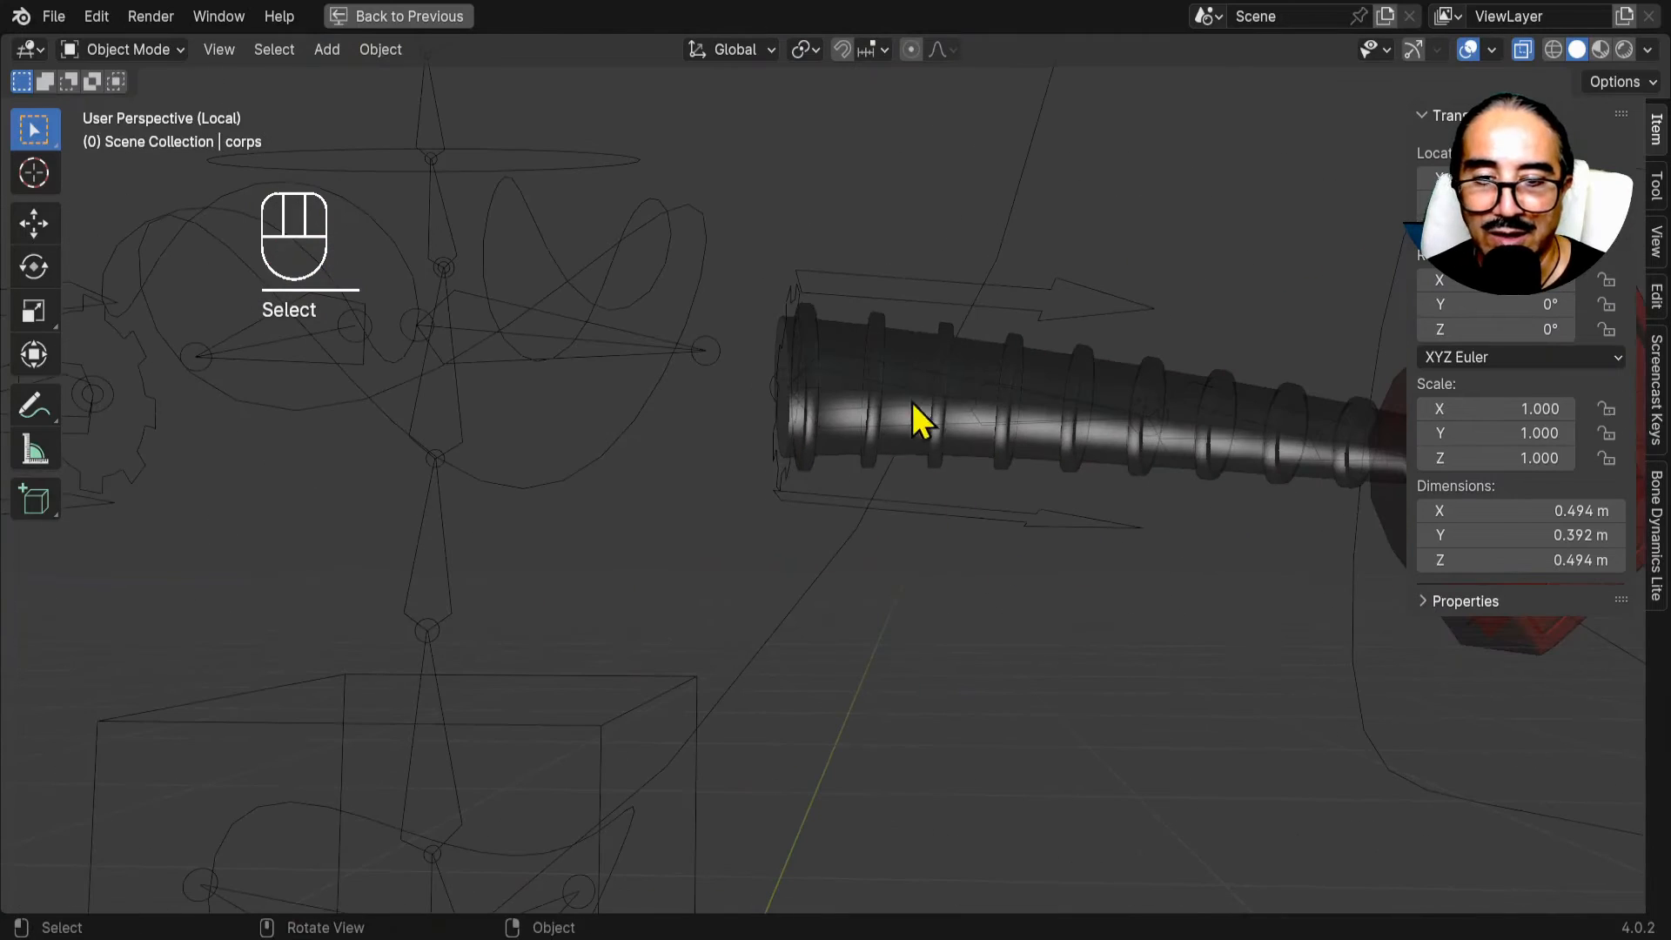
click(938, 425)
scroll(1019, 416, down, 3)
shift+middle_drag(958, 441, 978, 452)
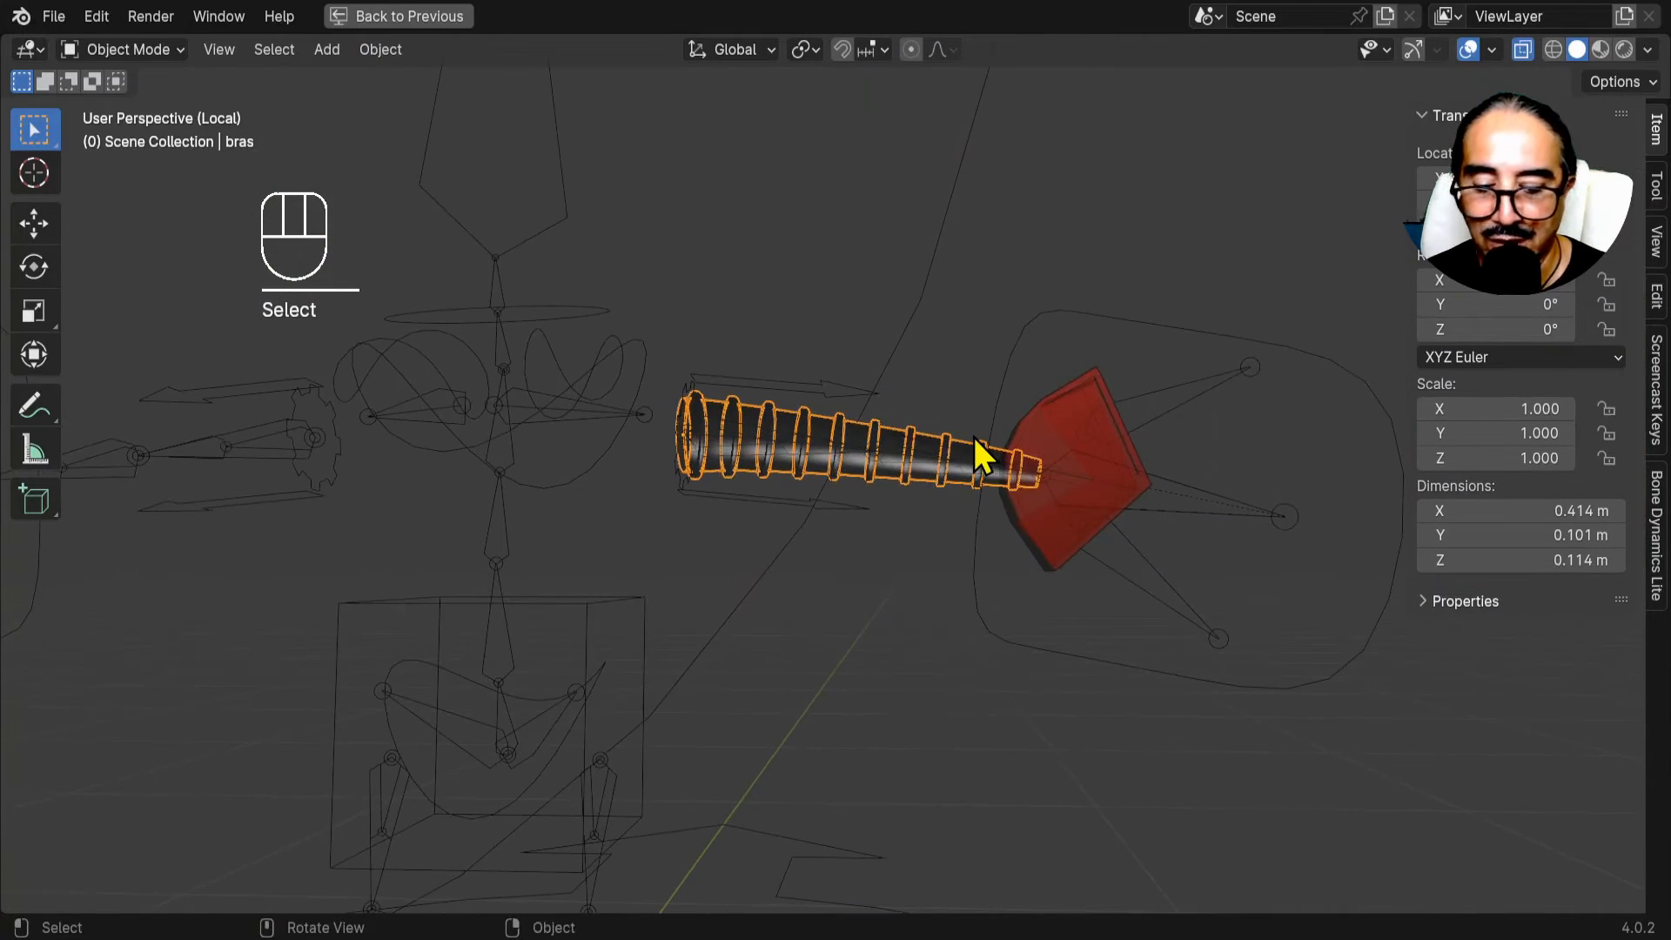
key(h)
Select the metarig, restore the full window layout, and open the metarig's armature data properties.
scroll(905, 557, up, 6)
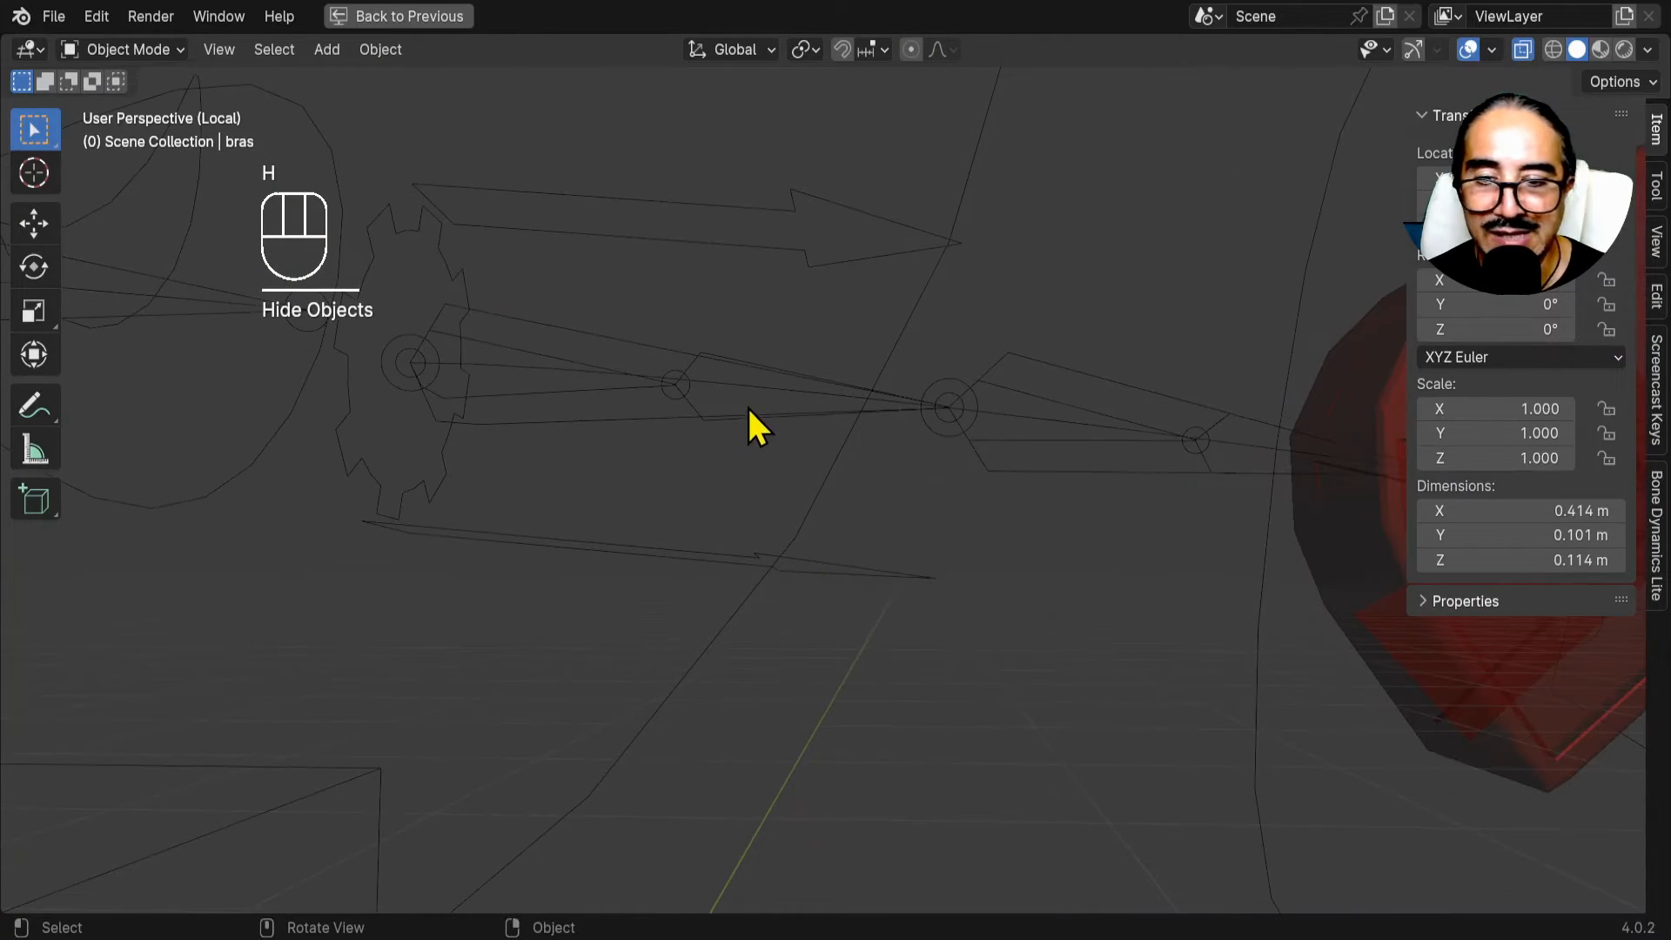
click(747, 423)
scroll(819, 493, down, 5)
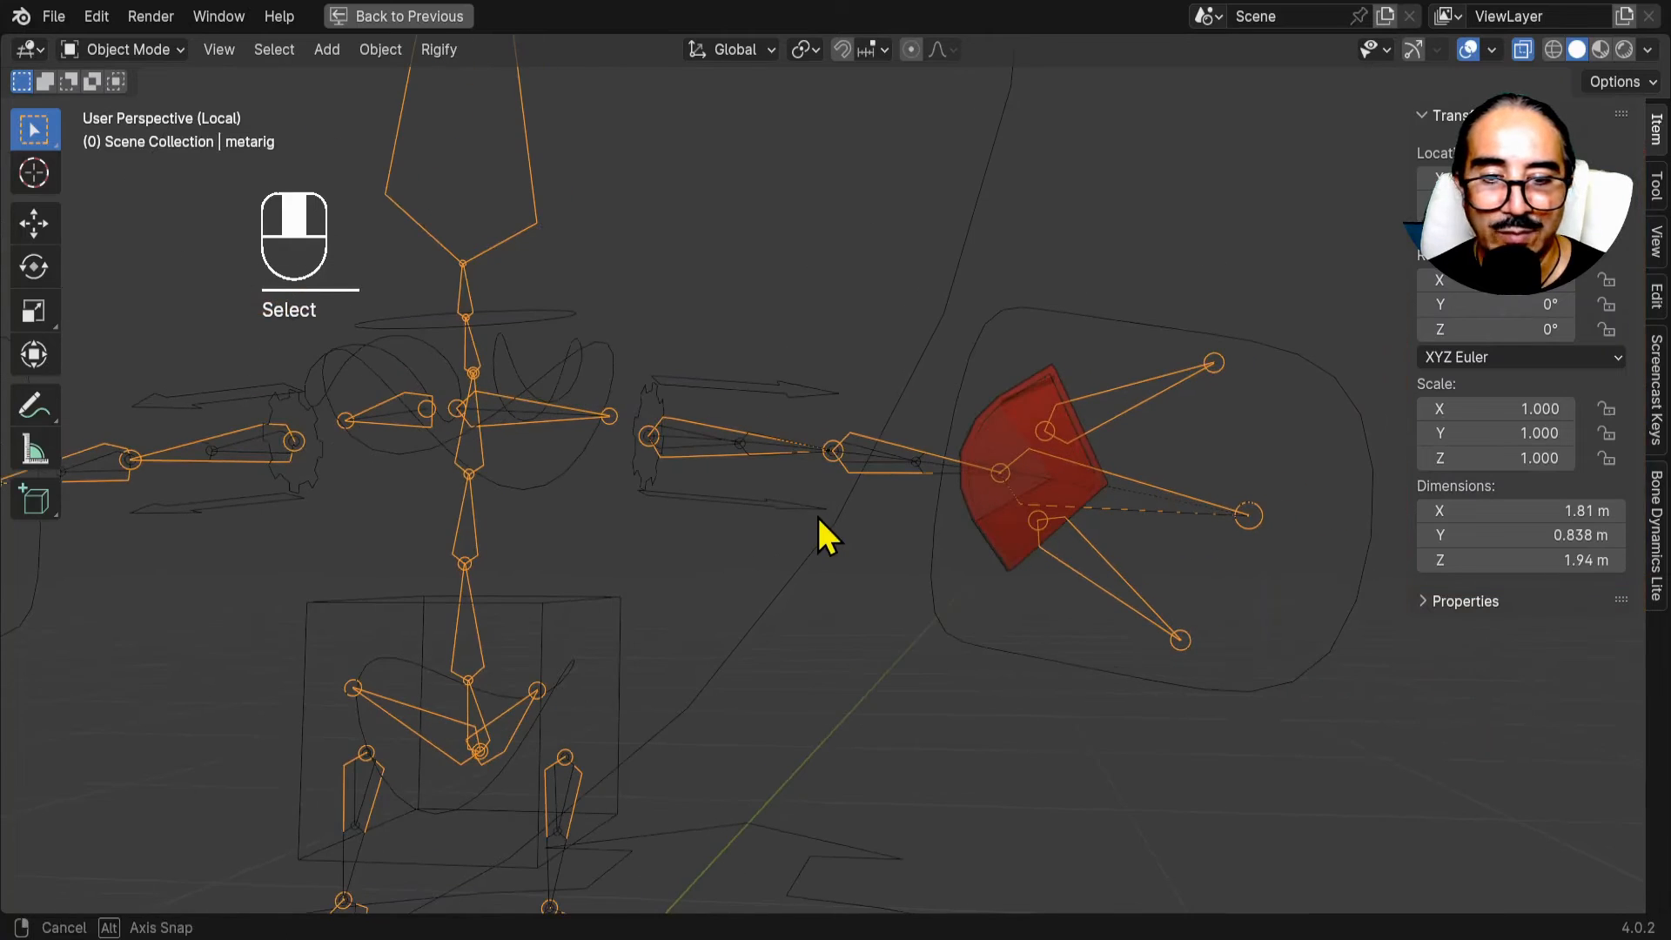
key(ctrl+space)
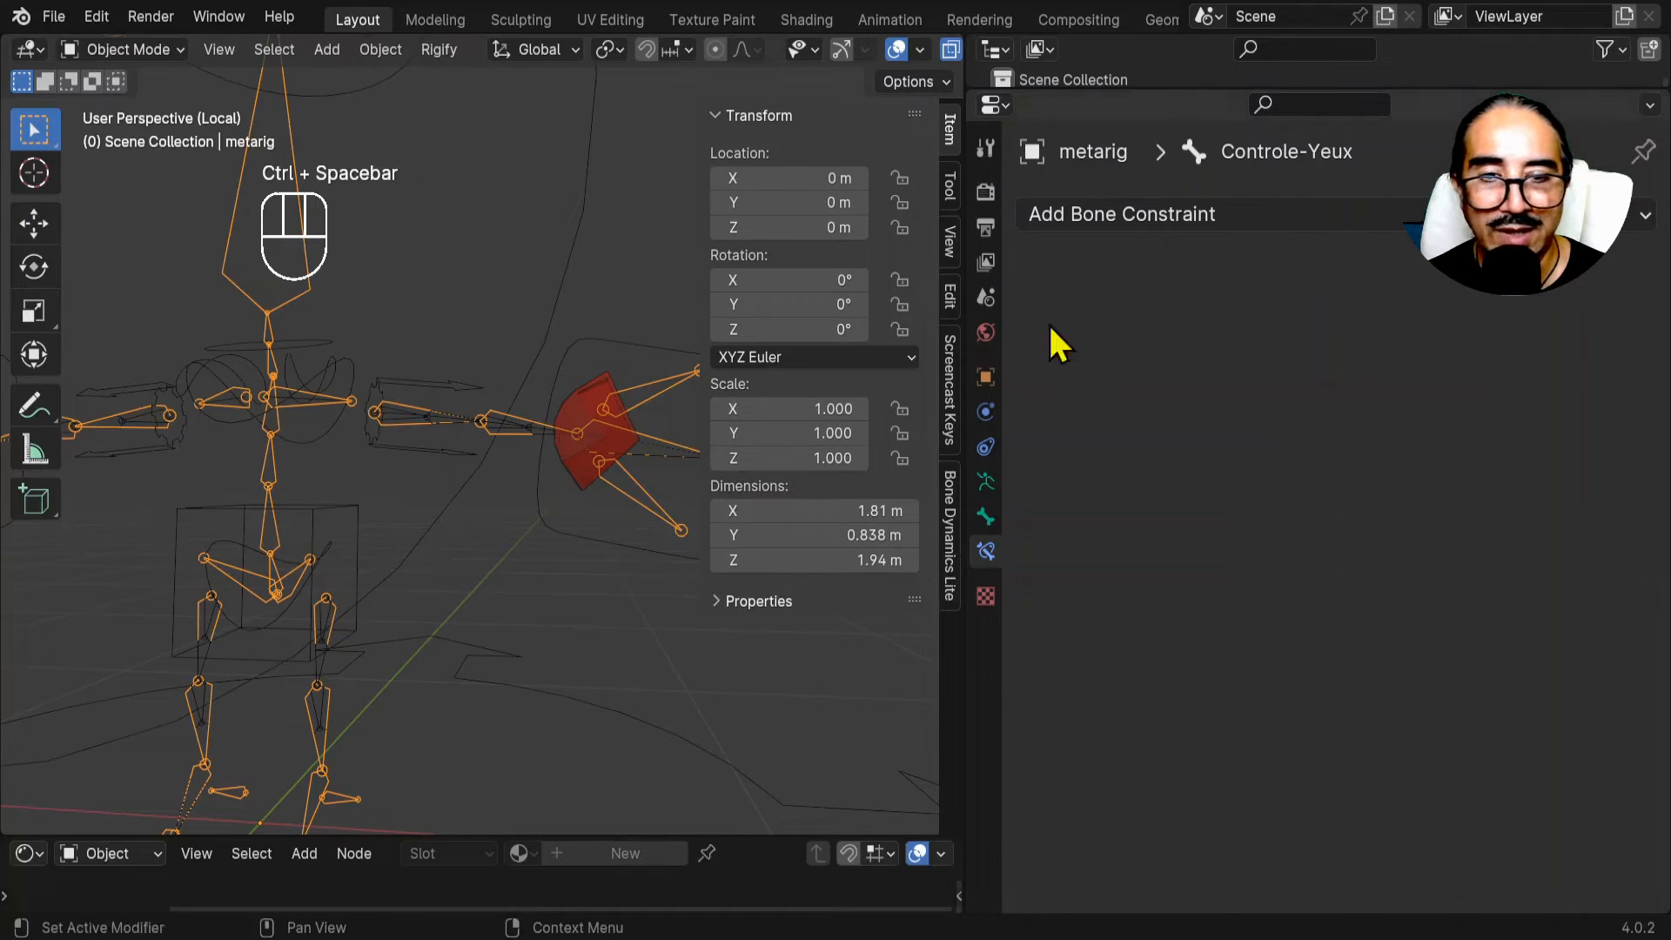
click(987, 481)
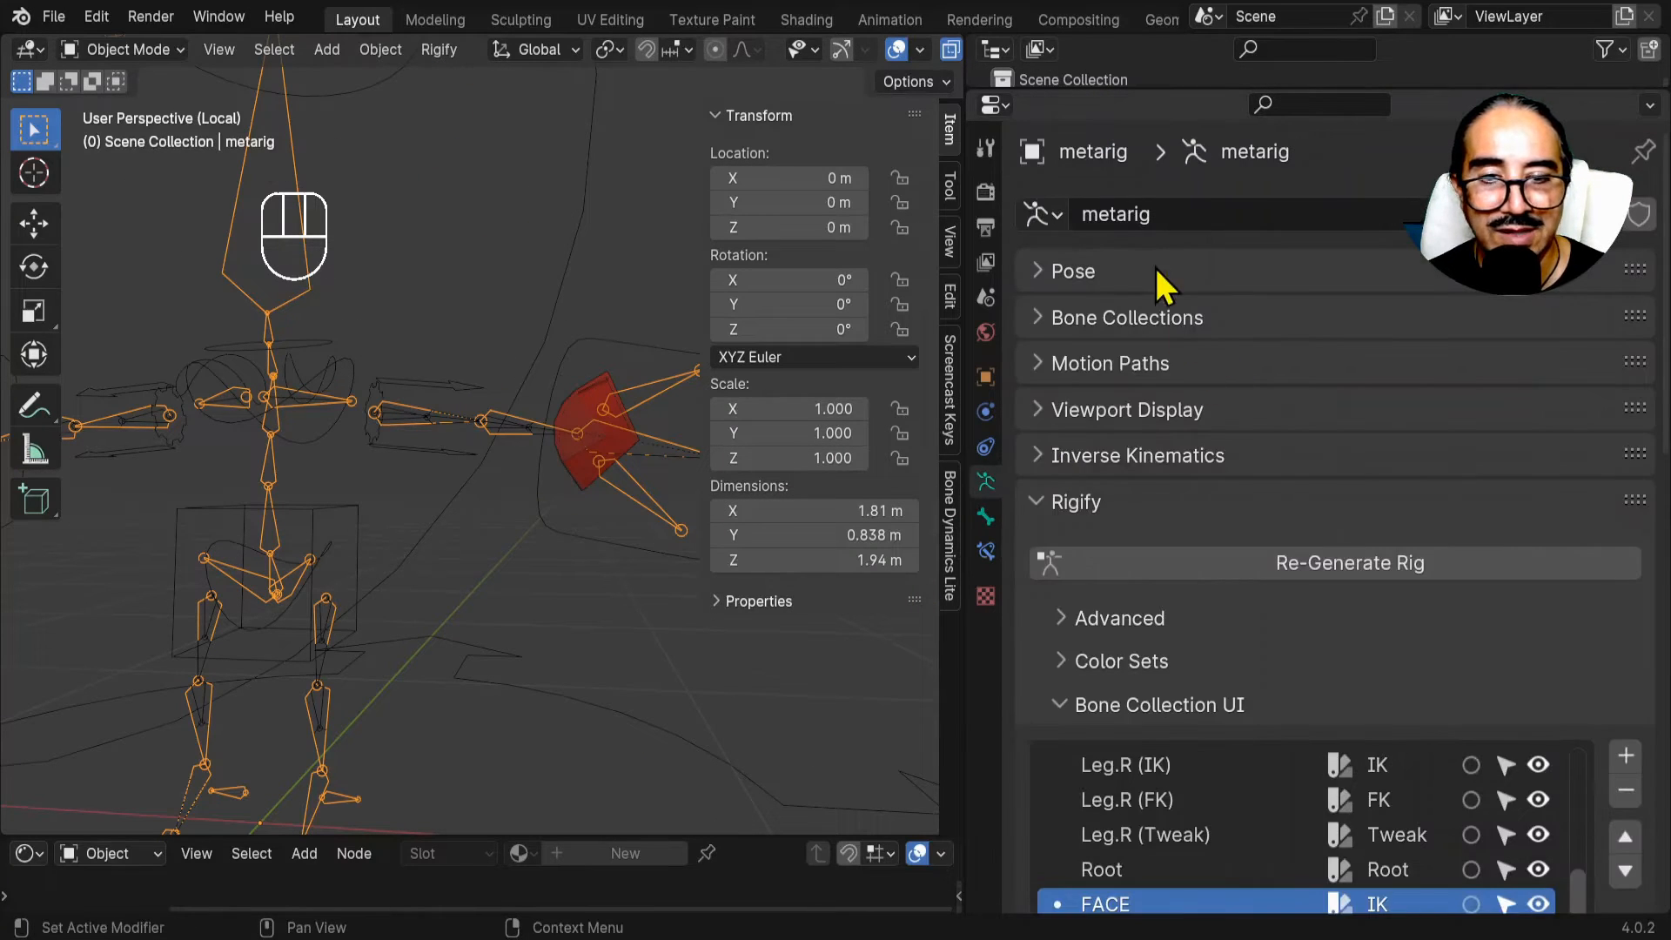
Select the rig and turn off all of its rig layers except Root, keeping the DEF bone collections shown.
click(1170, 320)
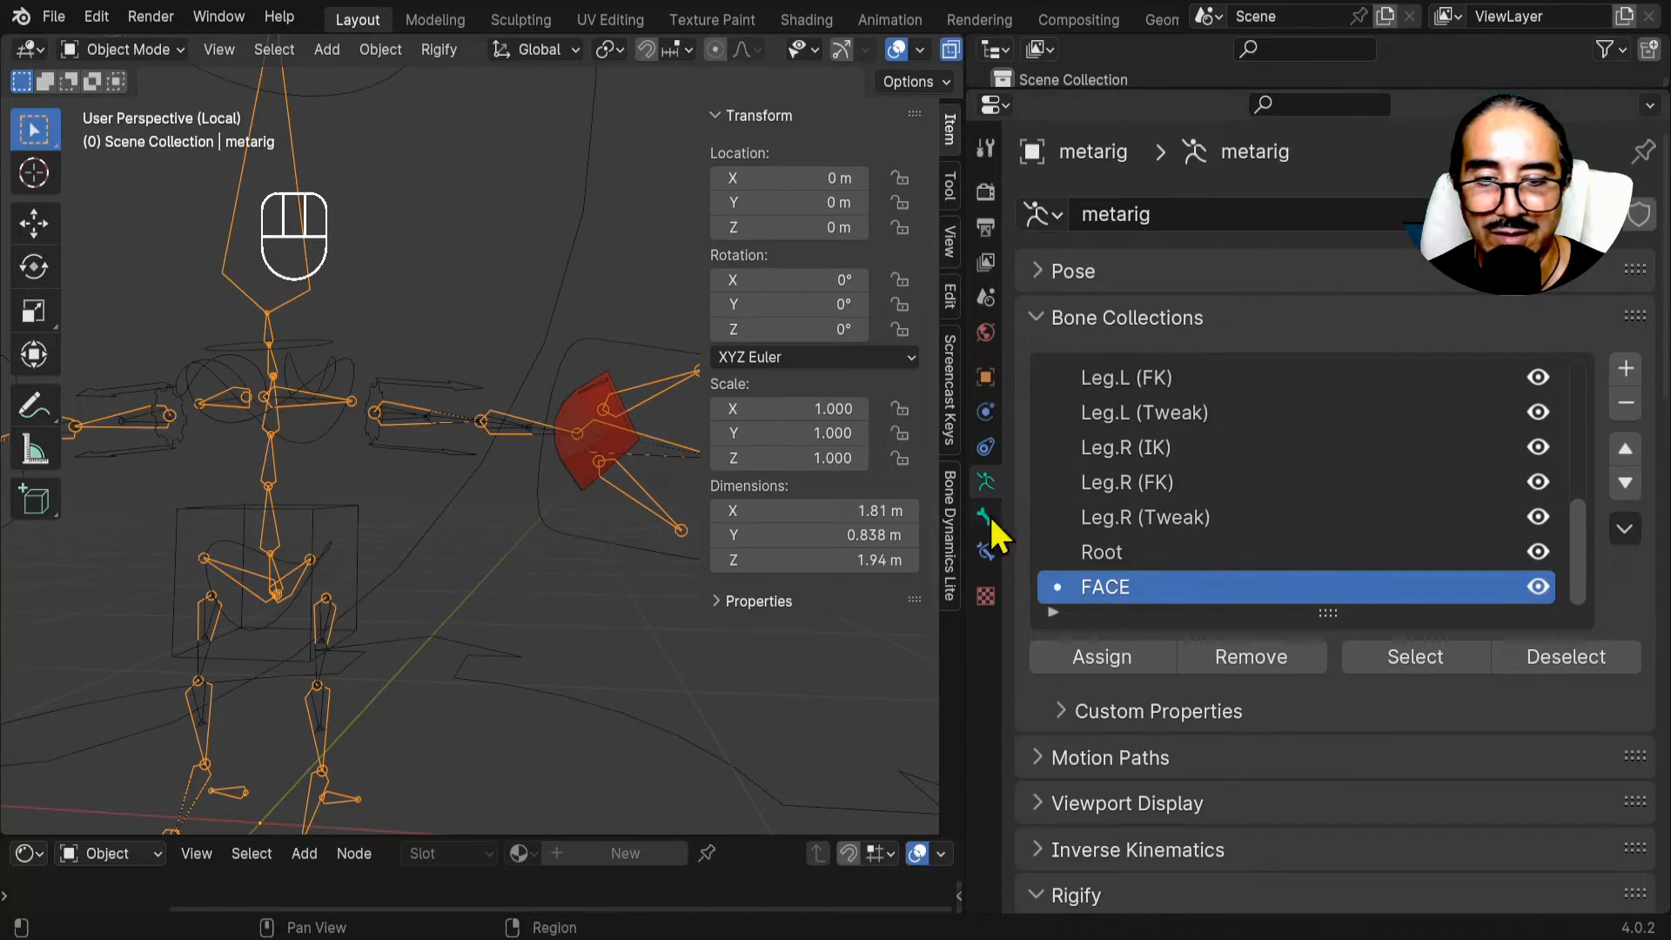
click(787, 115)
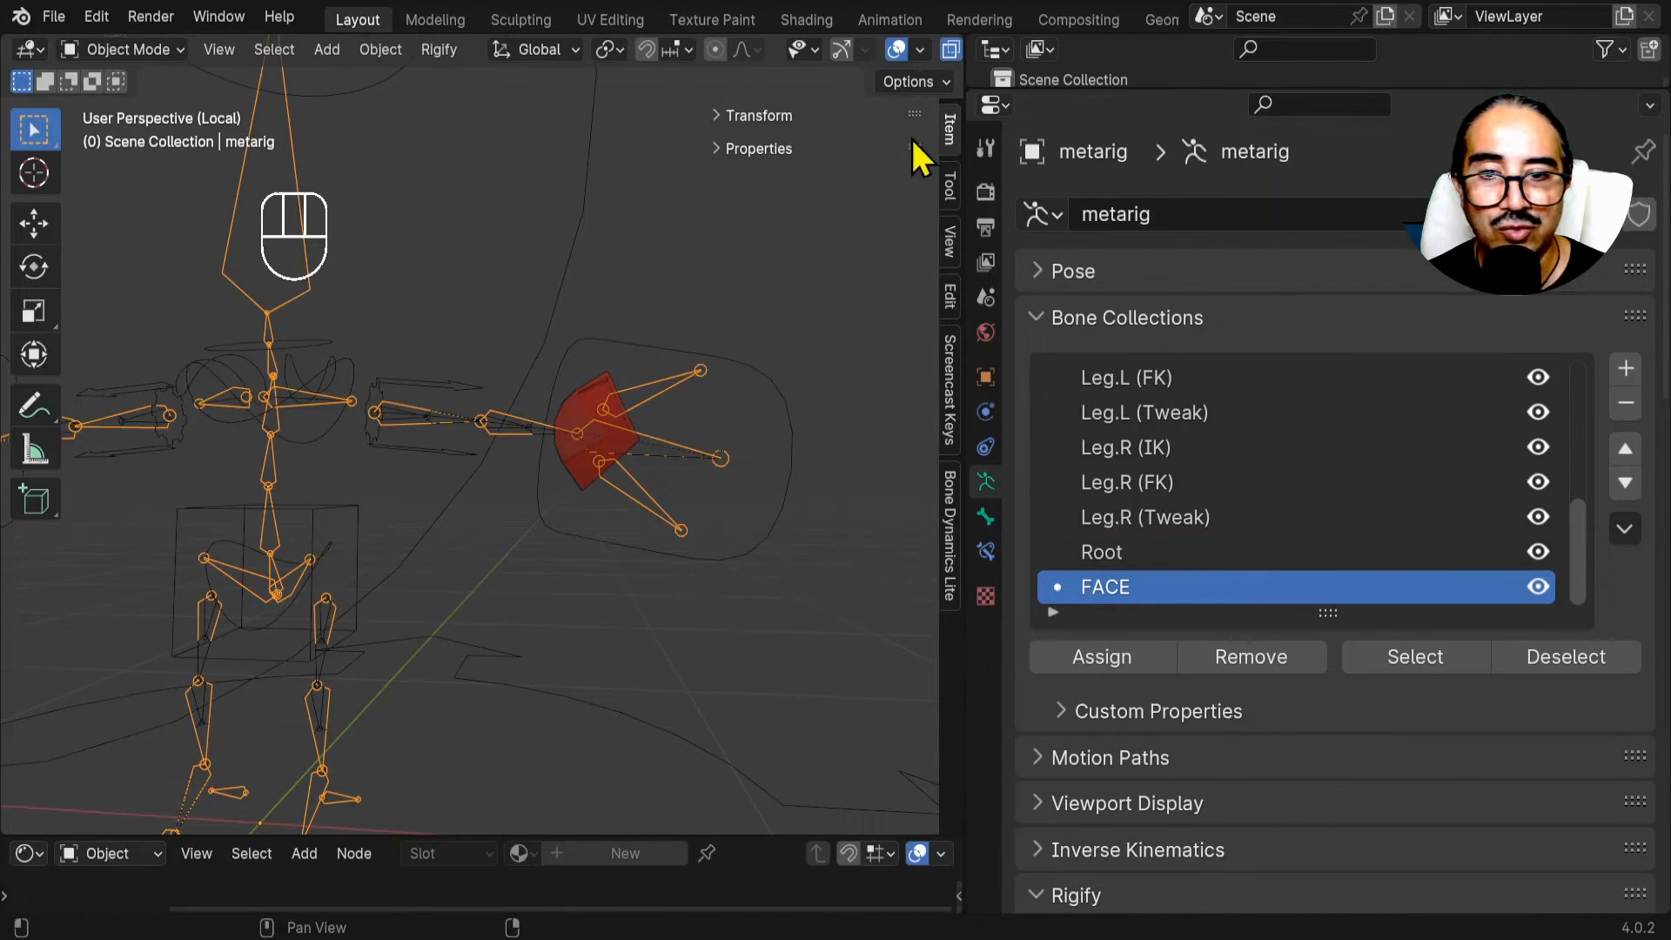
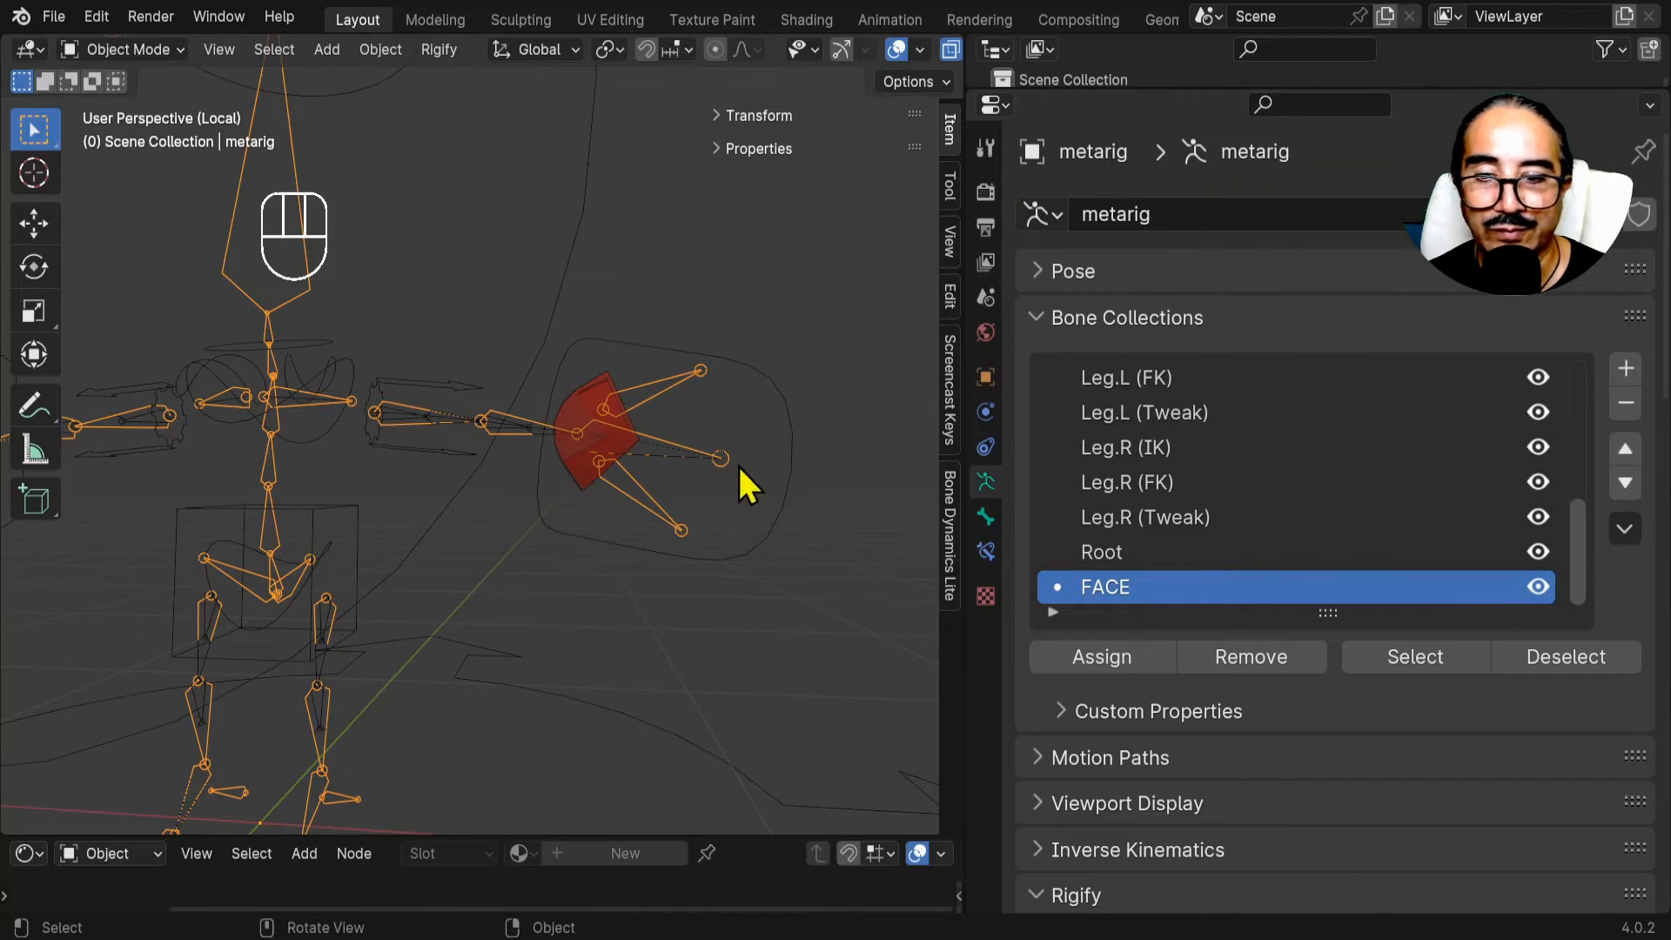
click(790, 423)
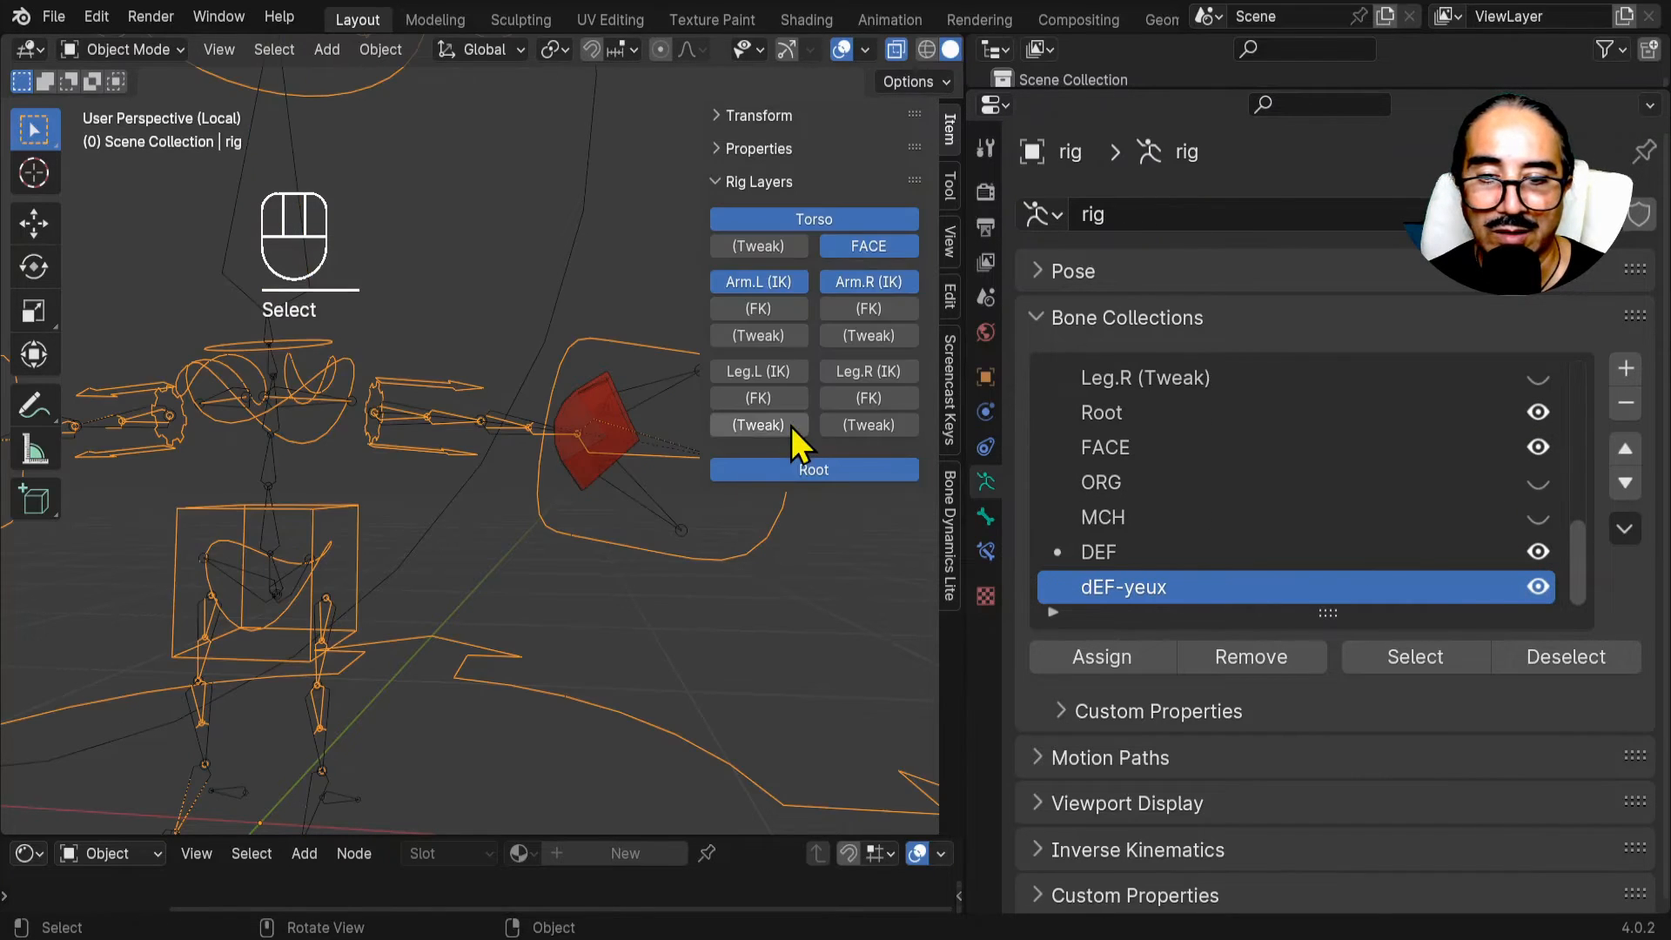
click(794, 281)
drag(801, 287, 827, 224)
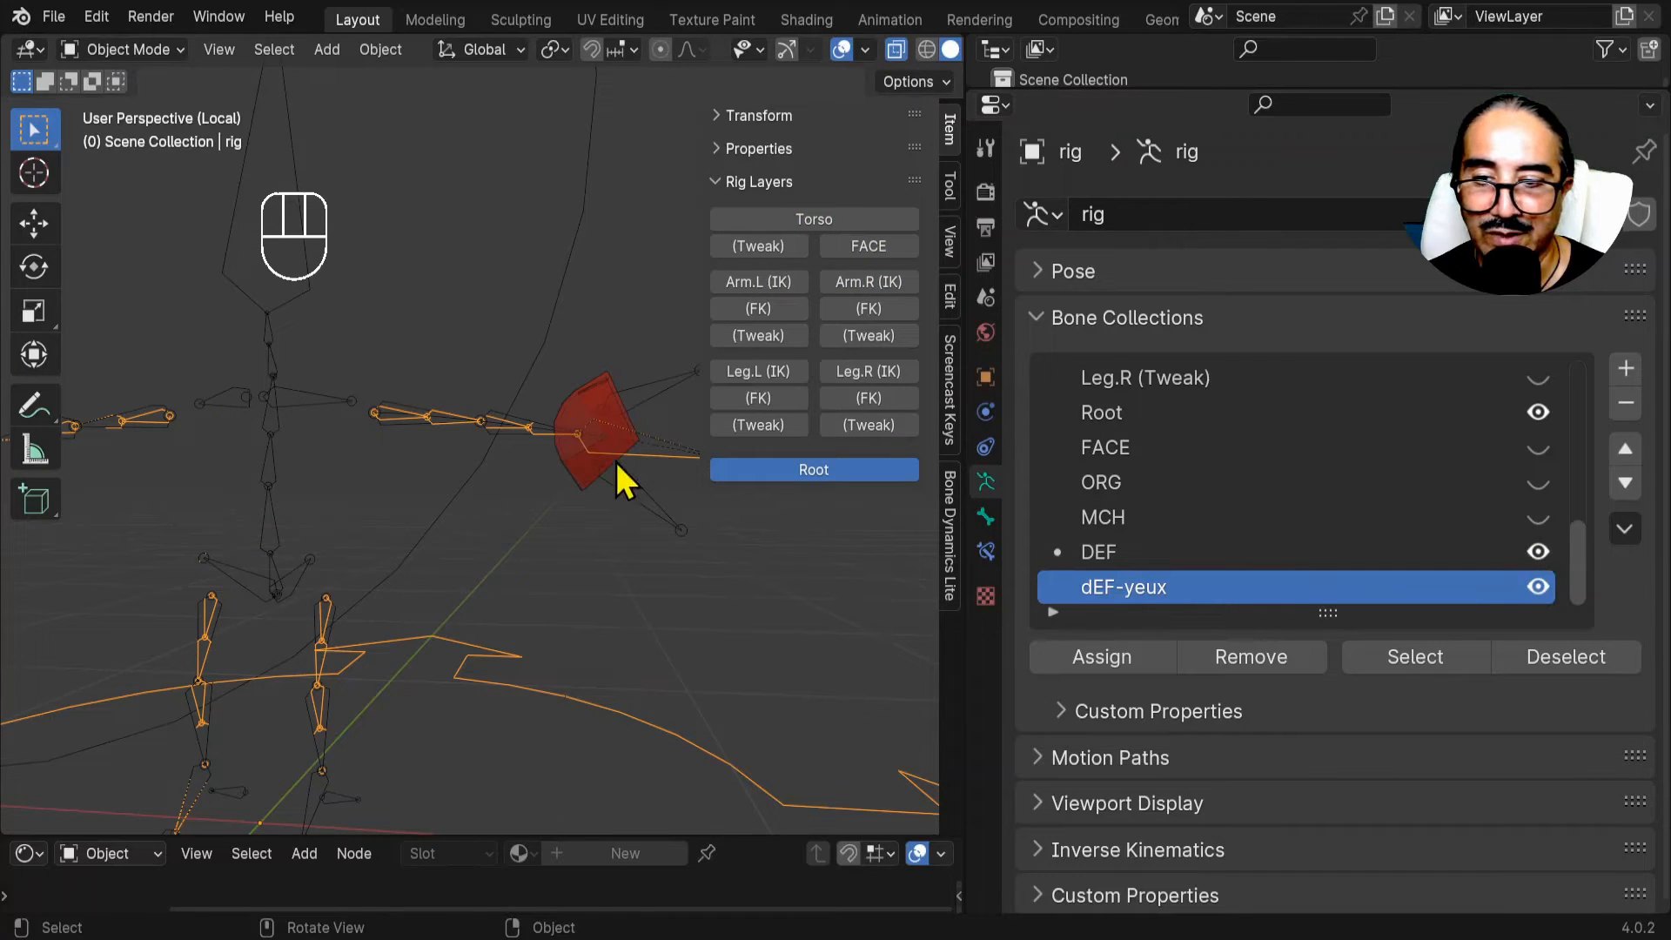
Hide the metarig so that only the generated rig's bones remain in the scene.
middle_drag(566, 566, 675, 548)
drag(1160, 90, 1190, 320)
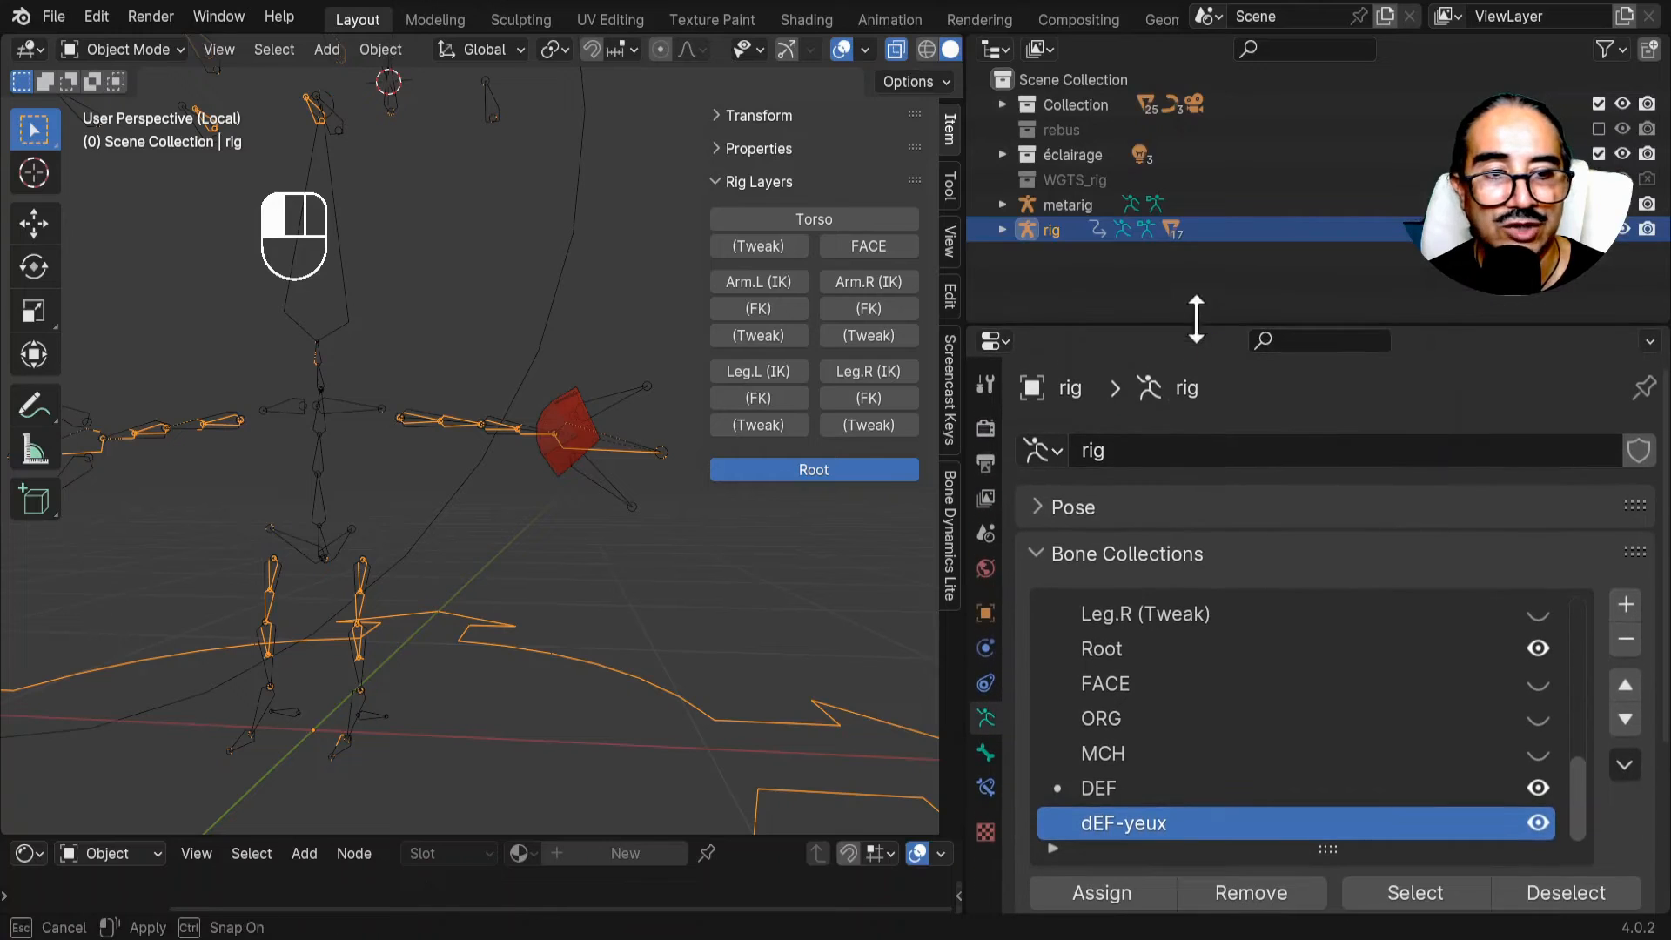
click(1624, 205)
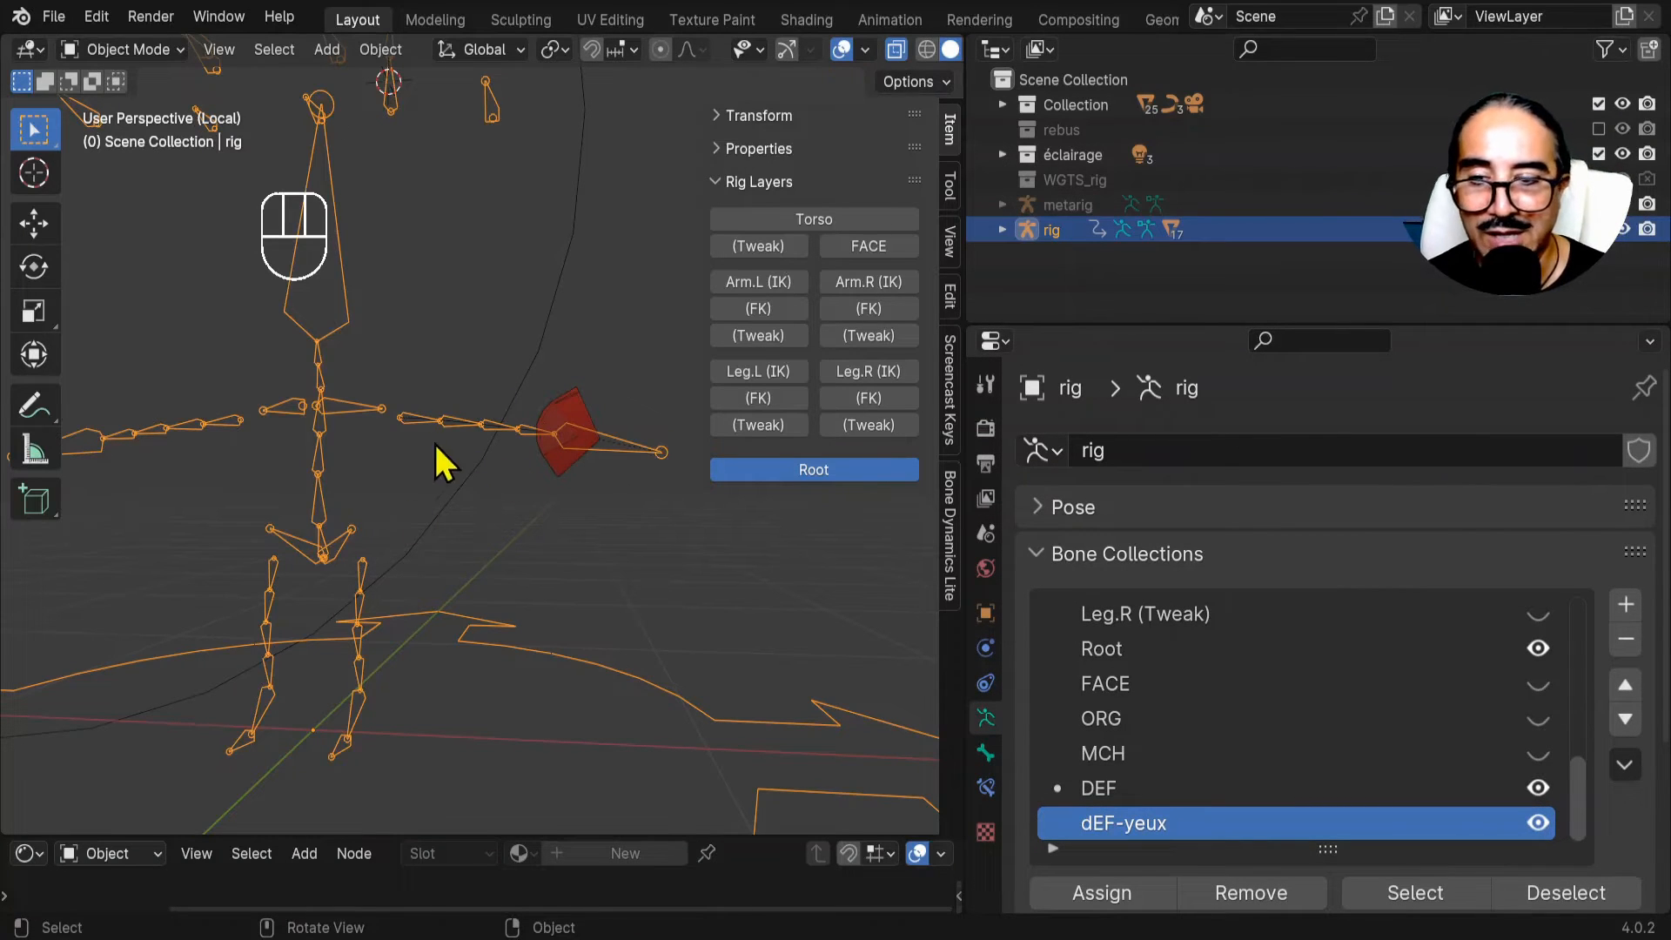
middle_drag(526, 465, 529, 435)
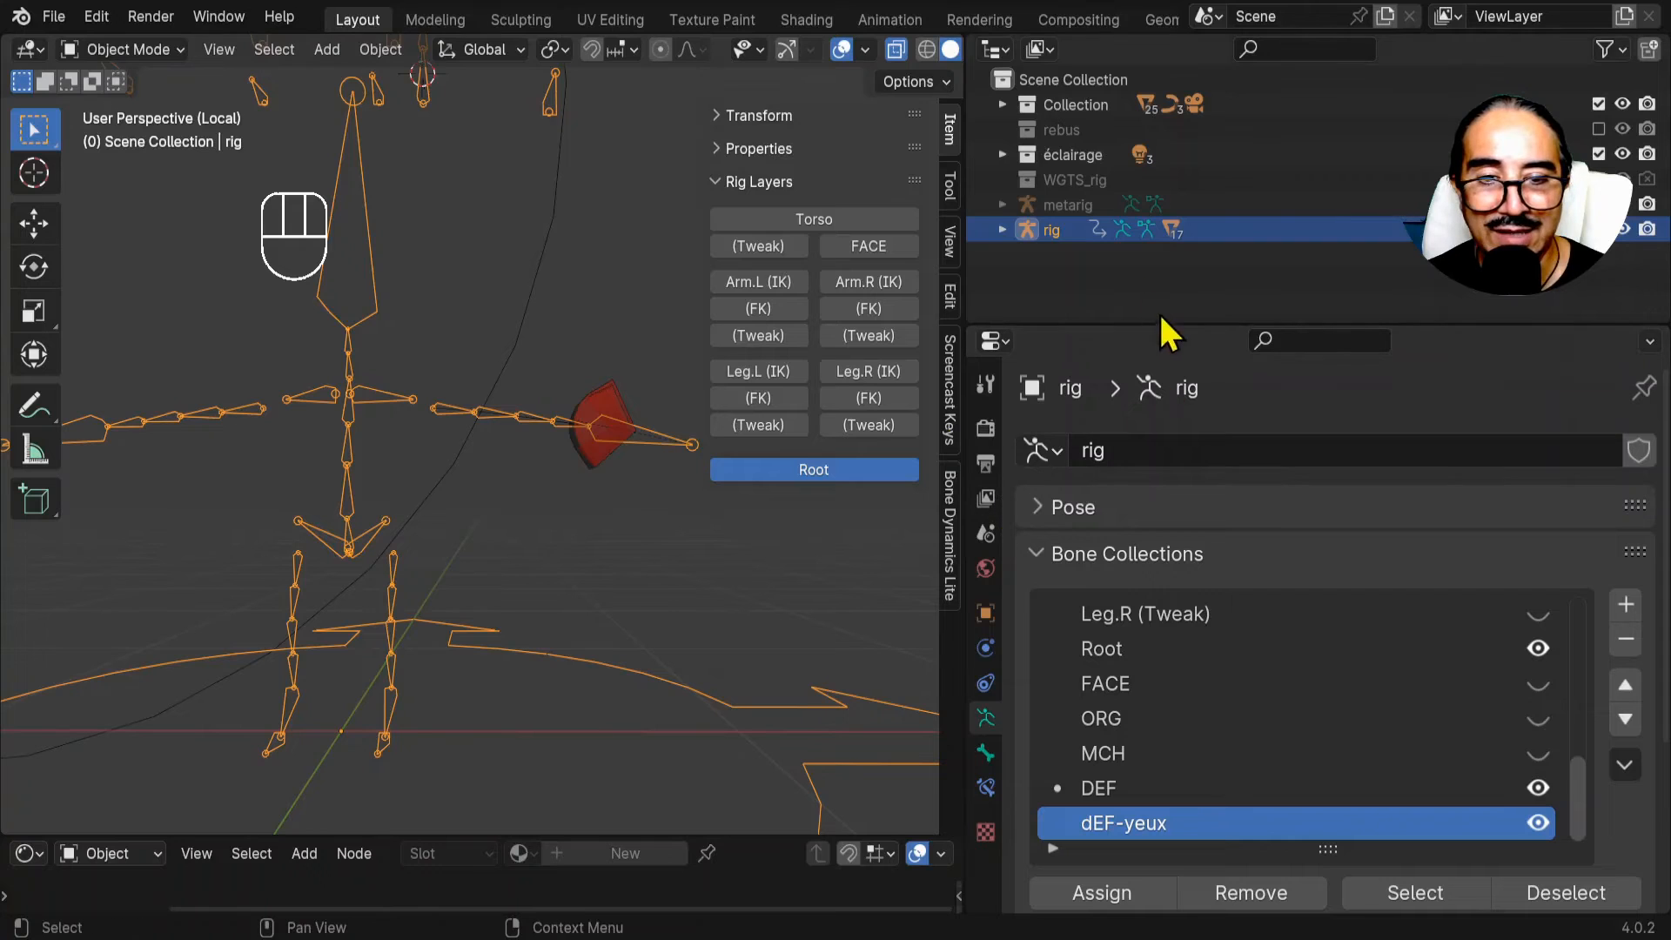
drag(1163, 324, 1137, 65)
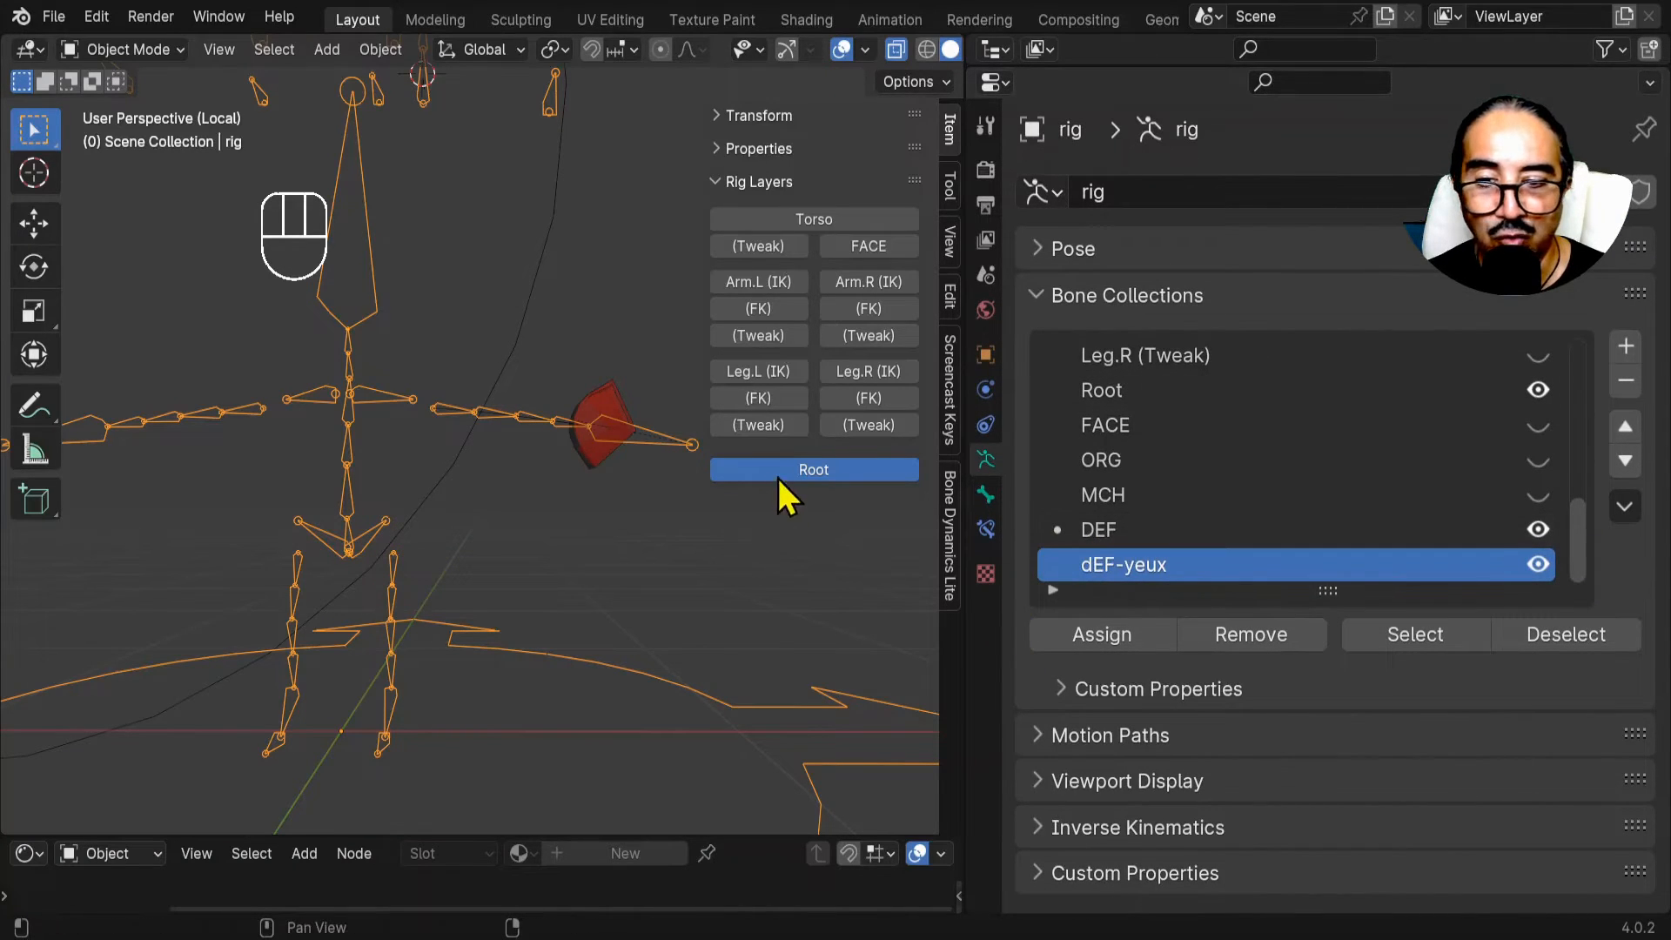
Maximize the 3D viewport and examine the left arm's deform bones in Pose Mode, returning to Object Mode.
middle_drag(790, 560, 606, 481)
key(ctrl+space)
scroll(877, 564, up, 5)
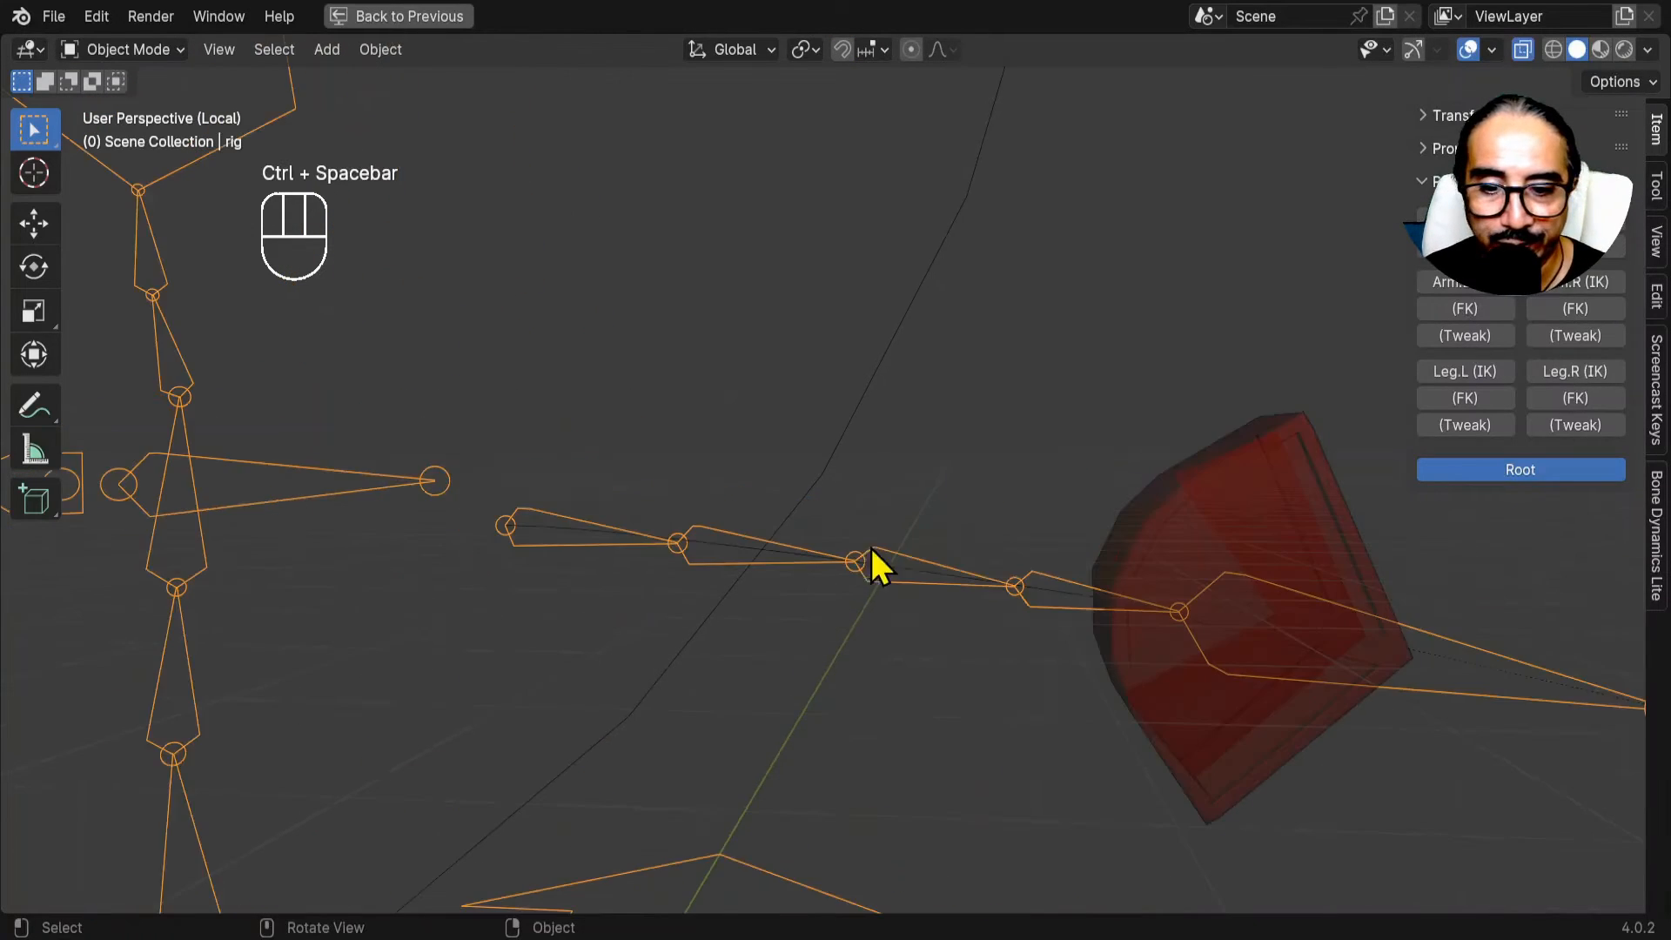
shift+middle_drag(877, 563, 896, 418)
key(ctrl+Tab)
click(914, 224)
scroll(914, 225, down, 5)
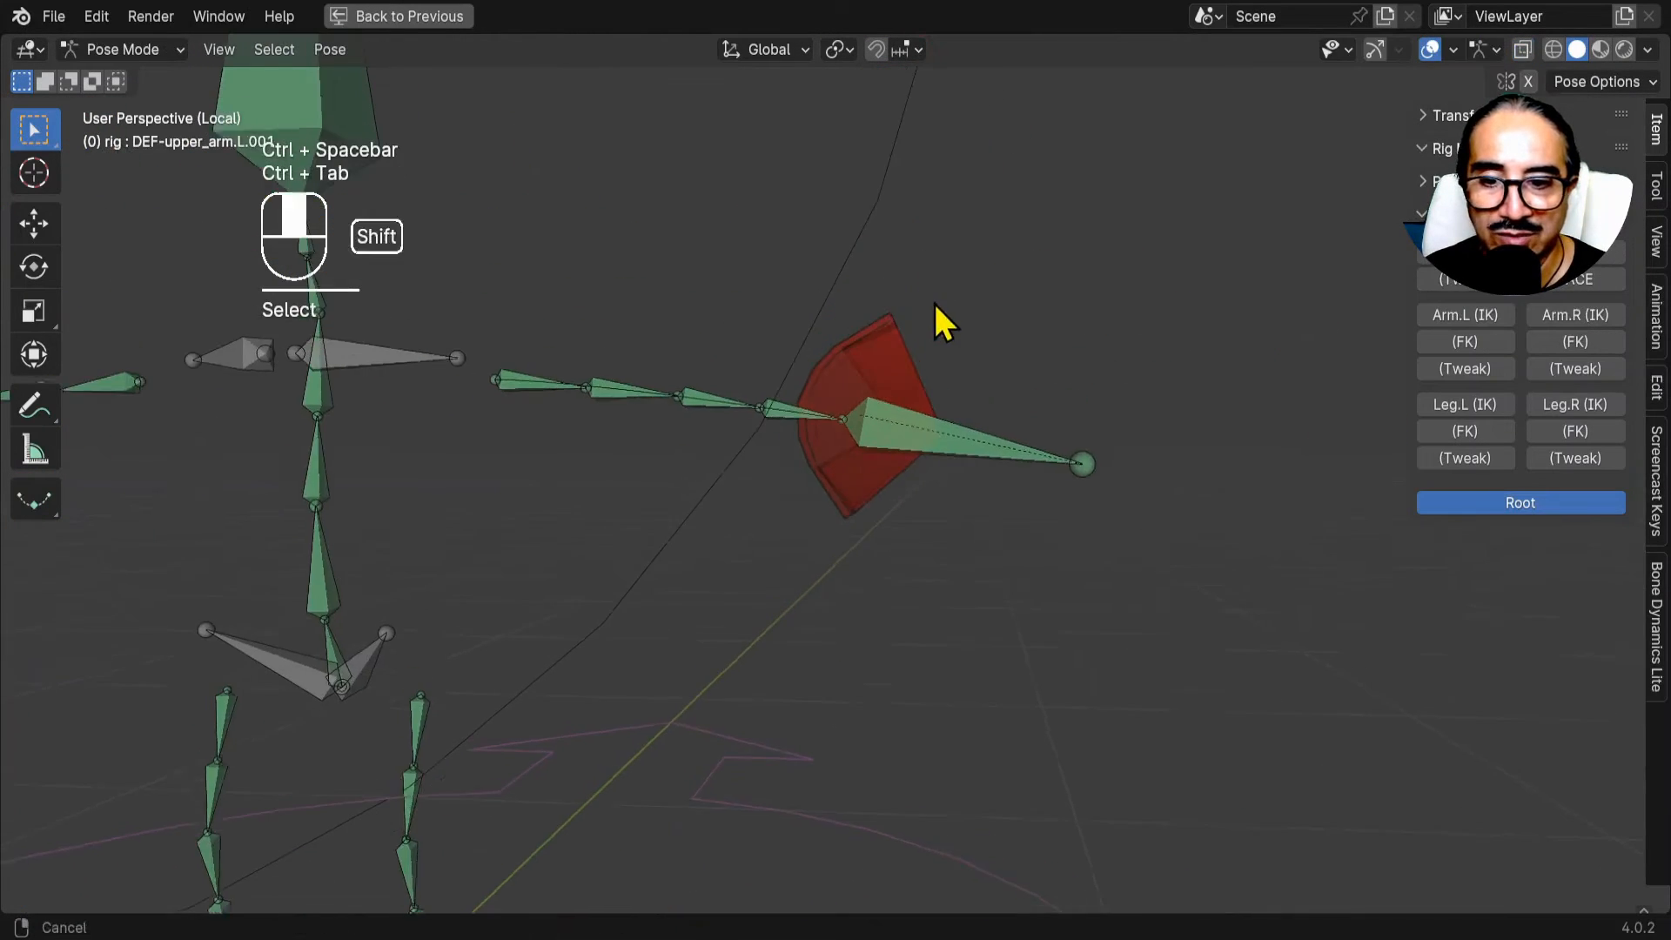
key(ctrl+Tab)
Select the left wrist piece, suport-pince.001, and hide it.
click(910, 348)
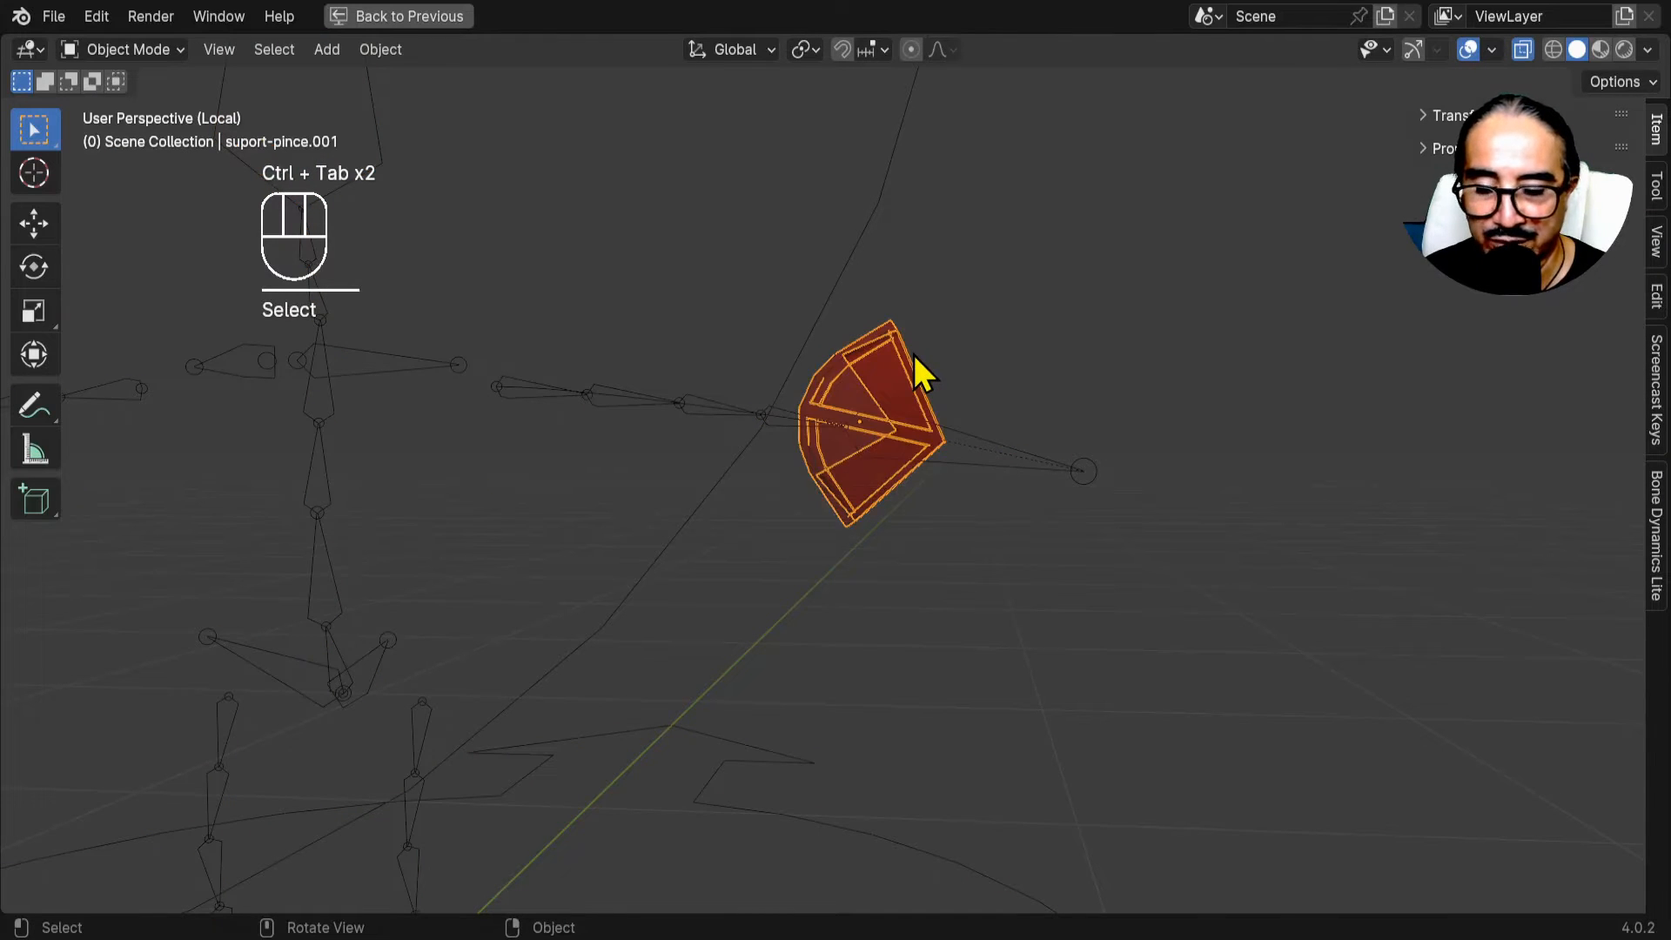
key(h)
scroll(819, 566, up, 2)
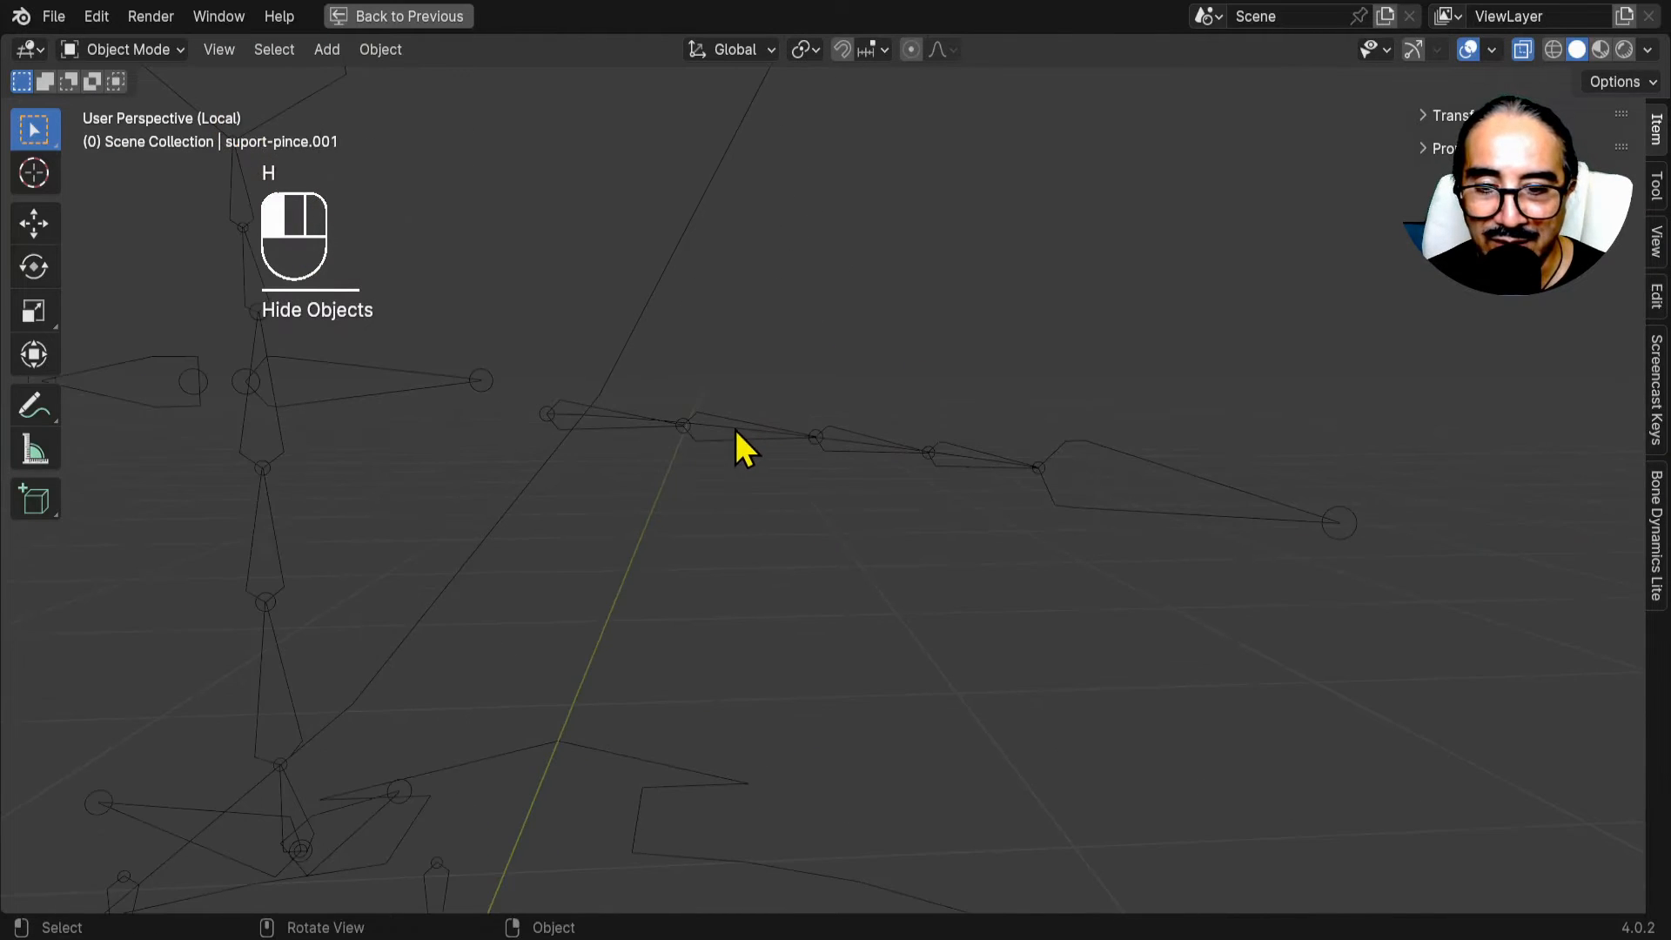
Select the curve running along the left arm bones, BezierCurve.001, and enter its Edit Mode.
click(736, 434)
click(728, 438)
middle_drag(729, 441, 873, 534)
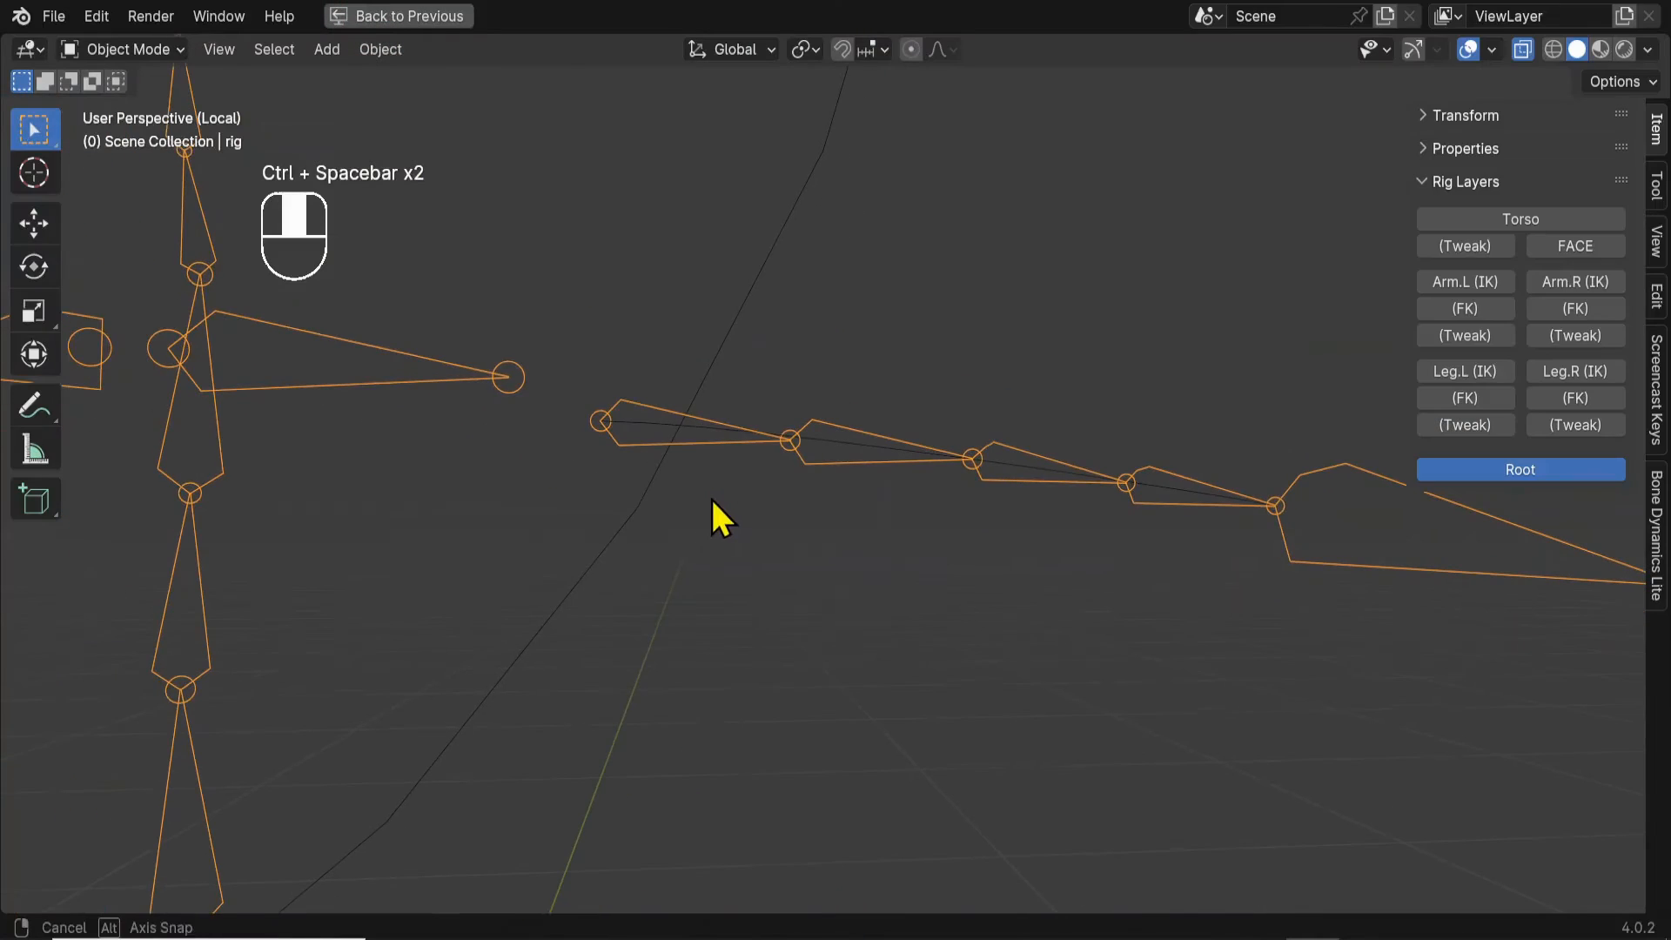
middle_drag(712, 503, 741, 459)
click(677, 434)
click(687, 450)
click(747, 432)
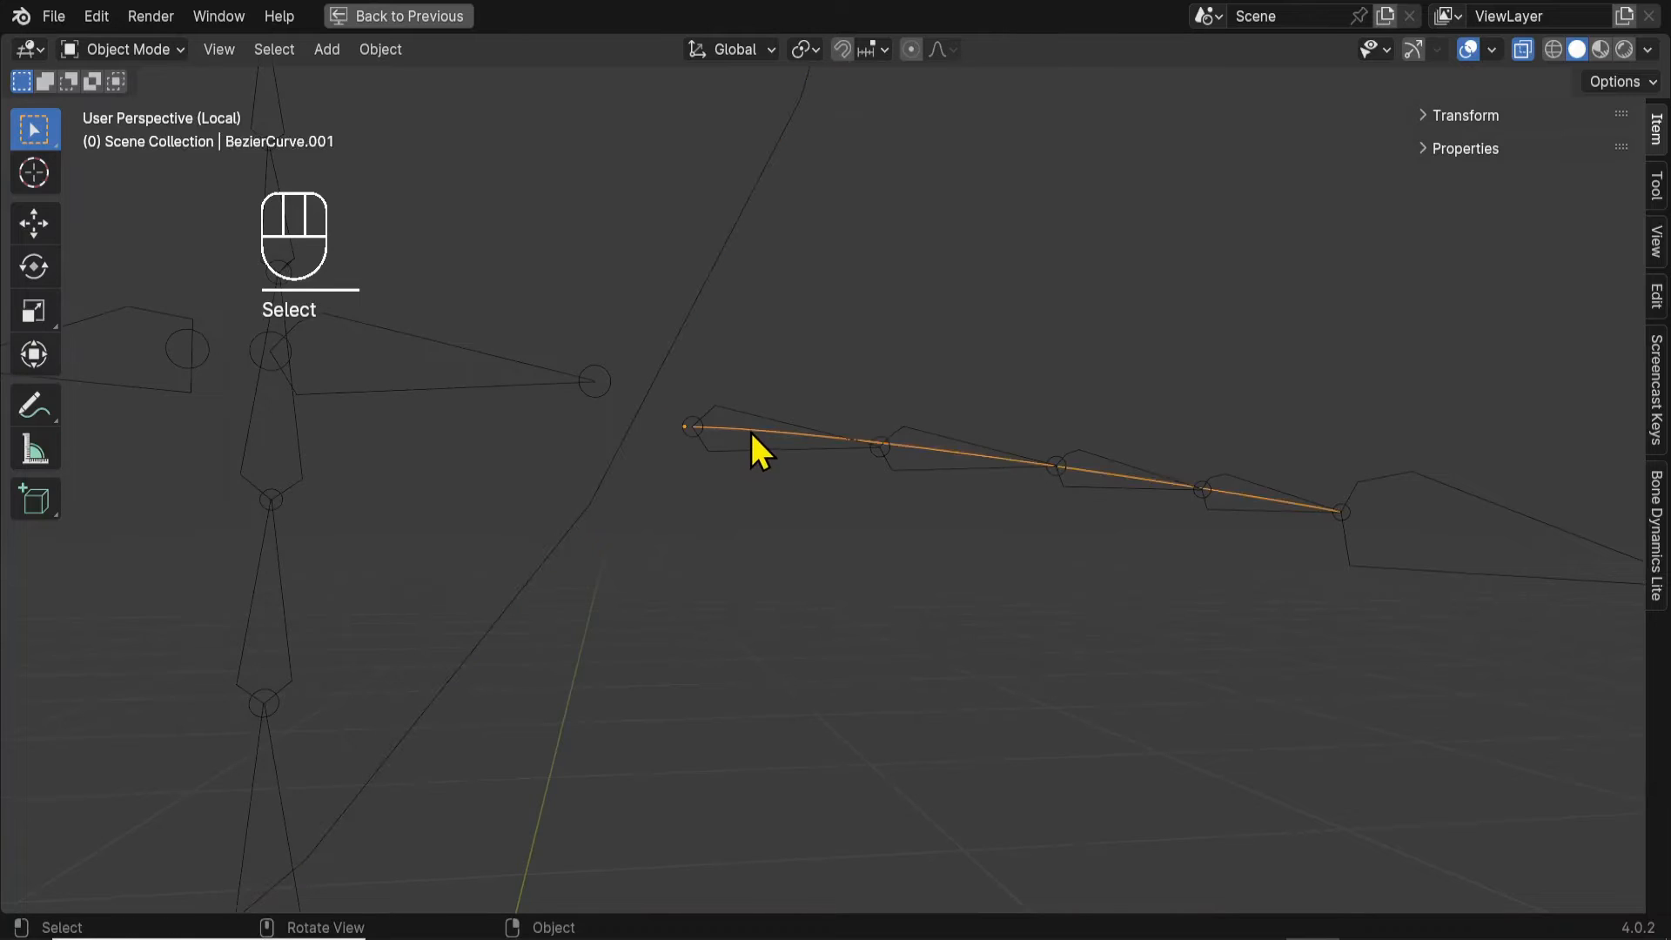
key(Tab)
In front view, subdivide the whole arm curve twice, with one cut each time, to add intermediate control points.
shift+drag(614, 296, 1485, 601)
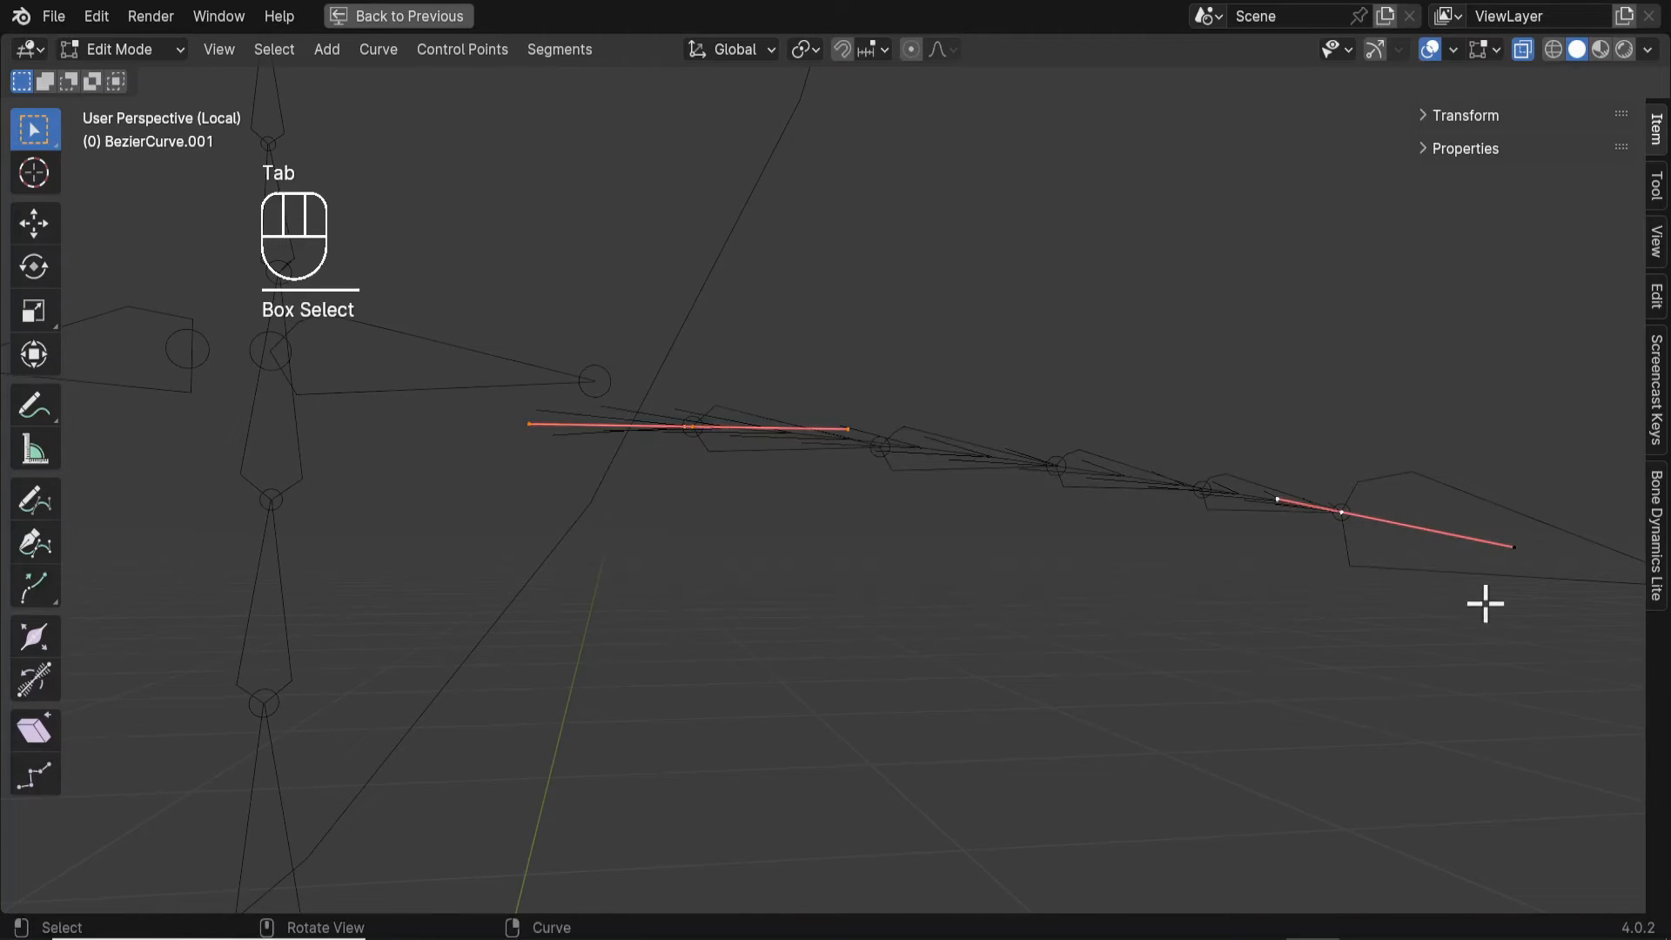
scroll(1485, 601, down, 3)
scroll(1388, 583, up, 5)
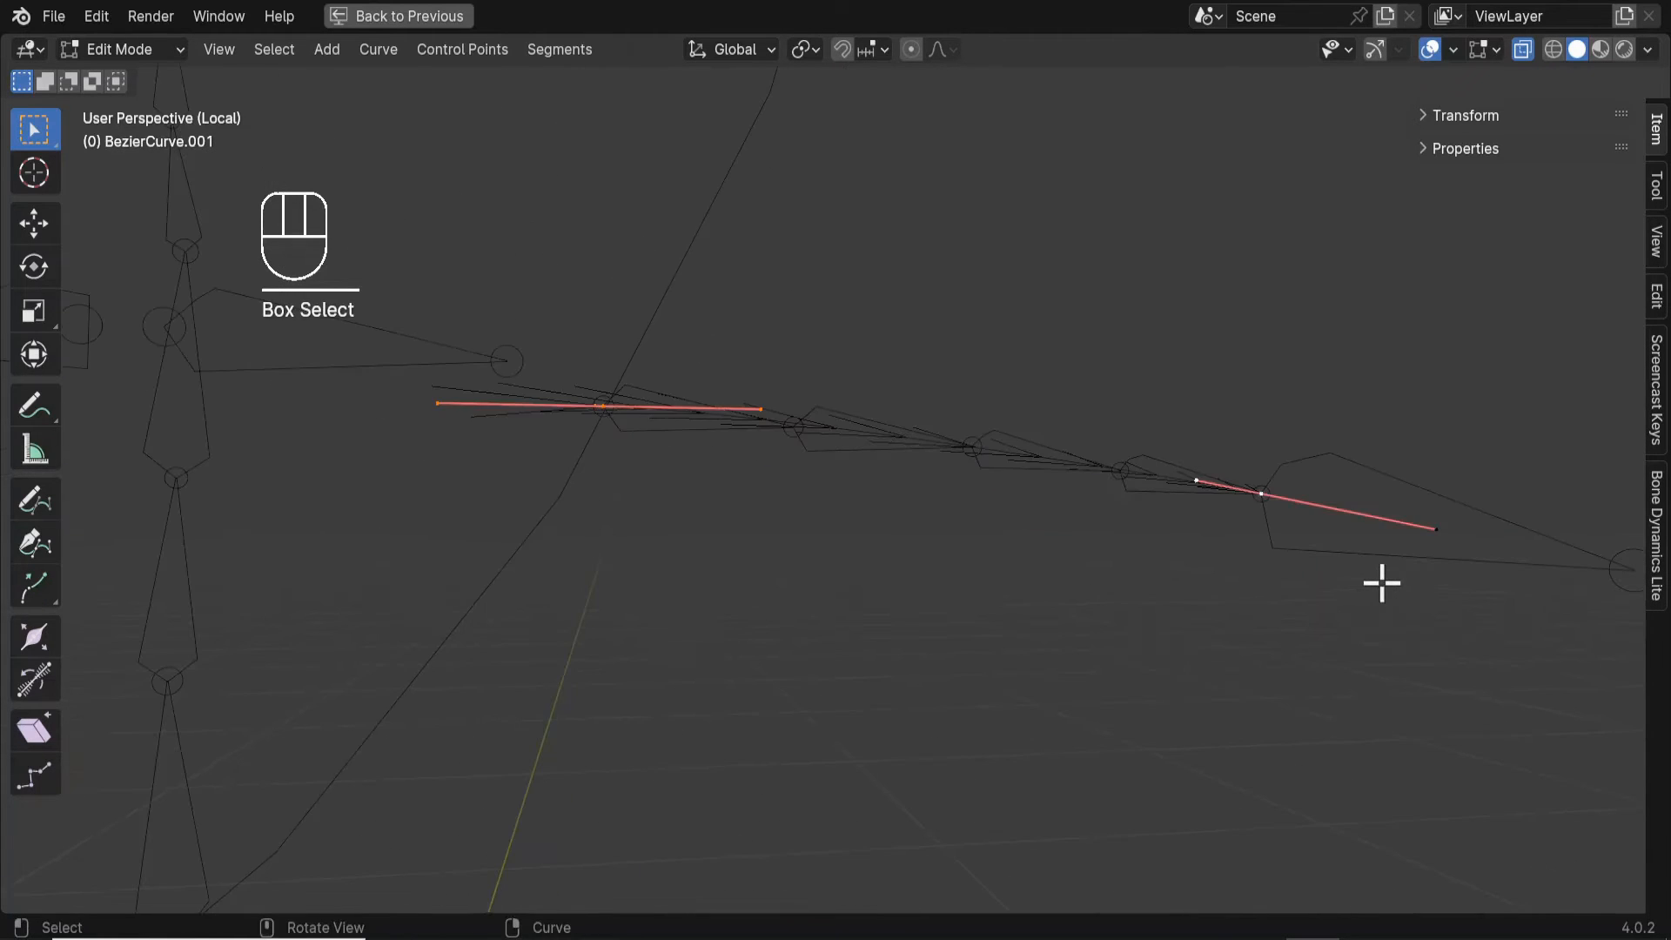
key(KP_1)
scroll(656, 479, up, 3)
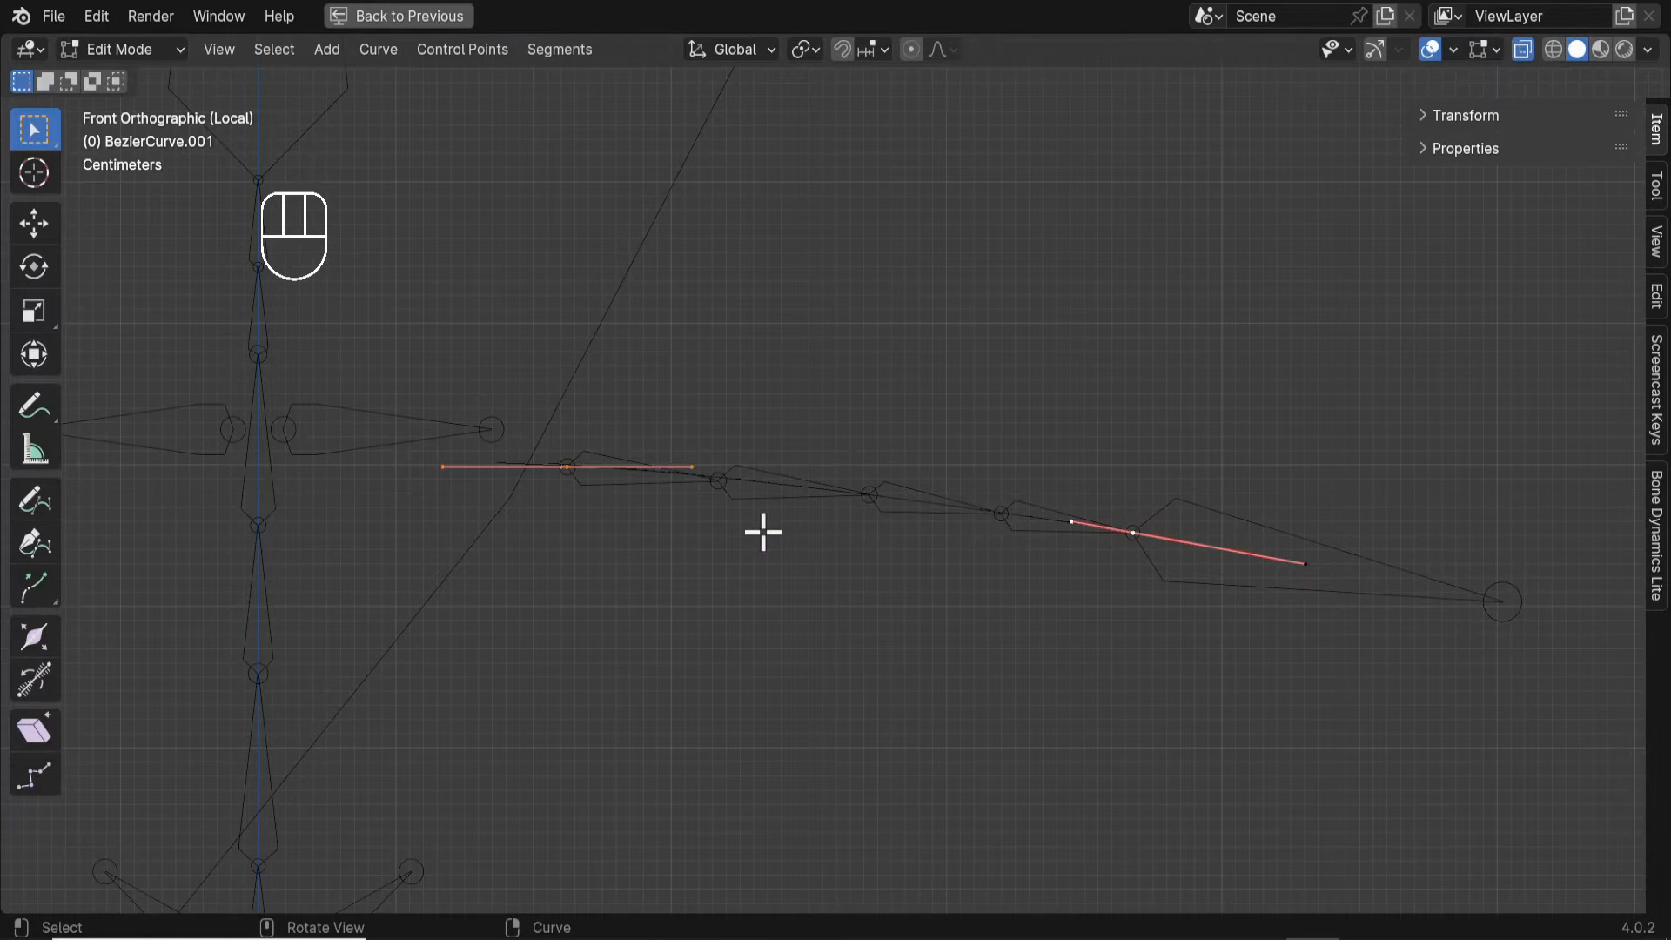
right_click(735, 445)
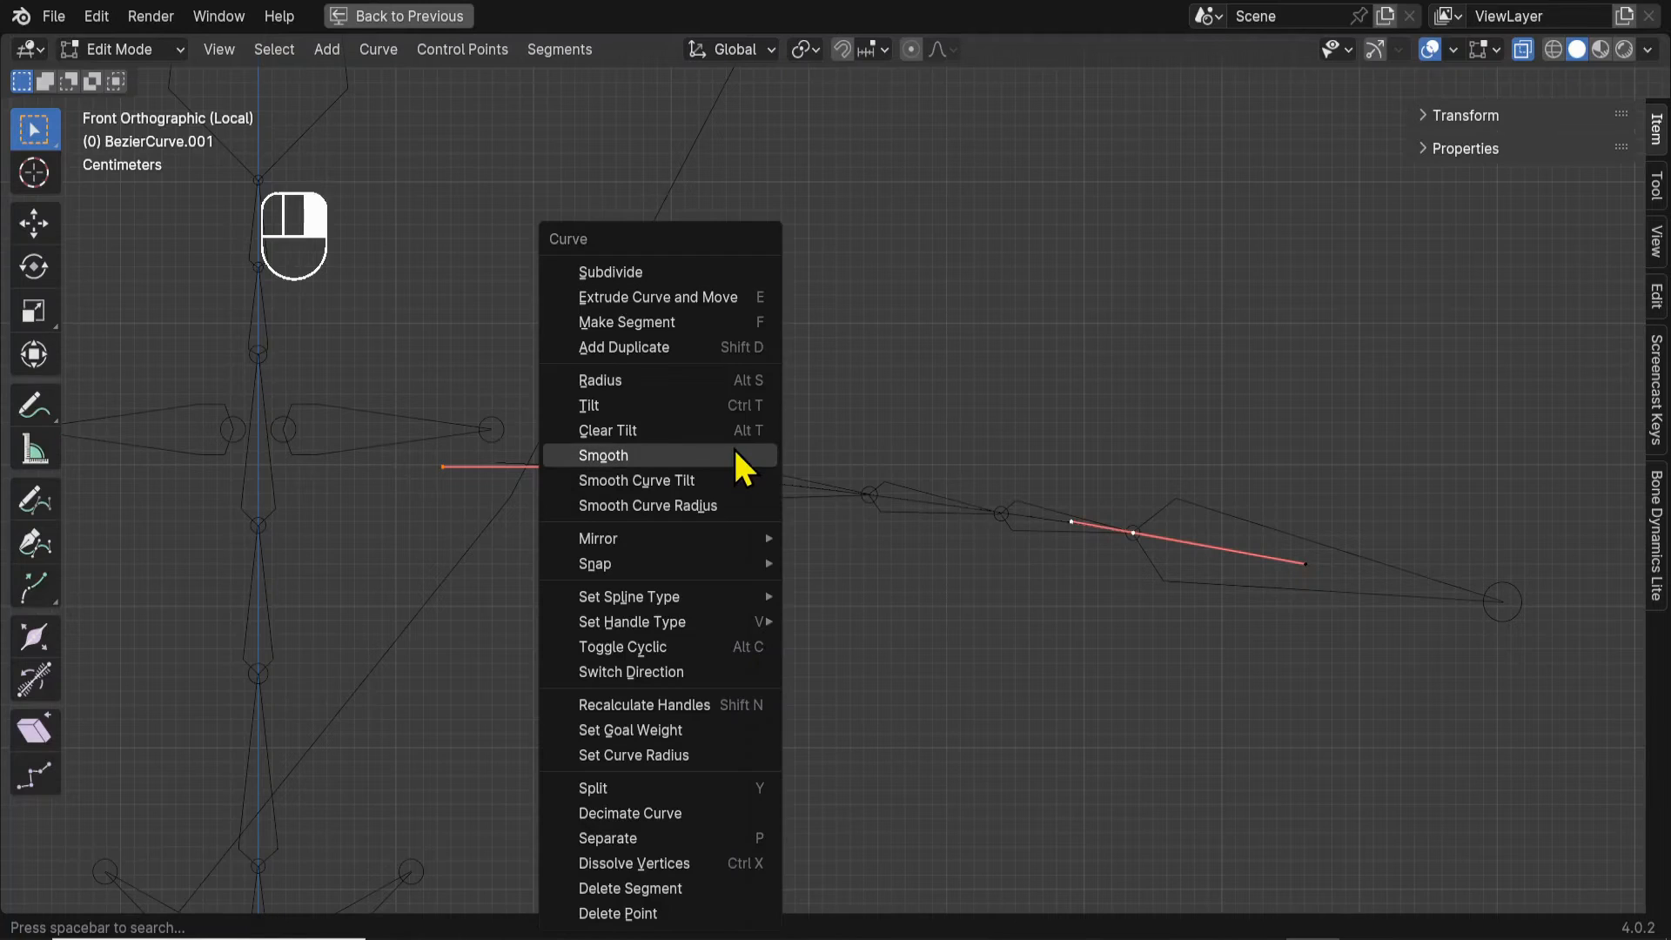
click(636, 272)
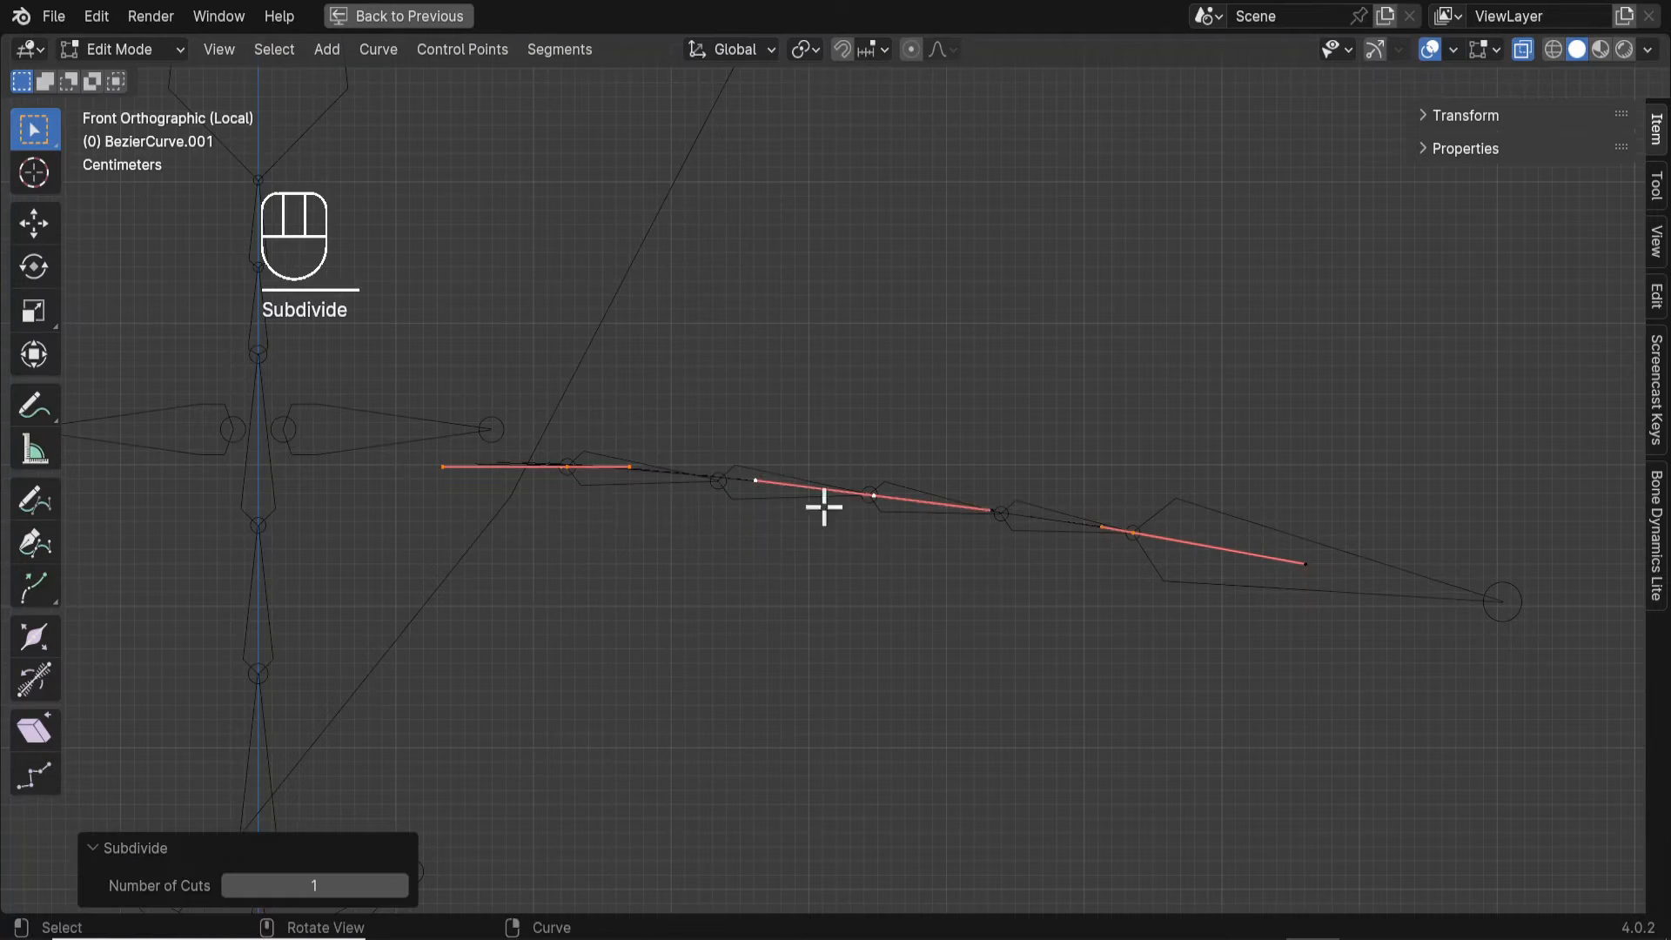
drag(470, 358, 1374, 663)
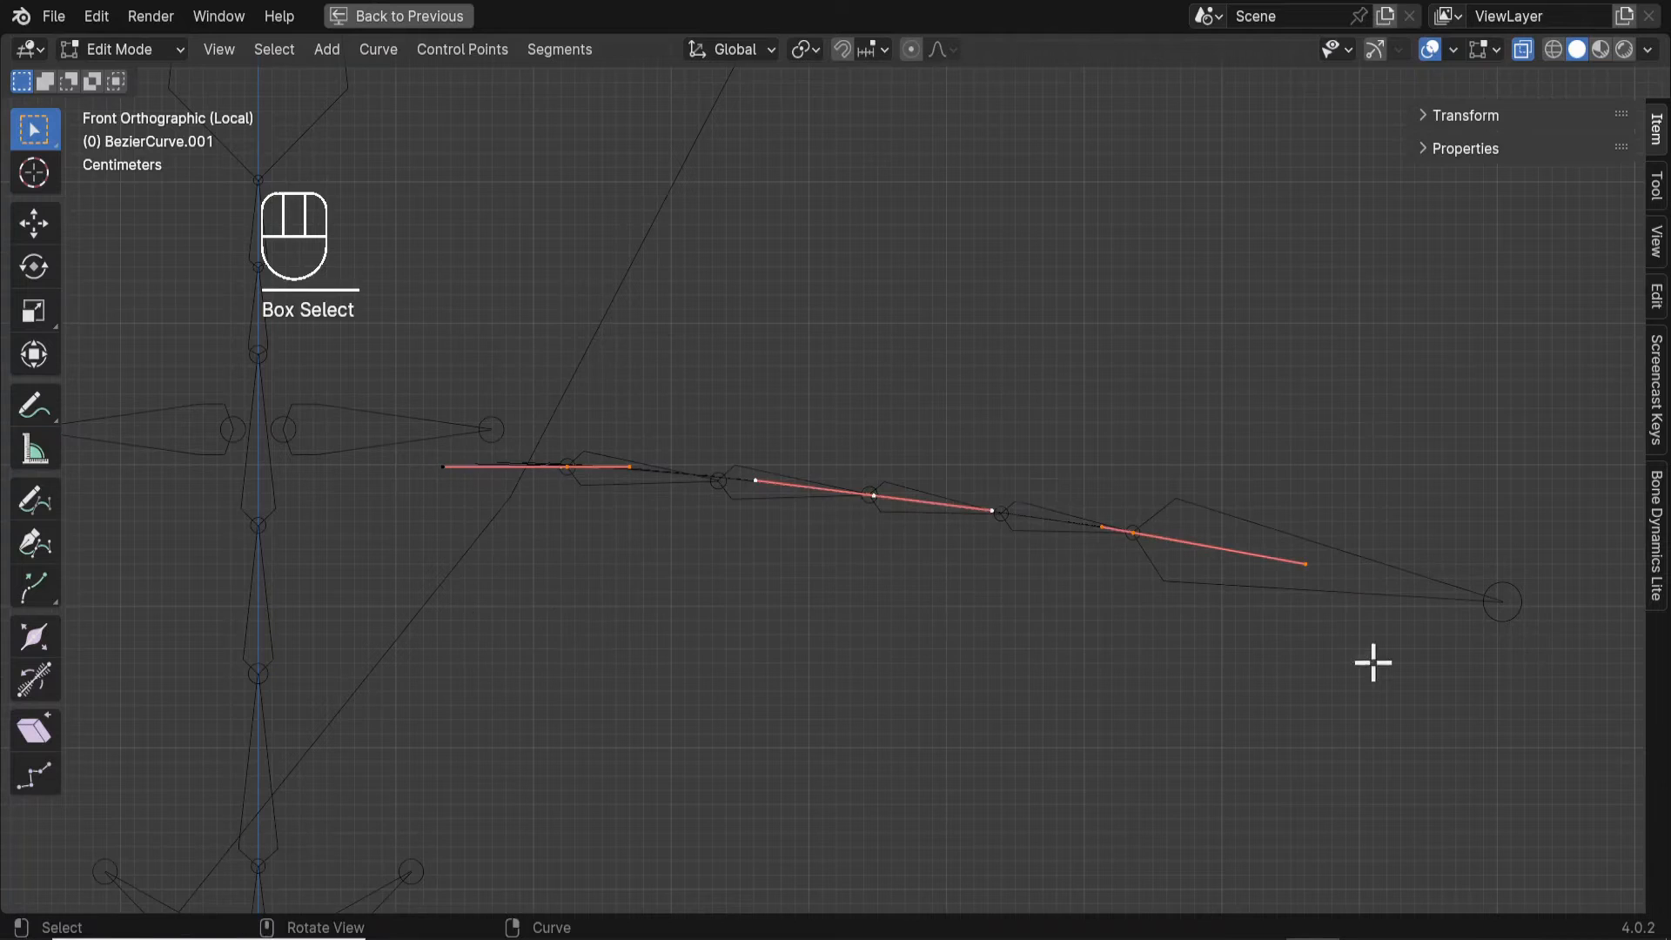
right_click(868, 495)
click(766, 268)
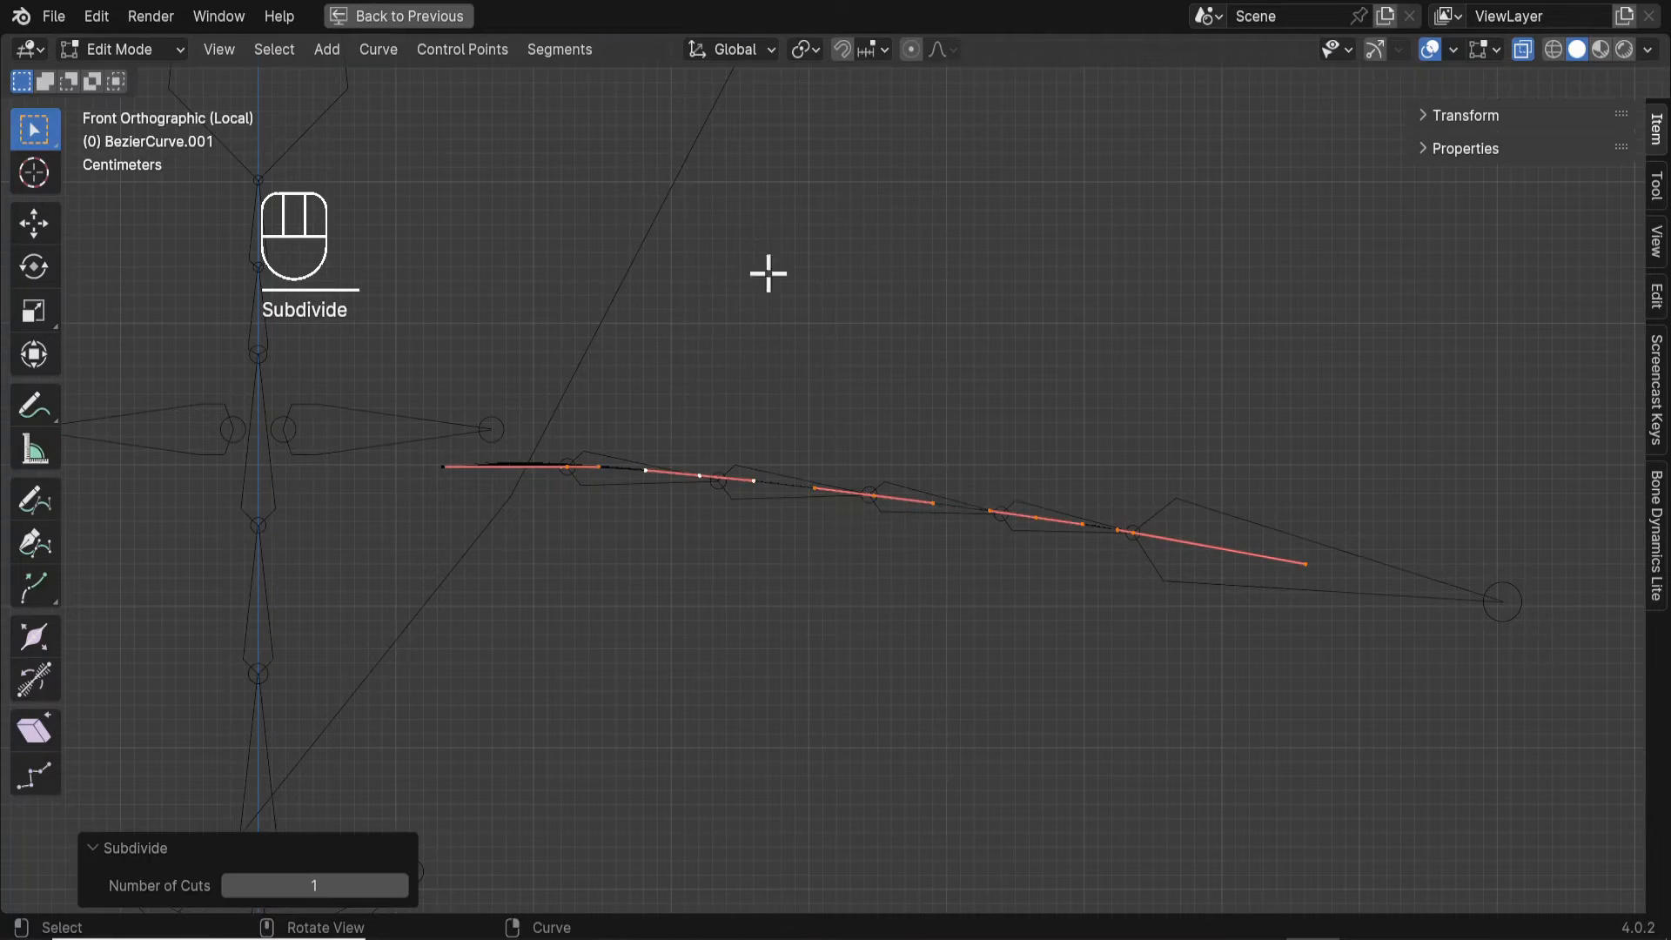
Move the curve's second control point onto the joint between the first and second arm bones.
scroll(872, 551, up, 2)
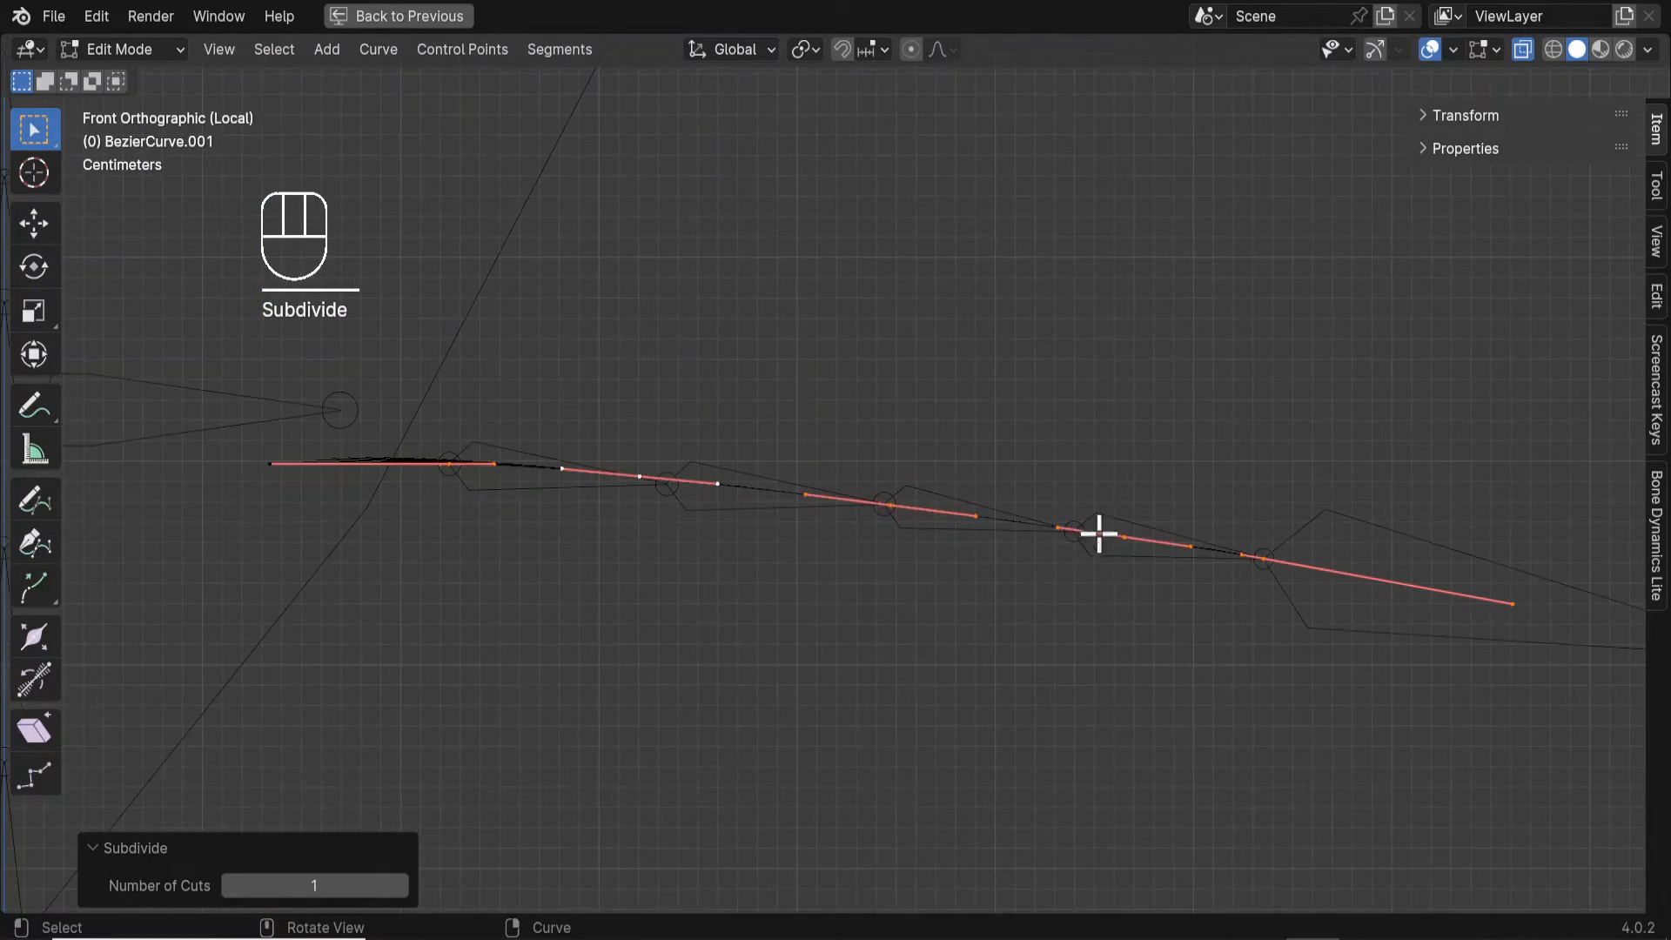
click(636, 477)
scroll(728, 616, up, 4)
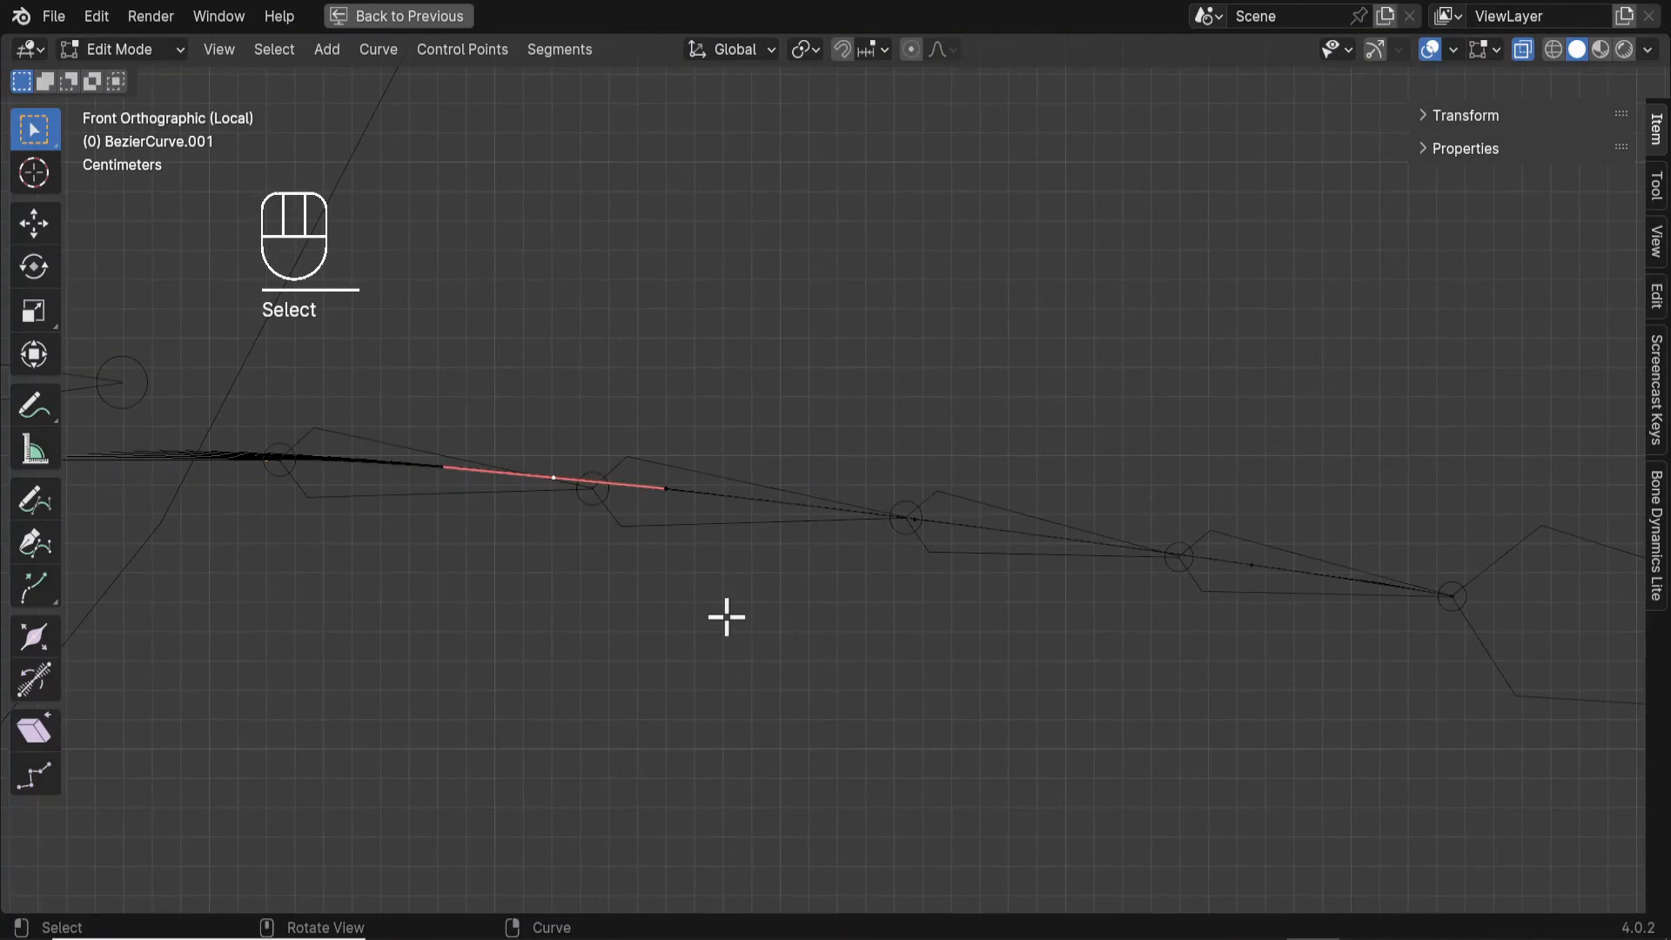
shift+middle_drag(616, 617, 621, 624)
key(g)
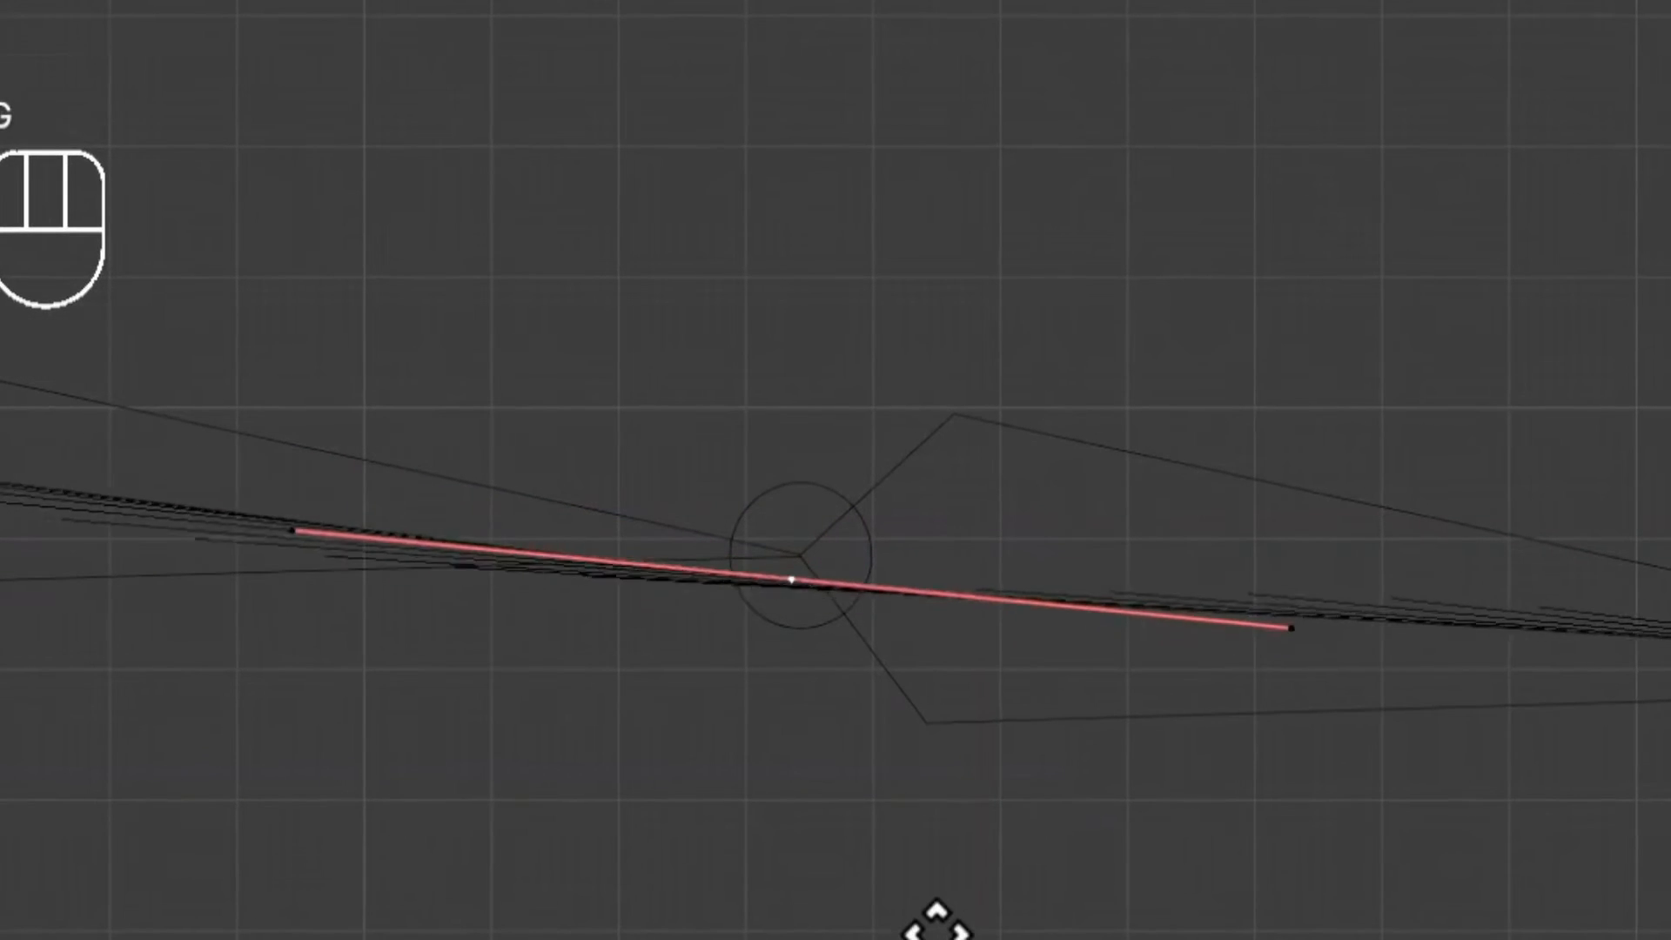
click(975, 814)
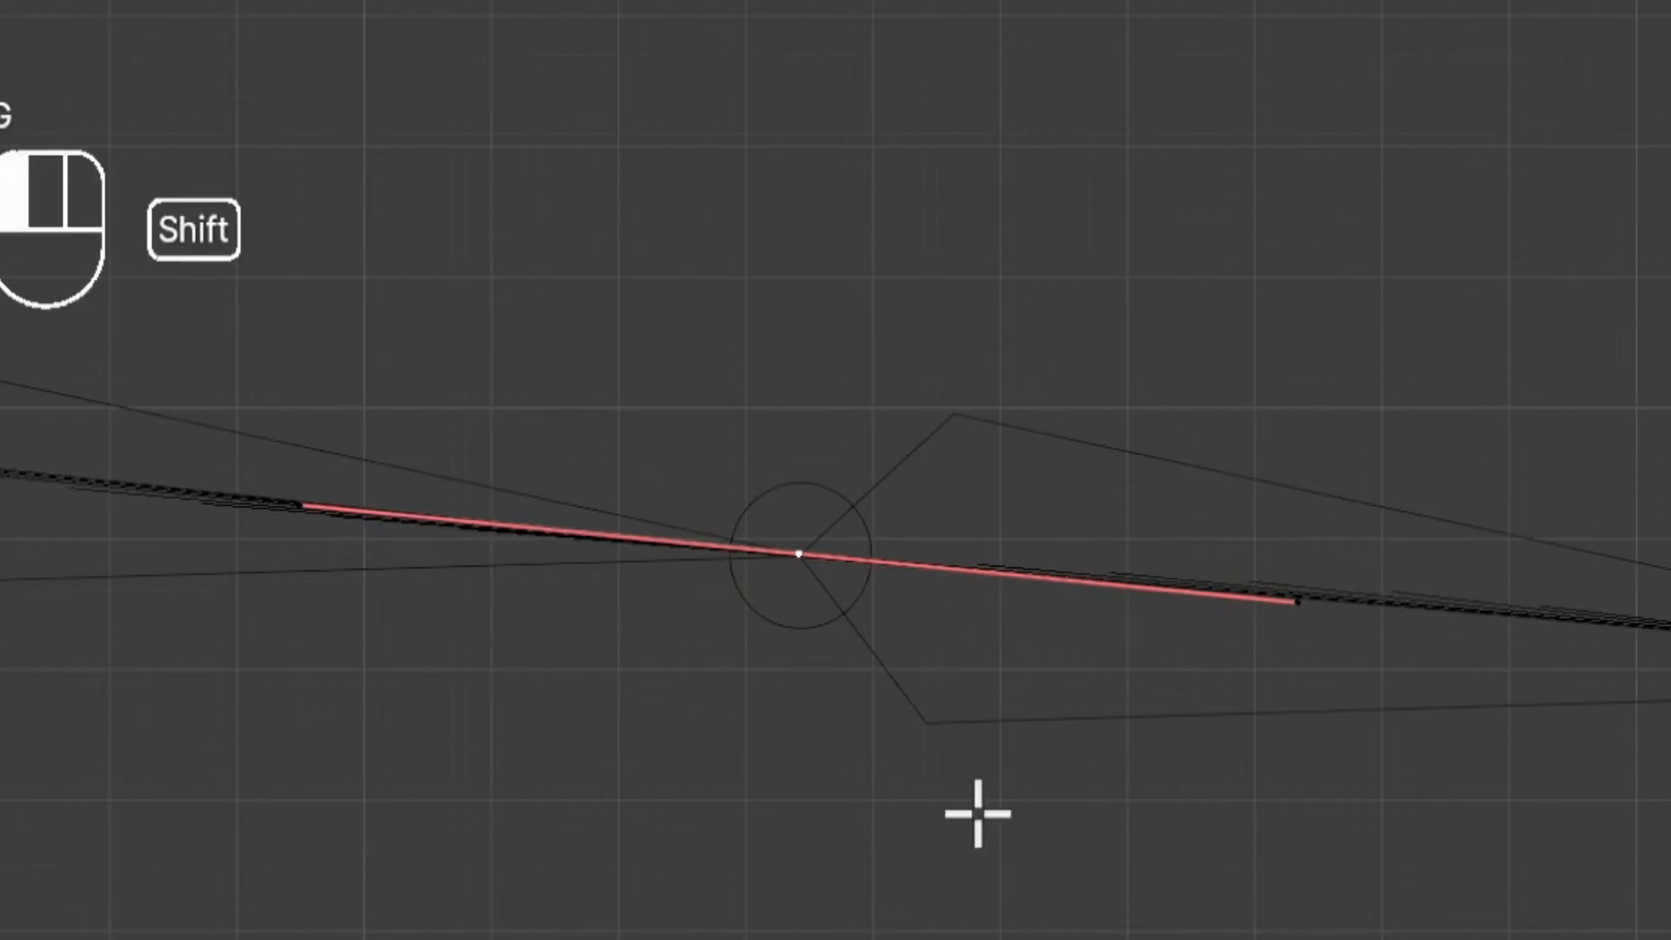
Move the curve's middle control point onto the joint between the second and third arm bones.
mouse_move(978, 809)
shift+middle_down()
mouse_move(1194, 602)
mouse_move(222, 593)
shift+middle_up()
shift+middle_drag(1544, 783, 891, 600)
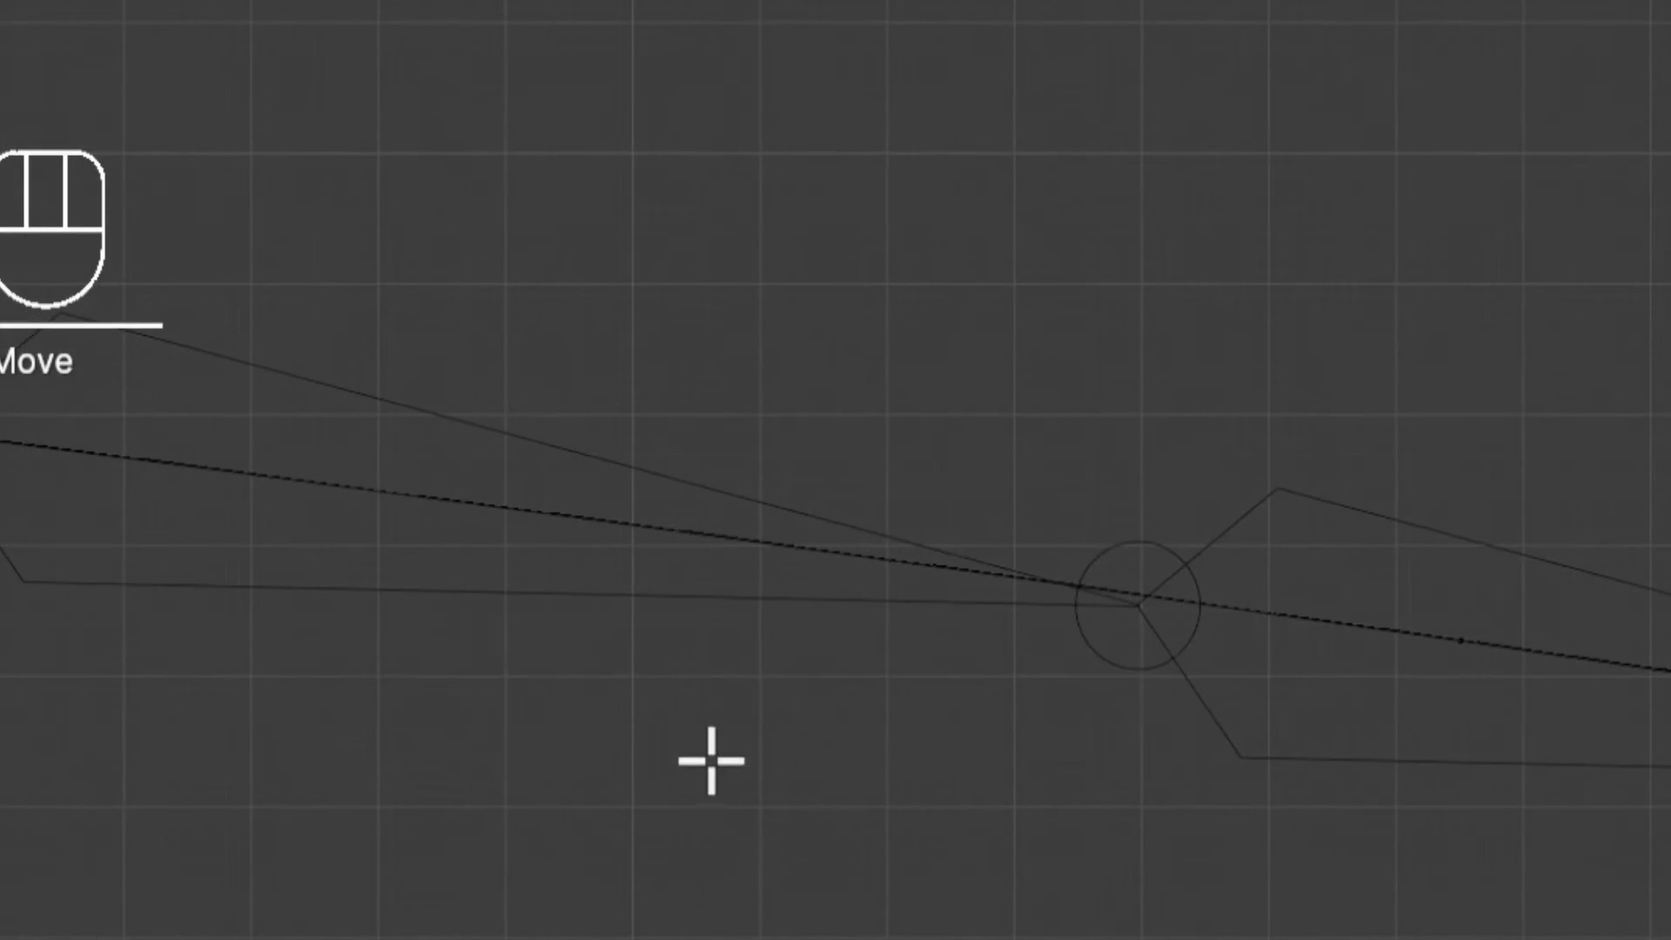
scroll(701, 758, down, 2)
shift+middle_drag(701, 758, 1094, 811)
drag(559, 265, 1021, 782)
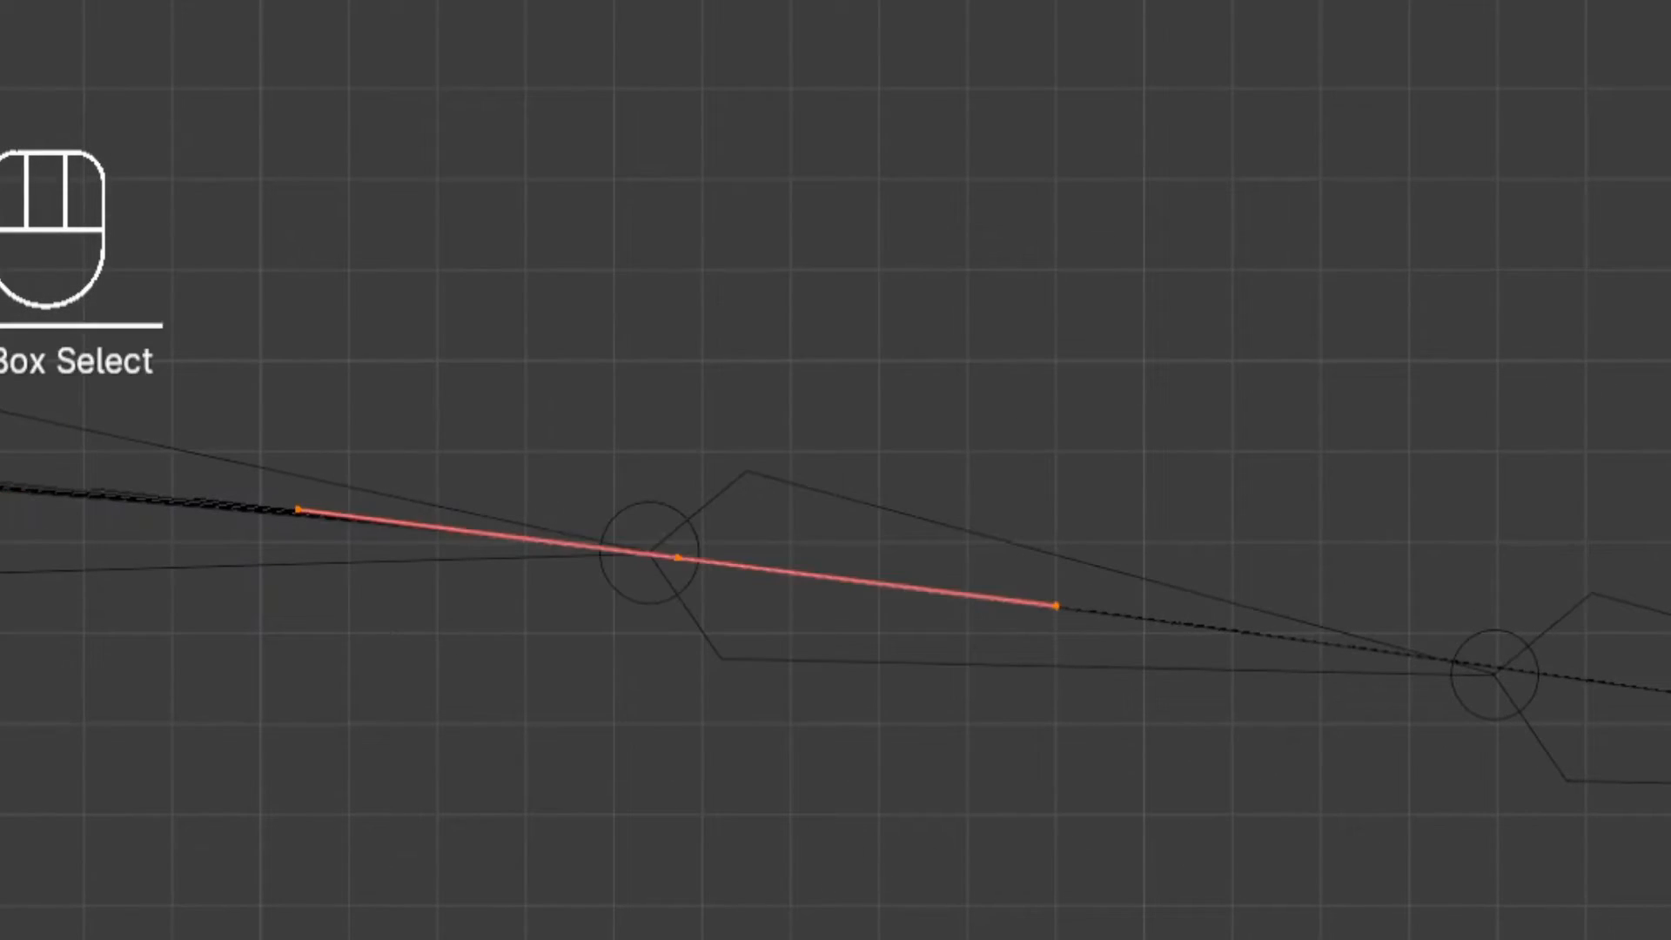
shift+middle_drag(532, 905, 888, 939)
scroll(993, 754, up, 5)
key(g)
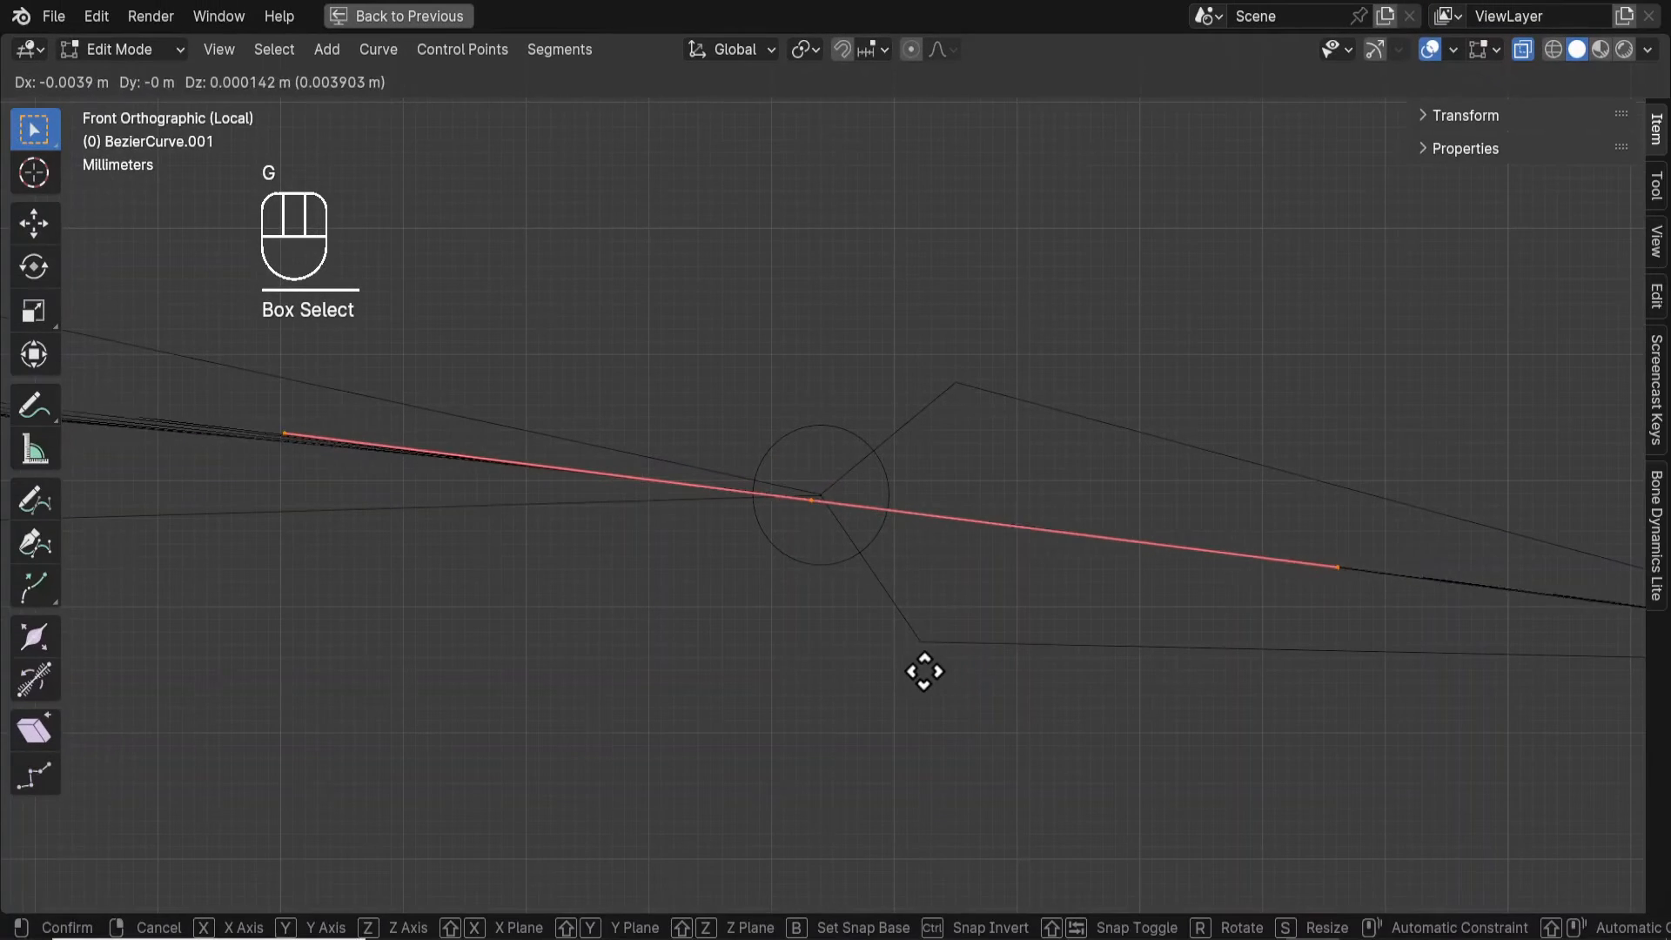
shift+click(933, 671)
Move the curve's fourth control point onto the joint between the third and fourth arm bones.
mouse_move(1049, 554)
shift+middle_down()
mouse_move(810, 467)
mouse_move(155, 392)
shift+middle_up()
shift+middle_drag(919, 556, 688, 529)
drag(624, 233, 1082, 624)
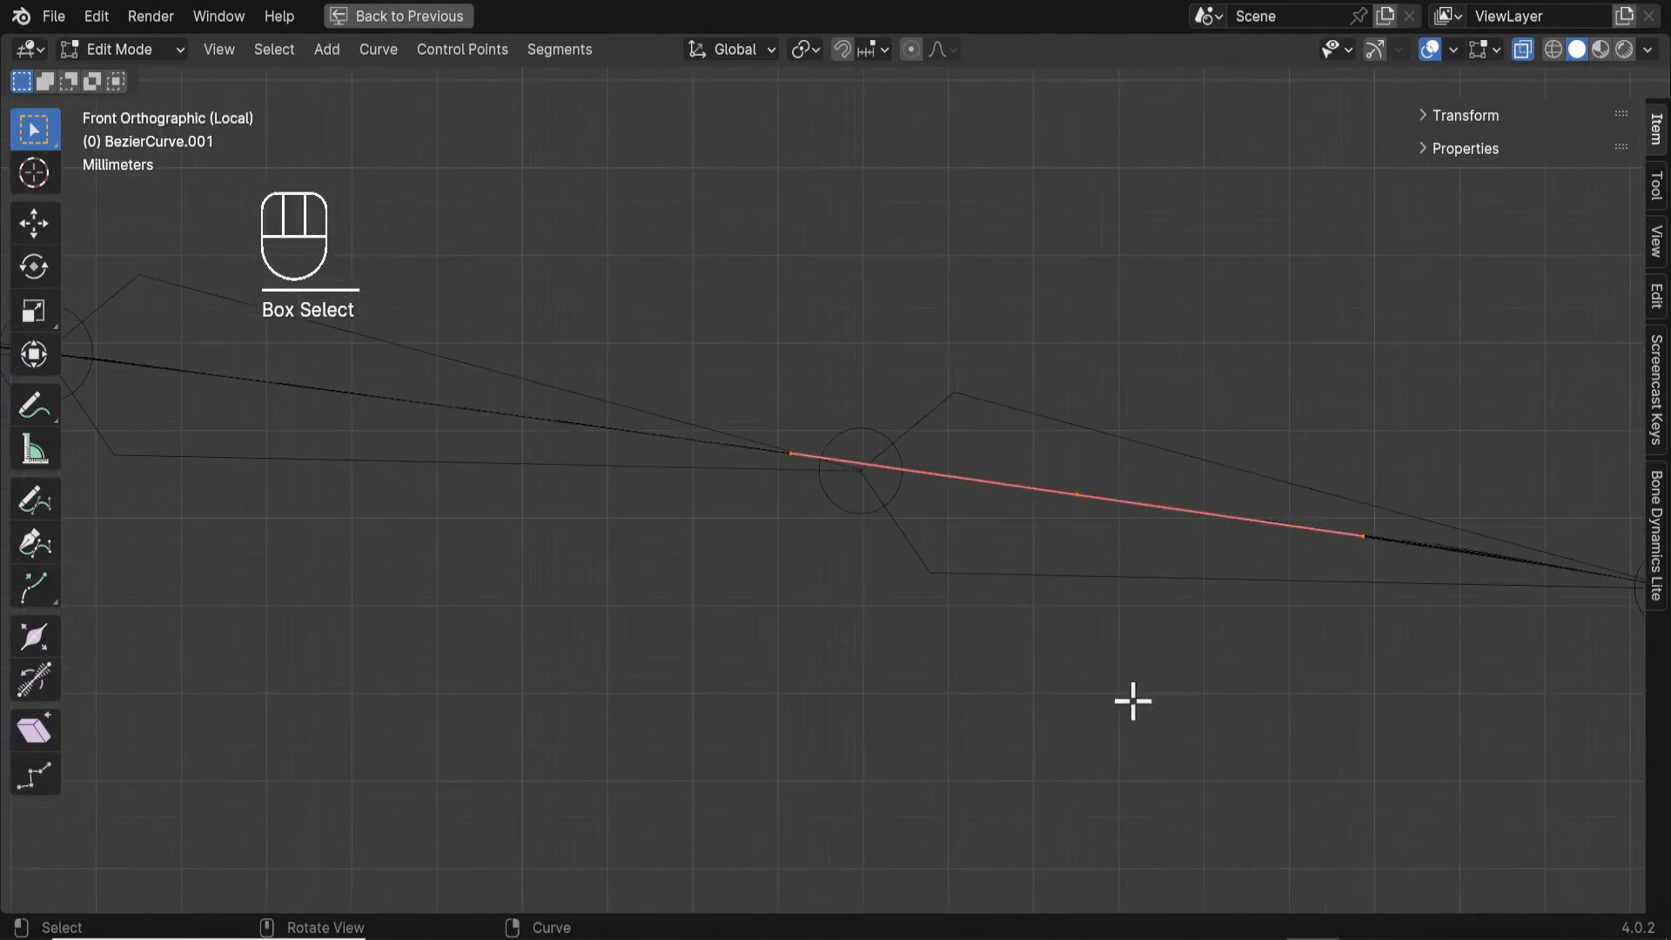
key(g)
shift+click(1020, 626)
Select the curve's last control point and check its alignment with the wrist joint.
shift+middle_drag(1194, 537, 532, 446)
drag(836, 331, 1181, 675)
shift+middle_drag(1181, 675, 693, 571)
scroll(1058, 601, down, 4)
scroll(870, 623, up, 4)
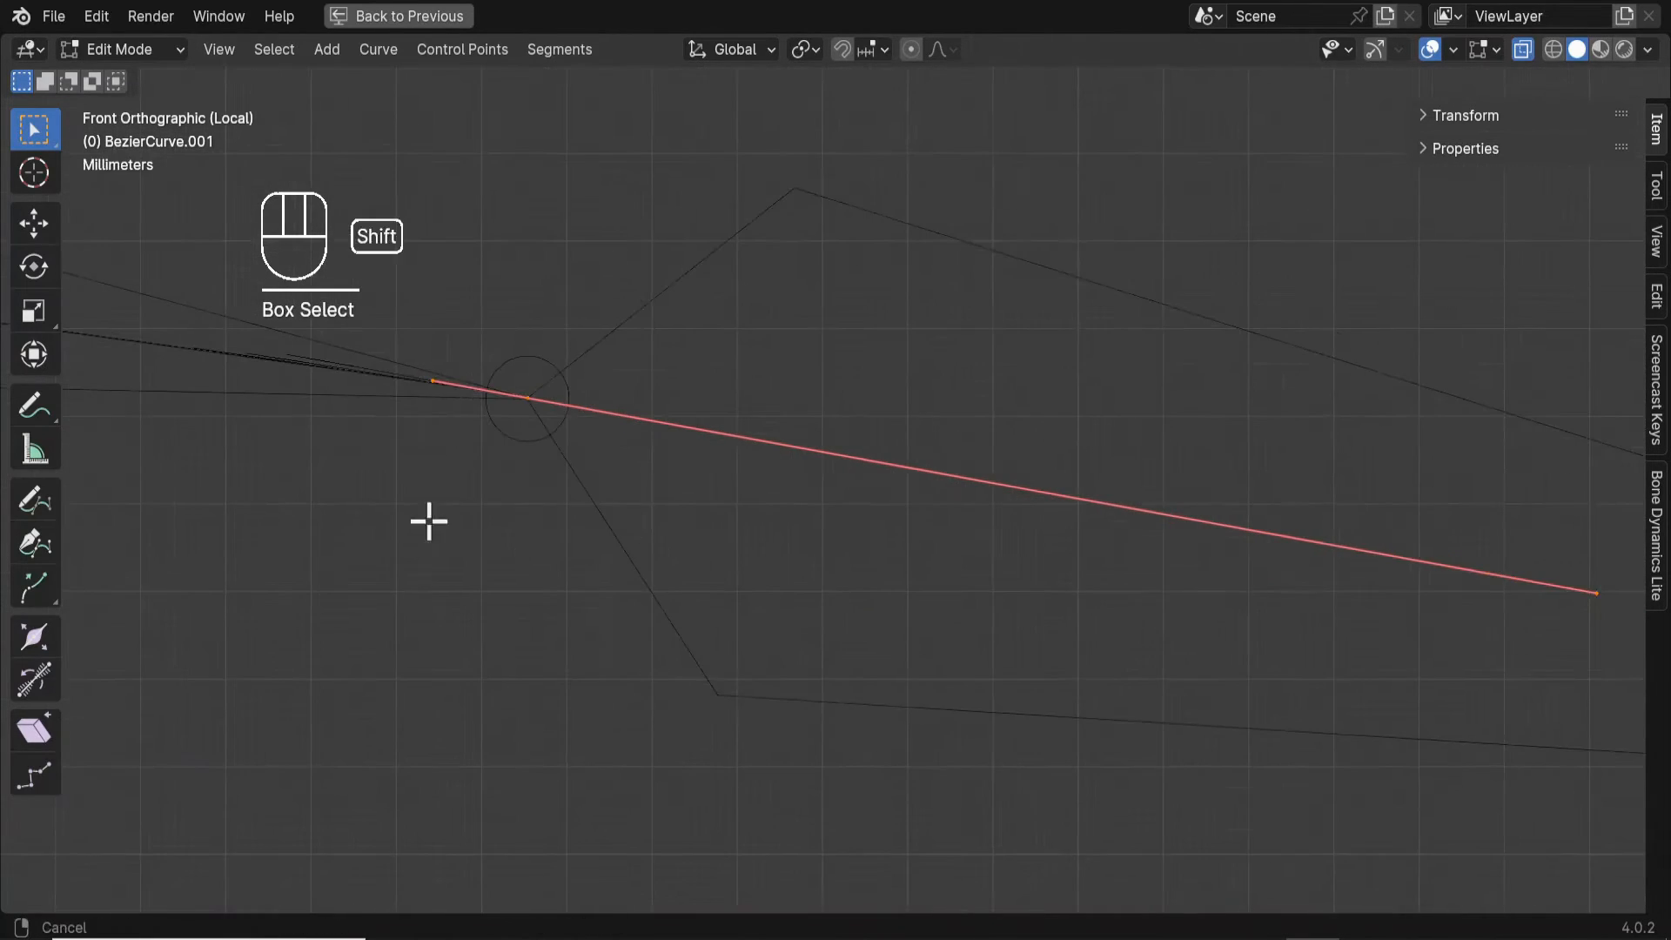
shift+middle_drag(427, 520, 1266, 564)
scroll(839, 543, down, 10)
scroll(839, 543, down, 2)
Align the curve's first control point with the start of the left arm's bone chain.
shift+middle_drag(523, 466, 739, 481)
scroll(739, 481, up, 3)
drag(575, 357, 734, 552)
scroll(896, 590, up, 9)
shift+middle_drag(744, 525, 826, 430)
key(g)
shift+click(722, 700)
Check the intermediate control points against the arm bone joints from the top view, then return to the front view.
key(KP_7)
scroll(931, 513, down, 12)
scroll(835, 487, down, 5)
shift+middle_drag(873, 614, 847, 560)
scroll(847, 562, up, 10)
shift+middle_drag(758, 643, 805, 87)
scroll(764, 212, up, 4)
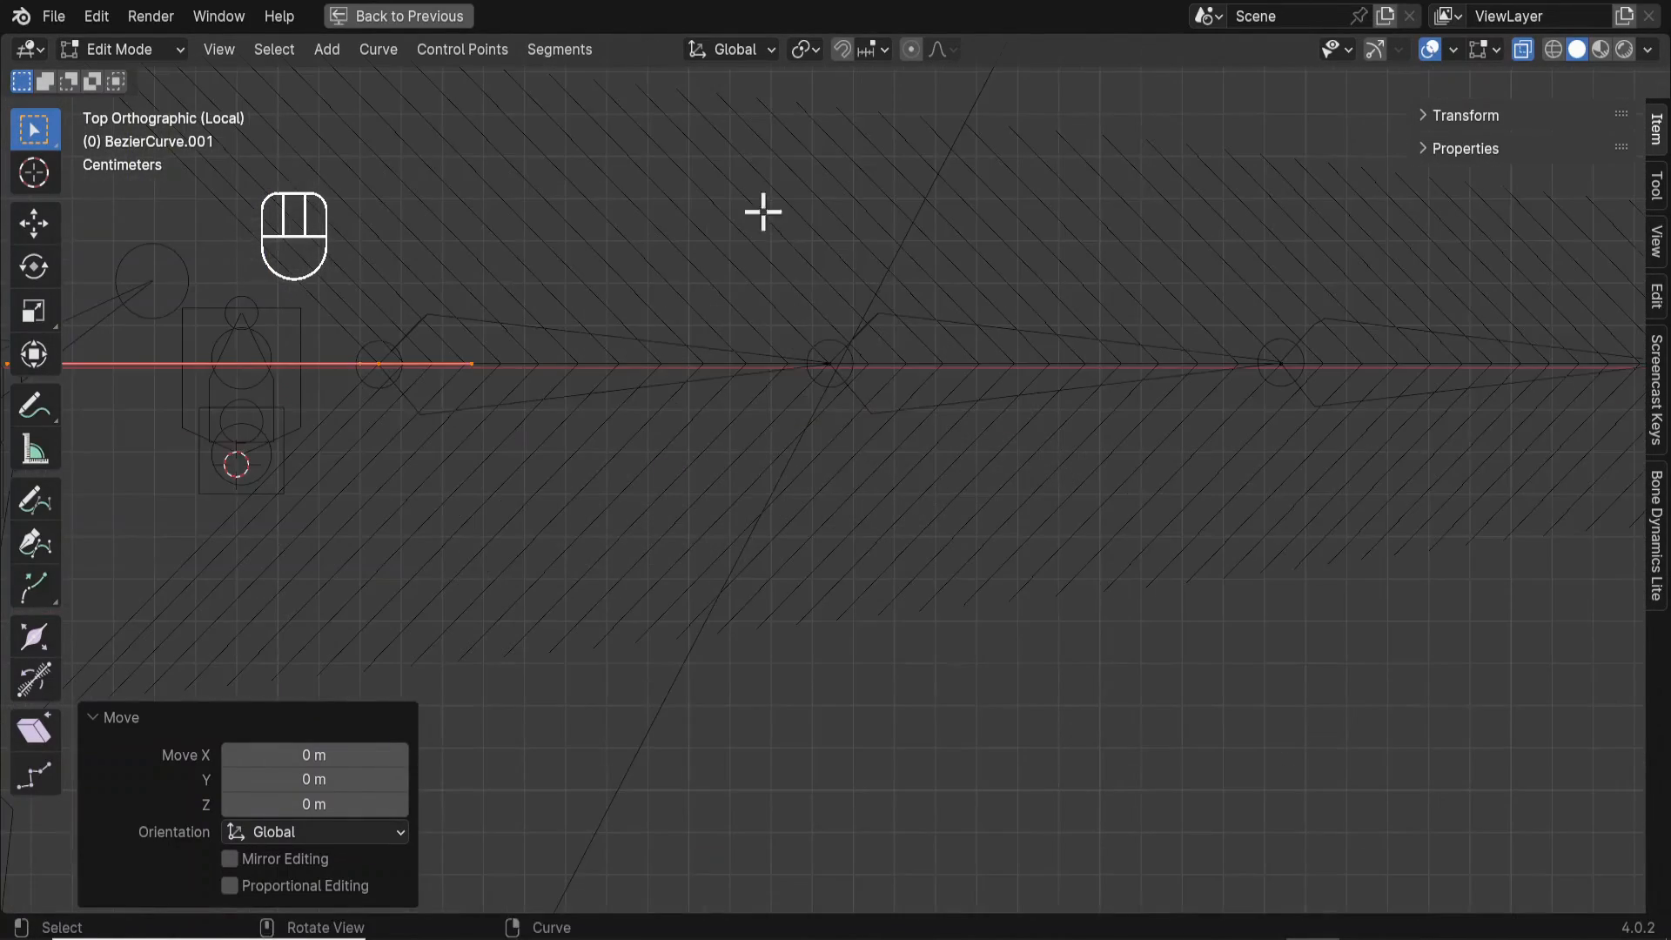
drag(763, 208, 929, 505)
scroll(928, 505, up, 4)
scroll(928, 505, up, 1)
shift+middle_drag(1306, 235, 566, 457)
drag(1098, 211, 1407, 563)
shift+middle_drag(1427, 561, 557, 628)
scroll(676, 619, down, 6)
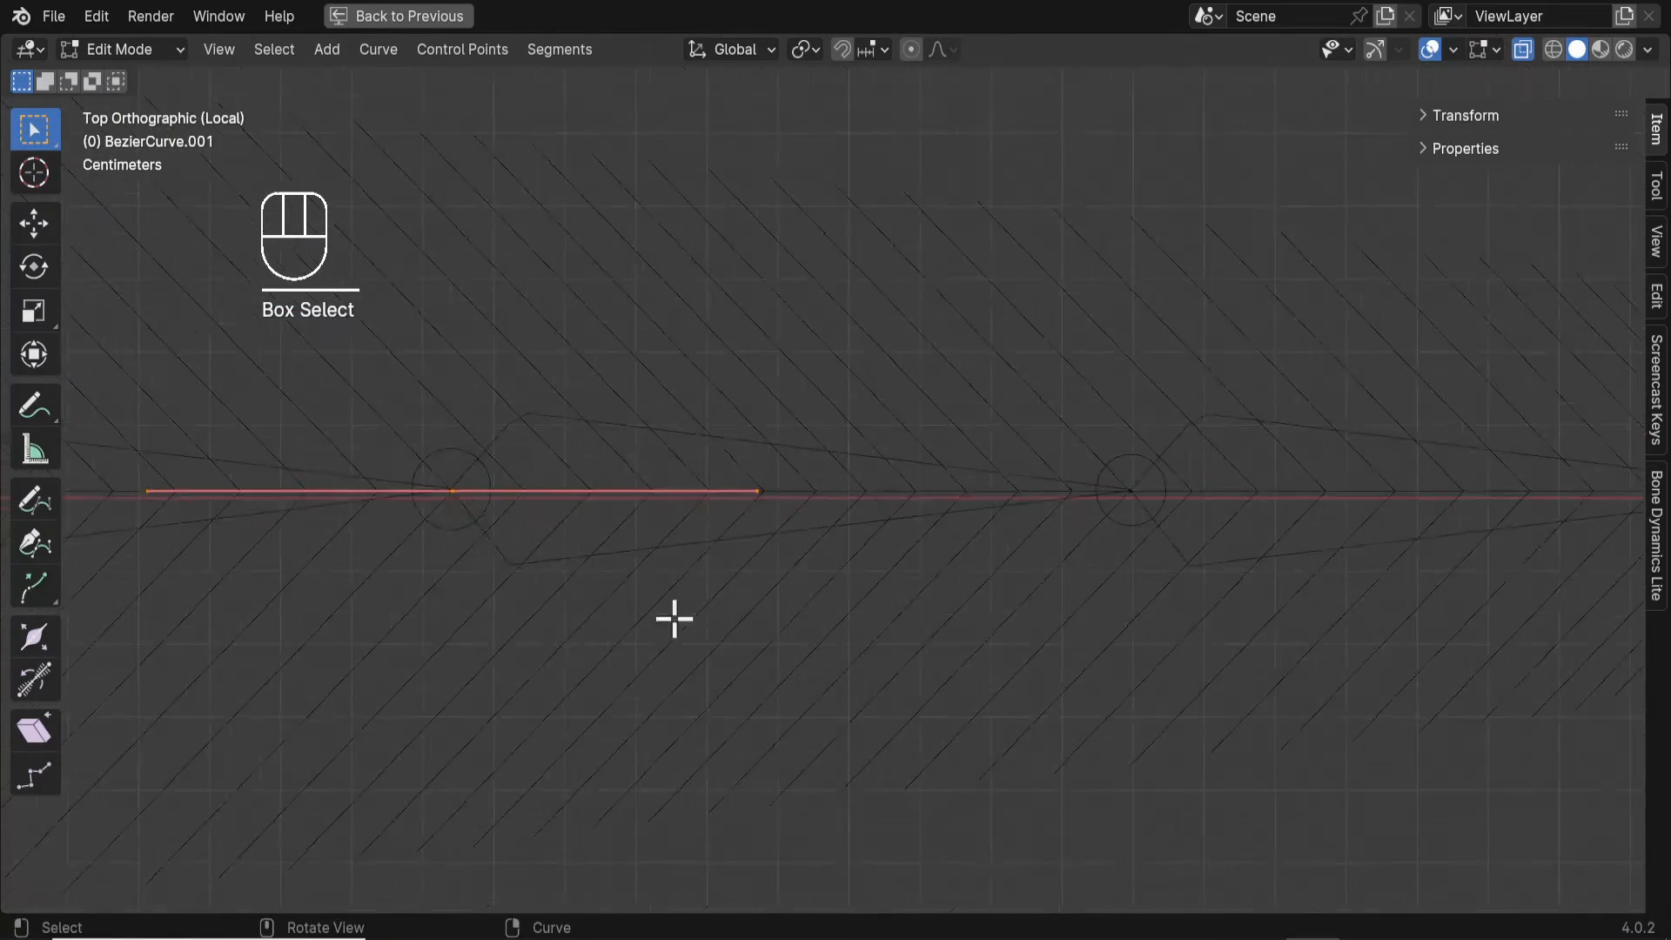
drag(880, 383, 1136, 617)
scroll(1136, 617, up, 4)
scroll(844, 802, down, 10)
middle_drag(844, 802, 734, 470)
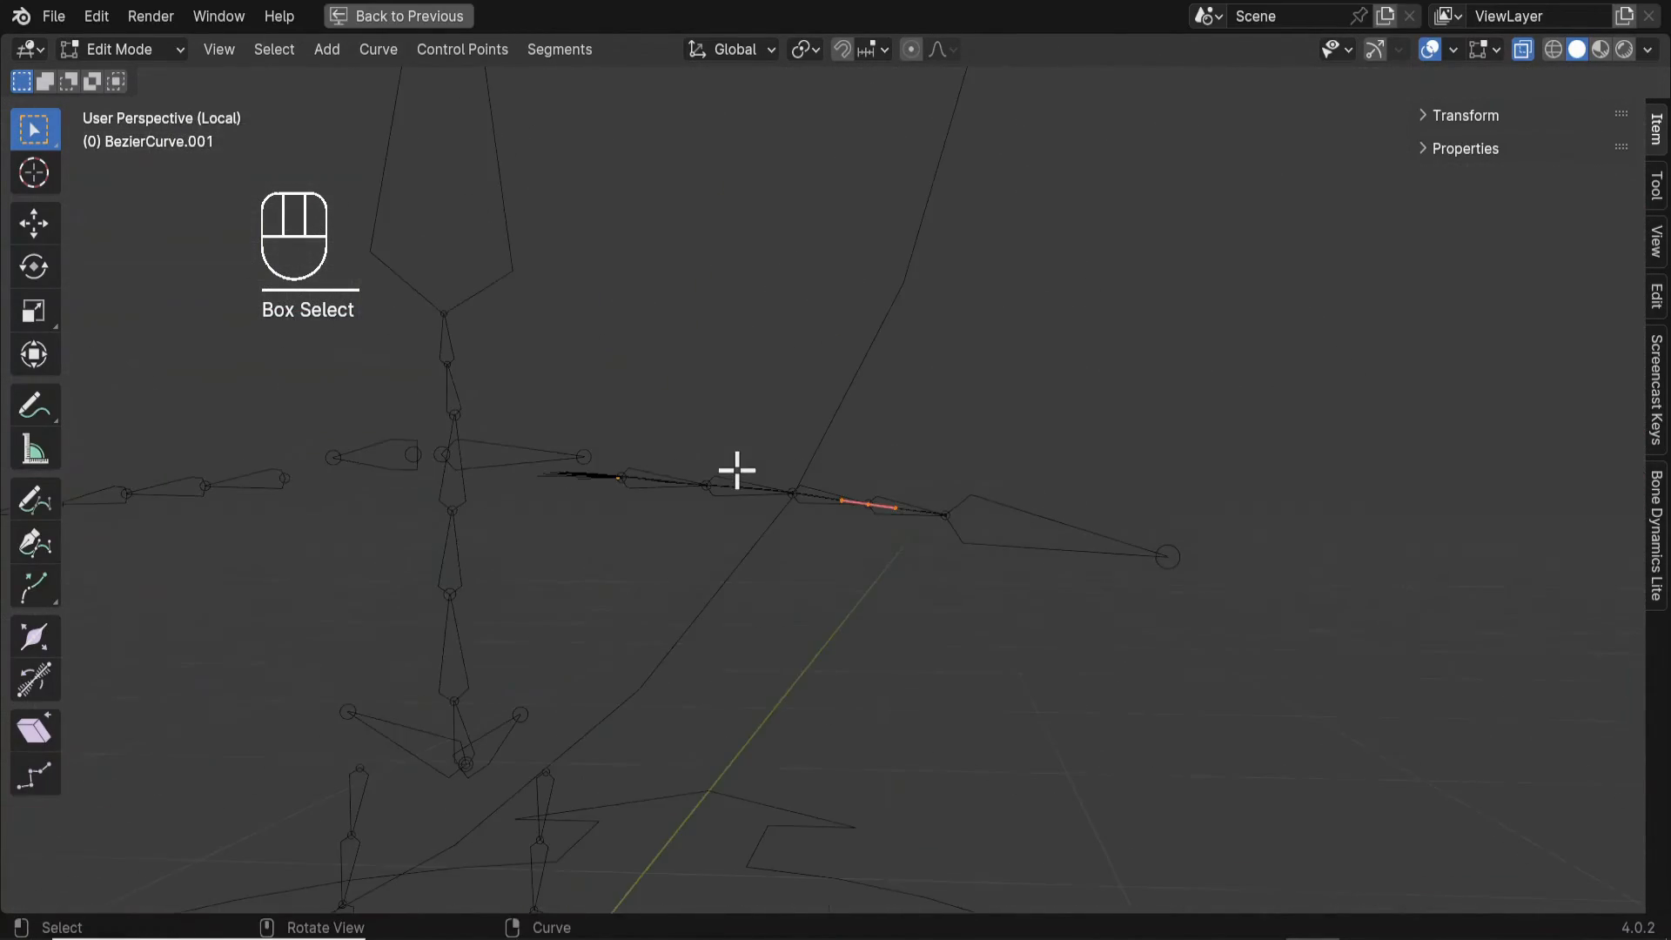
key(KP_1)
scroll(728, 470, up, 4)
shift+middle_drag(373, 690, 787, 608)
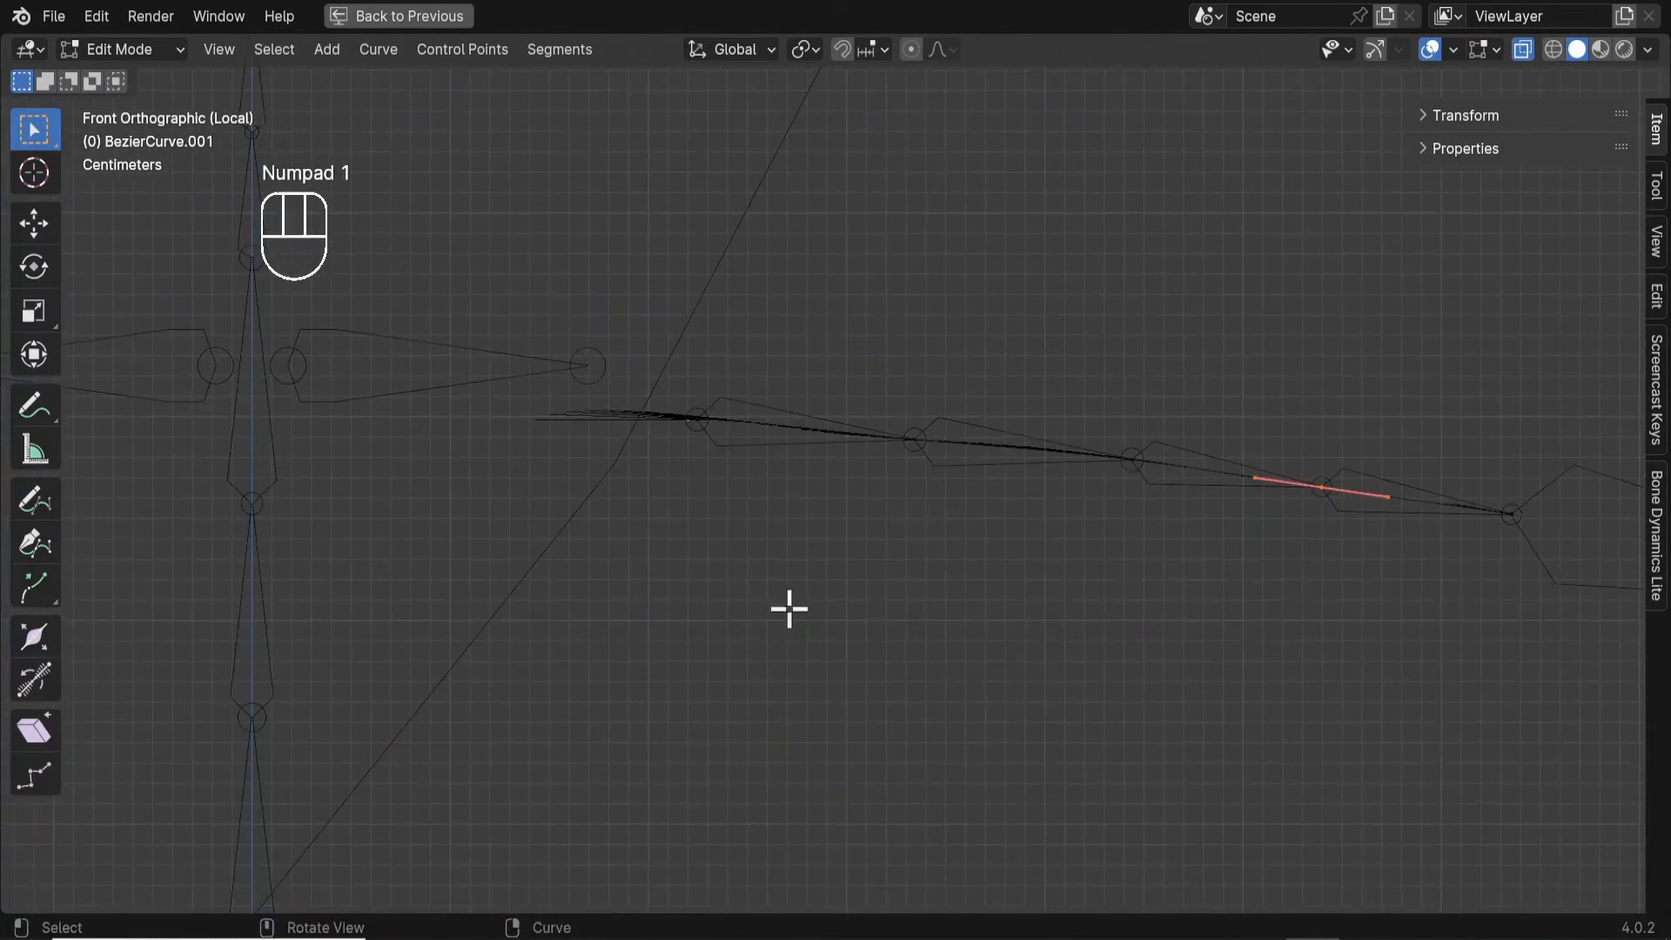
Make DEF-upper_arm.L the rig's active bone in Pose Mode, and return the rig to Object Mode.
scroll(837, 404, up, 3)
key(ctrl+Tab)
click(655, 423)
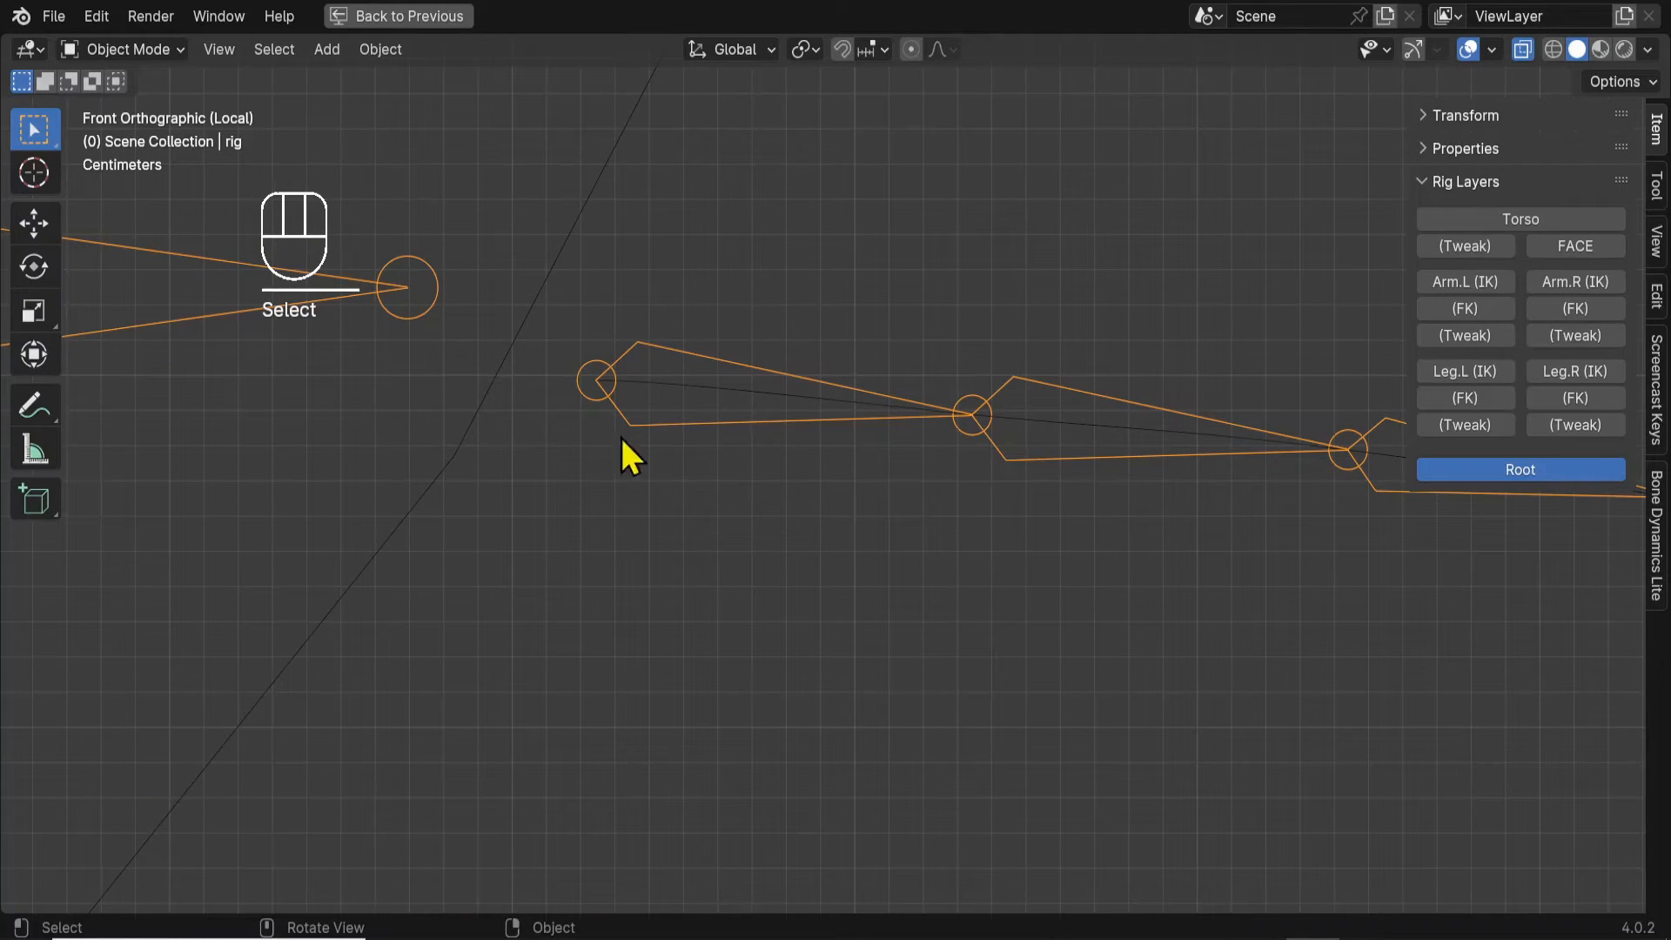
click(166, 45)
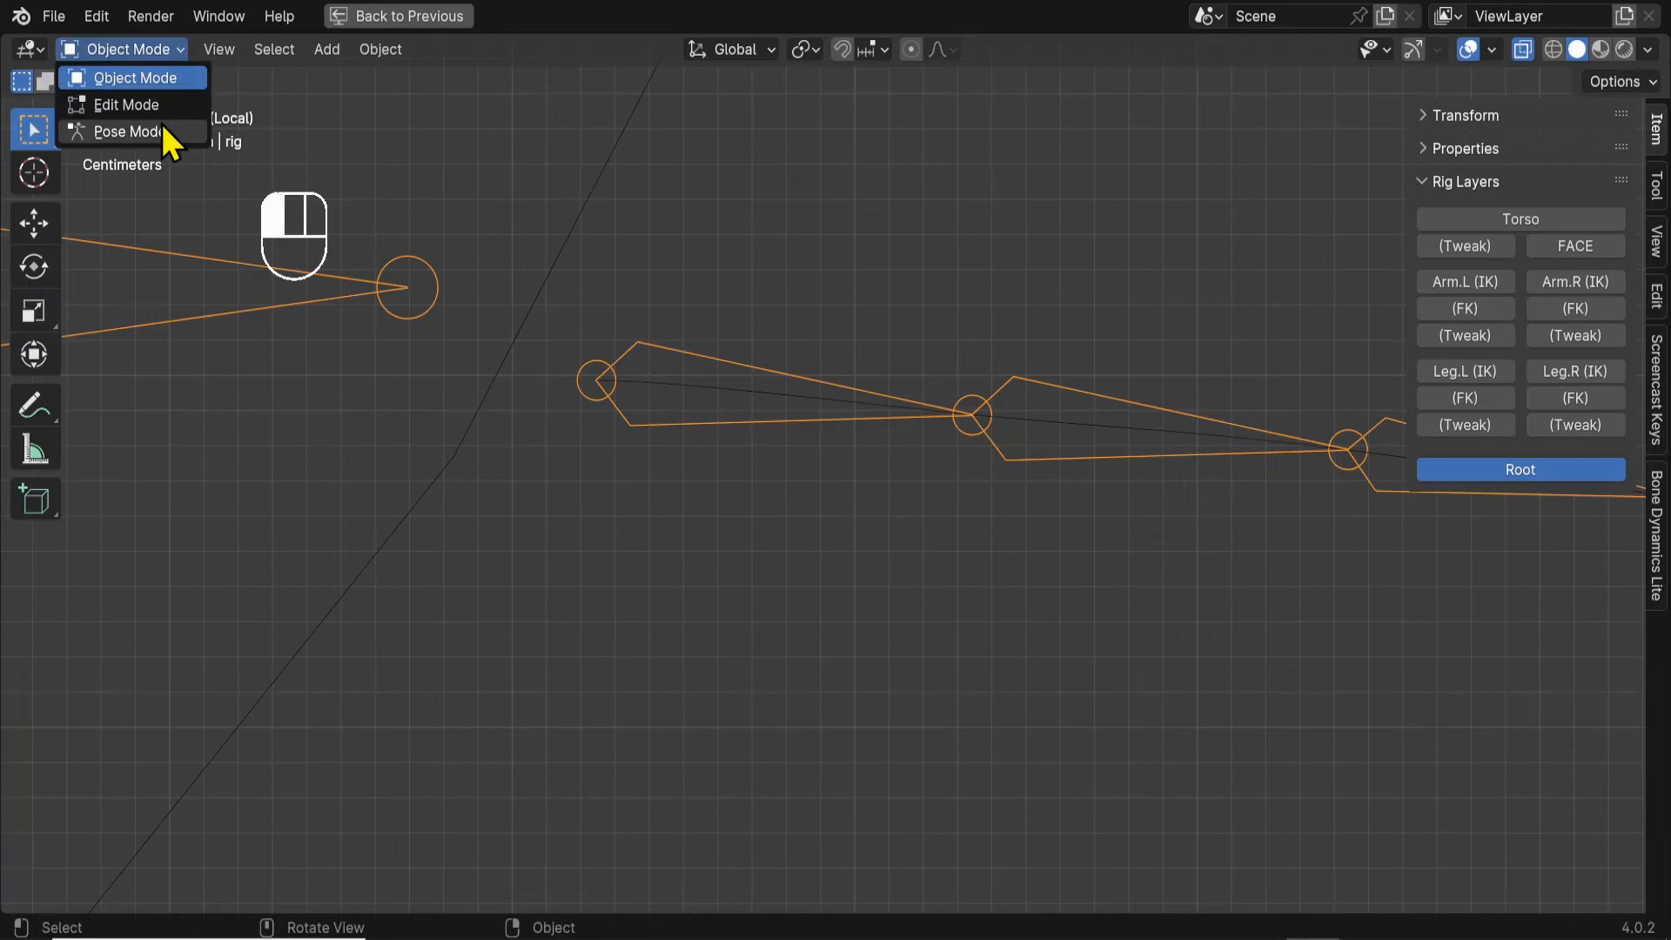
click(162, 128)
click(684, 396)
shift+middle_drag(703, 538, 623, 535)
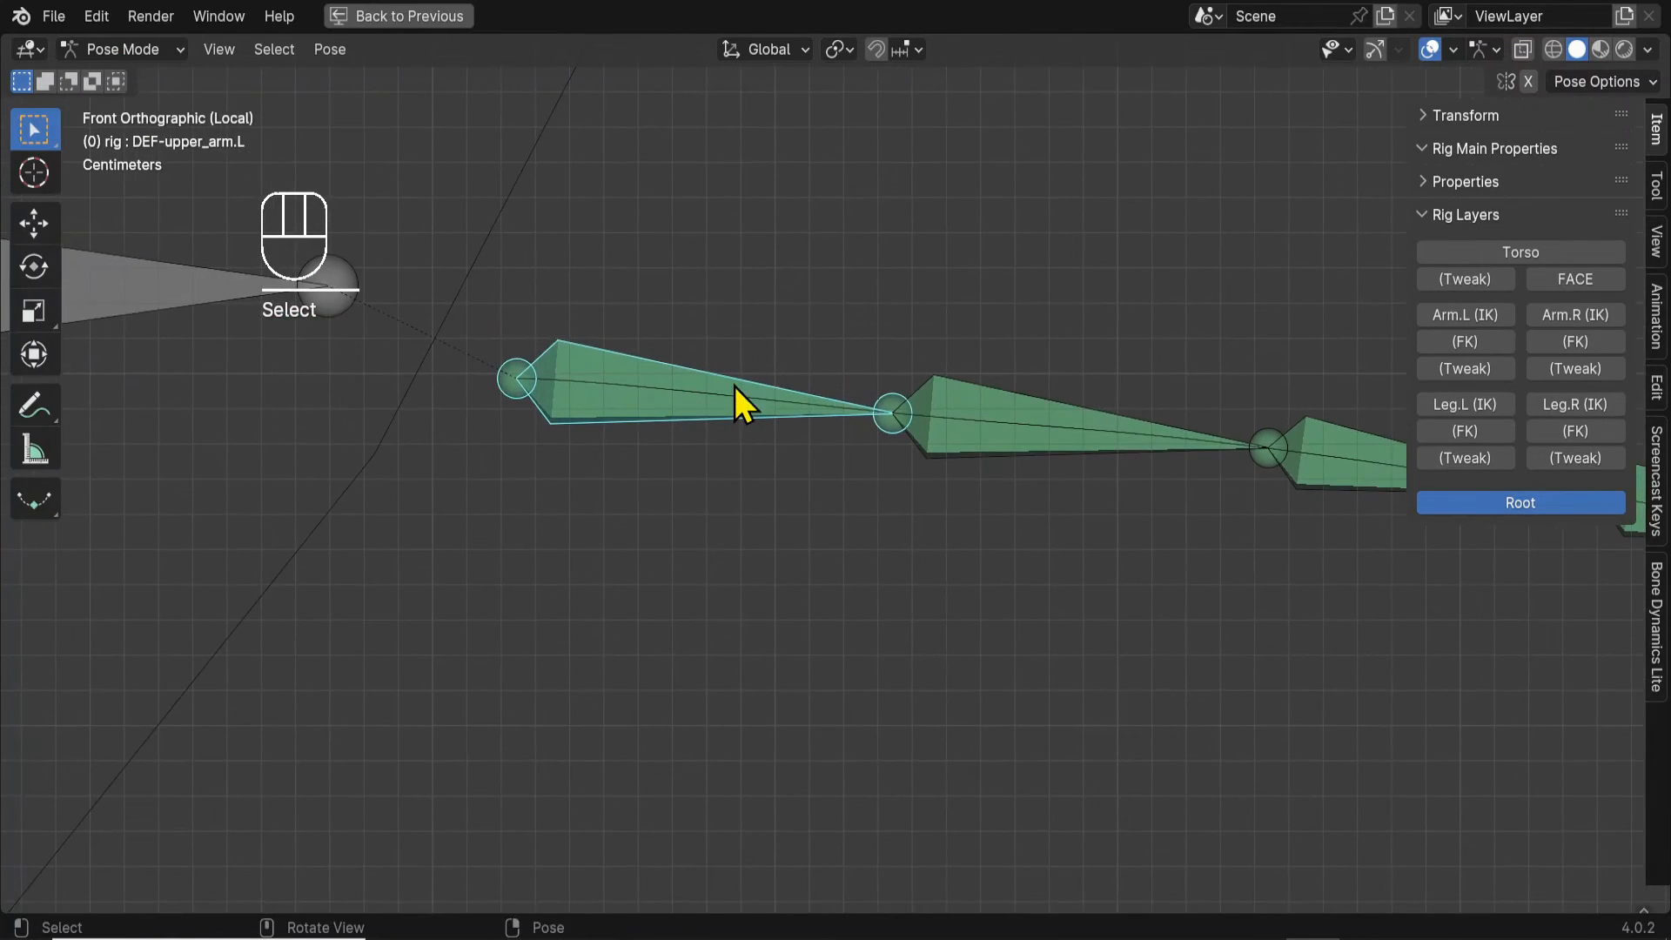
key(ctrl+Tab)
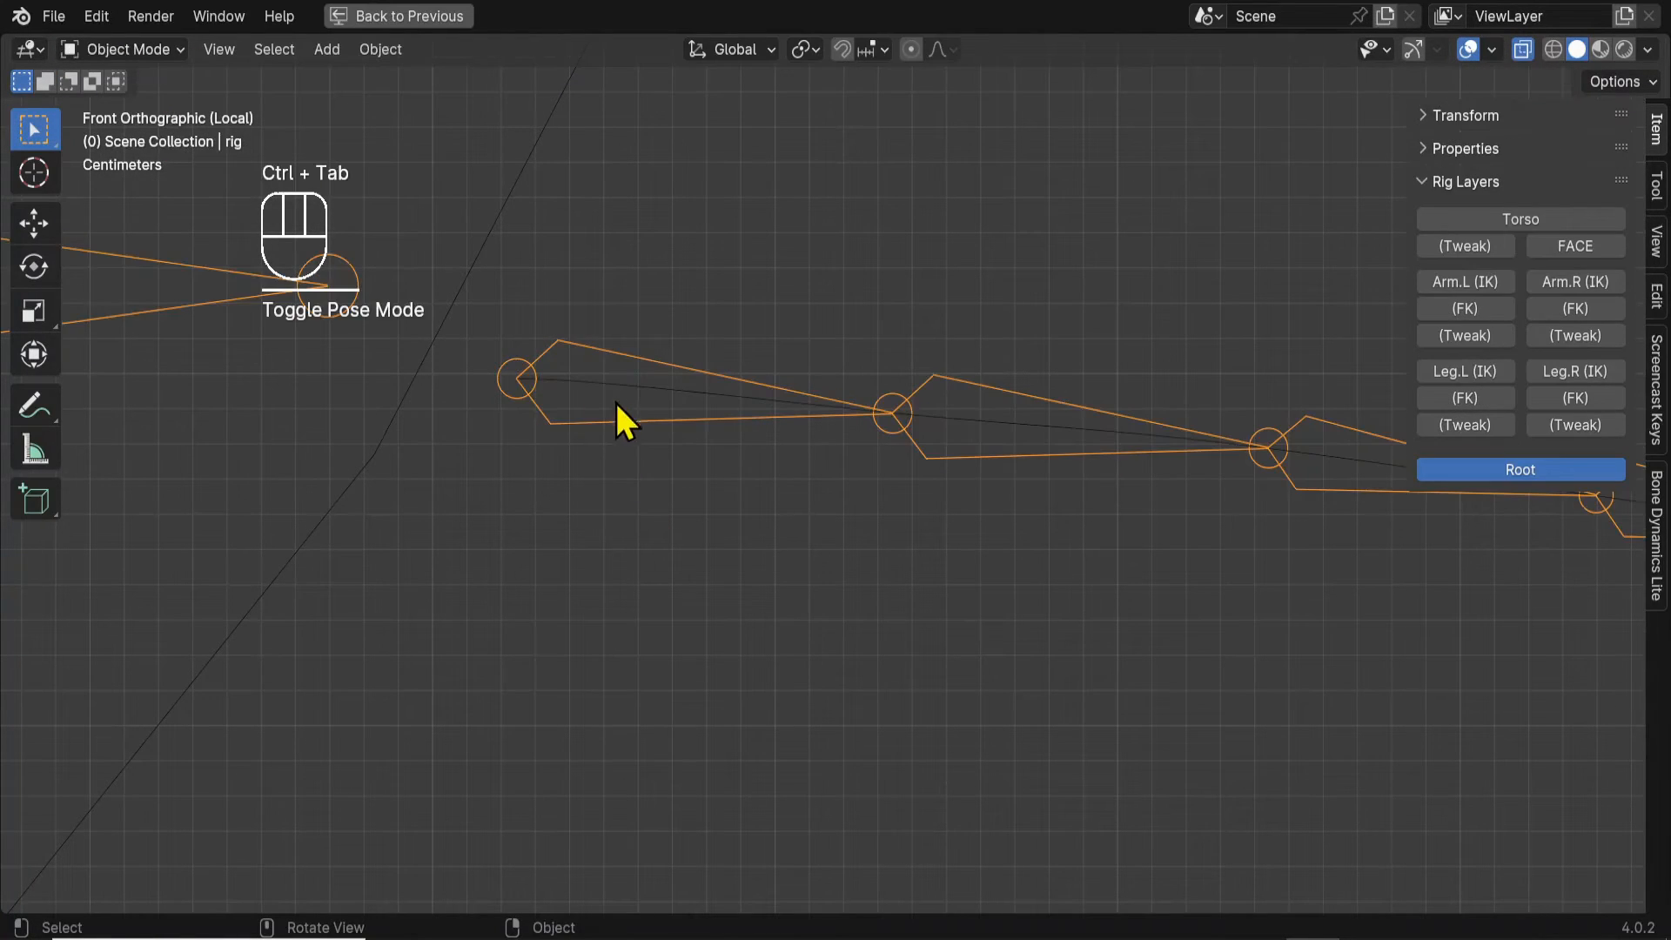
Add the arm curve to the rig selection and hook its first control point to the active upper arm bone.
shift+click(623, 377)
key(Tab)
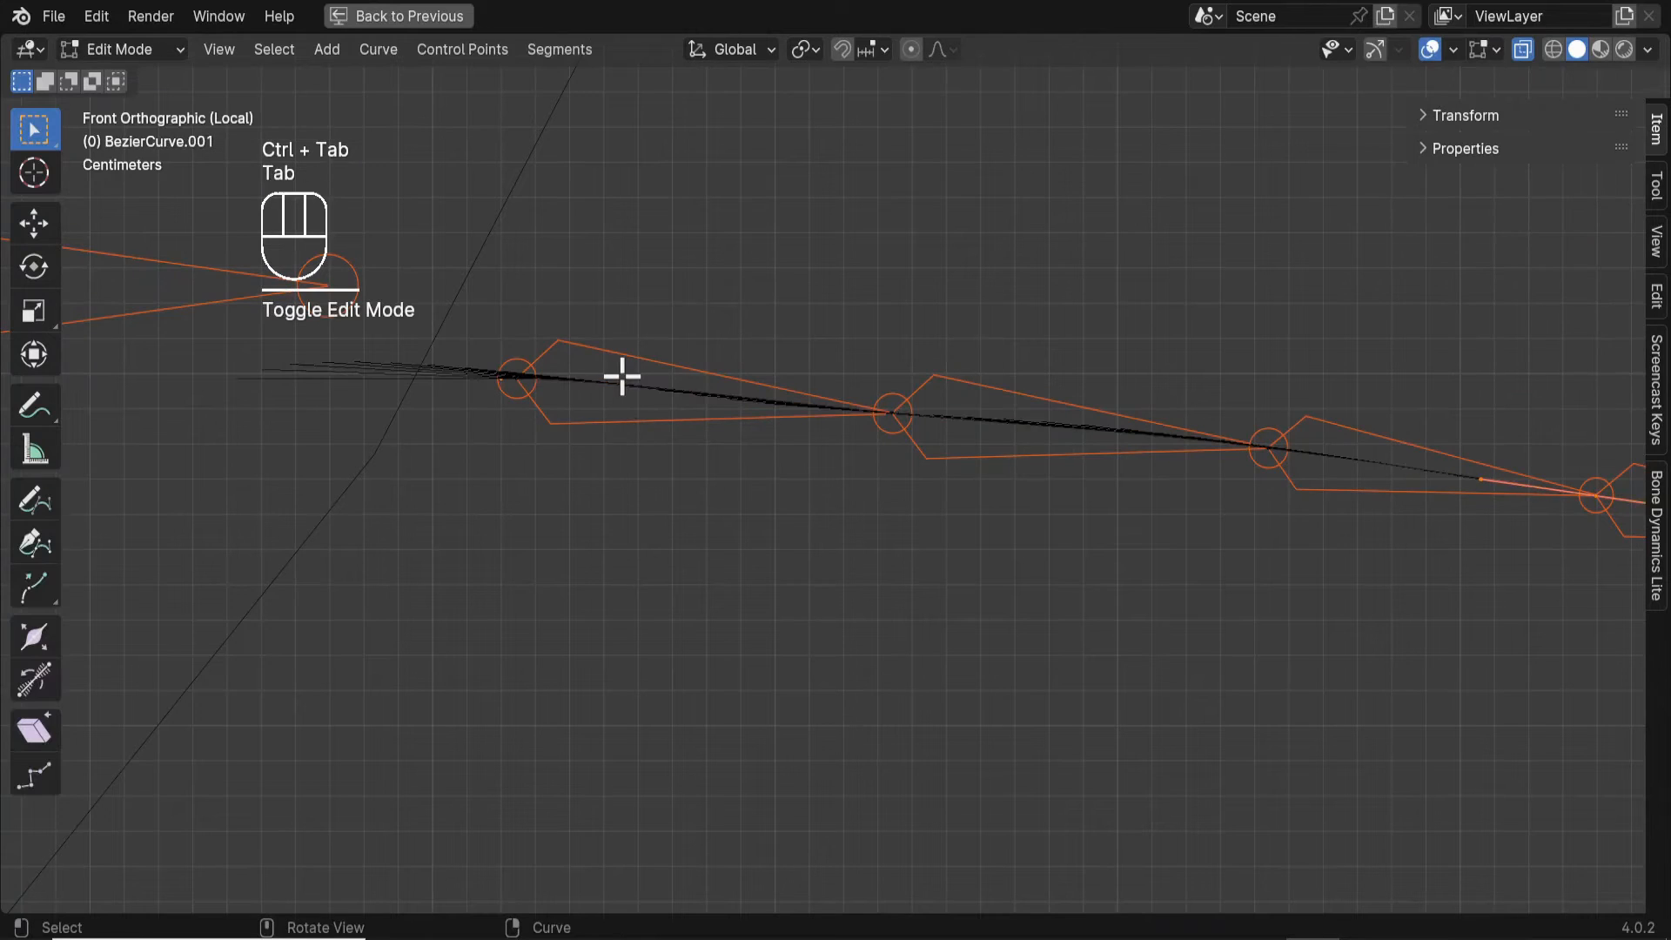
drag(459, 297, 606, 506)
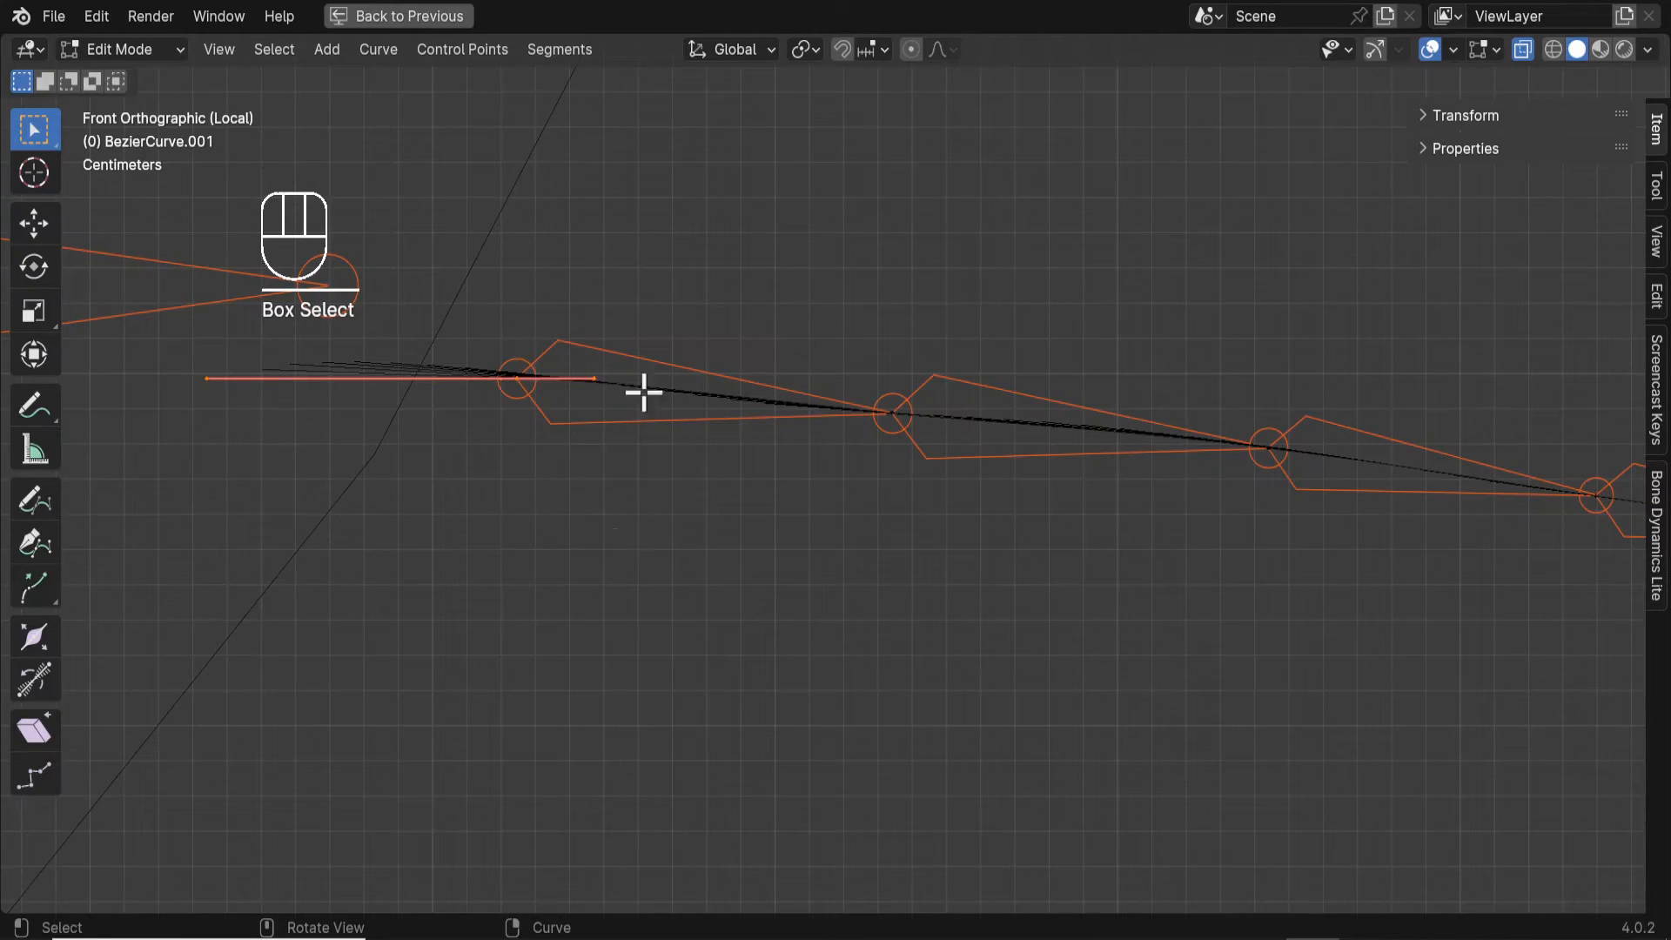
key(ctrl+h)
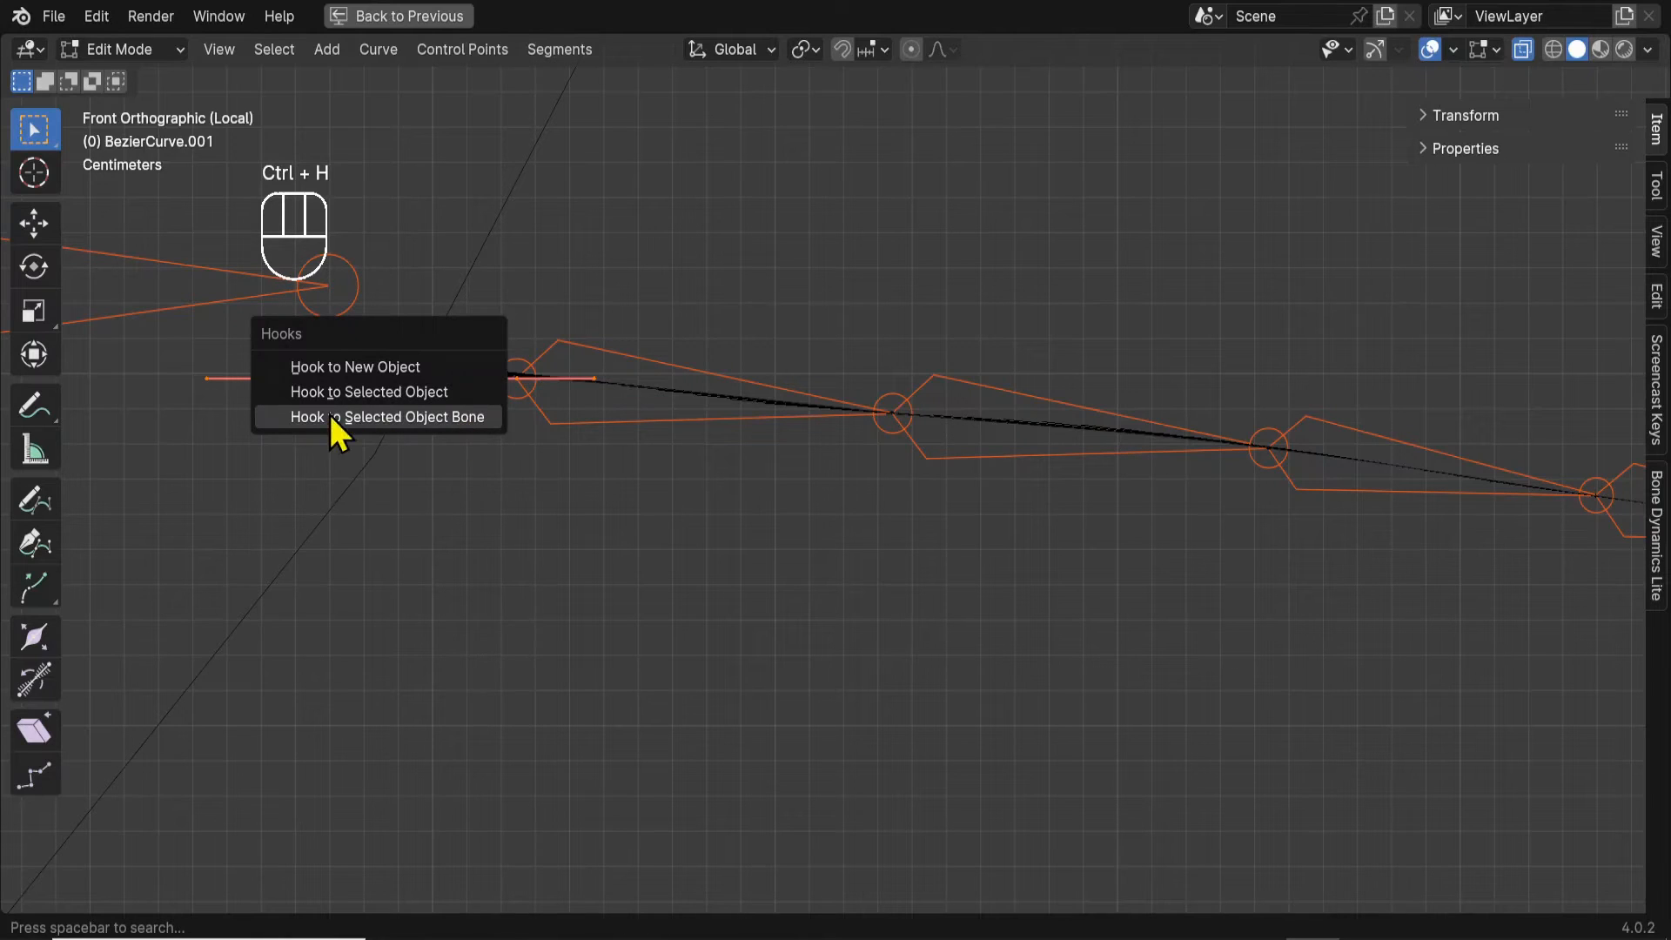
click(435, 417)
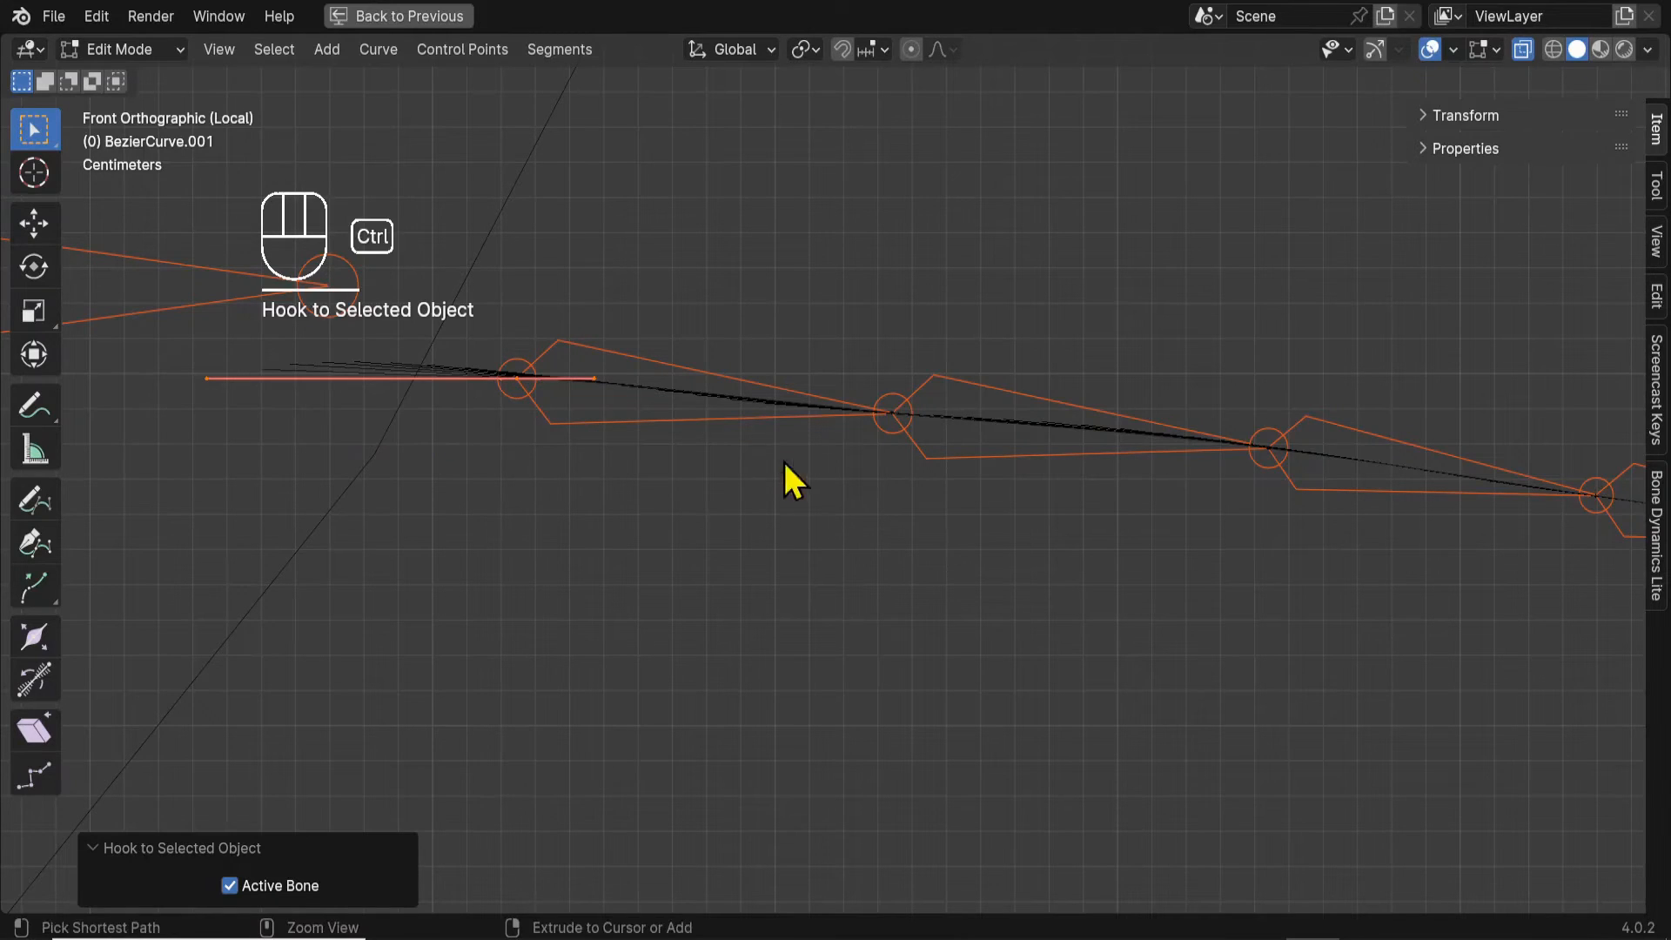
Select the curve's second control point and make DEF-upper_arm.L.001 the rig's active bone in Pose Mode.
key(ctrl+Tab)
ctrl+click(914, 429)
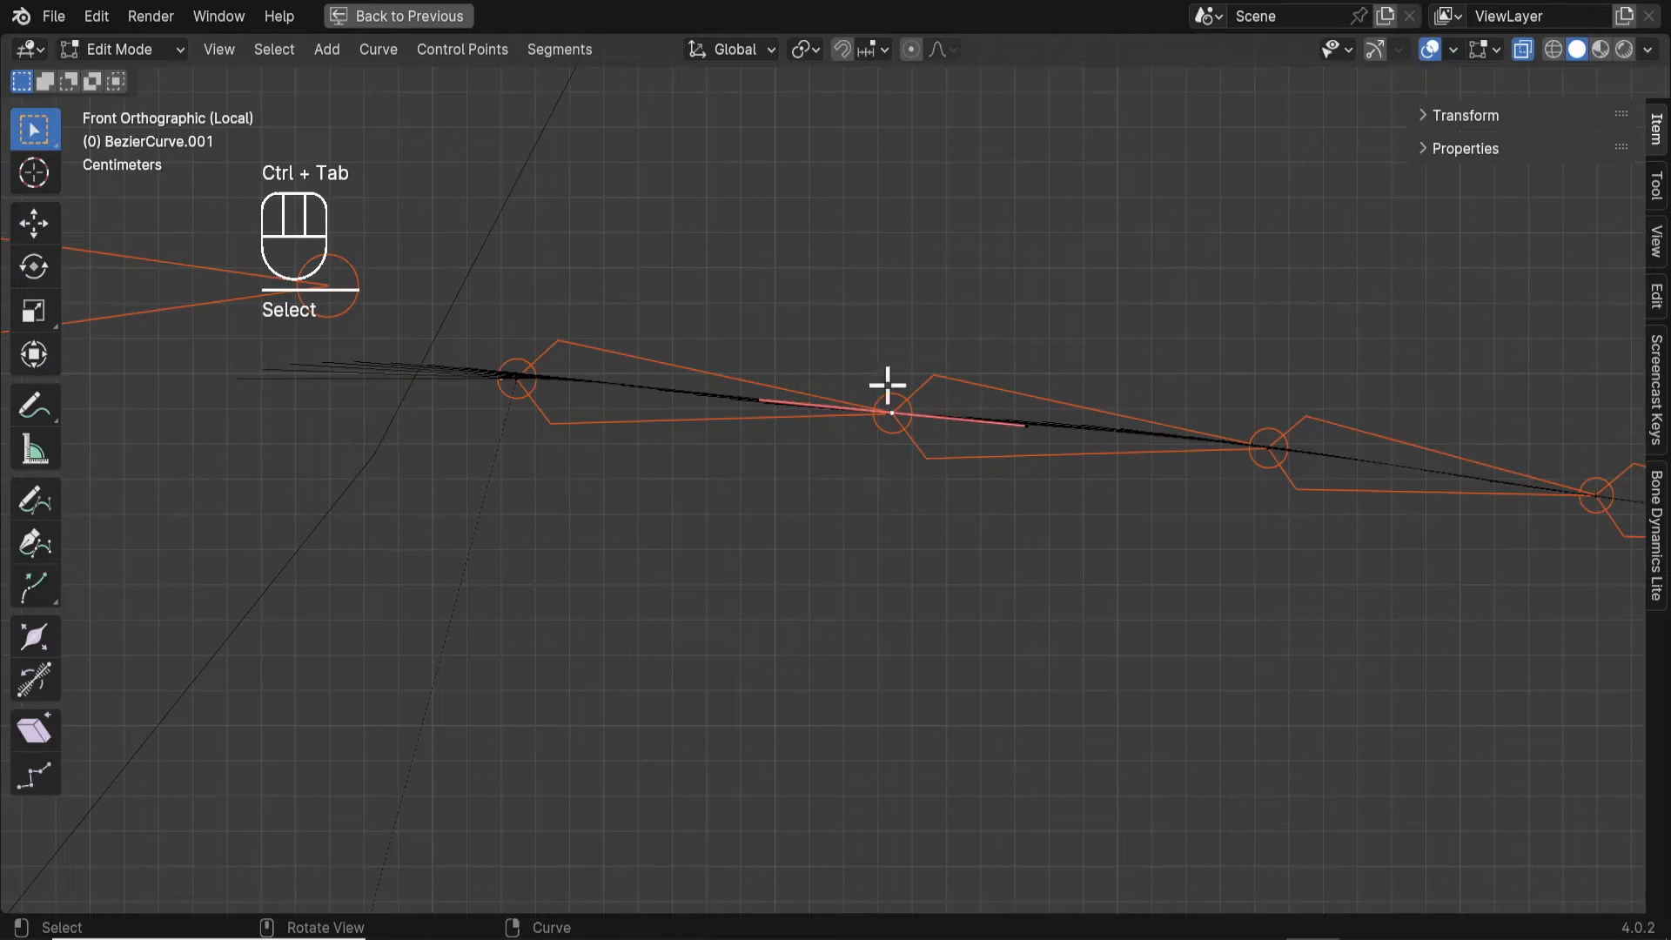
drag(775, 274, 1003, 504)
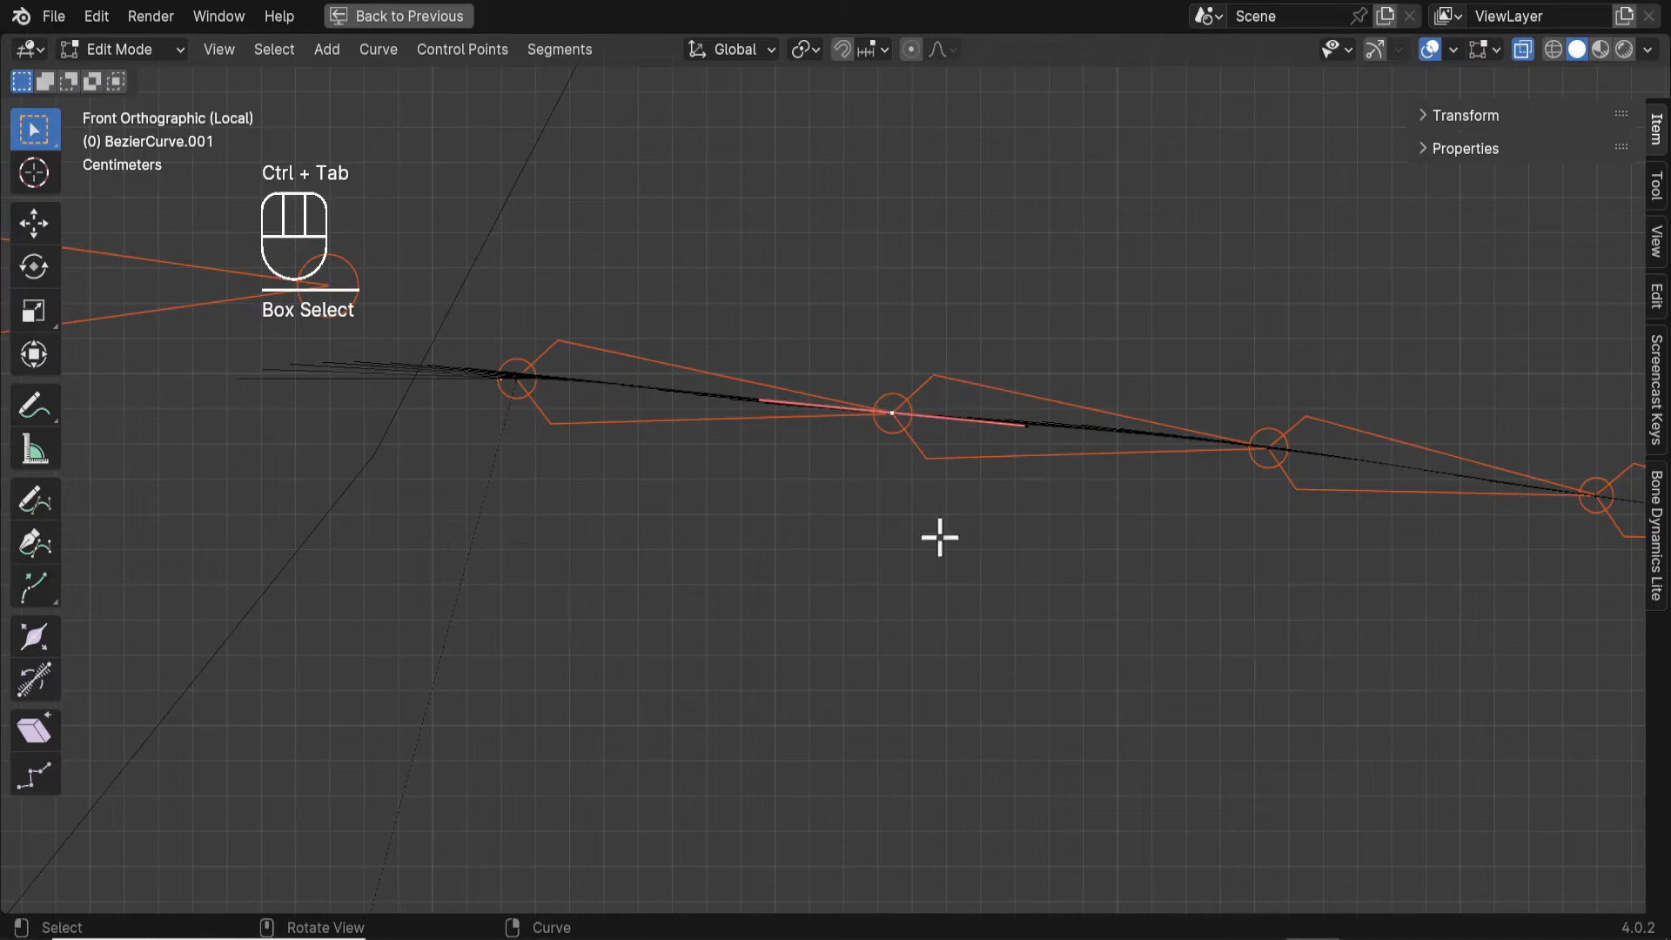
click(104, 50)
click(139, 78)
click(652, 376)
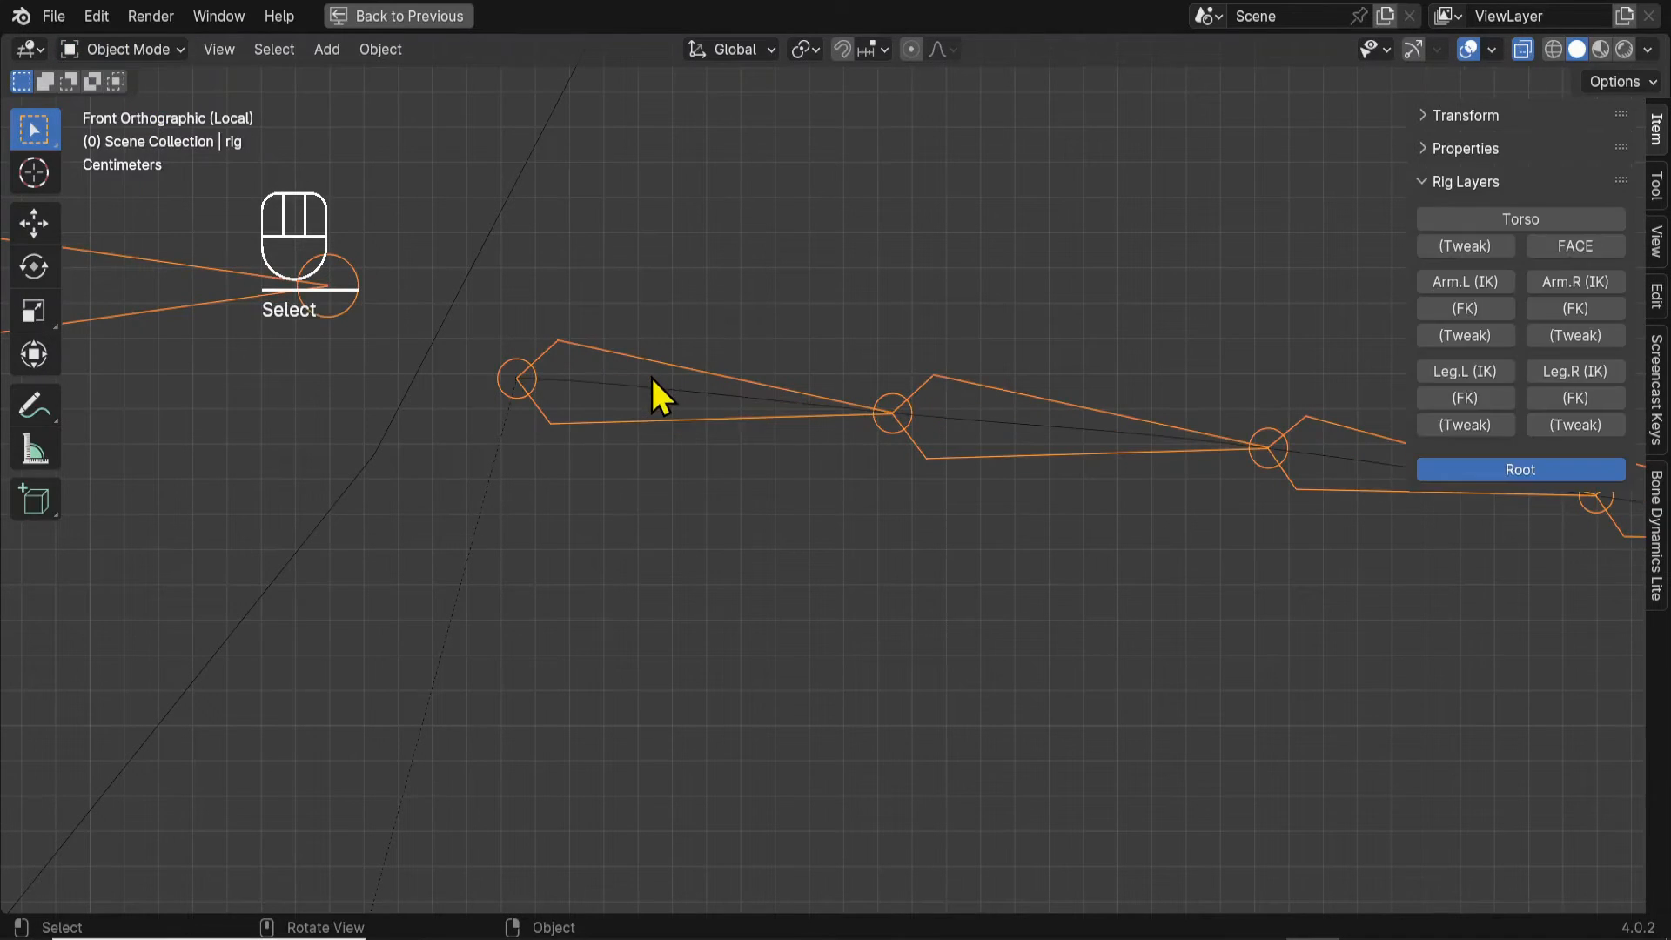
key(ctrl+Tab)
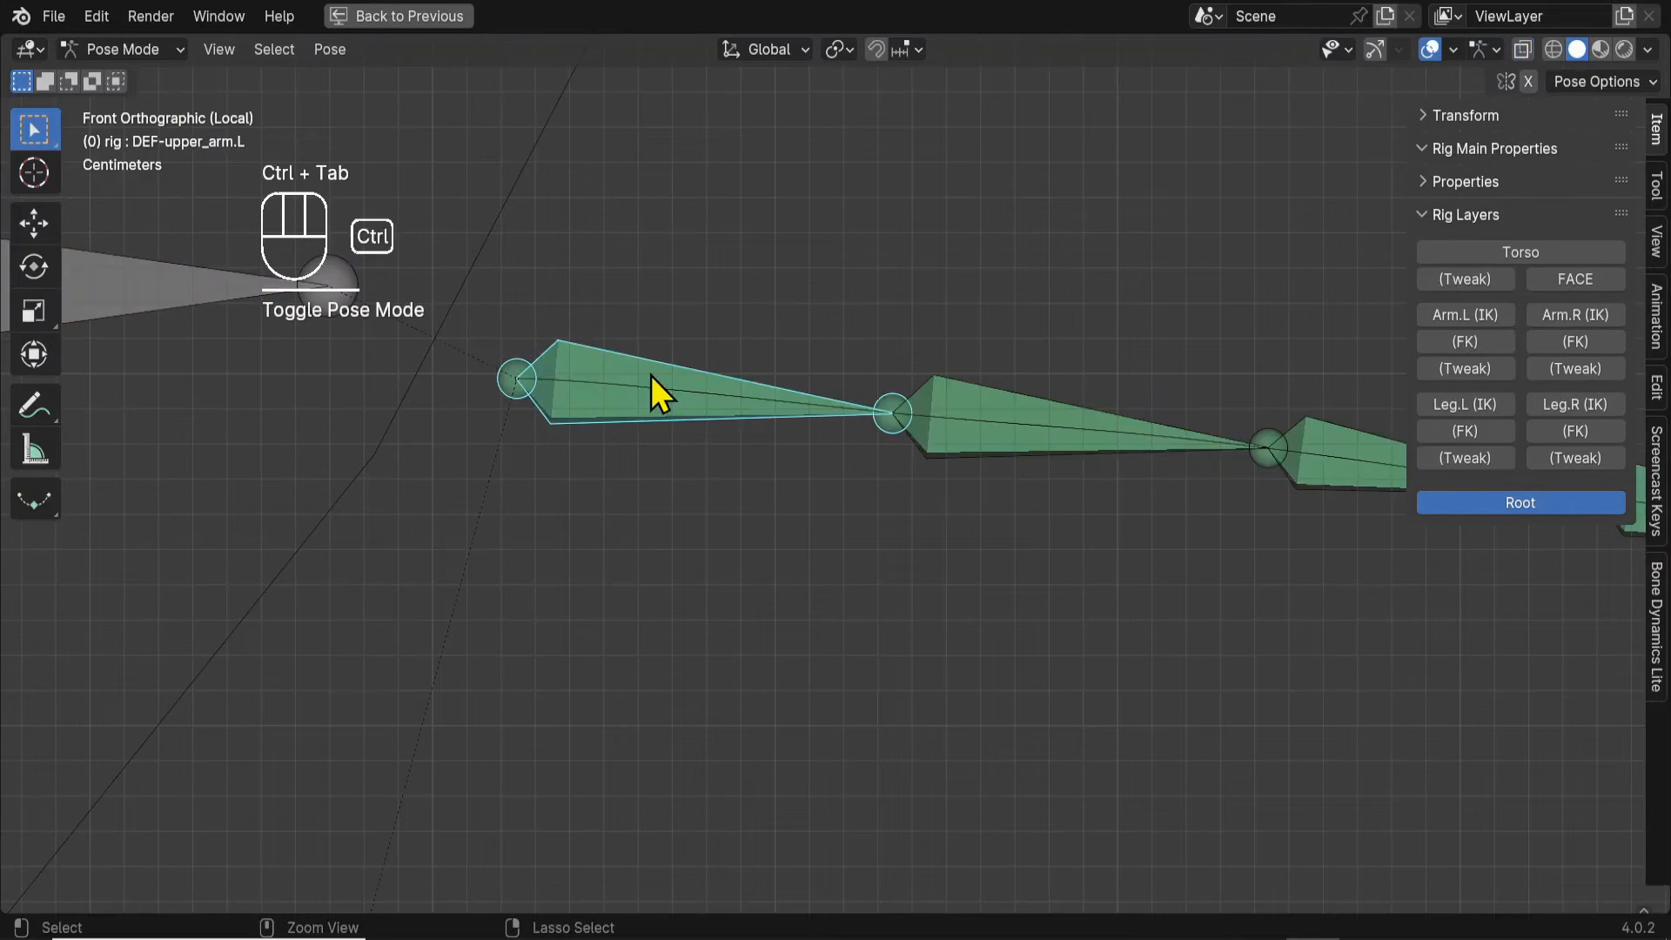
click(1020, 405)
shift+middle_drag(1034, 520, 836, 507)
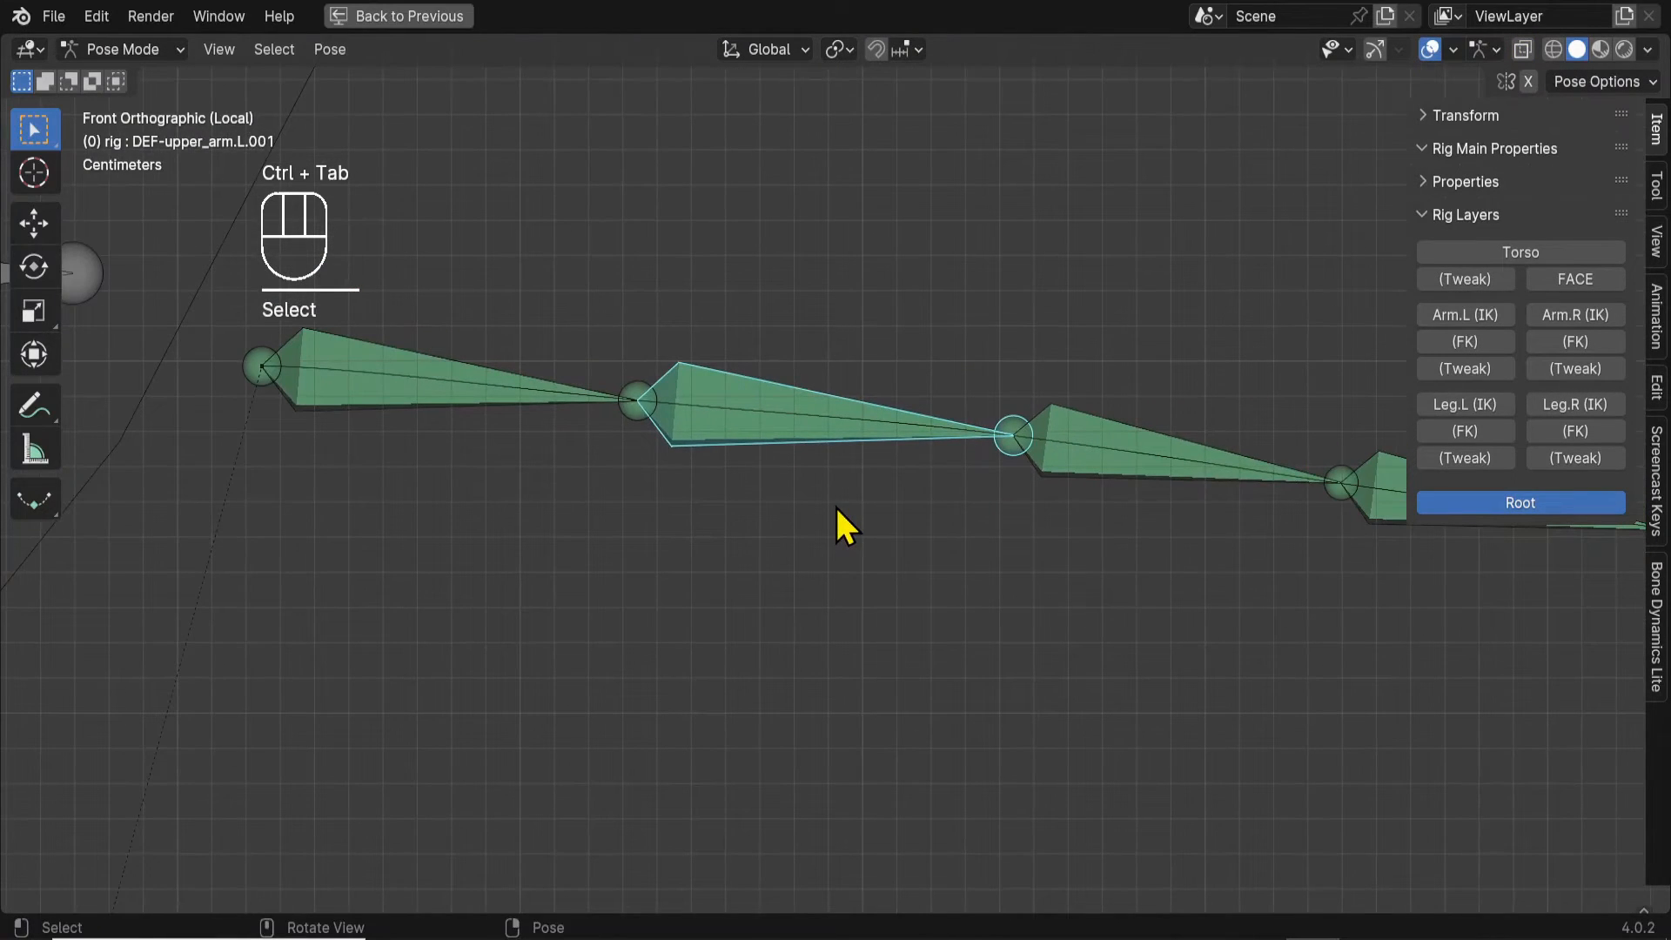
key(Tab)
key(shift)
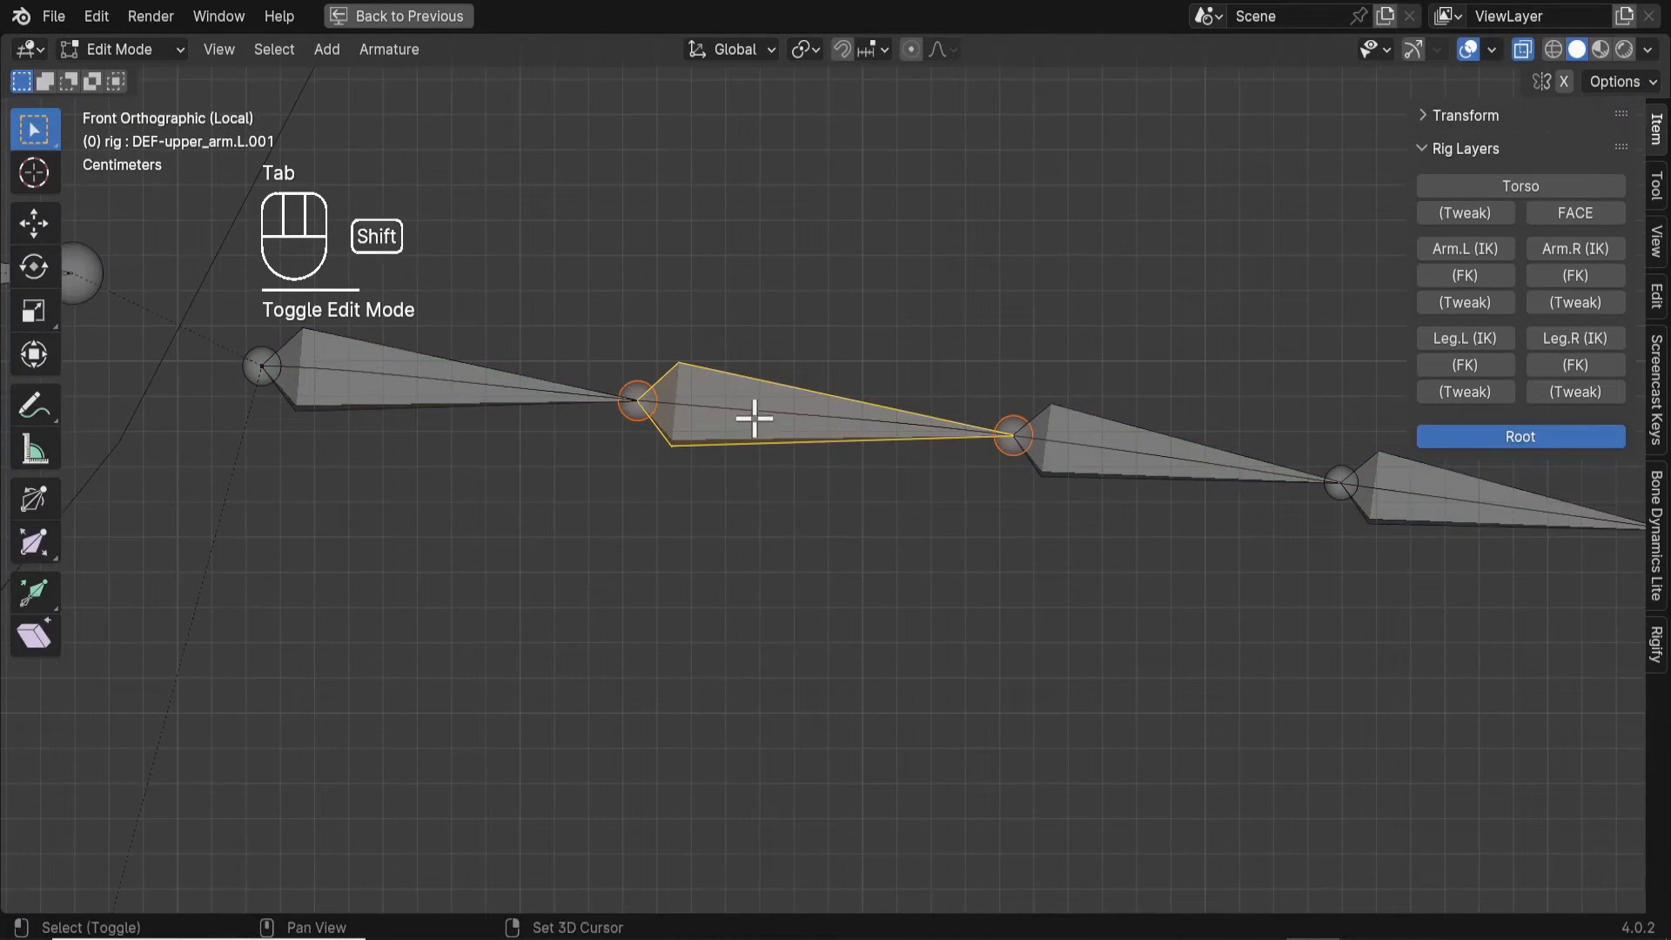
shift+click(748, 408)
shift+click(748, 408)
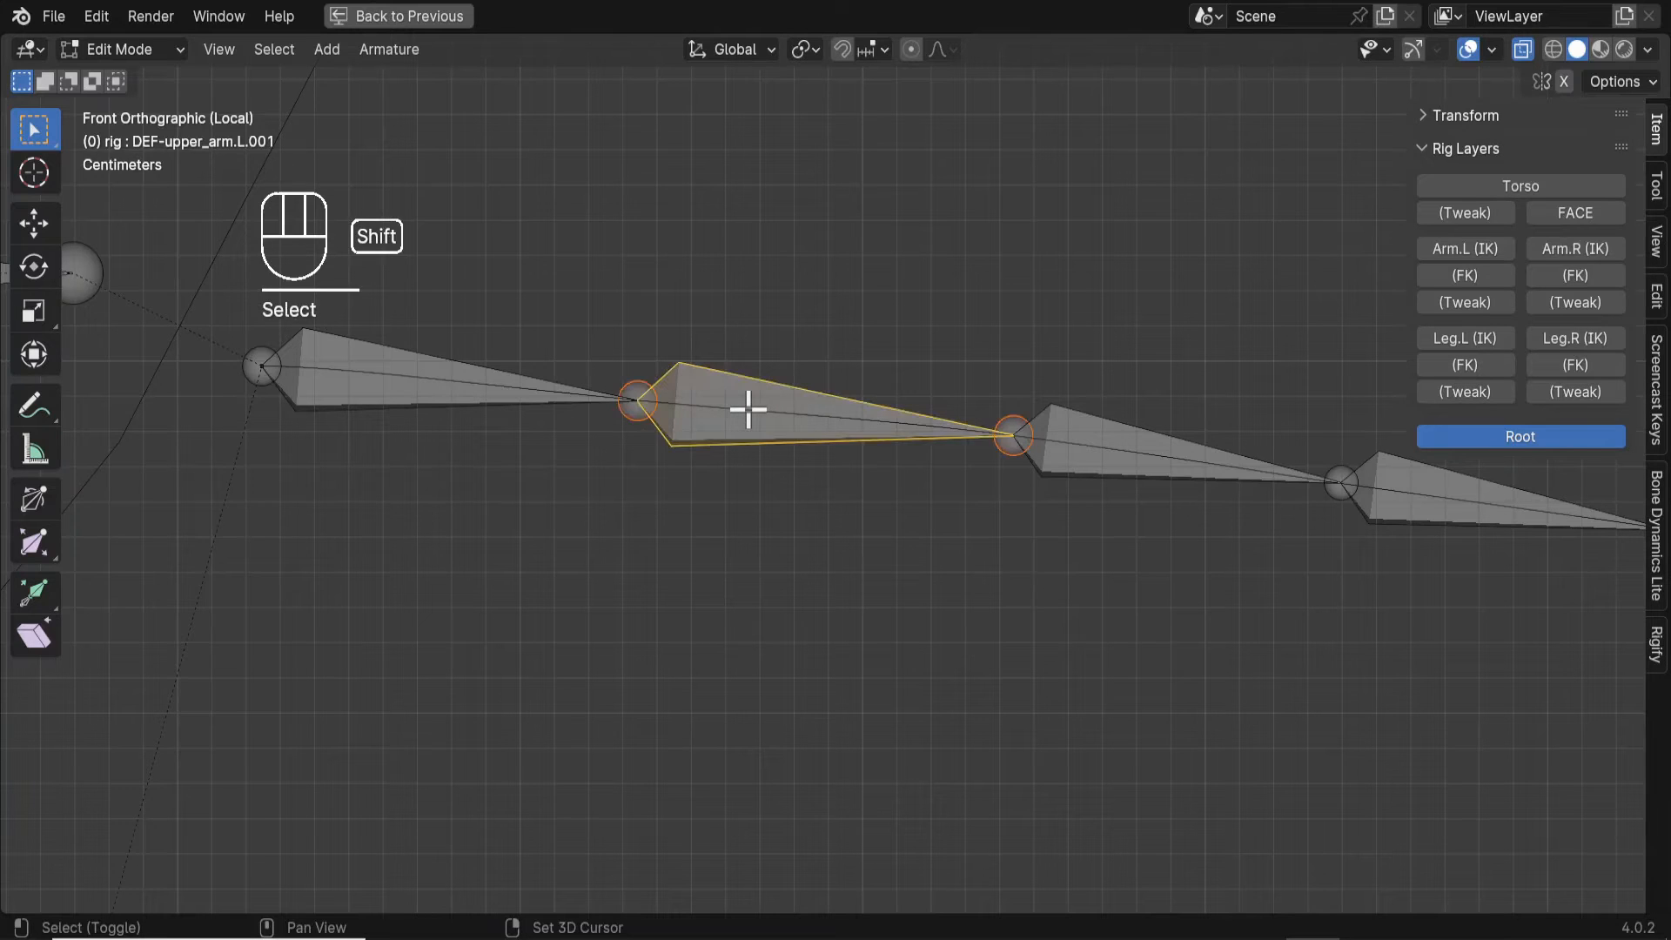
Add the curve to the rig selection in Object Mode and hook its second control point to the active DEF-upper_arm.L.001 bone.
click(123, 49)
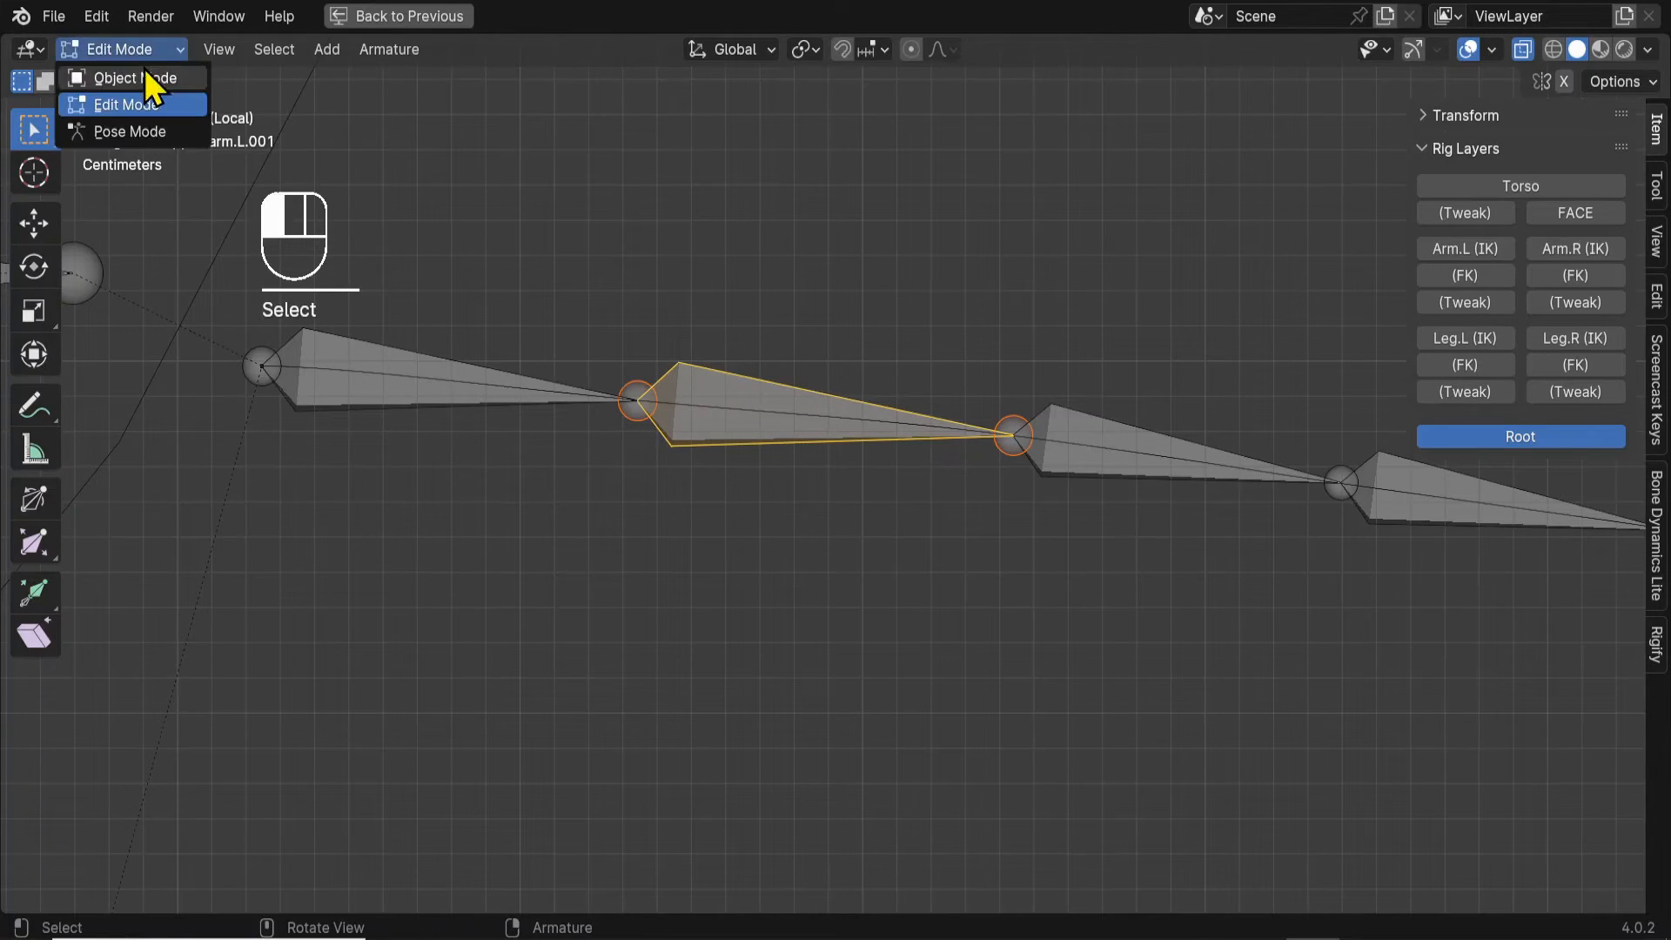
click(145, 71)
key(shift)
shift+click(729, 405)
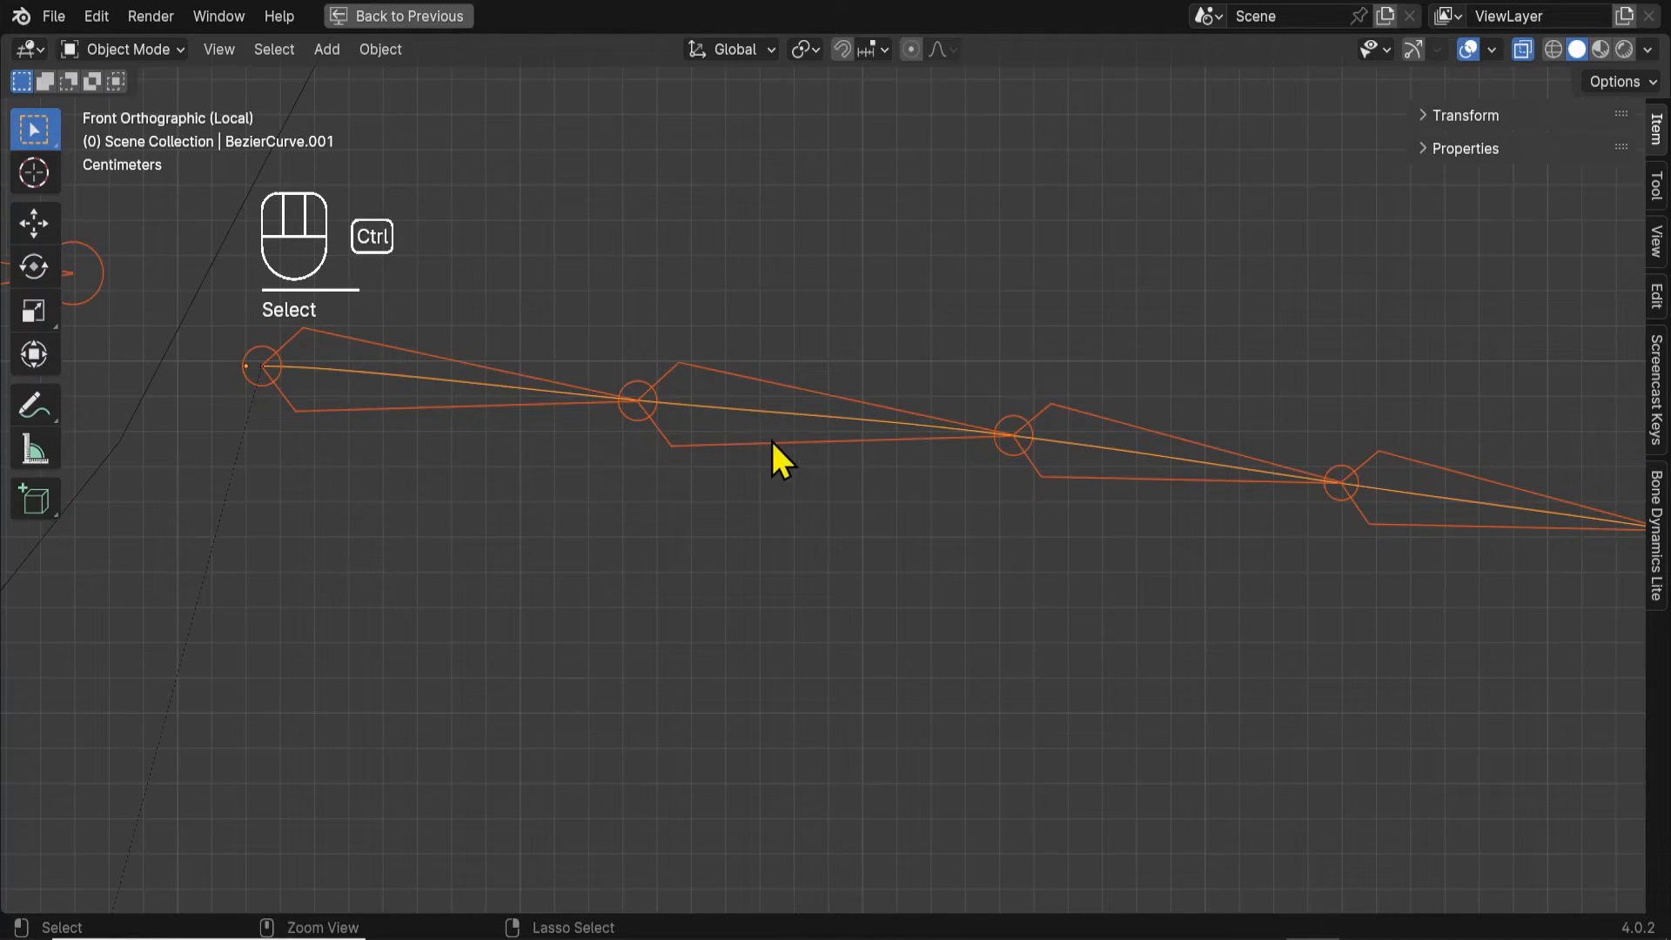
key(ctrl+Tab)
click(945, 446)
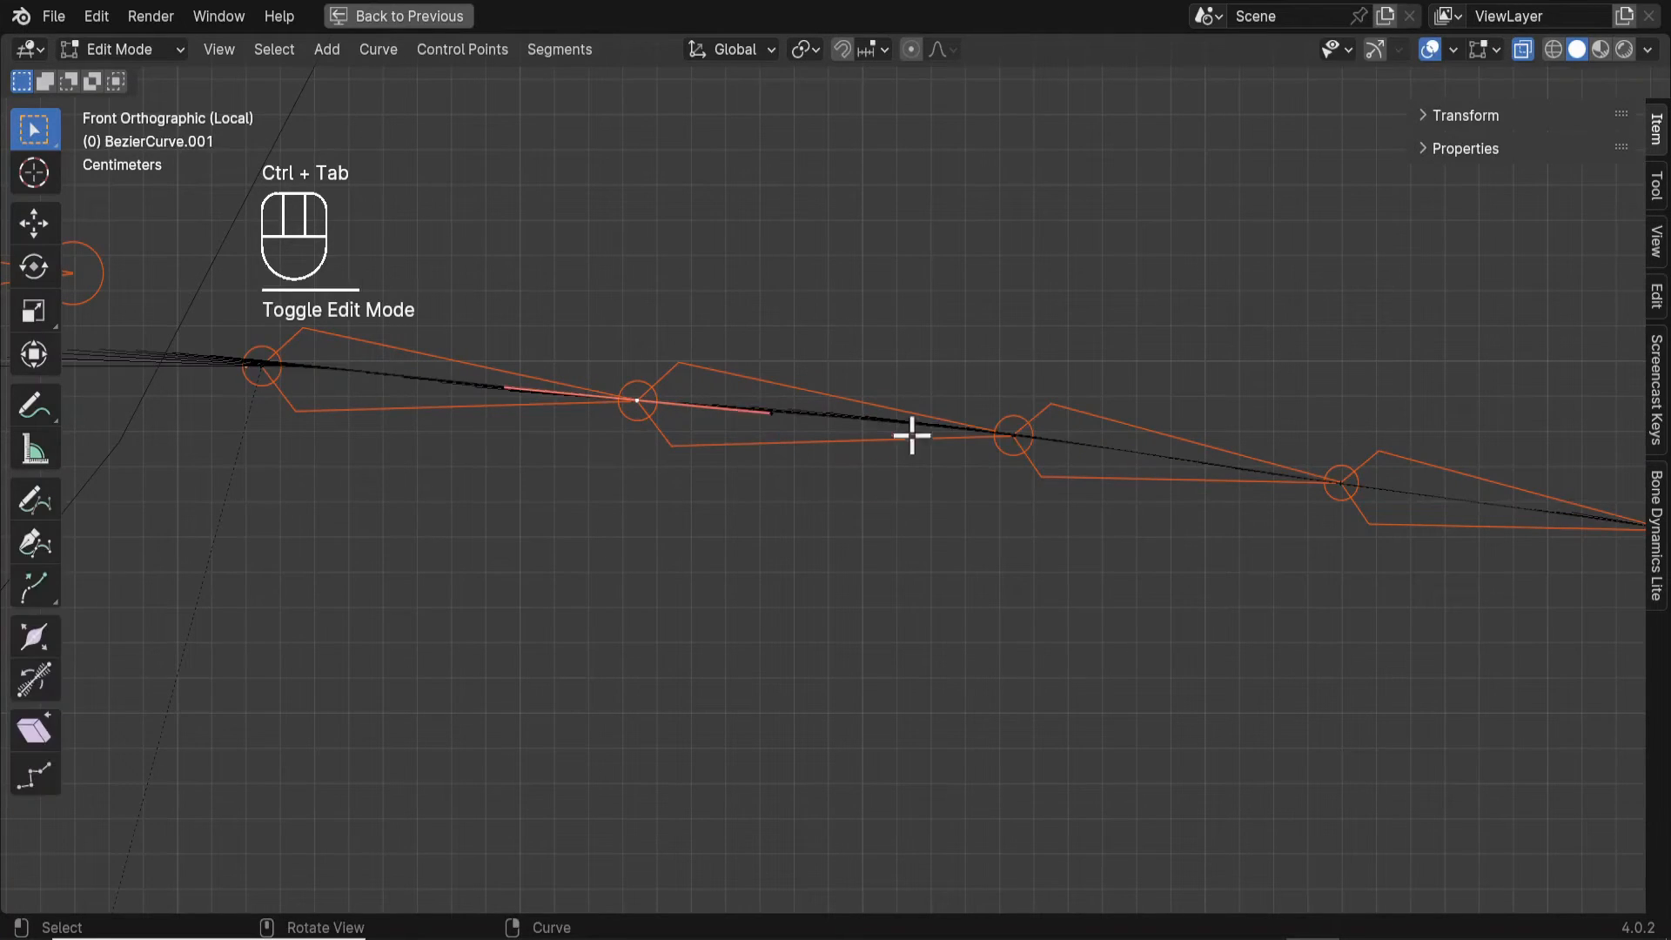
drag(560, 317, 741, 489)
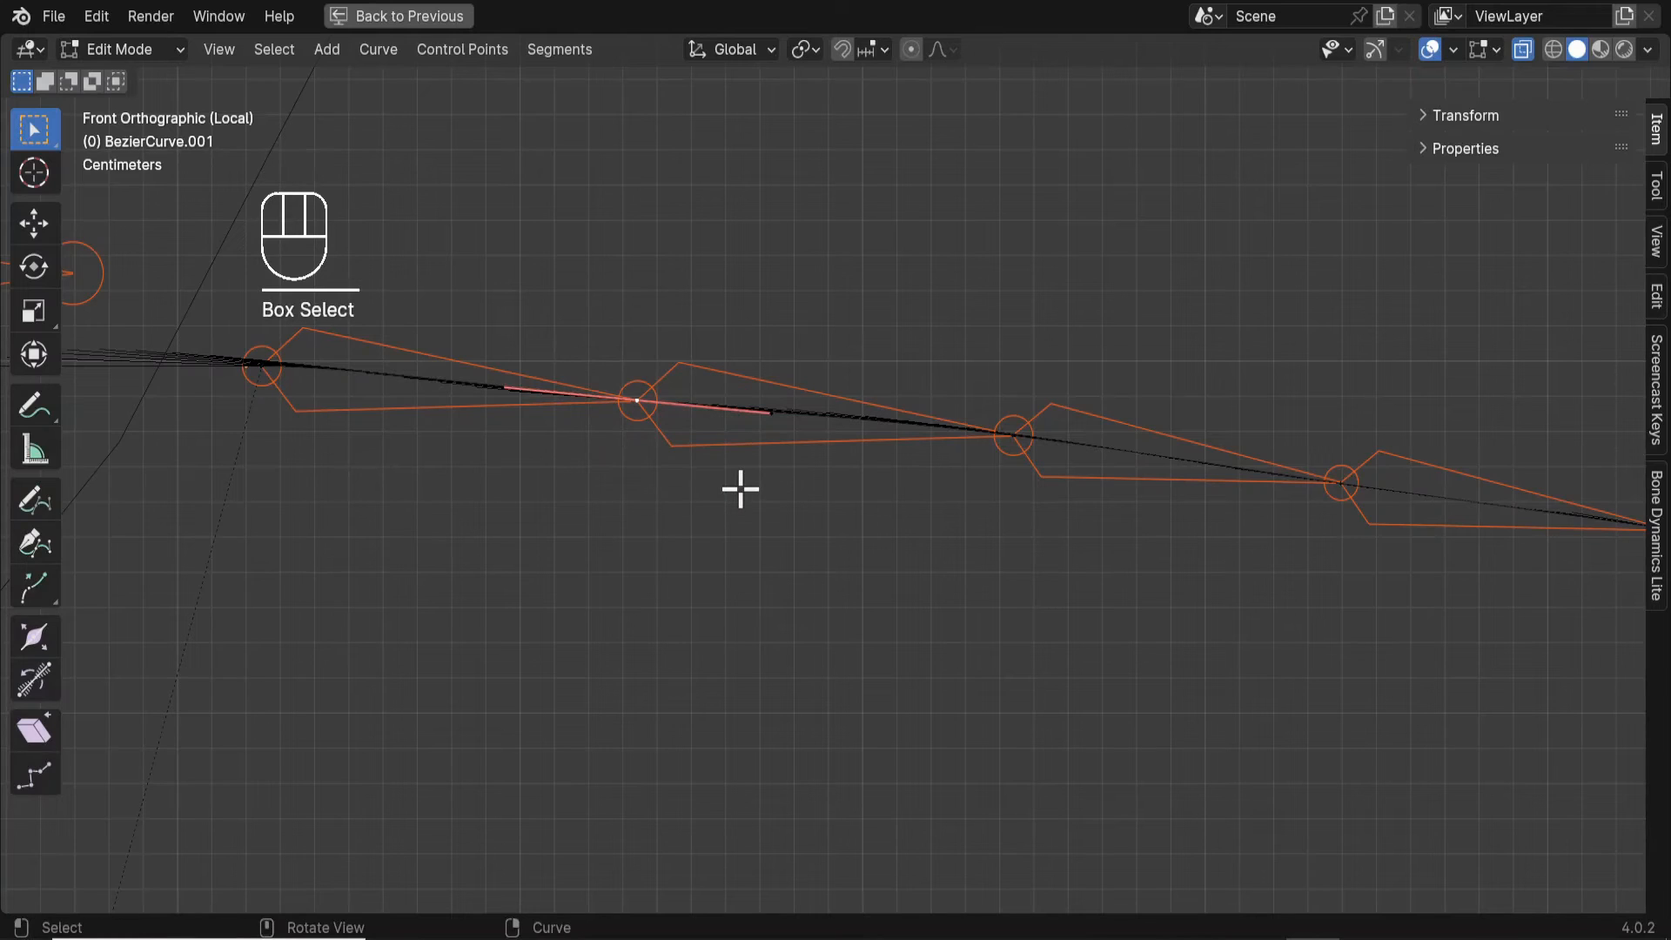
key(ctrl+h)
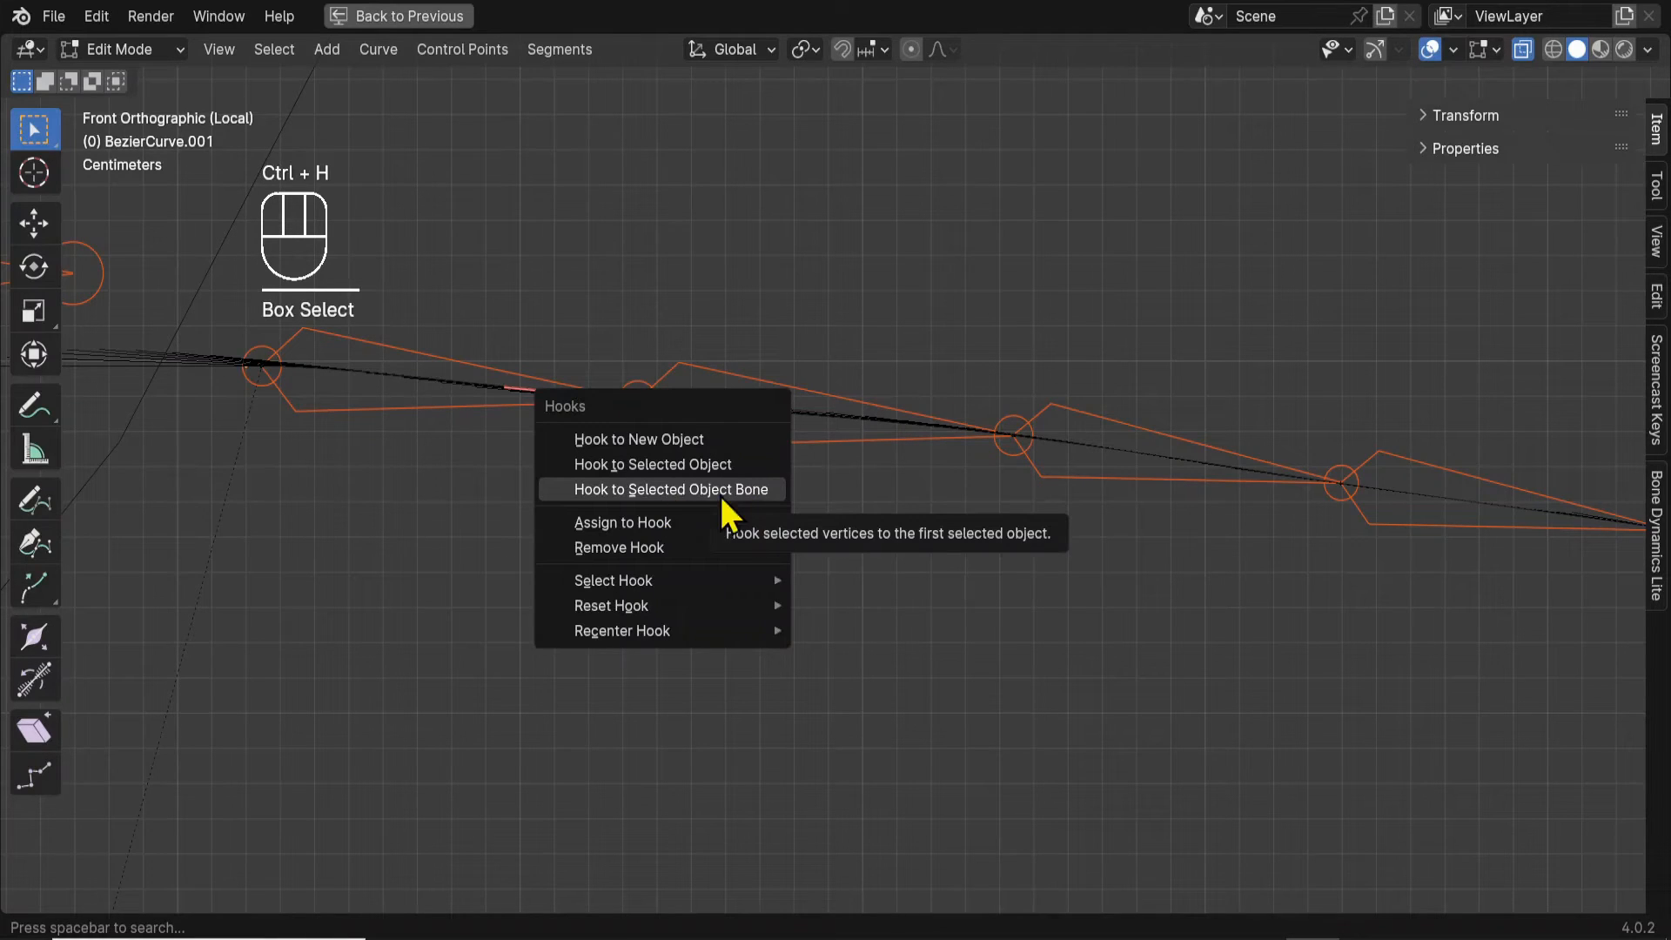
click(702, 489)
Leave curve editing and make DEF-forearm.L the rig's active bone in Pose Mode.
shift+middle_drag(1097, 556, 911, 545)
key(ctrl+Tab)
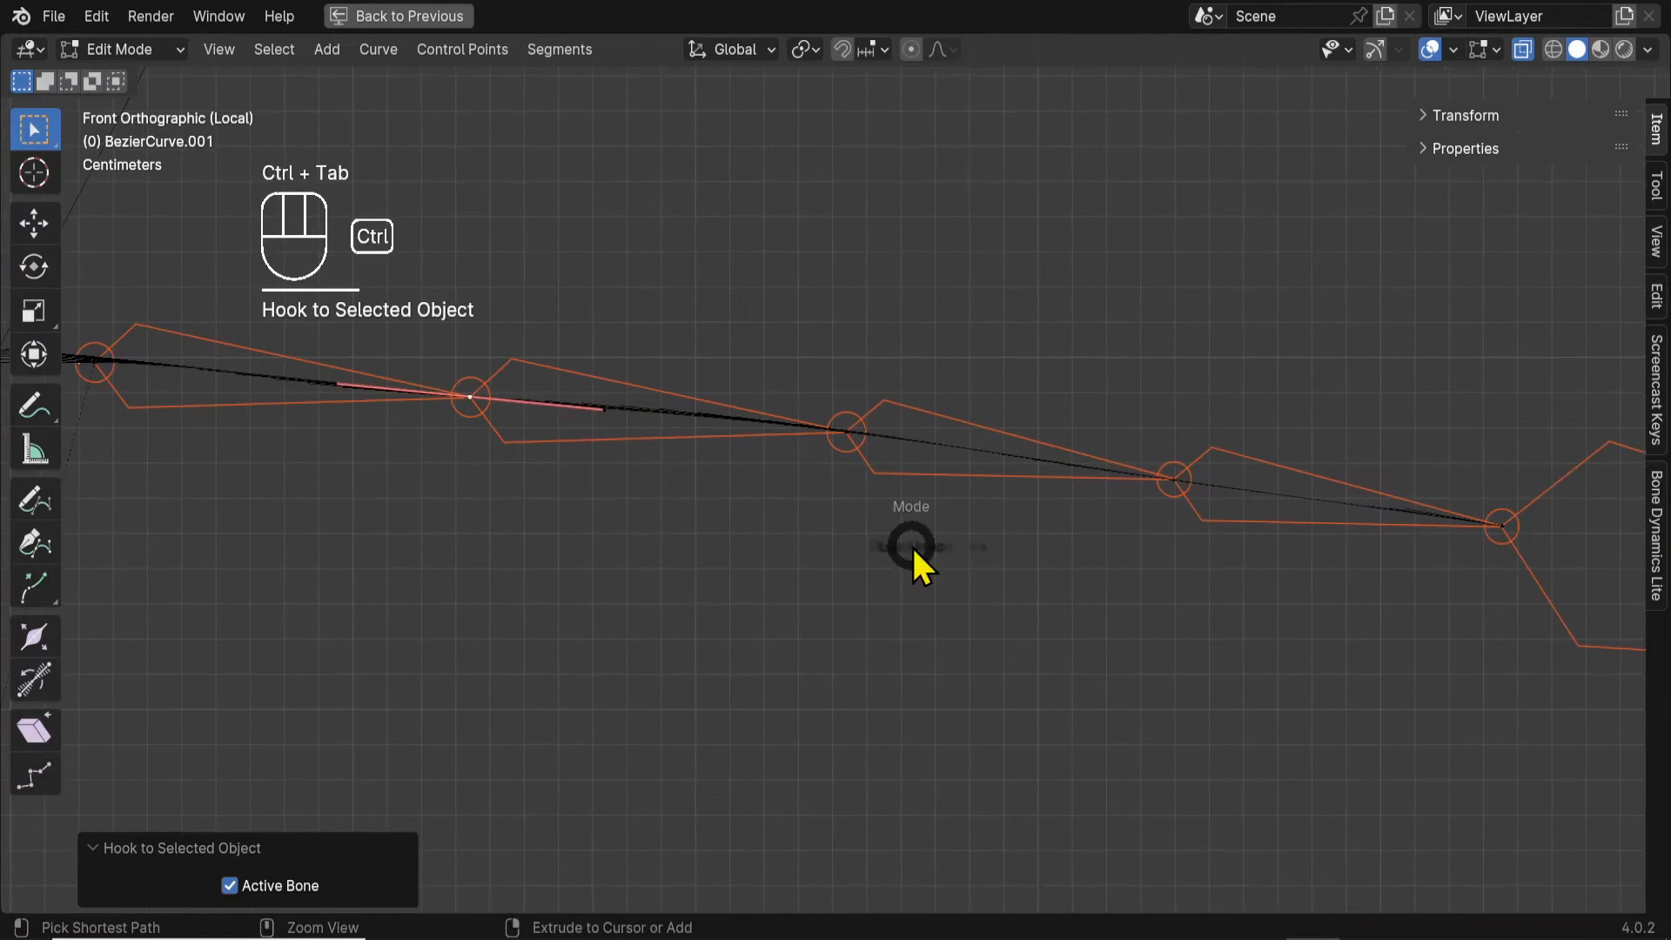
click(702, 564)
ctrl+click(919, 459)
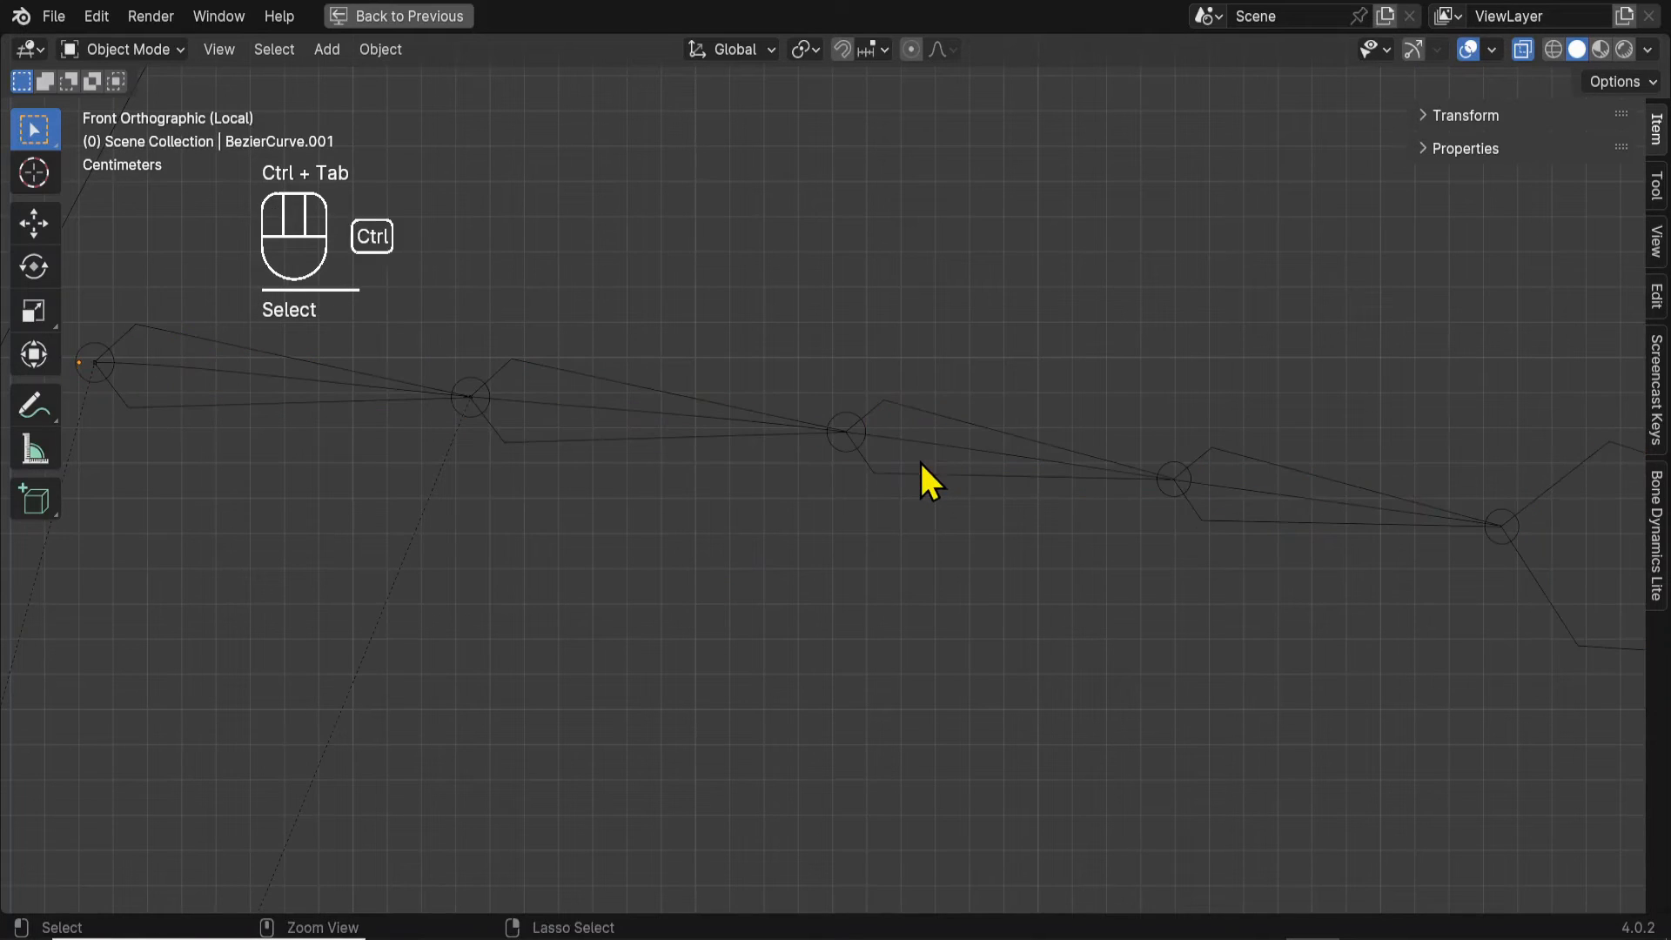
click(926, 479)
key(ctrl+Tab)
click(914, 485)
click(873, 459)
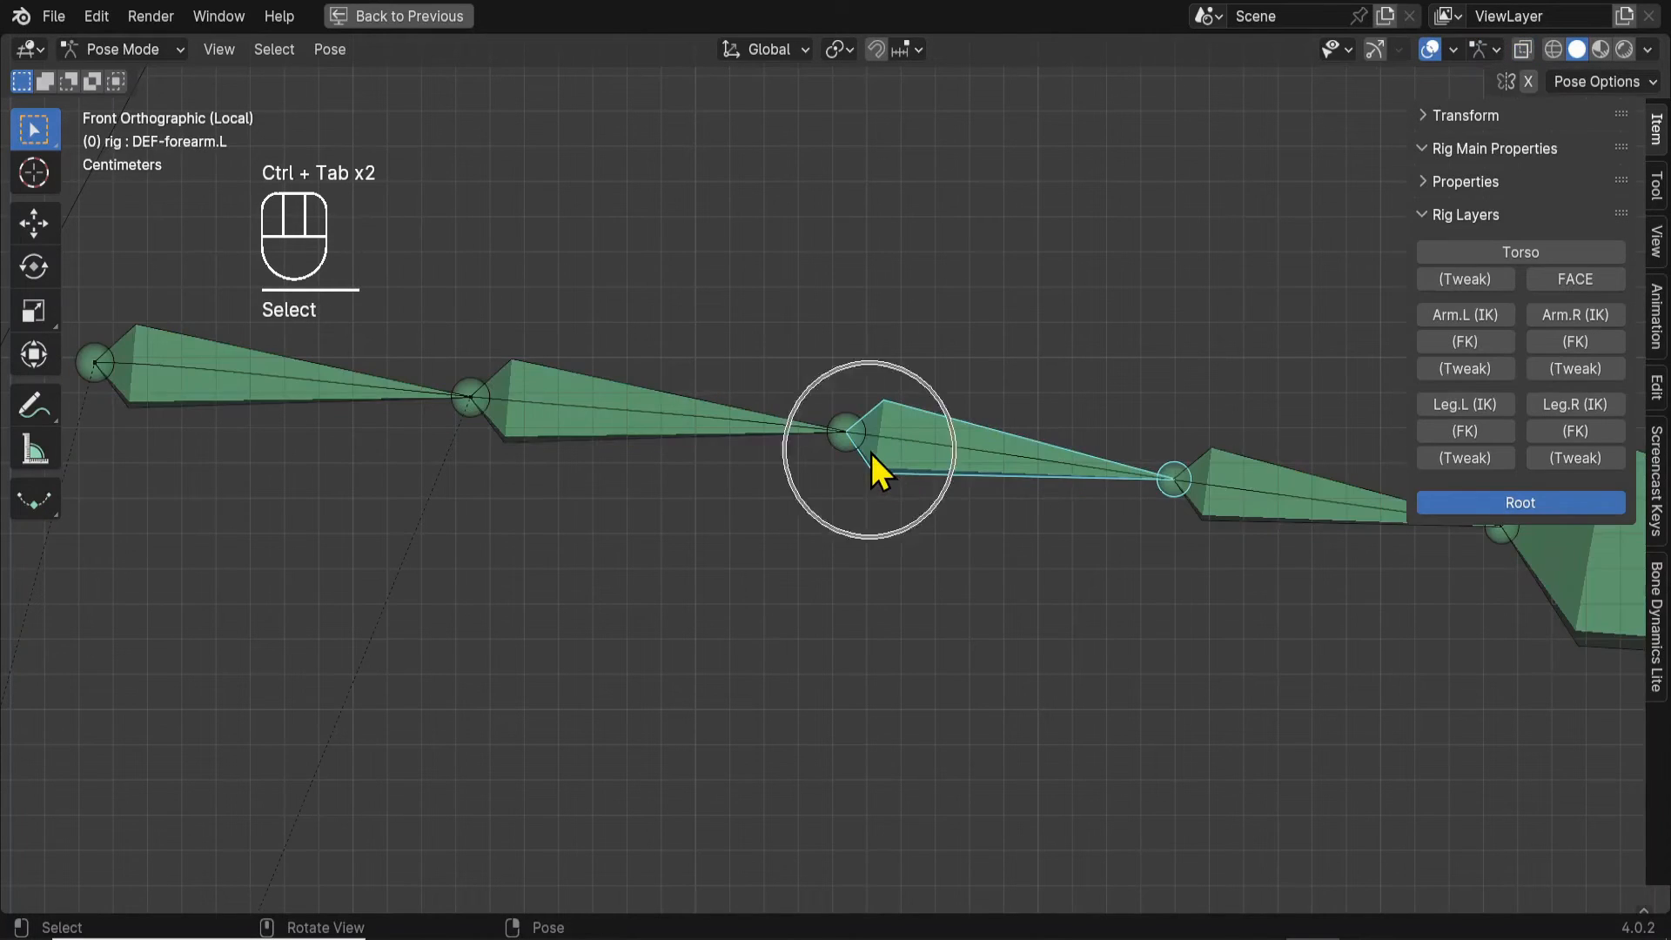
Select the curve together with the rig and hook its third control point to the active forearm bone.
key(ctrl+Tab)
shift+click(900, 435)
key(ctrl+Tab)
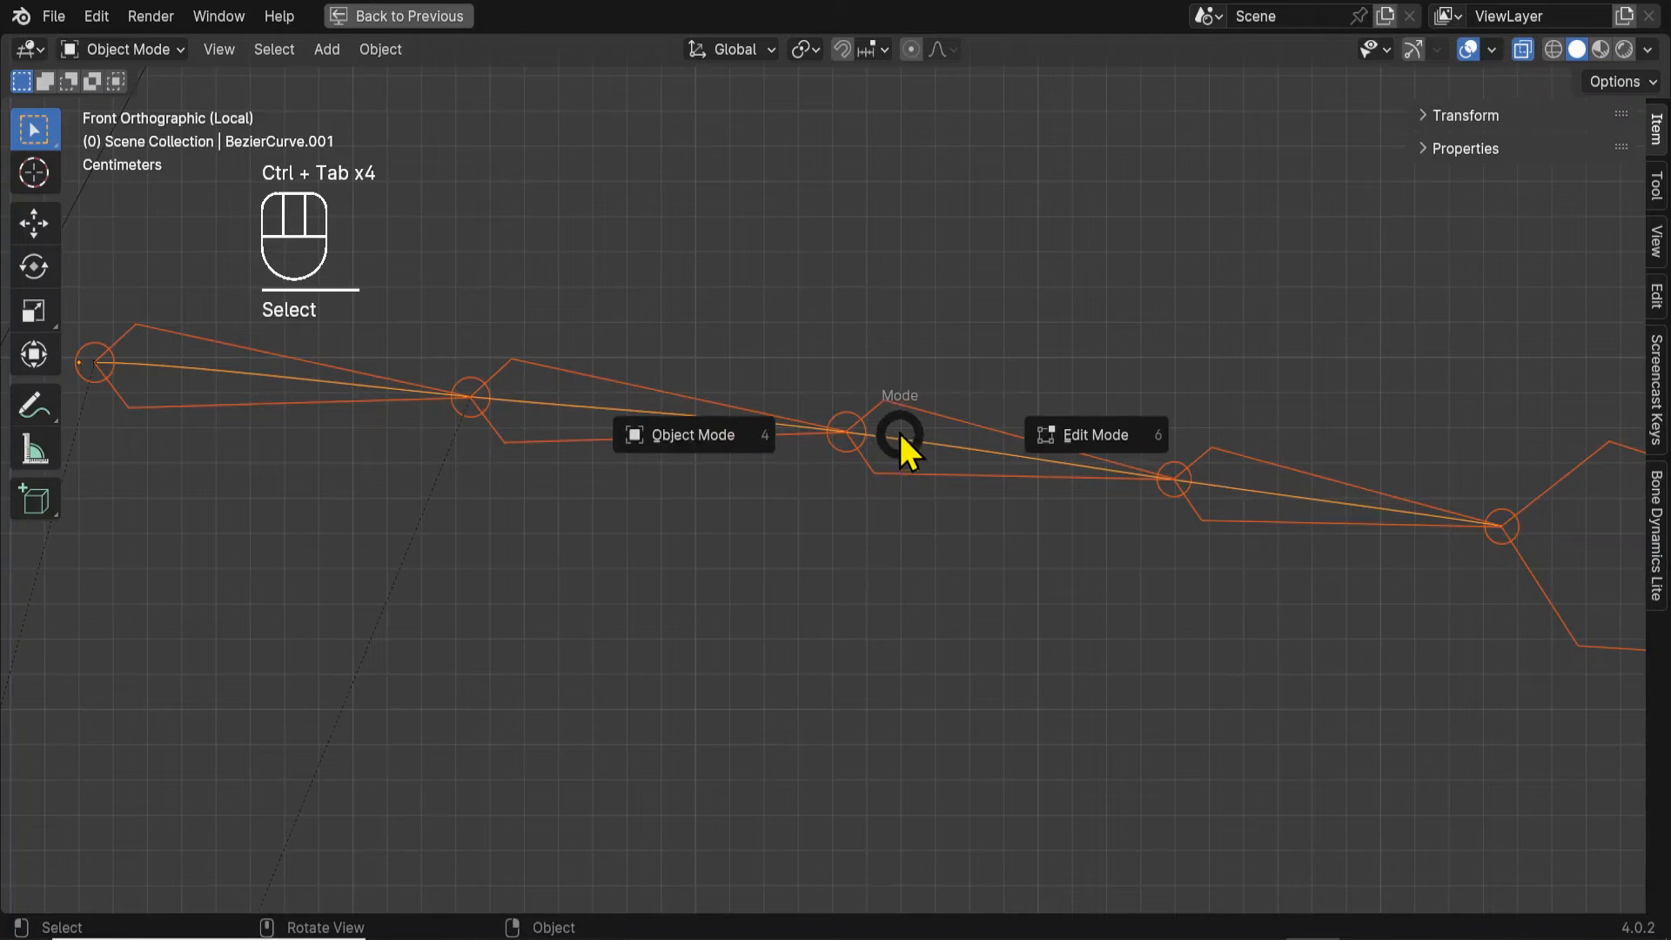
click(1089, 439)
drag(757, 343, 952, 509)
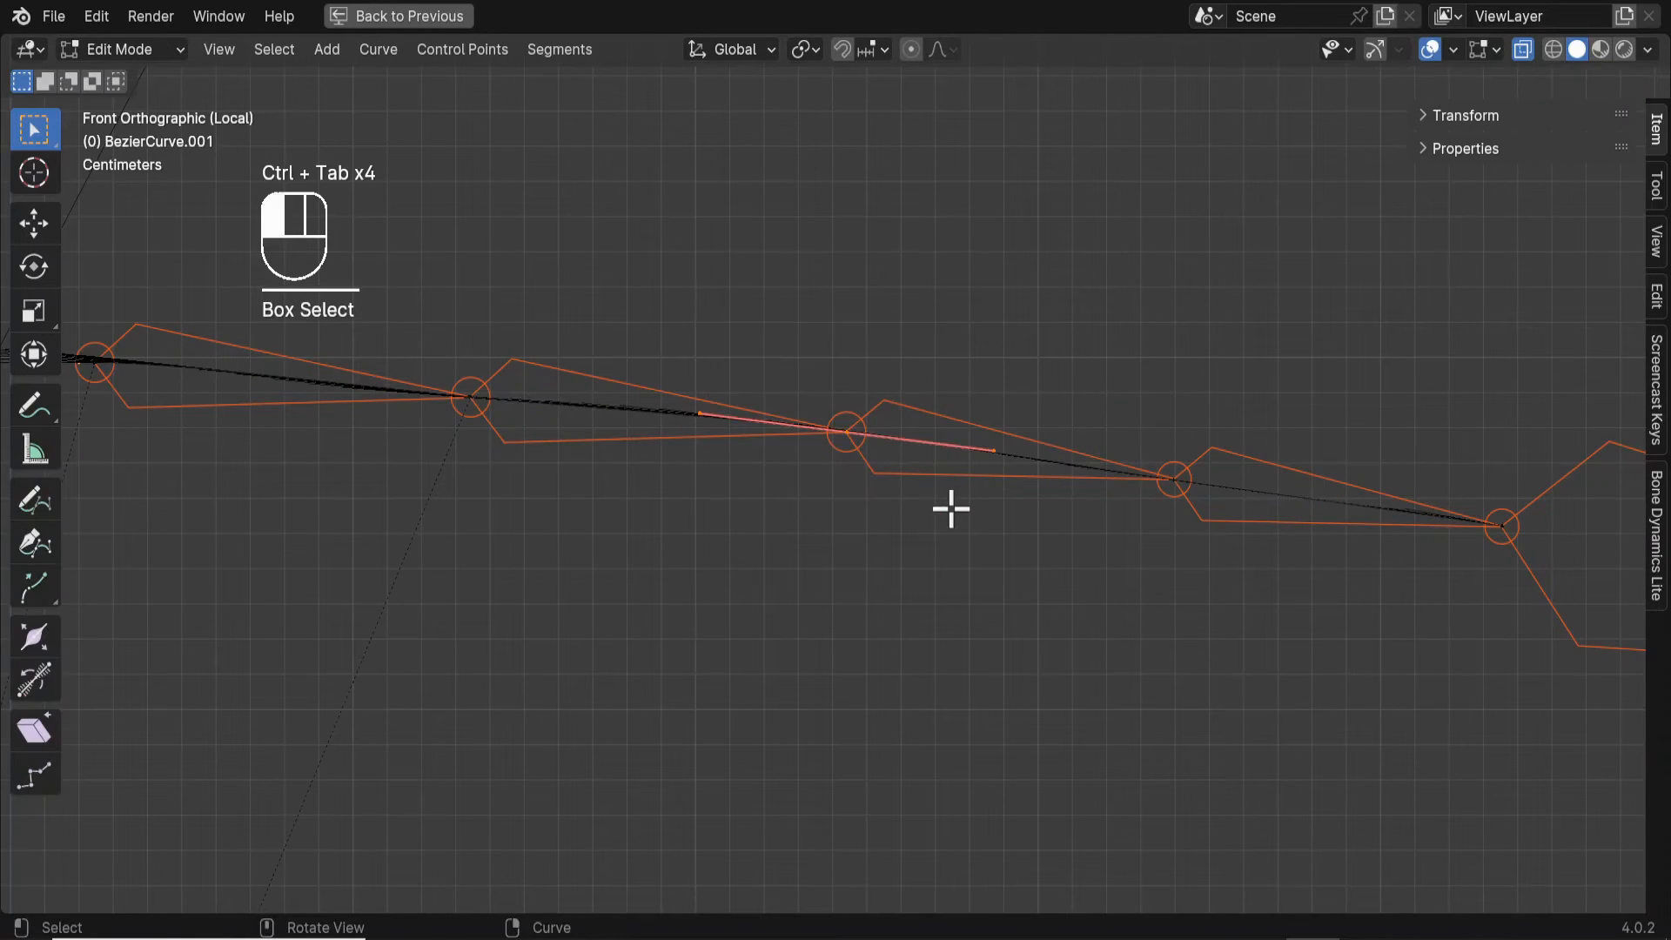
key(ctrl)
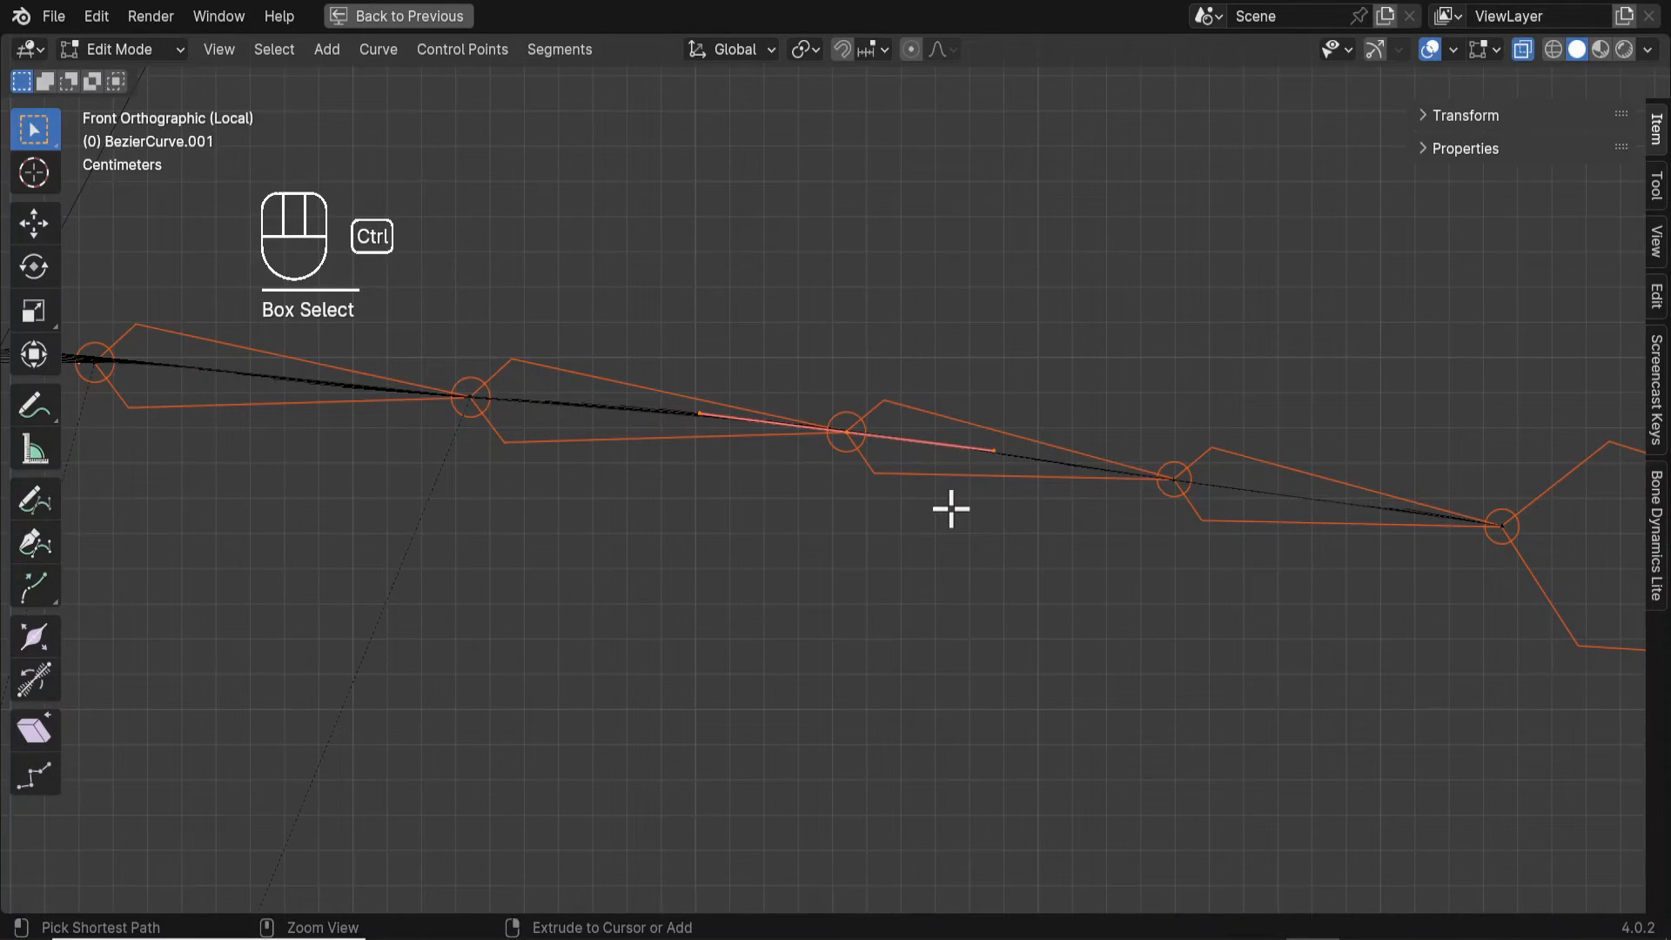
key(ctrl+h)
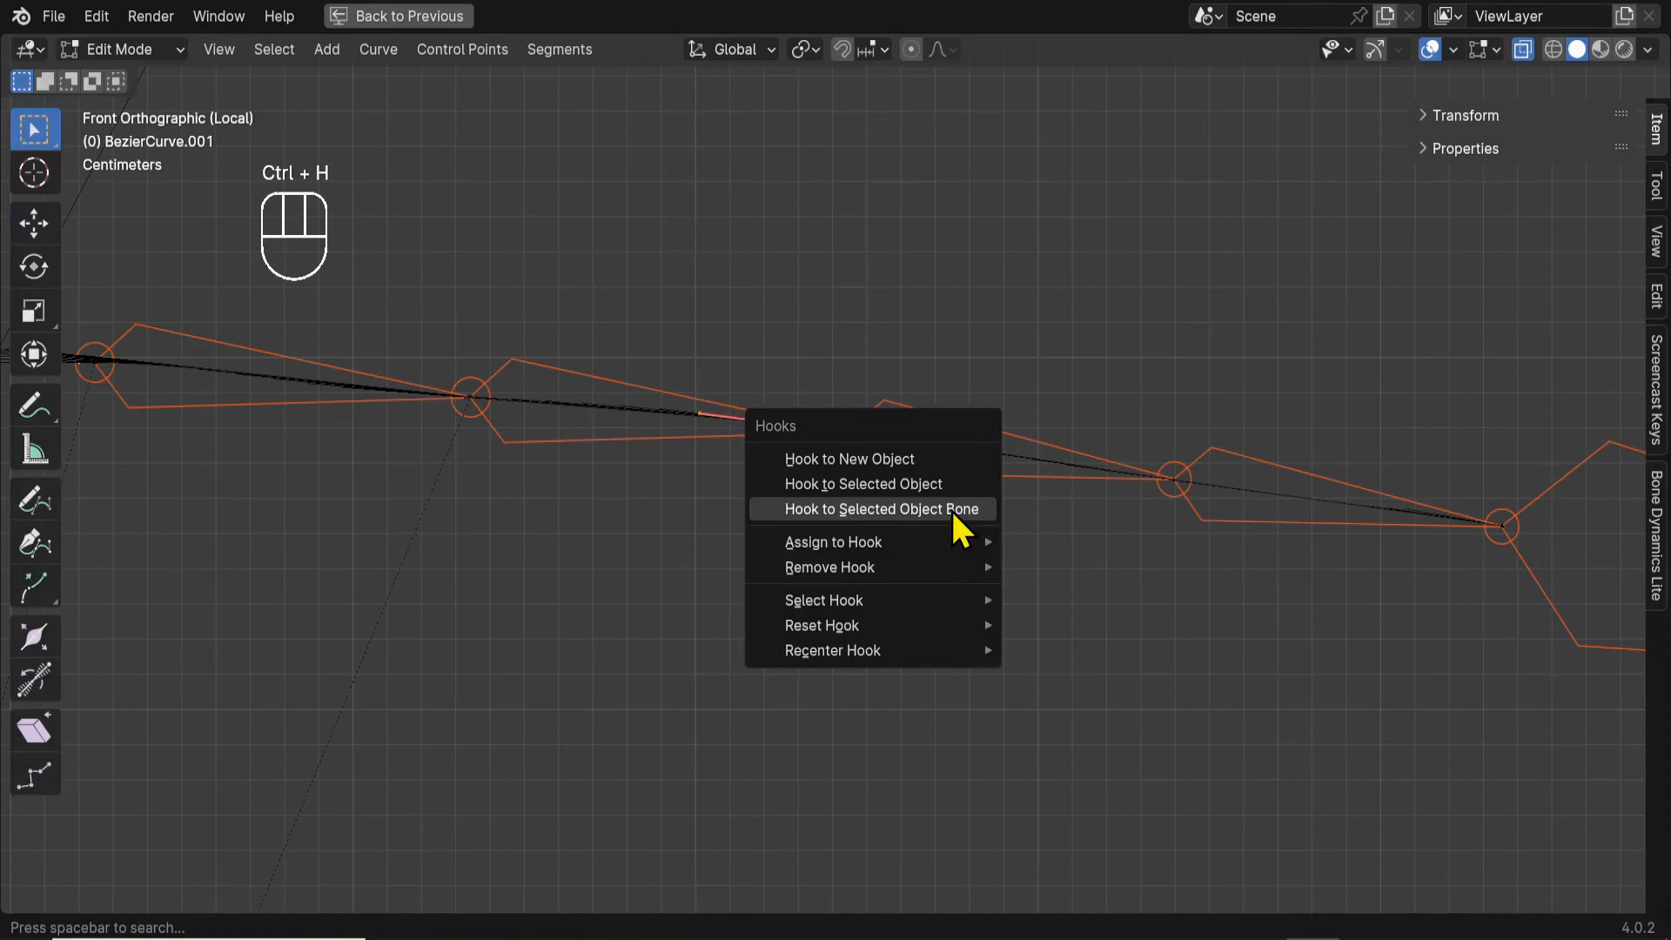
click(955, 513)
Hook the curve's fourth and last control points to their matching arm bones and return to Object Mode.
shift+middle_drag(1157, 627, 719, 616)
key(ctrl+Tab)
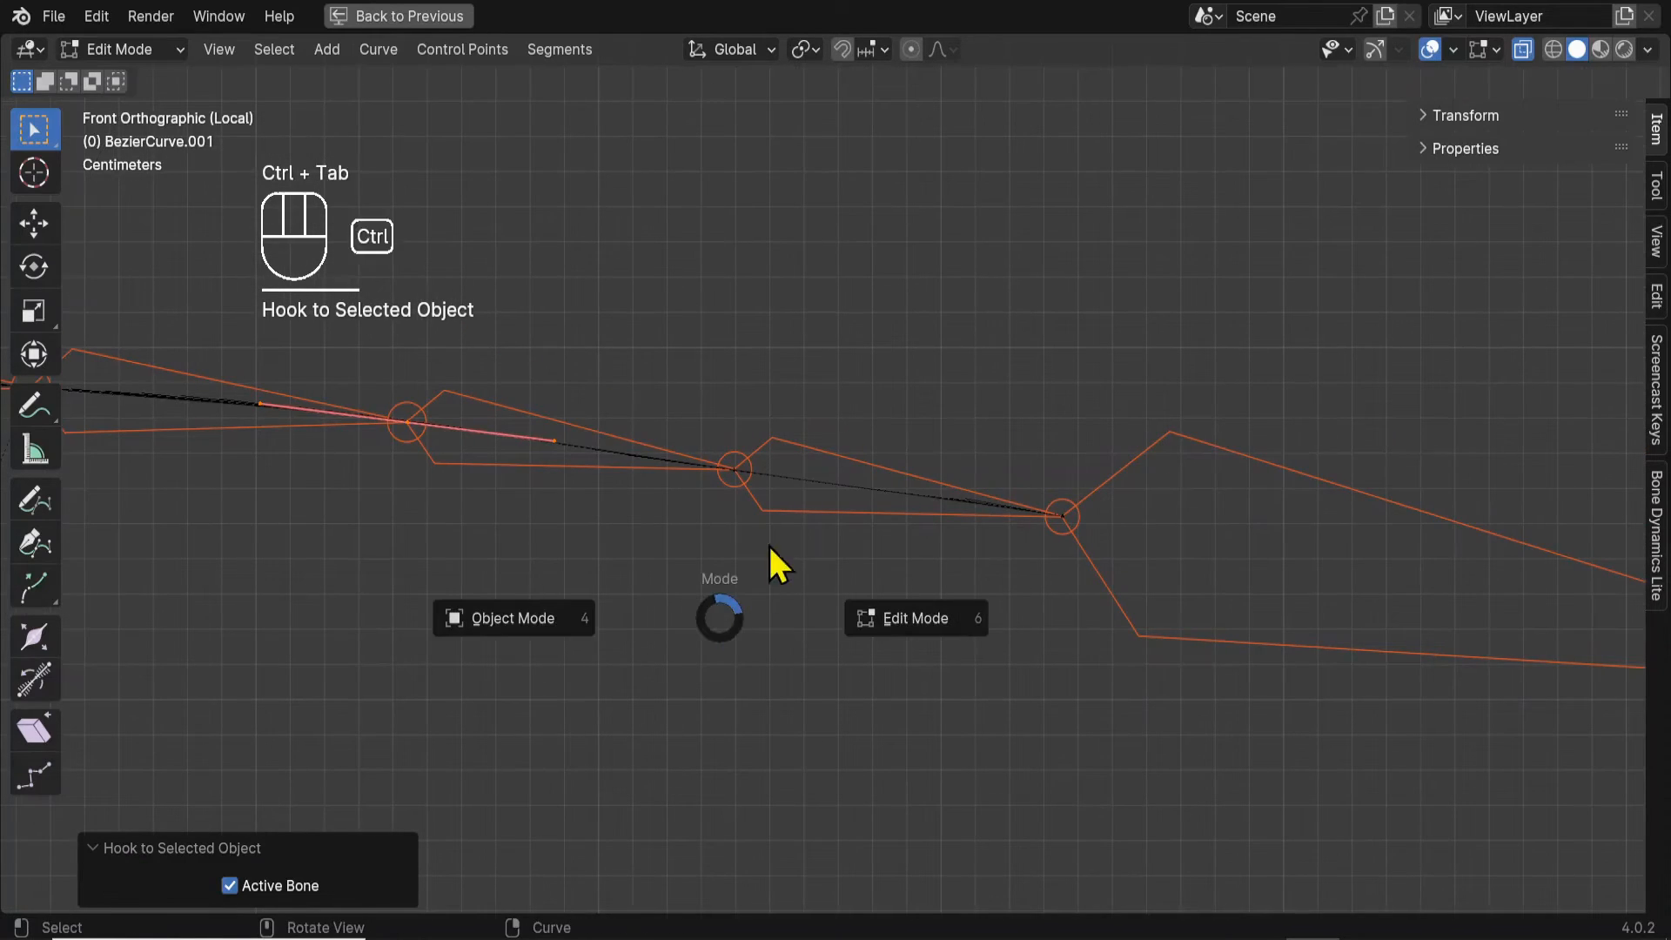
click(555, 613)
click(755, 507)
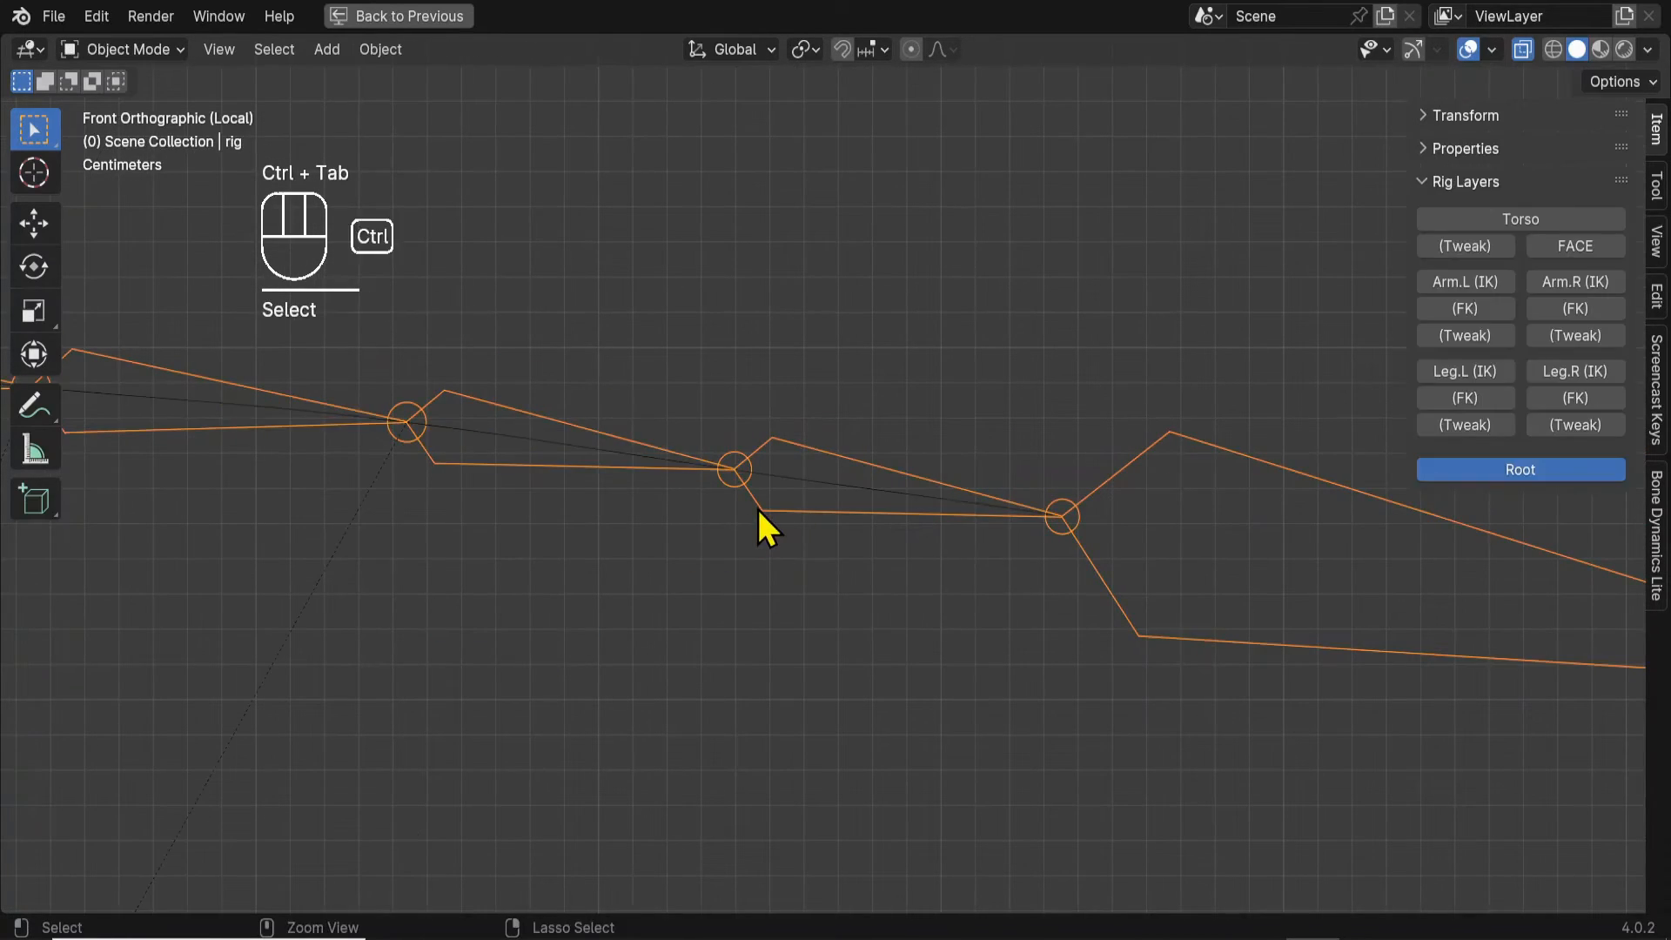
key(ctrl+Tab)
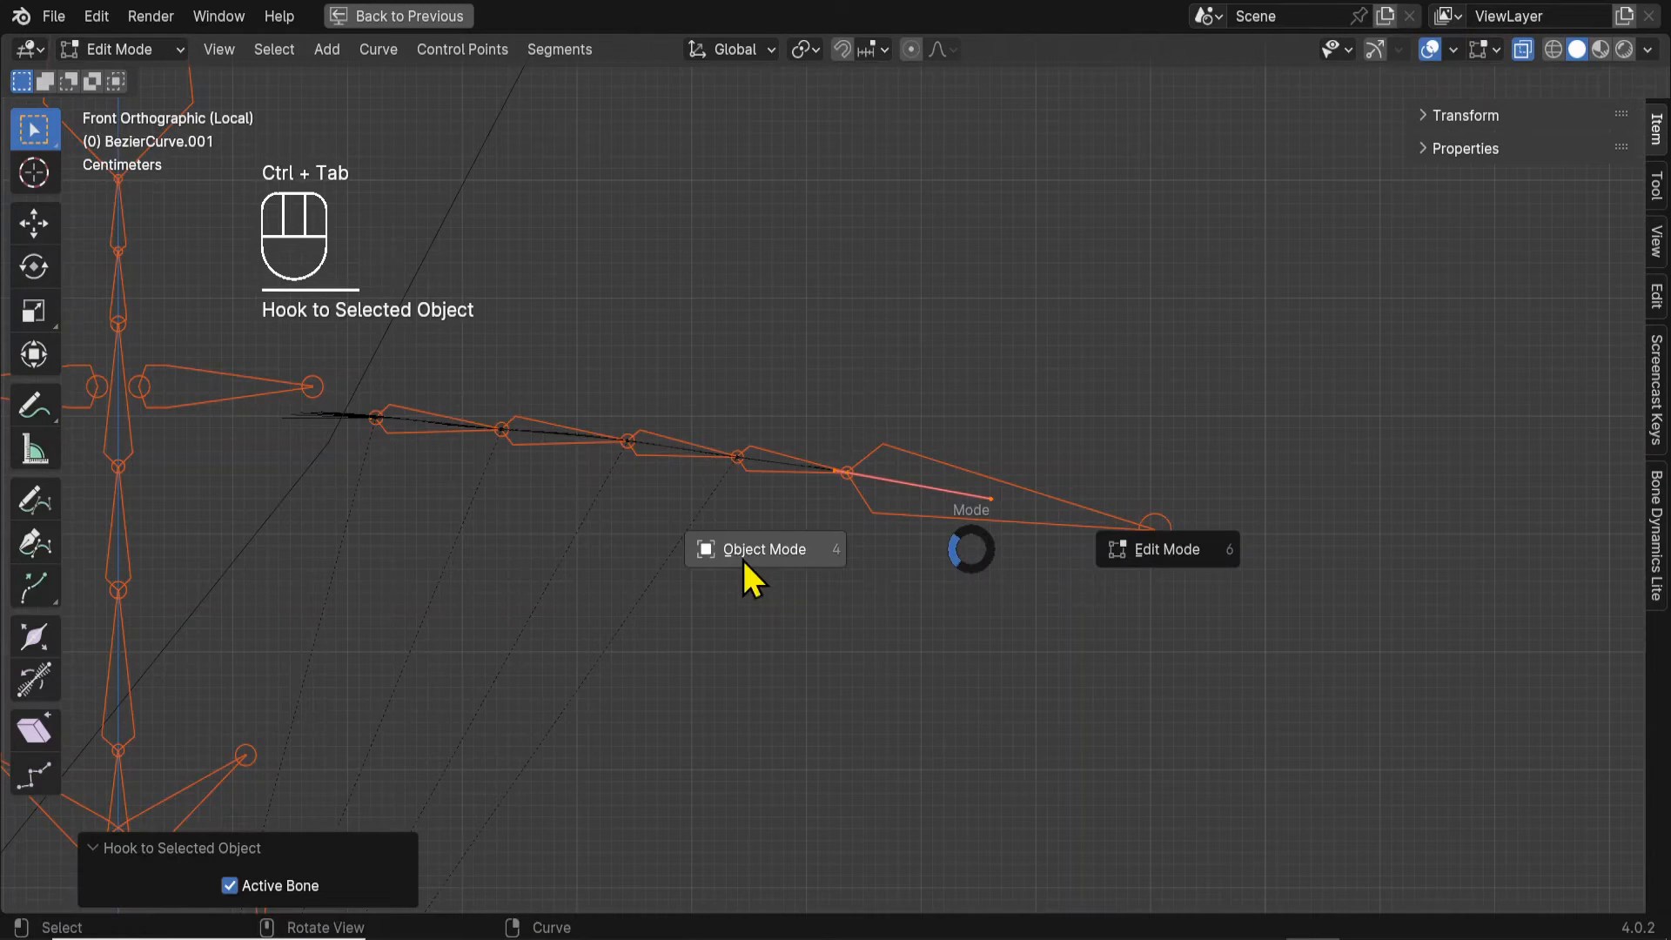
click(748, 557)
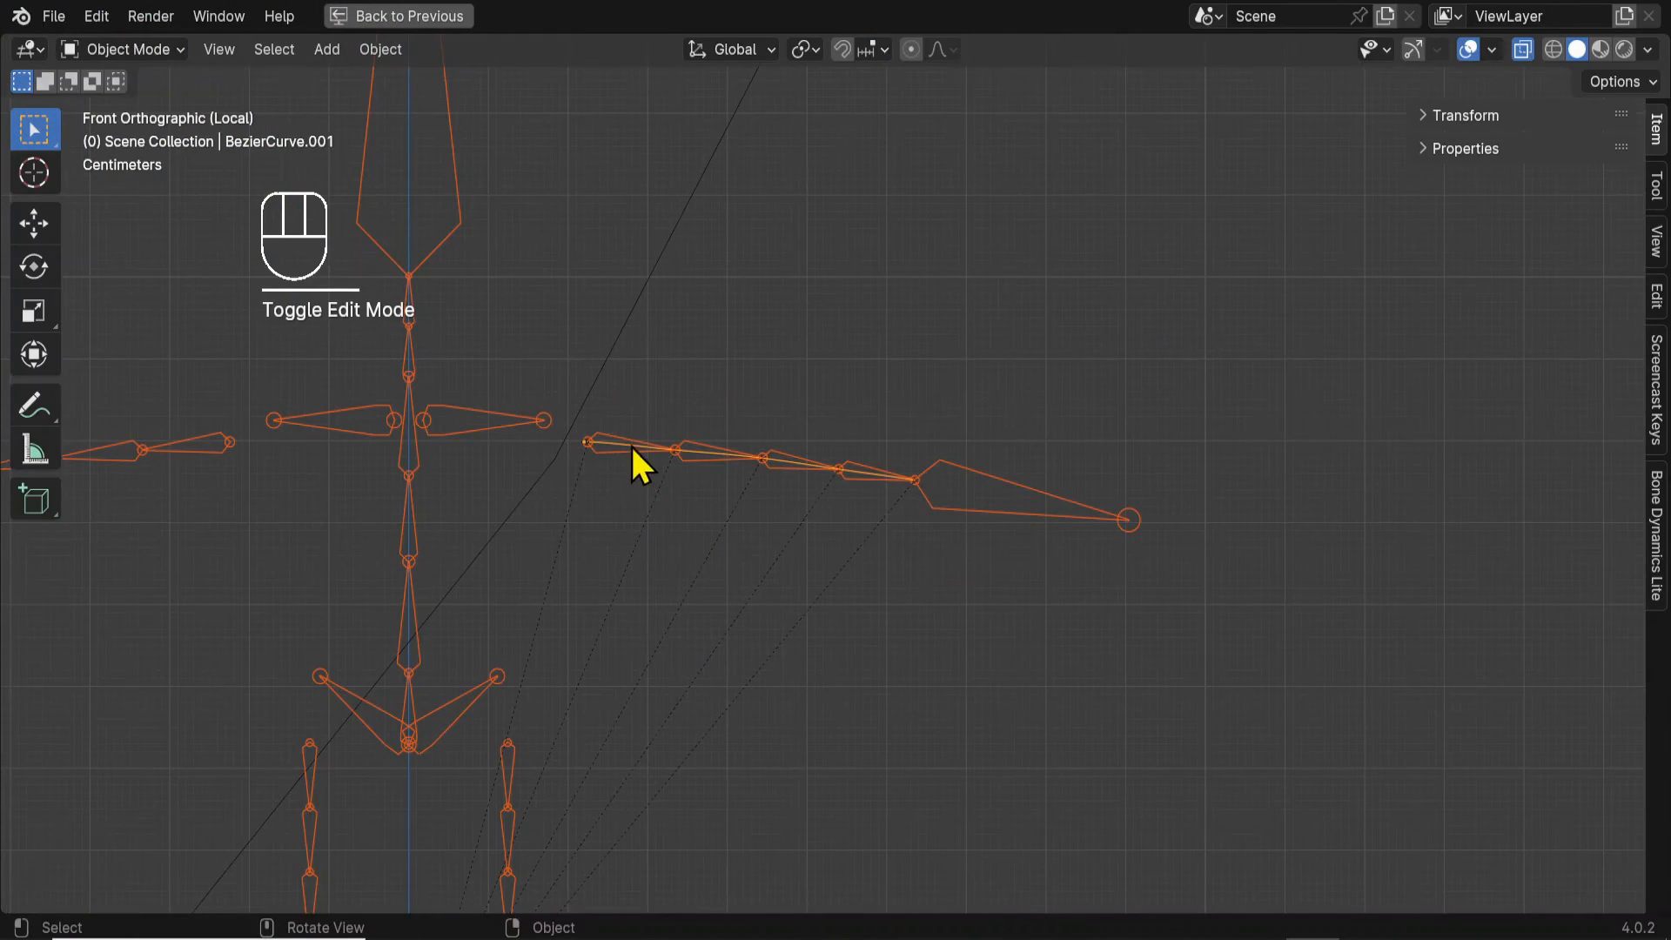
Edit the left arm curve, select all its control points and set their handle type to Automatic.
click(630, 442)
click(624, 444)
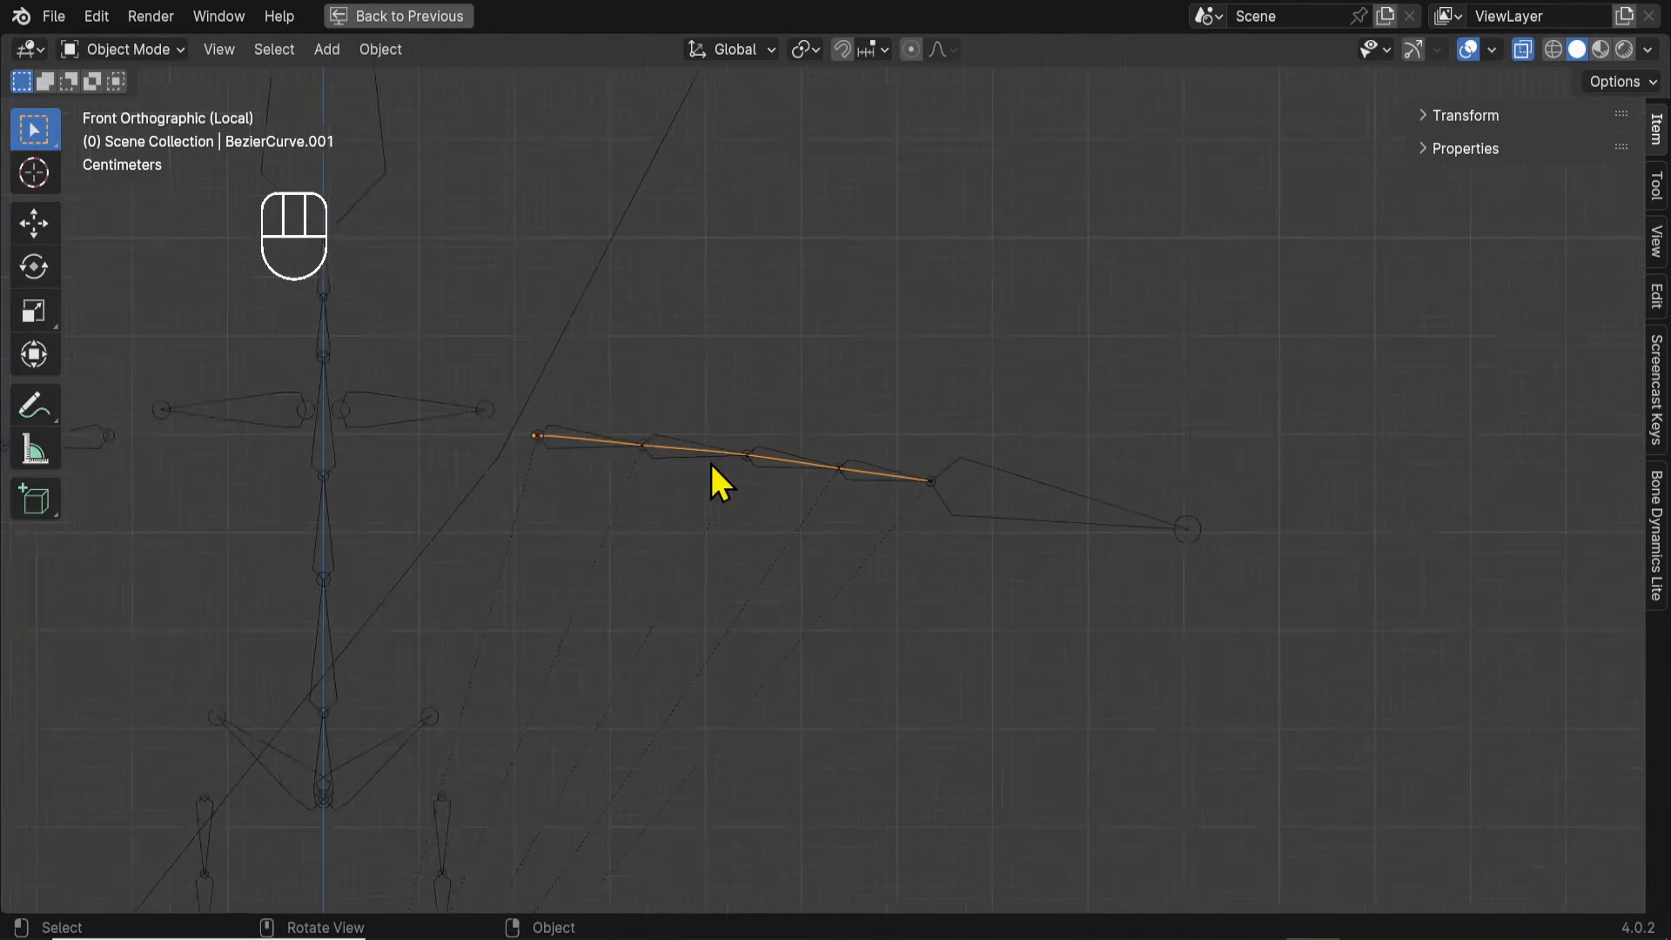
scroll(355, 138, up, 2)
key(Tab)
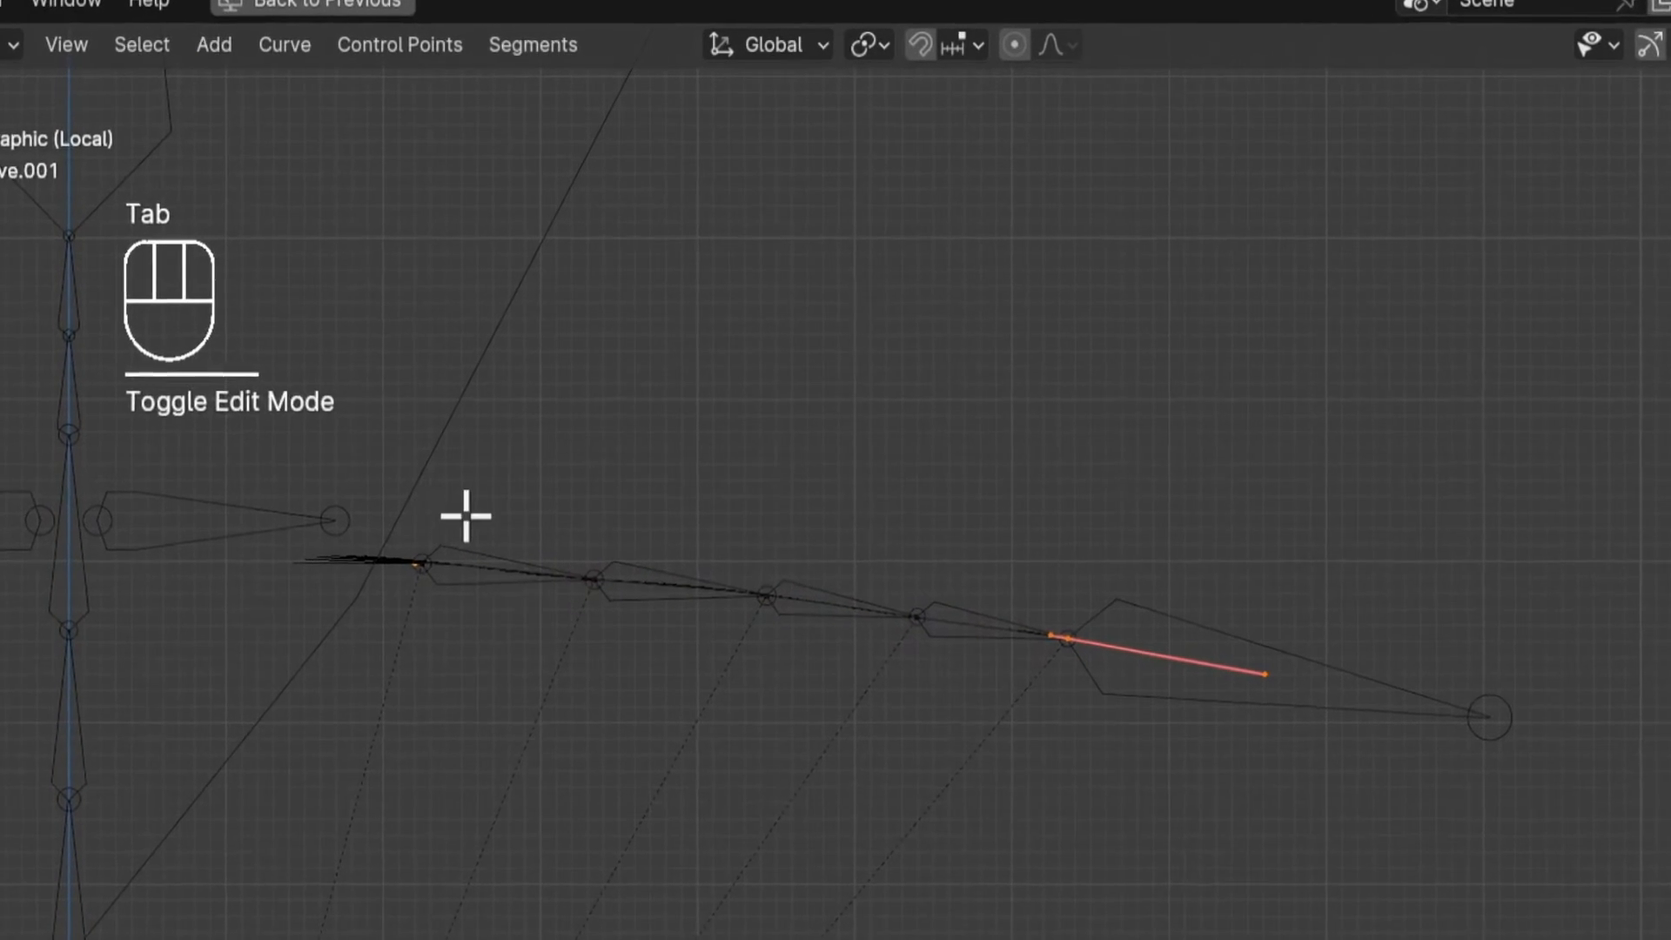
key(a)
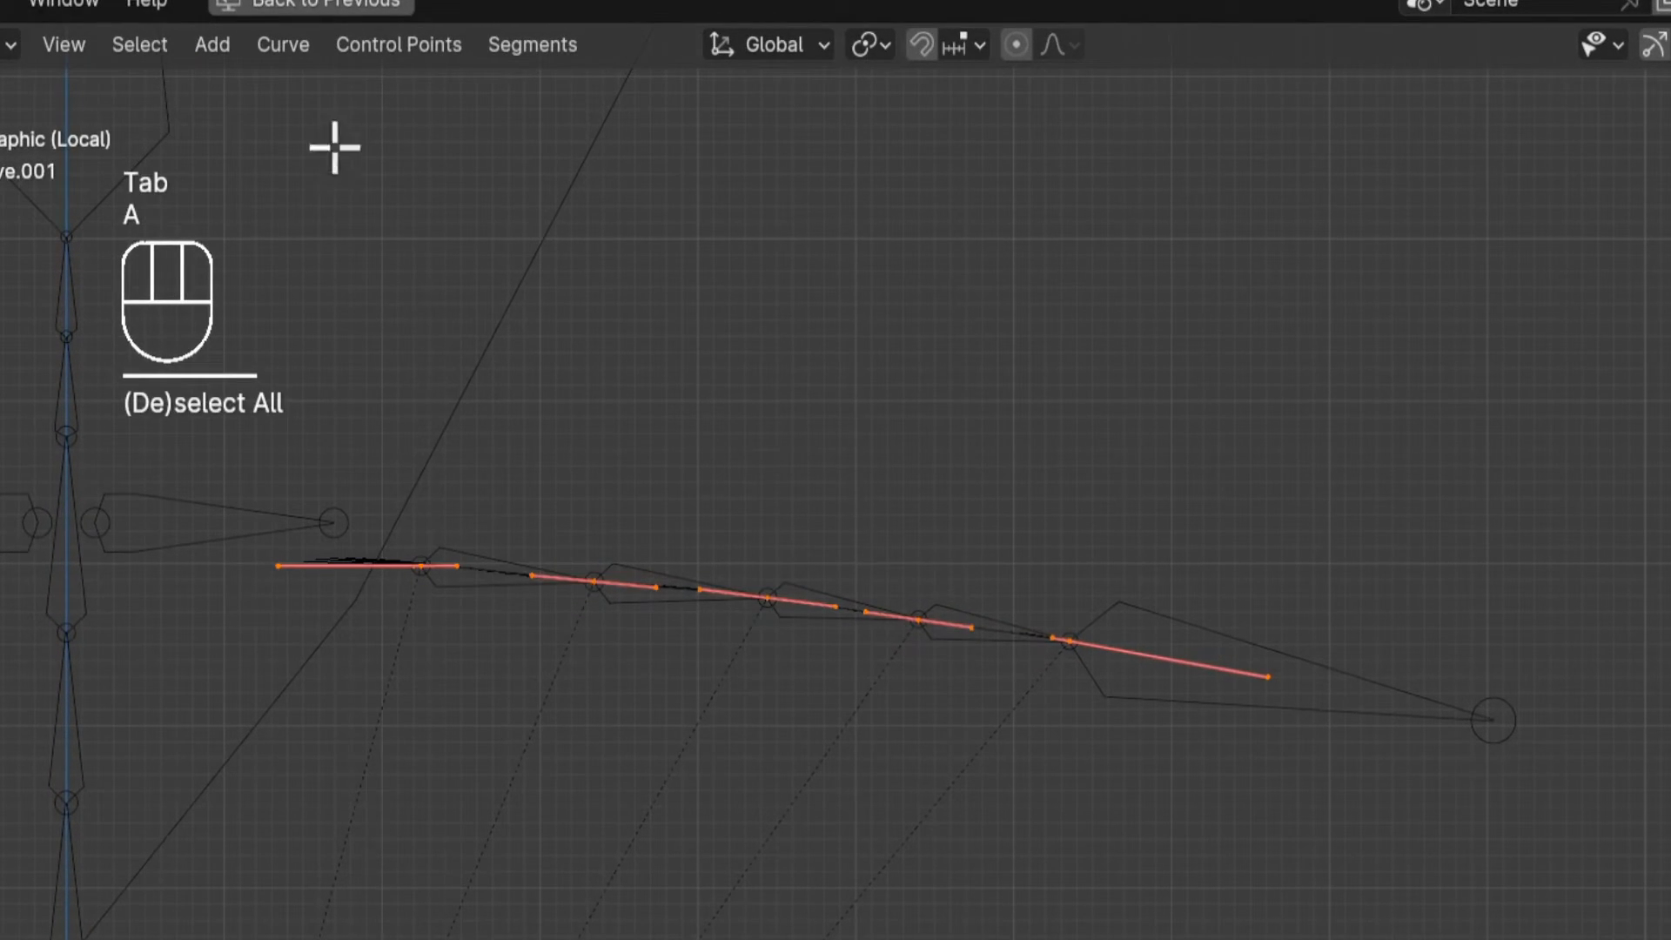
click(393, 48)
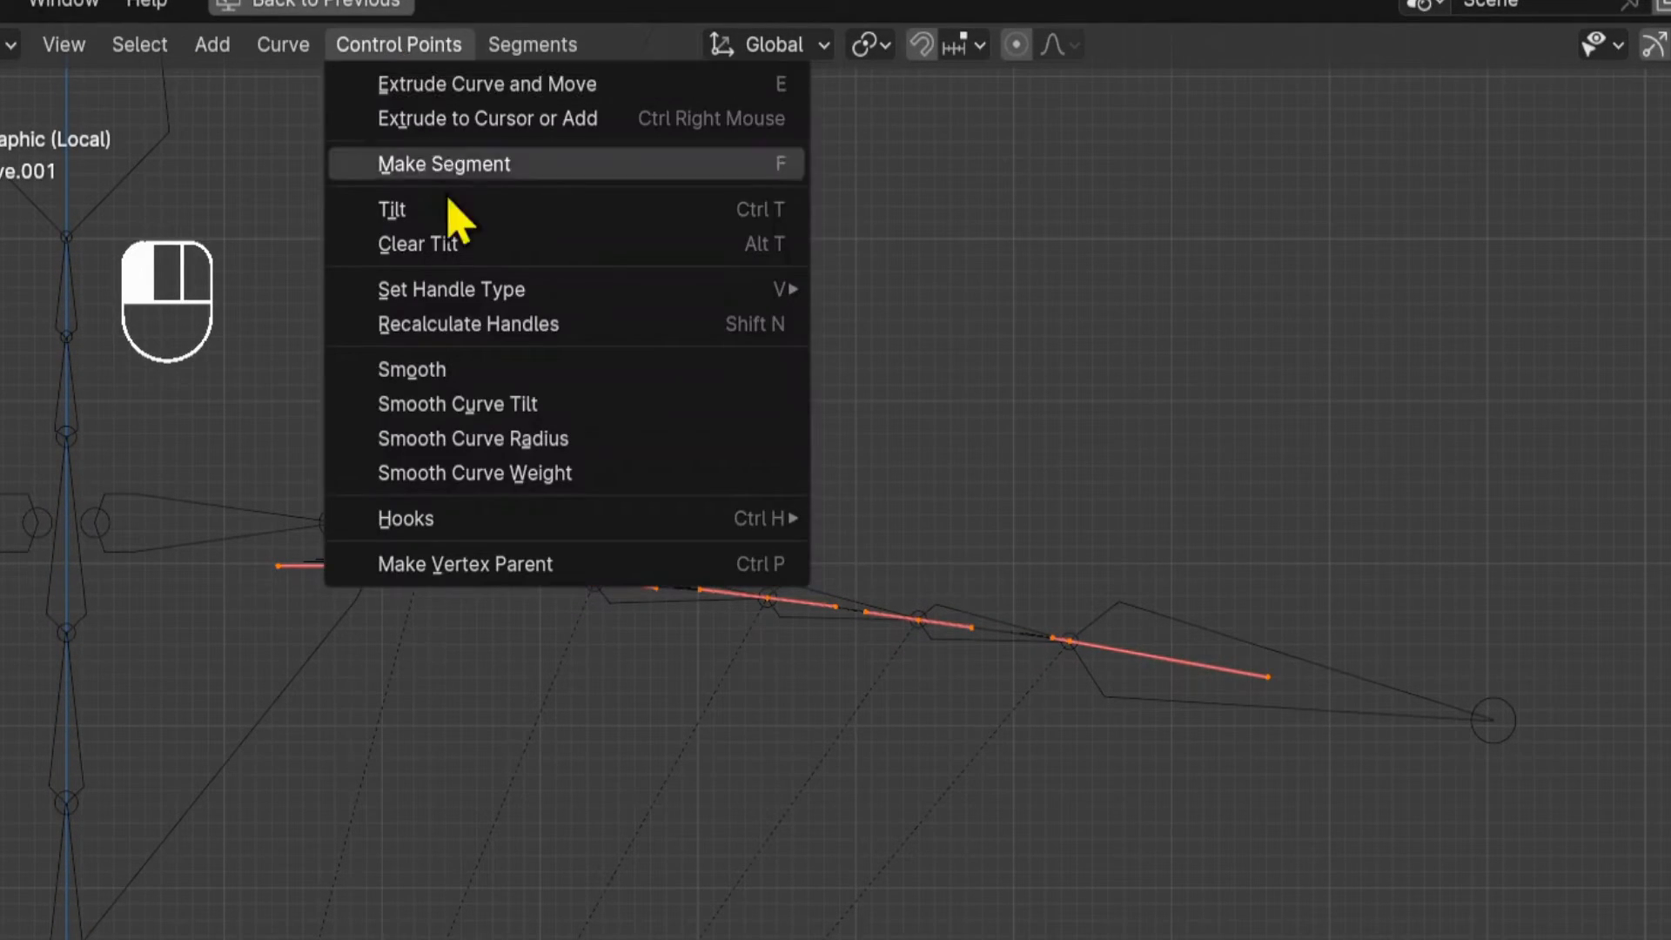
mouse_move(525, 308)
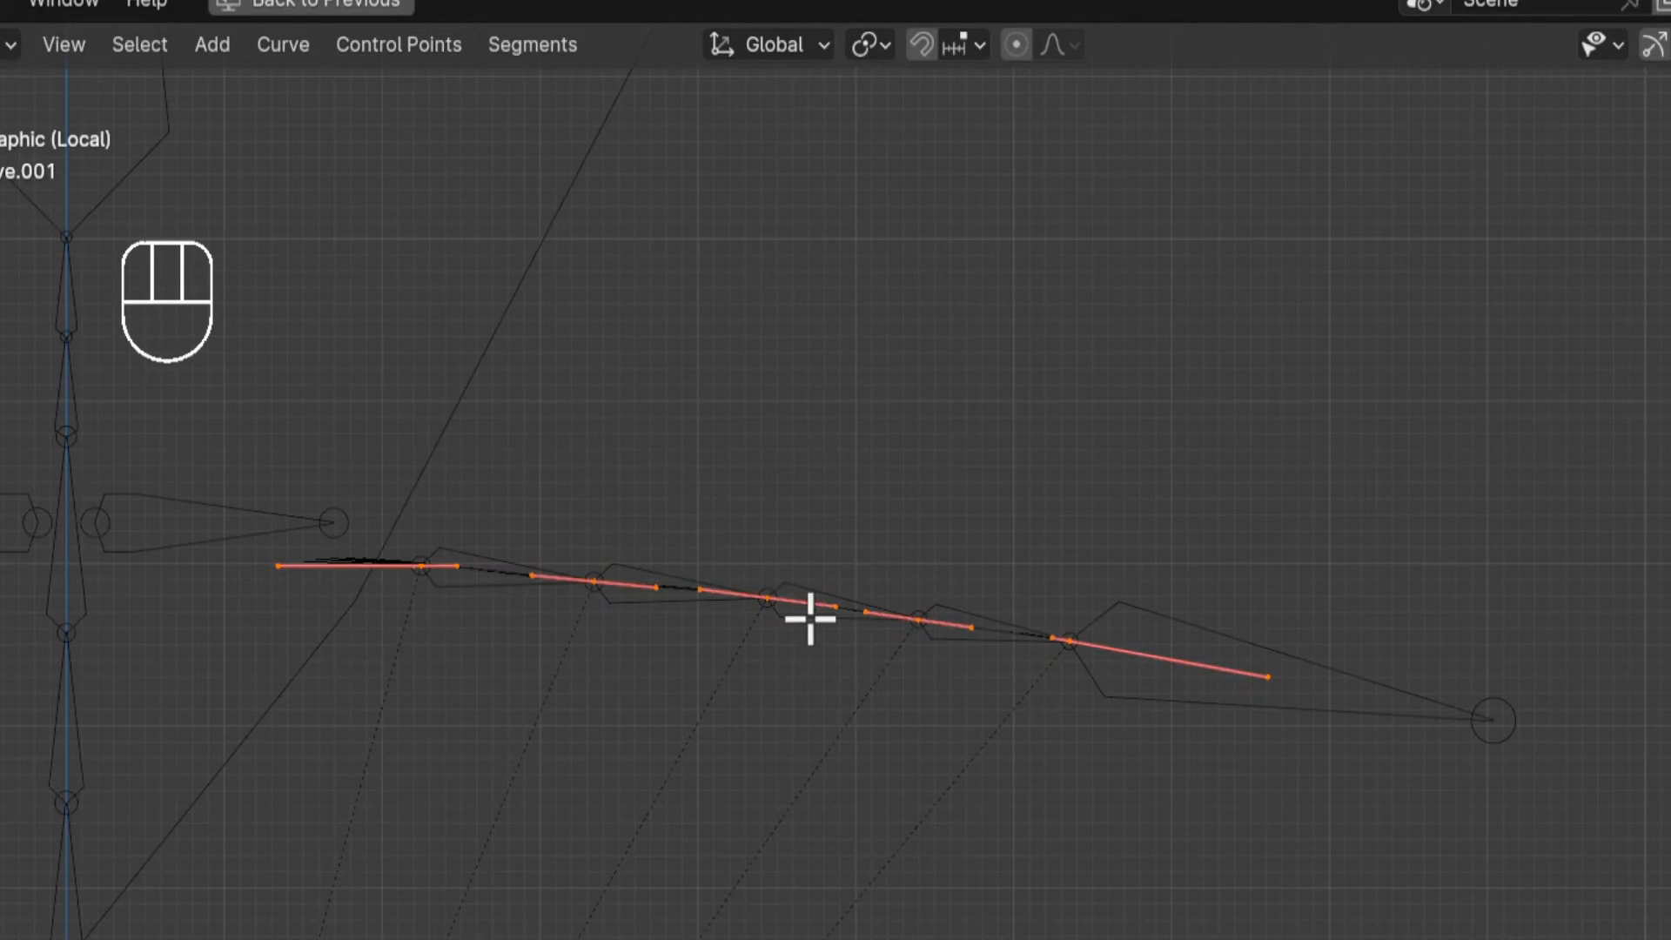
key(v)
click(381, 48)
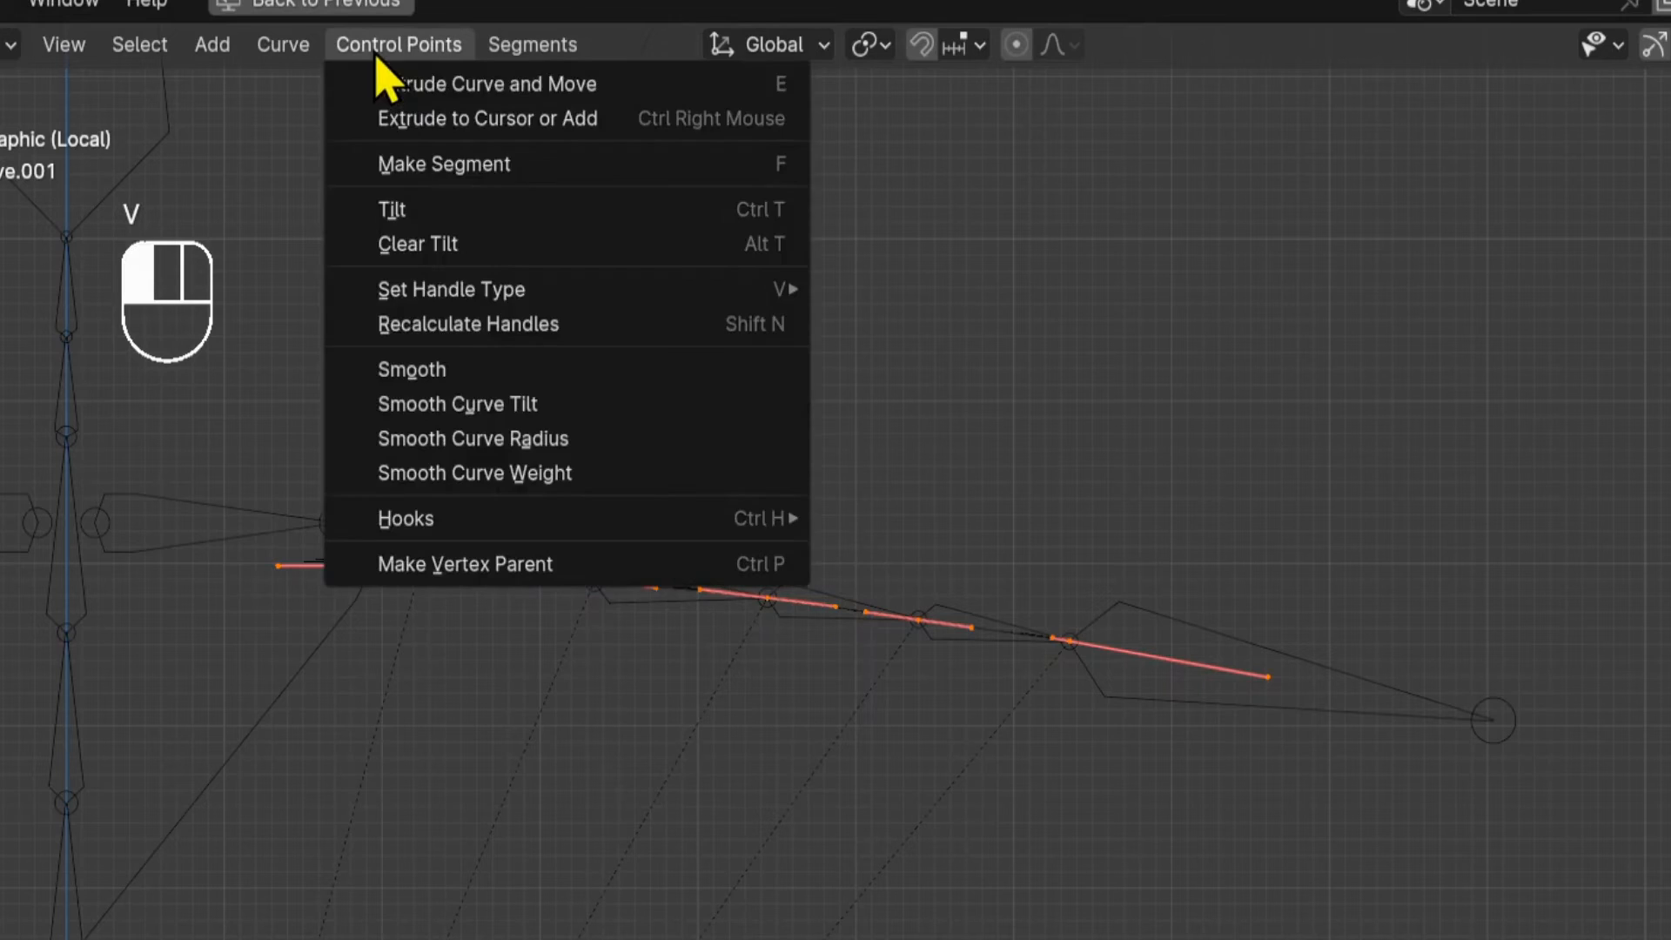
mouse_move(682, 307)
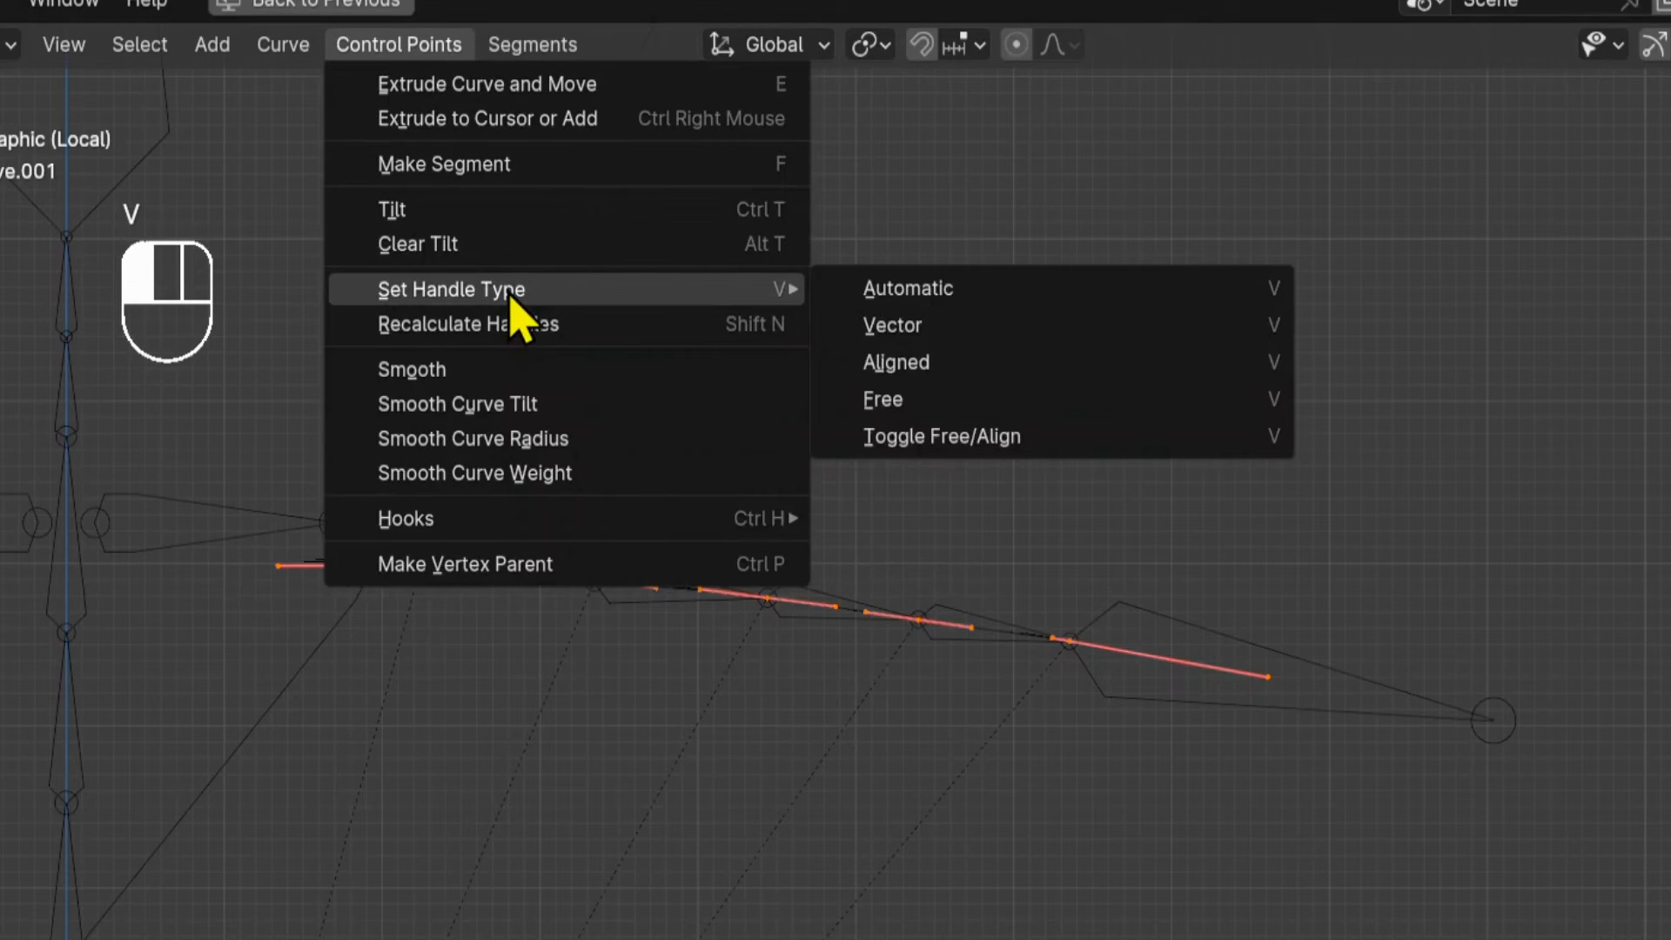
click(973, 290)
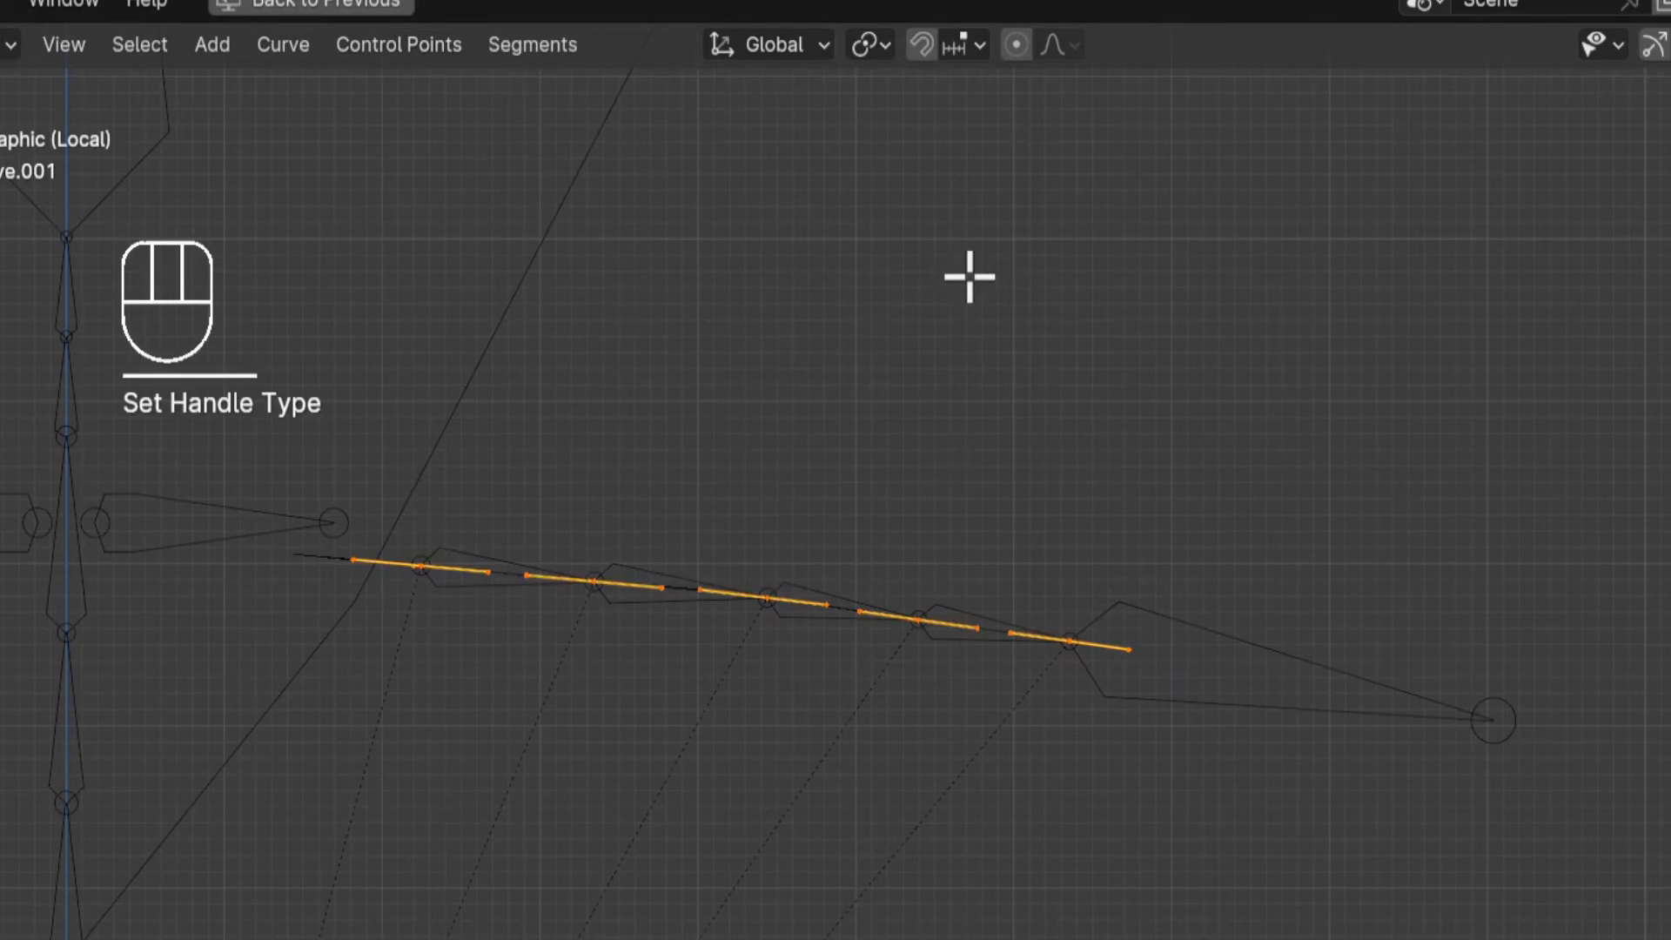
Try moving the curve's third, fourth and second control points to test its smoothness, discarding each move.
click(800, 605)
key(g)
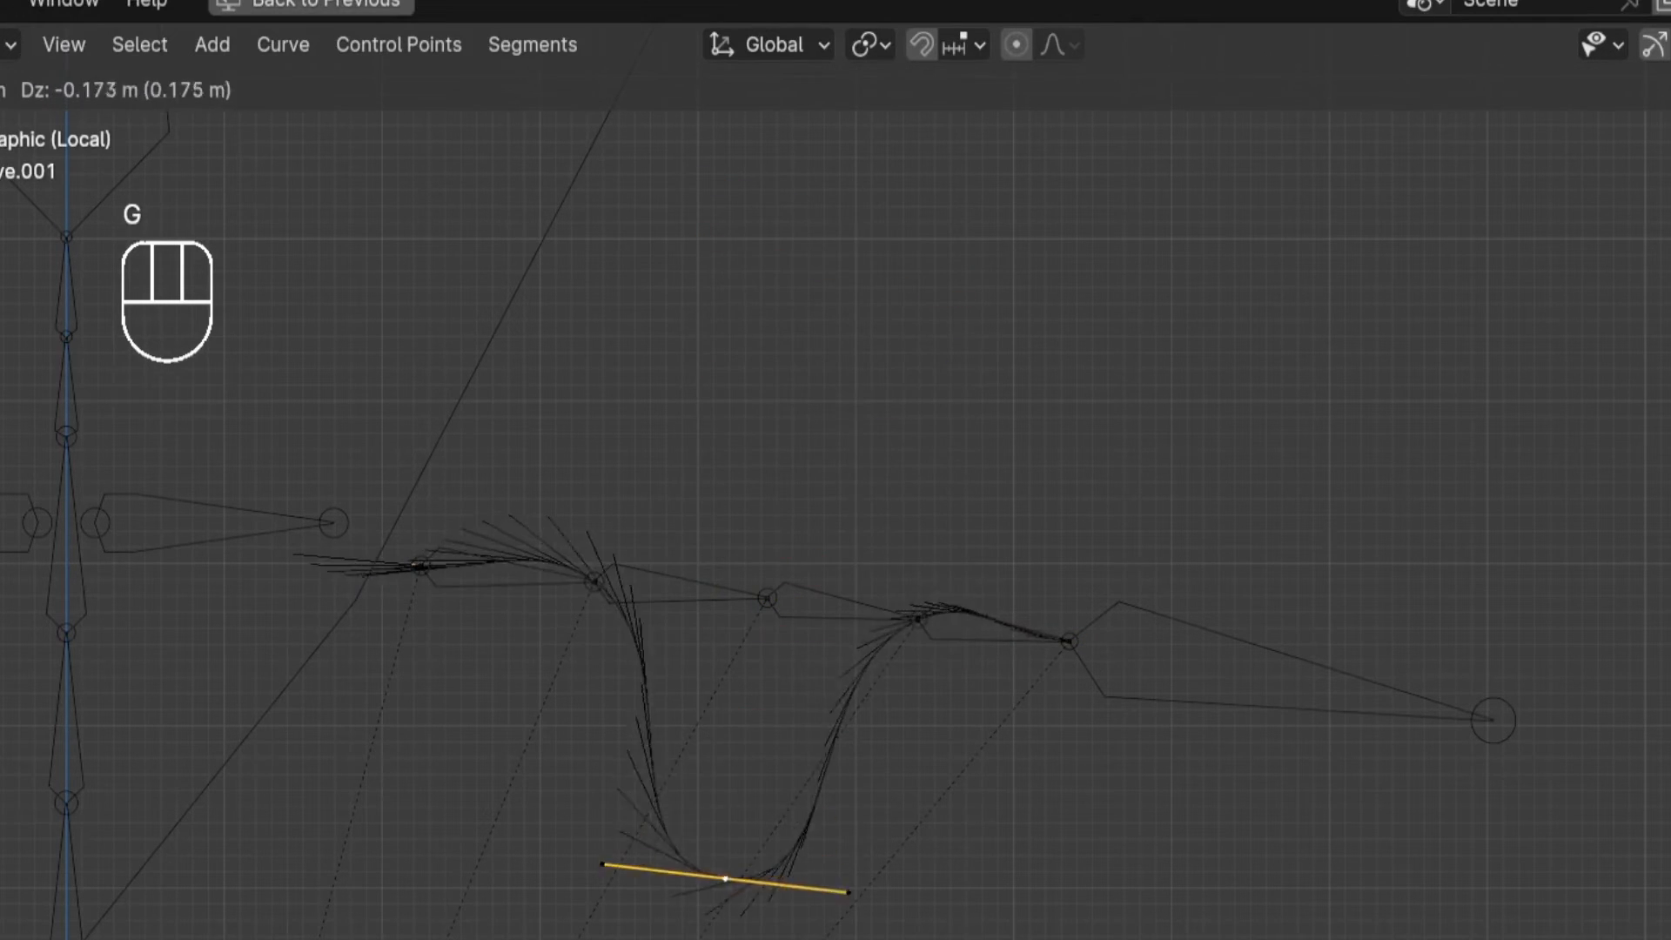
right_click(911, 658)
click(911, 621)
key(g)
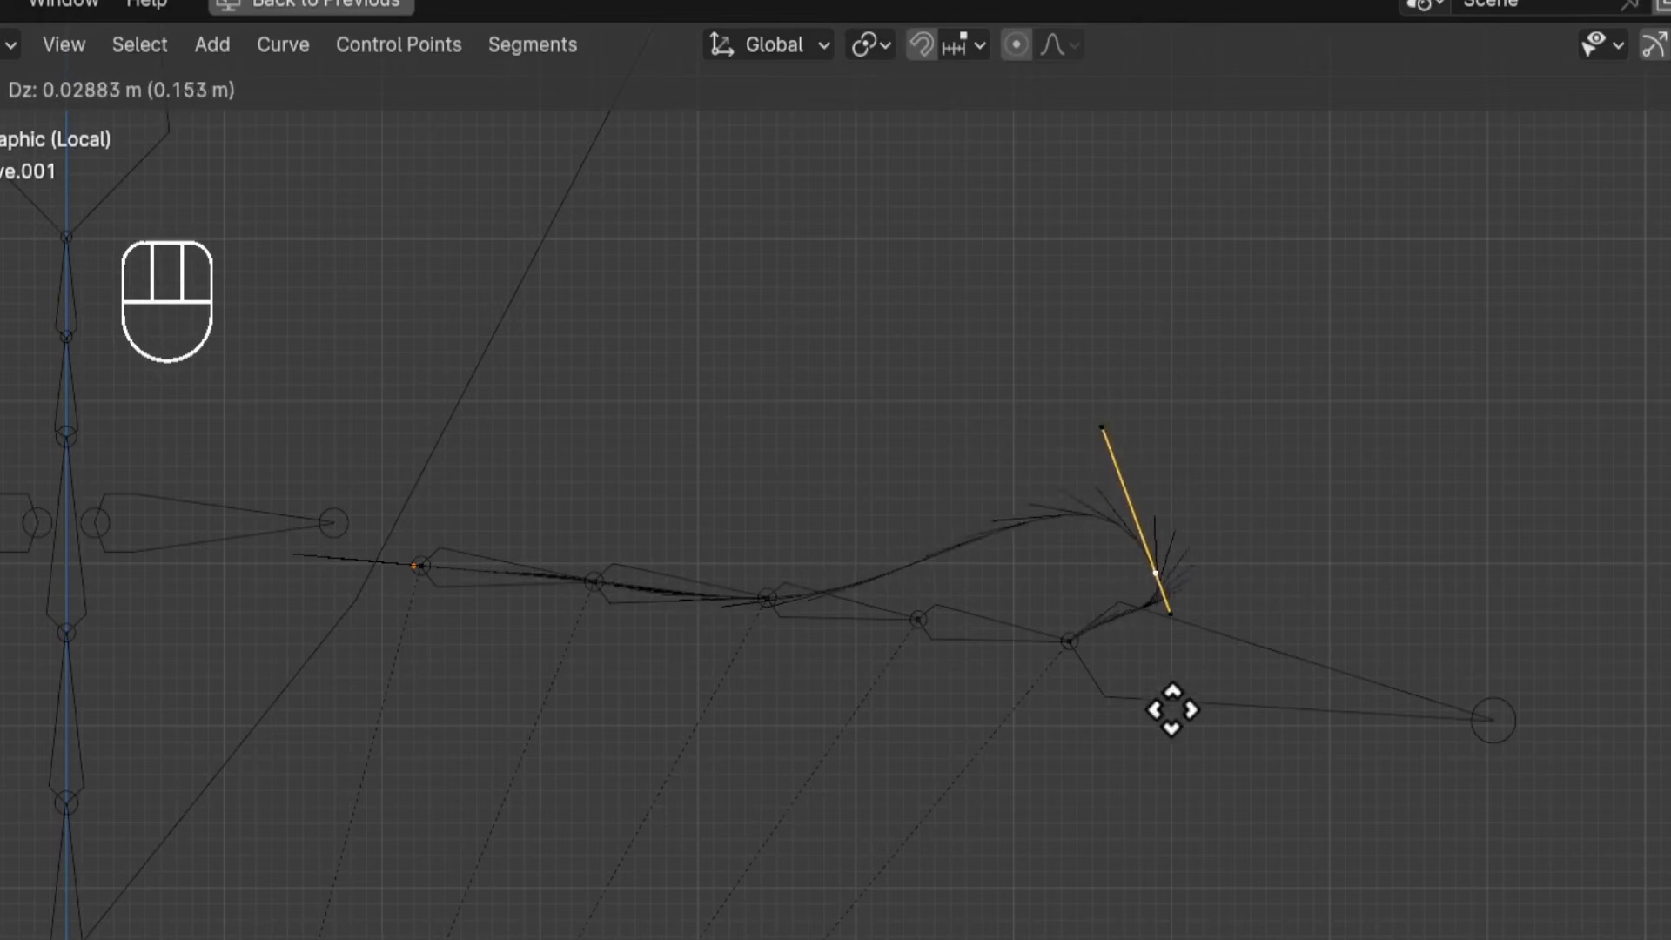
click(879, 809)
scroll(483, 638, up, 2)
drag(383, 414, 431, 531)
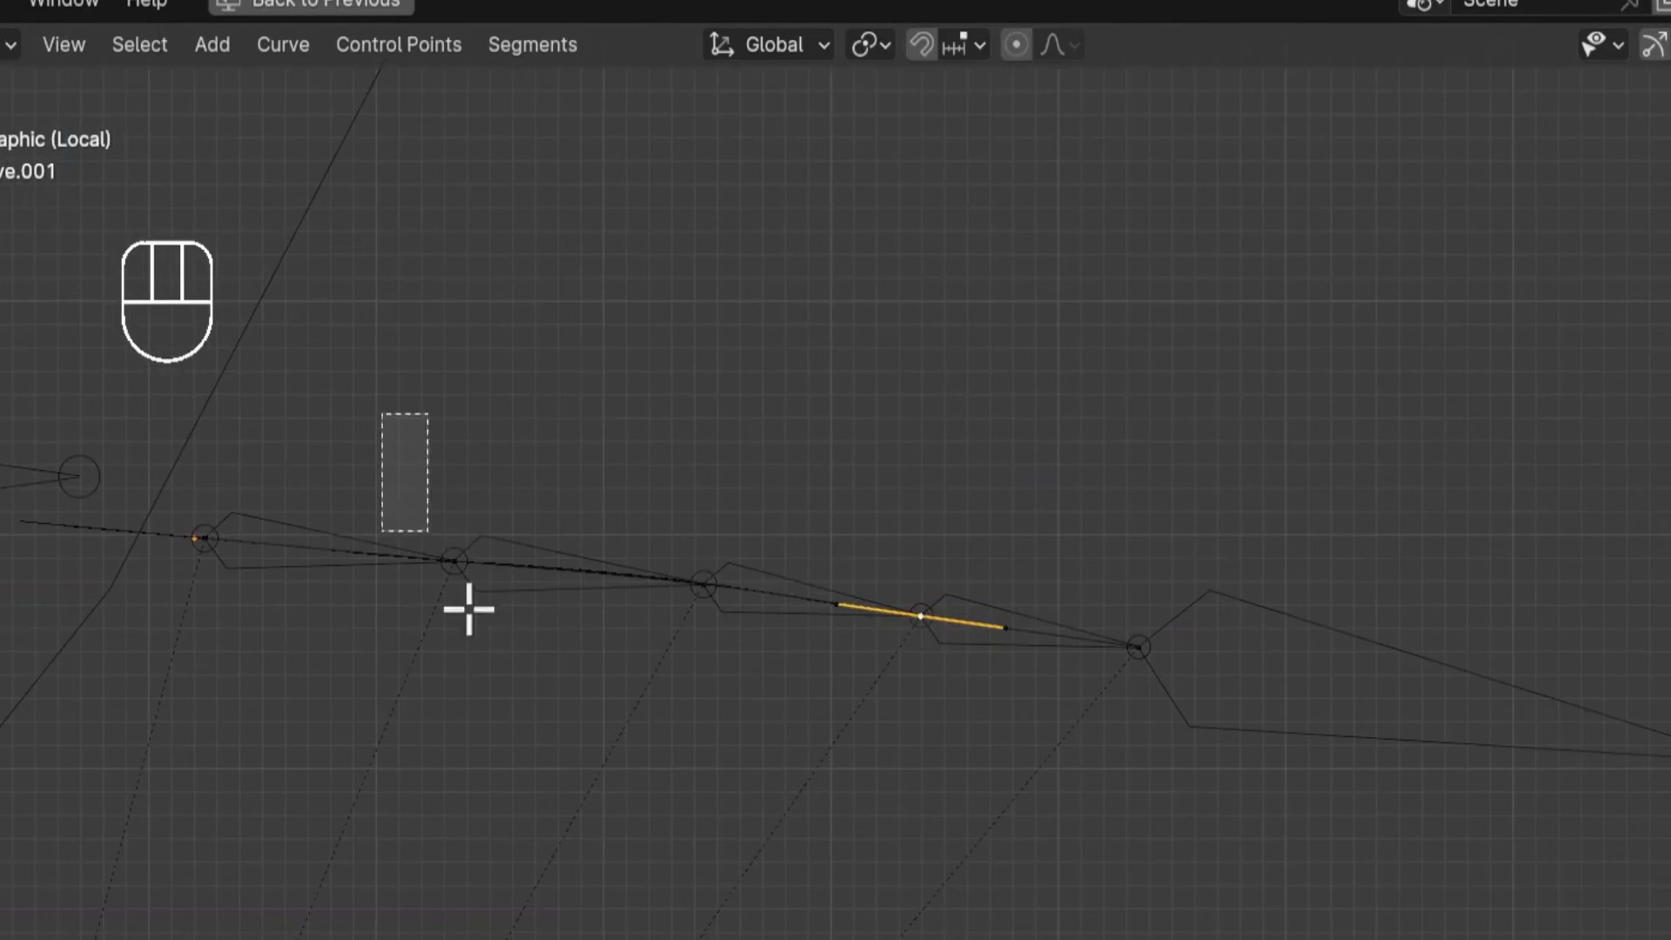
key(g)
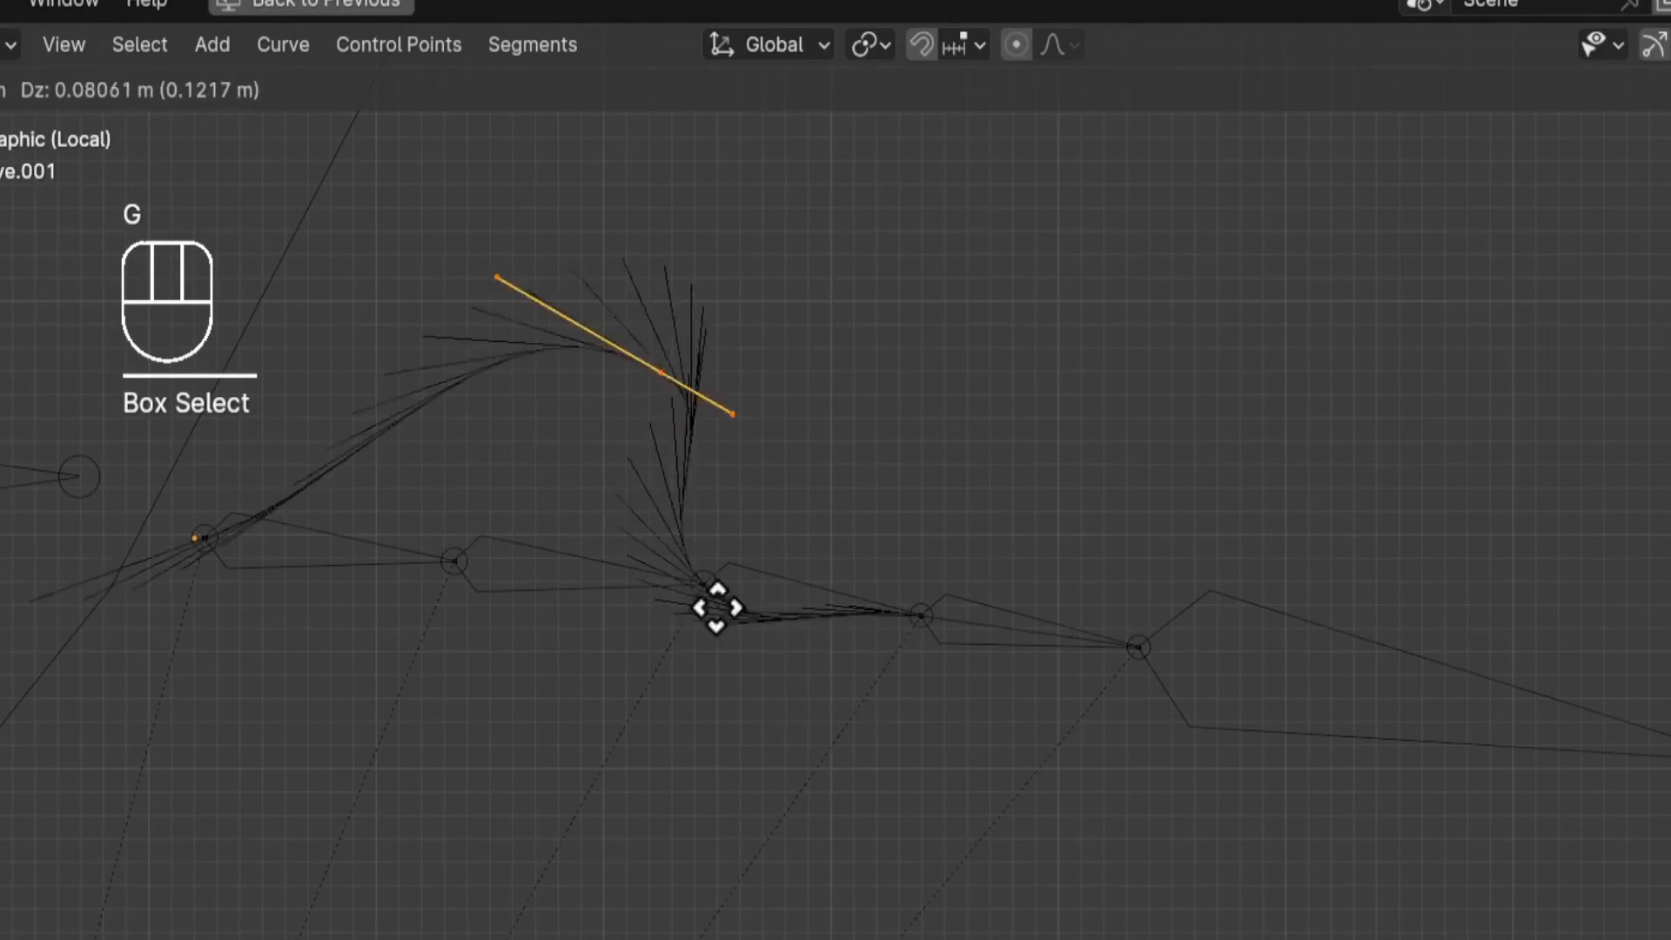
click(572, 936)
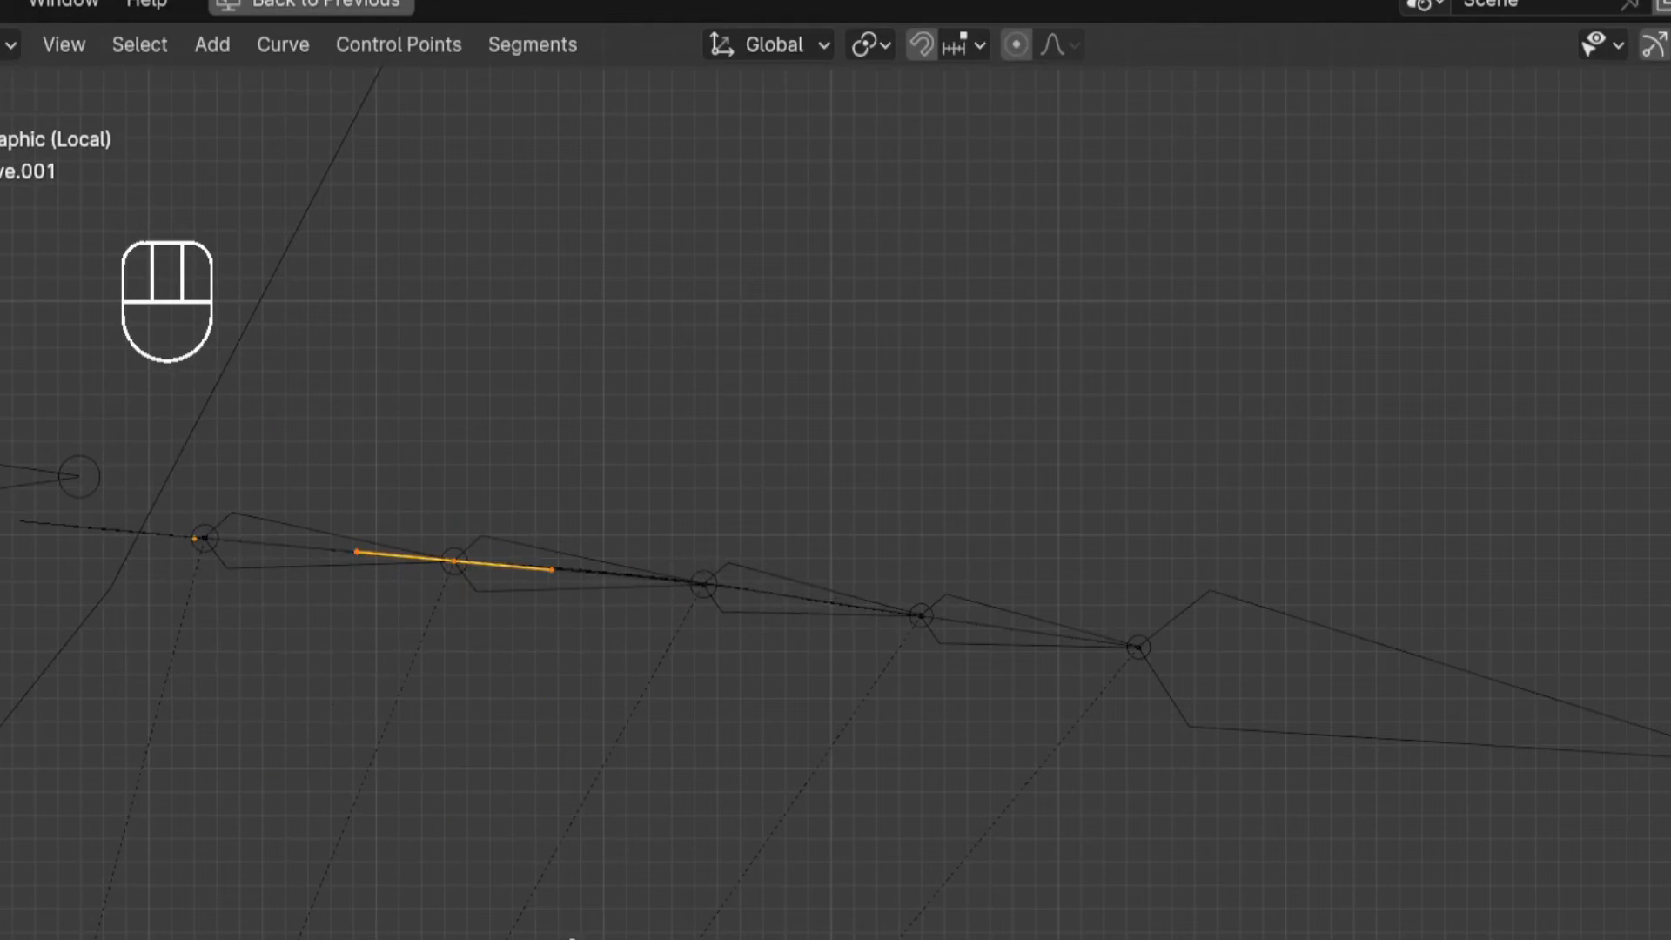
Leave curve editing and local view, reveal all hidden objects and return to Object Mode.
key(Tab)
key(KP_Divide)
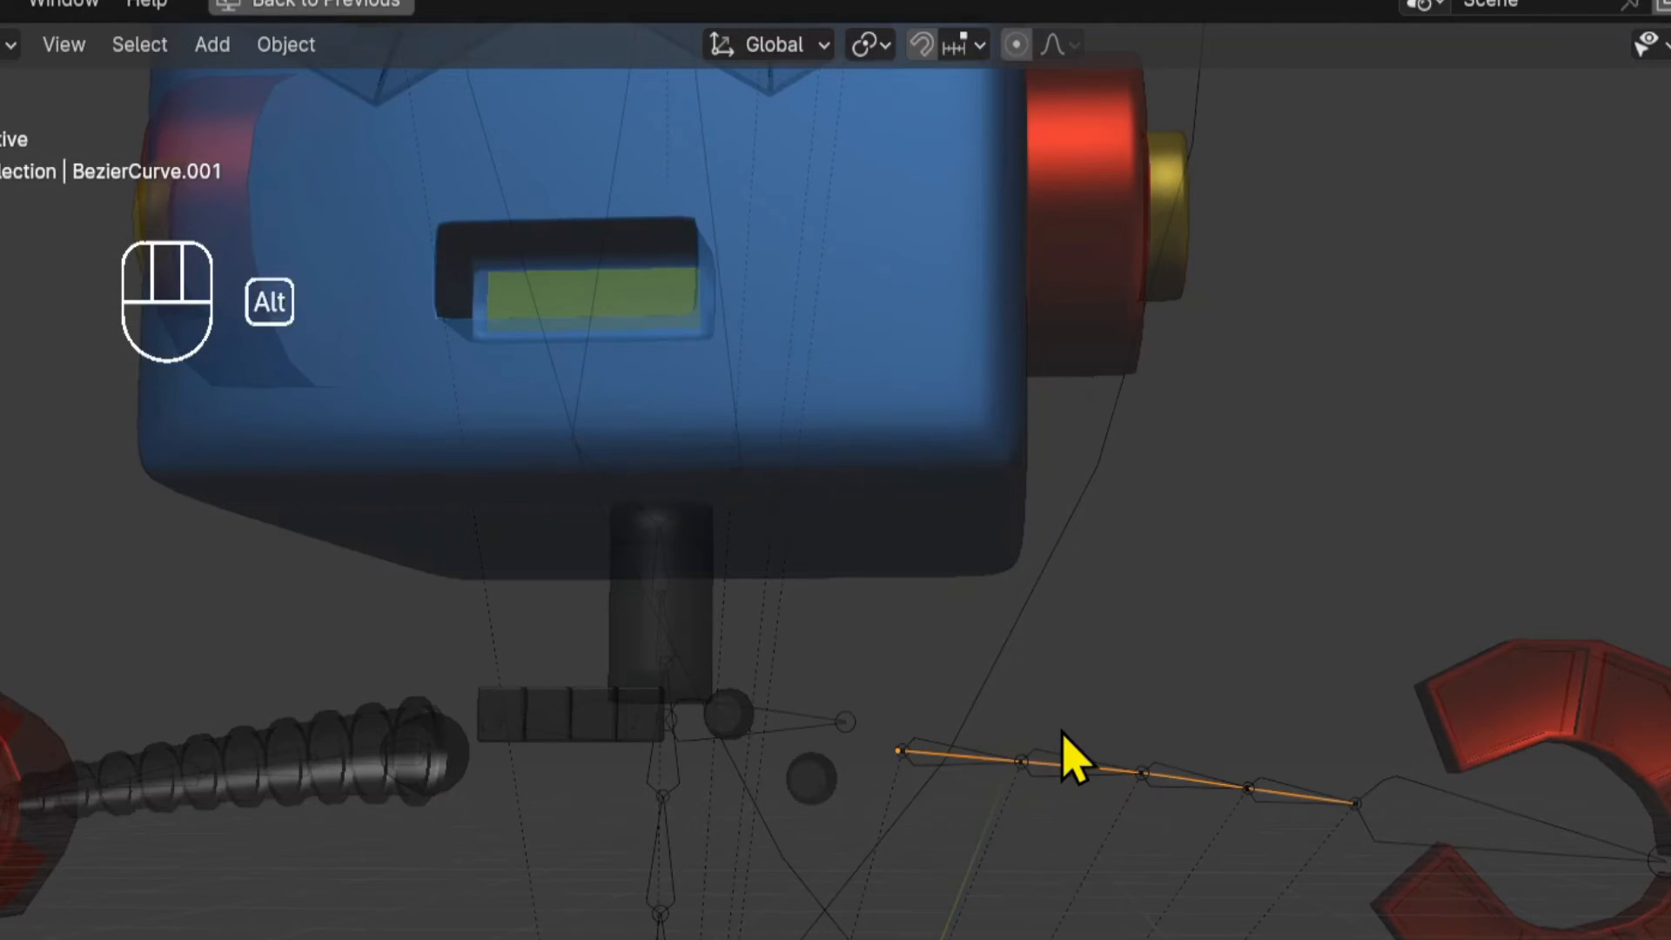
key(alt+h)
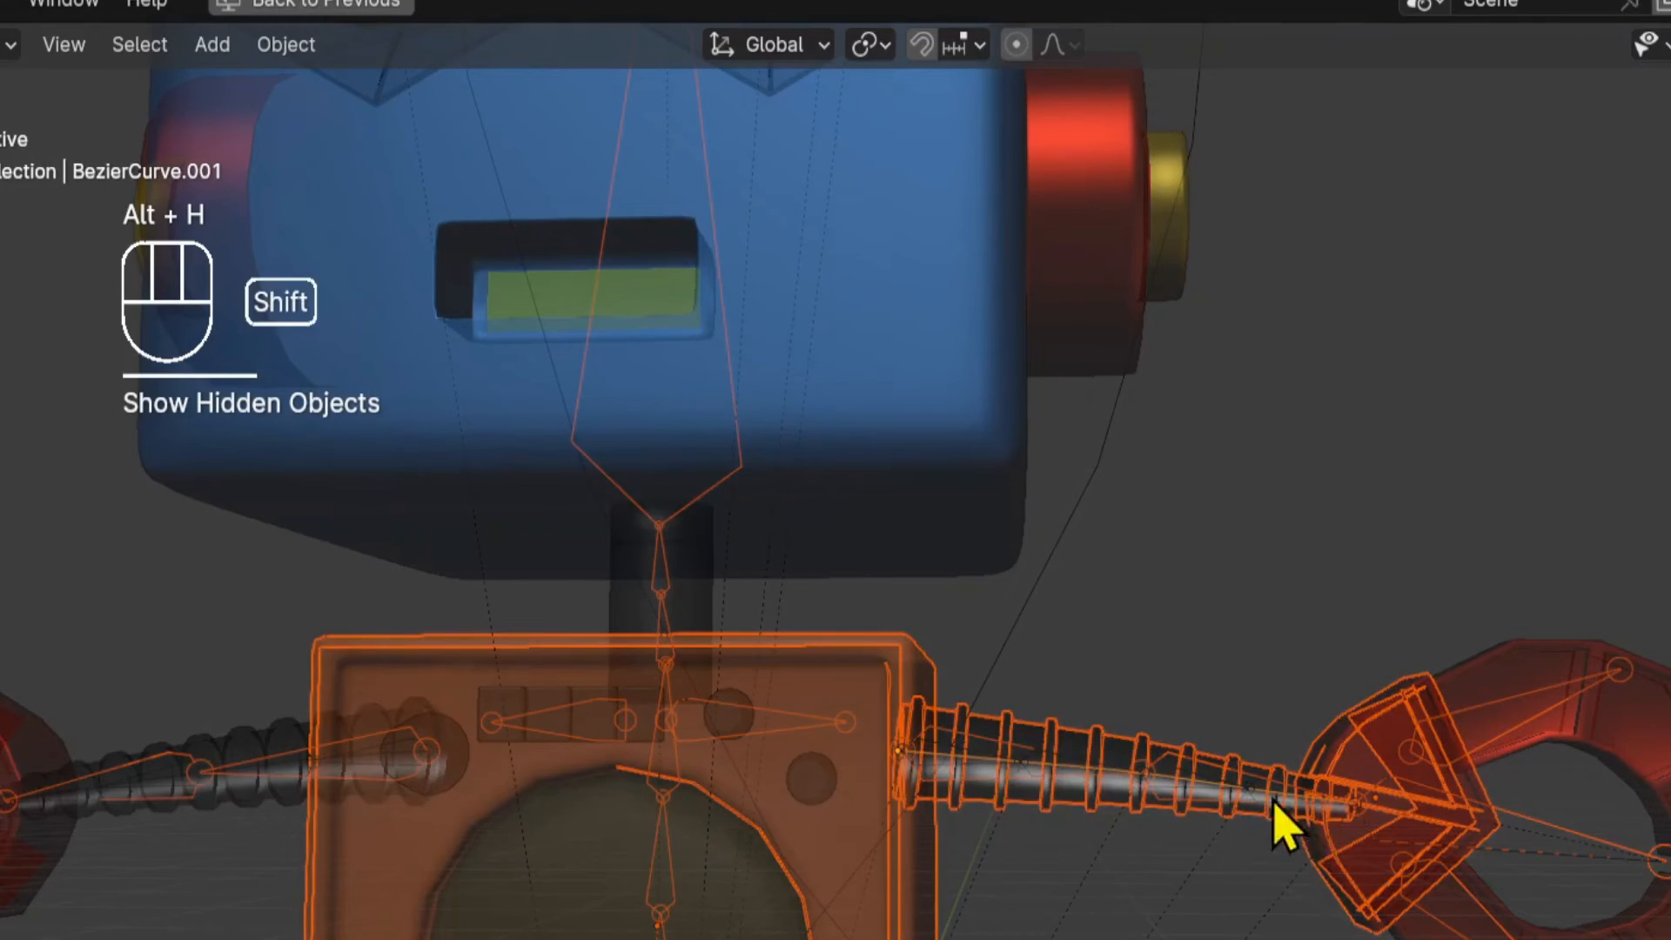
key(ctrl+Tab)
click(127, 52)
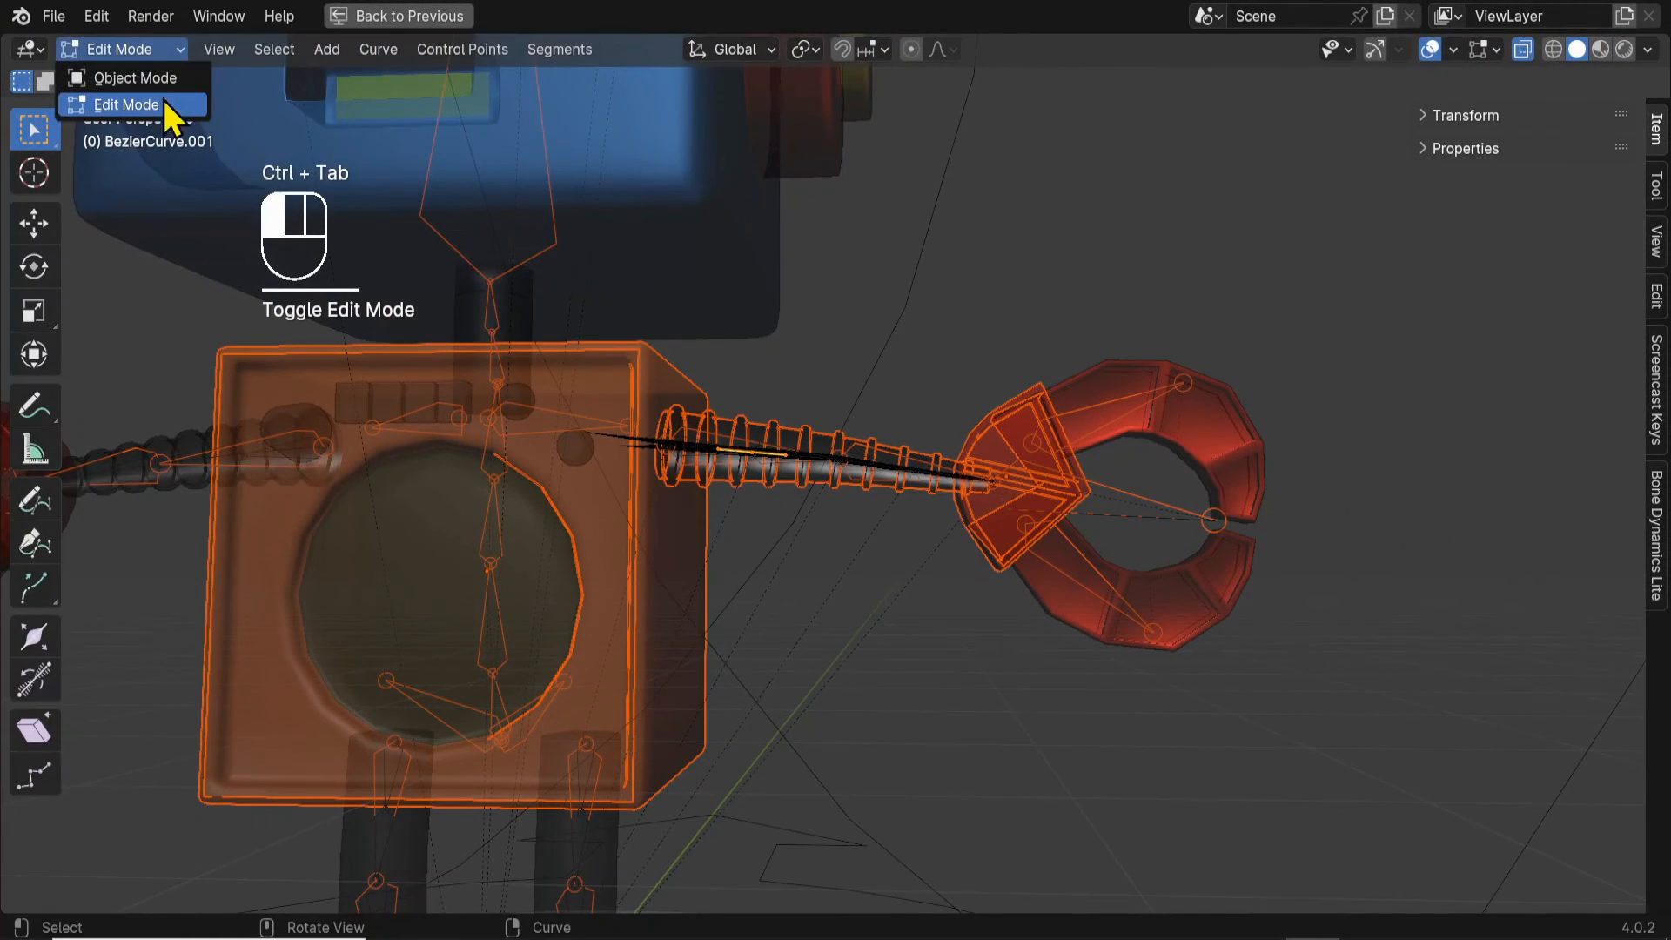
click(162, 79)
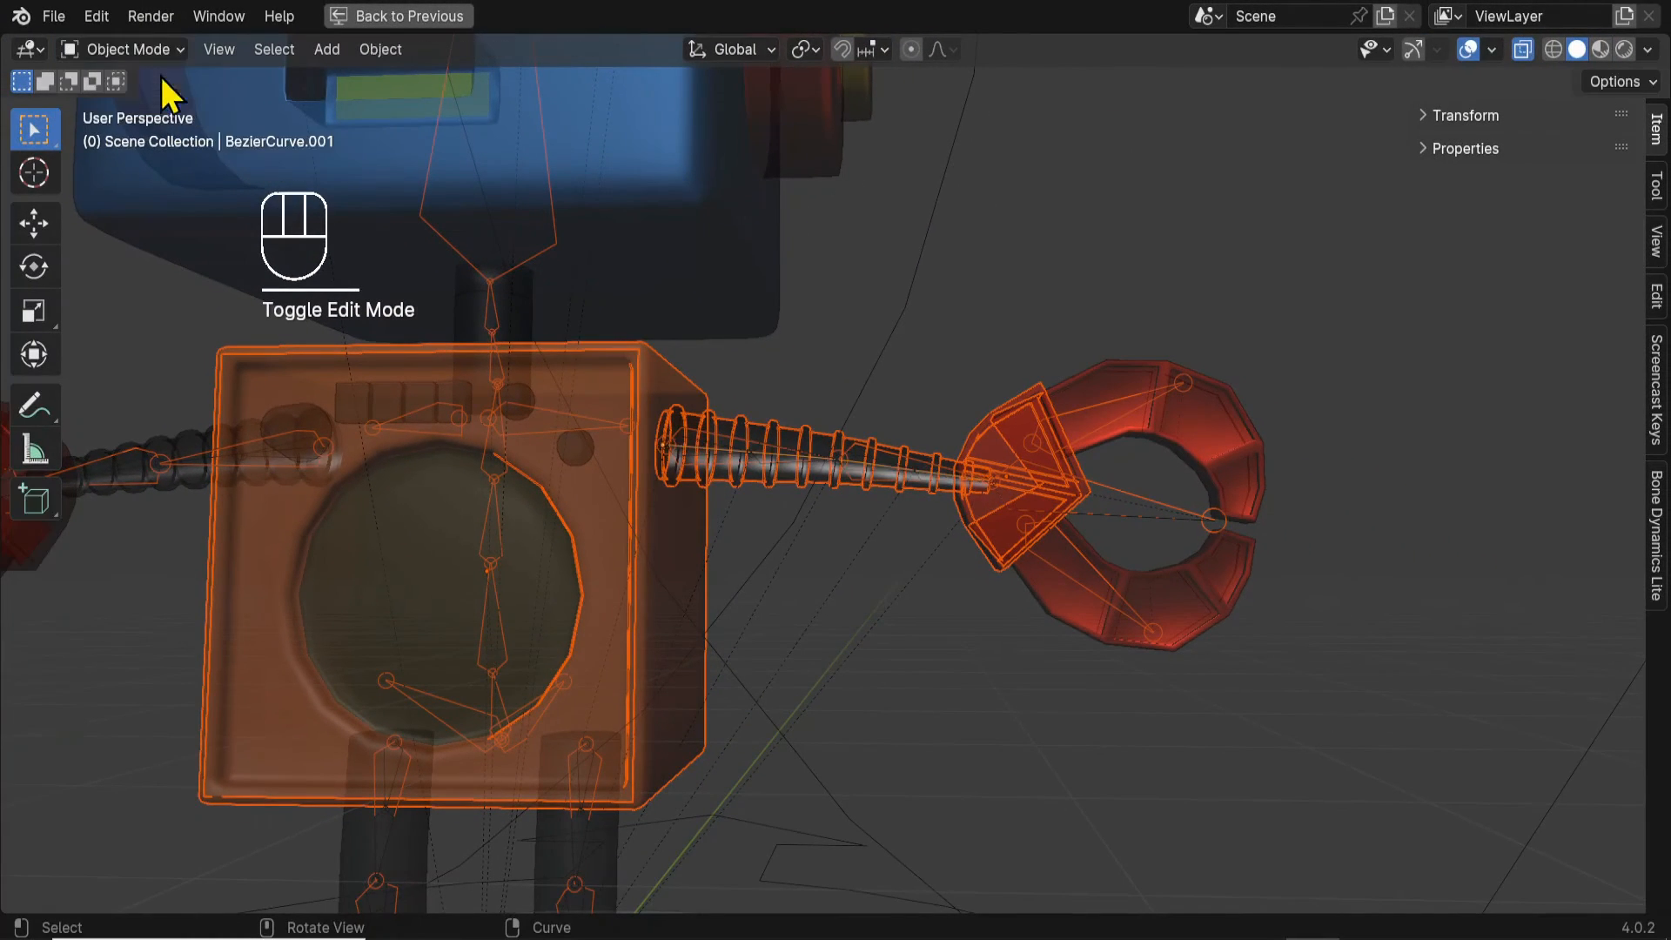
Select the rig, show its Arm.L (IK) and Arm.R (IK) layers, and make hand_ik.L active in Pose Mode.
scroll(810, 618, down, 5)
click(1008, 741)
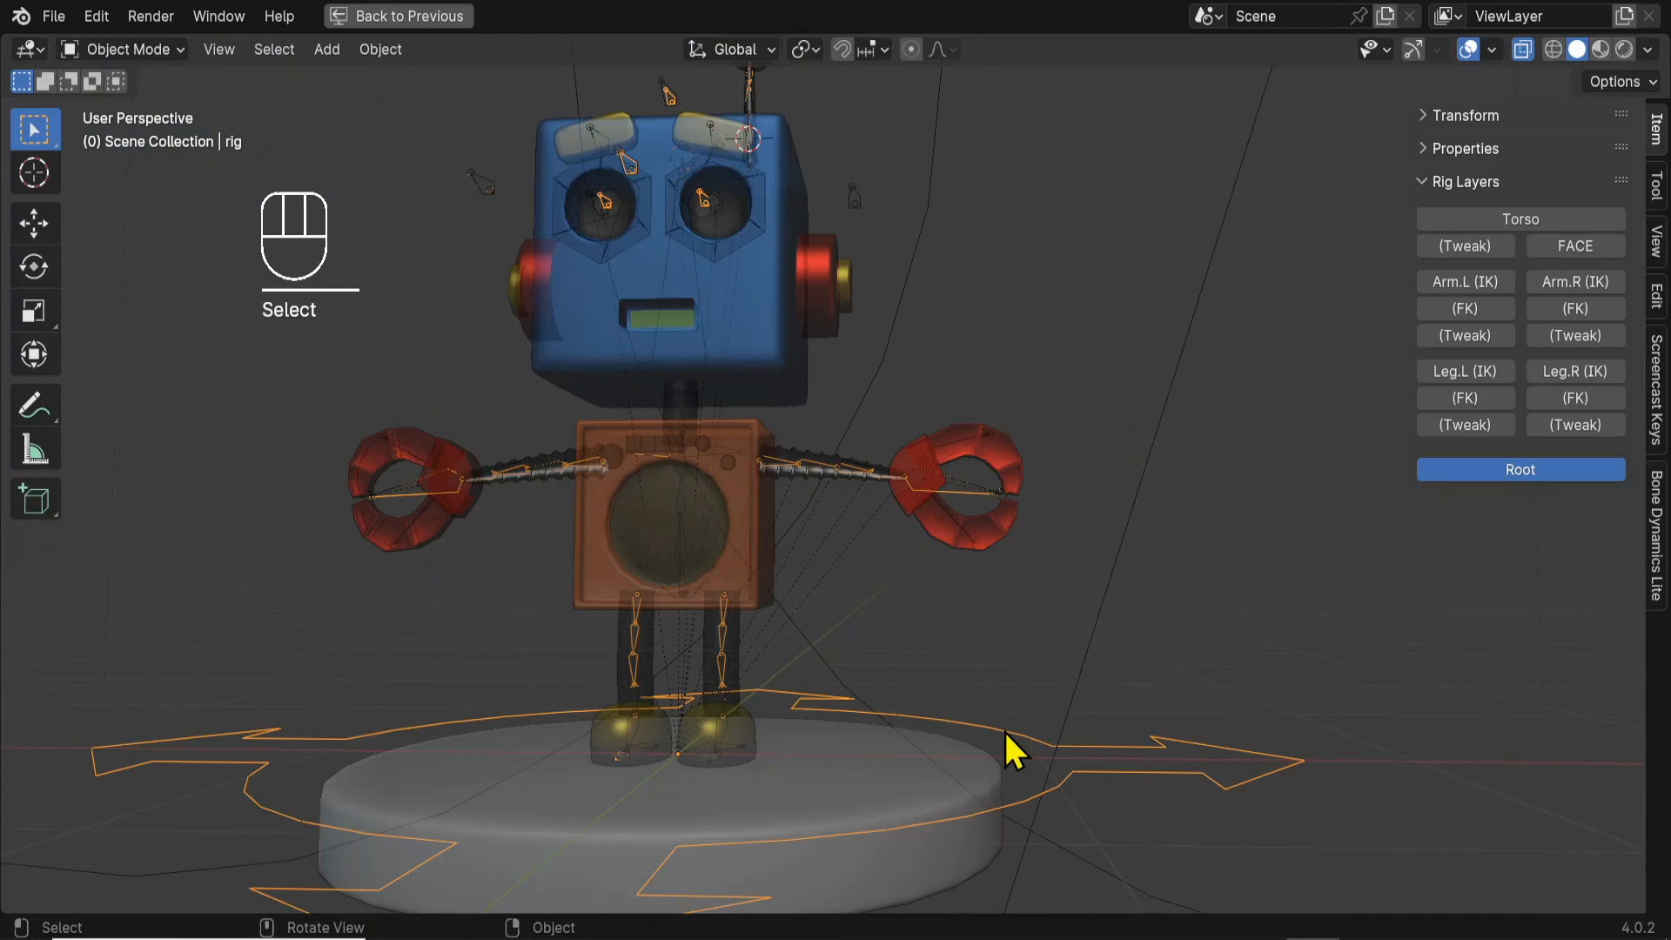
click(1575, 281)
click(1480, 284)
scroll(957, 714, up, 5)
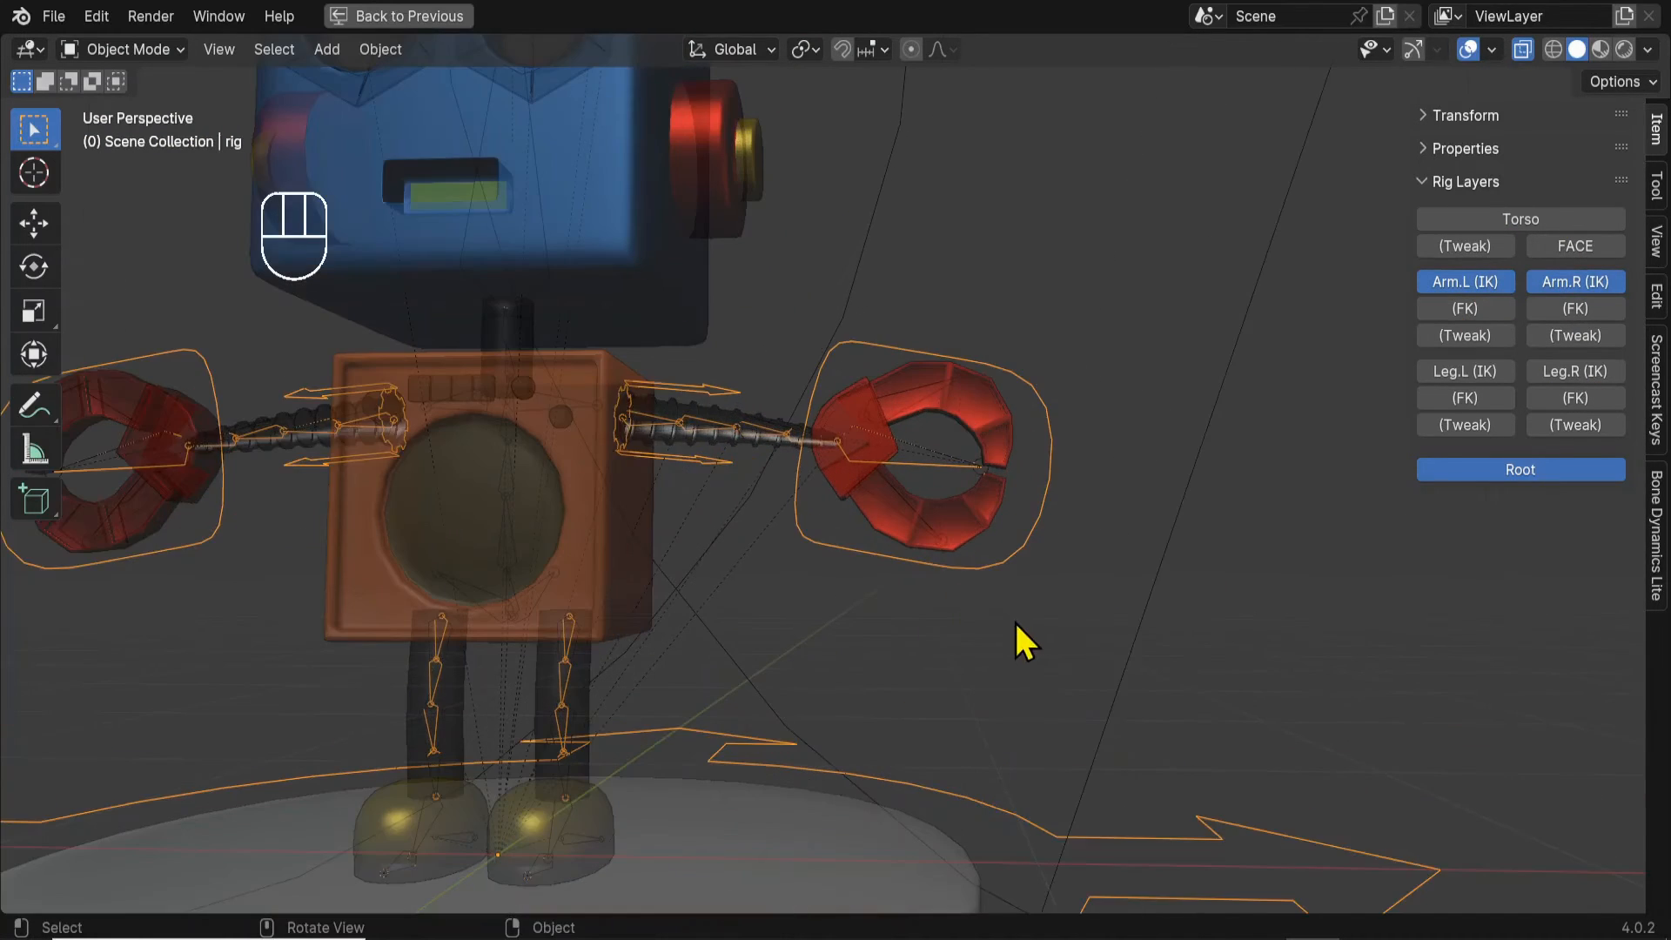
key(ctrl+Tab)
click(994, 577)
Test the left arm by trial-rotating and stretching the hand_ik.L control with and without viewport overlays, cancelling each transform.
key(r)
key(r)
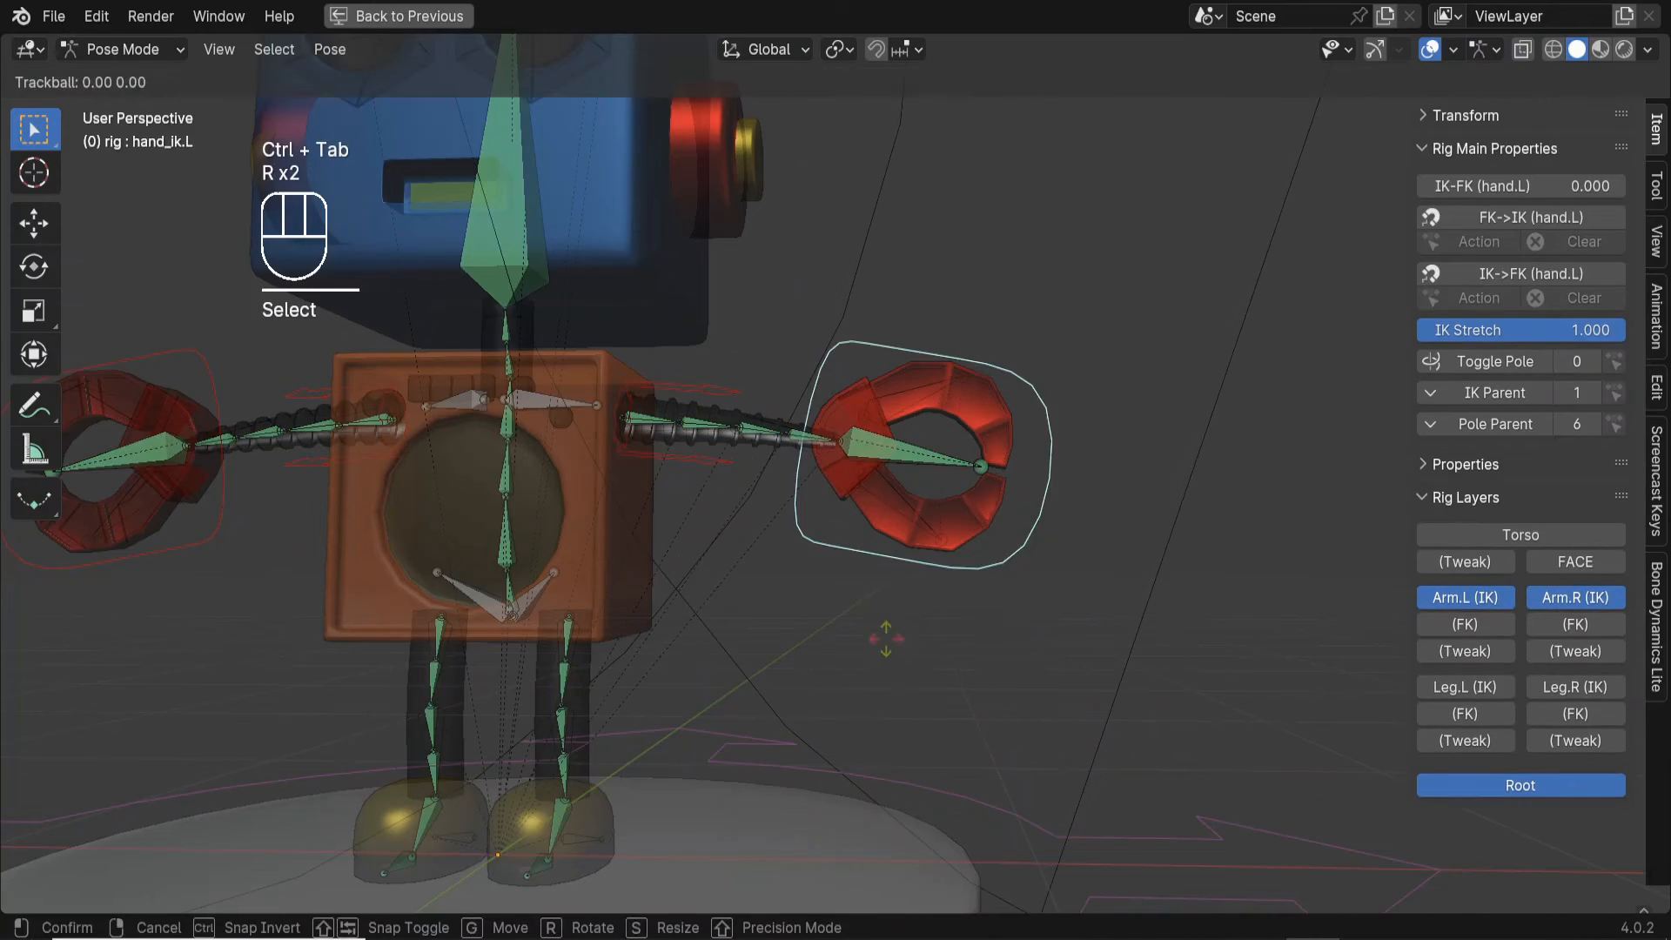
right_click(869, 615)
key(g)
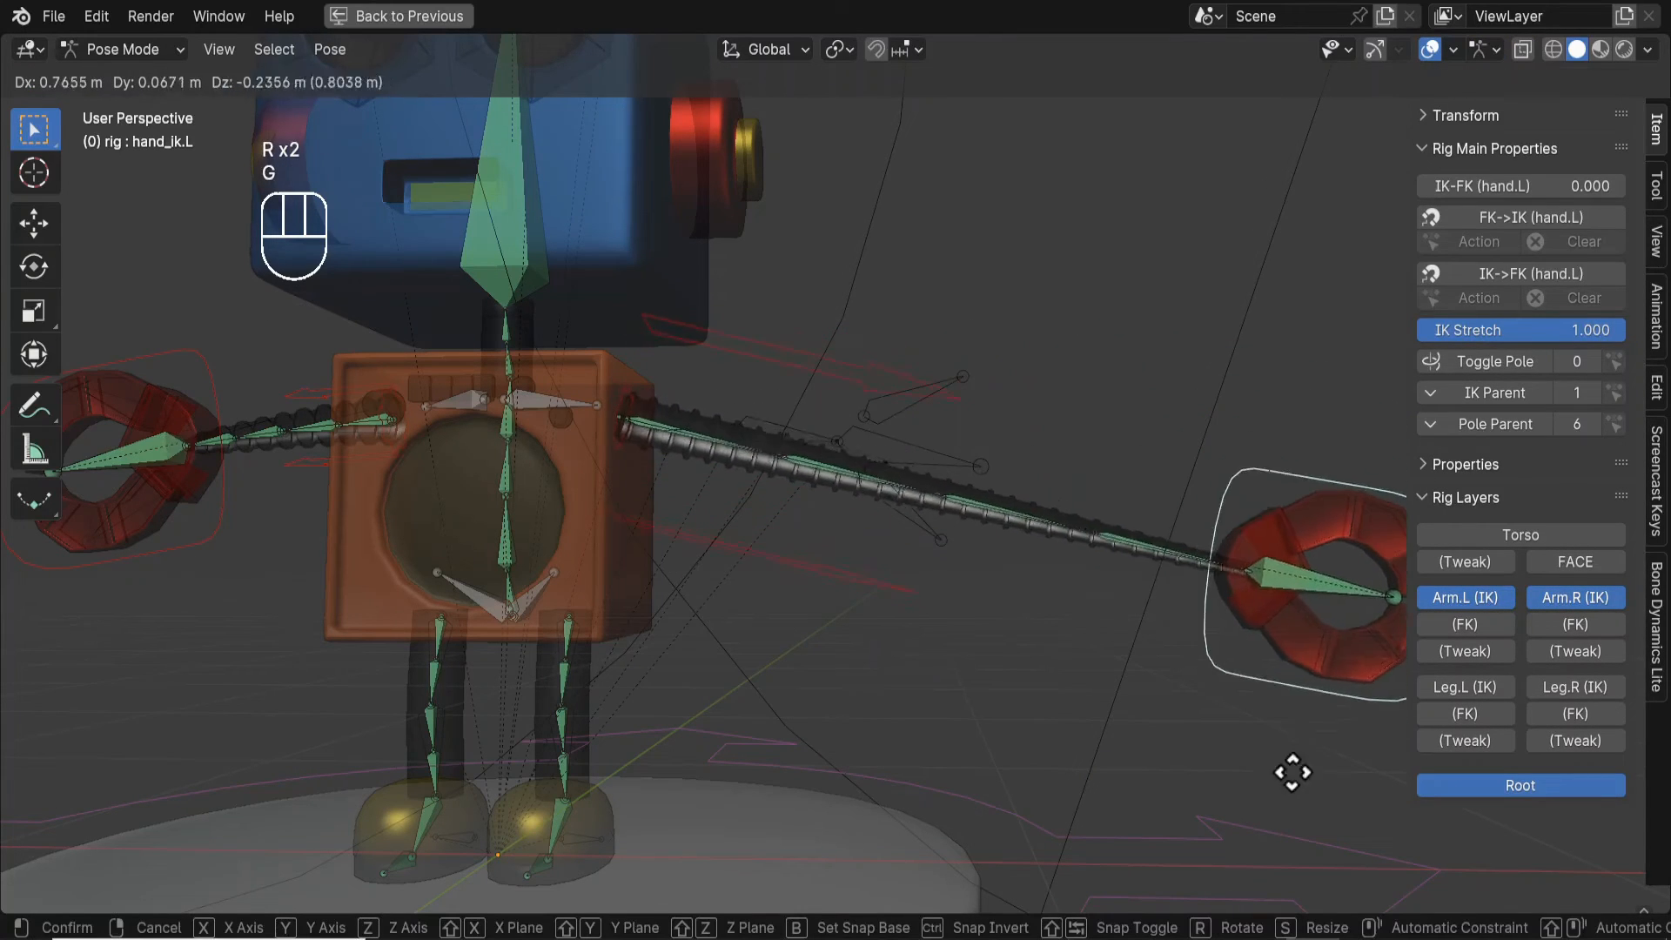
right_click(1048, 607)
click(1432, 49)
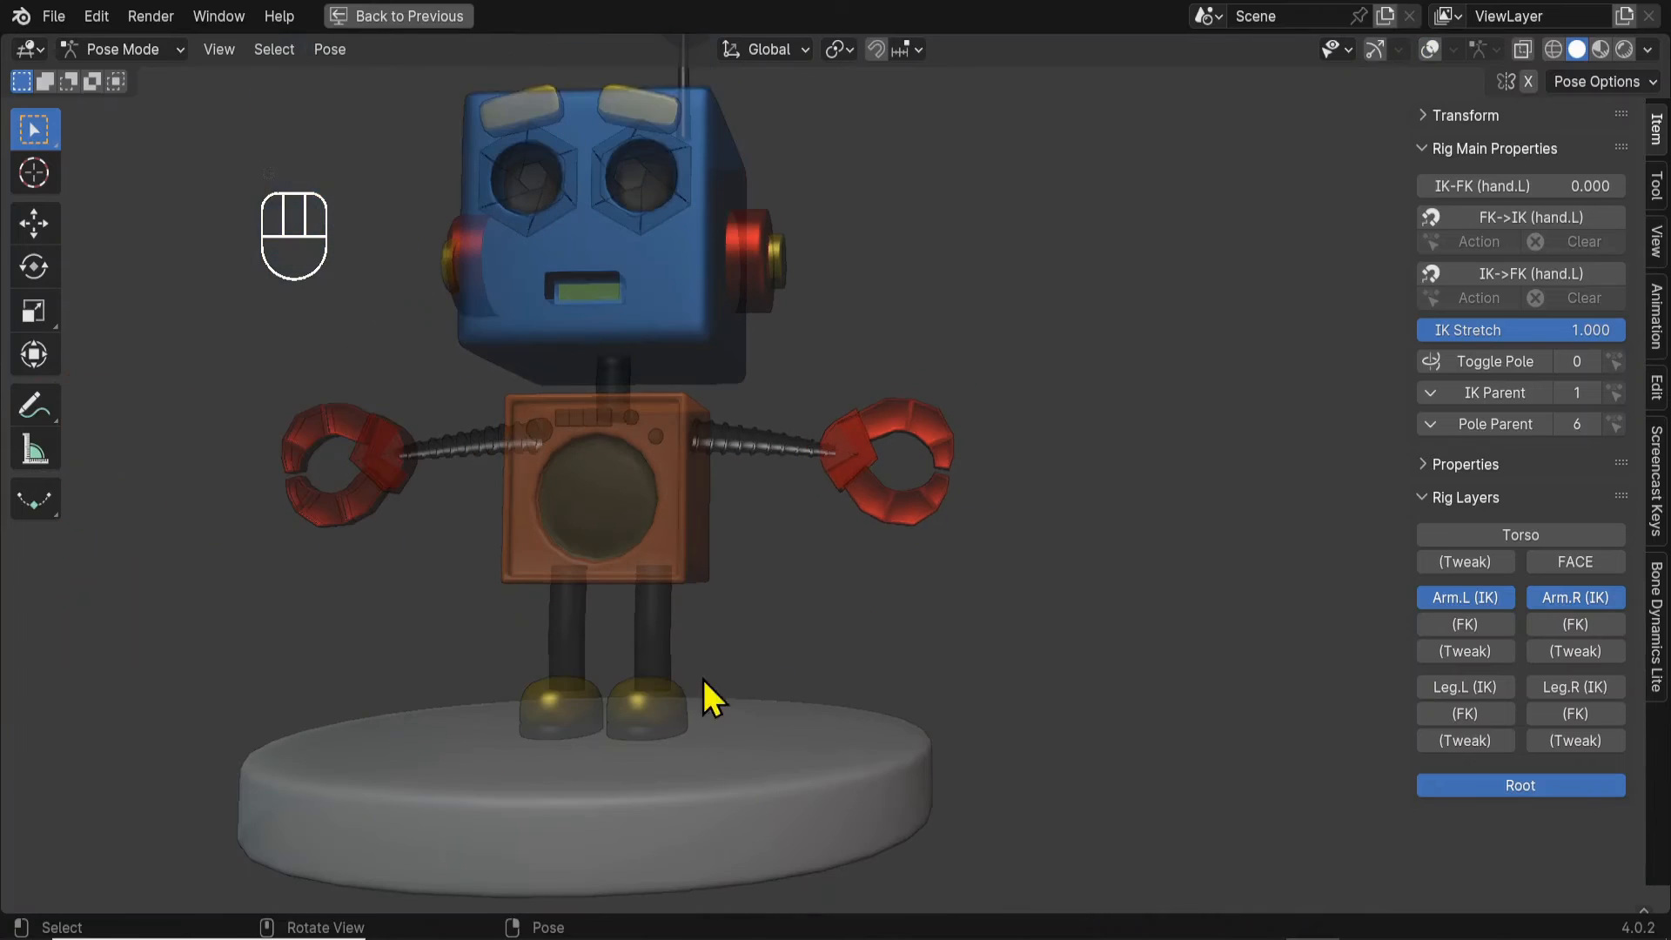
key(g)
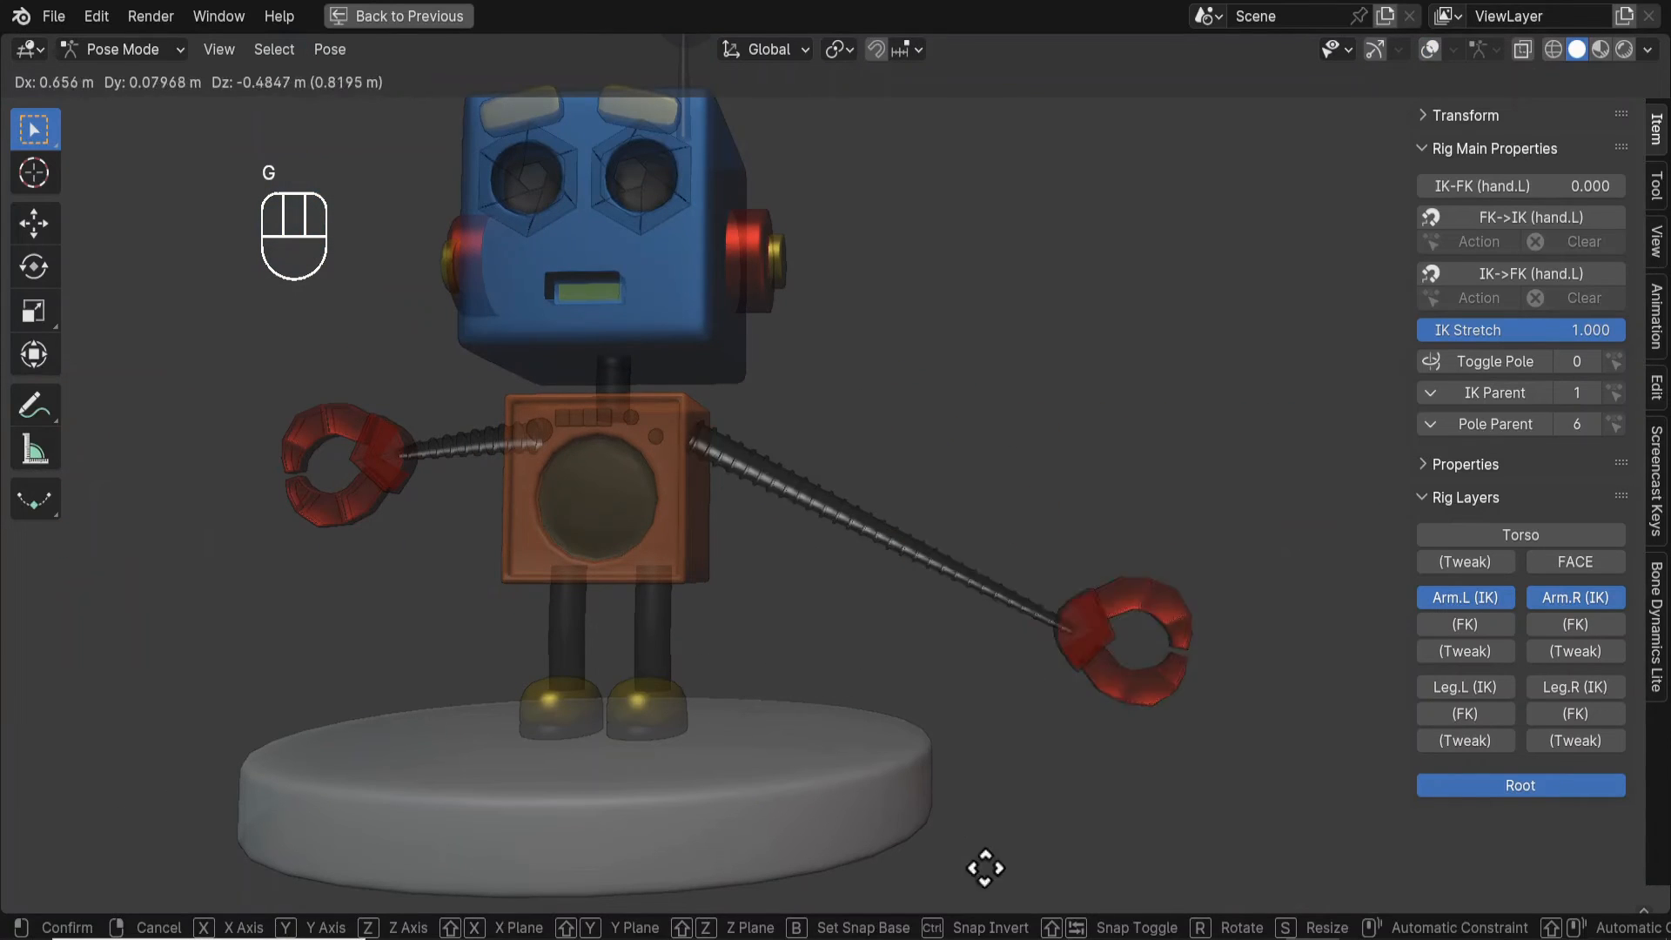
right_click(831, 620)
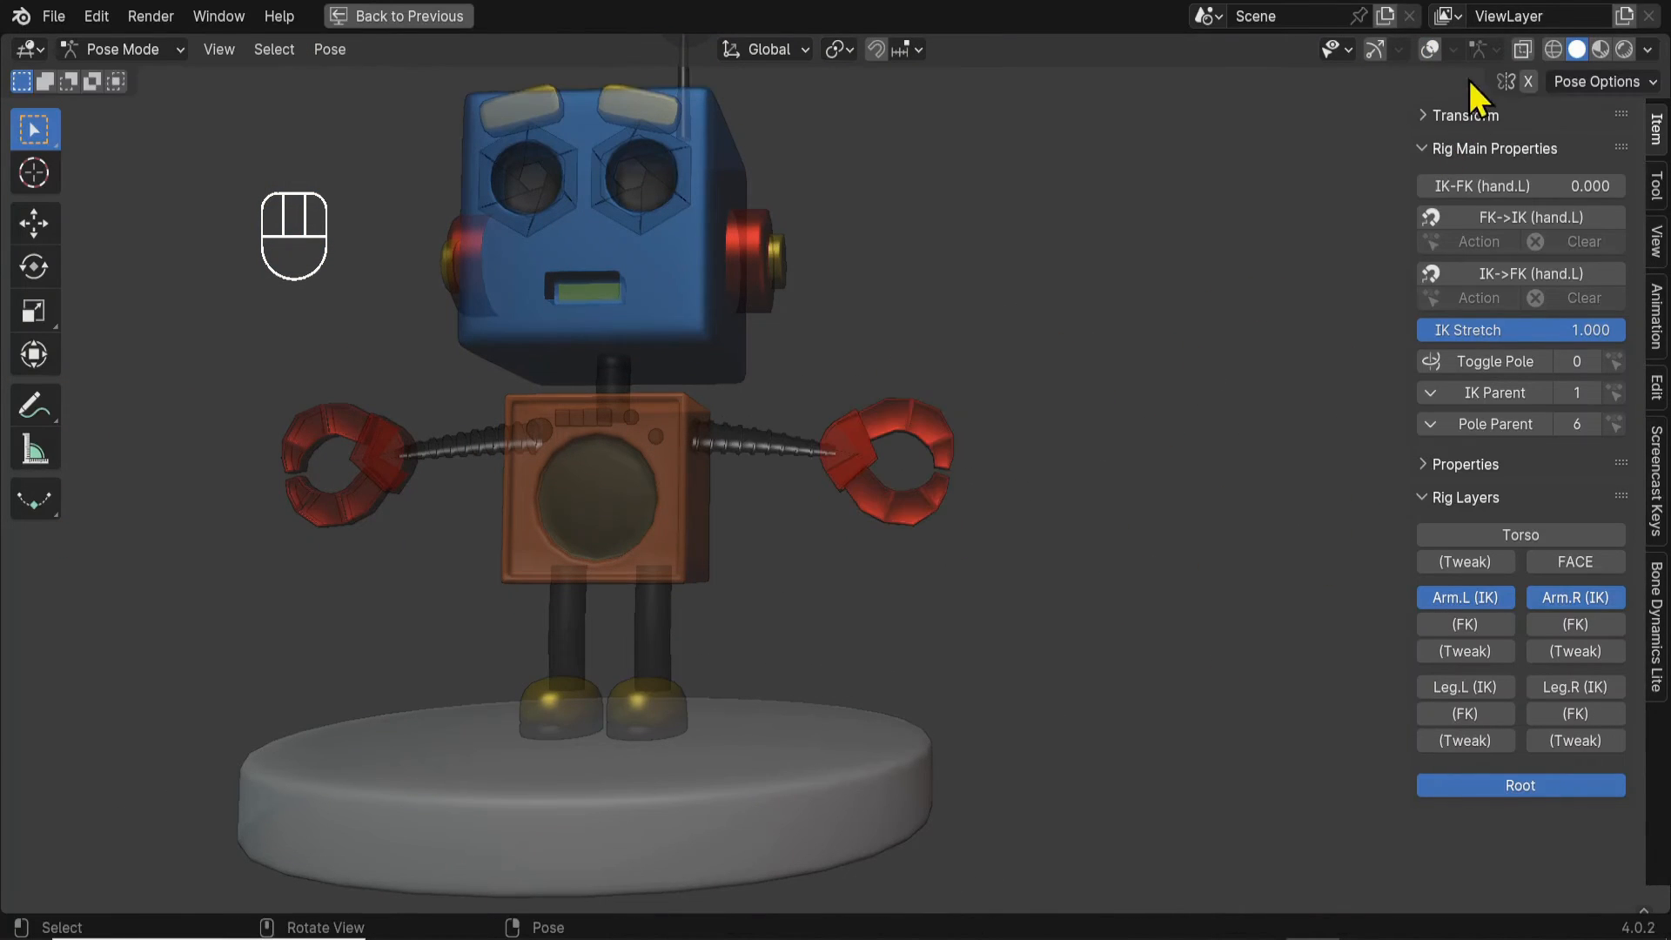
click(1432, 50)
Hide the rig's DEF bone collection and show the Tweak layers of both arms.
scroll(796, 577, up, 4)
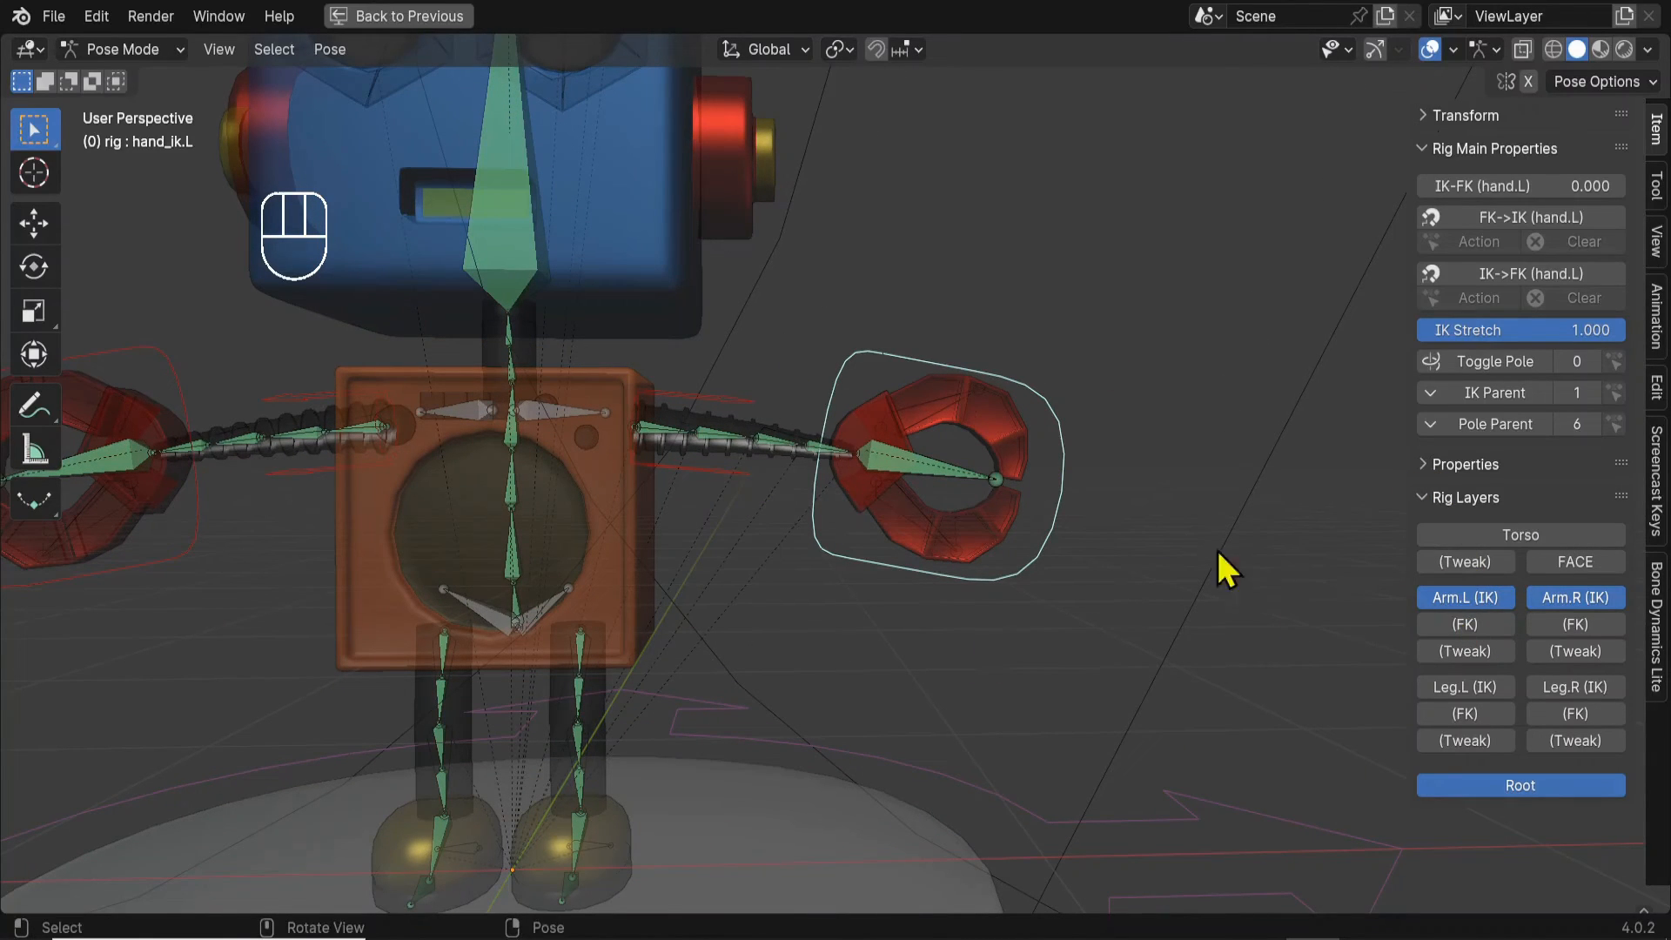
key(ctrl+space)
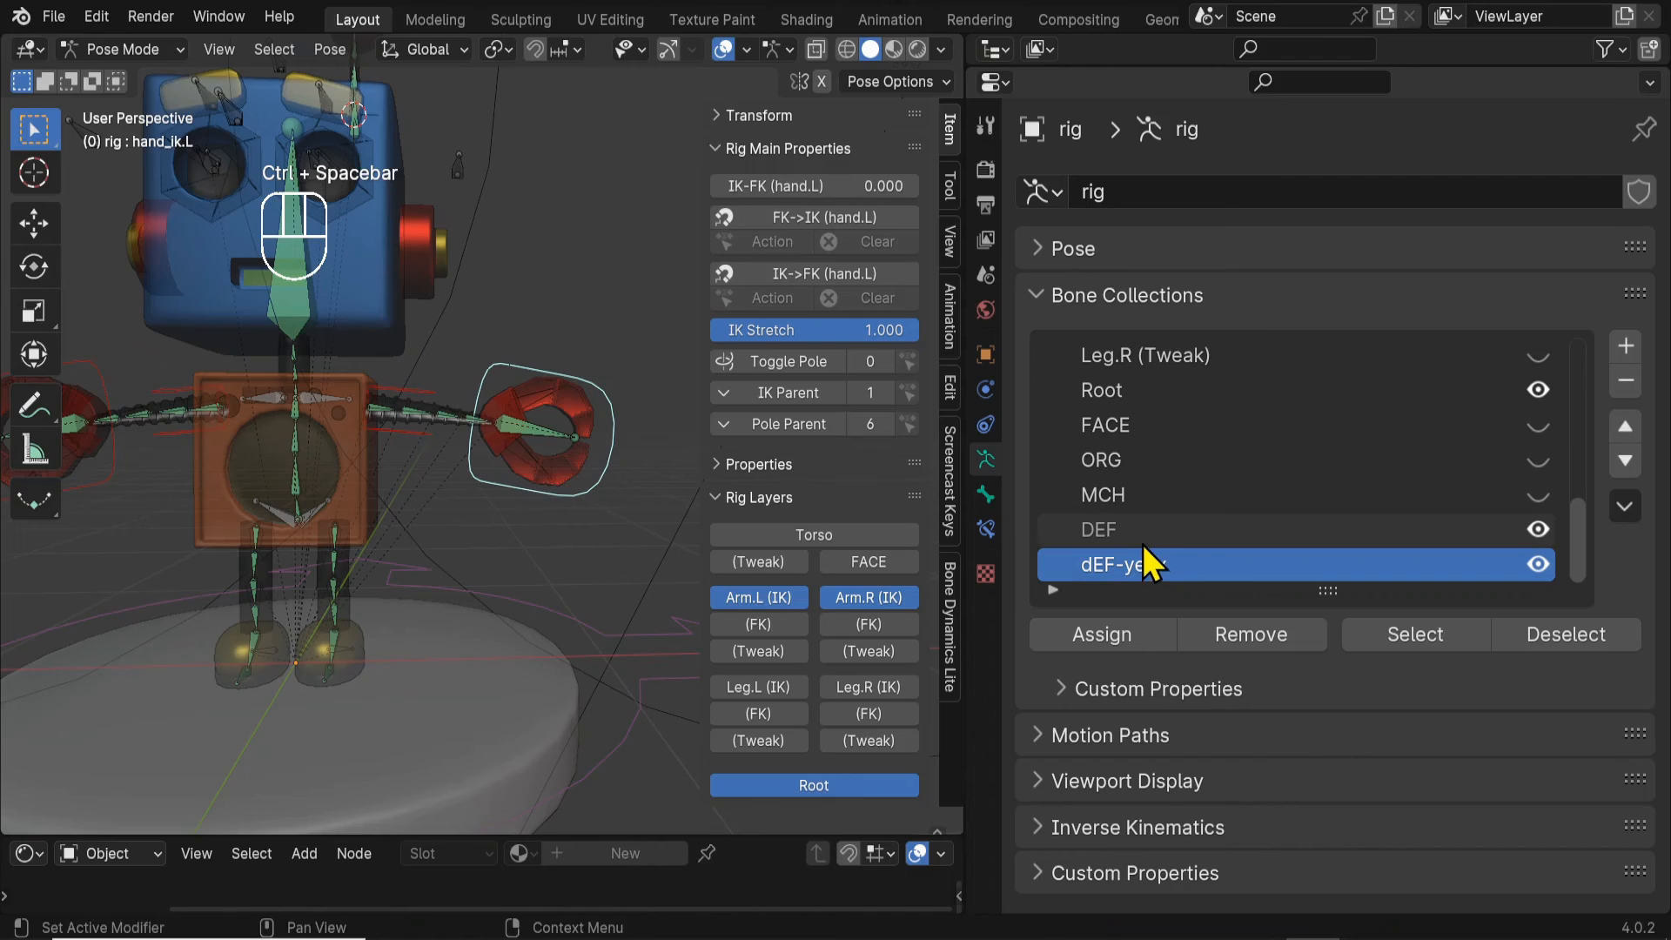
click(1538, 529)
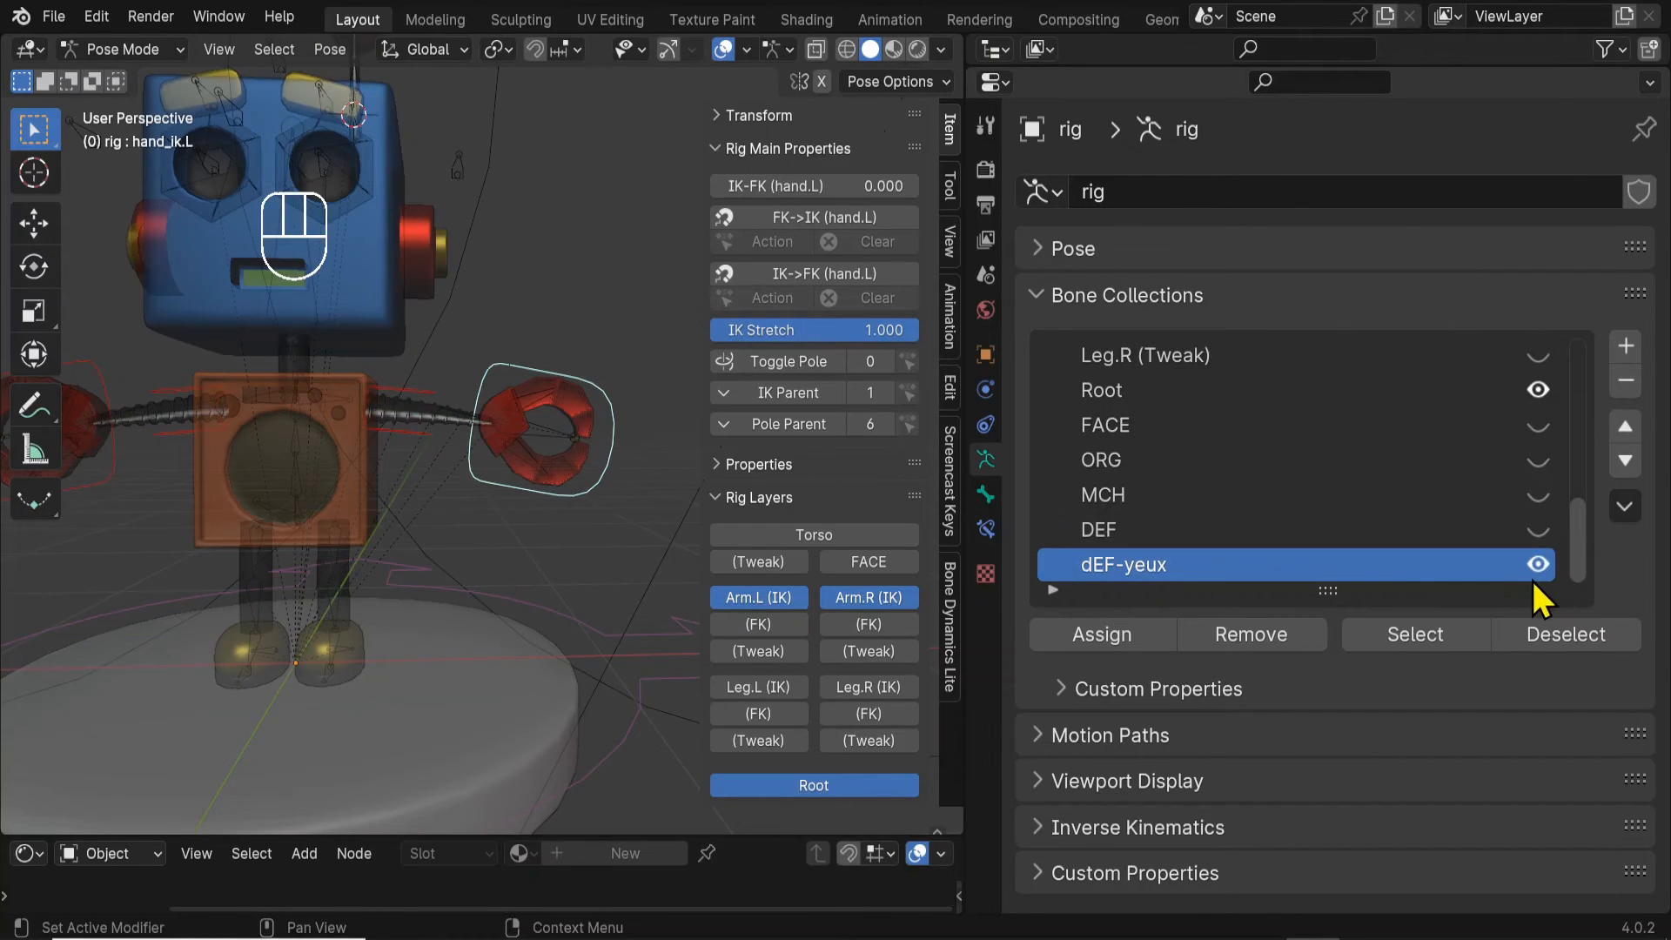
key(ctrl+space)
scroll(907, 513, up, 3)
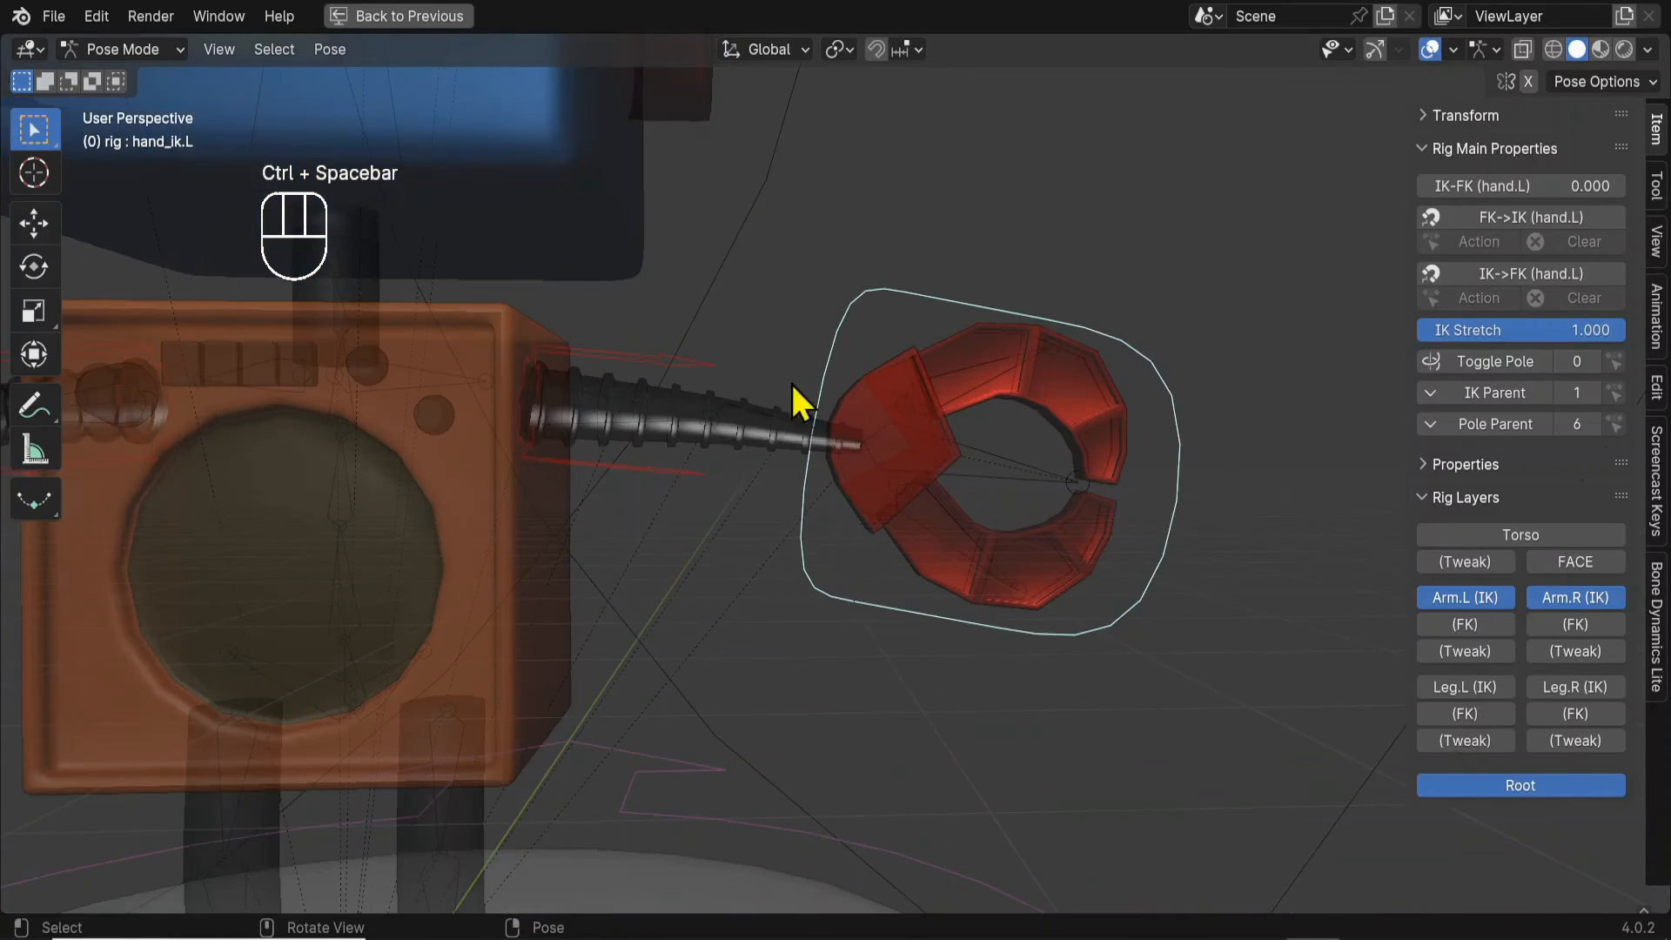
click(1485, 653)
click(1552, 654)
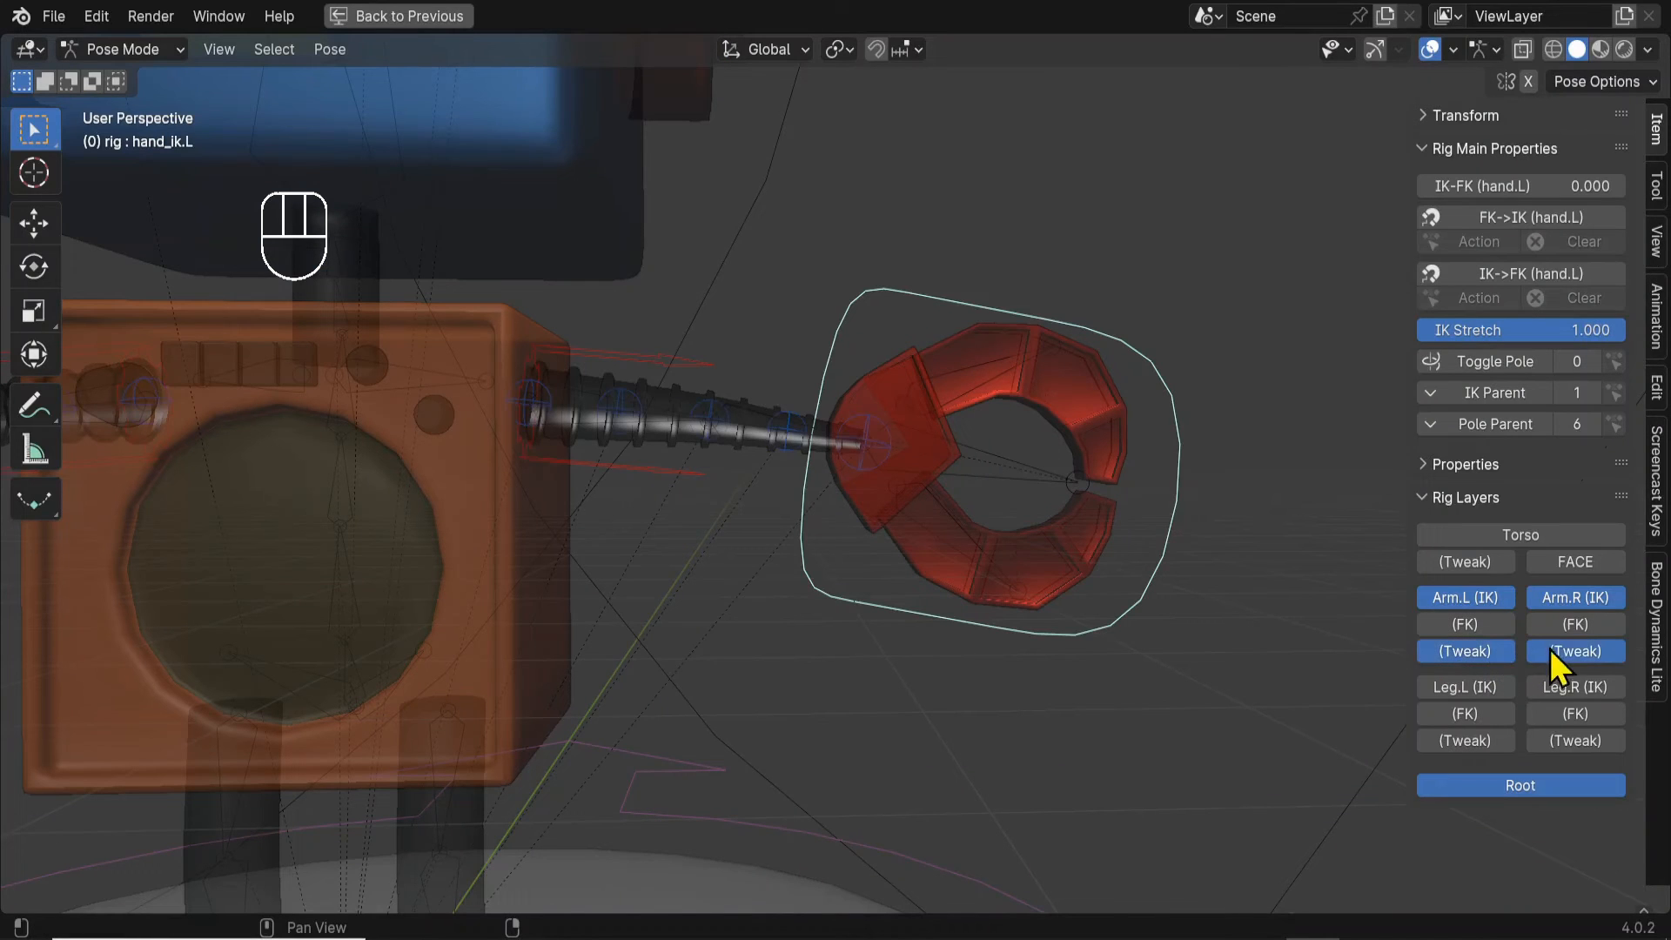
Rotate the hand_ik.L control upward and move it about 0.41 m in X and 0.19 m in Z.
click(784, 433)
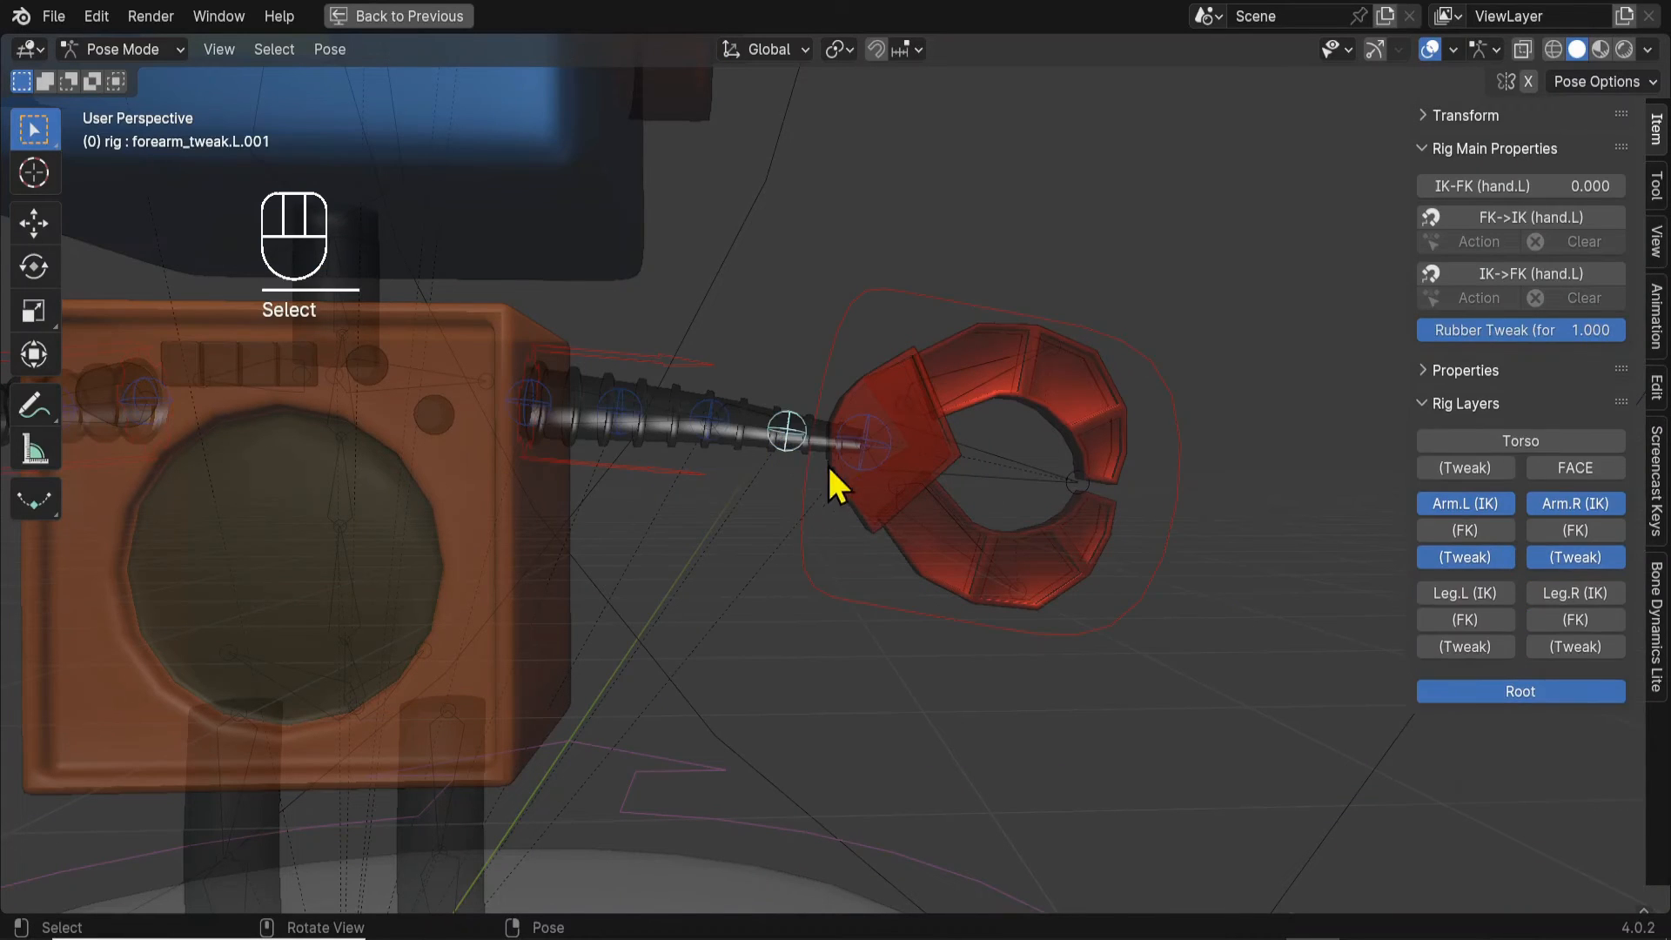
click(822, 582)
key(r)
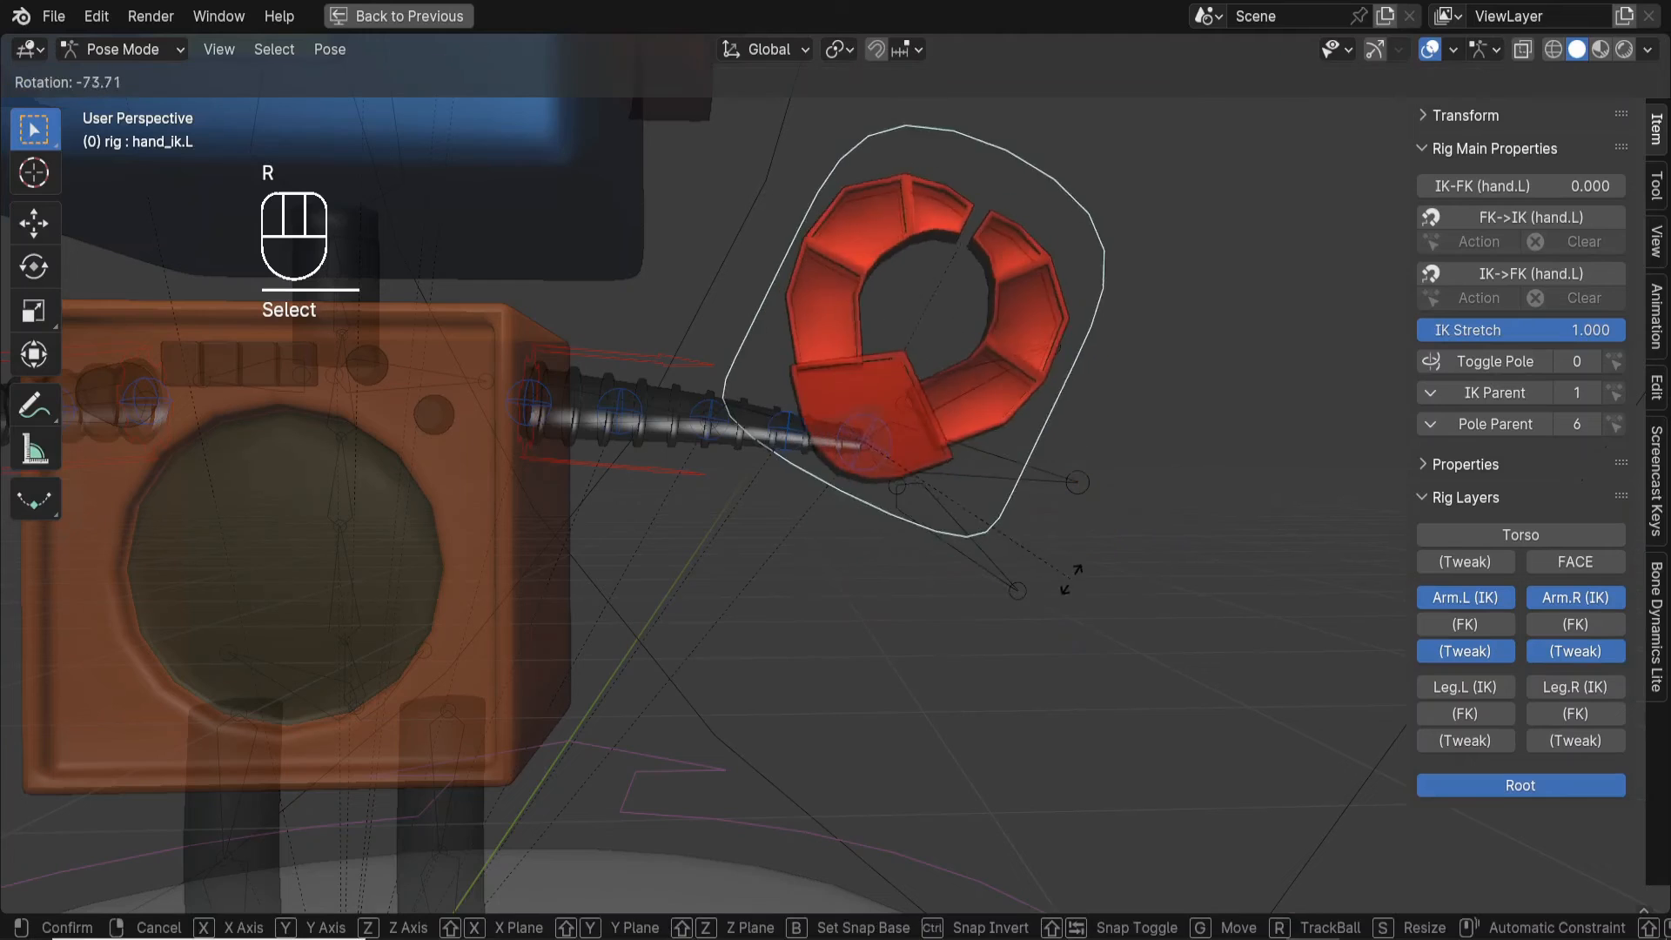
click(961, 680)
key(g)
click(1111, 366)
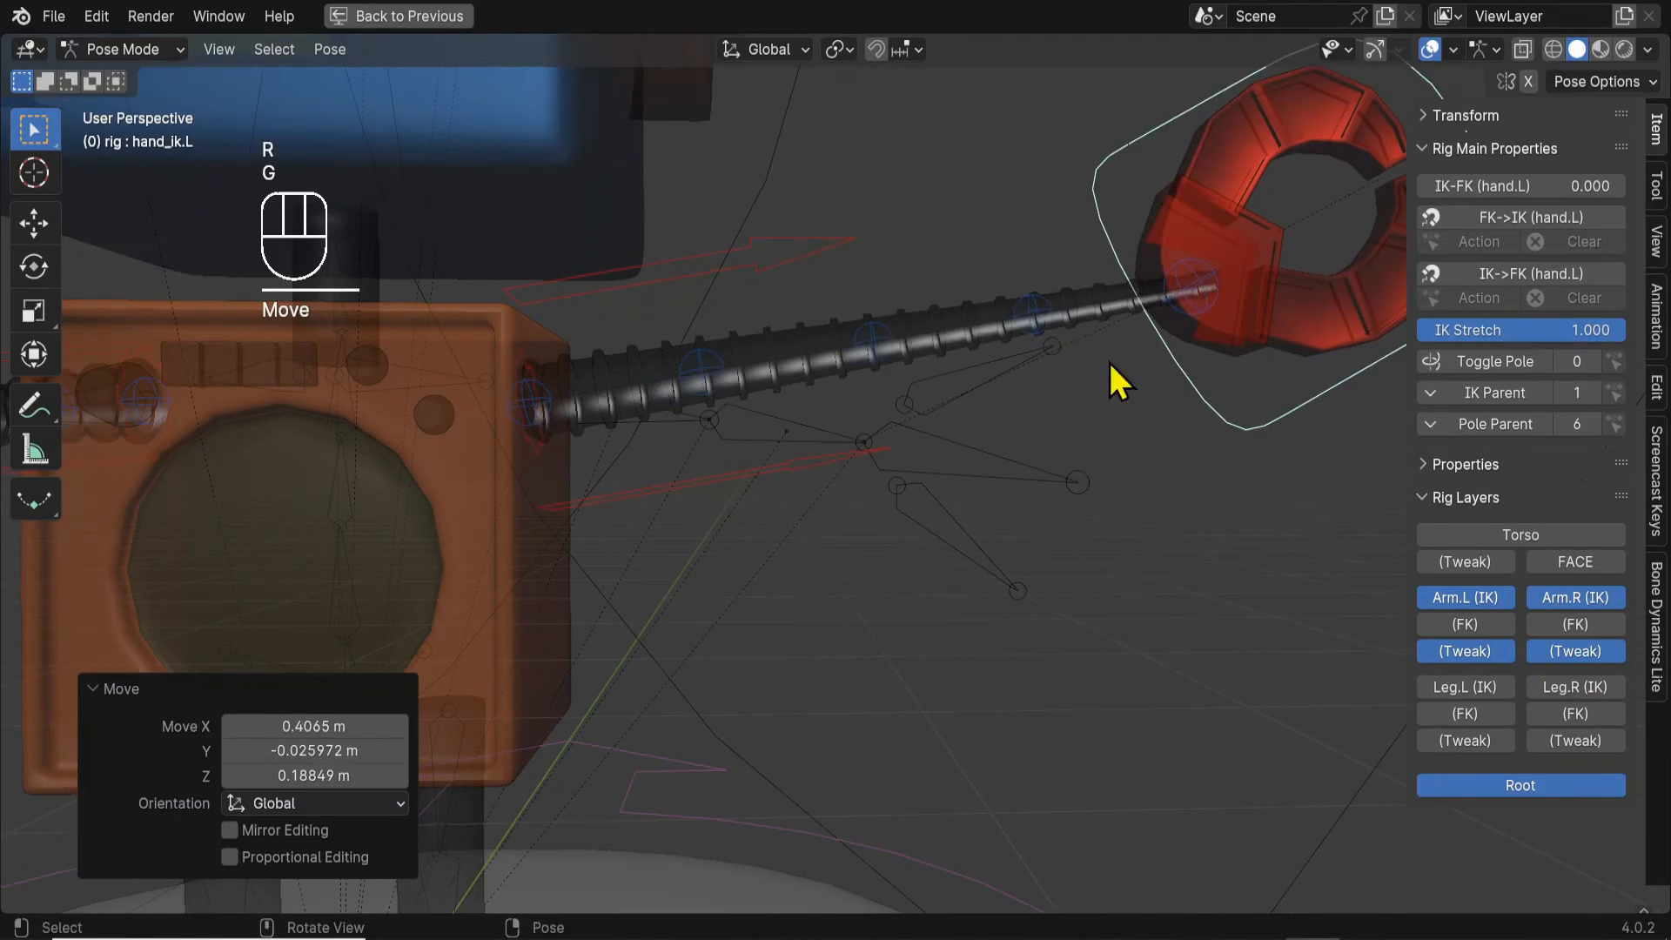
Bend the left arm by lowering forearm_tweak.L.001, then moving forearm_tweak.L about -0.03 m in X and -0.18 m in Z.
click(1027, 316)
key(g)
click(1032, 390)
click(866, 359)
key(g)
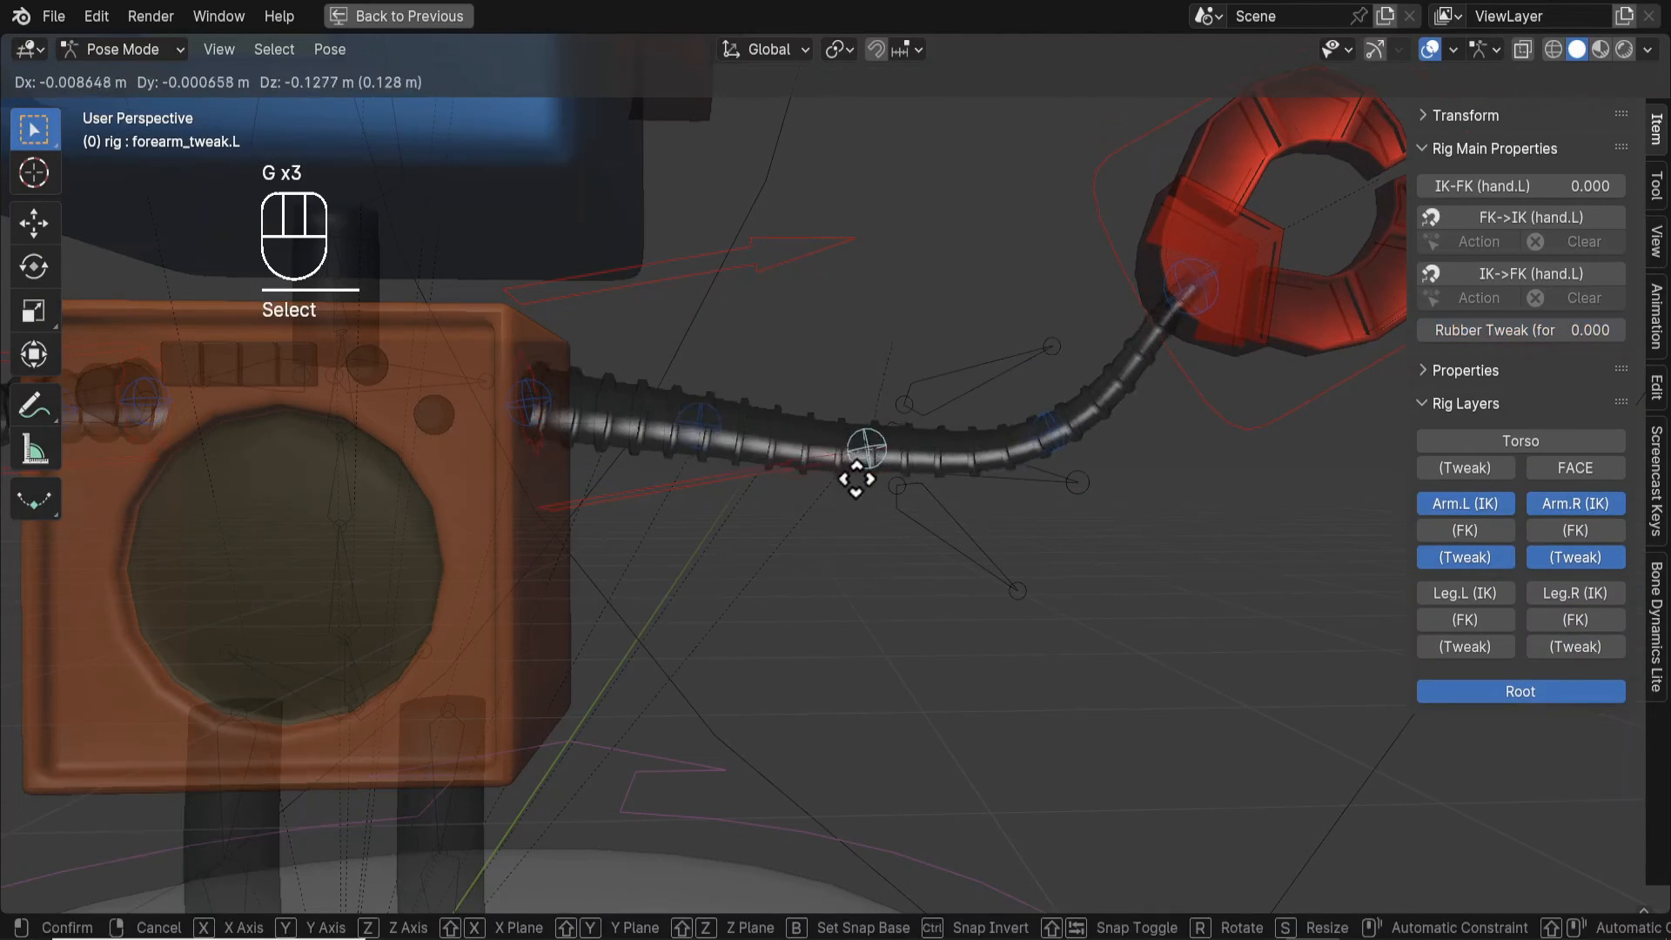
click(849, 592)
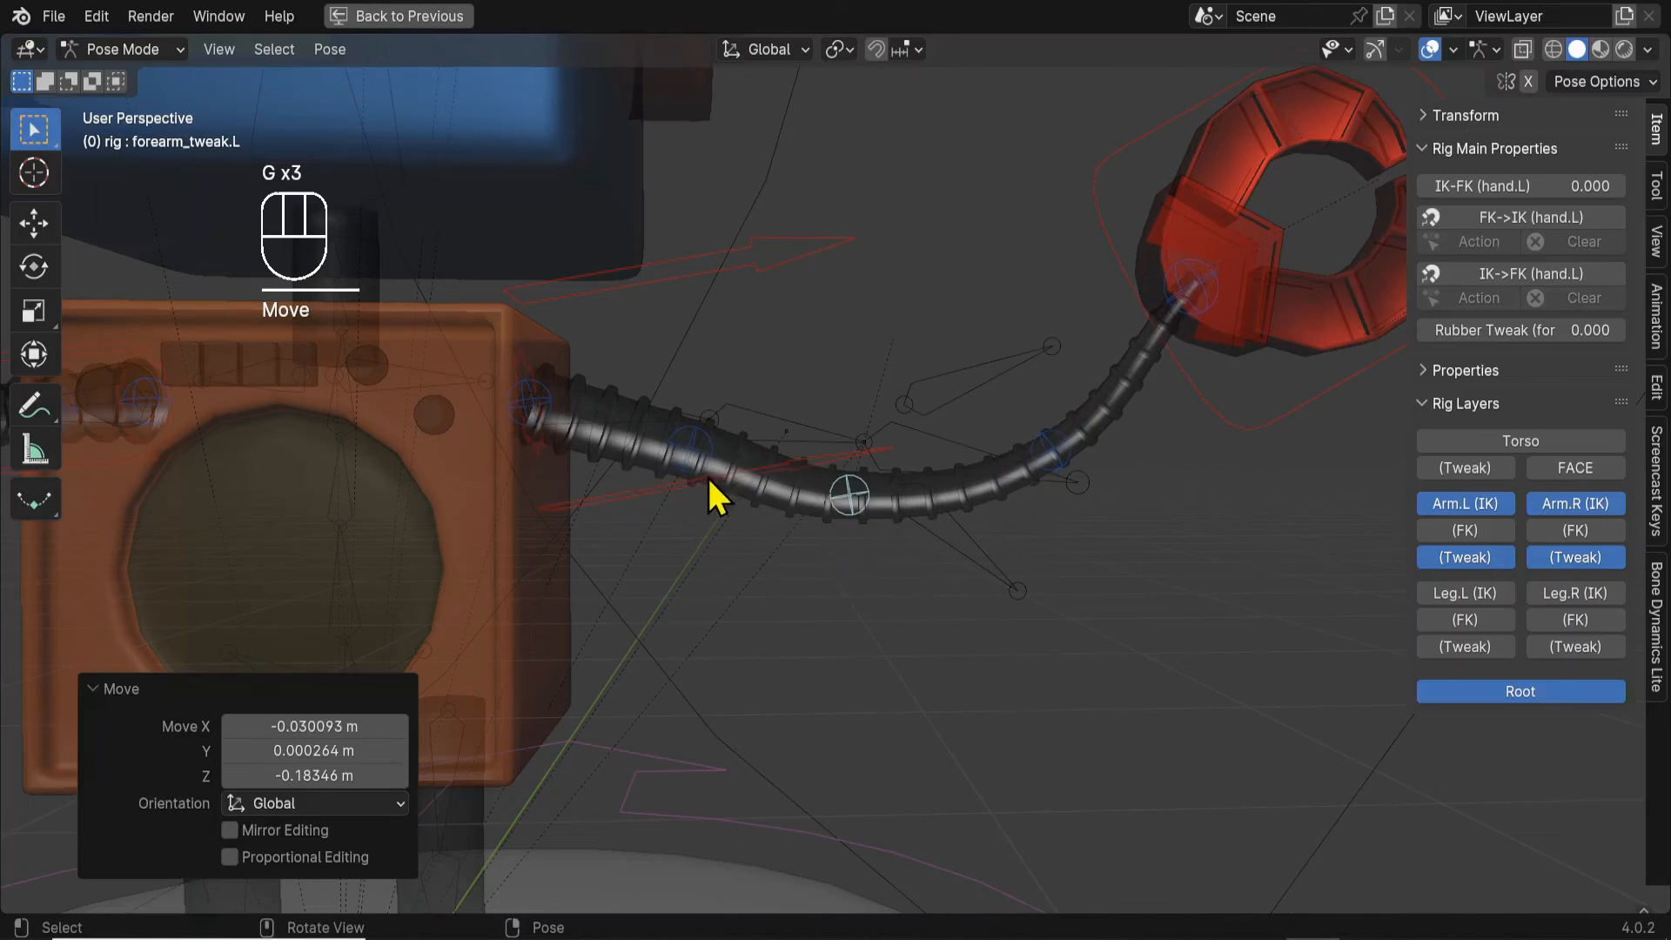
Move upper_arm_tweak.L.001 slightly, by about -0.005 m in X, -0.010 m in Y and -0.006 m in Z.
click(730, 524)
middle_drag(729, 524, 1249, 190)
key(g)
click(601, 593)
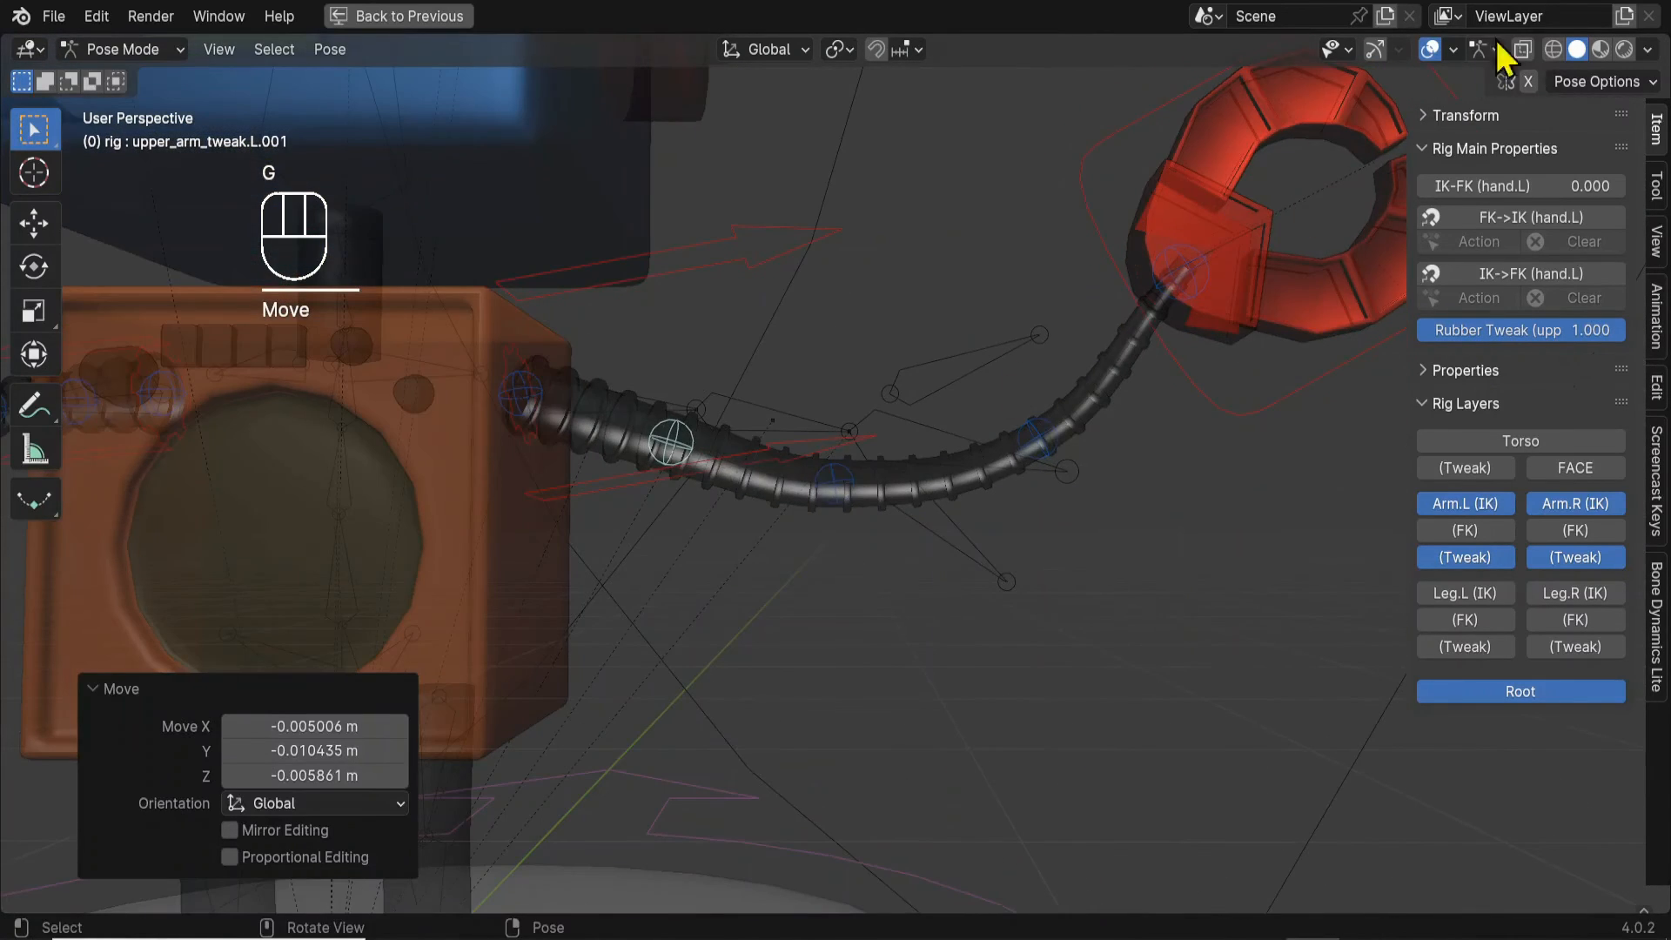
Switch the rig to Object Mode with the overlays hidden and examine the bent left arm and the head's eyes.
key(ctrl+Tab)
click(984, 477)
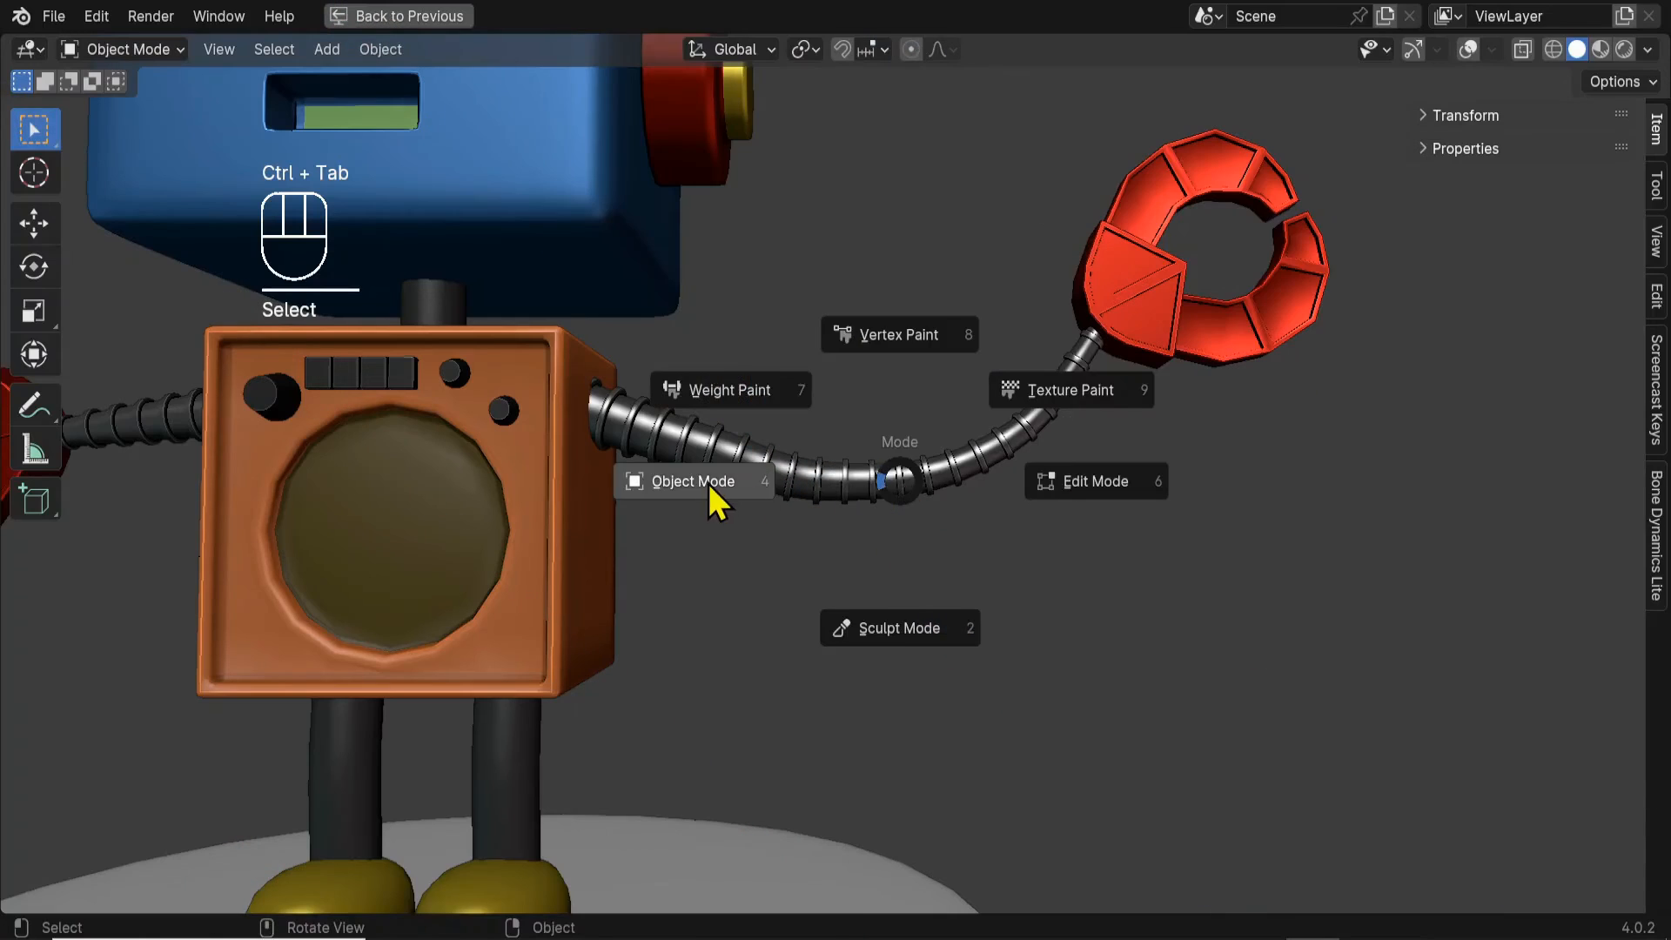
click(708, 483)
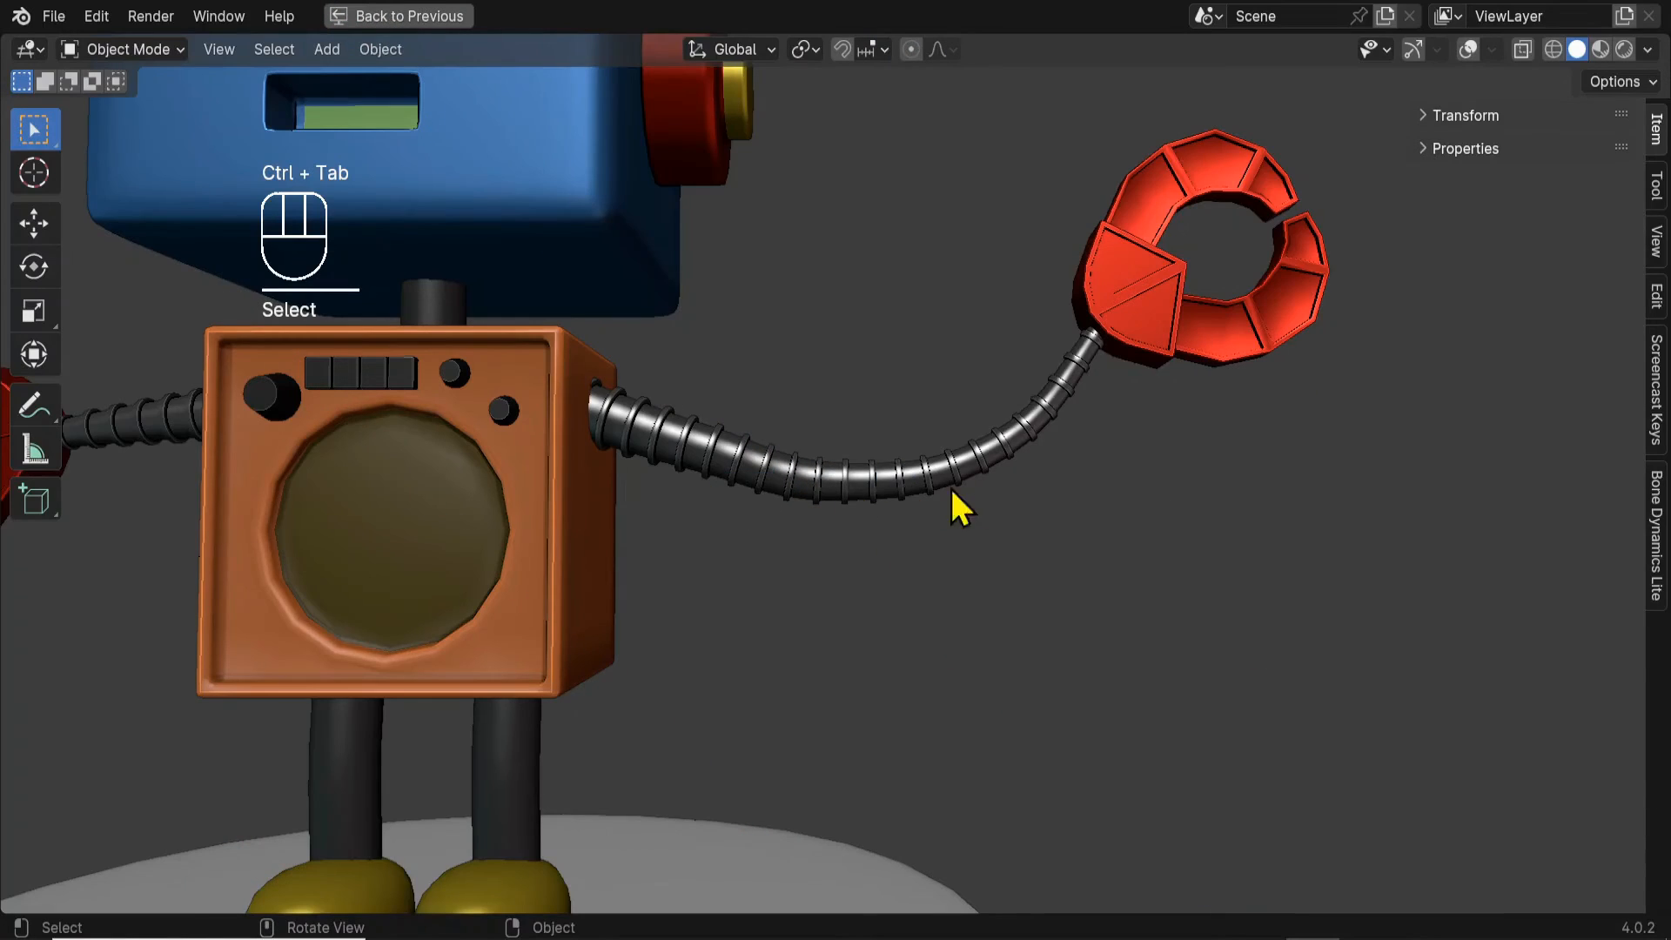
scroll(1001, 427, down, 2)
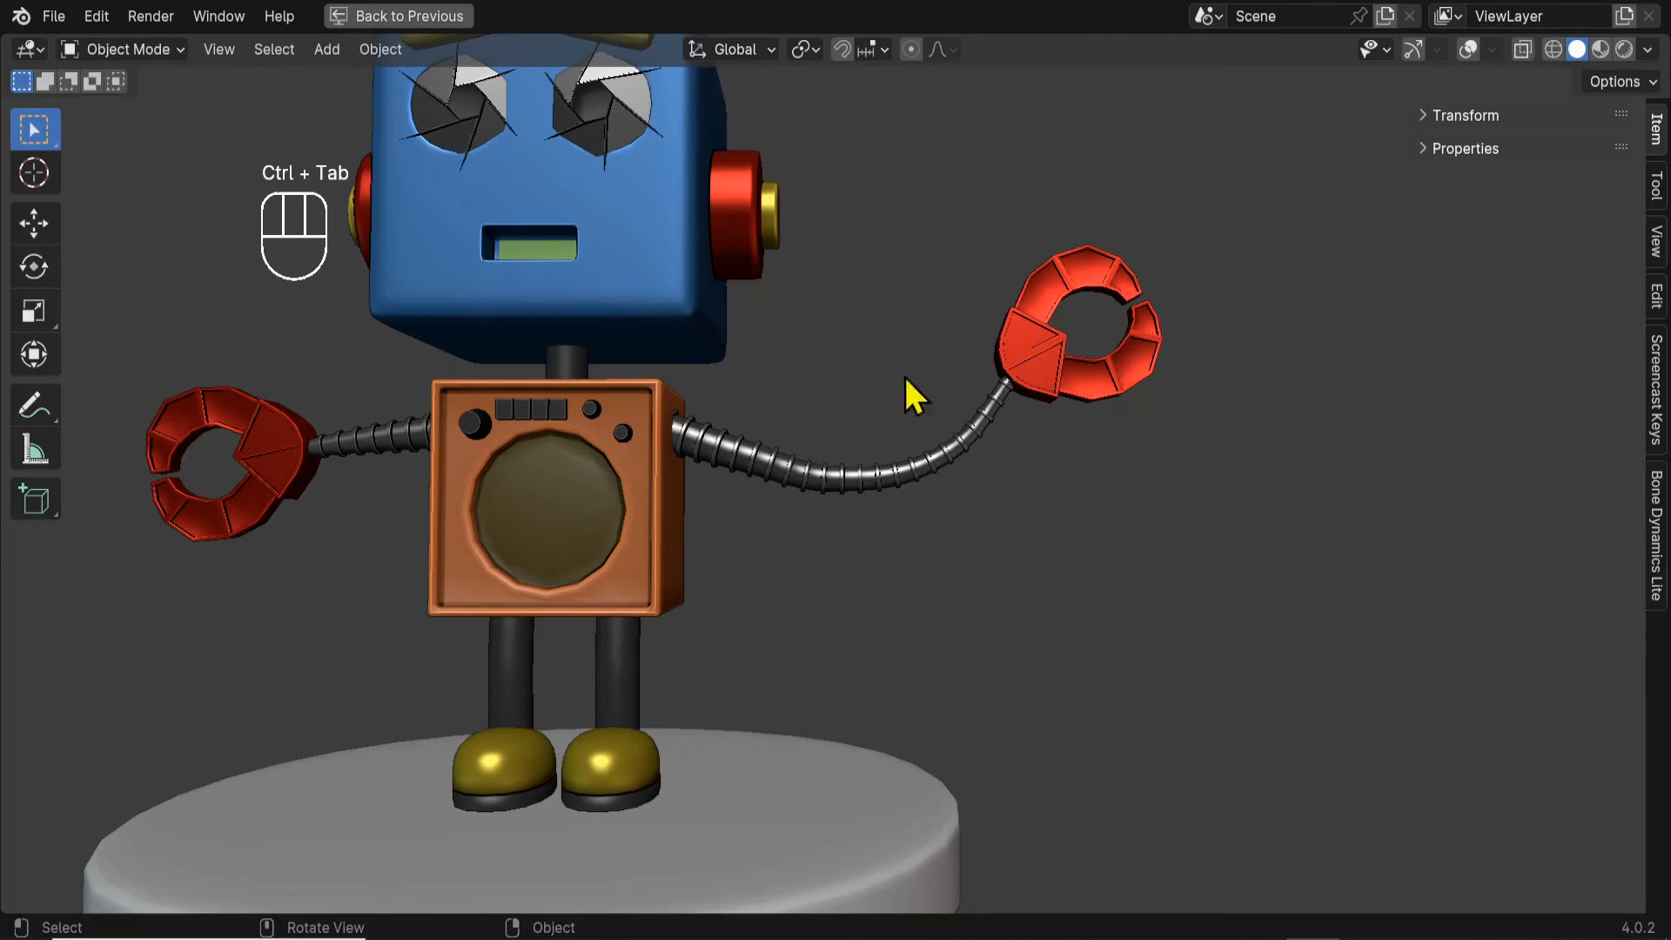
middle_drag(906, 378, 696, 309)
middle_drag(613, 223, 746, 392)
scroll(556, 300, up, 3)
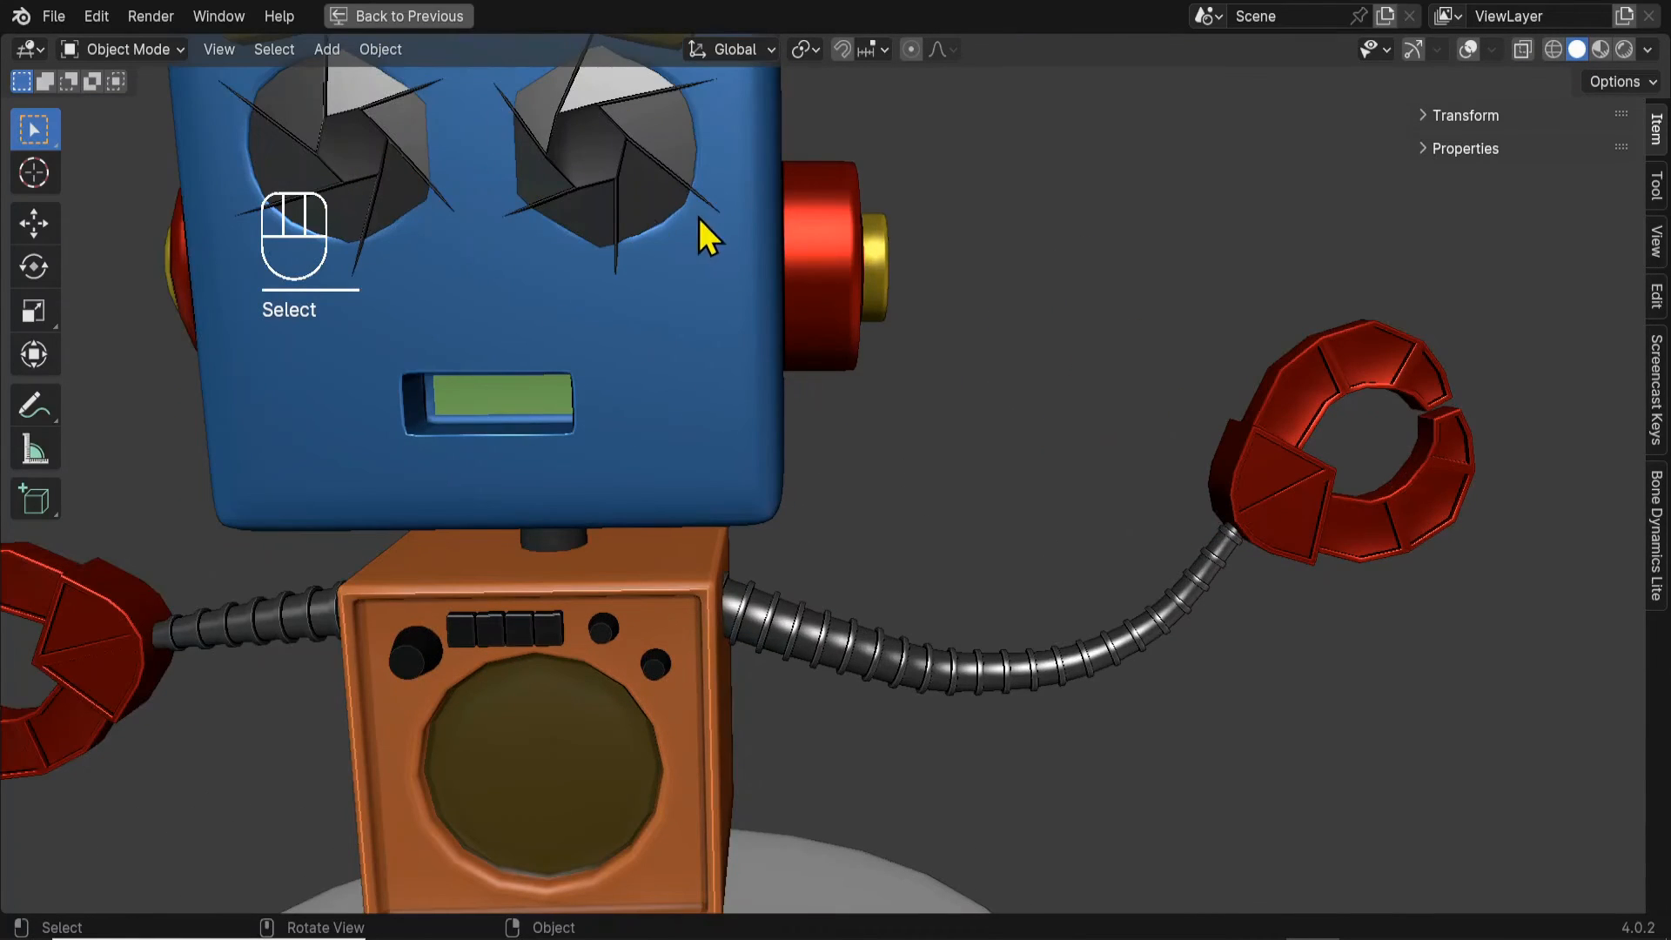
key(ctrl+Tab)
click(501, 214)
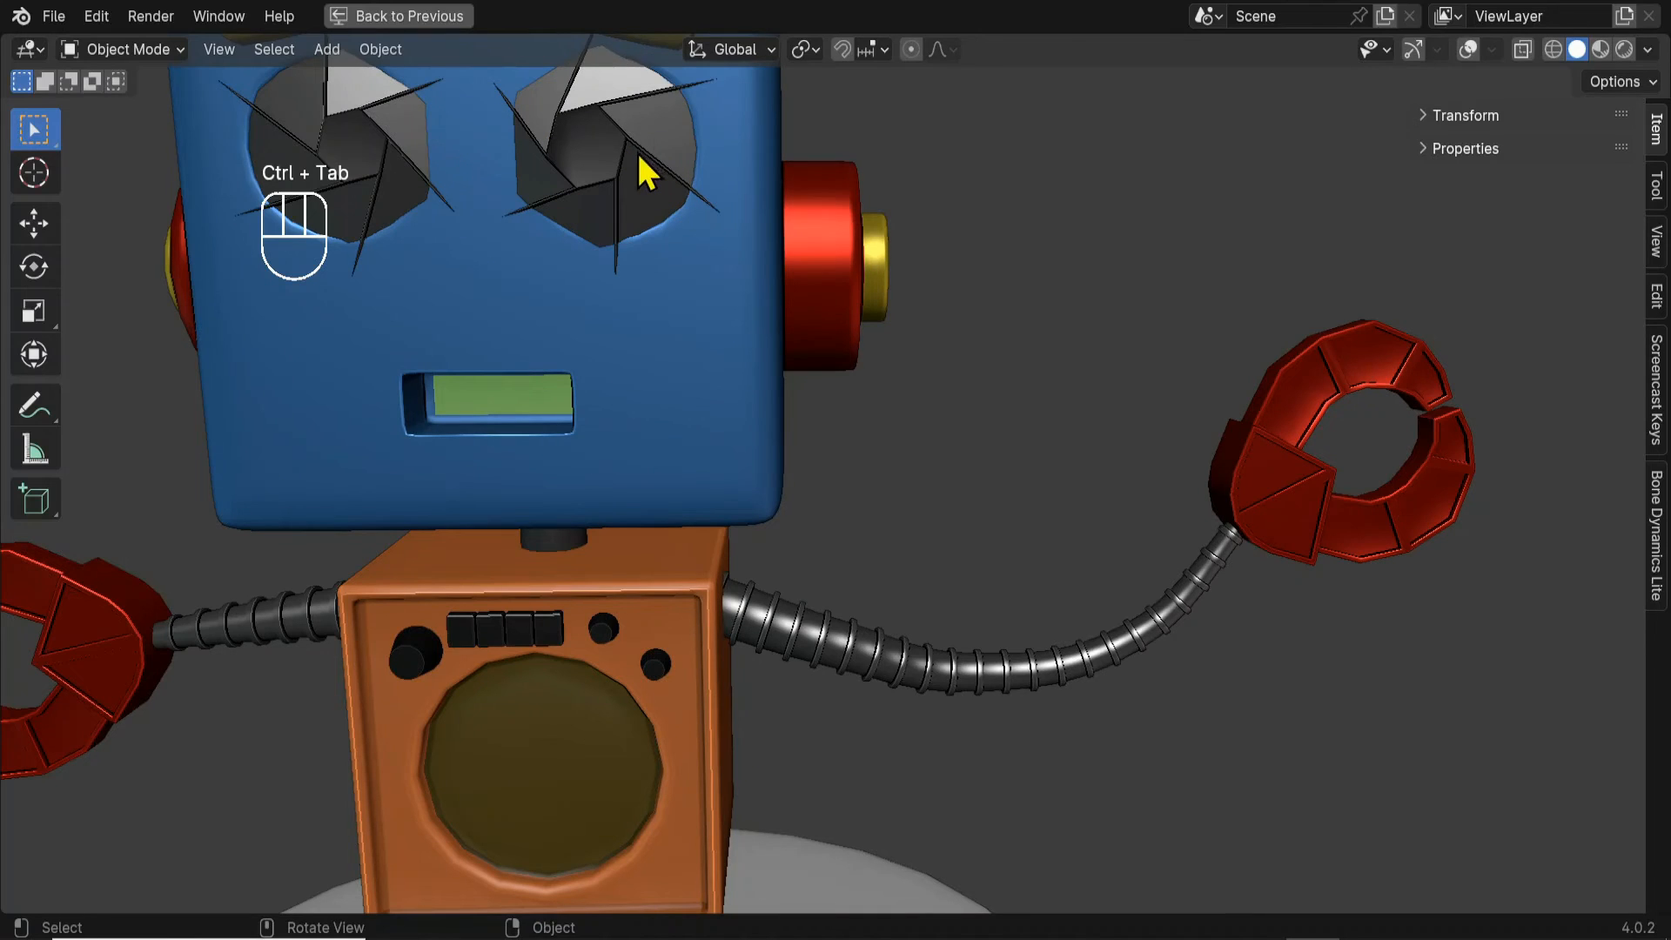
Turn the overlays back on, then show the rig's Torso and FACE layers and put it in Pose Mode.
click(1470, 50)
shift+middle_drag(649, 254, 735, 351)
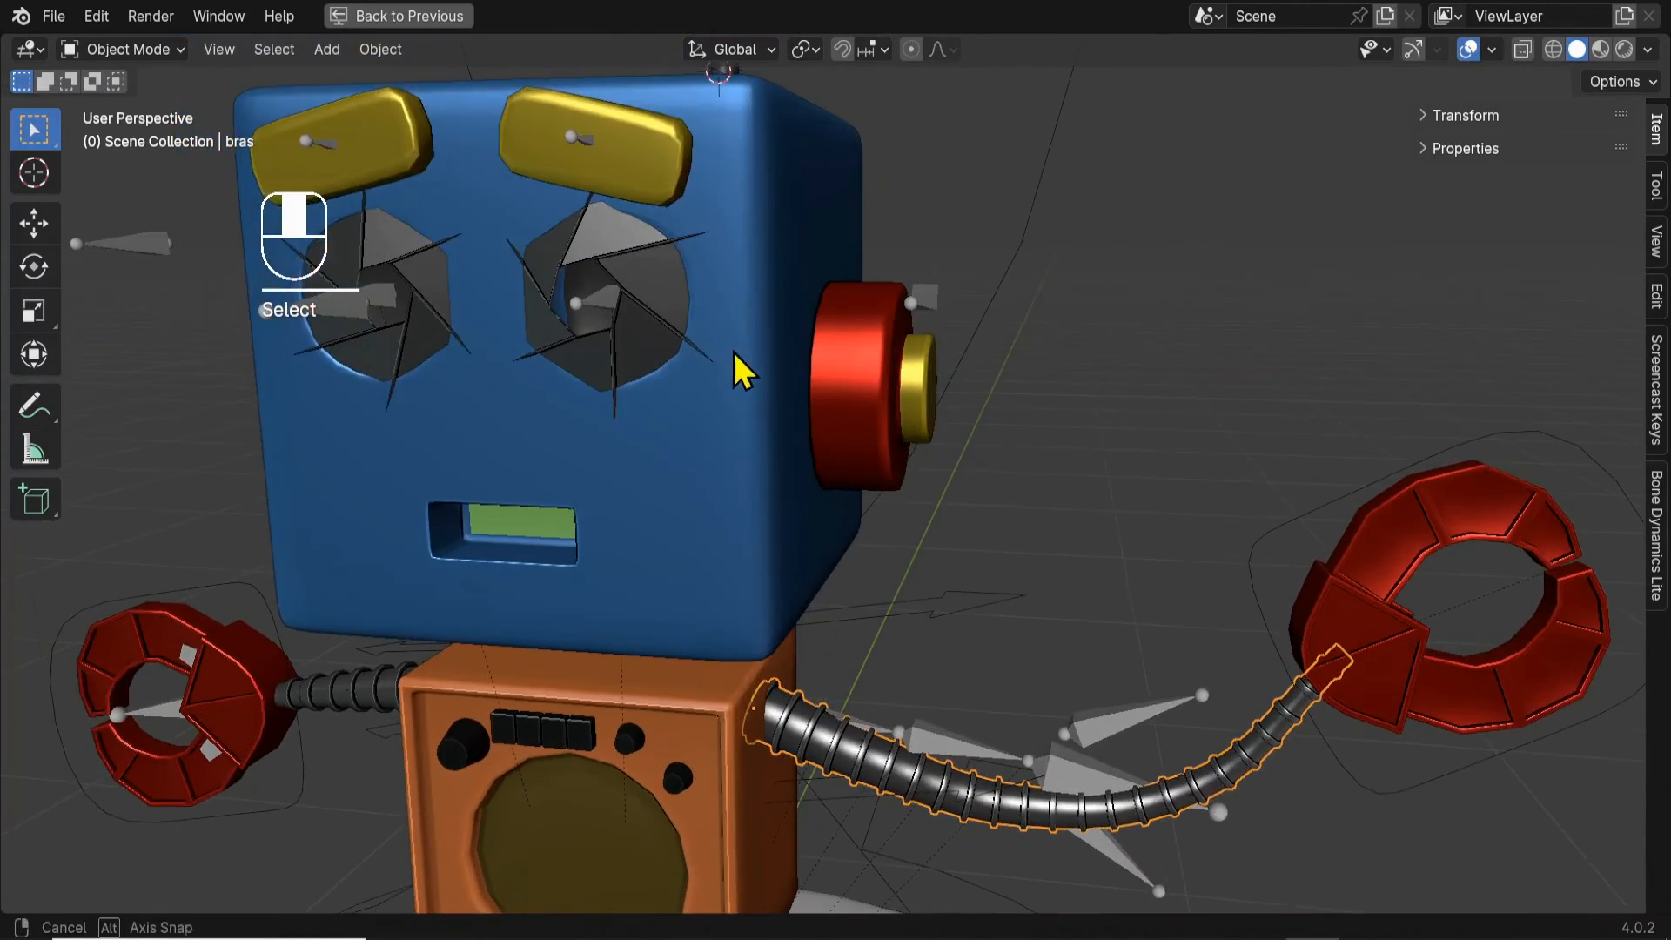
click(630, 336)
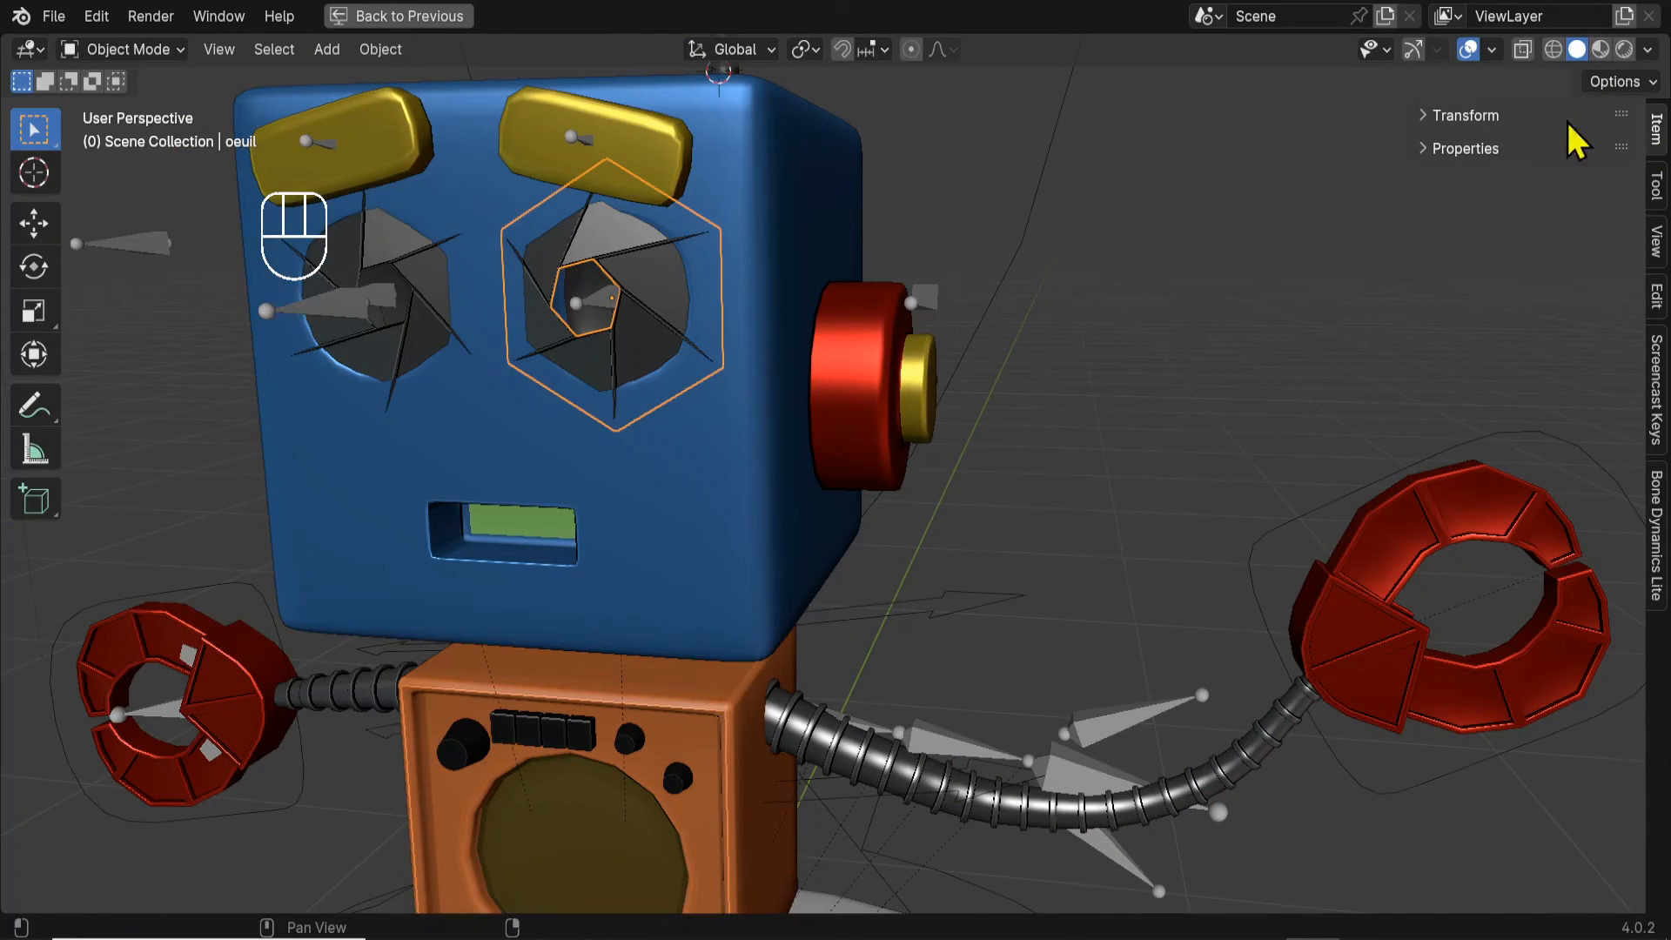
click(1531, 125)
click(1475, 117)
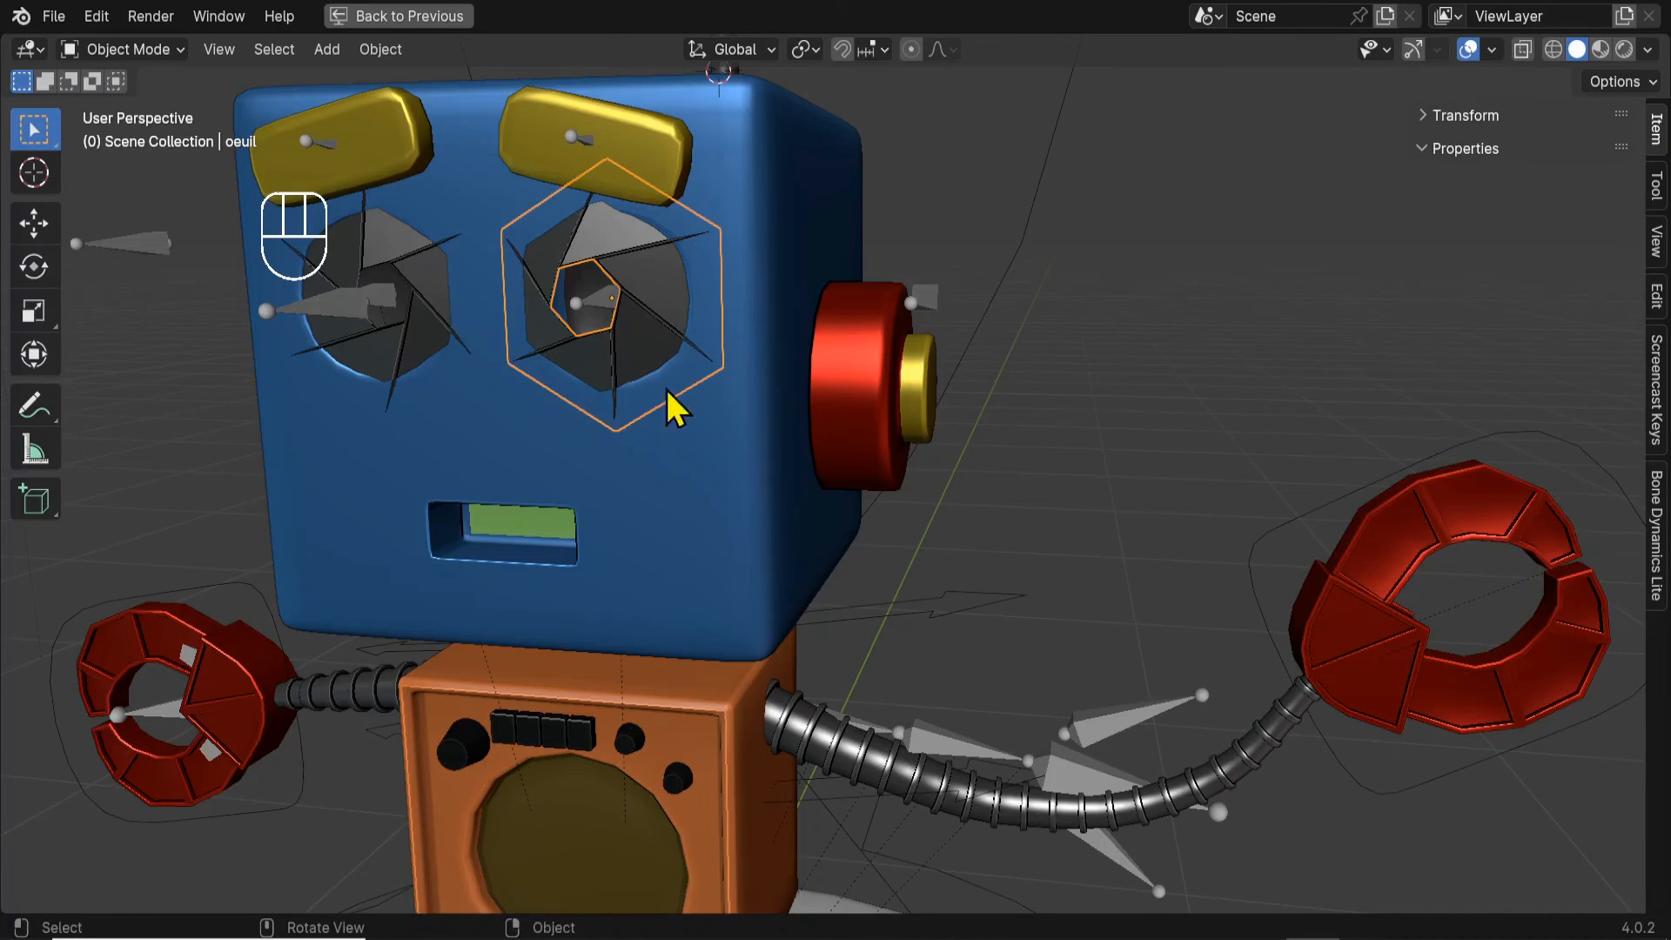
click(948, 595)
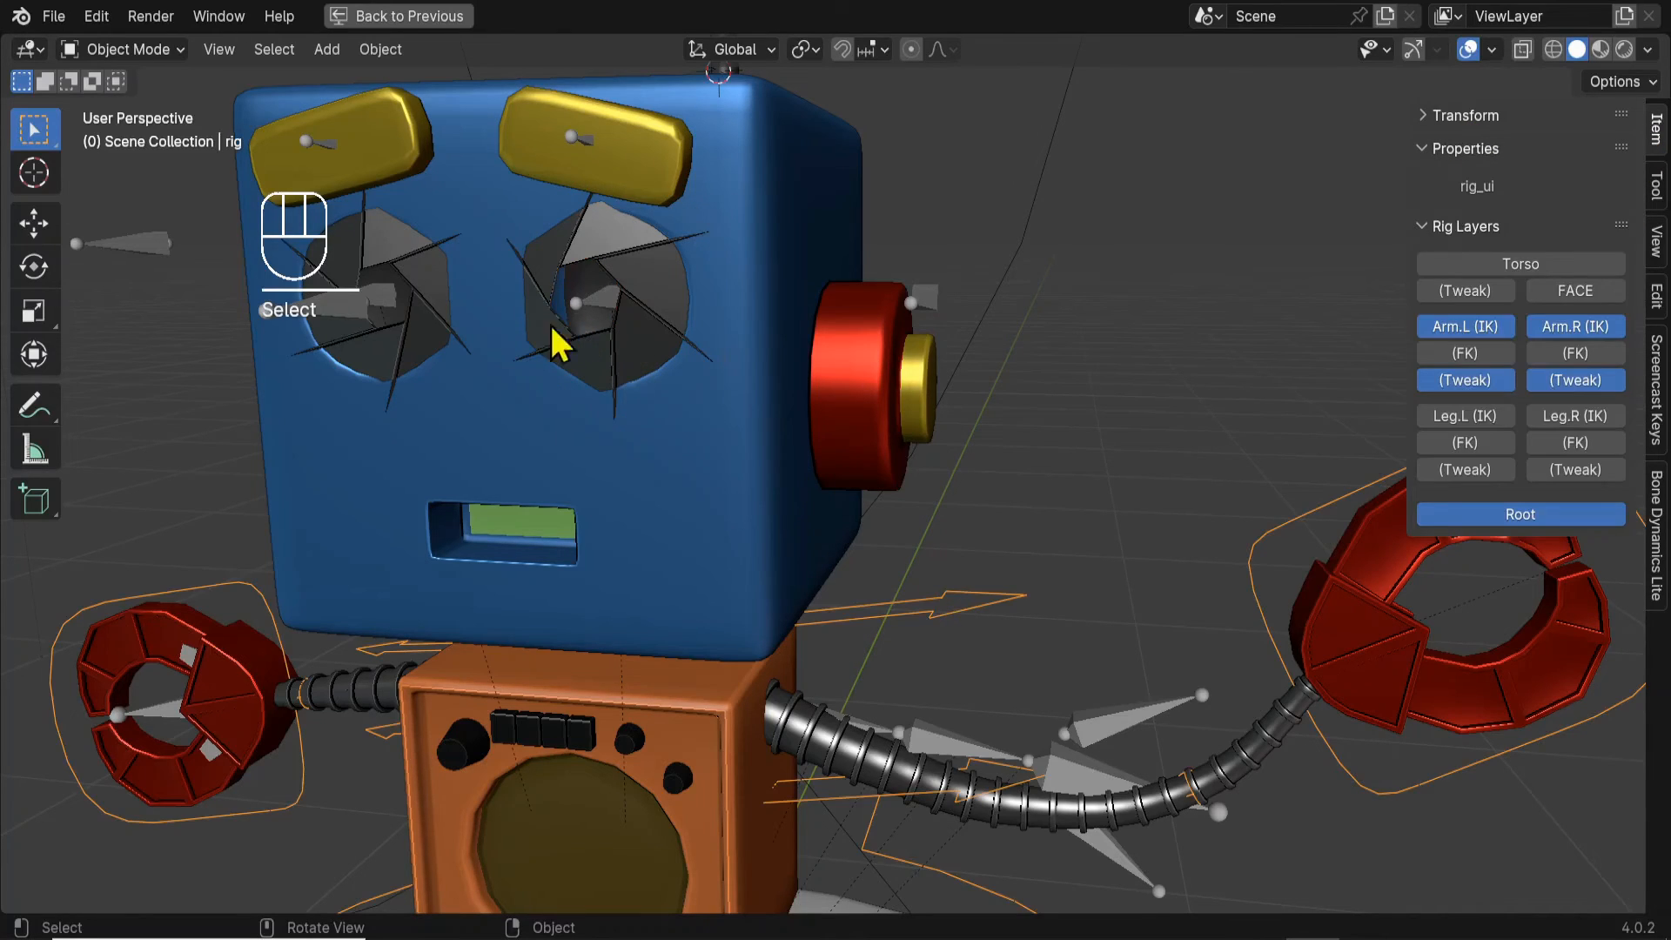
click(1519, 263)
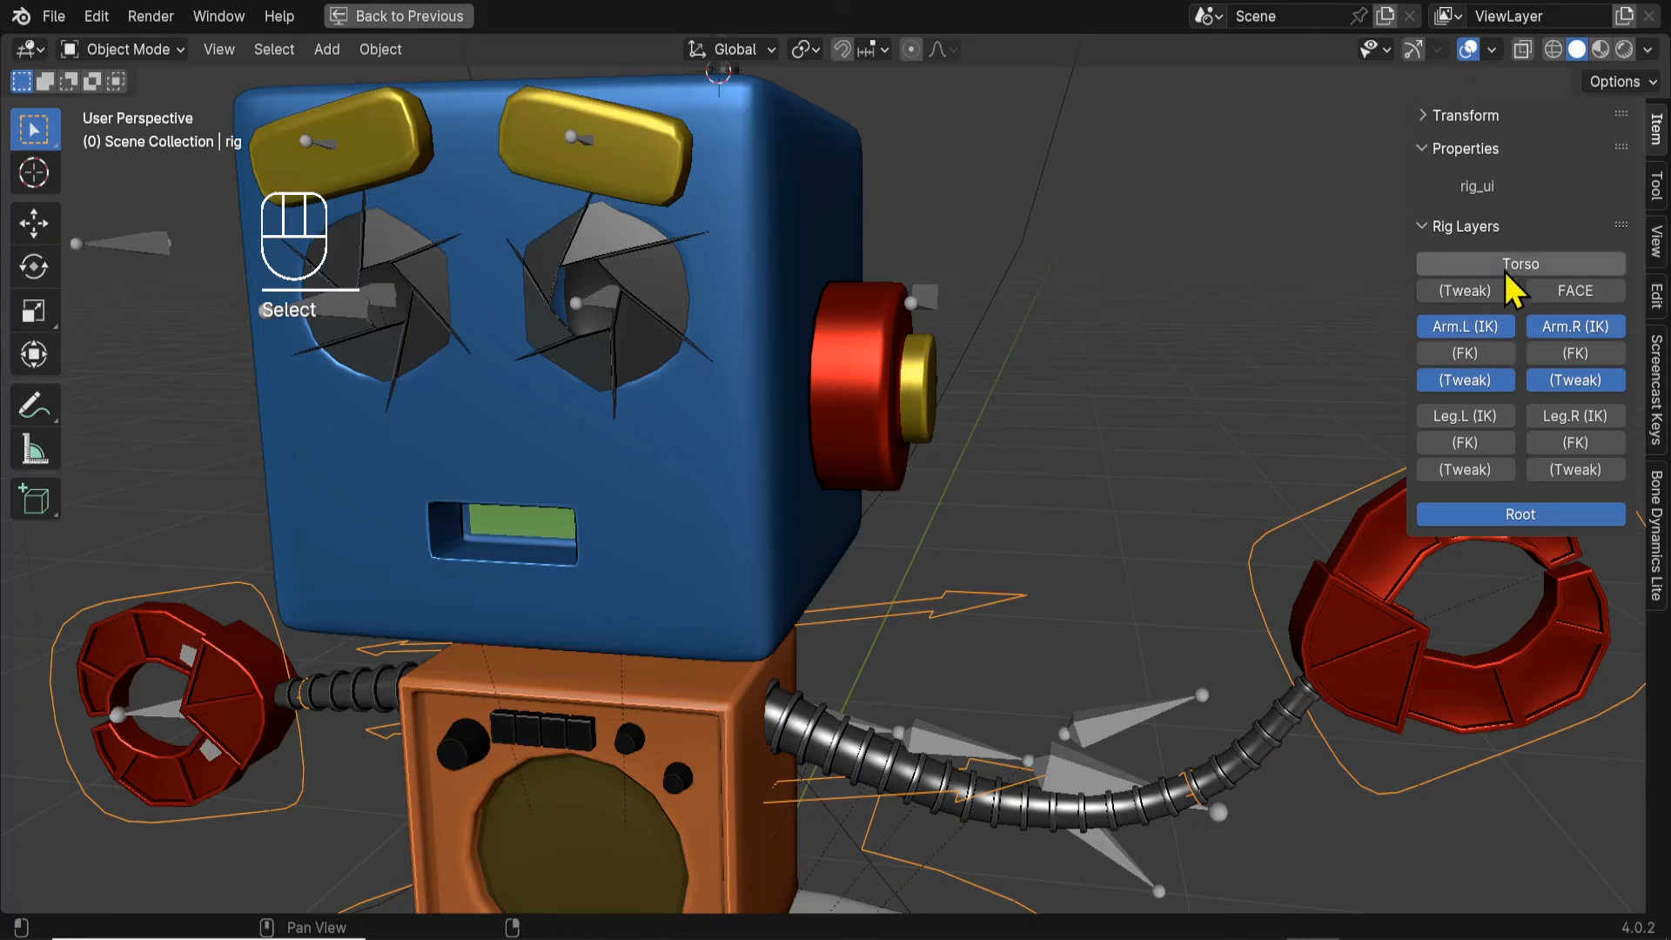
click(1574, 294)
shift+middle_drag(524, 405, 752, 491)
key(ctrl+Tab)
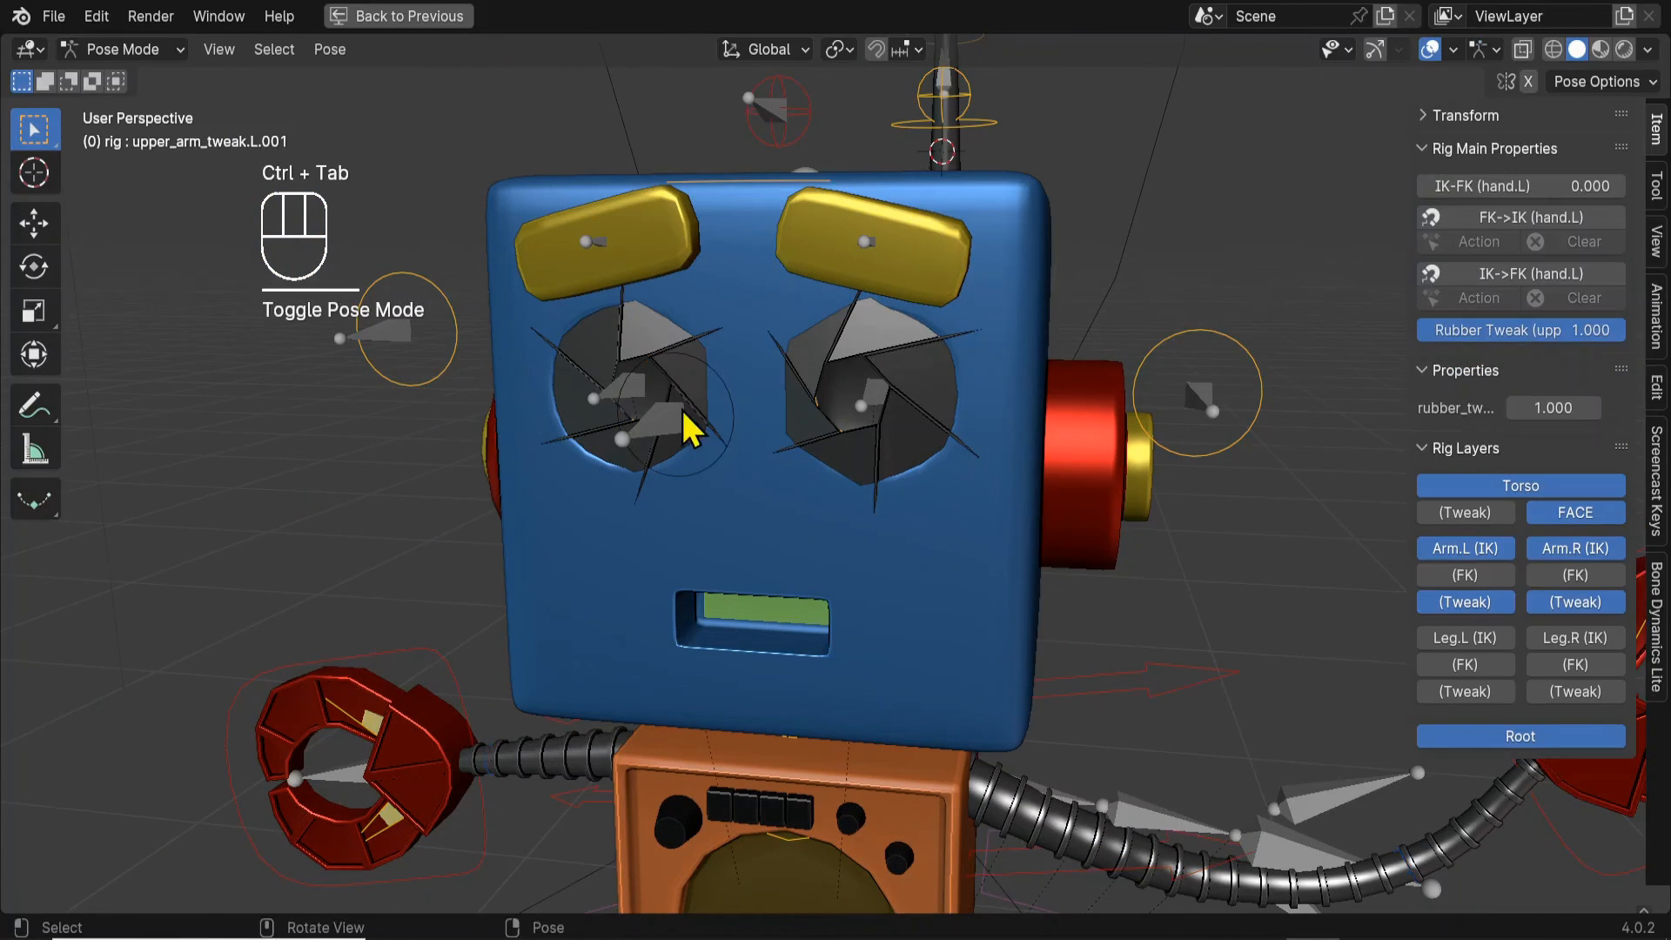
Try to move the Controle-Yeux control about 0.064 m along the global Y axis.
middle_drag(684, 418, 535, 421)
click(578, 374)
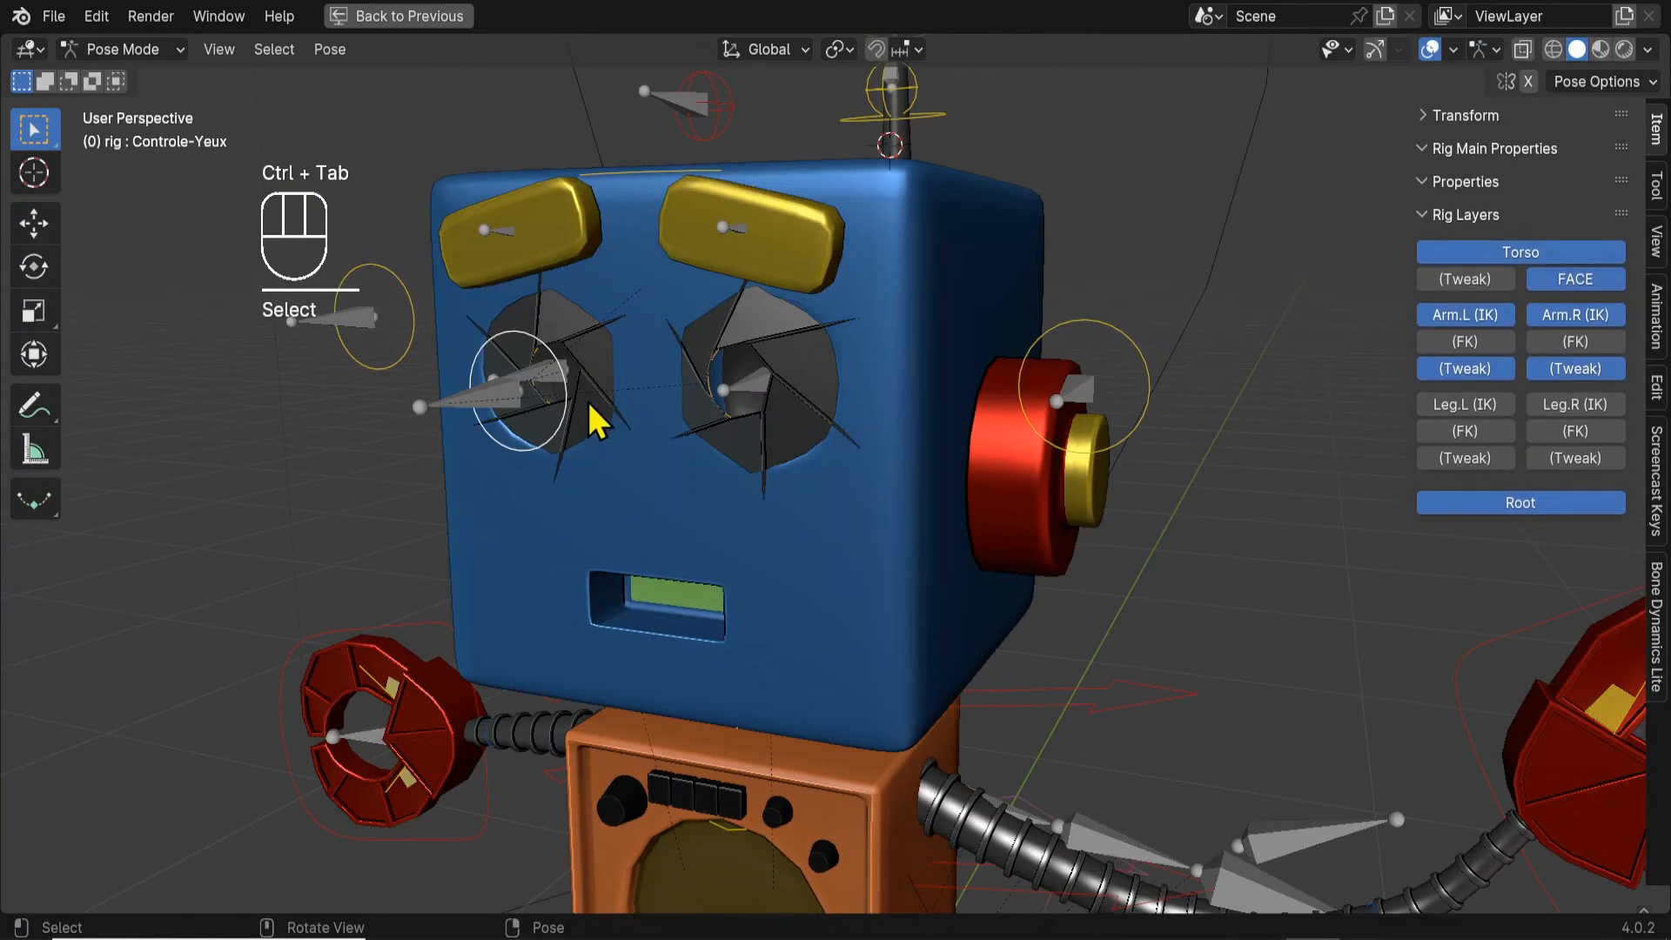
middle_drag(756, 474, 723, 452)
key(g)
key(y)
click(765, 444)
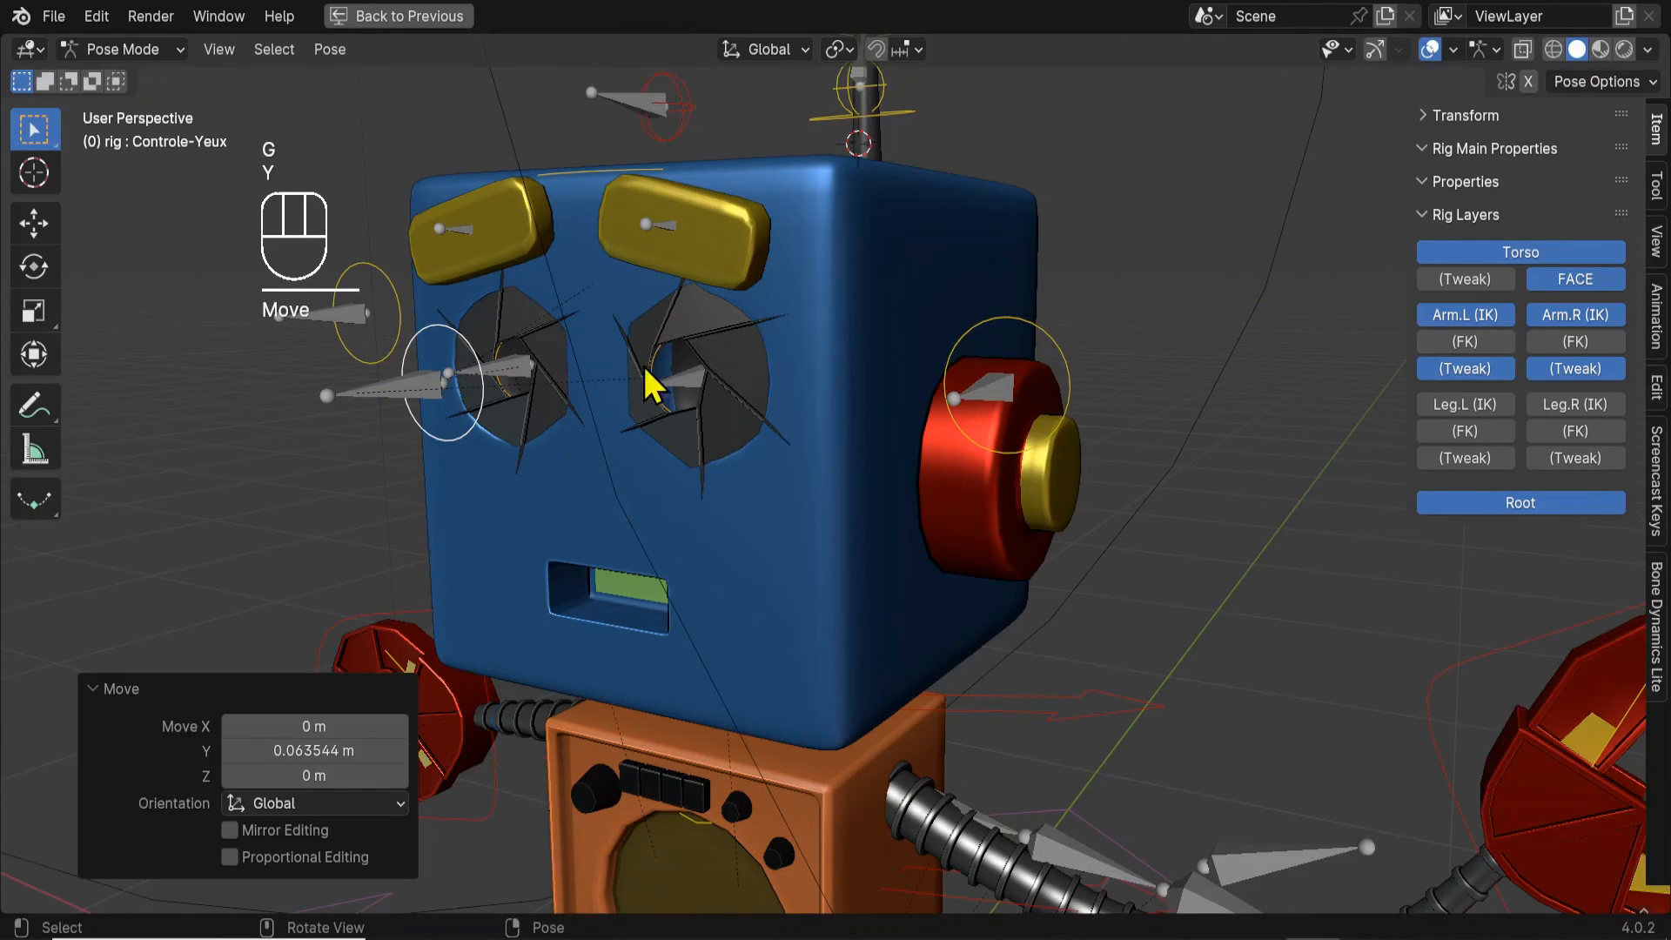
Push both eye bones into the head by moving them about 0.053 m along the global Y axis.
click(657, 381)
shift+click(519, 387)
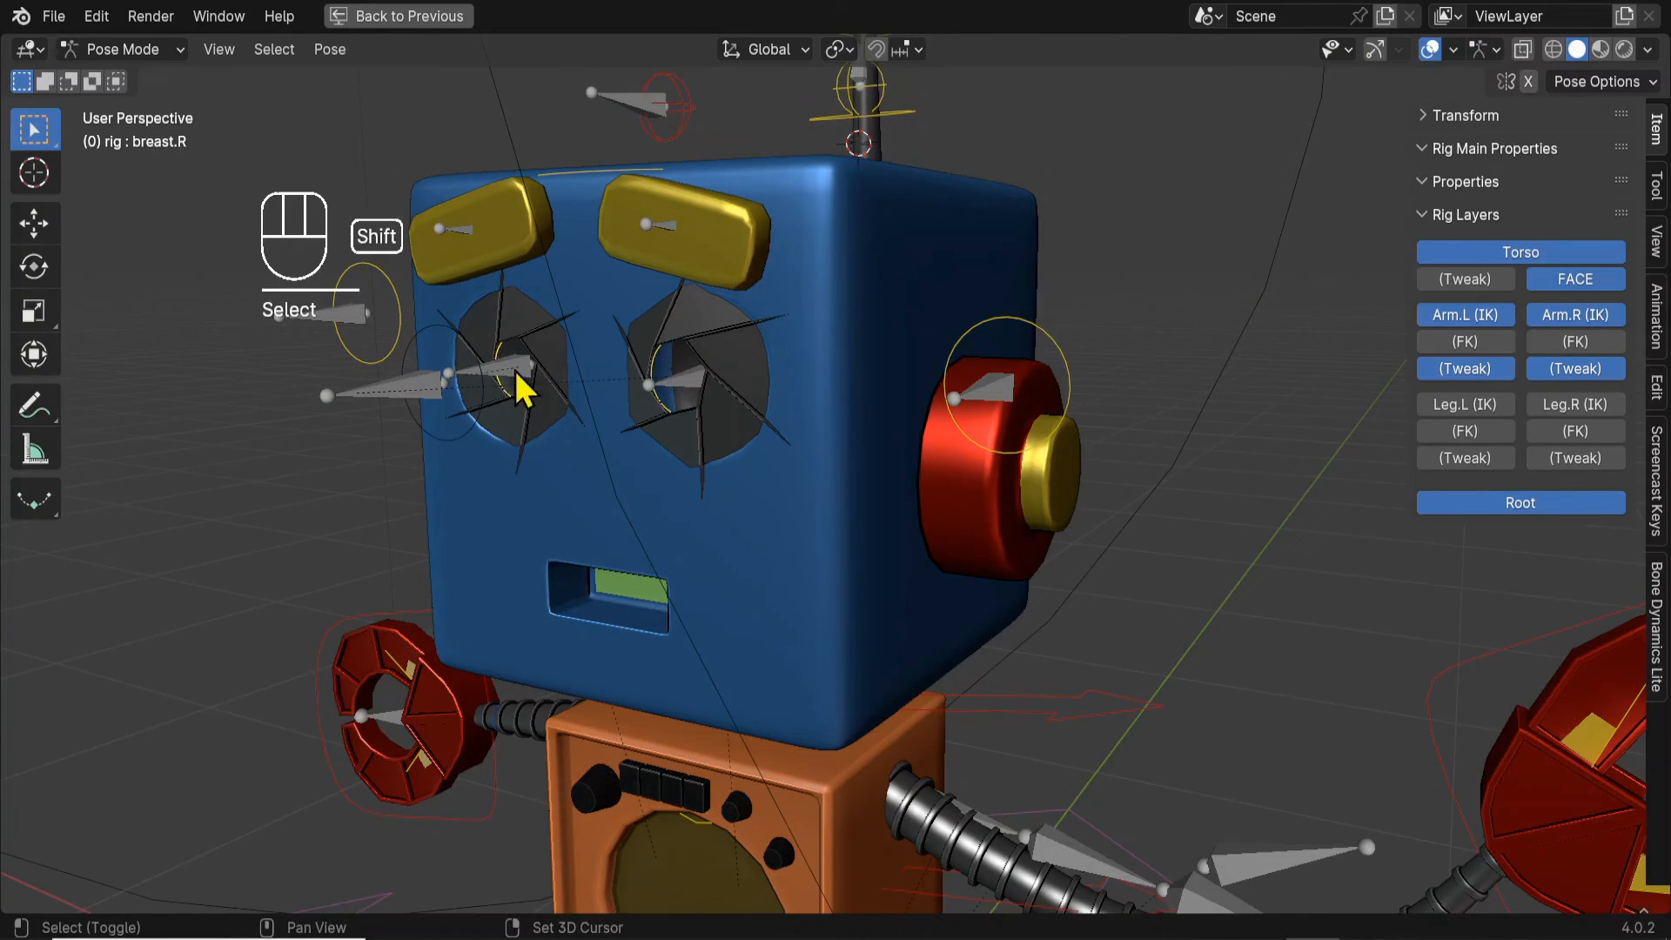
key(Tab)
key(Tab)
key(g)
key(y)
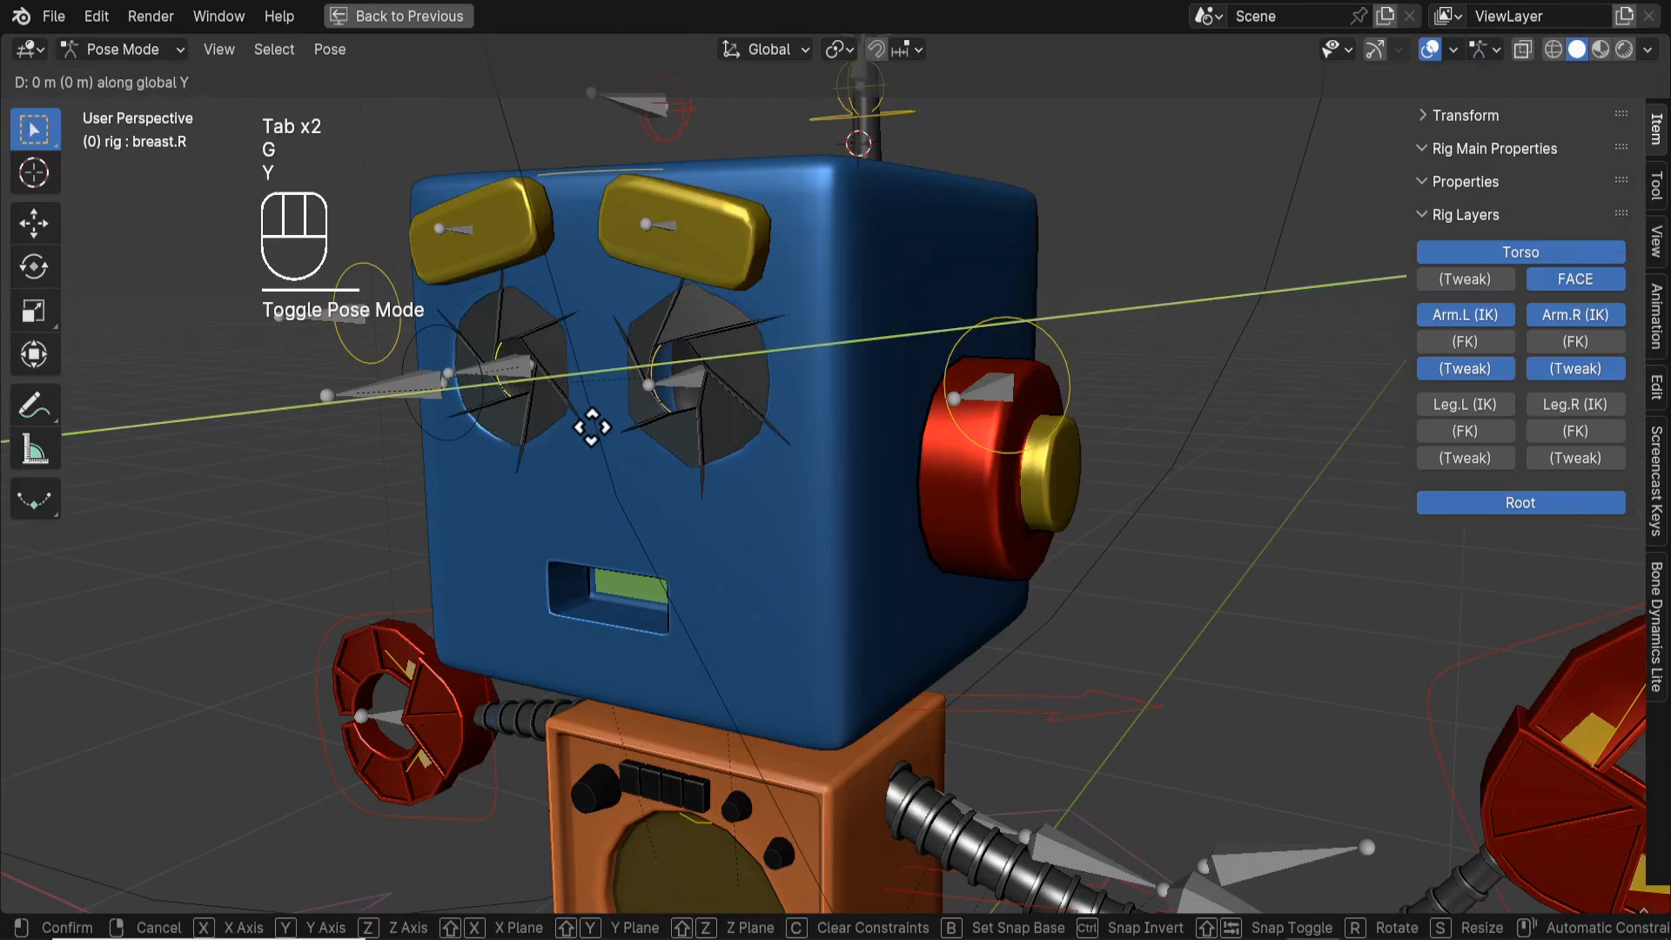
key(shift)
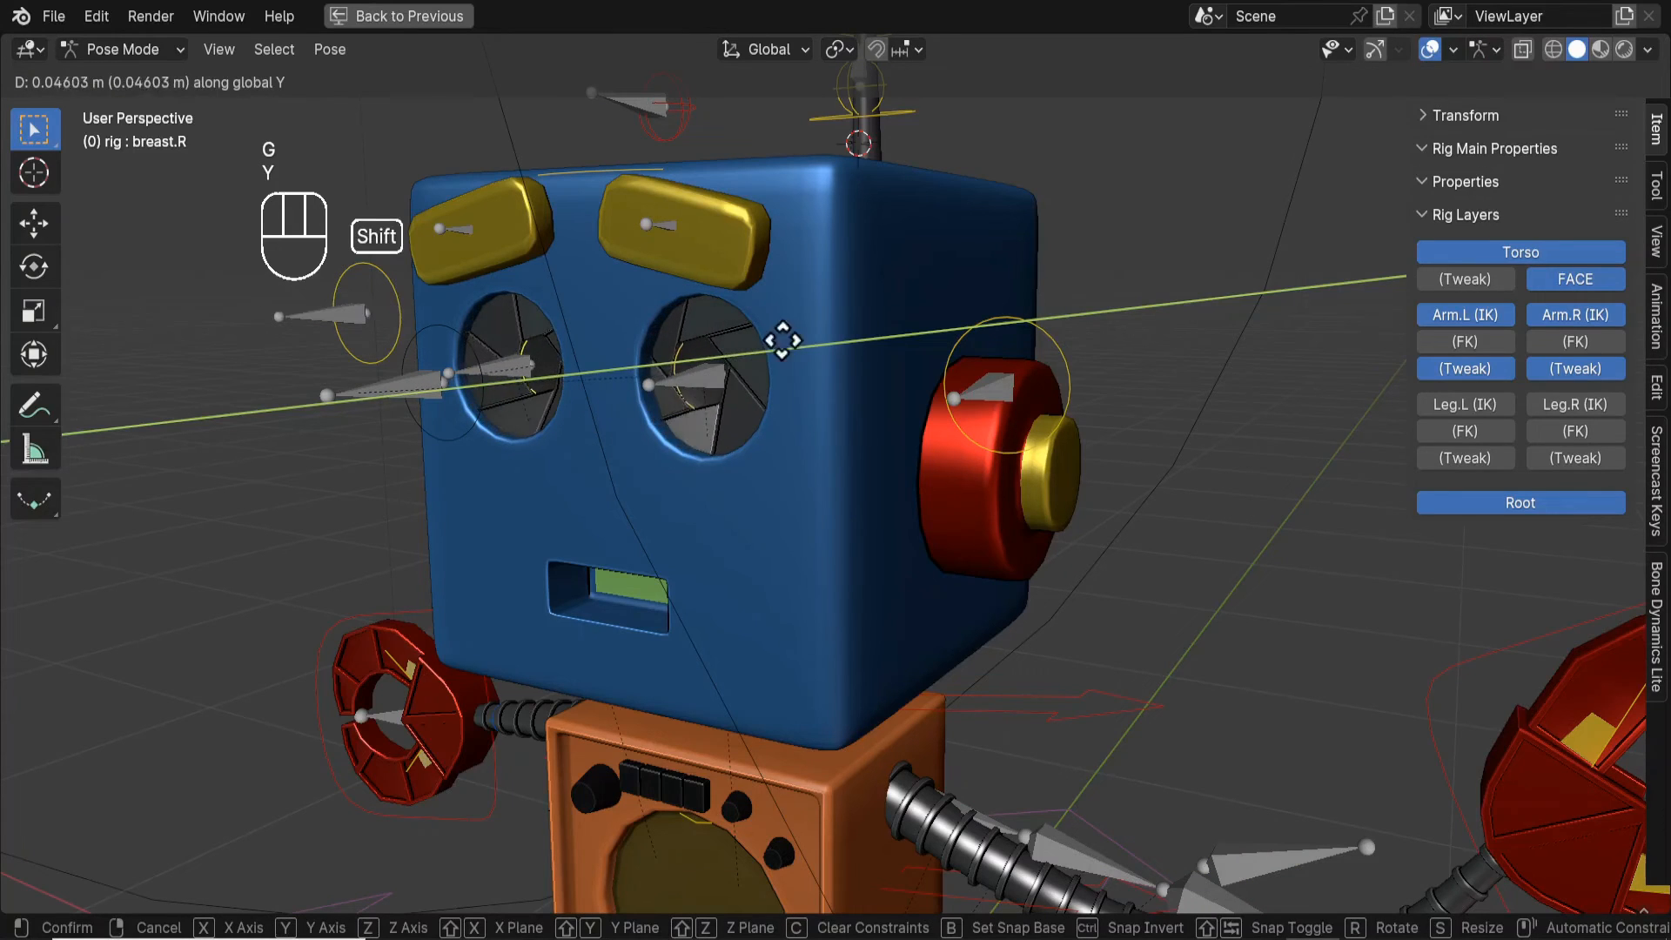
click(785, 345)
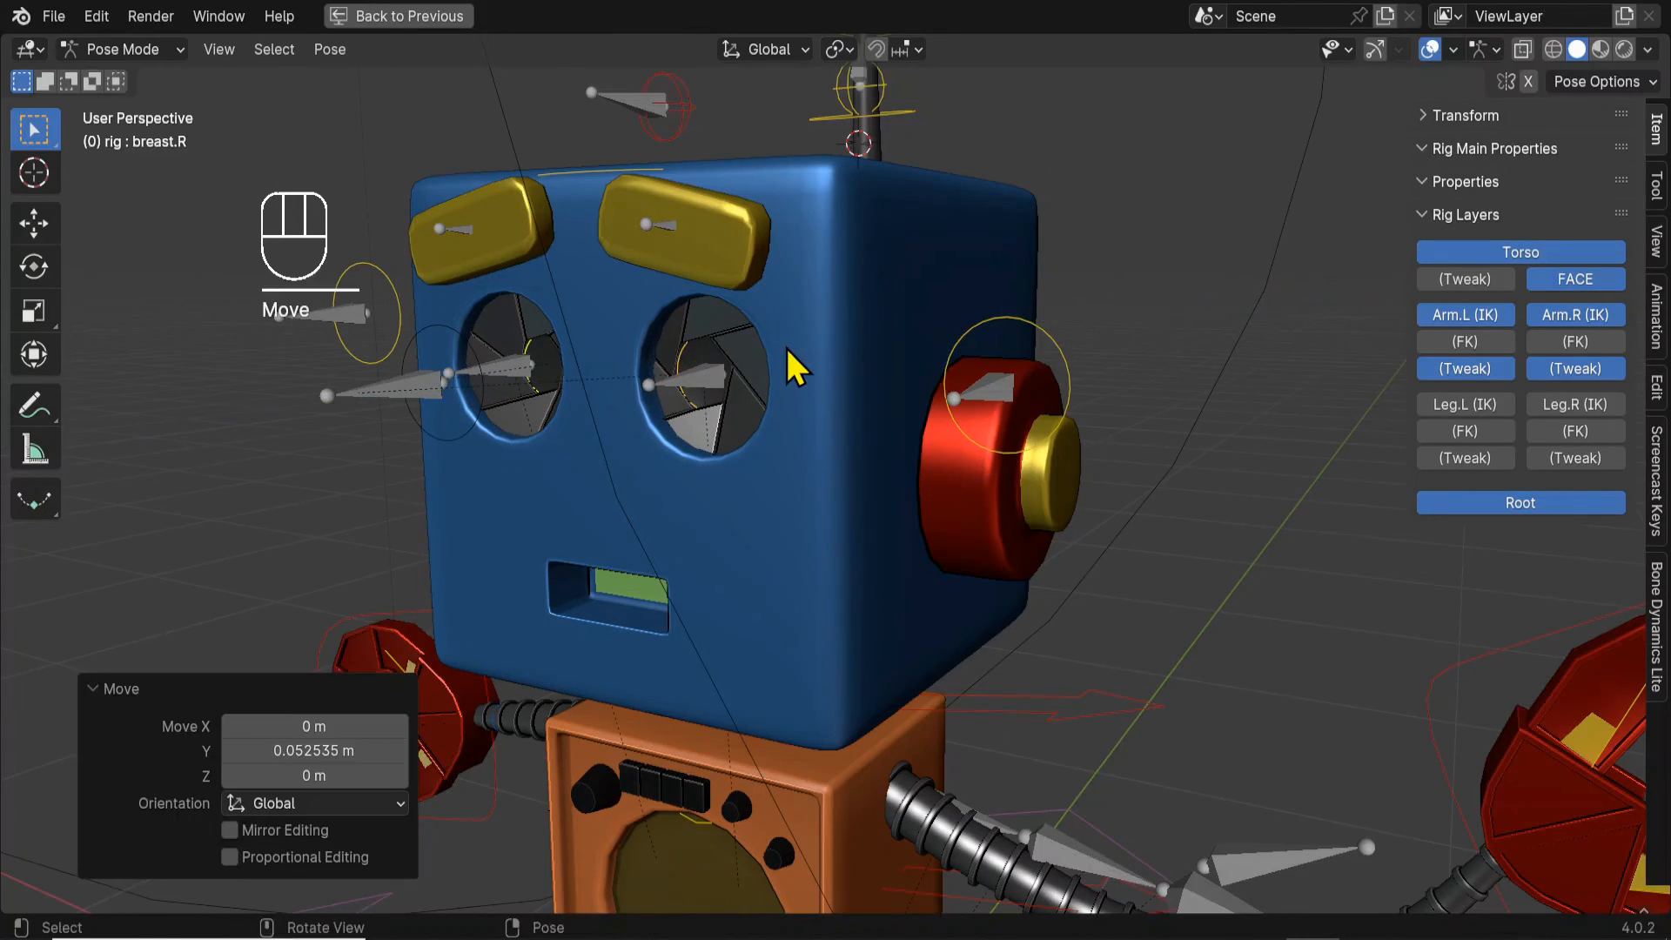
Lock the breast.R eye bone's location and rotation on all three axes.
click(1513, 115)
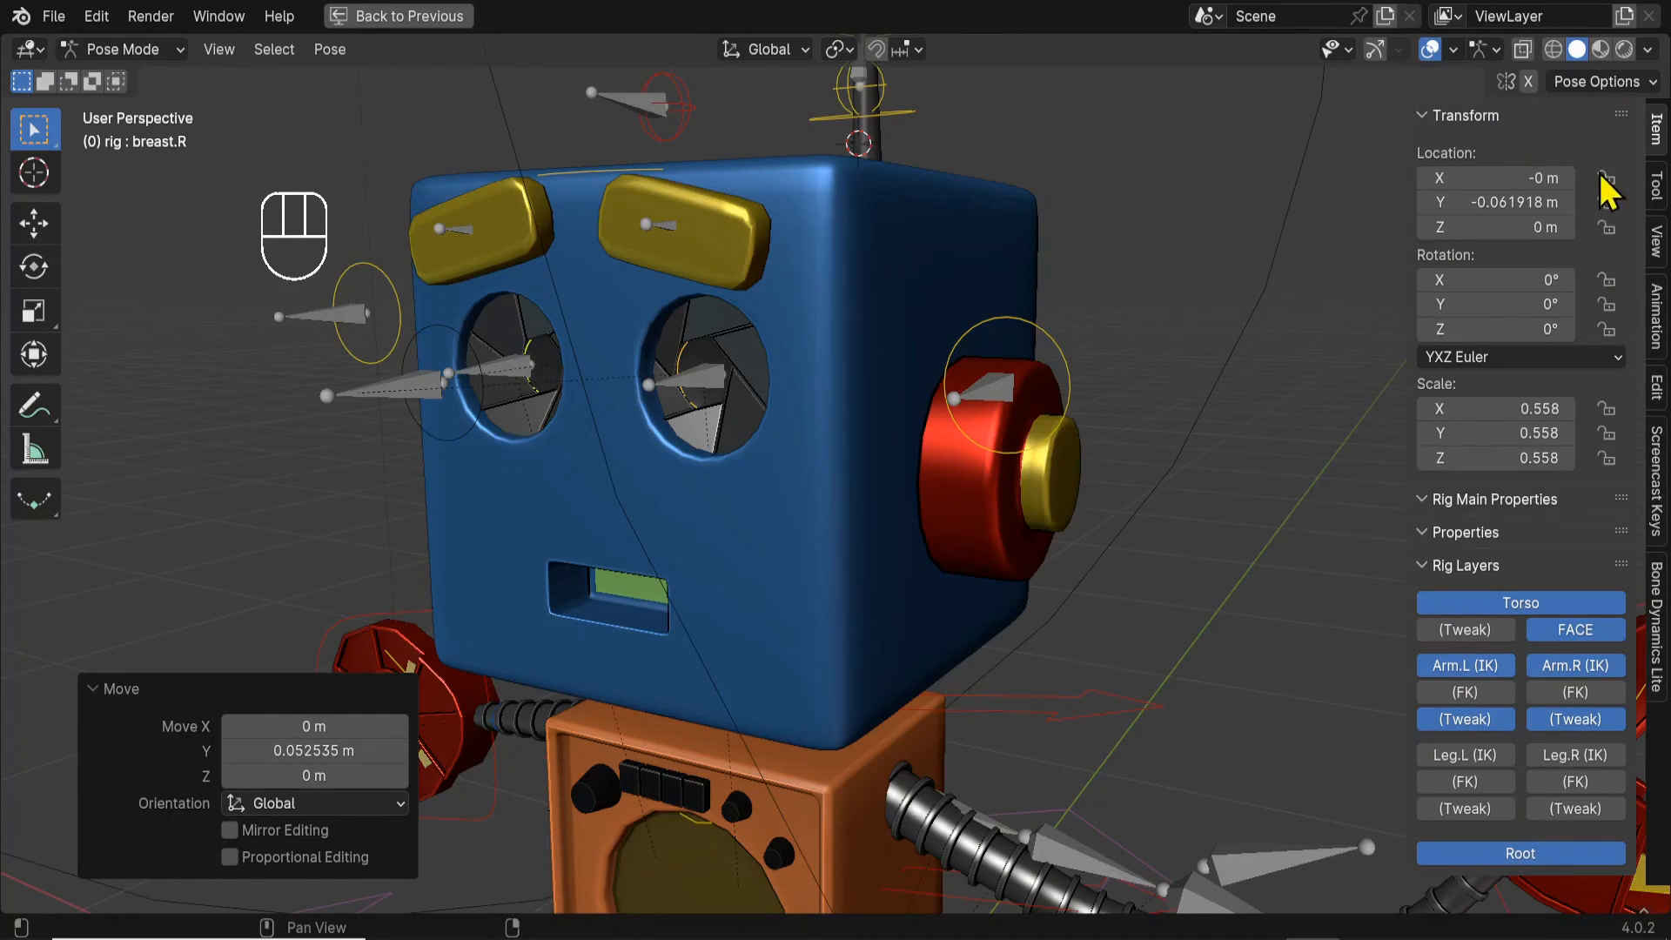
drag(1602, 178, 1612, 237)
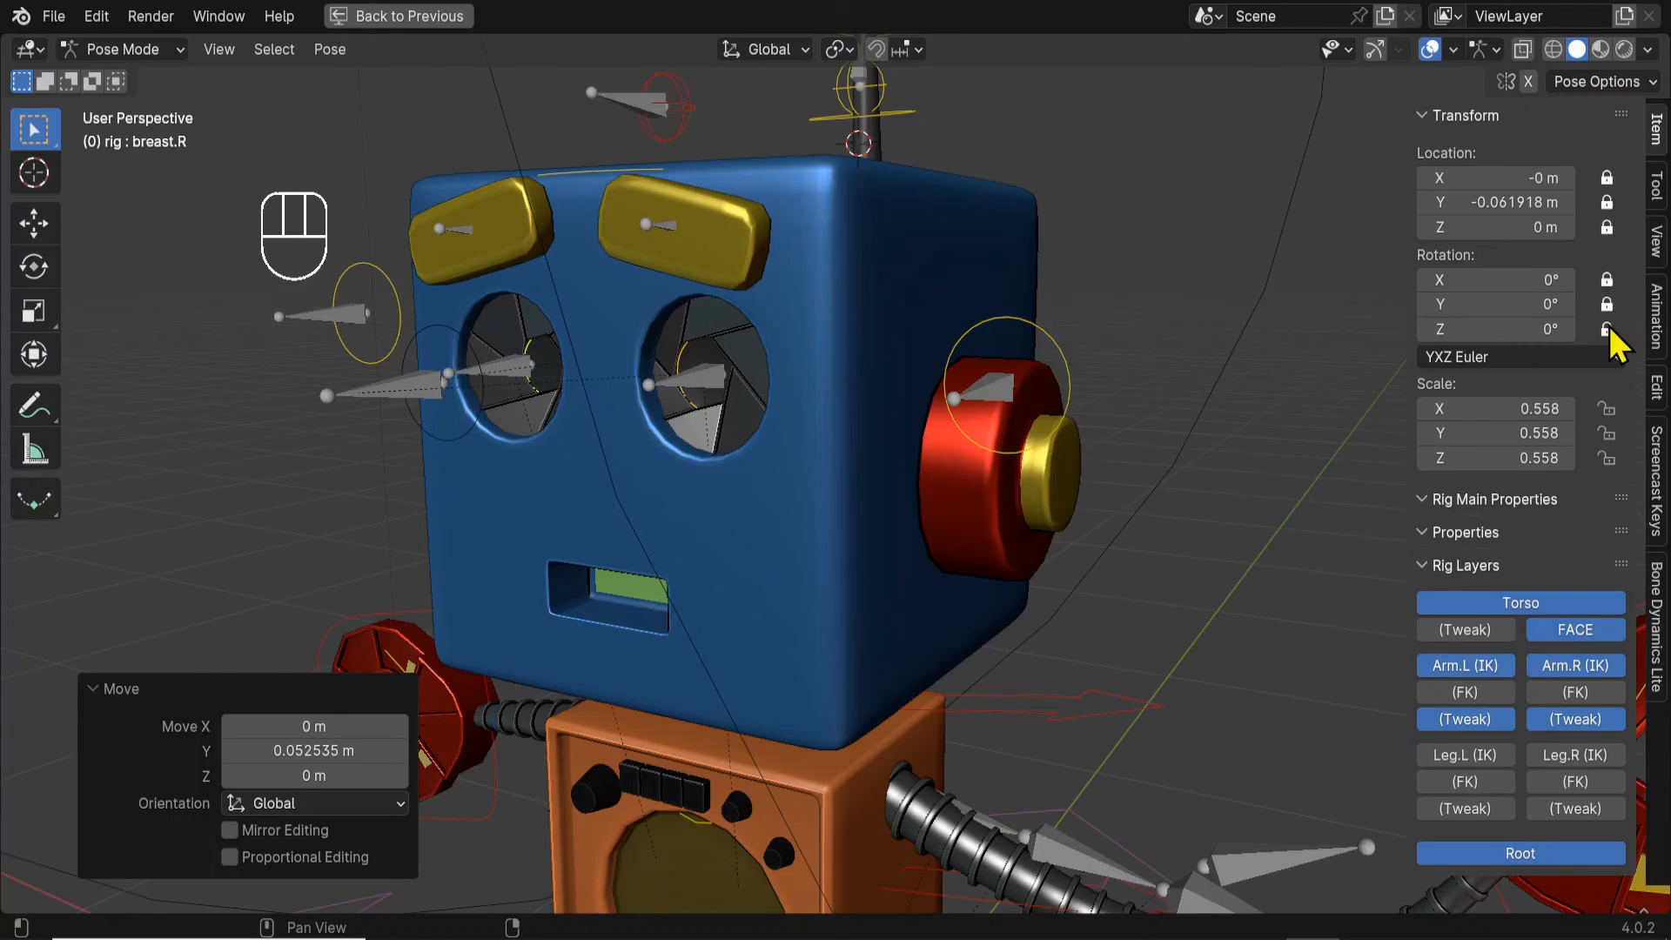
click(1606, 329)
Move the Controle-Yeux control slightly to test both eyes, then select the left eyebrow bone breast.L.001.
mouse_move(604, 470)
middle_down()
mouse_move(633, 466)
mouse_move(623, 447)
middle_up()
click(640, 402)
key(g)
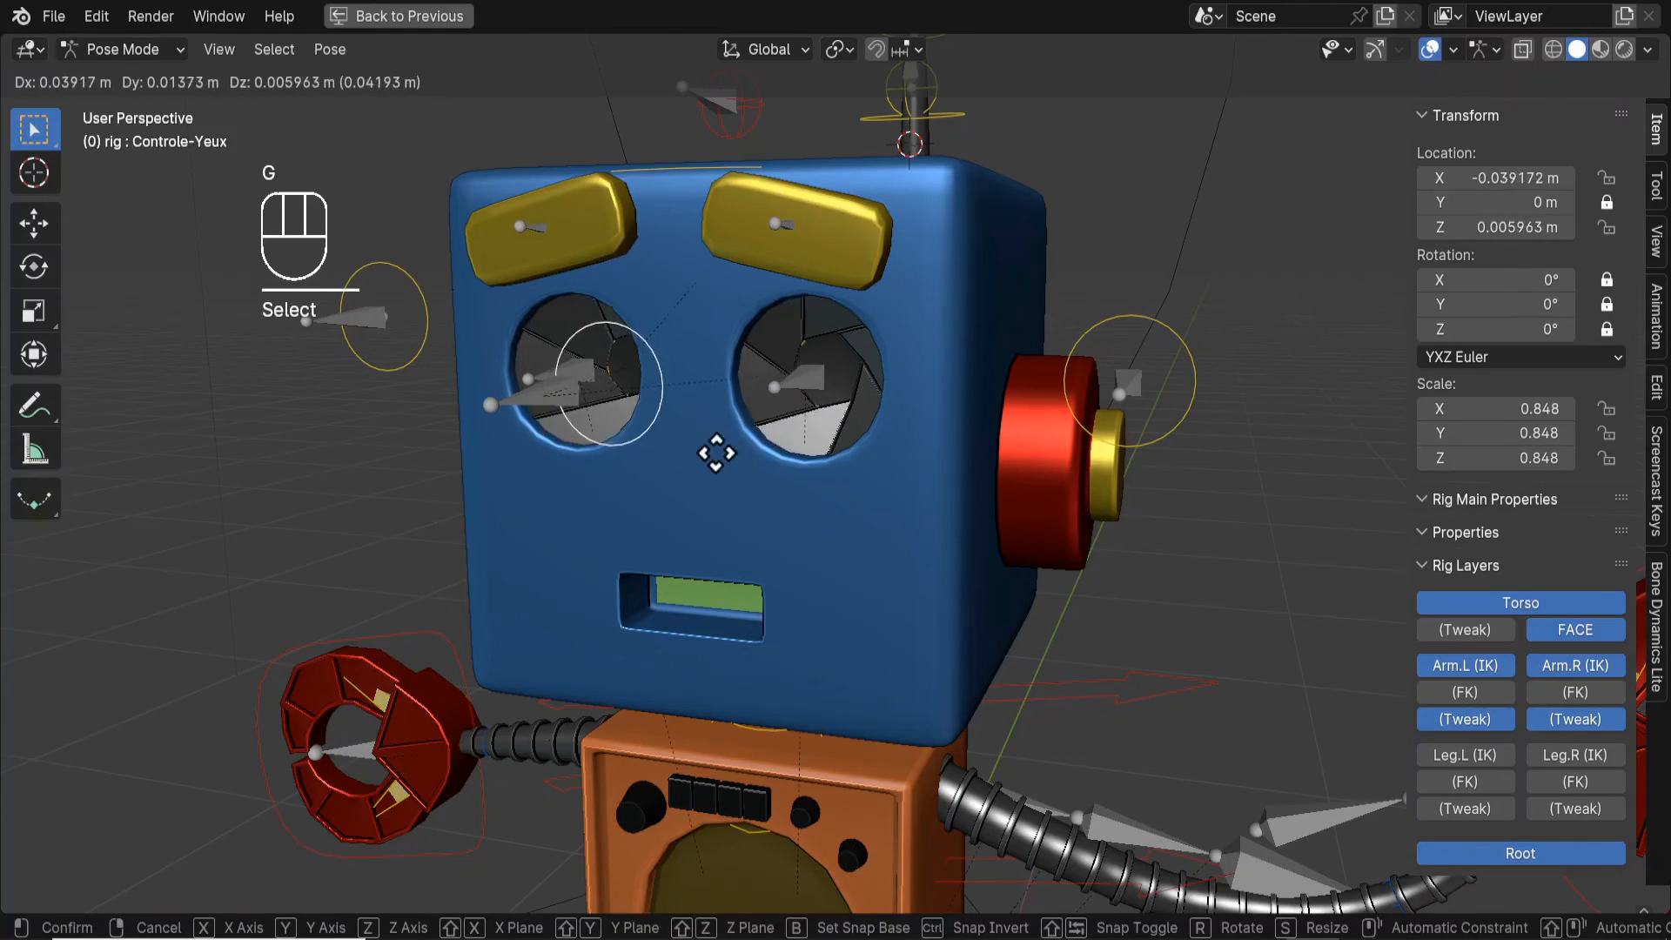
click(699, 442)
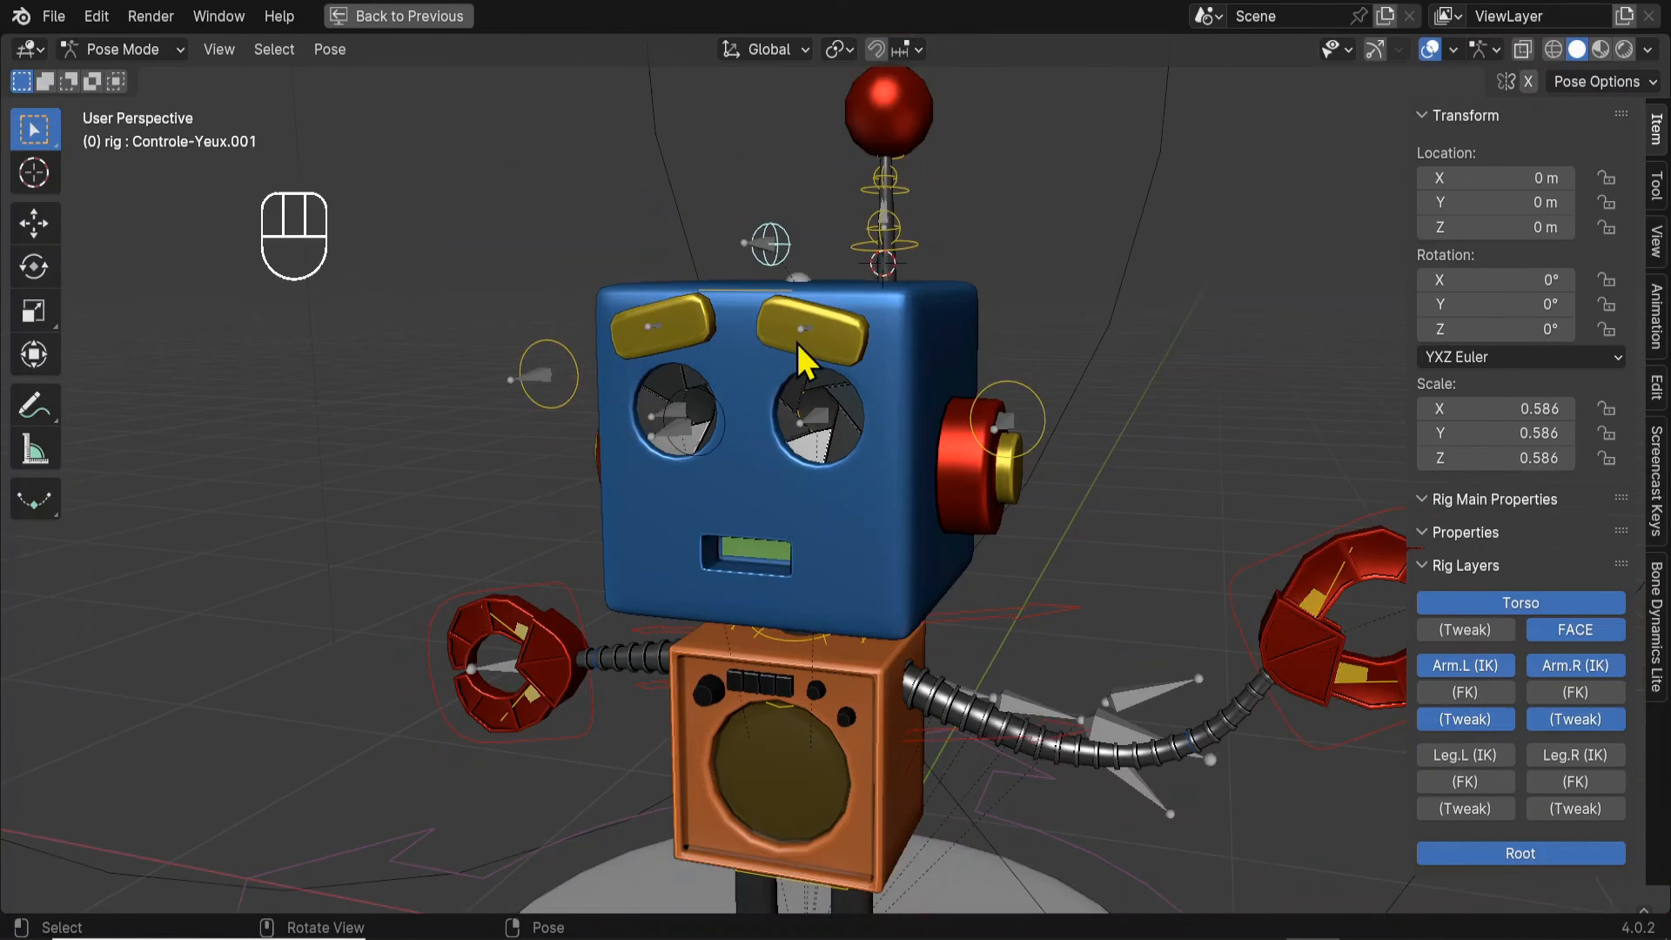
click(797, 344)
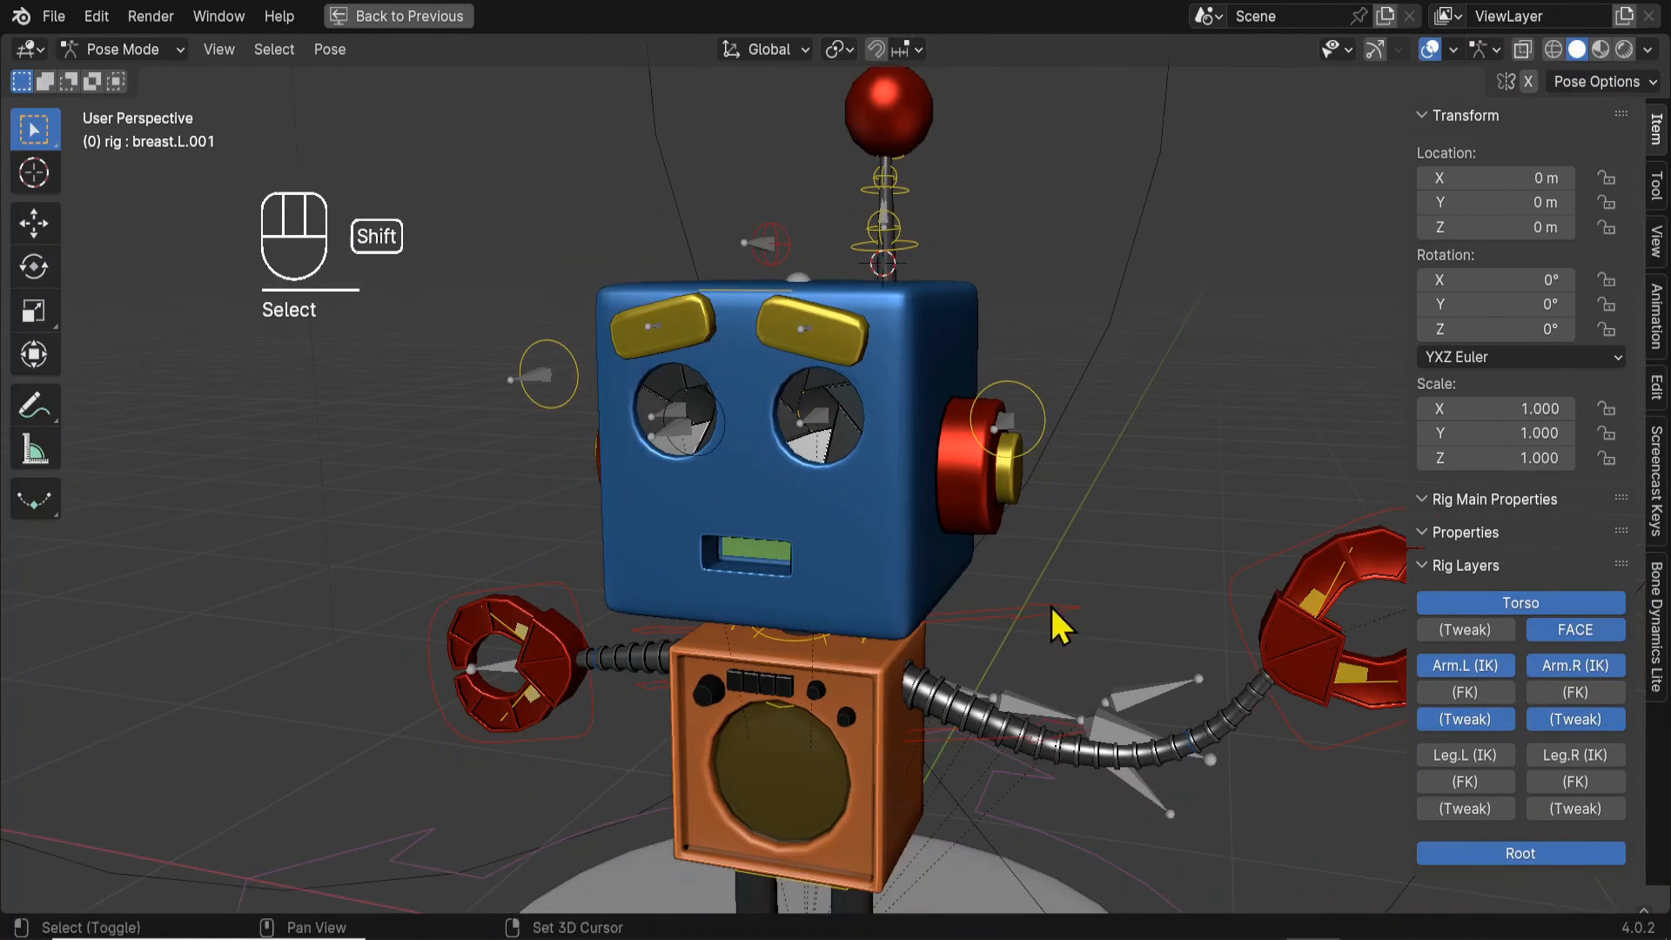
shift+middle_drag(1050, 603, 838, 491)
Hide the metarig and move it into the rebus collection in the enlarged Outliner, then maximize the 3D viewport again.
key(ctrl+space)
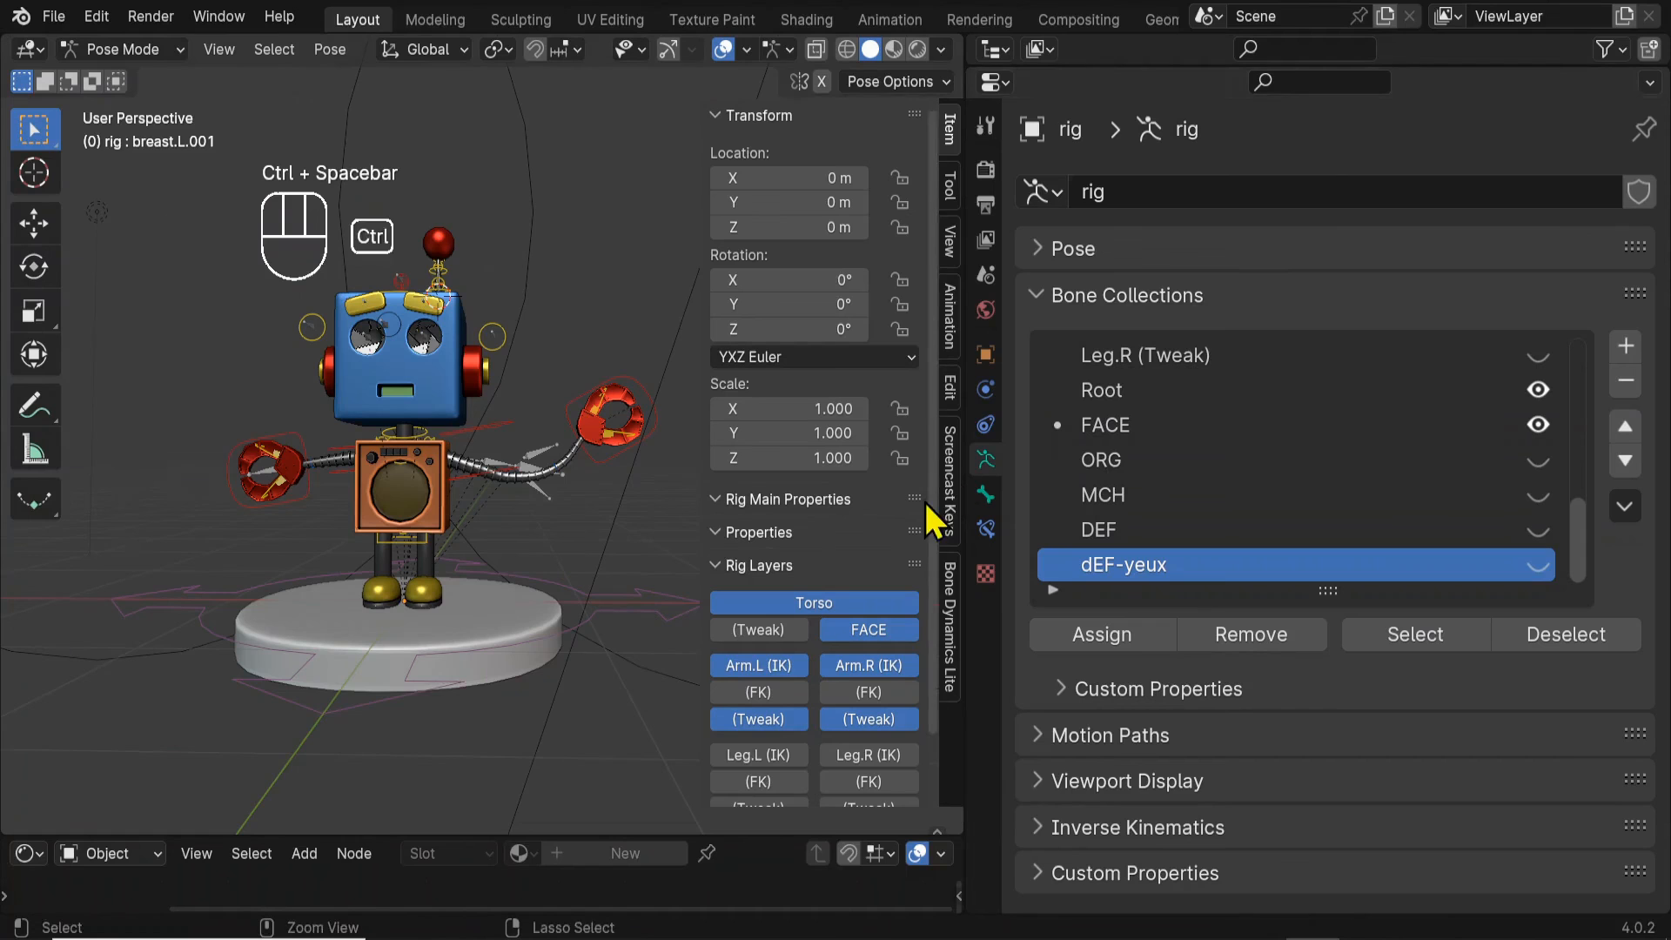
drag(1280, 64, 1271, 373)
click(1621, 204)
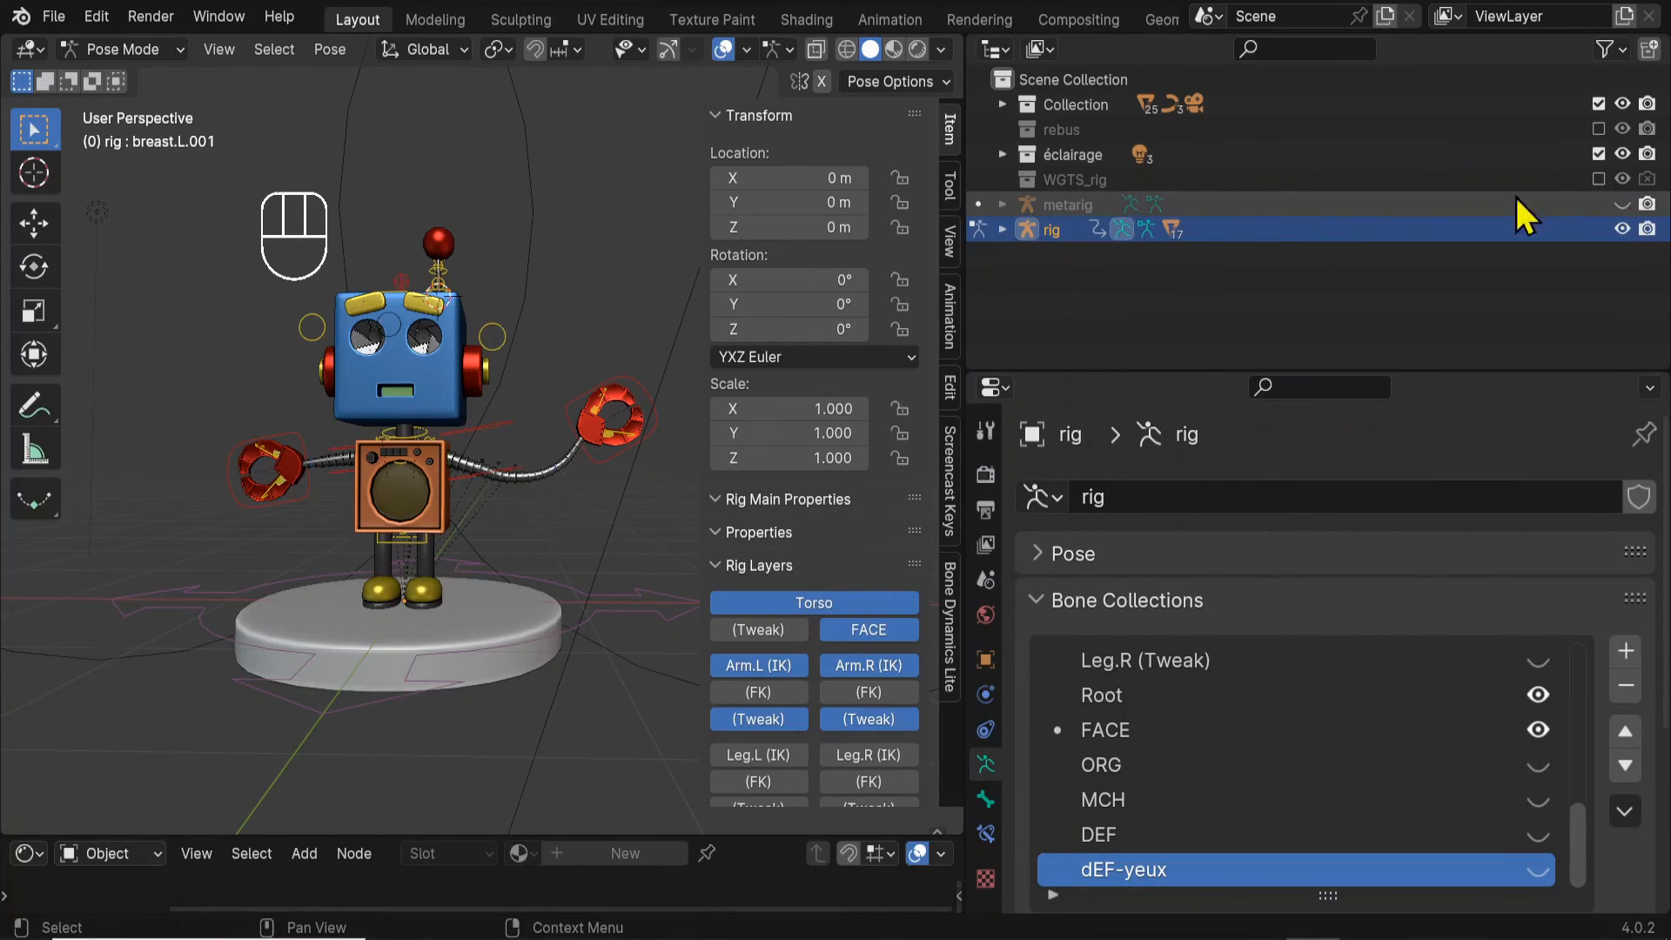
click(1056, 204)
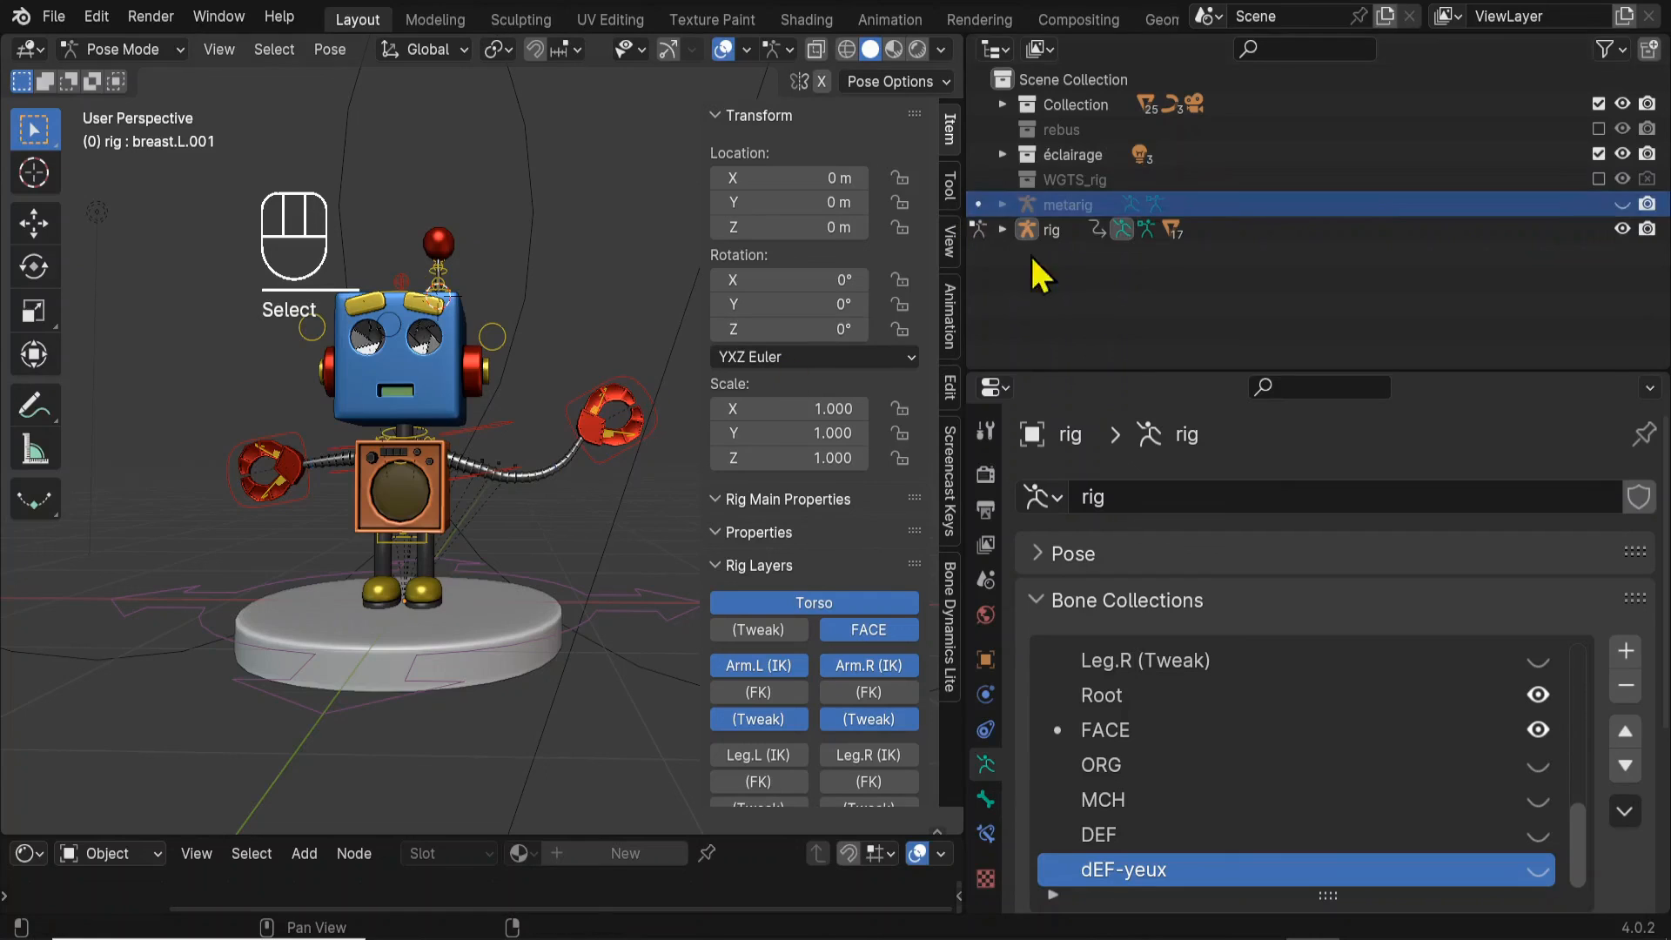
click(998, 203)
click(998, 203)
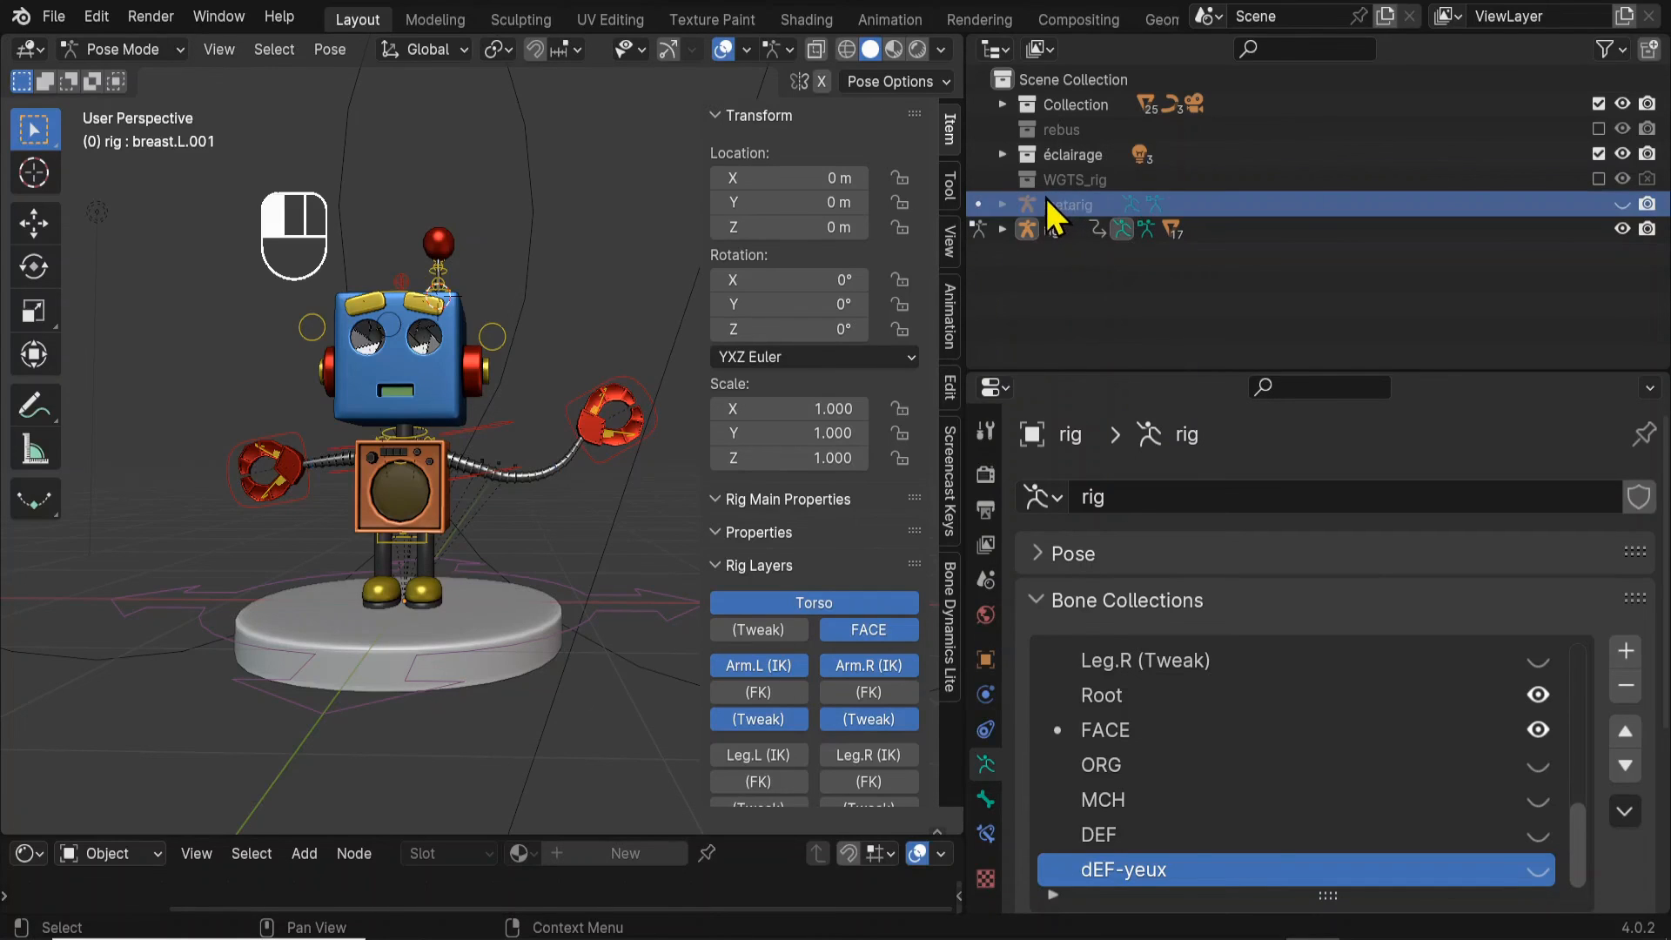
drag(1044, 195, 1051, 132)
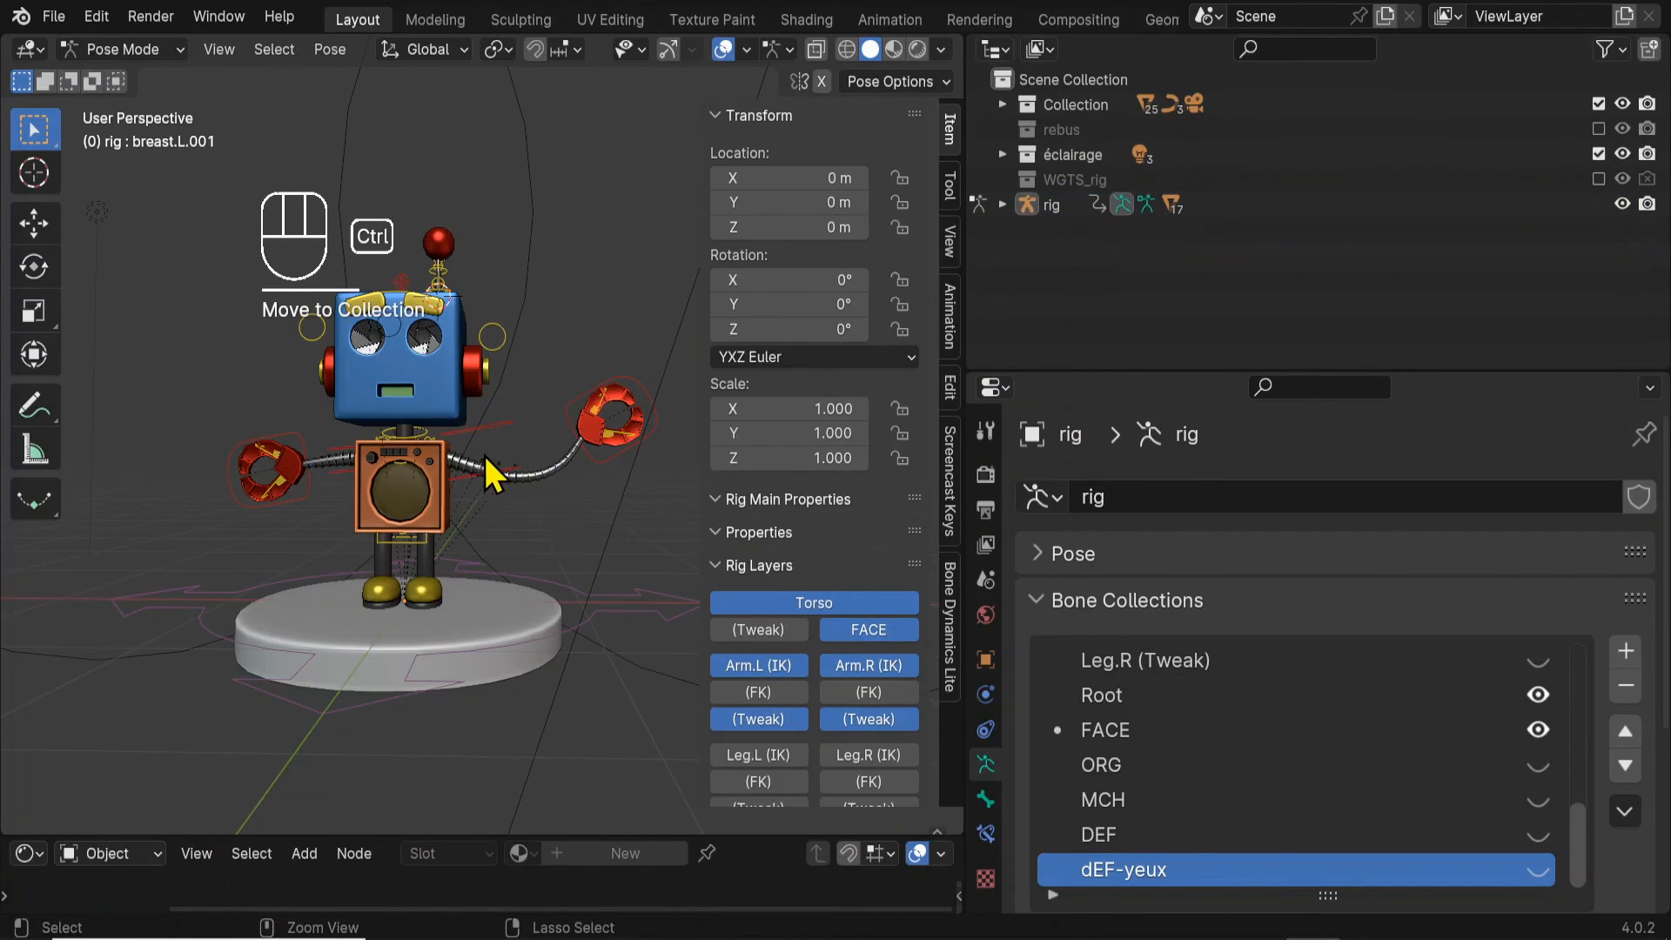
key(ctrl+space)
Rotate the hand_ik.L control about -31.1° in the view and move it about 0.42 m in X and 0.32 m in Z.
click(905, 551)
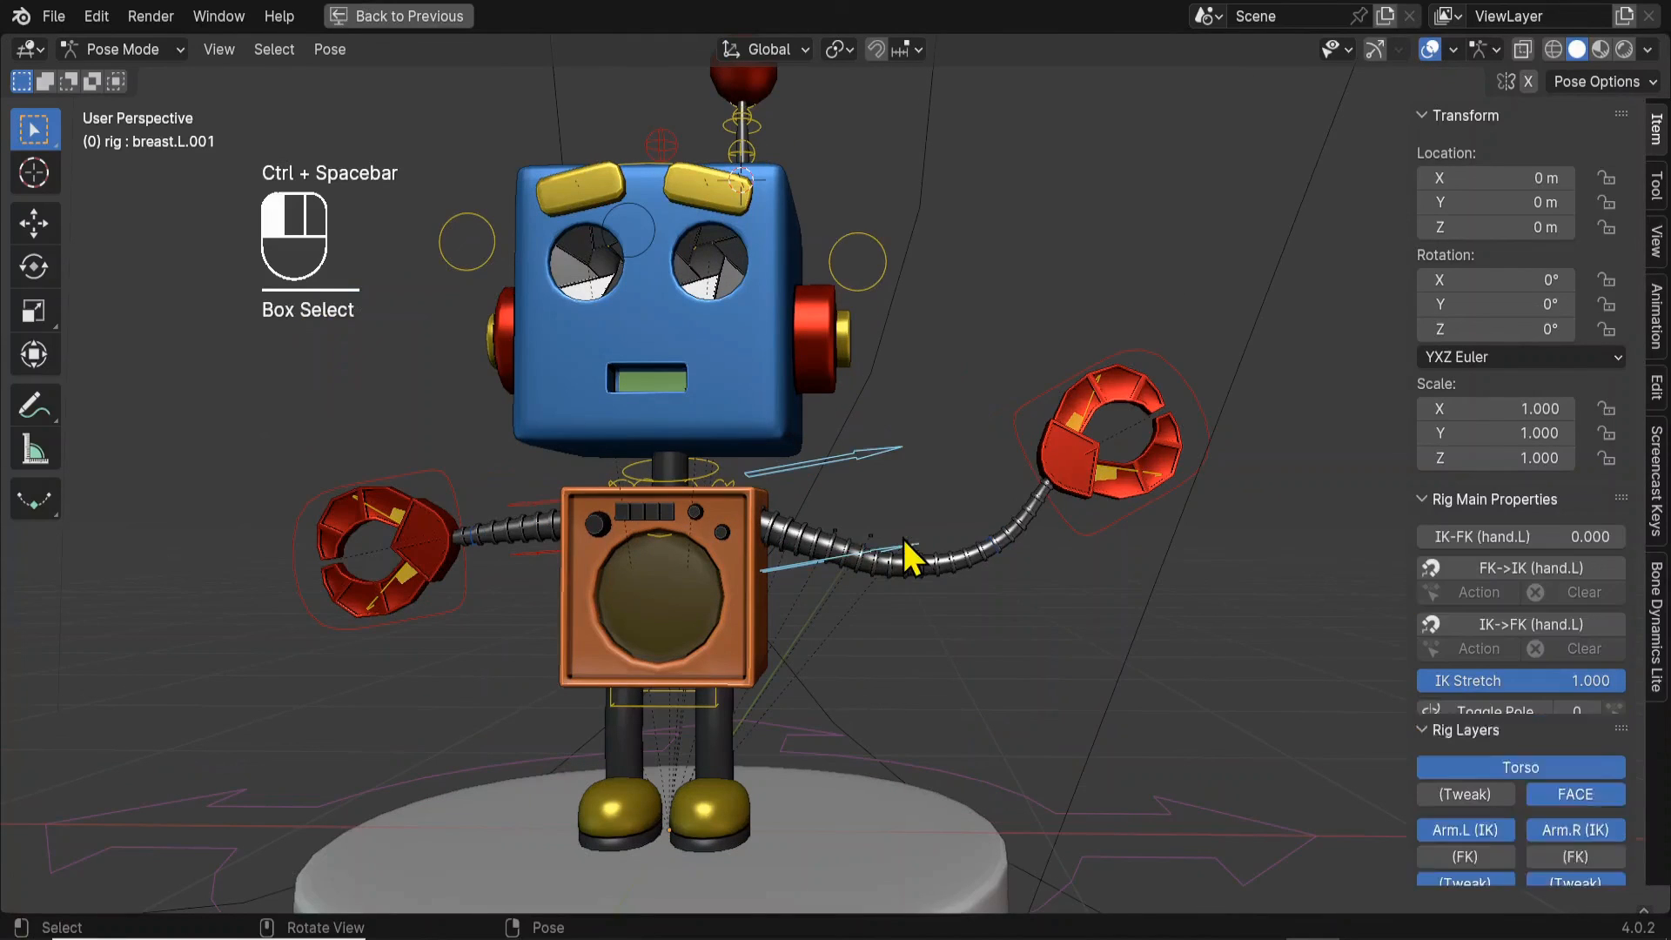
click(1086, 540)
key(r)
click(1105, 534)
key(g)
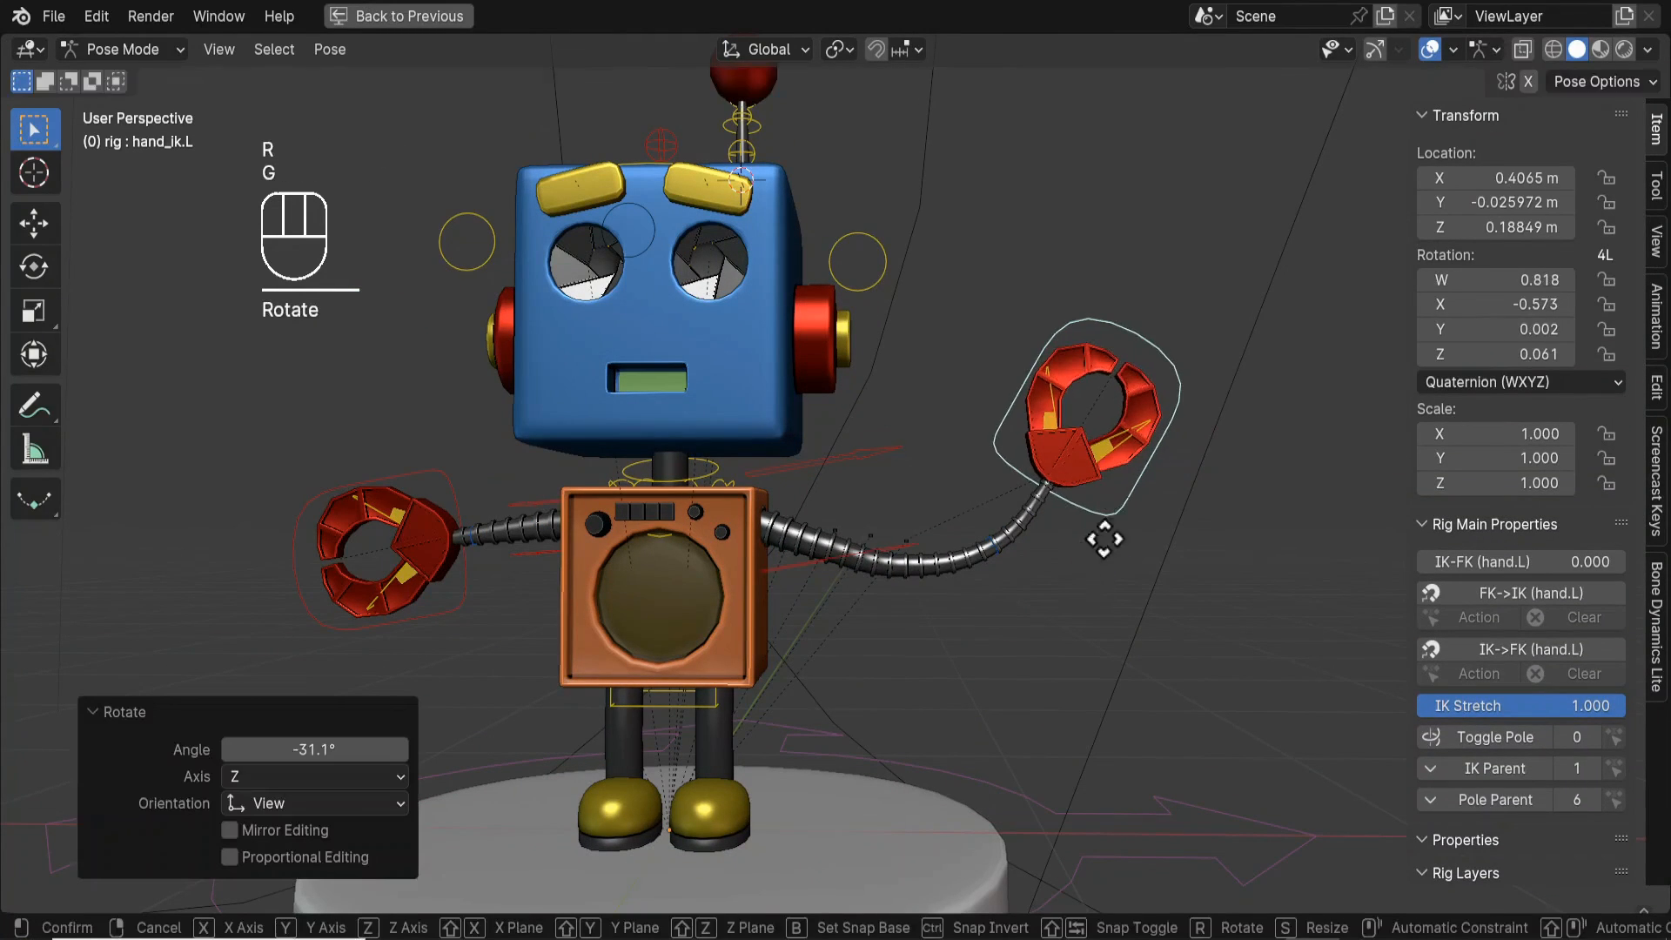
click(1322, 359)
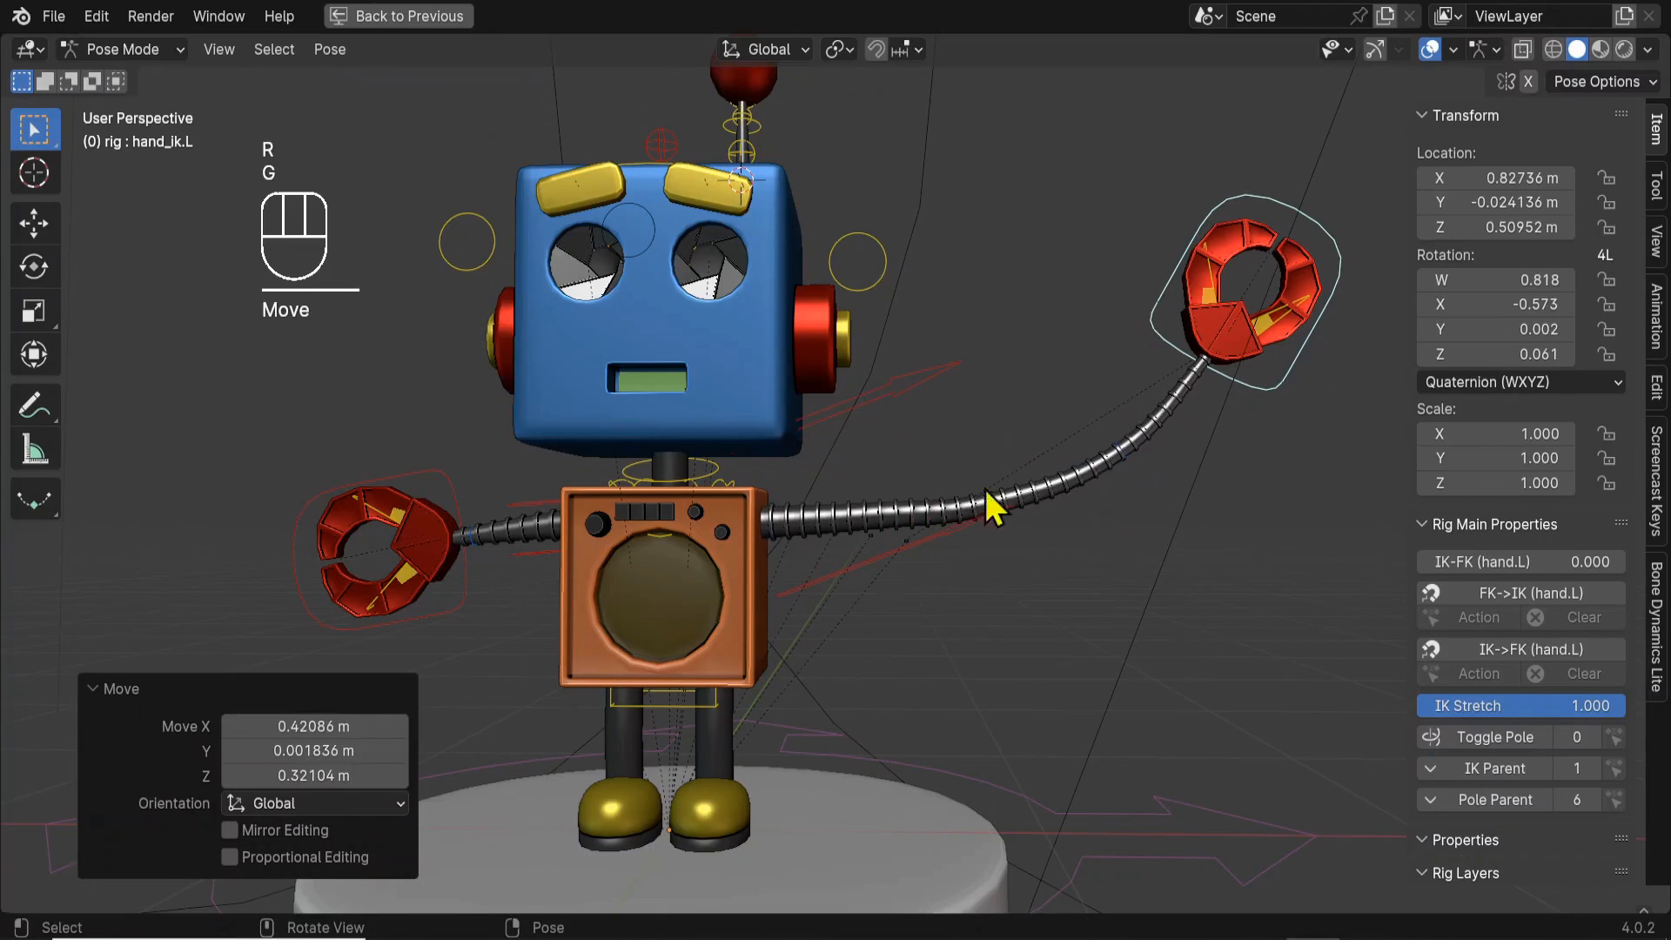
Return the rig to Object Mode and select the left arm object bras for a close view.
click(917, 574)
middle_drag(1037, 608, 1124, 572)
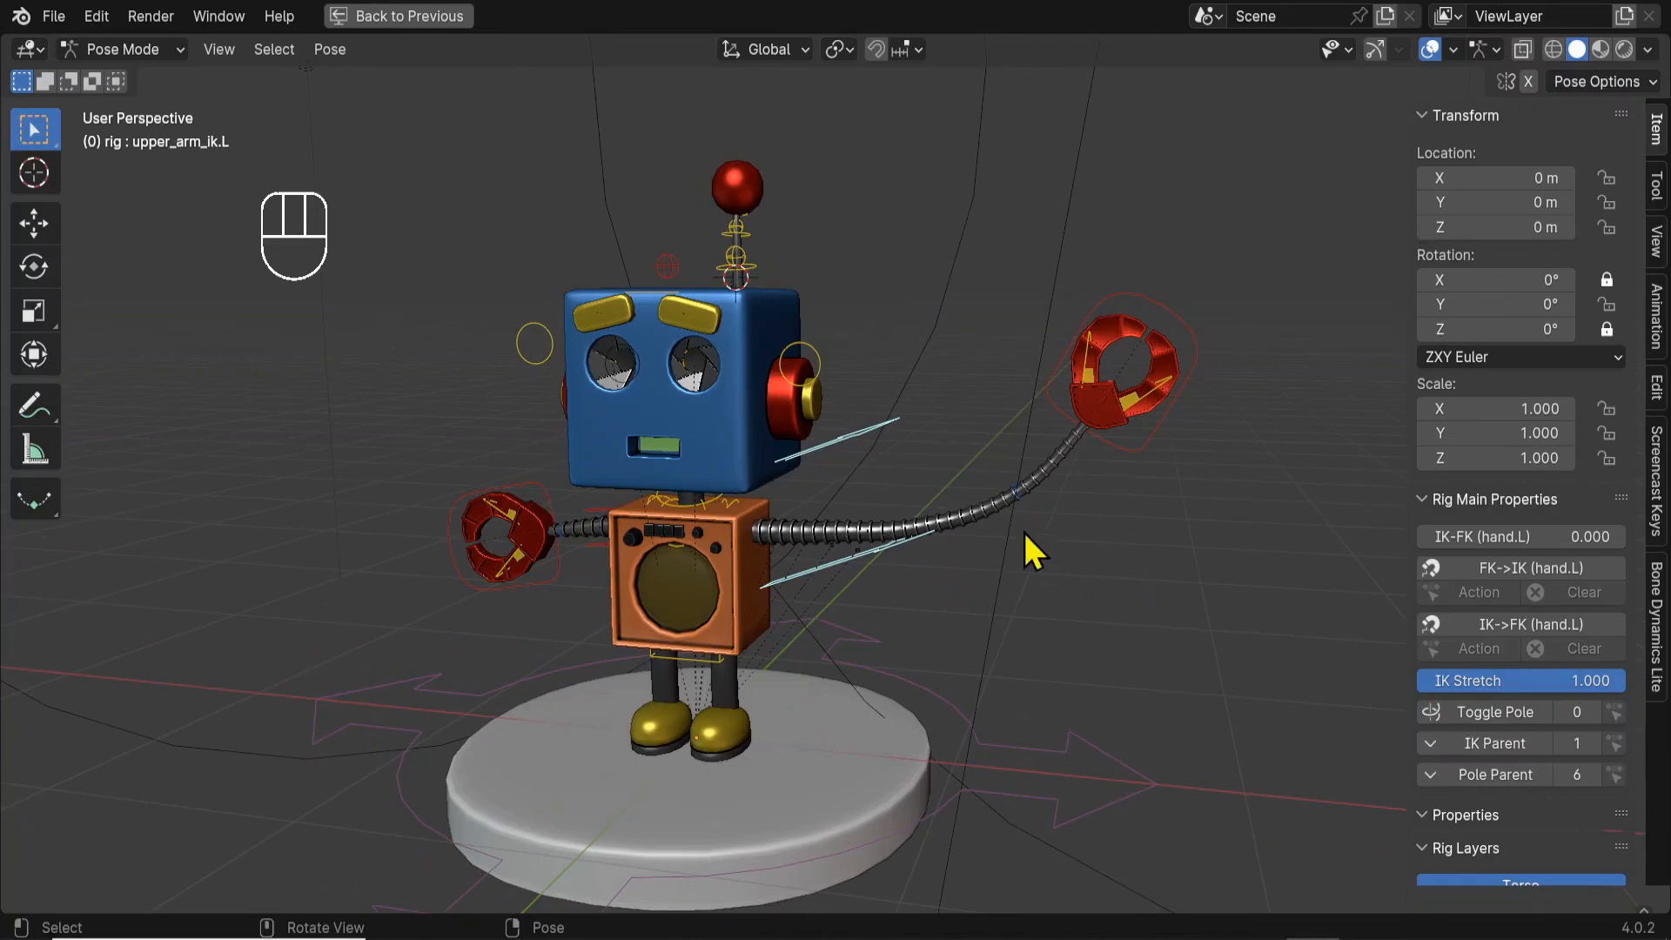
mouse_move(1022, 530)
middle_down()
mouse_move(1072, 520)
mouse_move(1029, 502)
mouse_move(1020, 516)
middle_up()
key(ctrl+Tab)
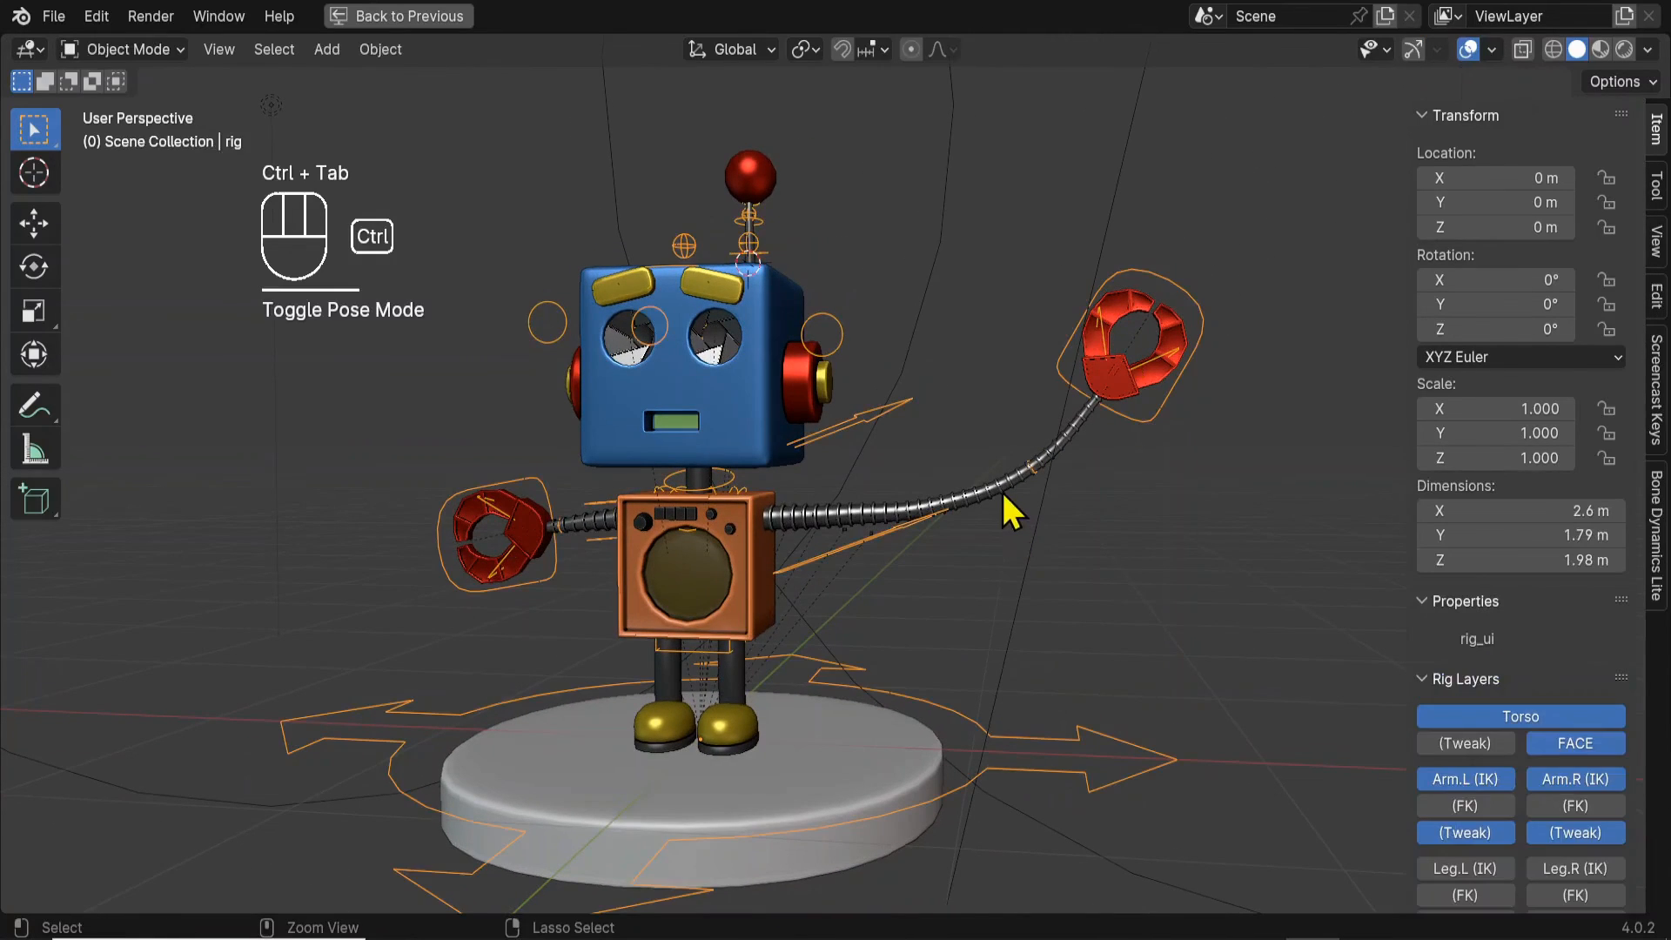
click(1031, 489)
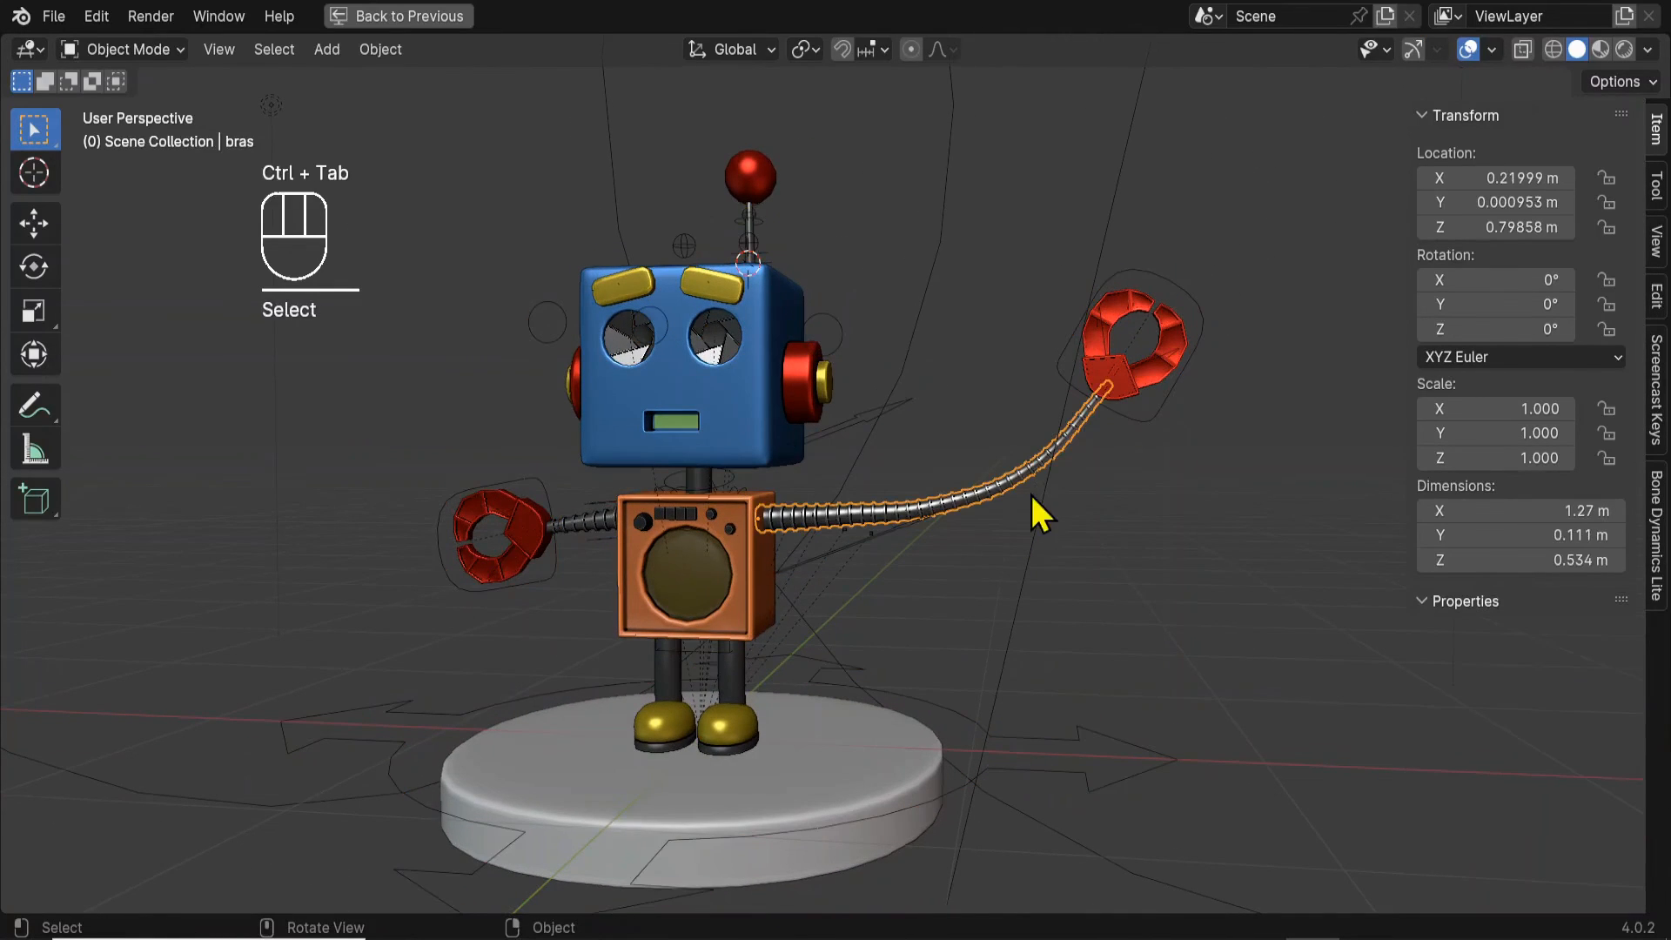
click(864, 538)
middle_drag(901, 558, 839, 582)
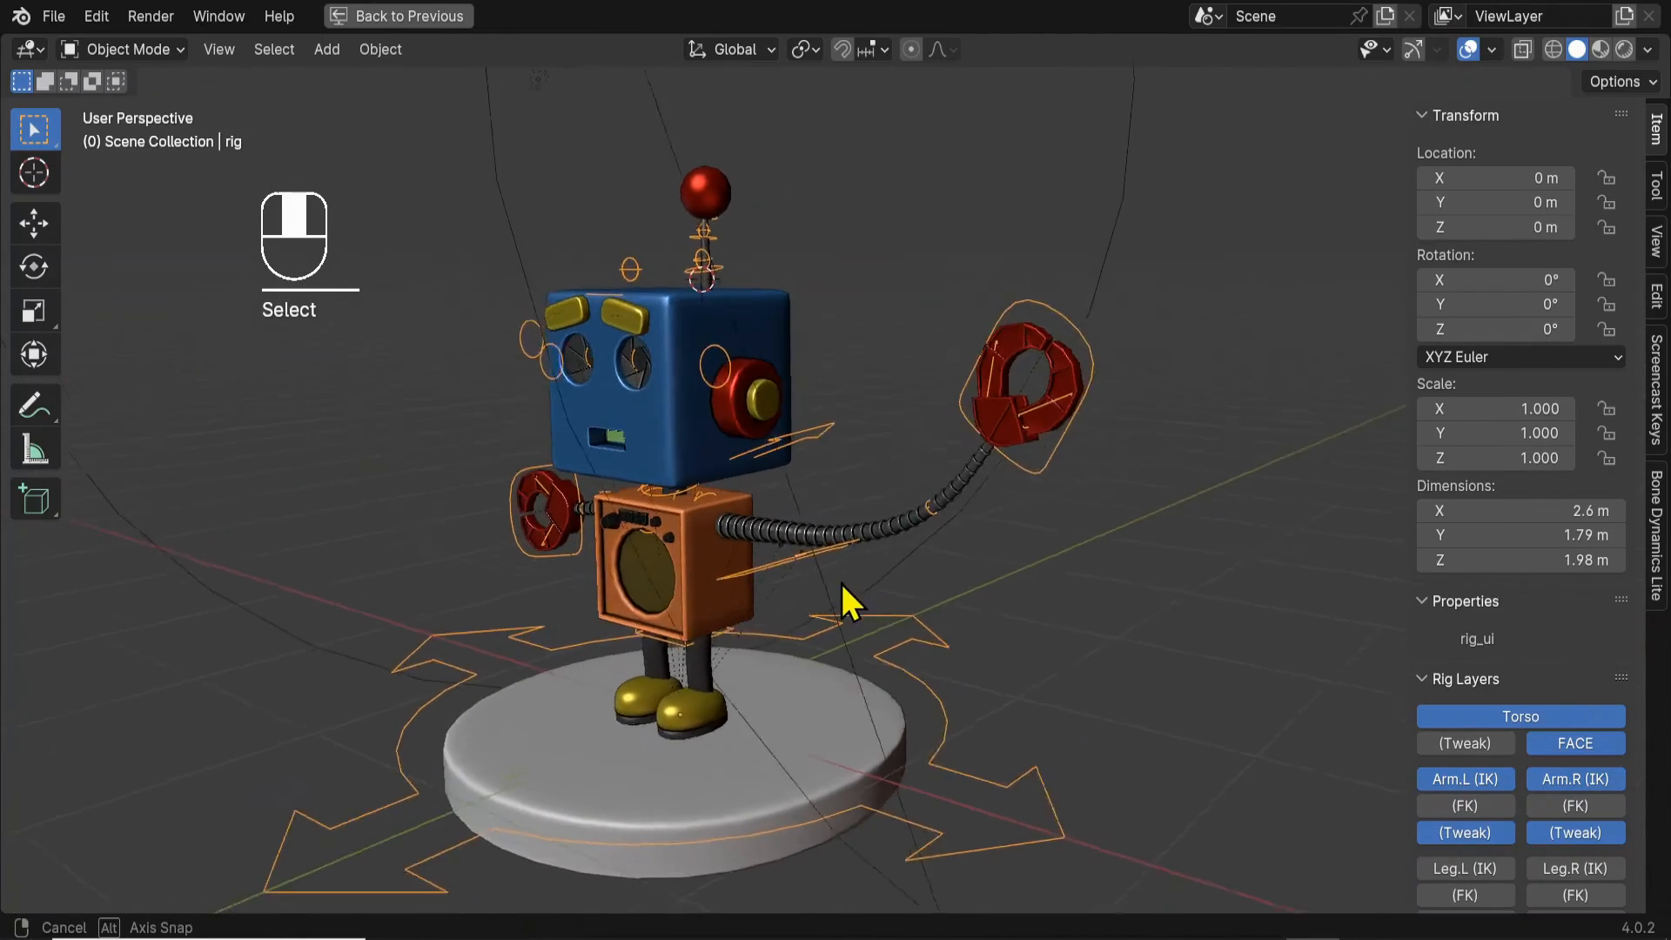
scroll(848, 574, up, 6)
click(765, 600)
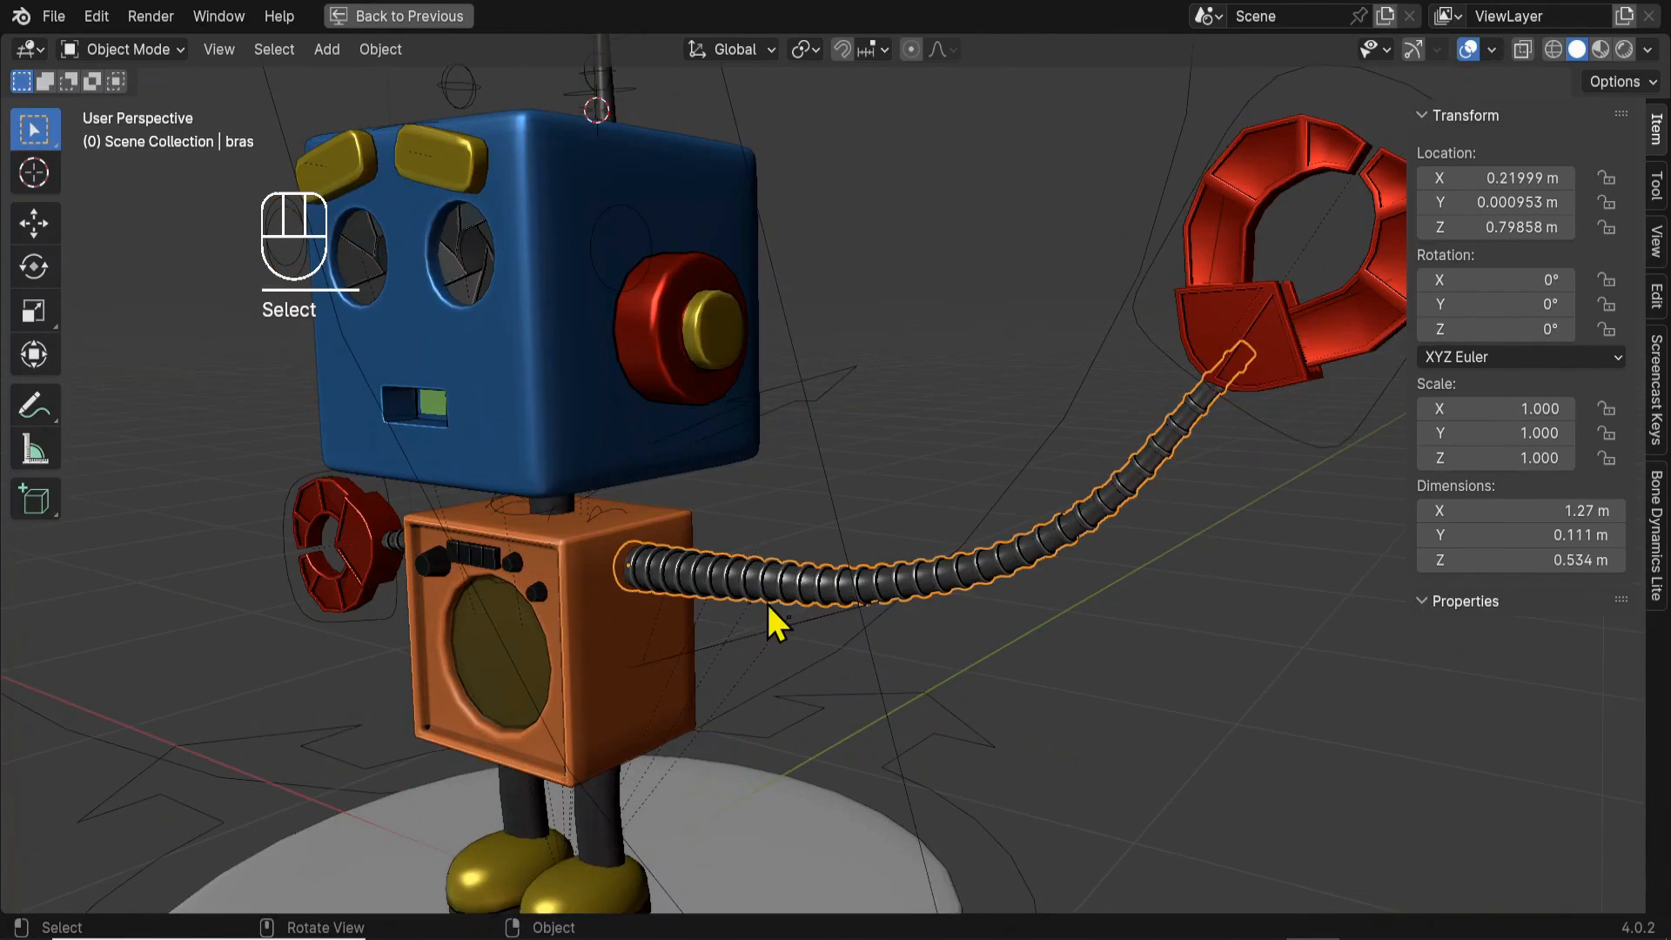
Check the left arm mesh bras in Edit Mode, then hide it and select the BezierCurve.001 curve underneath.
middle_drag(851, 664, 989, 597)
scroll(963, 616, down, 3)
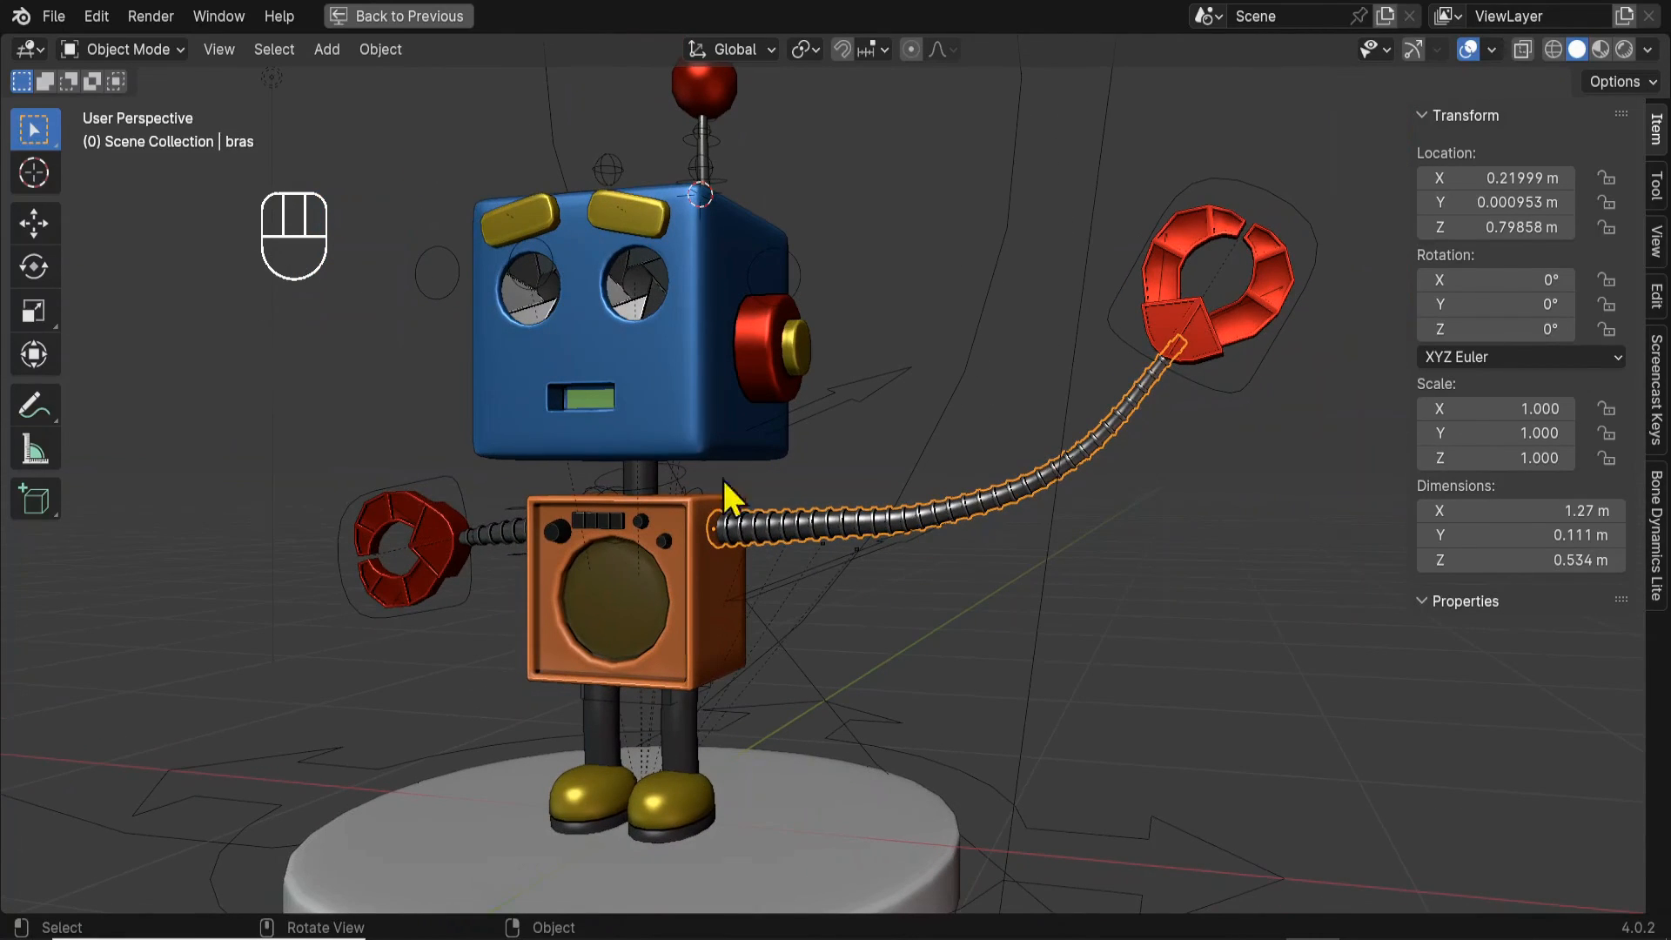
key(Tab)
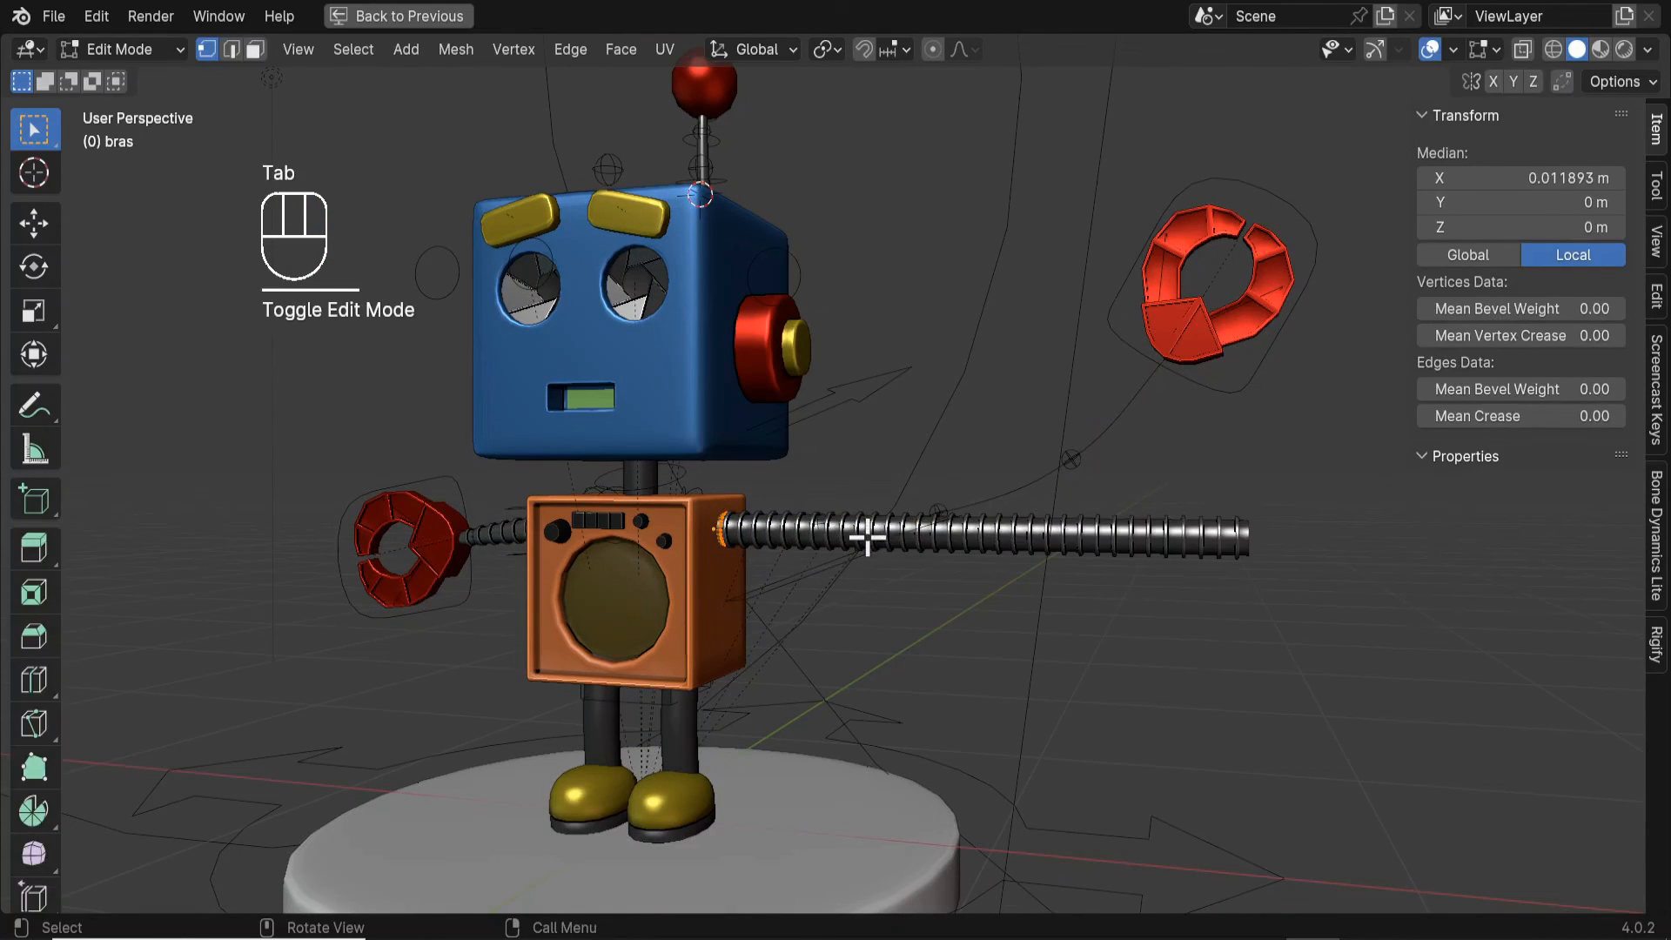
key(Tab)
key(h)
click(862, 522)
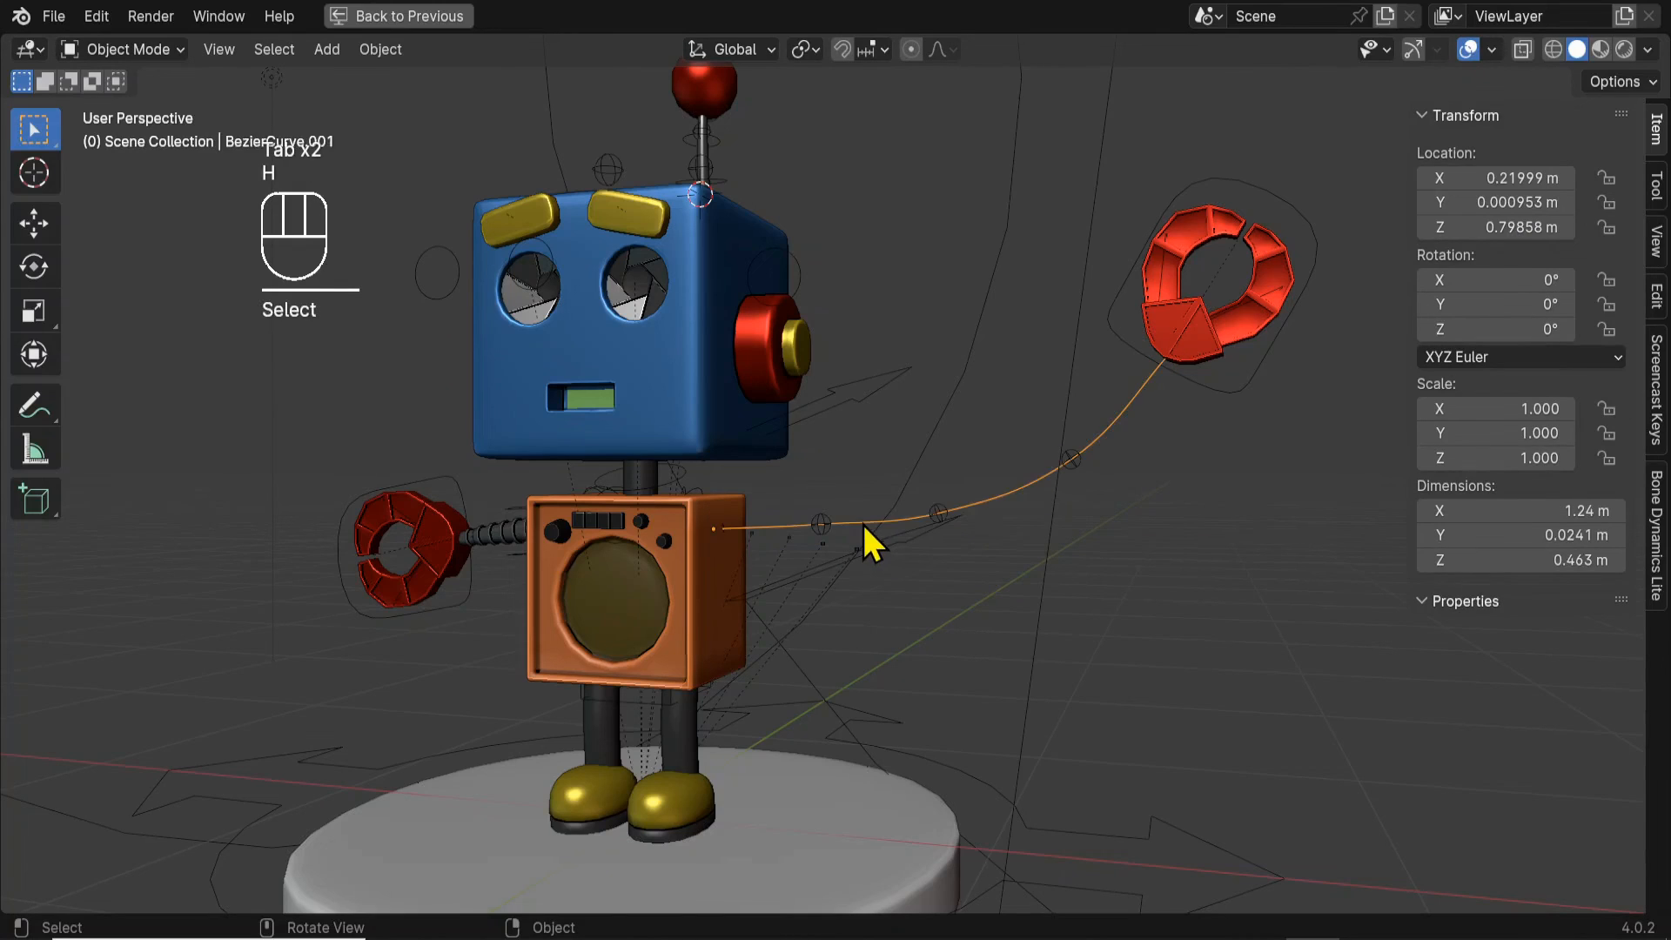
Select all control points of the left arm curve in Edit Mode, review the available control-point commands, and return to Object Mode.
key(Tab)
key(a)
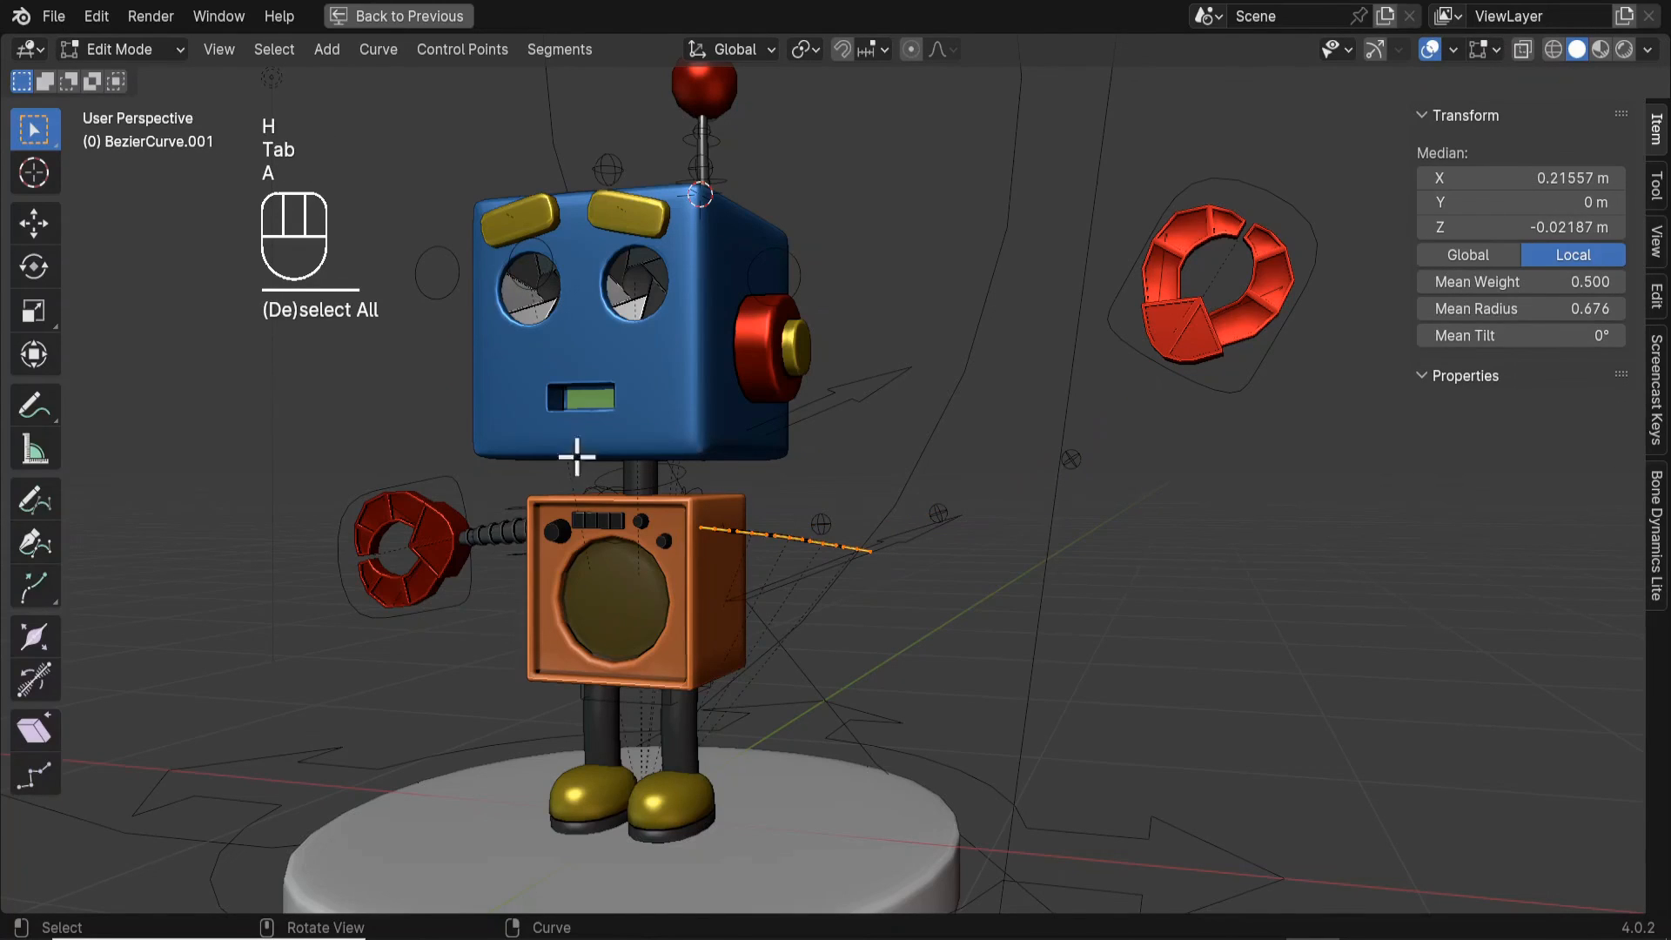
click(457, 49)
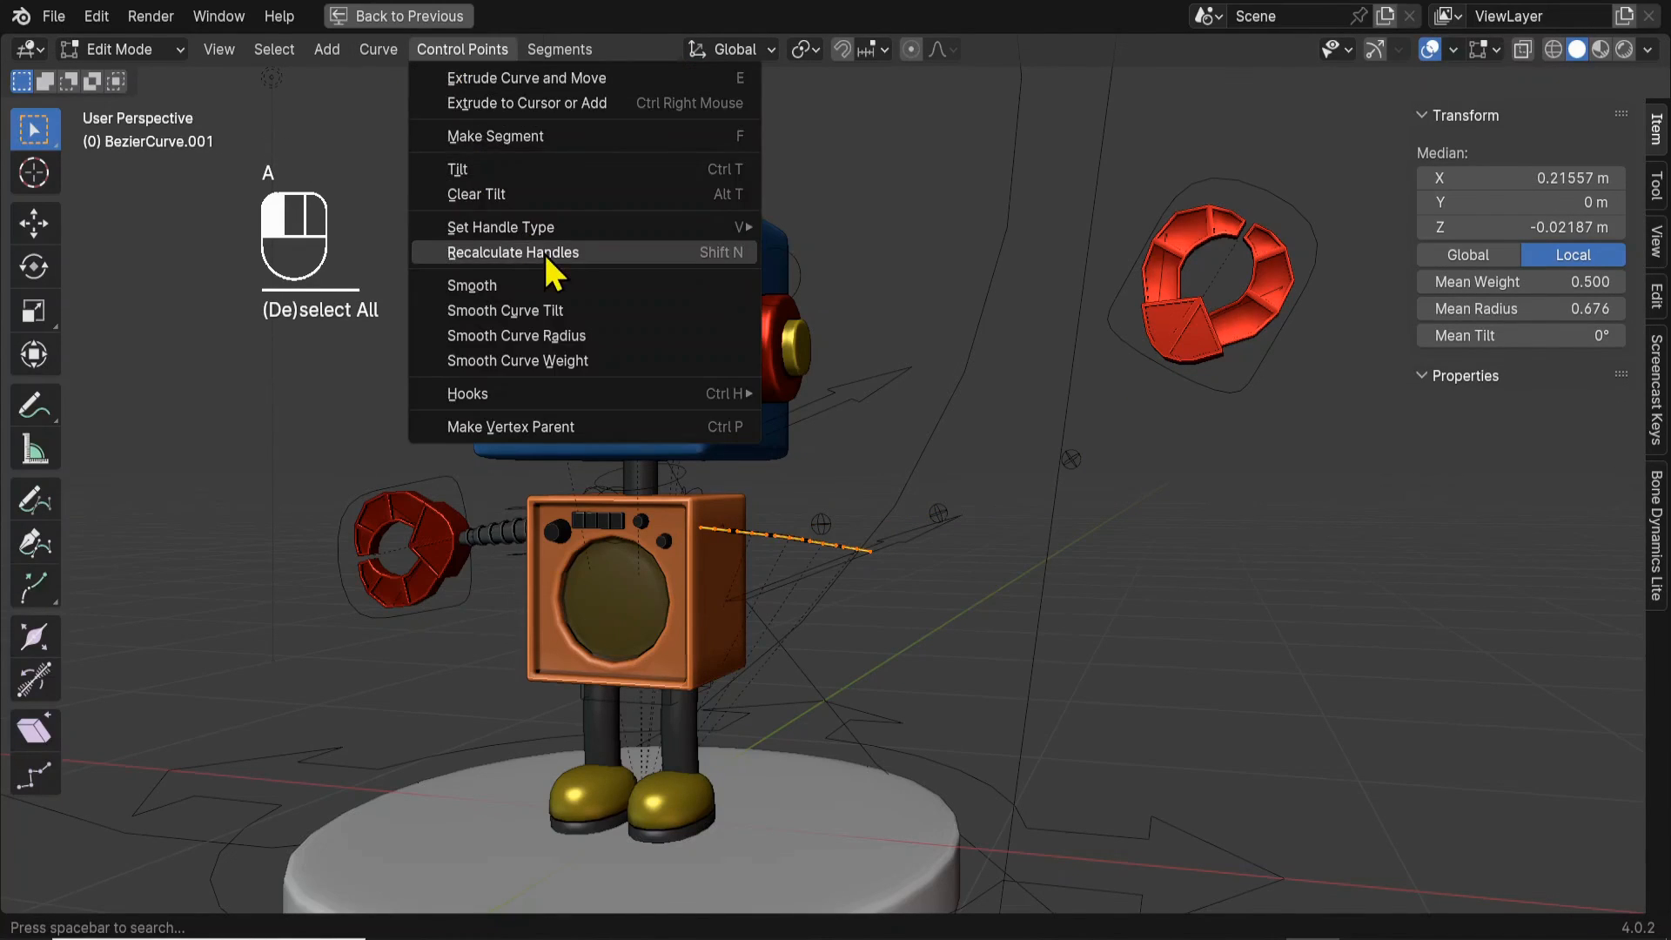
key(Tab)
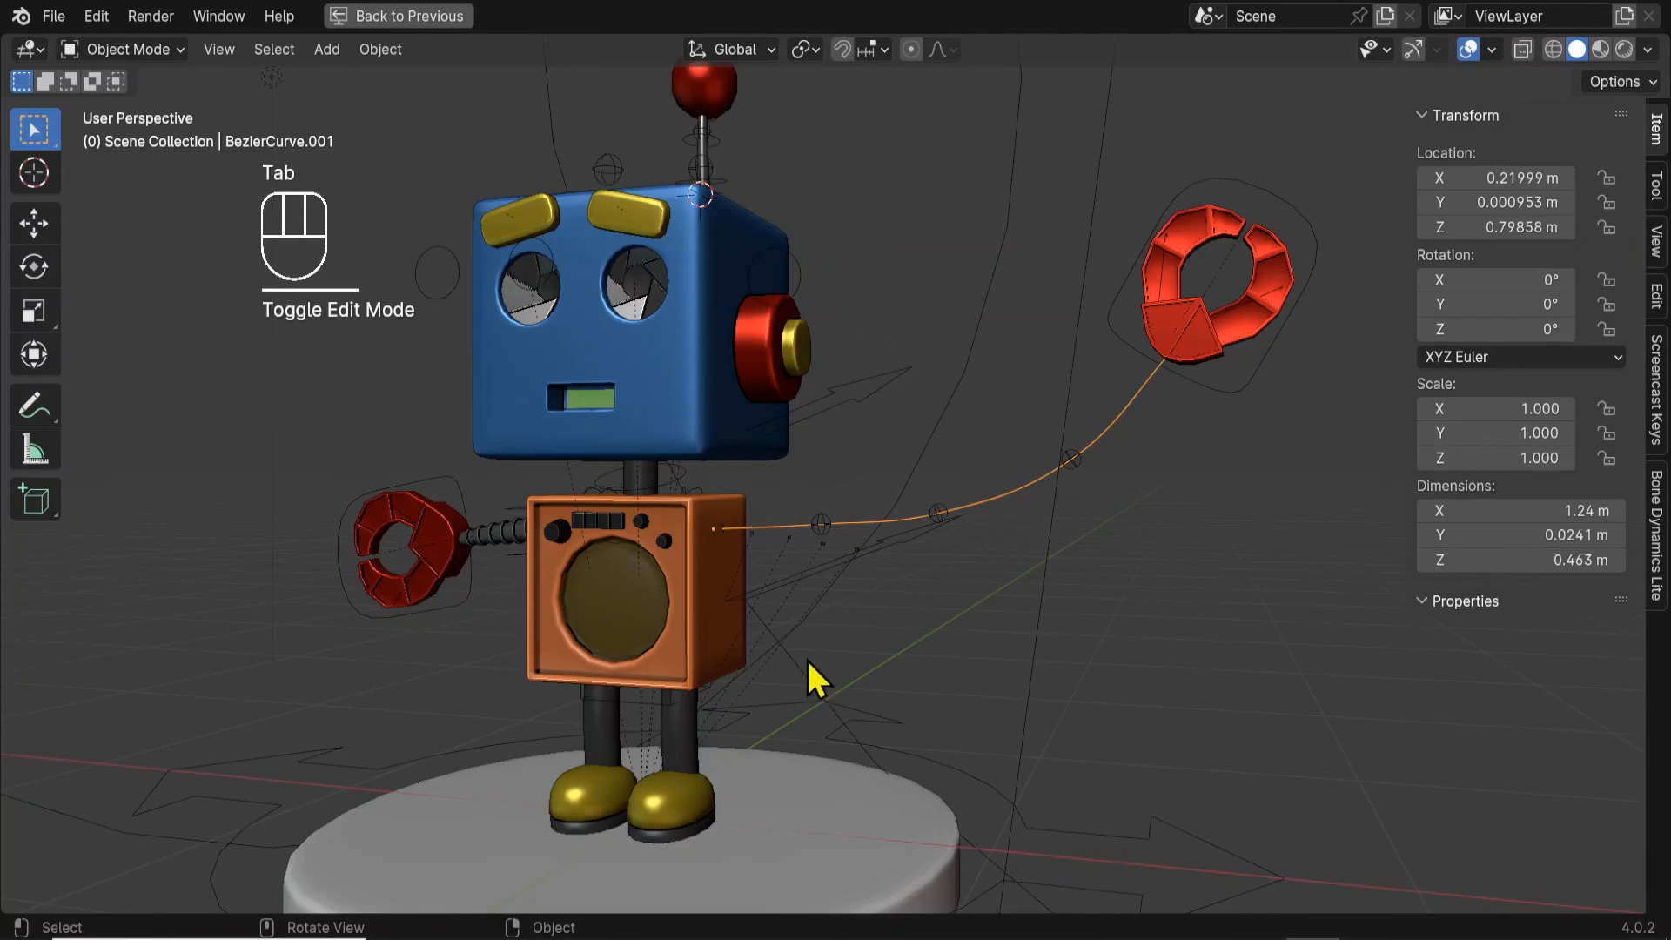
Call up the Apply options for the left arm curve BezierCurve.001 in Object Mode.
middle_drag(810, 675, 1078, 550)
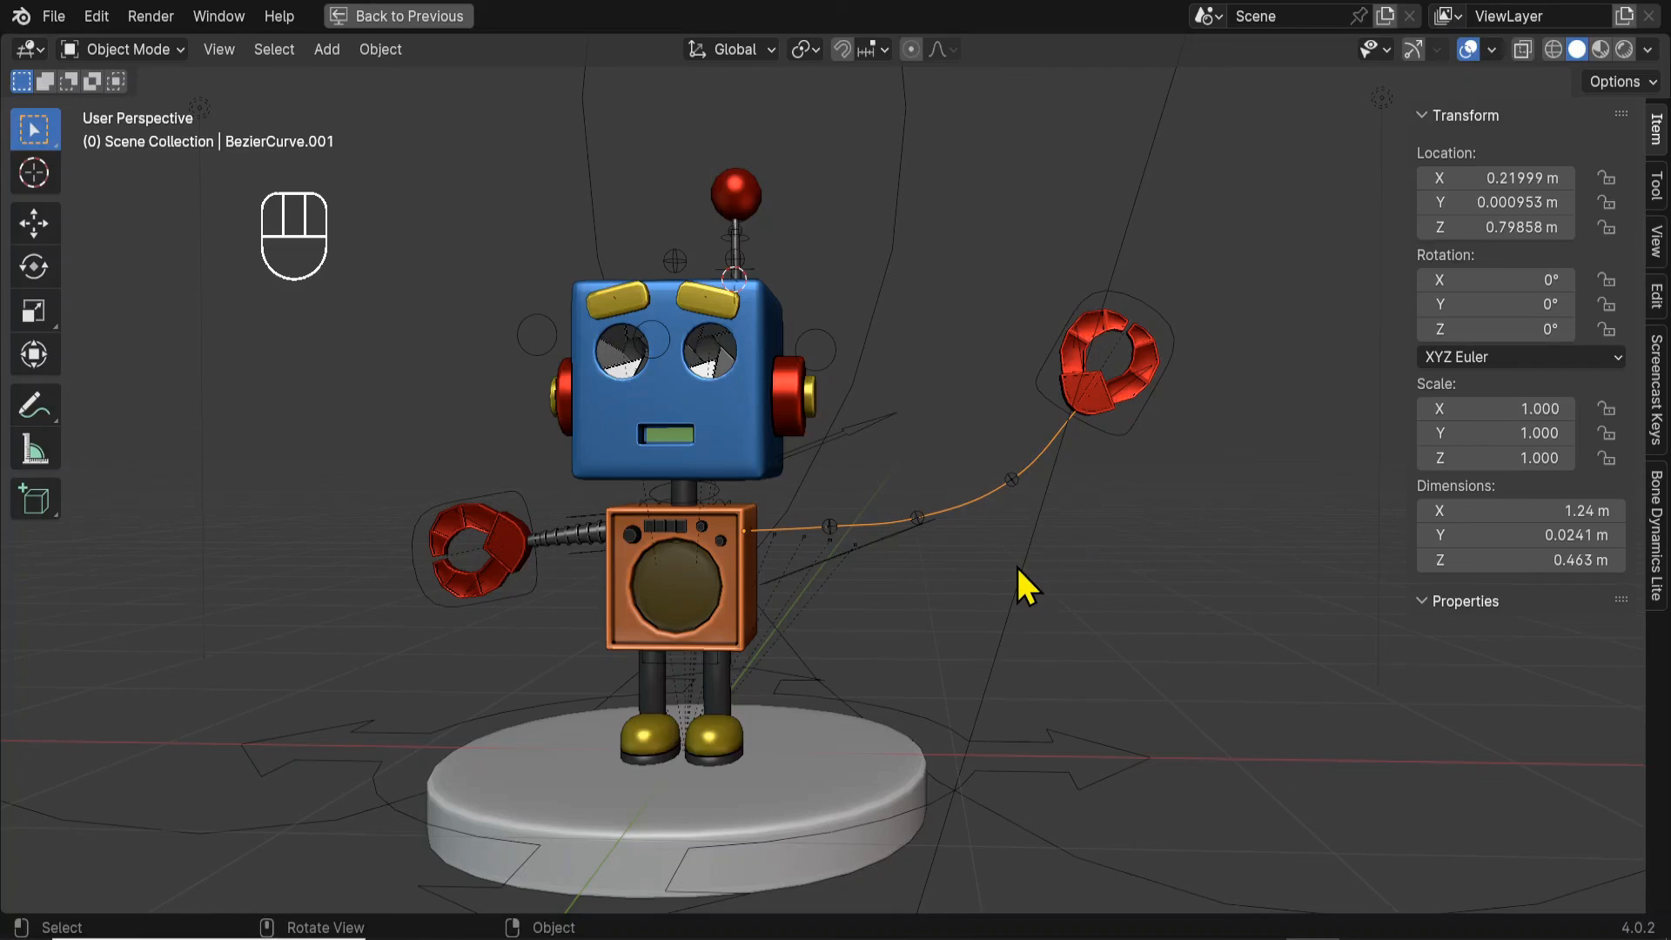
key(ctrl+a)
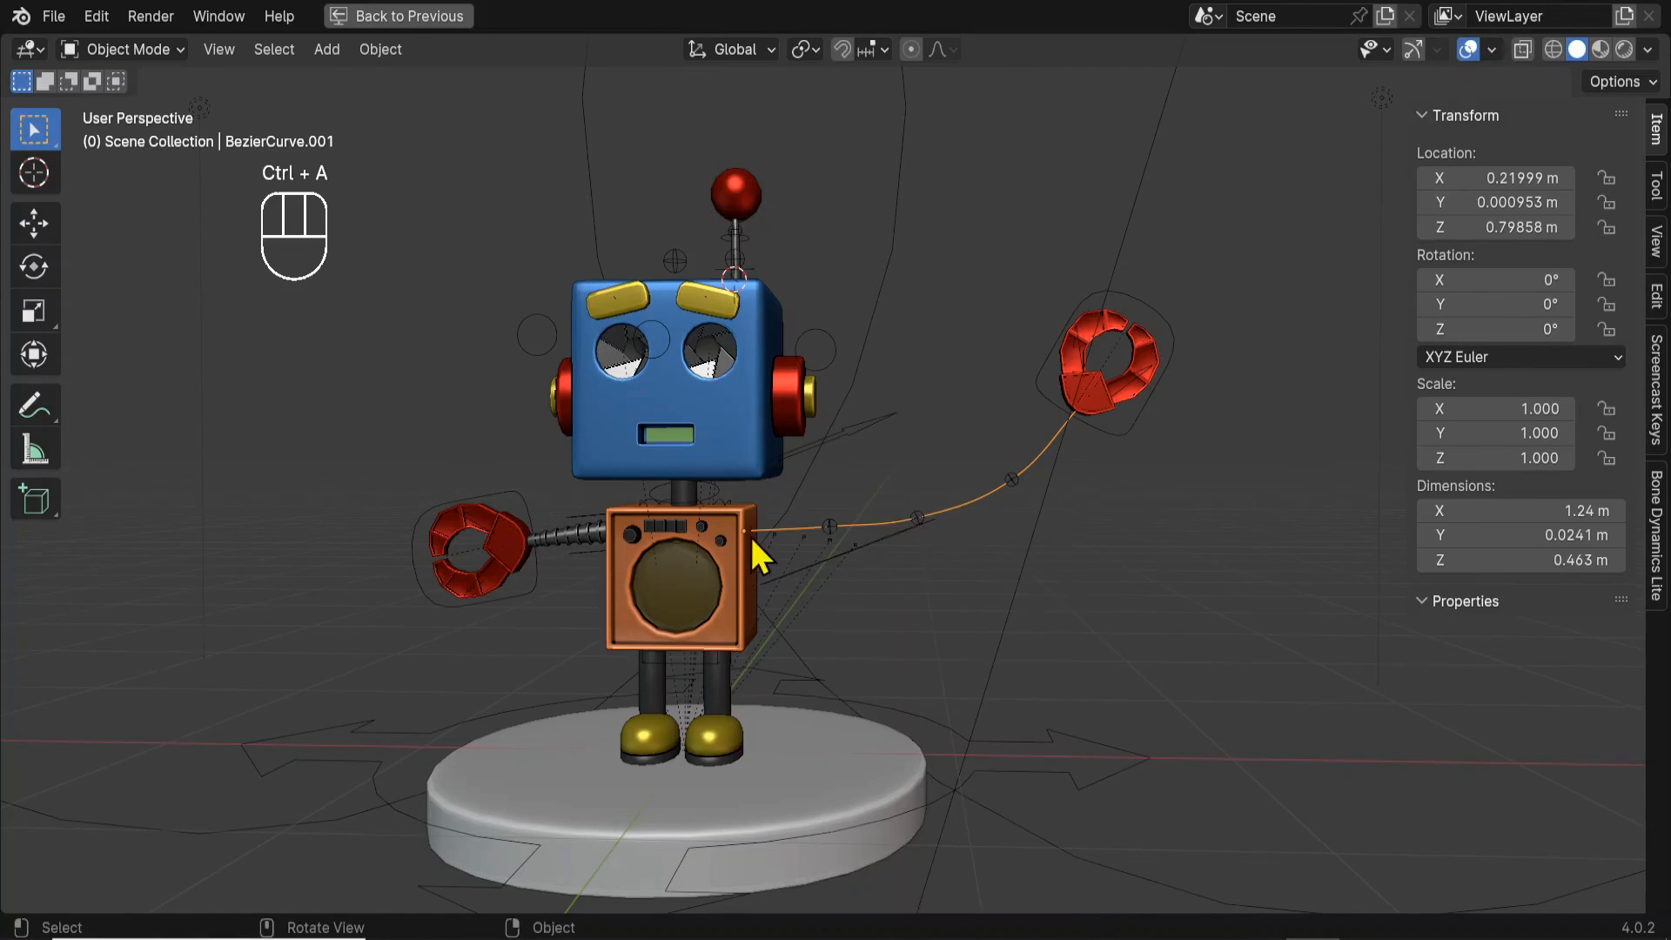